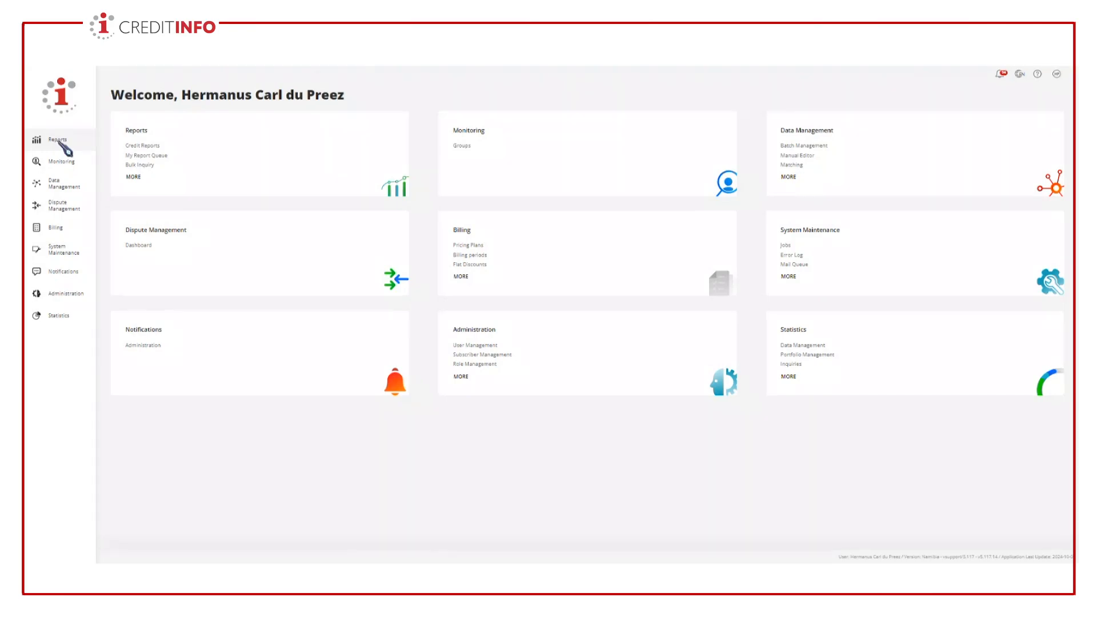
- Open the credit report search for individuals and set the reason of inquiry to Consumer Enquiry
left_click(58, 141)
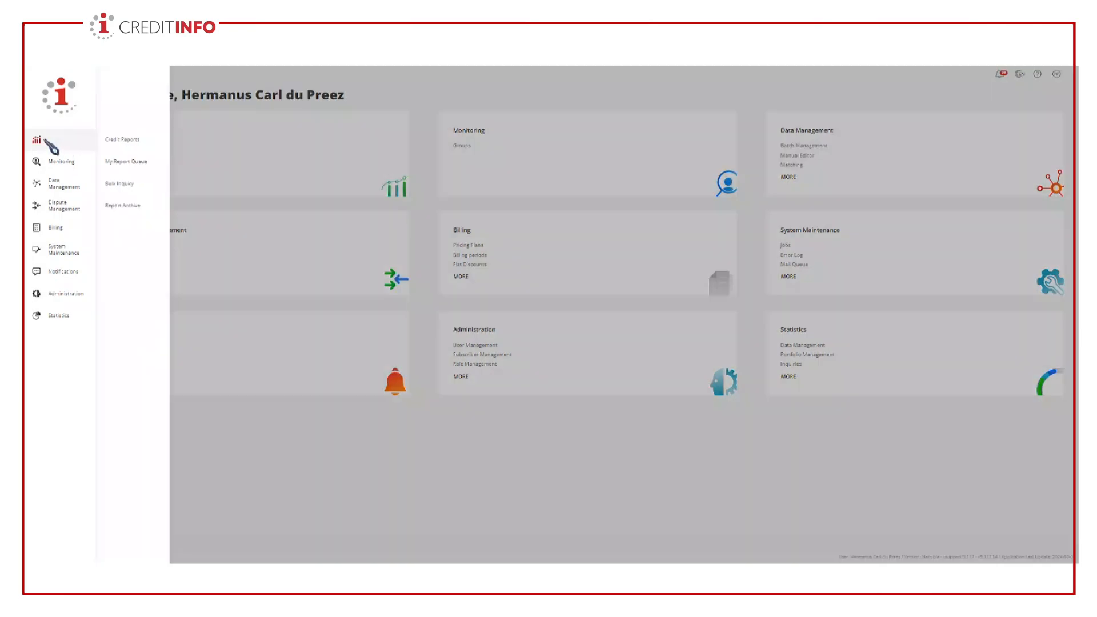
left_click(133, 148)
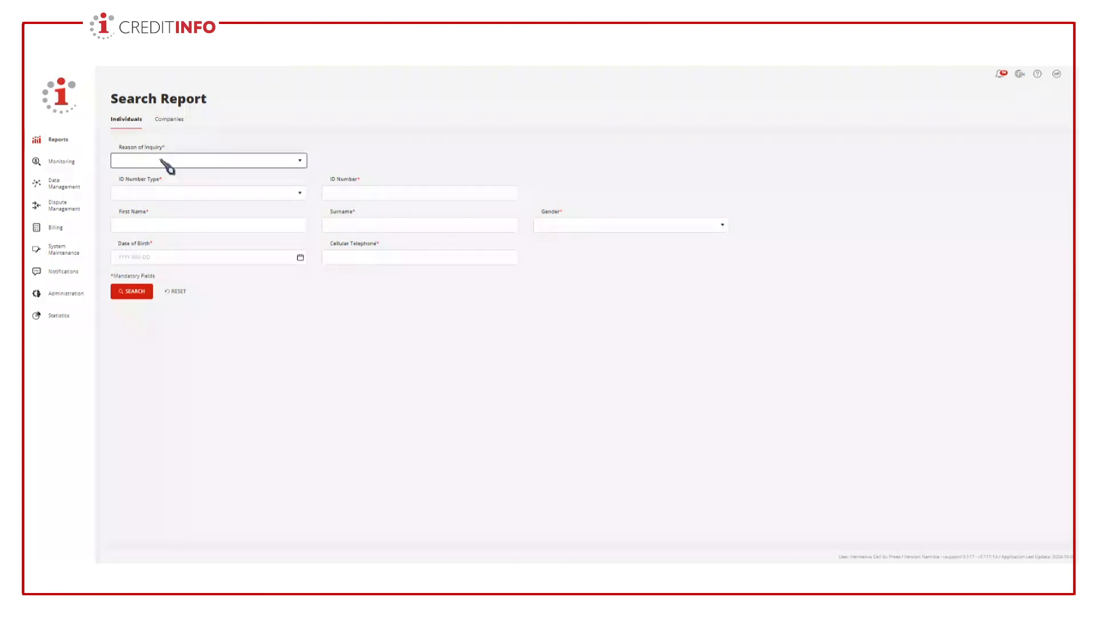
left_click(210, 168)
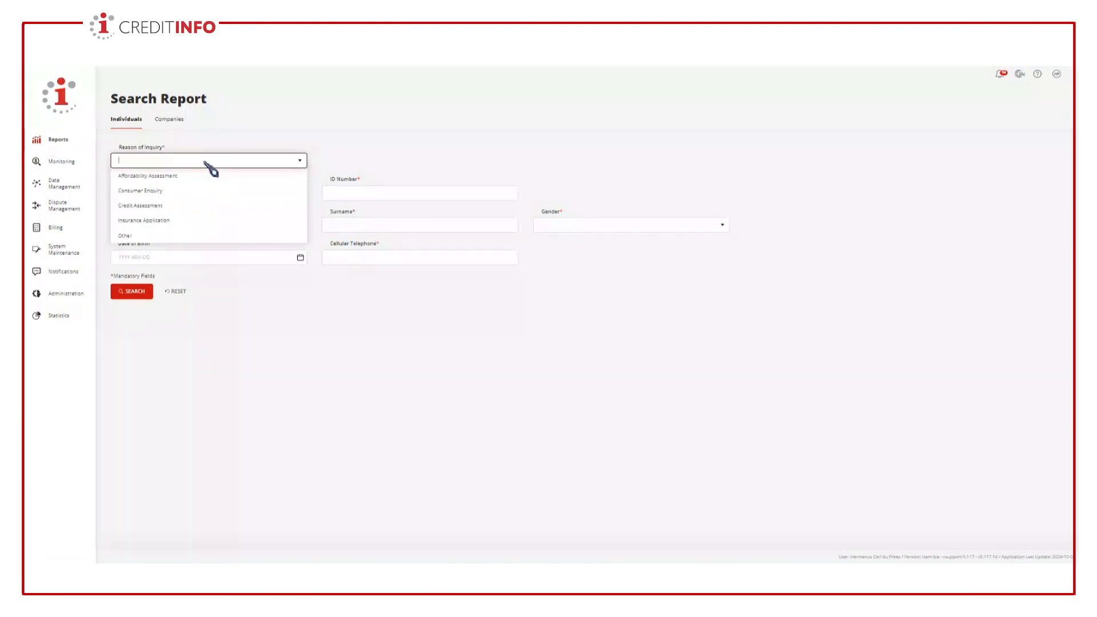
left_click(166, 191)
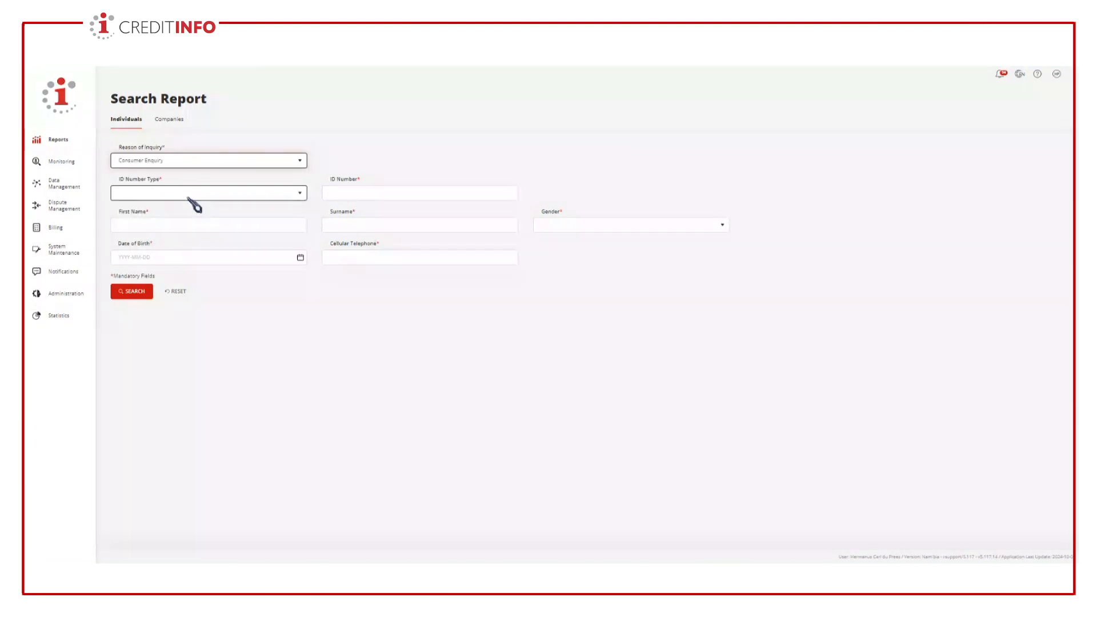
- Set the ID number type to National ID and enter the individual's ID number
left_click(179, 197)
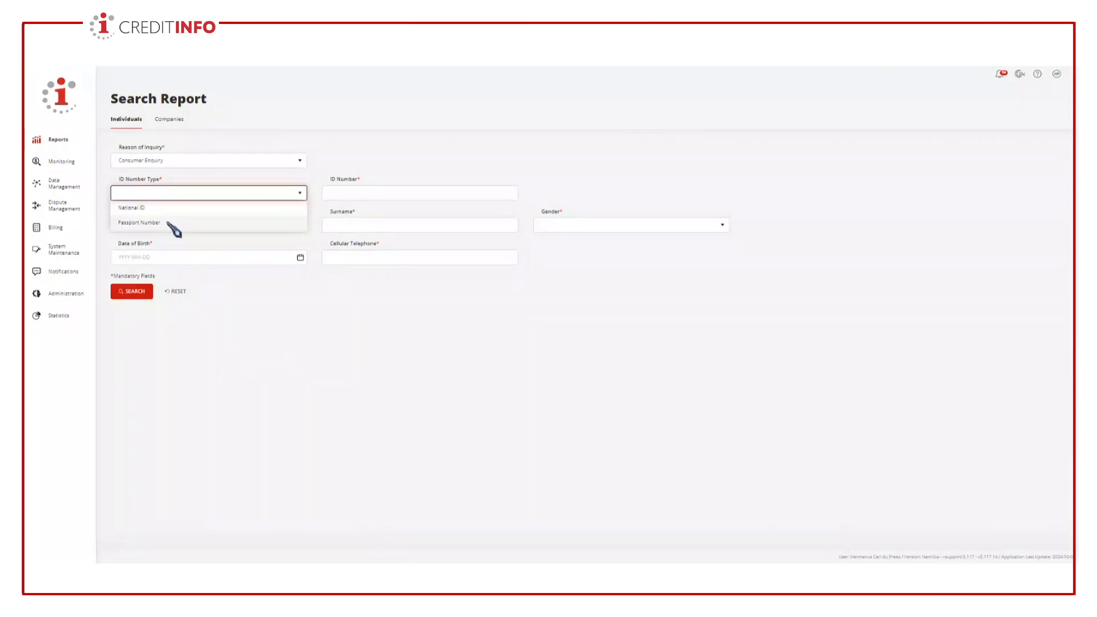
left_click(159, 208)
left_click(368, 193)
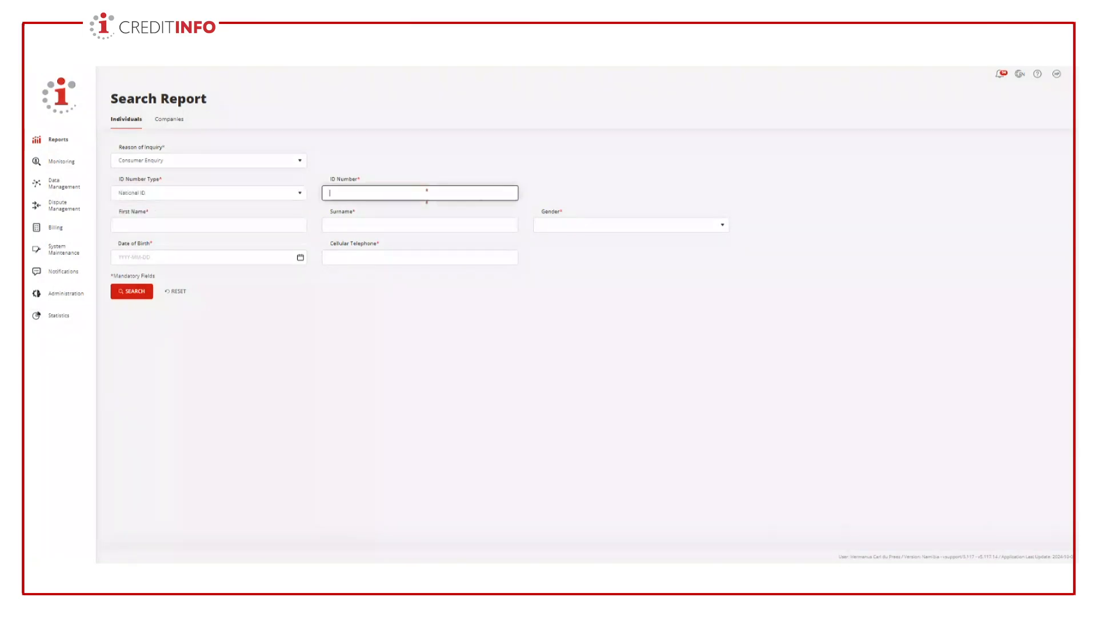
- Enter the individual's first name and surname, and set the gender to Male
left_click(170, 225)
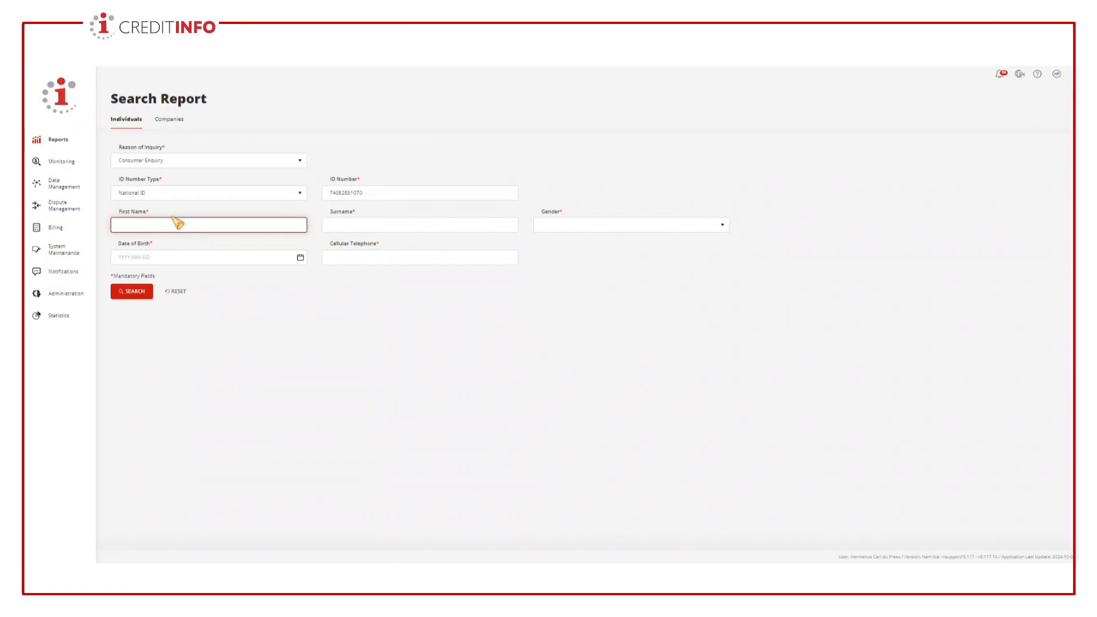
left_click(454, 528)
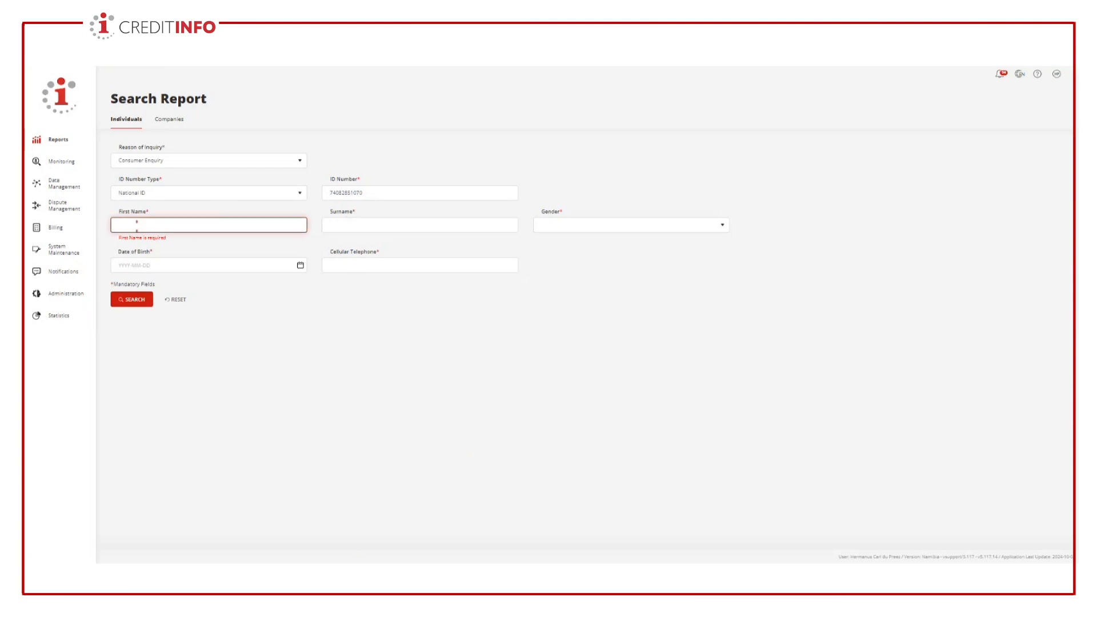
type("just")
key("Tab")
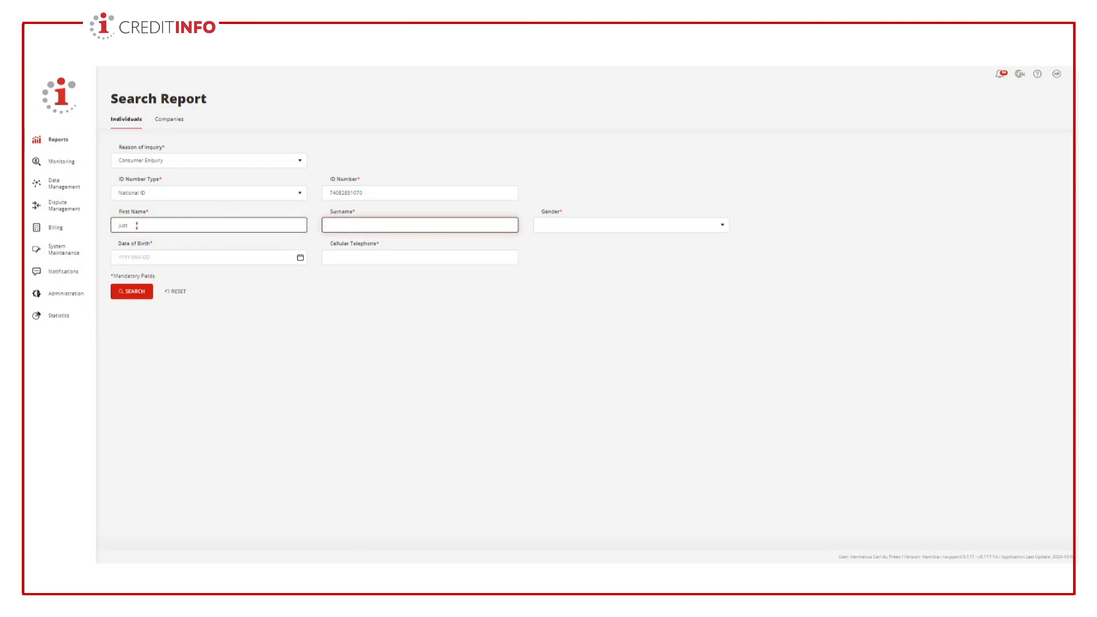
type("goofy")
left_click(558, 225)
left_click(572, 257)
- Set the individual's date of birth using the calendar's year, month and day
left_click(294, 257)
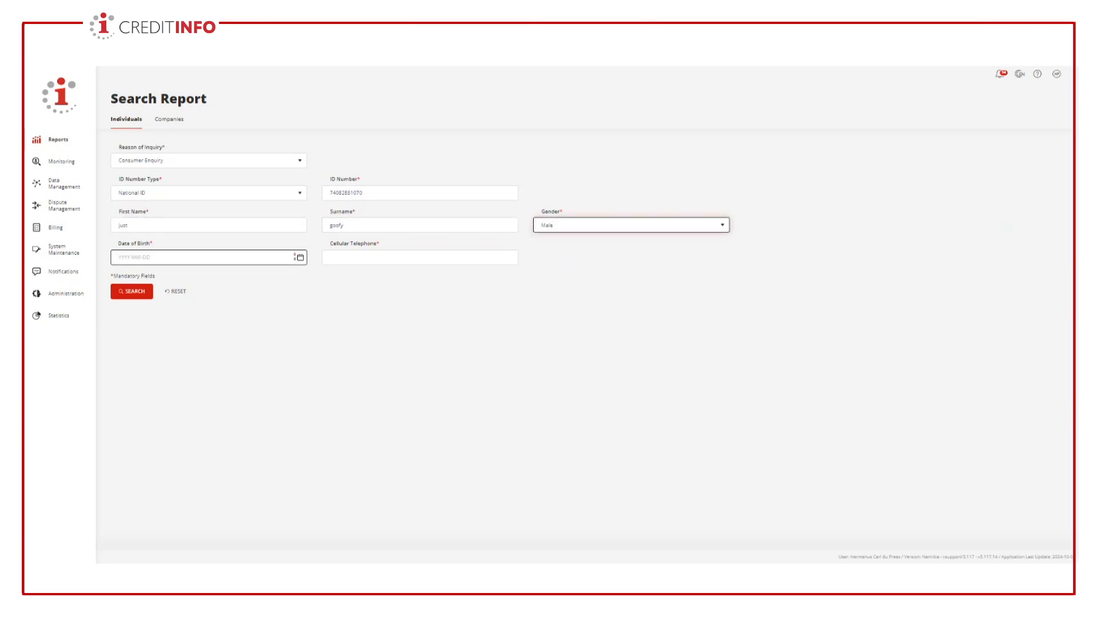
left_click(302, 258)
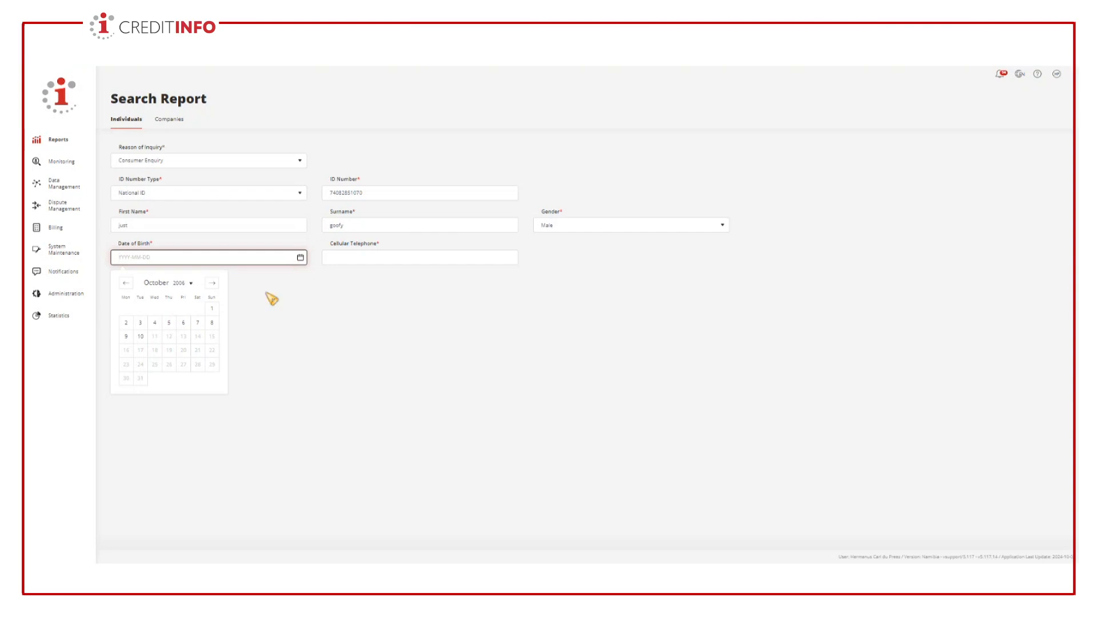
left_click(179, 283)
scroll(191, 358, "down", 8)
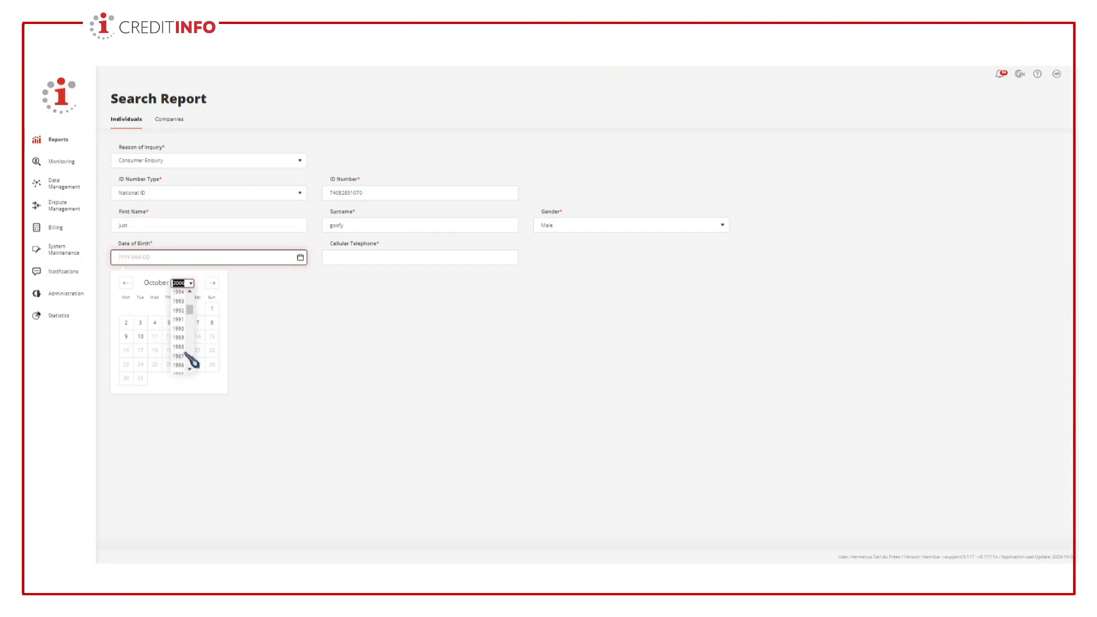
left_click(180, 364)
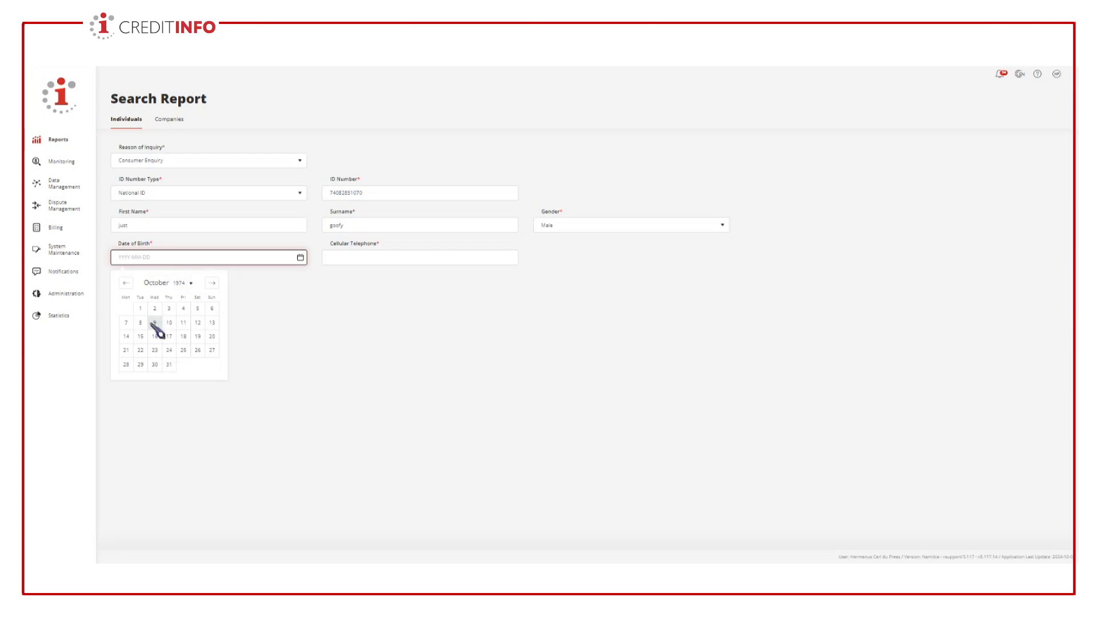
left_click(126, 283)
left_click(126, 283)
left_click(156, 366)
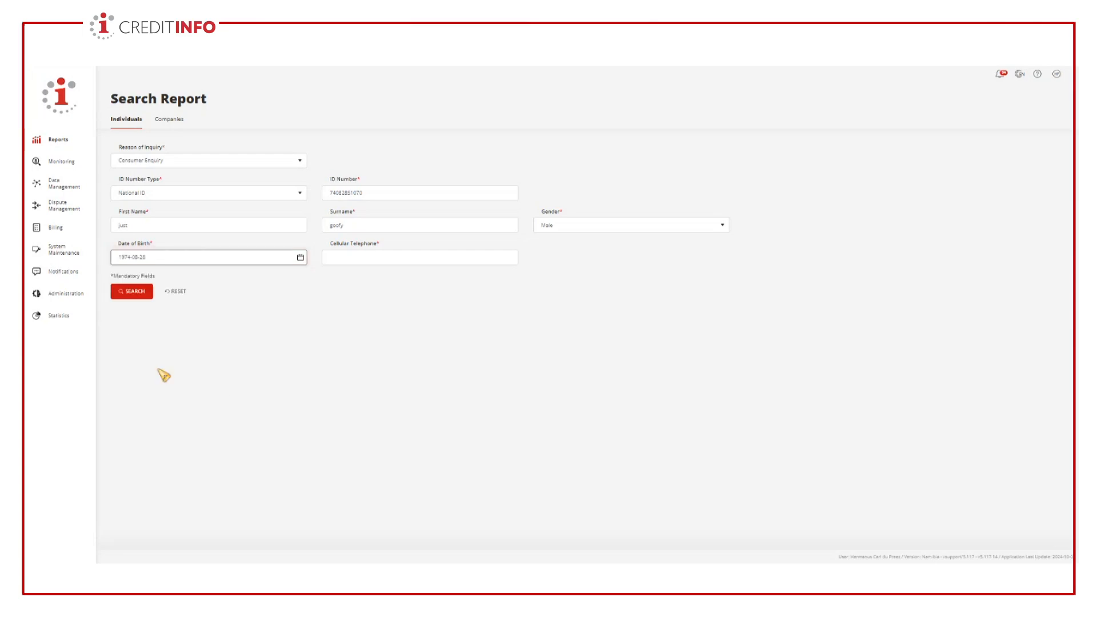
- Enter the individual's cellular telephone number and run the search
left_click(420, 256)
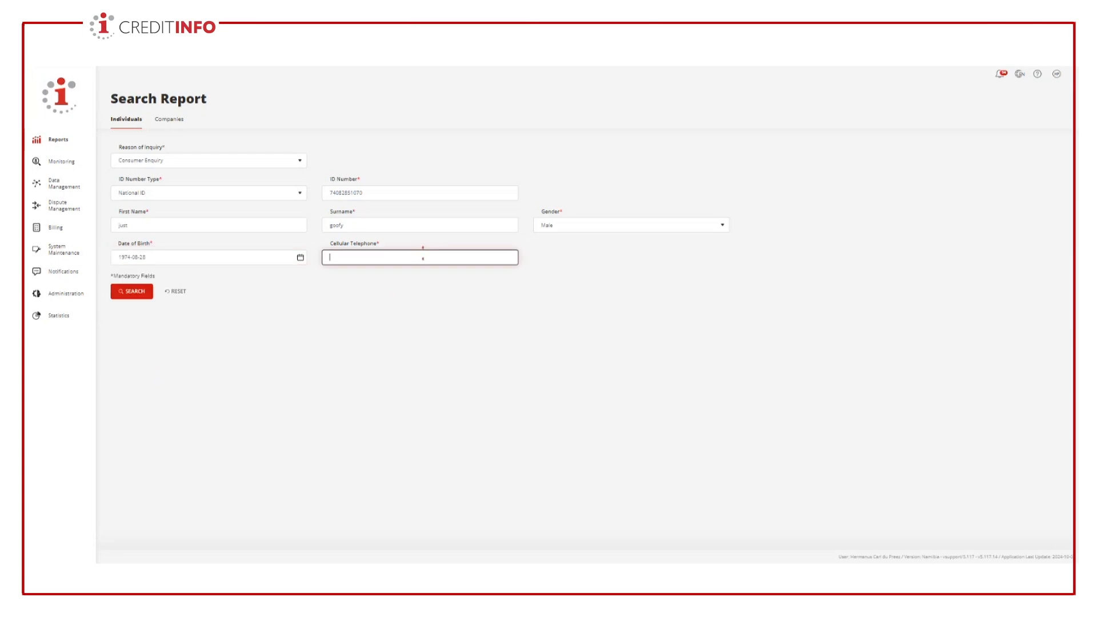
left_click(461, 563)
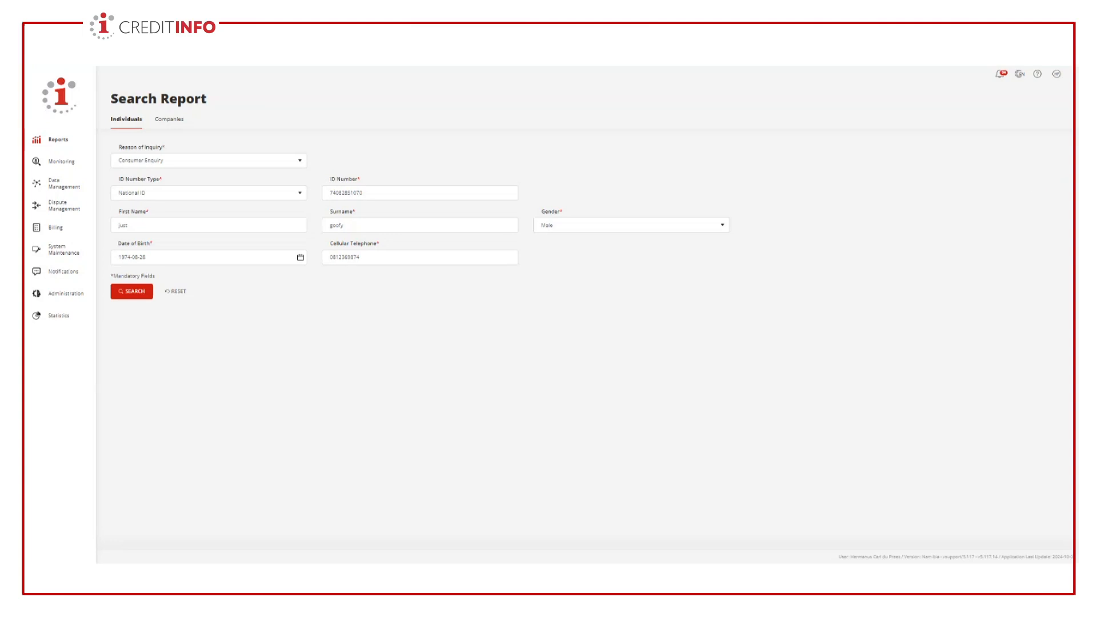
left_click(360, 257)
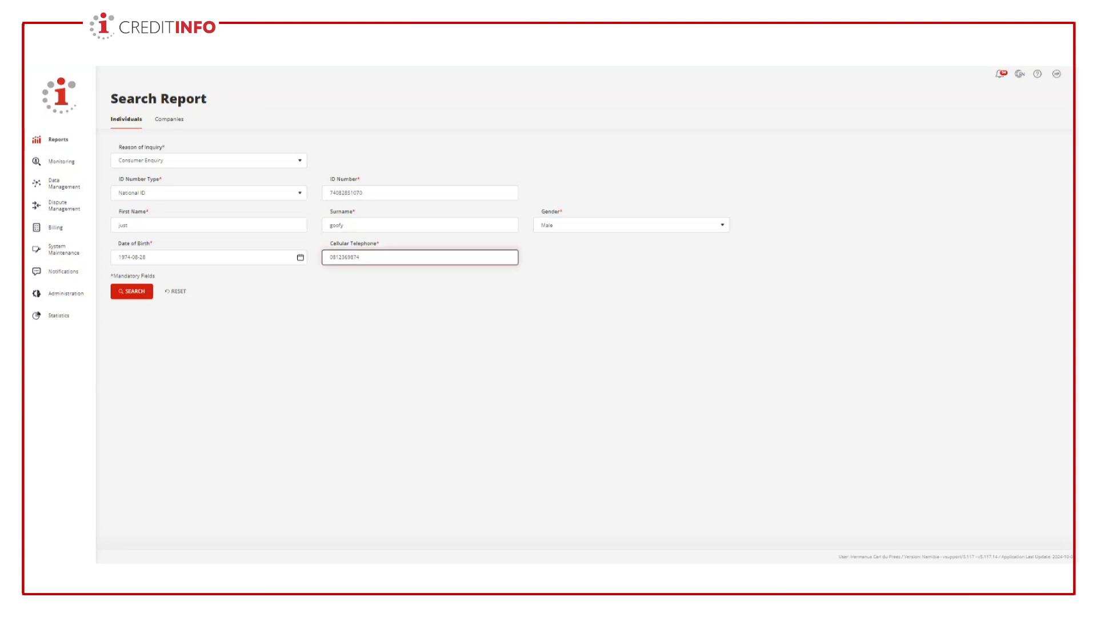
left_click(137, 293)
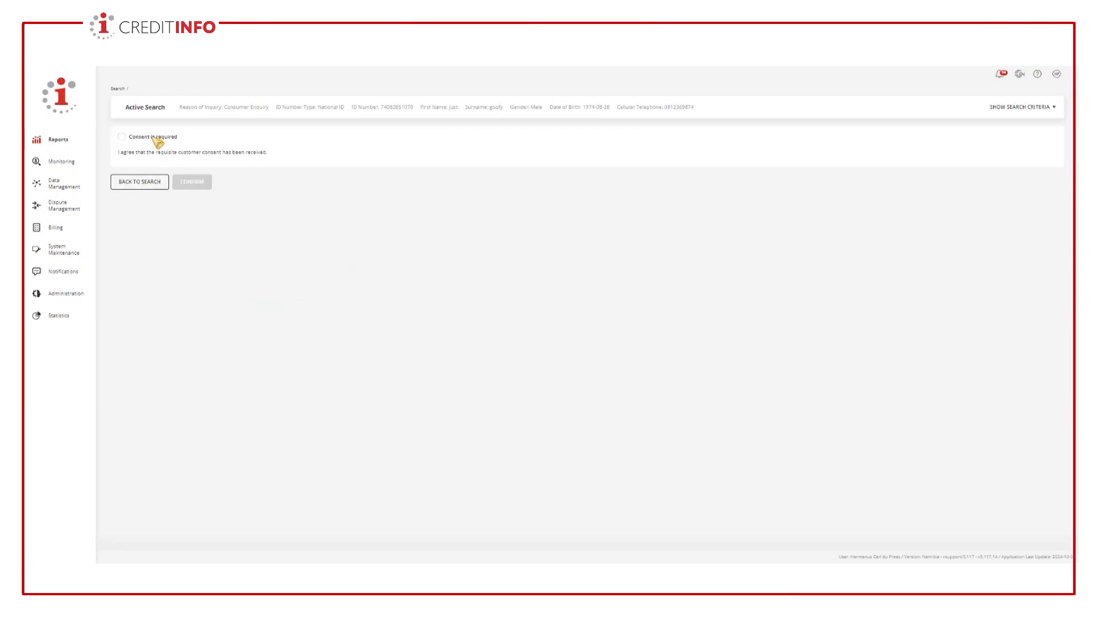
- Confirm that the required customer consent was received and generate the Creditinfo Report Plus
left_click(122, 138)
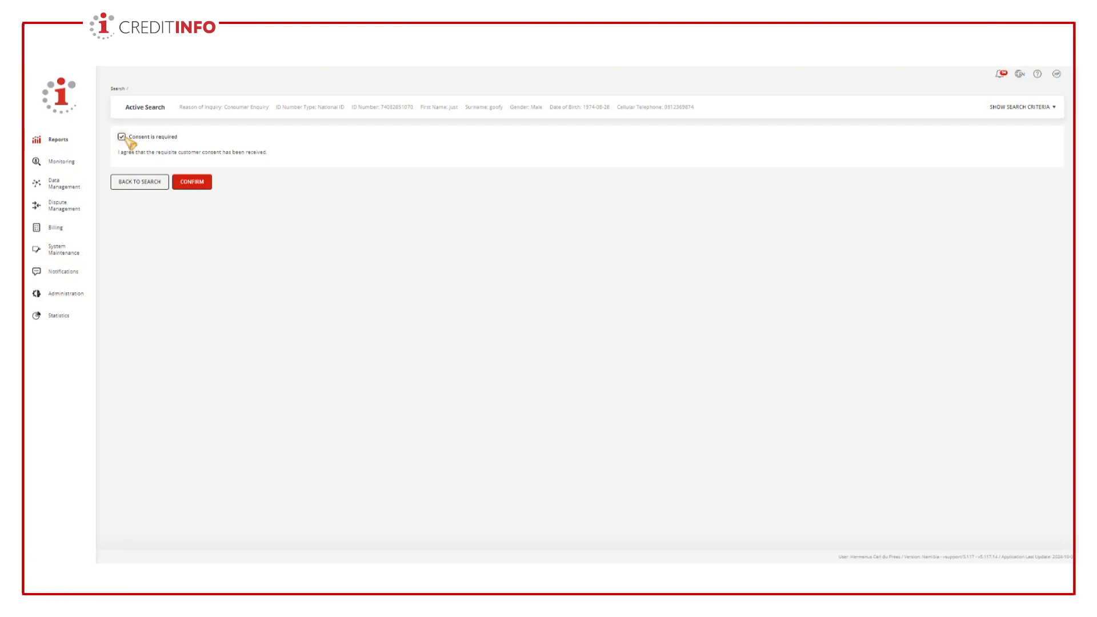
left_click(199, 183)
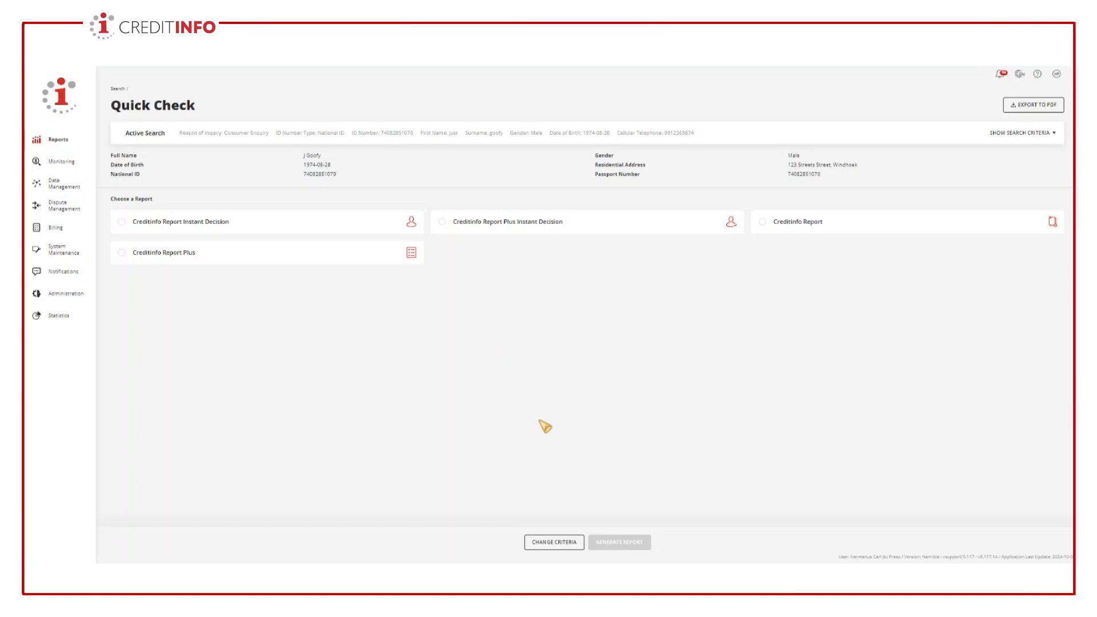
left_click(122, 253)
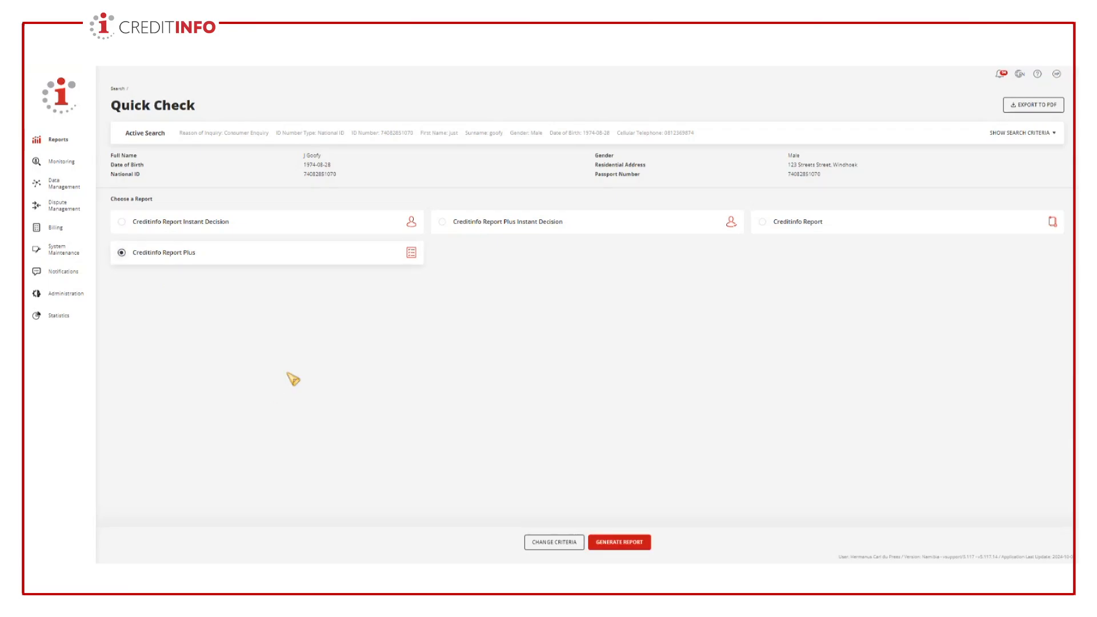
left_click(623, 547)
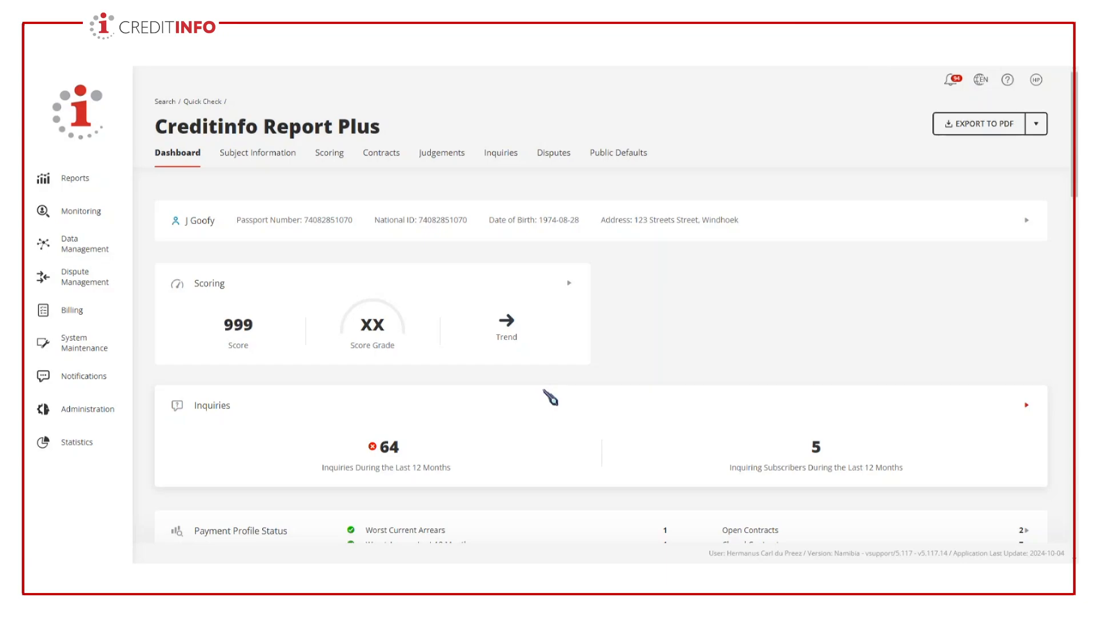
- Review the scoring, inquiries and payment profile status on the report dashboard
scroll(595, 386, "down", 3)
scroll(595, 386, "down", 2)
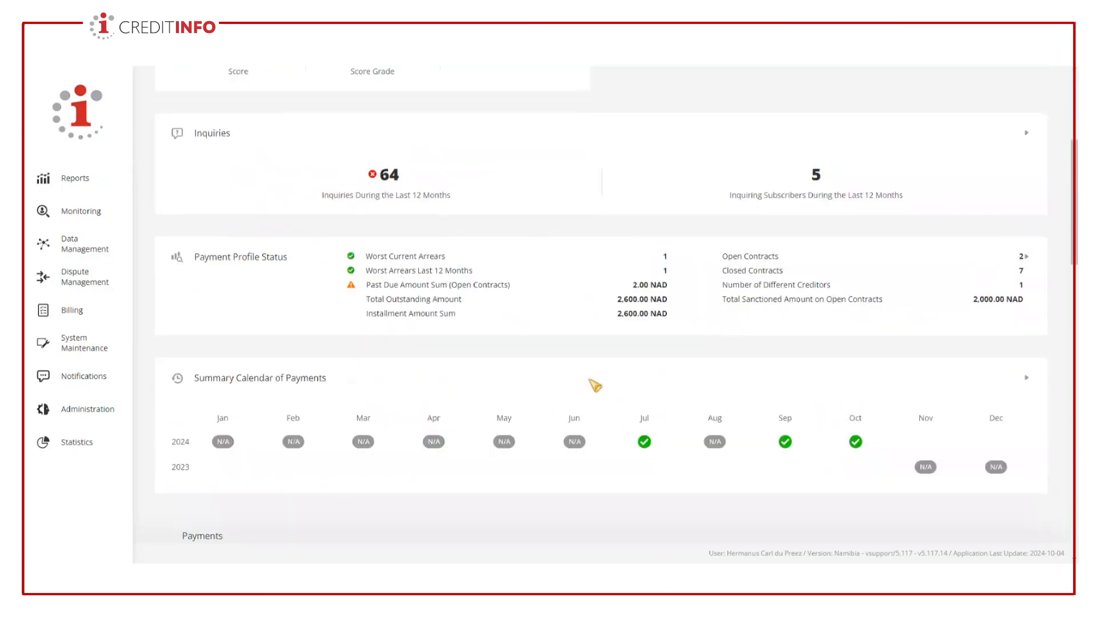
scroll(595, 385, "up", 1)
scroll(595, 385, "up", 1)
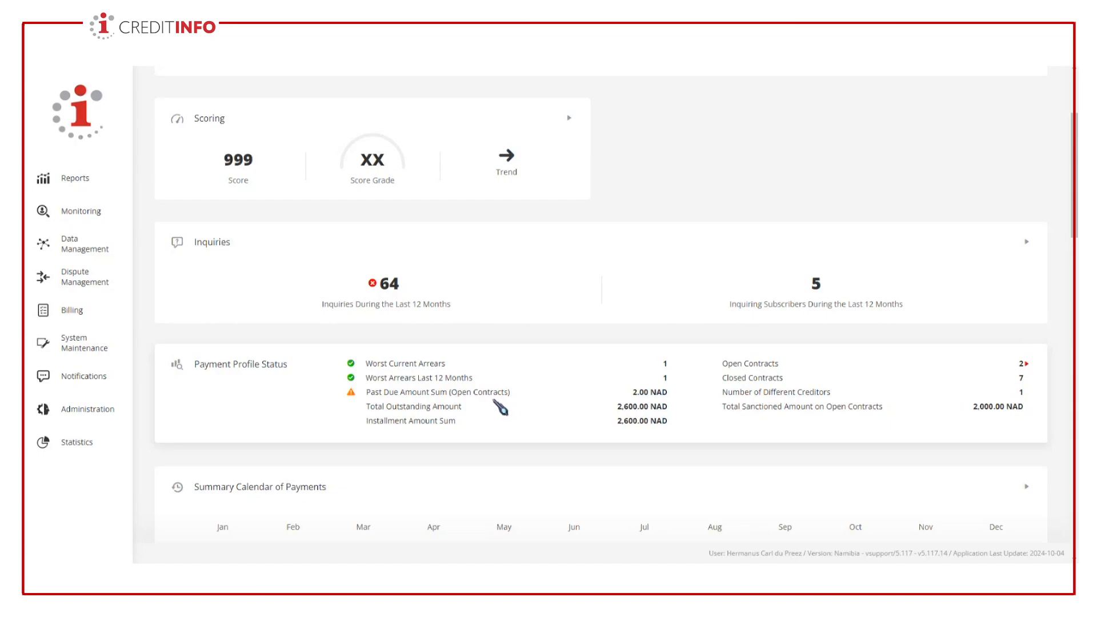
scroll(625, 423, "down", 2)
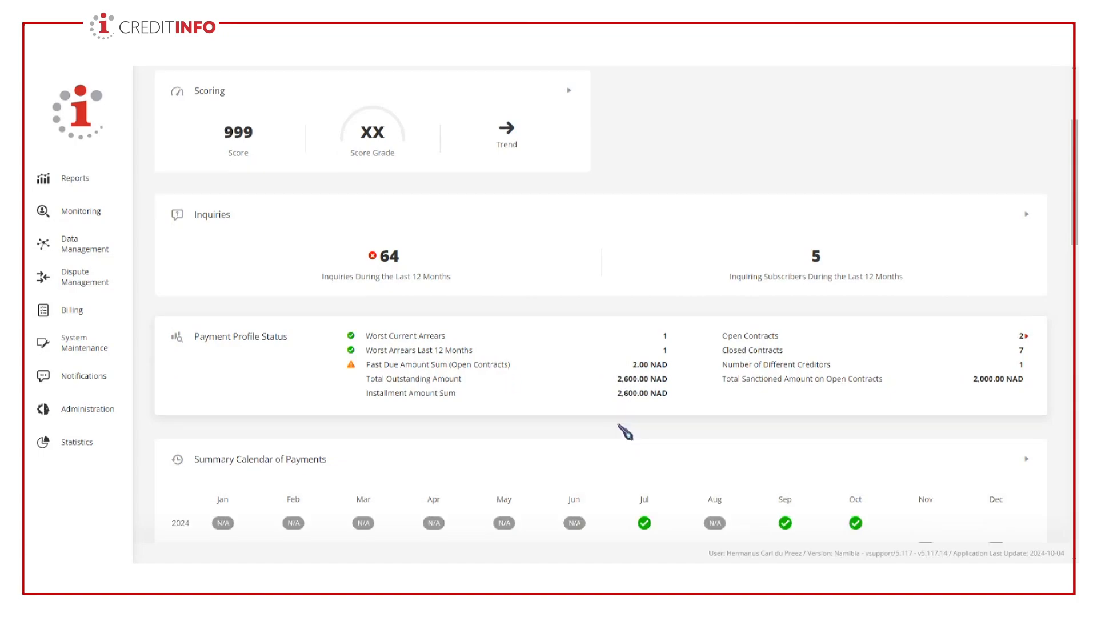
scroll(600, 436, "down", 1)
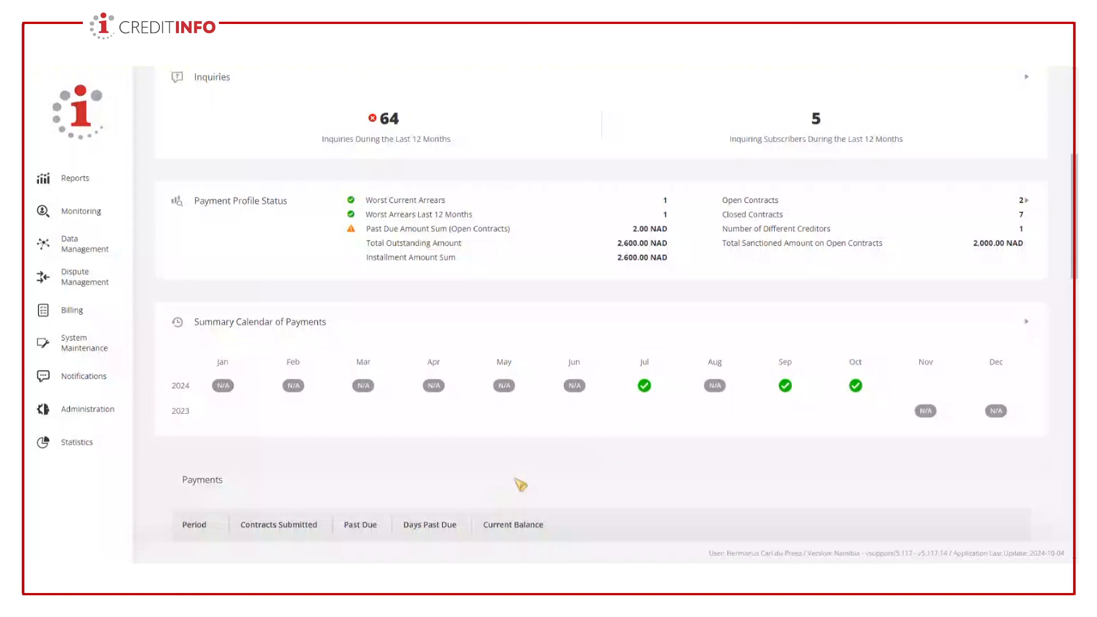
- Examine the dashboard's payment calendar and monthly payments, judgements, disputes, and open and closed contract tables
scroll(514, 482, "down", 3)
scroll(520, 483, "down", 2)
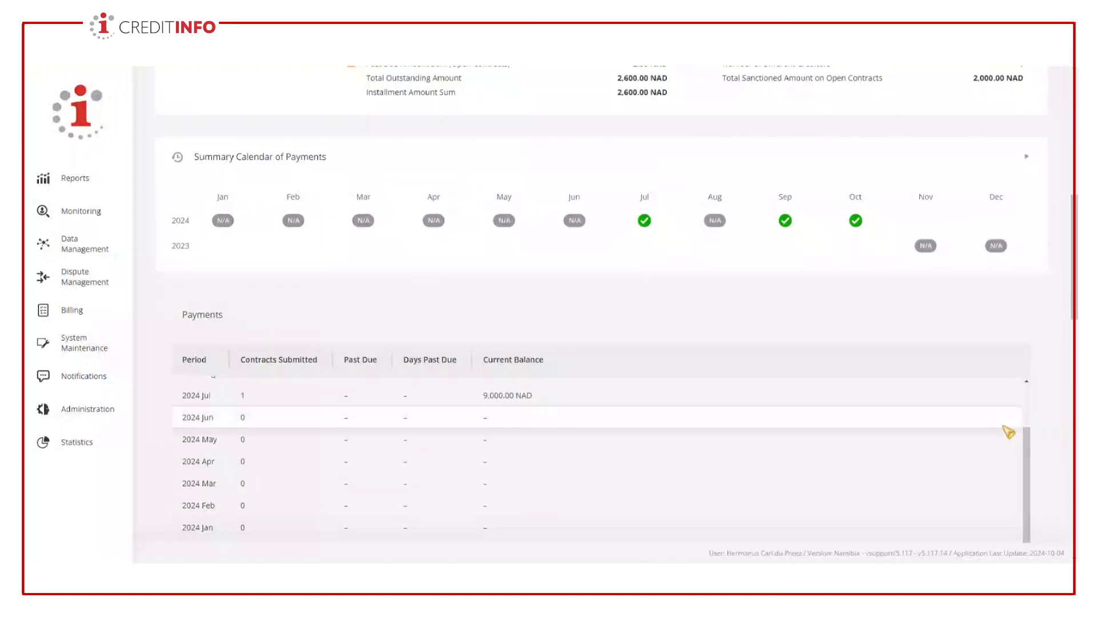
scroll(639, 345, "down", 3)
scroll(980, 353, "down", 6)
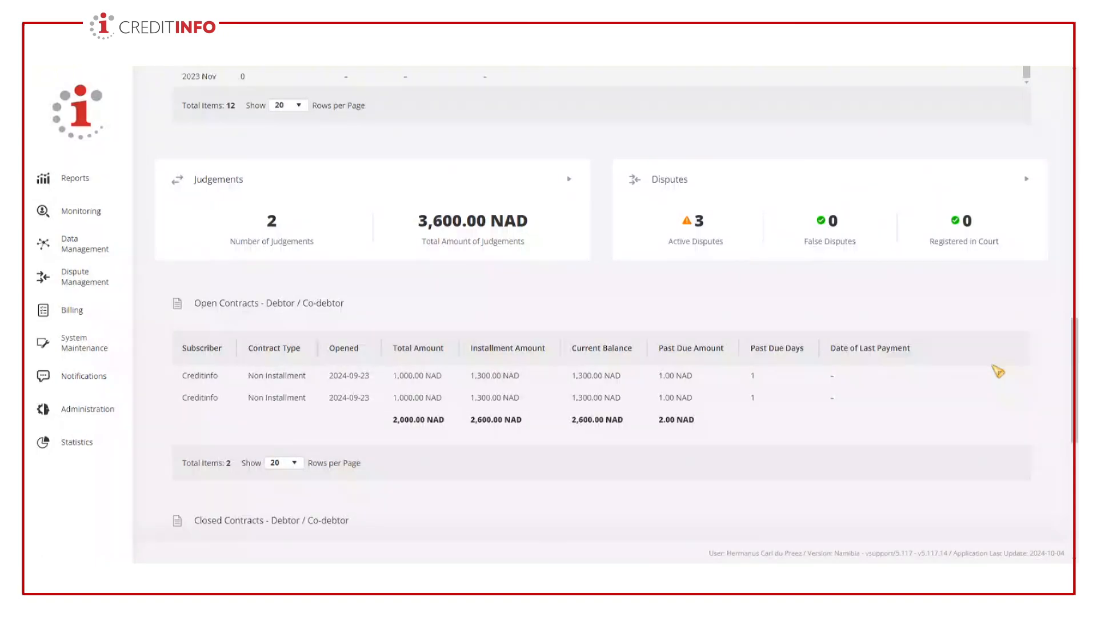
scroll(998, 372, "down", 1)
scroll(397, 372, "down", 2)
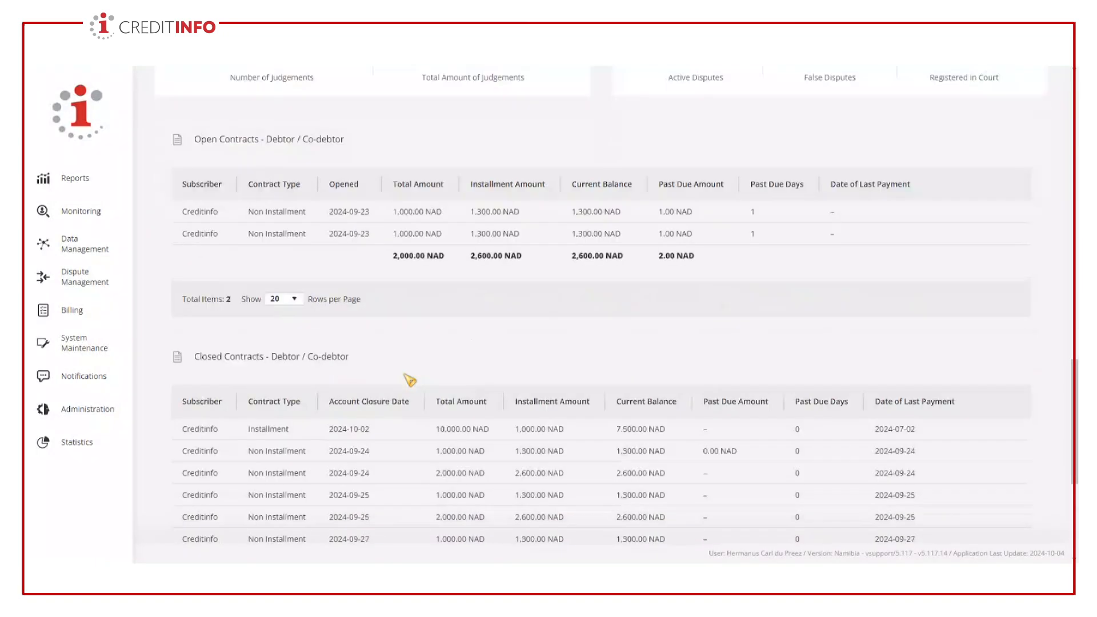
scroll(409, 379, "down", 1)
scroll(505, 366, "down", 2)
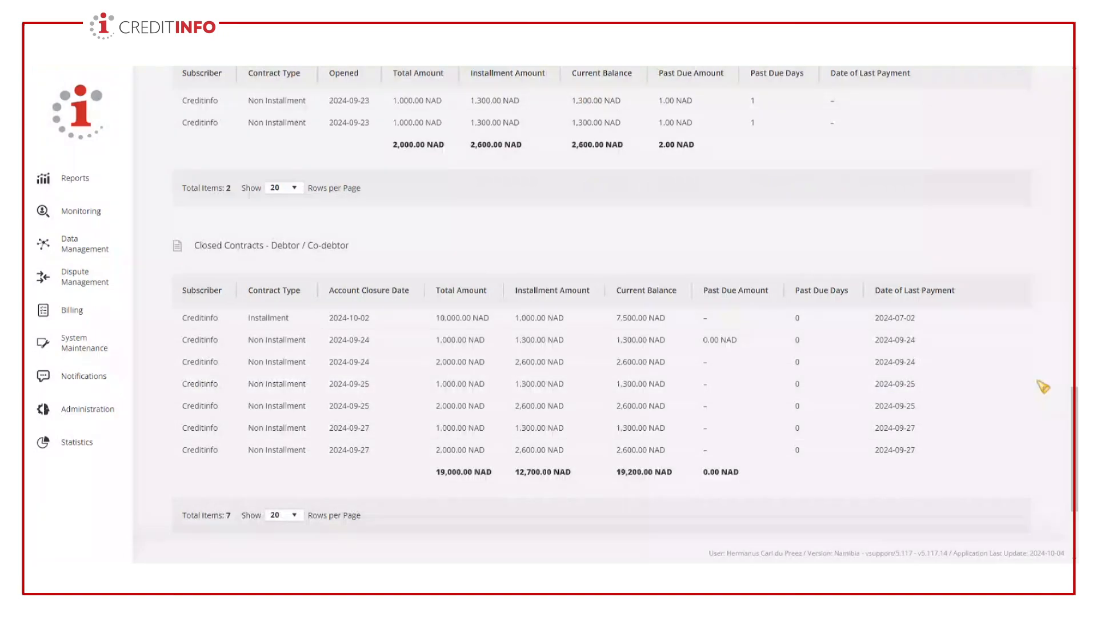
- Show the closed installment contract dated 2024-10-02 and review its contract details, payment calendar and monthly payments
mouse_move(1016, 322)
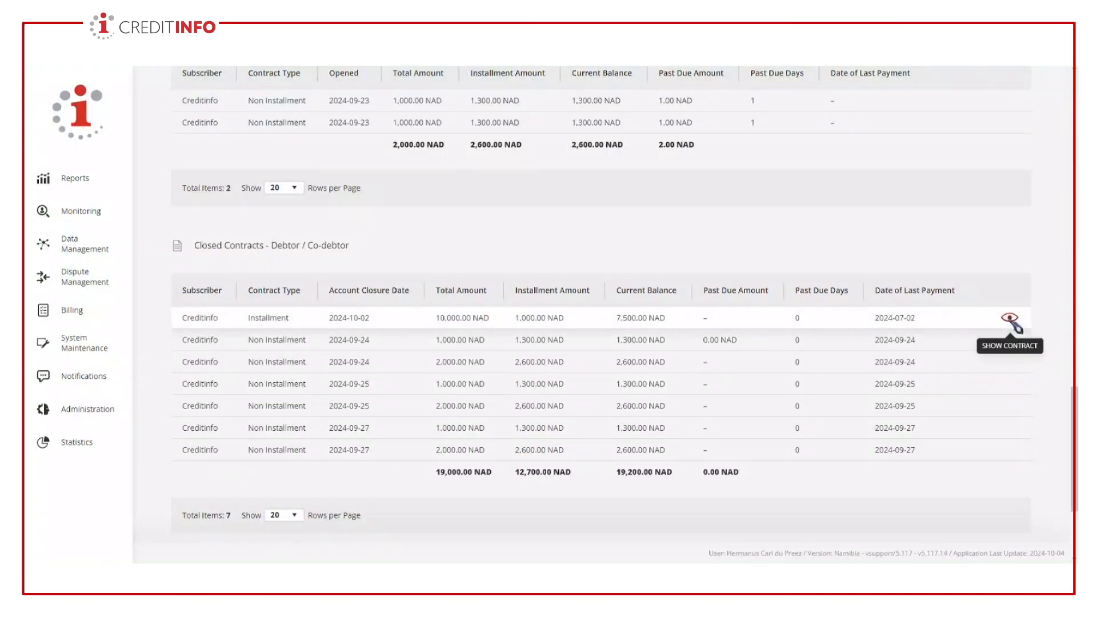
left_click(1012, 320)
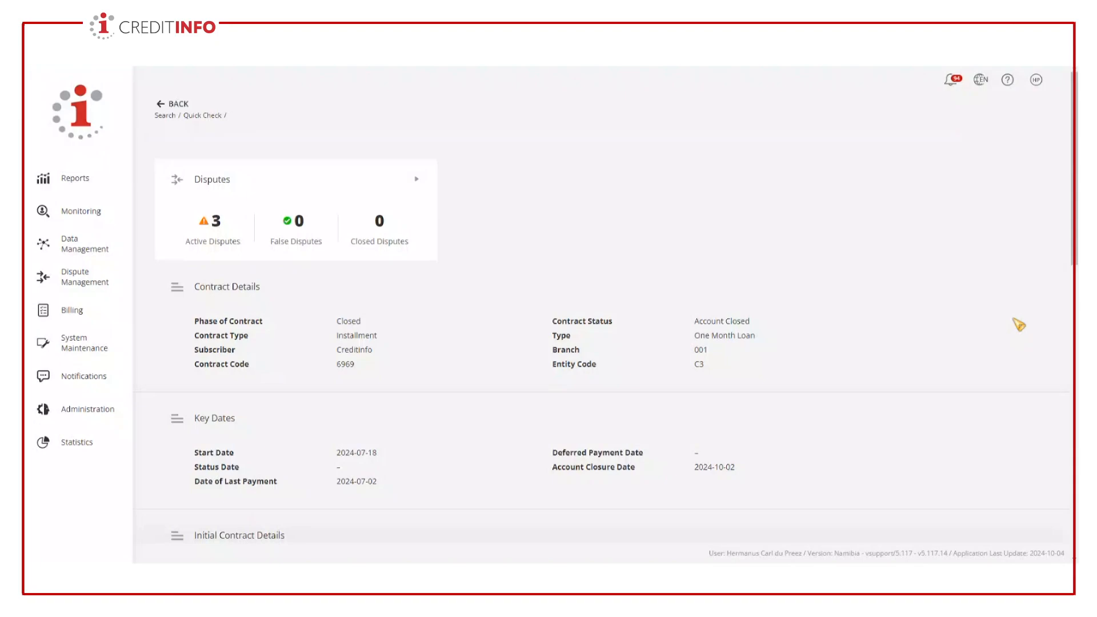
scroll(806, 318, "down", 5)
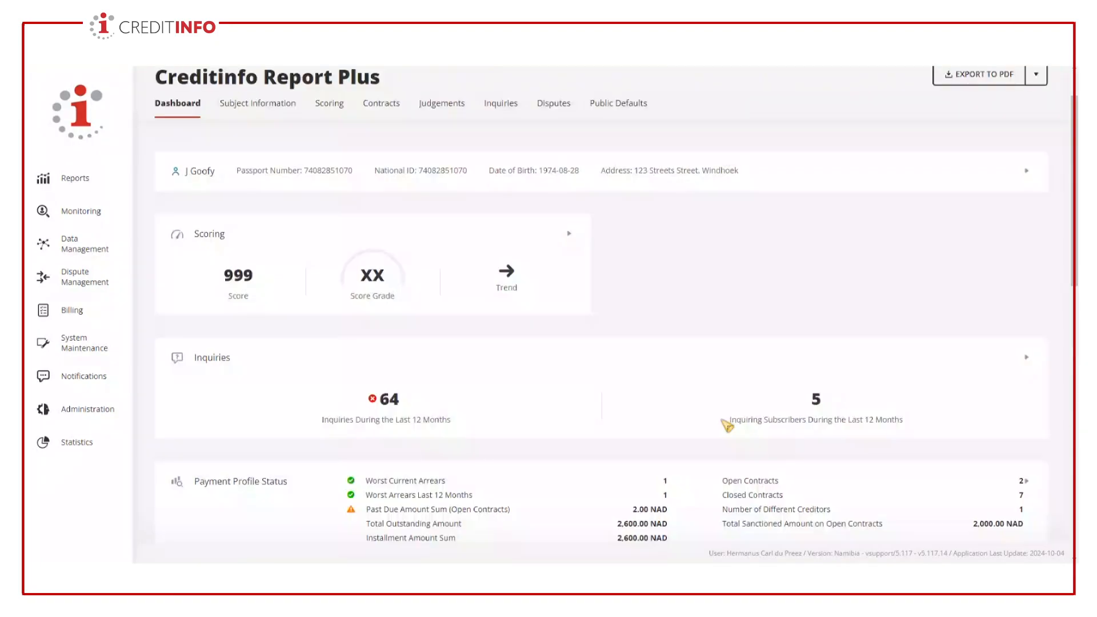
scroll(724, 419, "down", 8)
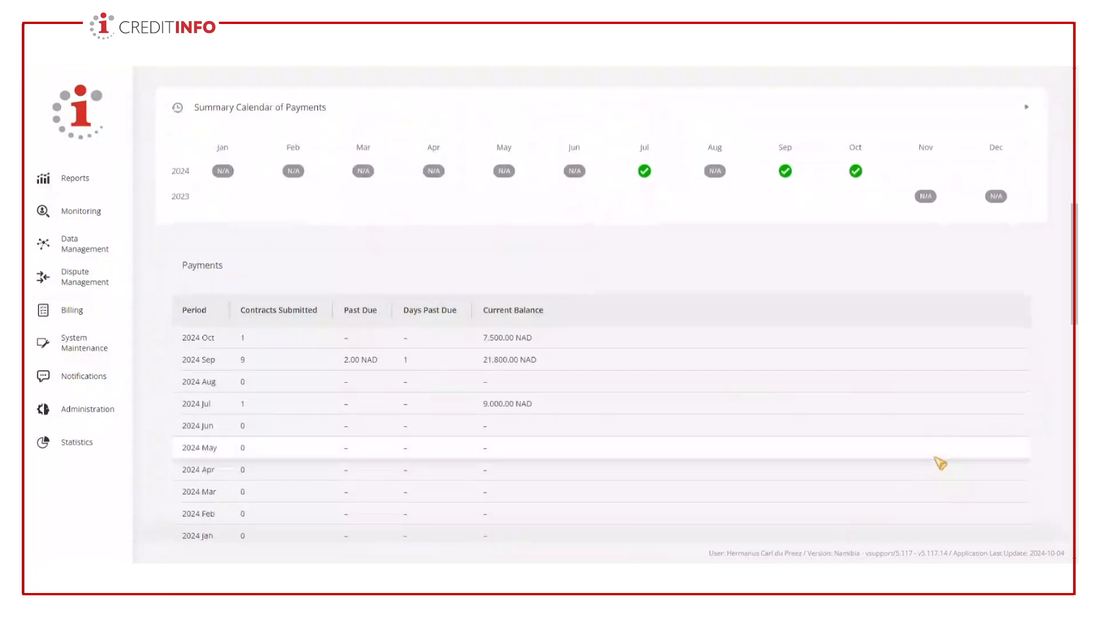
scroll(861, 375, "down", 2)
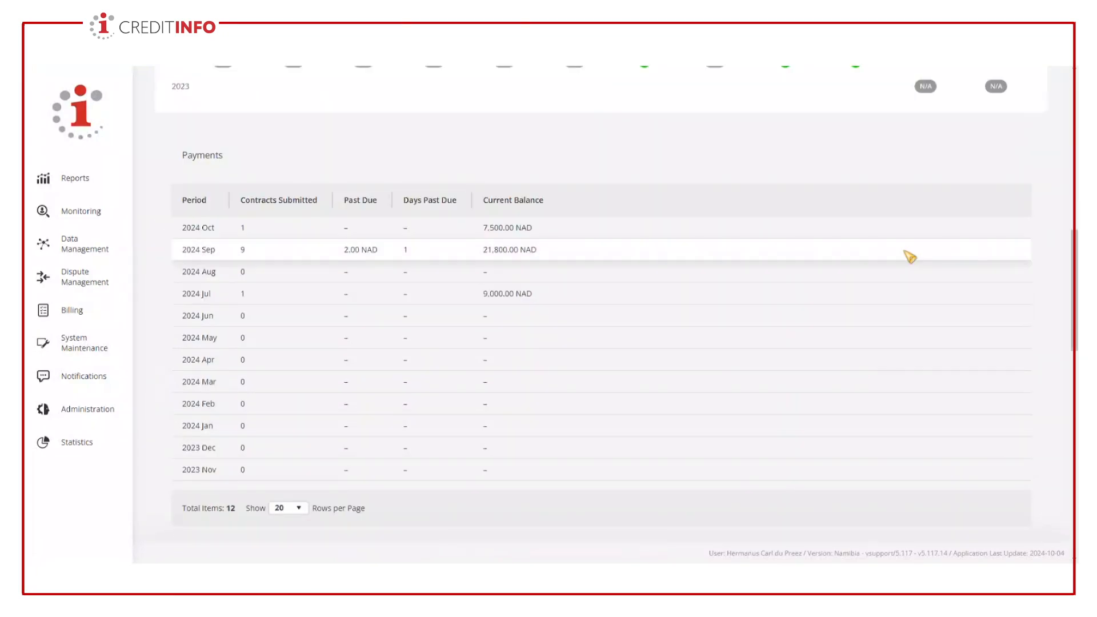
- Return to the report dashboard and review its open and closed contract tables and the public defaults summary
scroll(909, 252, "down", 8)
scroll(1000, 466, "down", 1)
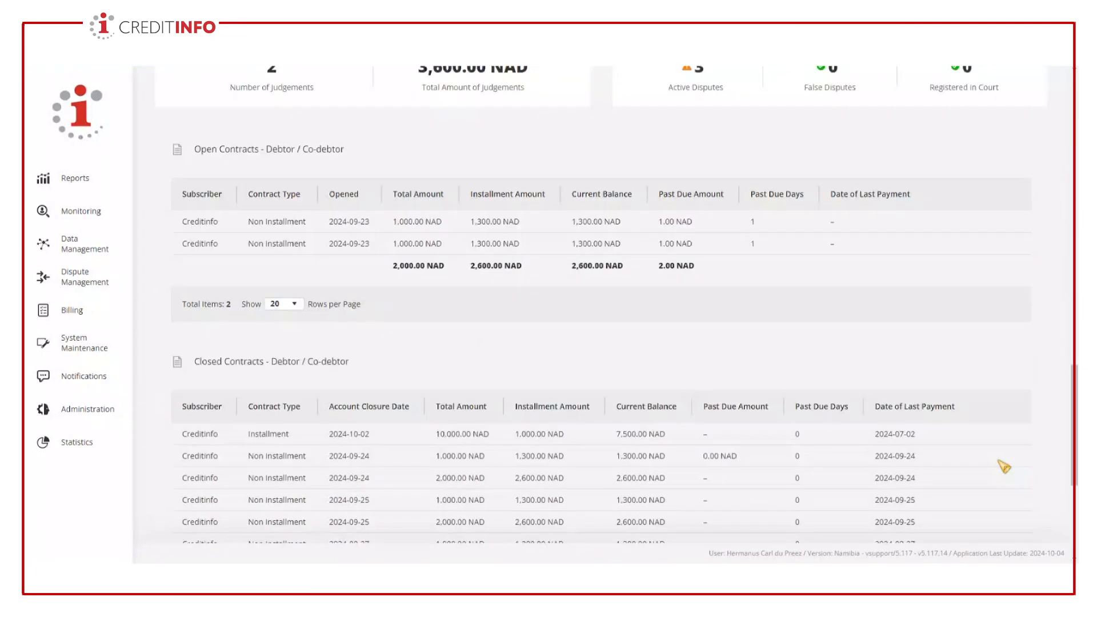
scroll(1004, 467, "down", 4)
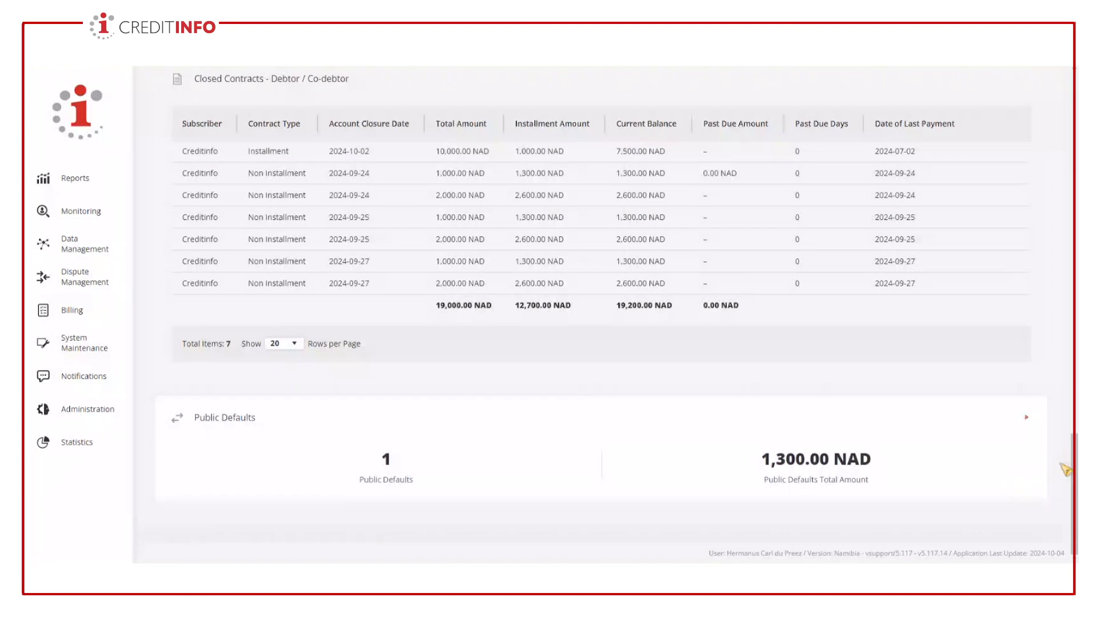
scroll(1064, 465, "up", 8)
scroll(648, 99, "up", 15)
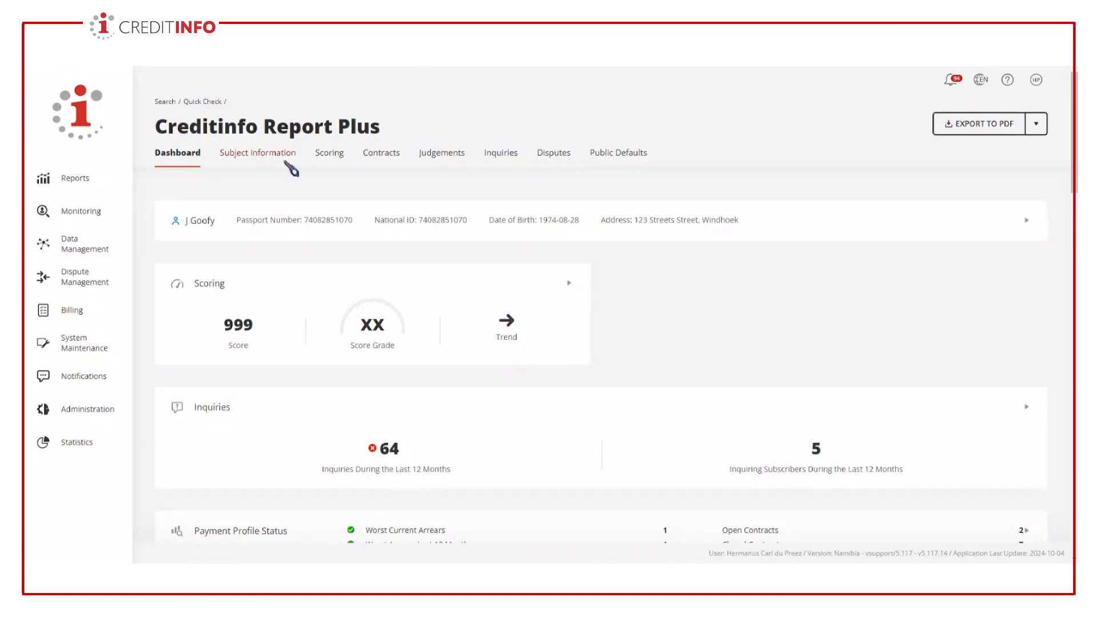
- Review the report's subject information, including address, contacts, main IDs, personal data and the subject info history updates
left_click(265, 157)
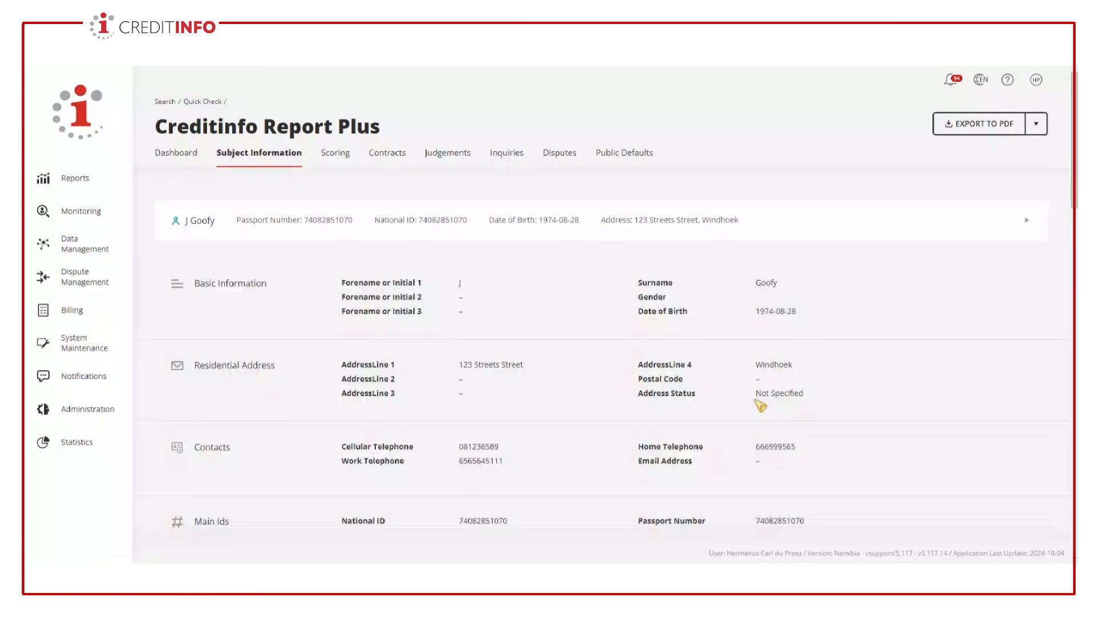
scroll(800, 406, "down", 4)
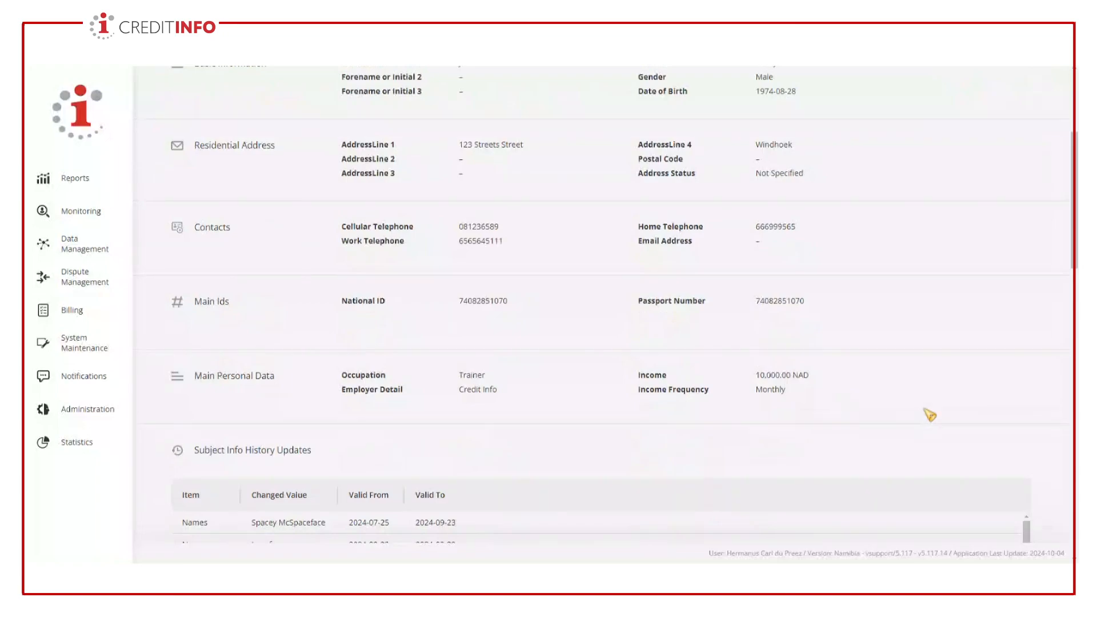
scroll(930, 415, "down", 3)
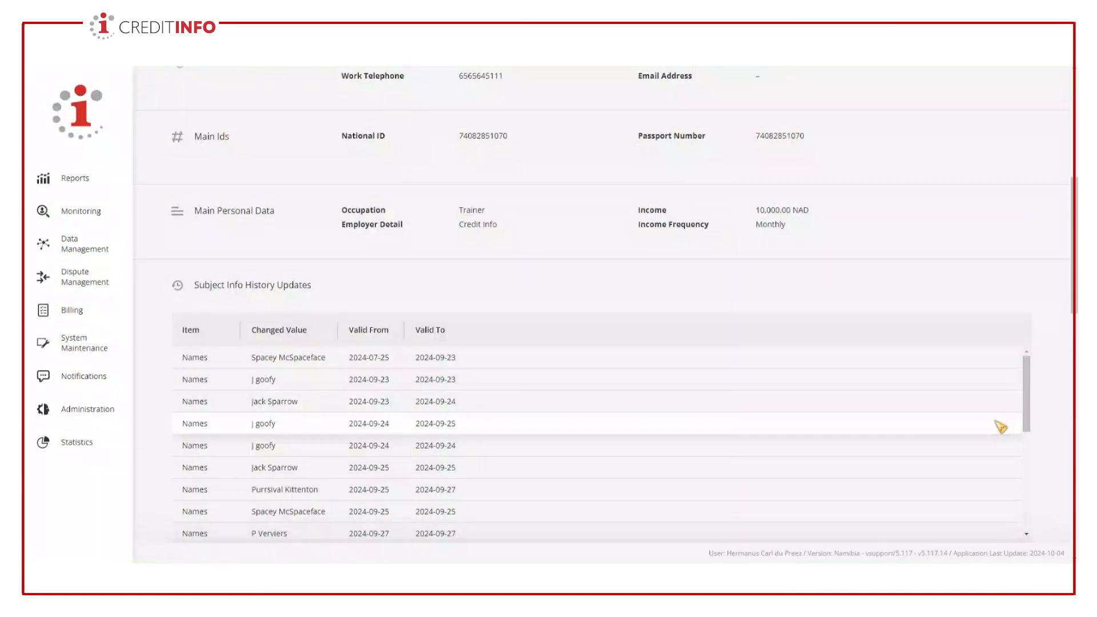
scroll(1032, 428, "down", 3)
scroll(1042, 343, "up", 4)
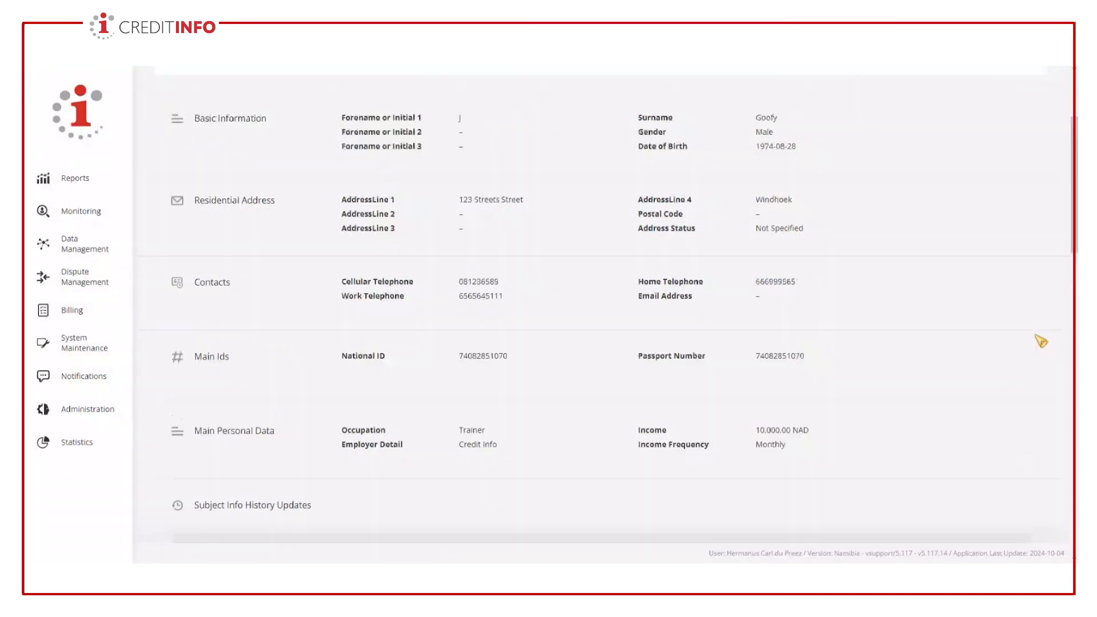
scroll(1063, 345, "up", 3)
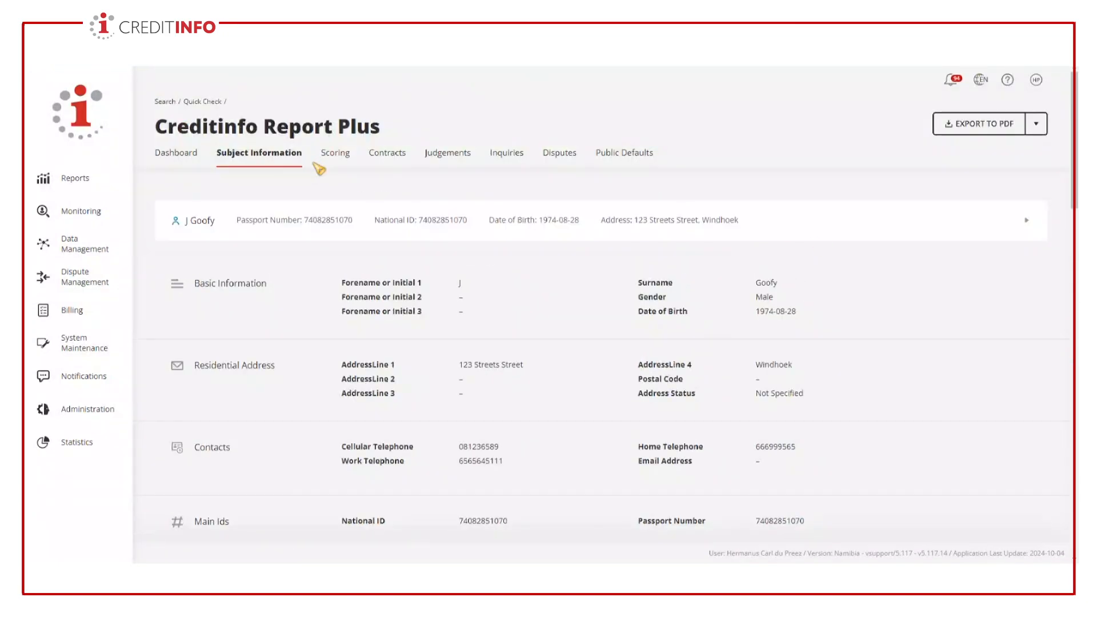
- Review the report's scoring section, including the probability of default, top reason codes and score grade guide
left_click(337, 156)
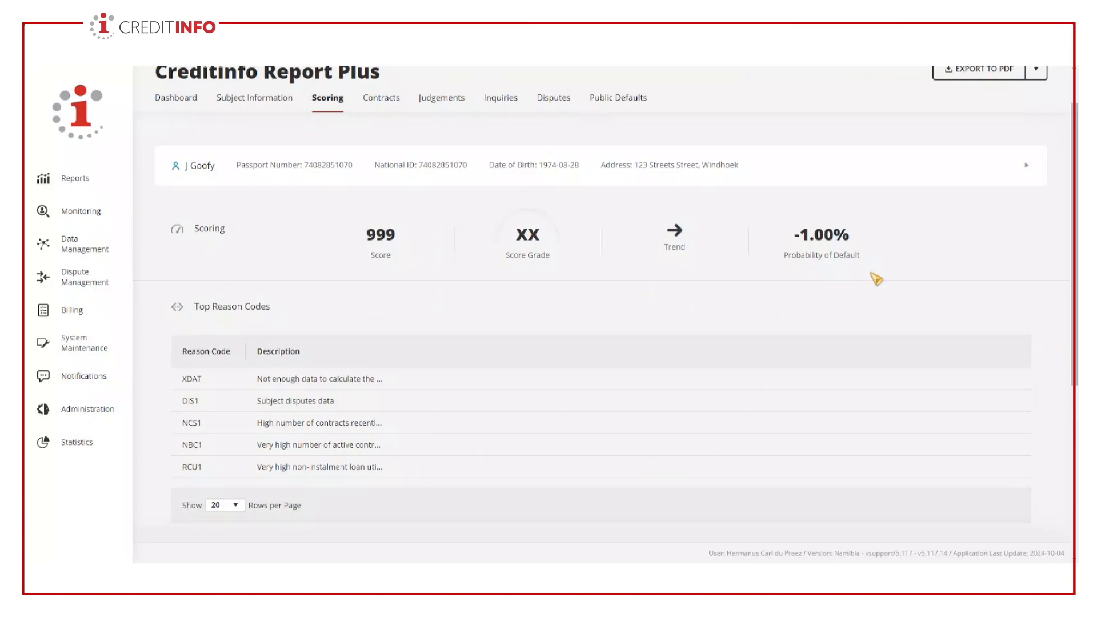
scroll(1031, 337, "down", 4)
scroll(1036, 345, "down", 2)
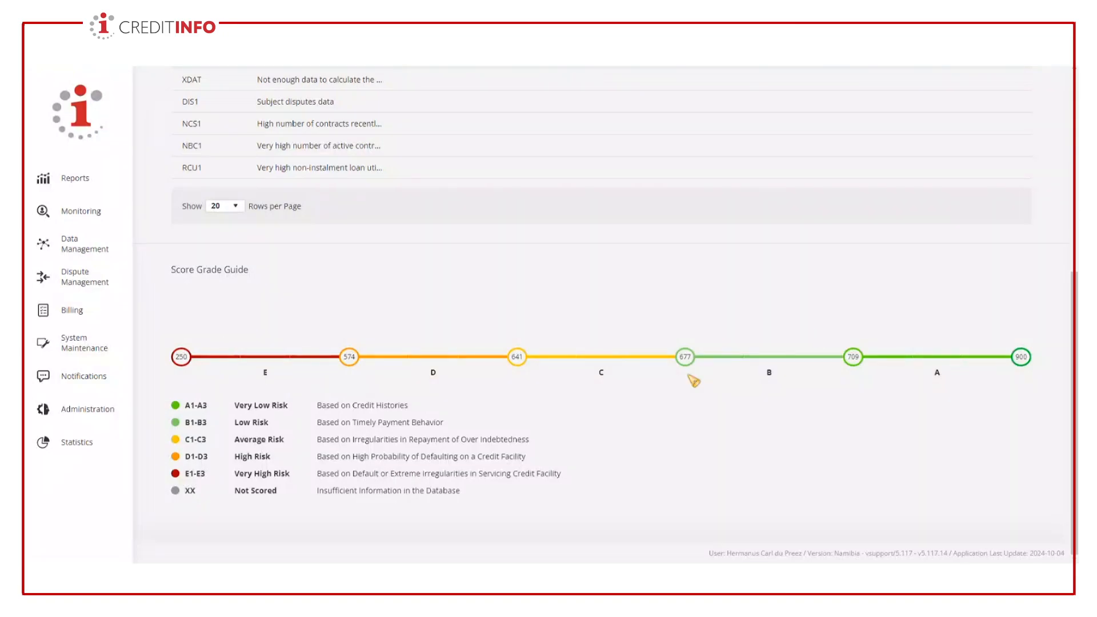
scroll(694, 380, "up", 5)
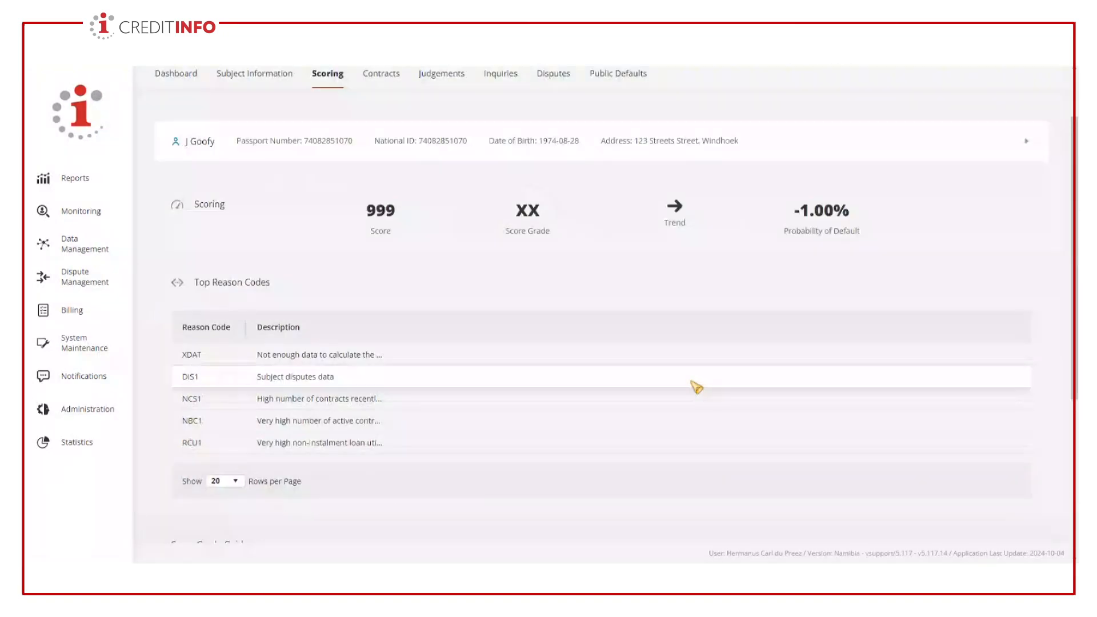
- Go to the report's contracts section and show the details of the closed installment contract dated 2024-10-02
scroll(547, 300, "up", 1)
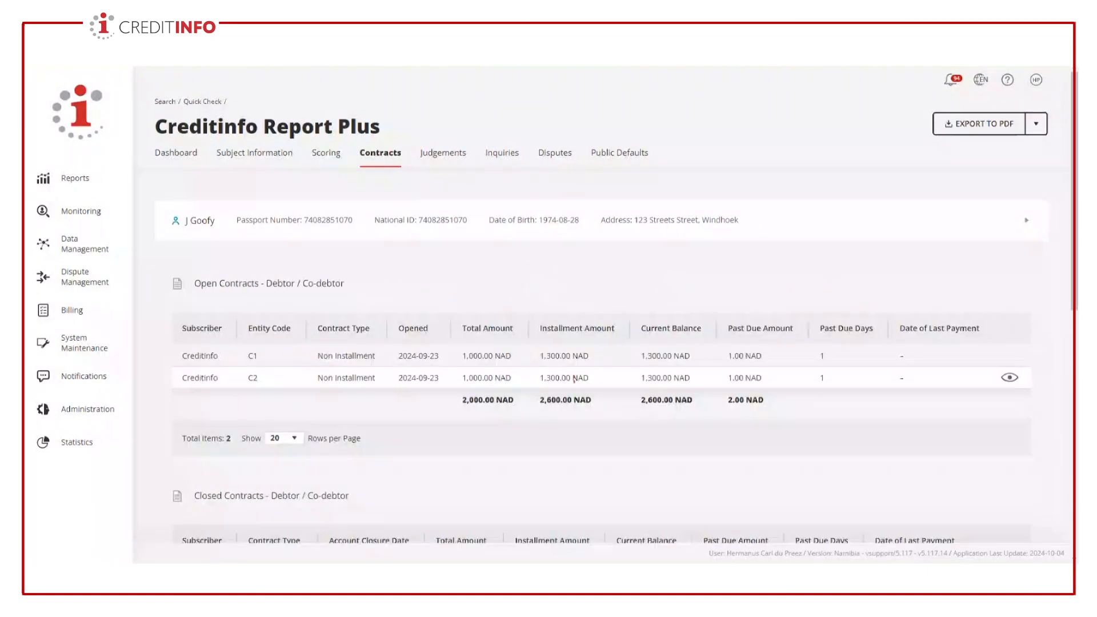
scroll(850, 328, "down", 3)
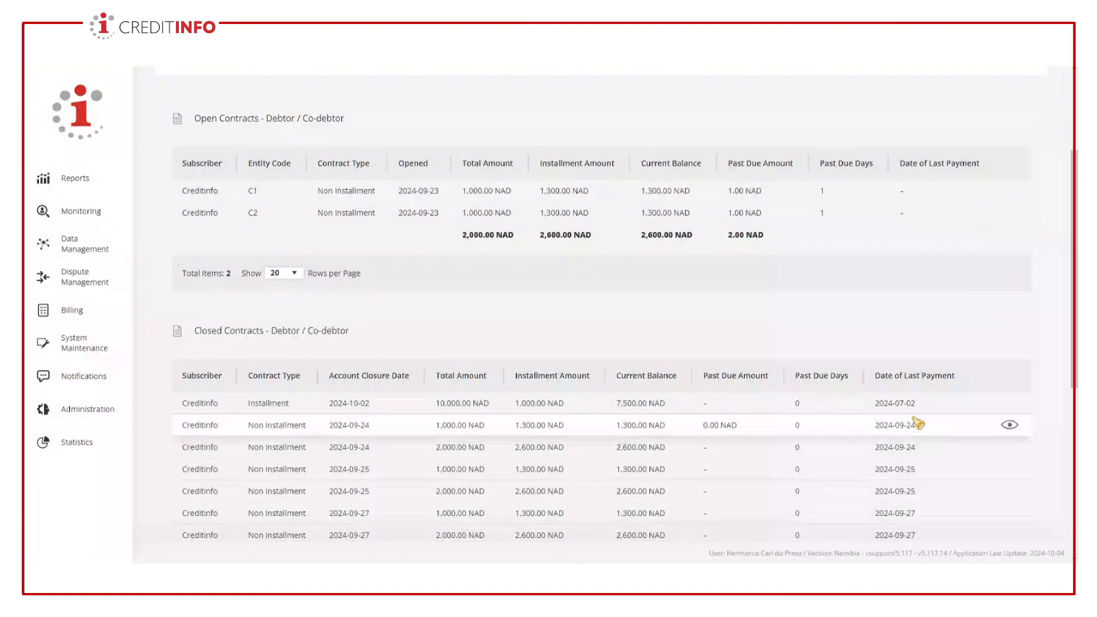
left_click(1011, 404)
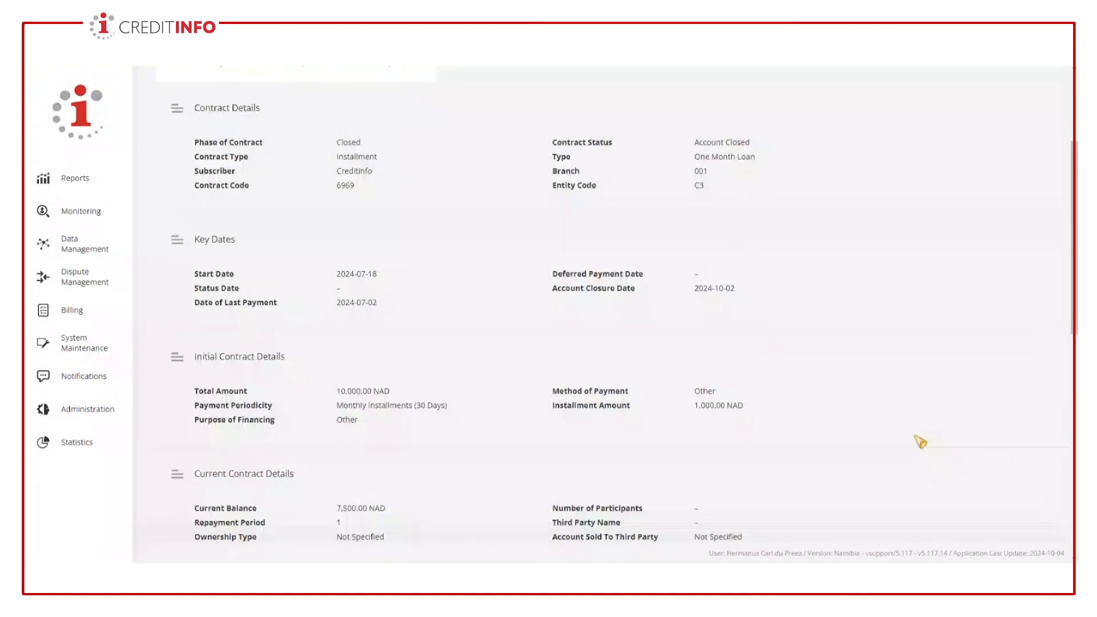
scroll(295, 172, "up", 3)
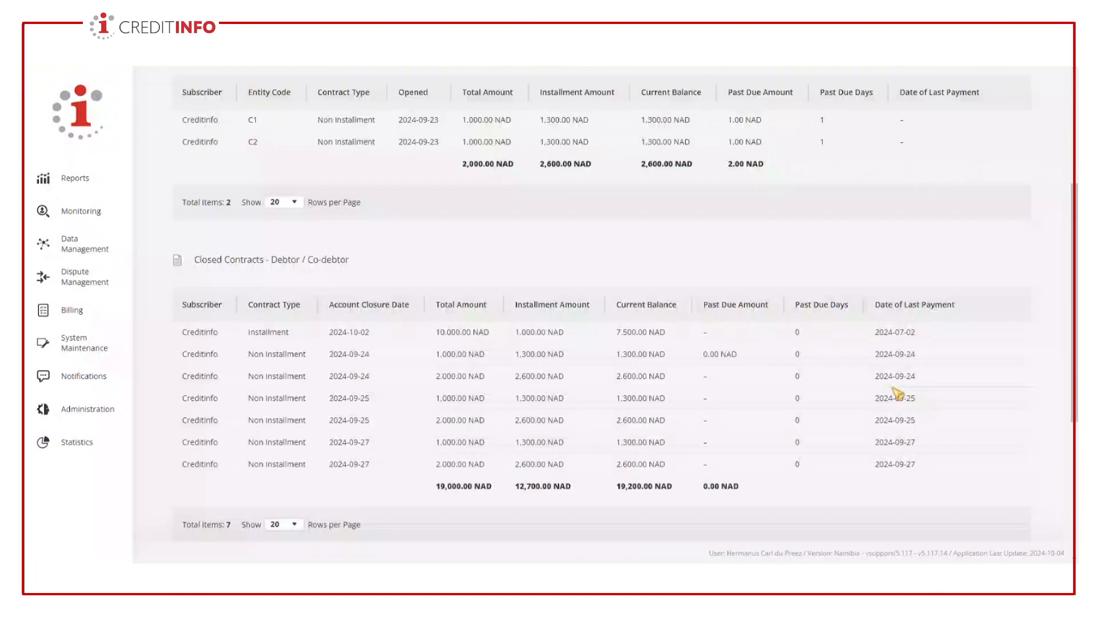
- Return to the contract tables and review the open contracts, closed contracts and contracts summary
scroll(896, 390, "down", 1)
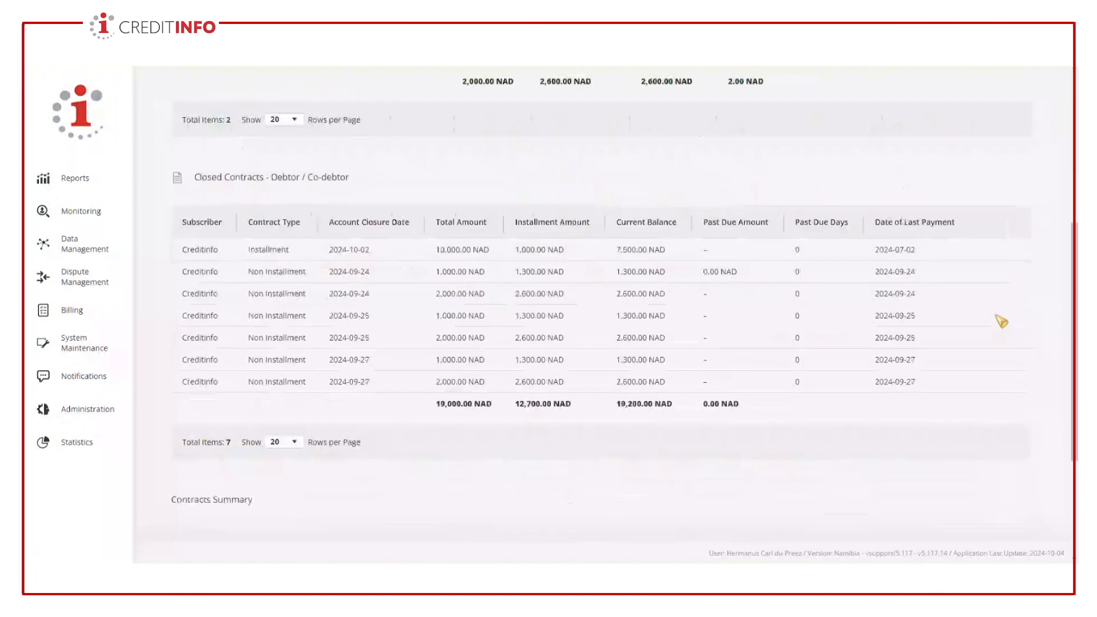
scroll(1002, 321, "down", 3)
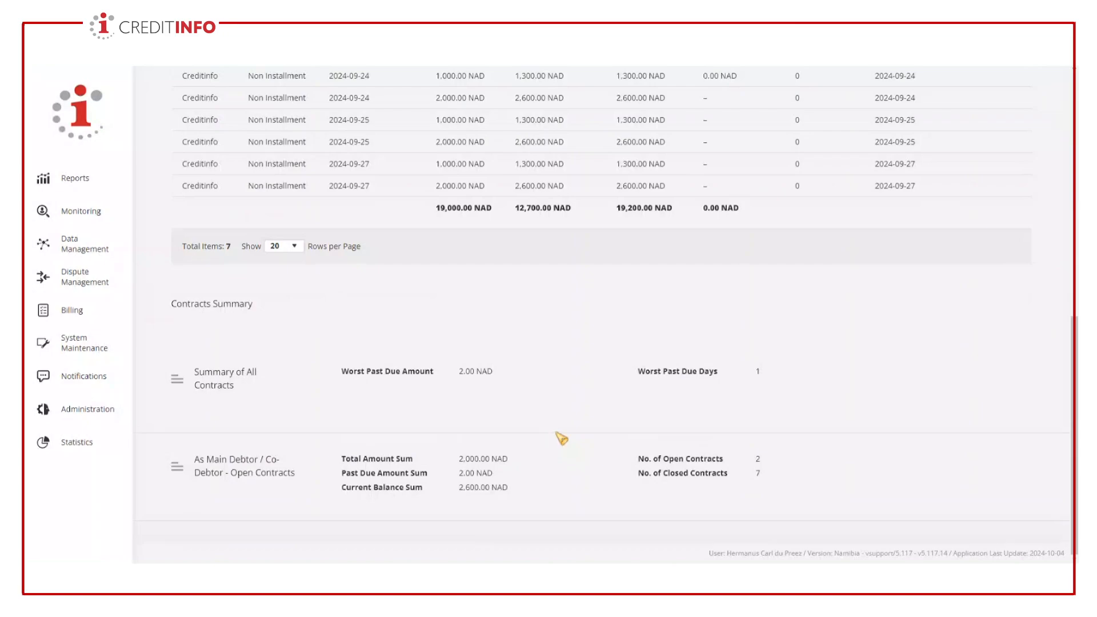
scroll(454, 419, "up", 4)
scroll(453, 419, "up", 5)
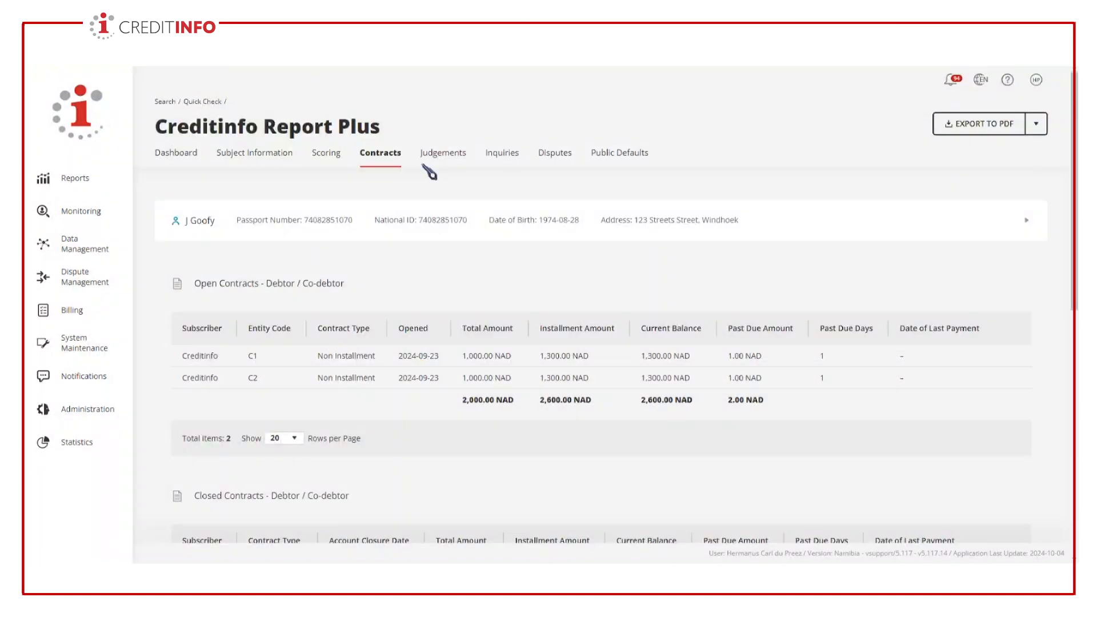
- Review the report's judgements list, then view and close the detail of the 1,300.00 NAD judgement
left_click(451, 165)
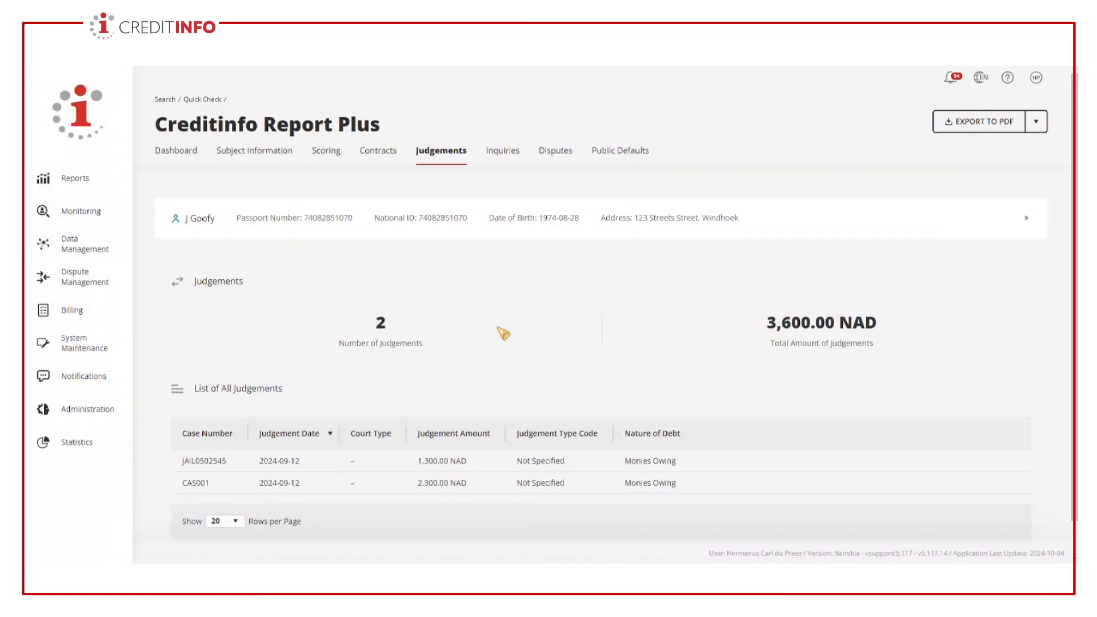
scroll(502, 336, "down", 1)
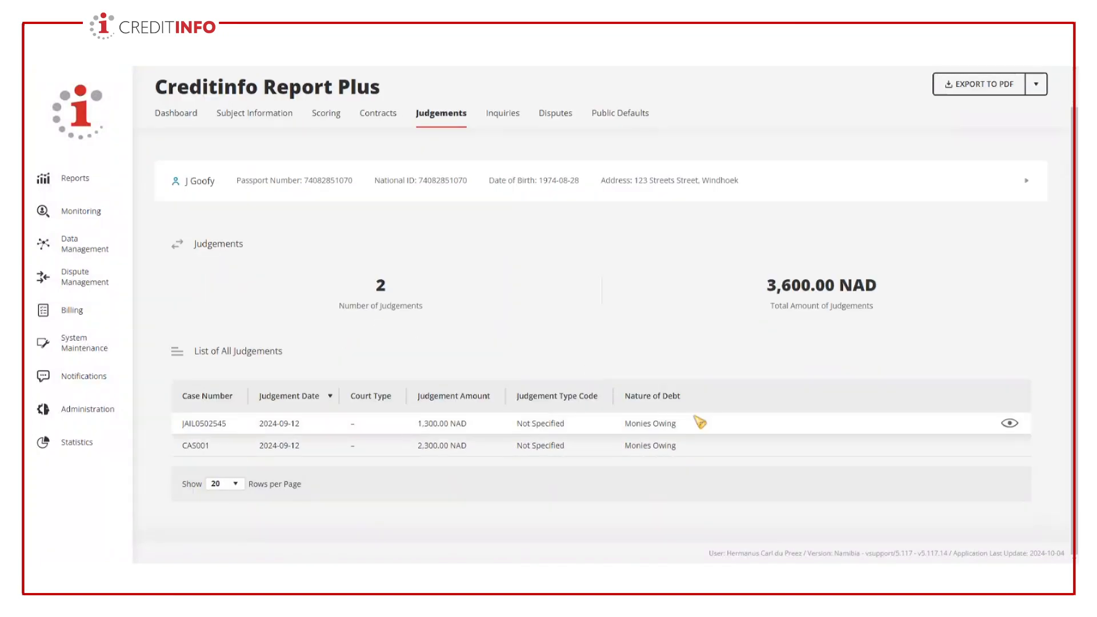
left_click(1012, 426)
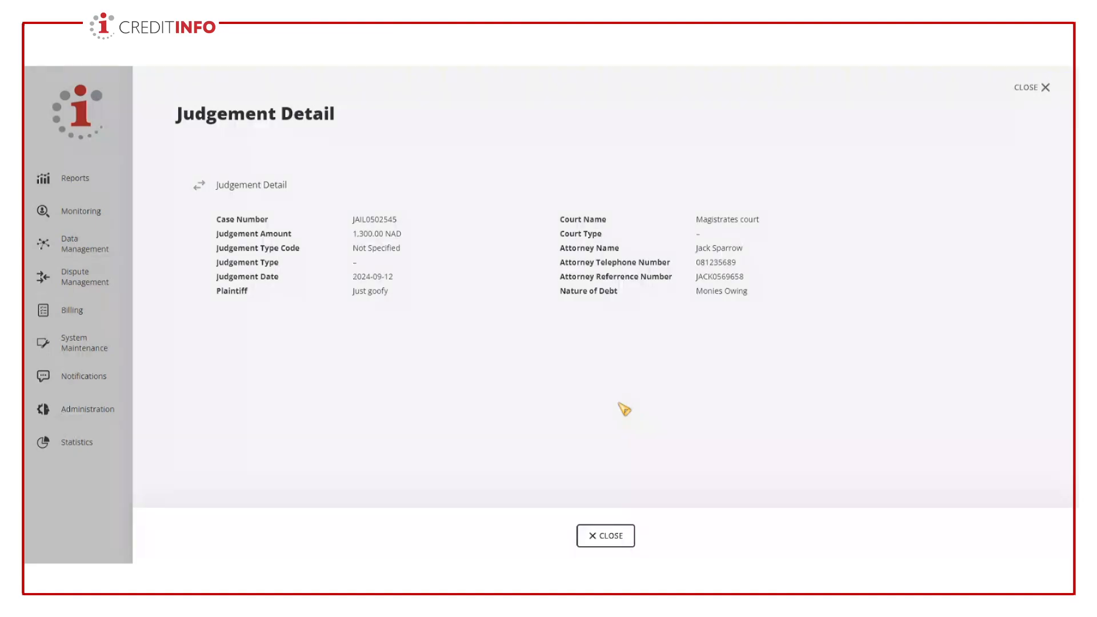
left_click(609, 539)
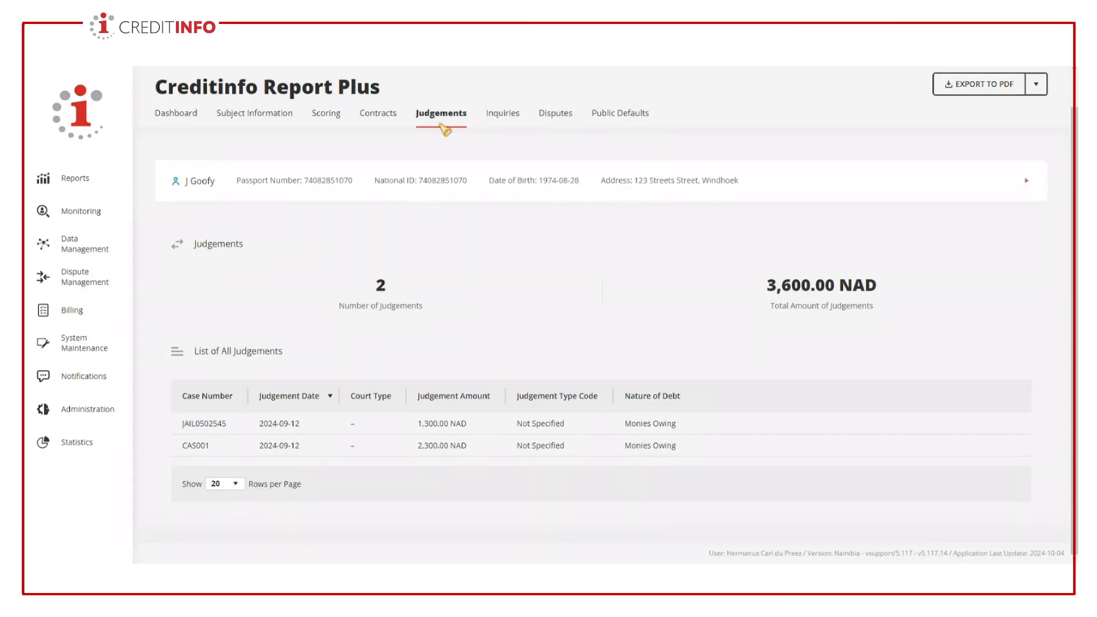
scroll(465, 473, "up", 1)
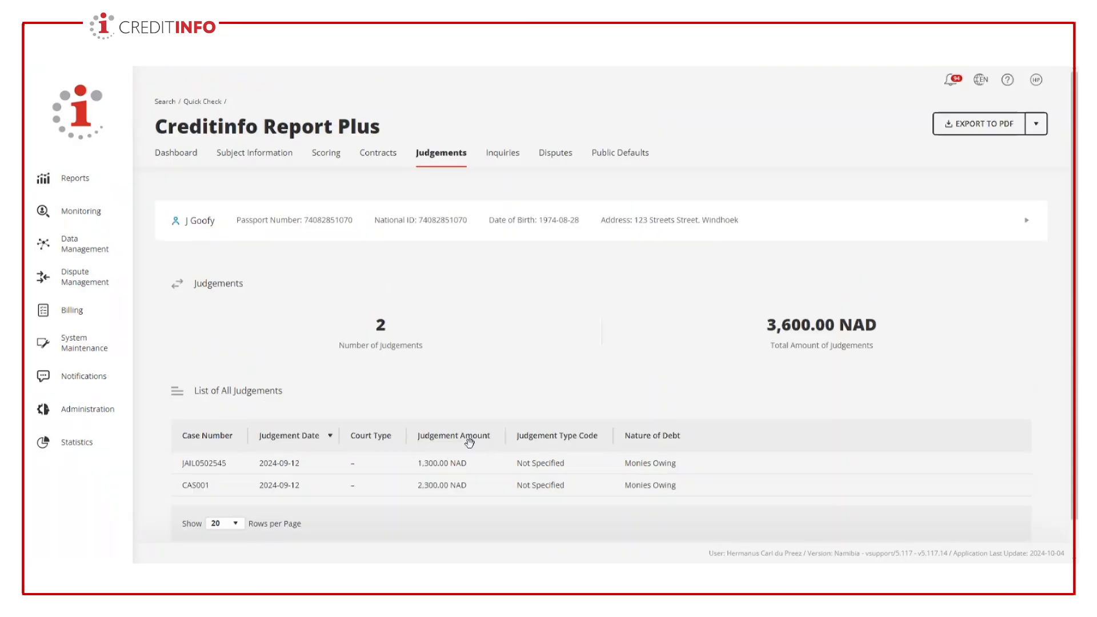
scroll(483, 400, "down", 1)
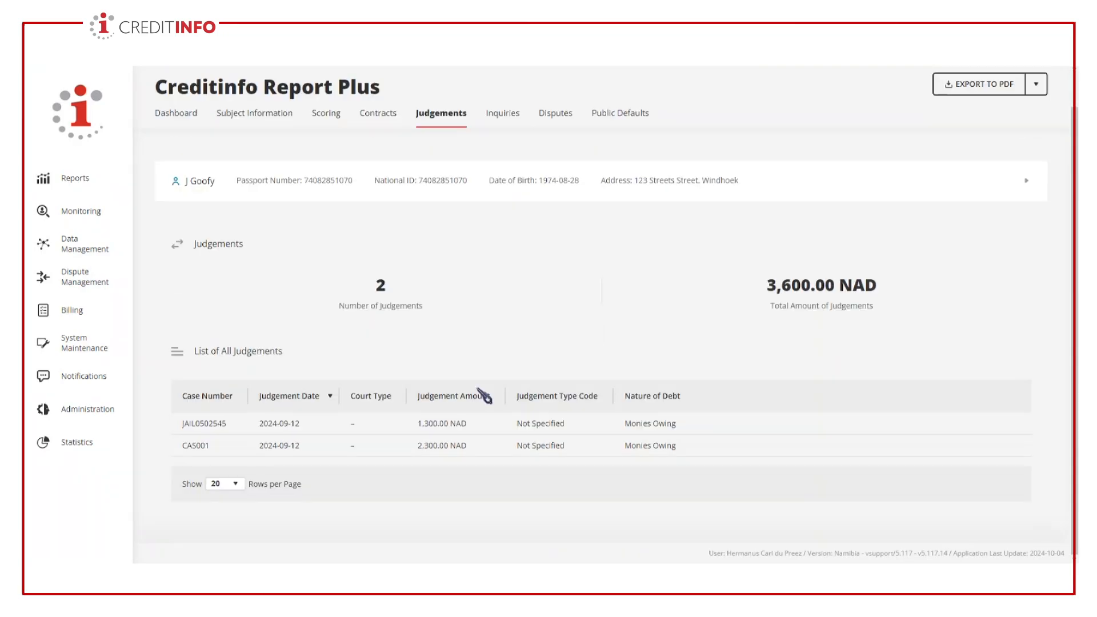
- Review the report's inquiry counts by period and the list of inquiries during the last 12 months
left_click(504, 116)
scroll(1026, 387, "down", 3)
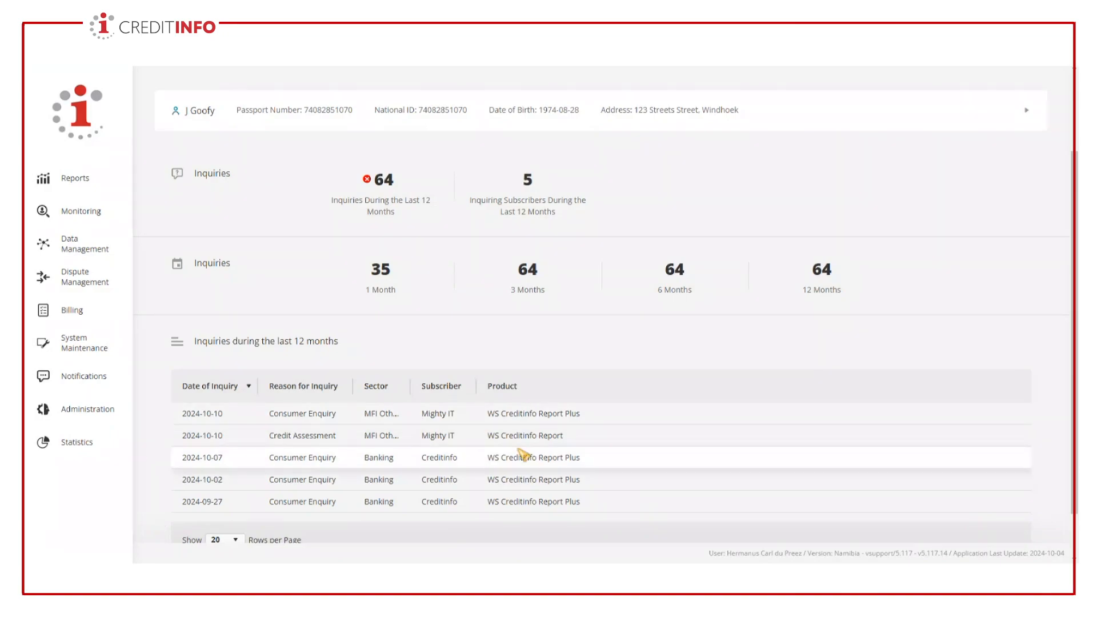
scroll(522, 456, "down", 1)
scroll(522, 455, "down", 1)
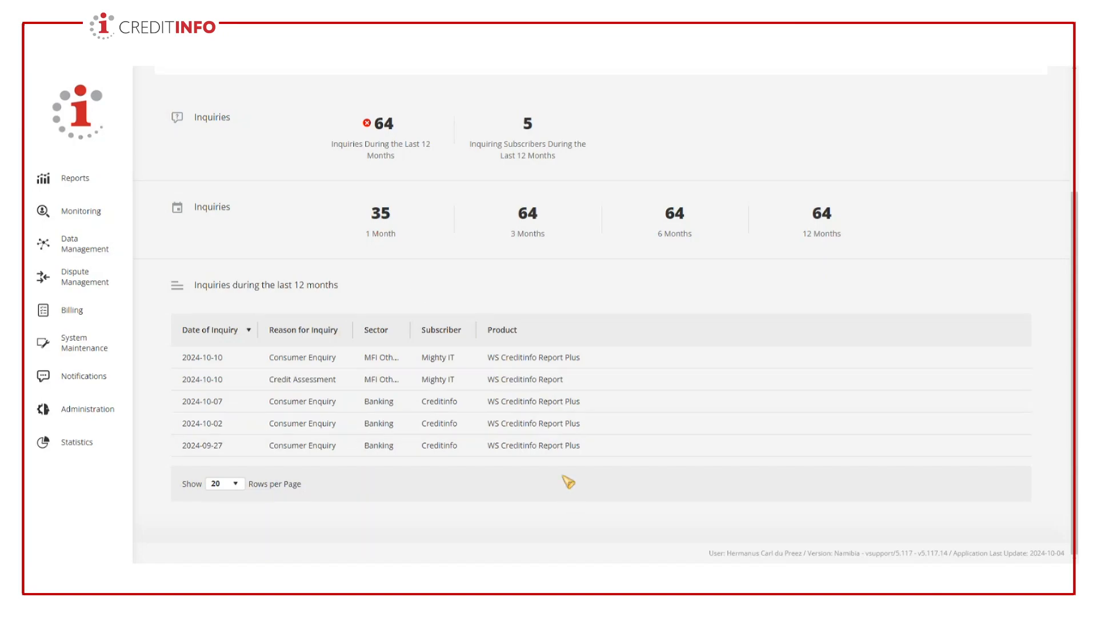
scroll(568, 482, "up", 5)
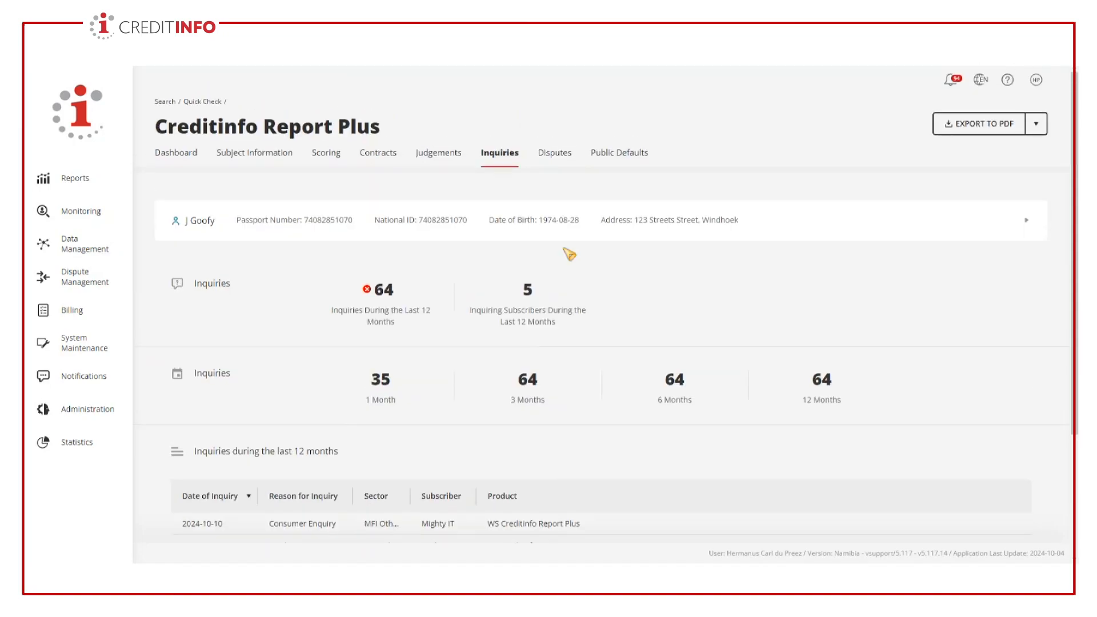
- Review the report's active and closed disputes, then view and close the detail of dispute D1
left_click(562, 163)
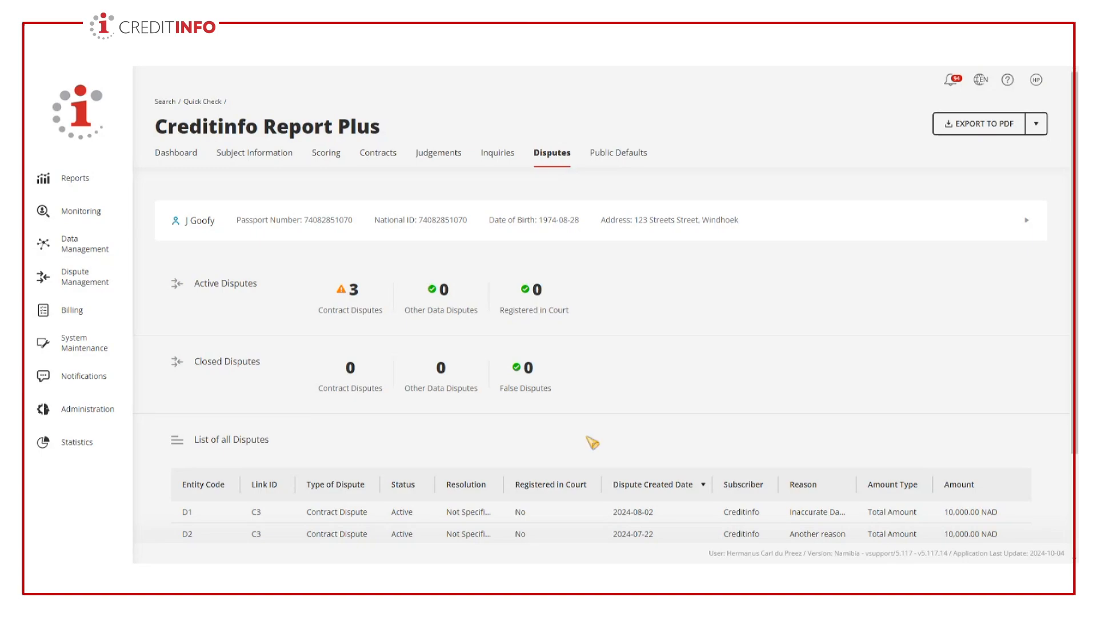
scroll(592, 442, "down", 2)
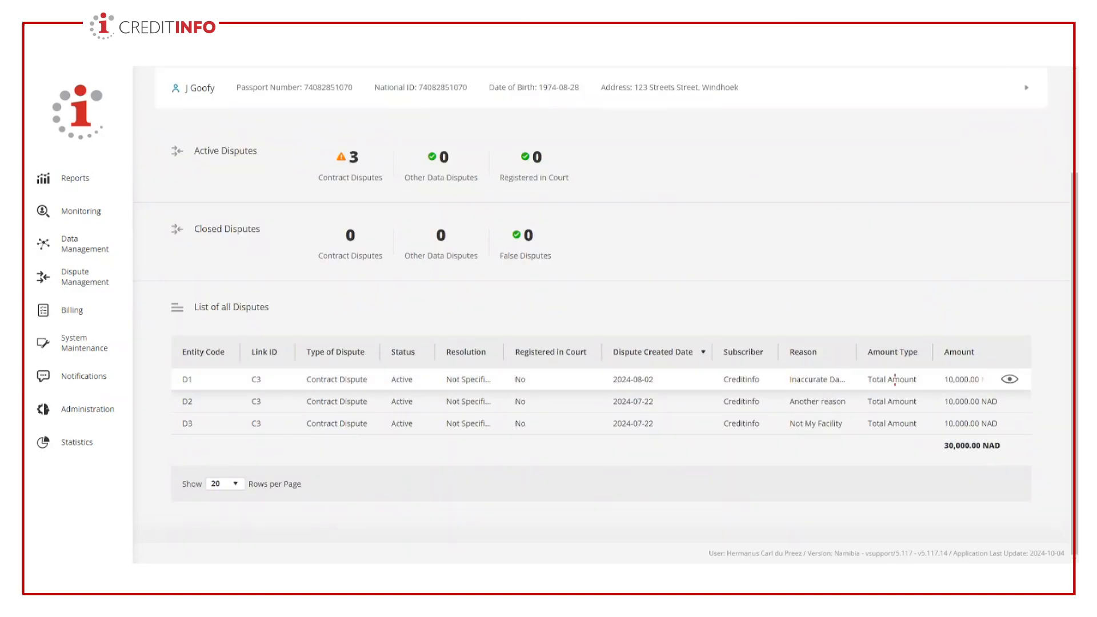
left_click(1010, 378)
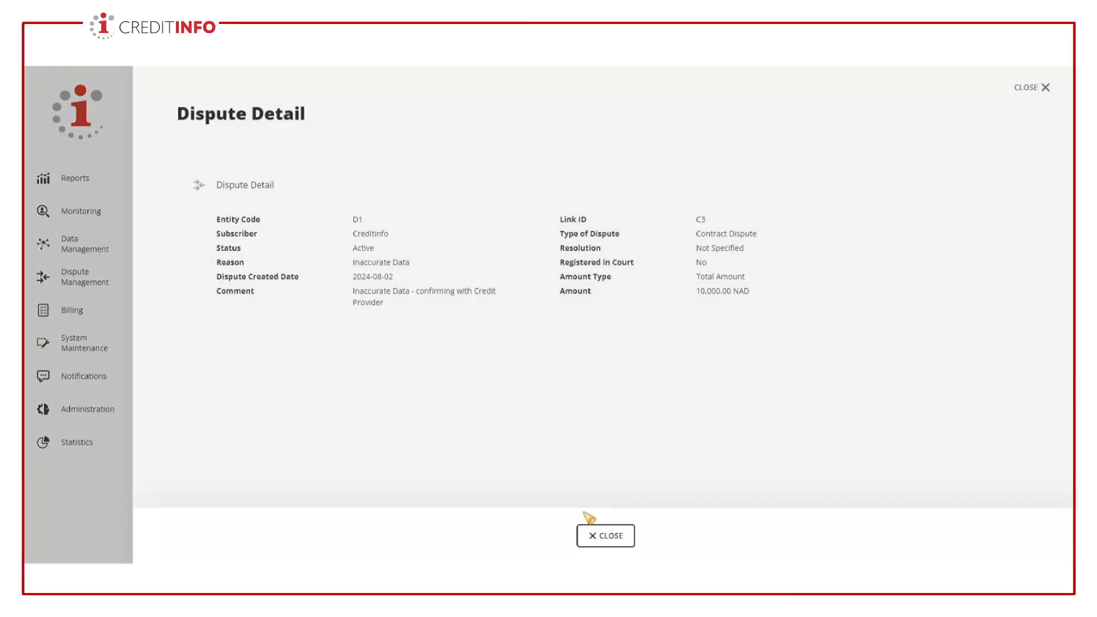
left_click(609, 541)
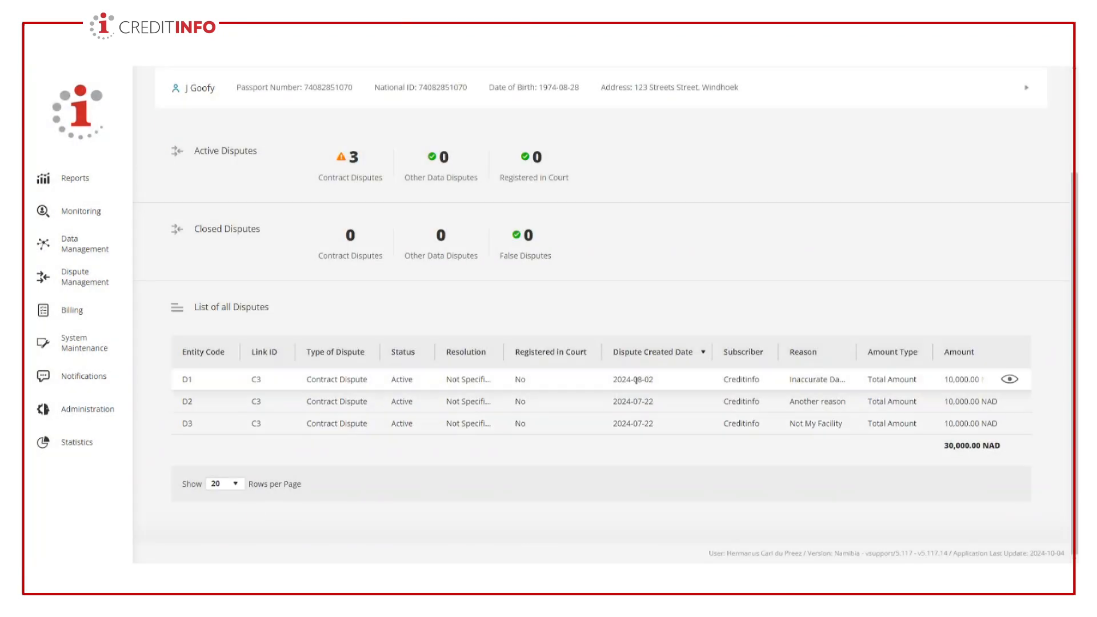
- View and close the detail of dispute D2 from the list of all disputes
scroll(636, 378, "up", 3)
scroll(422, 375, "down", 3)
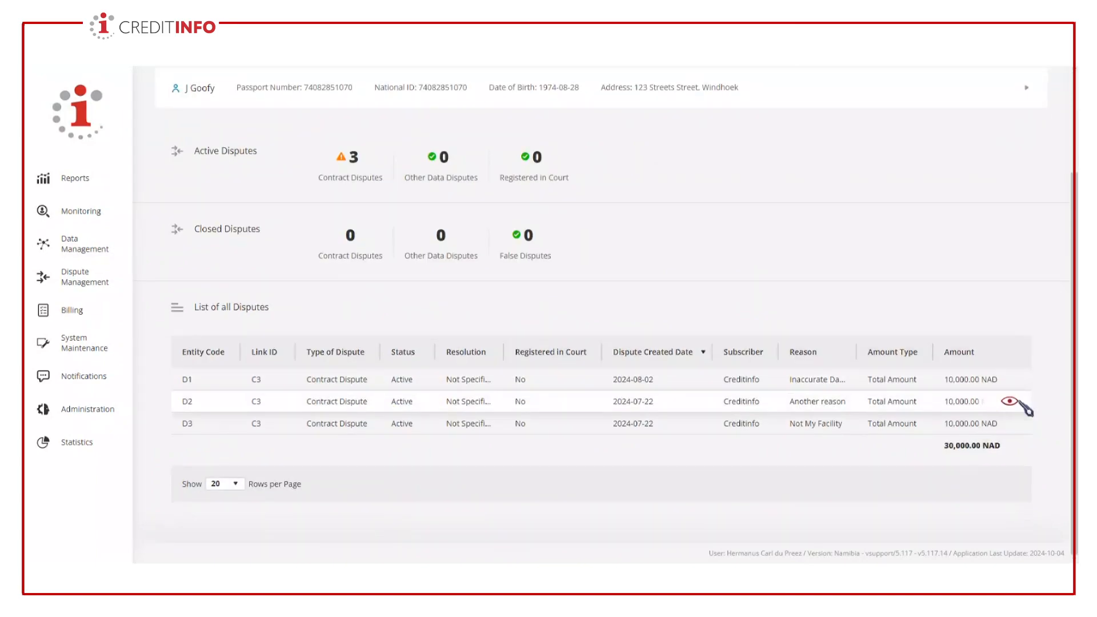
left_click(1010, 401)
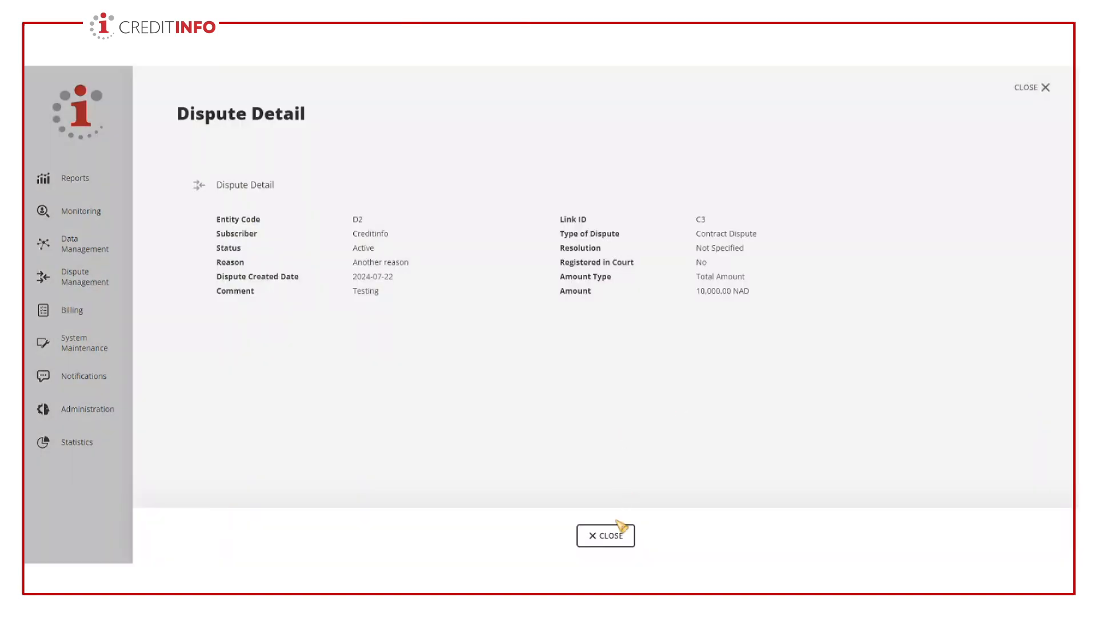
left_click(612, 542)
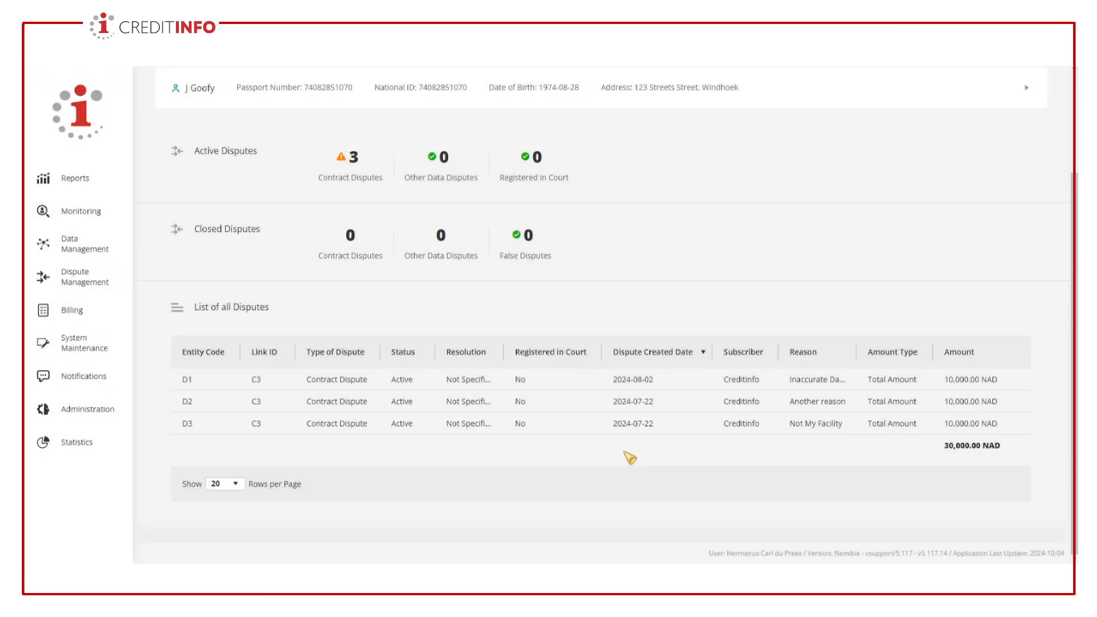
scroll(616, 434, "up", 3)
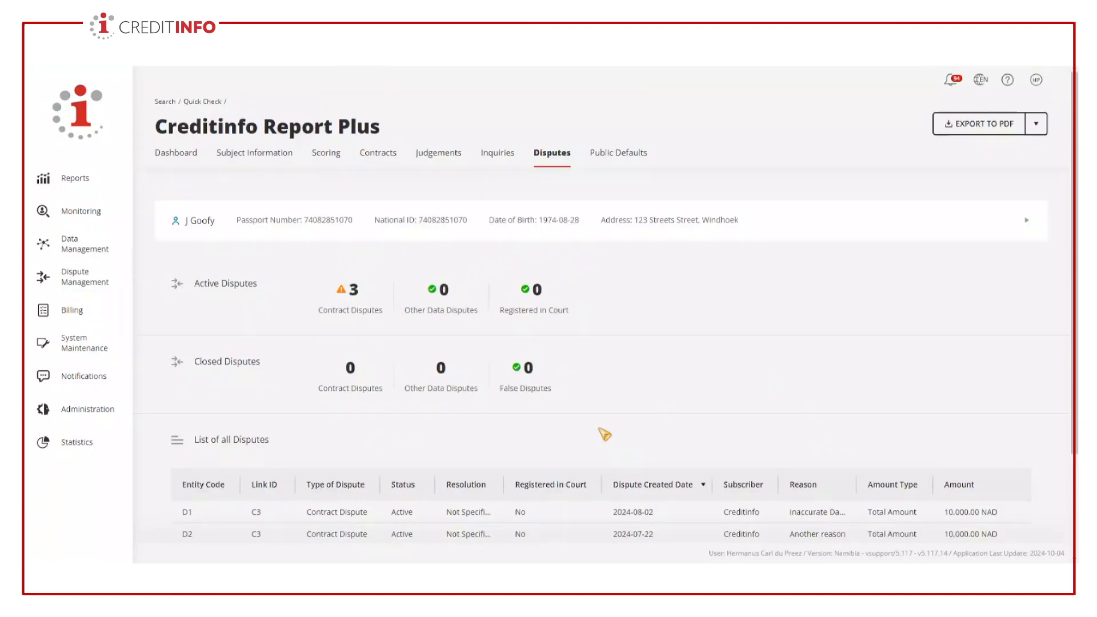
- Review the list of all disputes and the report's public defaults summary and entries
scroll(625, 446, "down", 3)
scroll(625, 400, "up", 3)
left_click(602, 161)
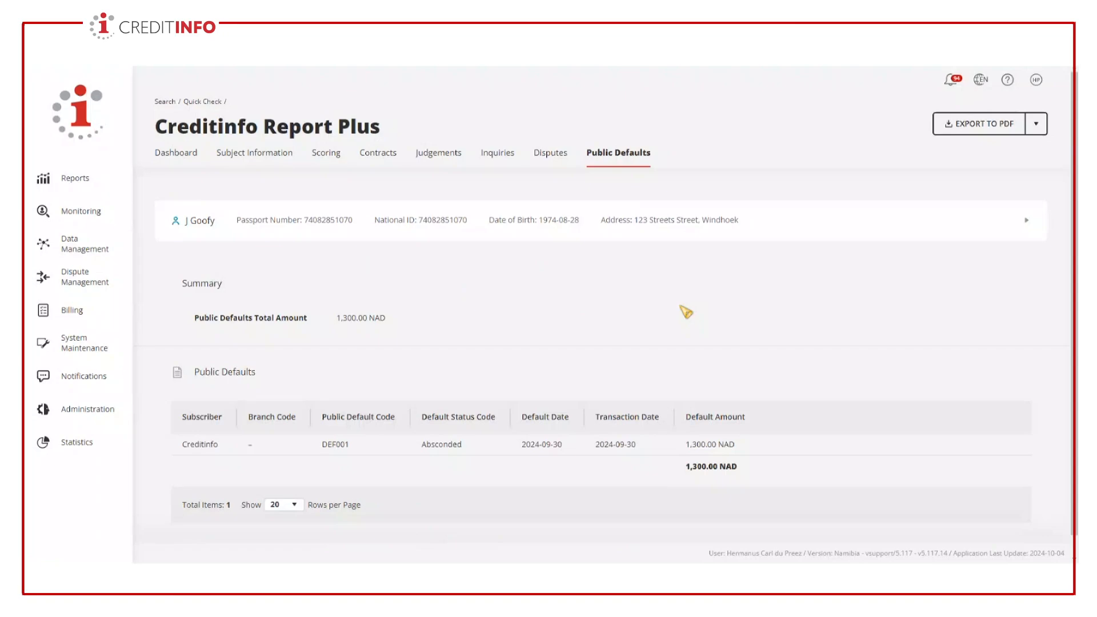
- Return to the report's dashboard and export the full Creditinfo Report Plus to PDF
left_click(179, 159)
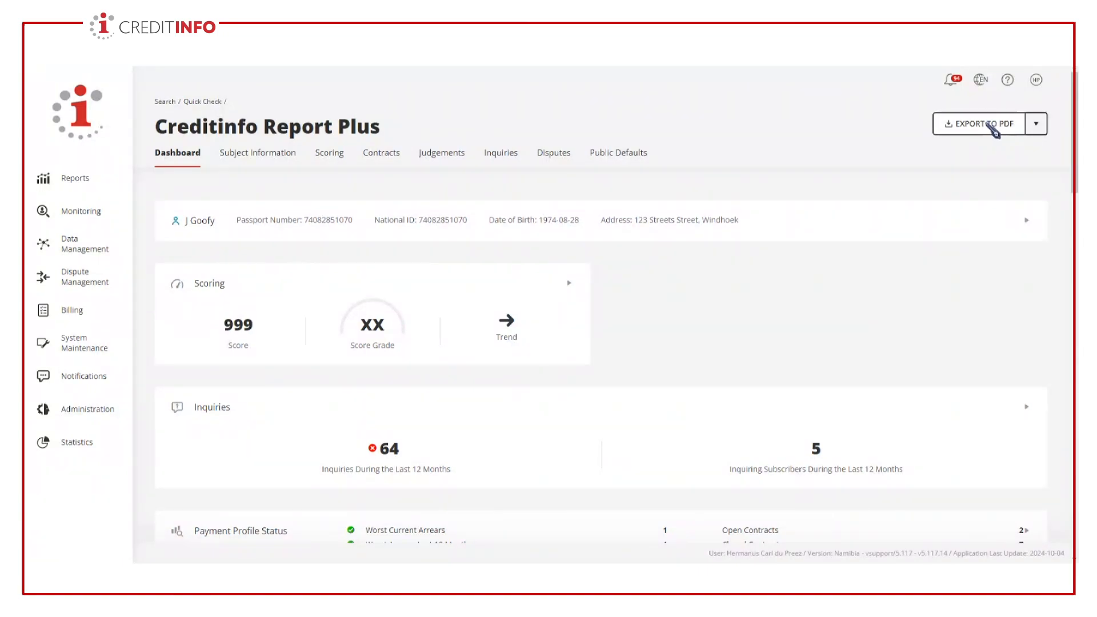
left_click(992, 124)
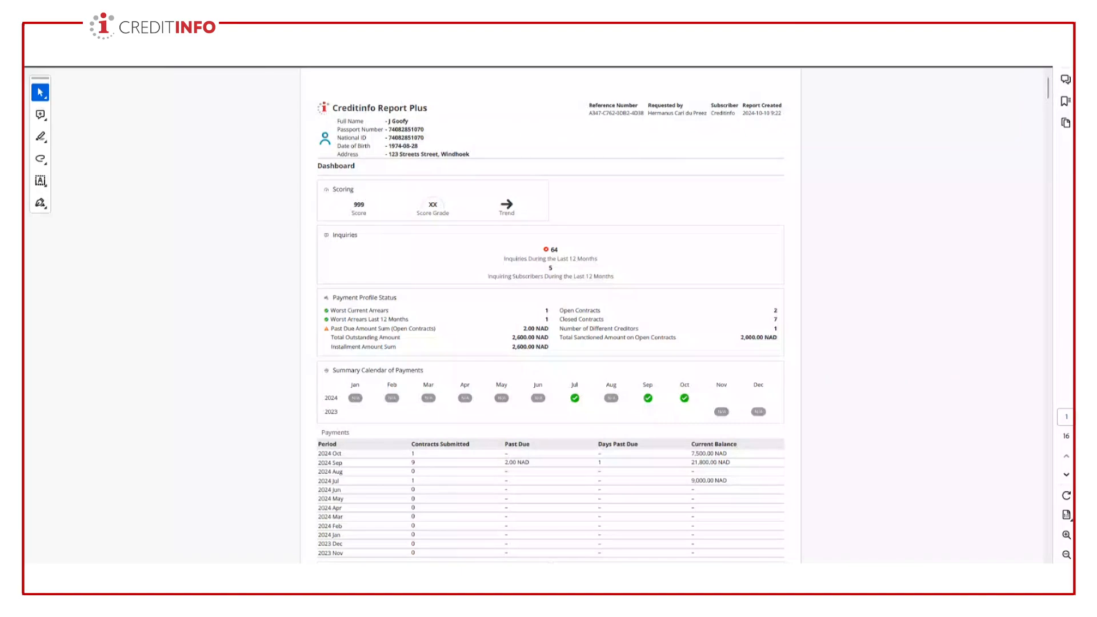
- Review the dashboard, subject information and scoring pages of the exported full report PDF
scroll(550, 314, "down", 10)
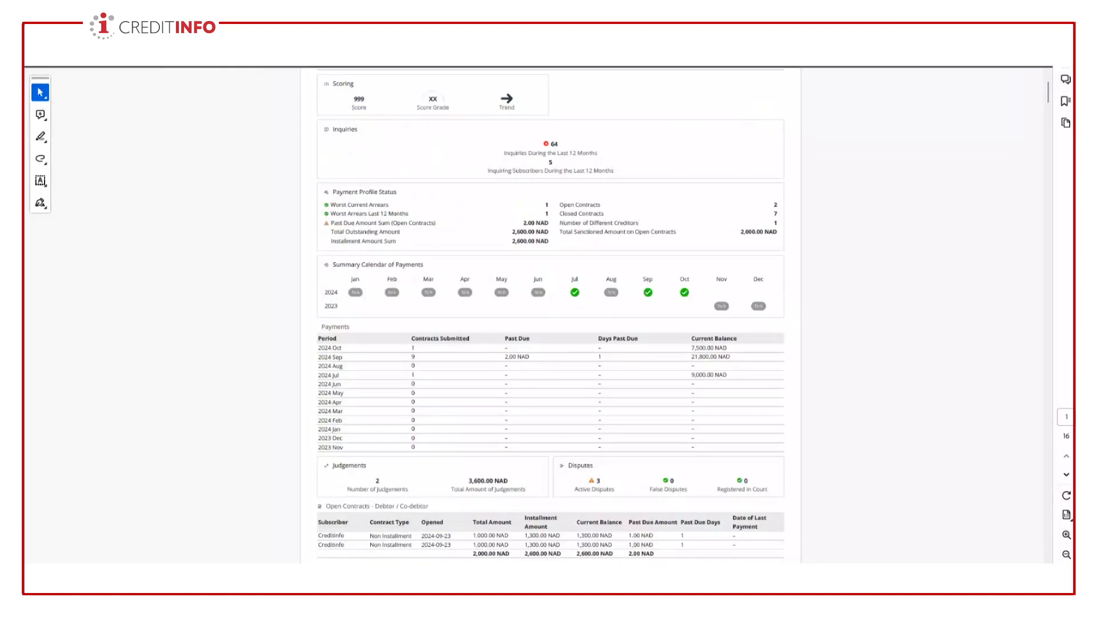
scroll(551, 314, "up", 8)
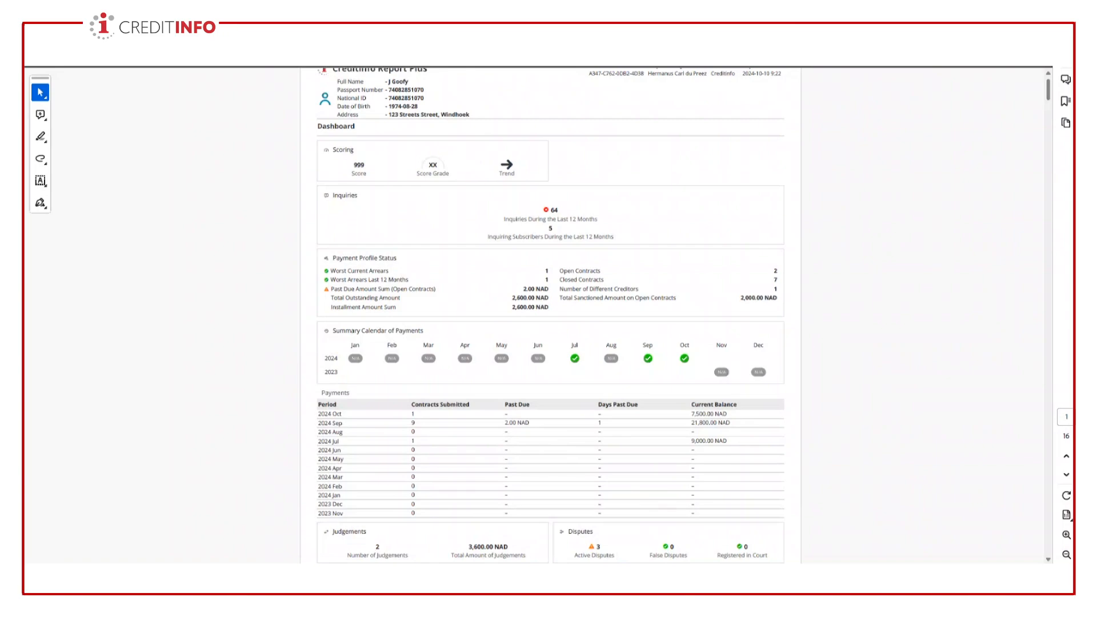
scroll(551, 314, "down", 10)
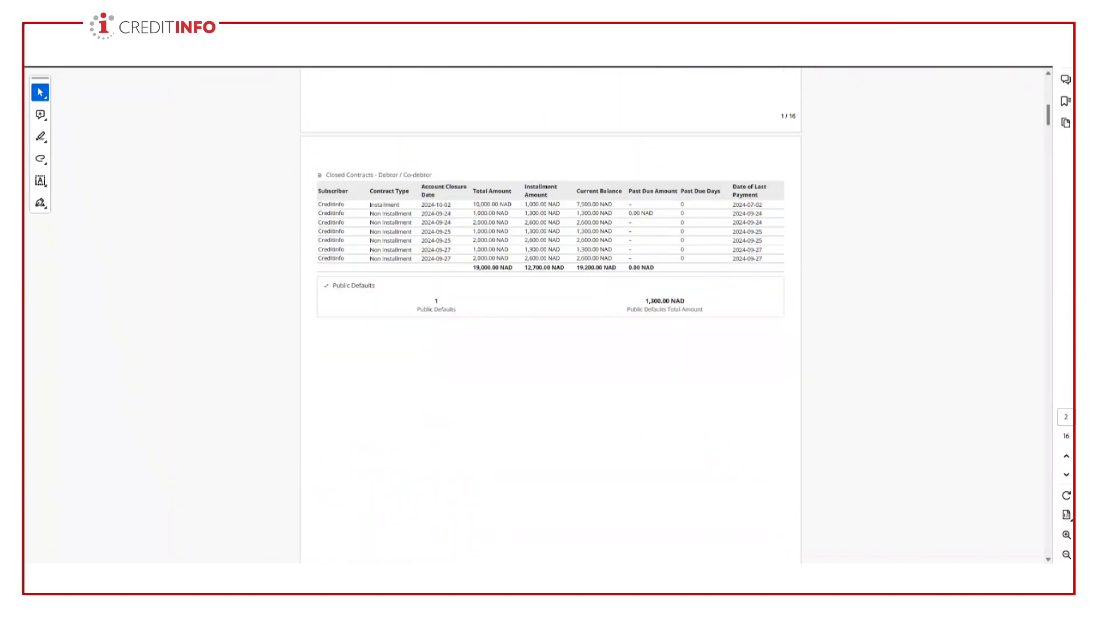
scroll(550, 315, "down", 10)
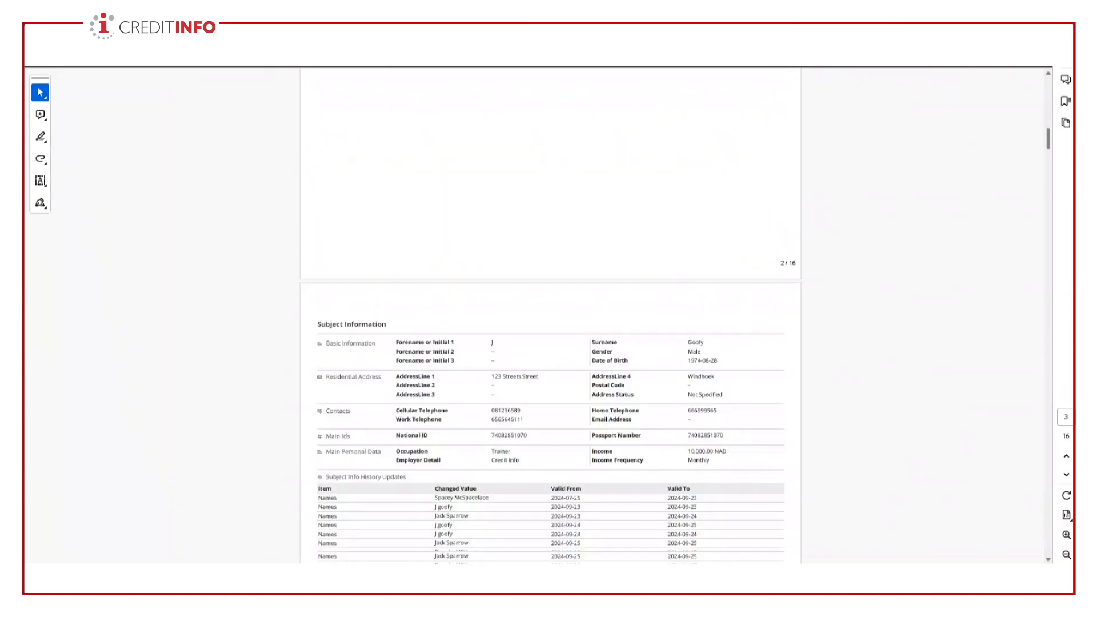
scroll(550, 314, "down", 10)
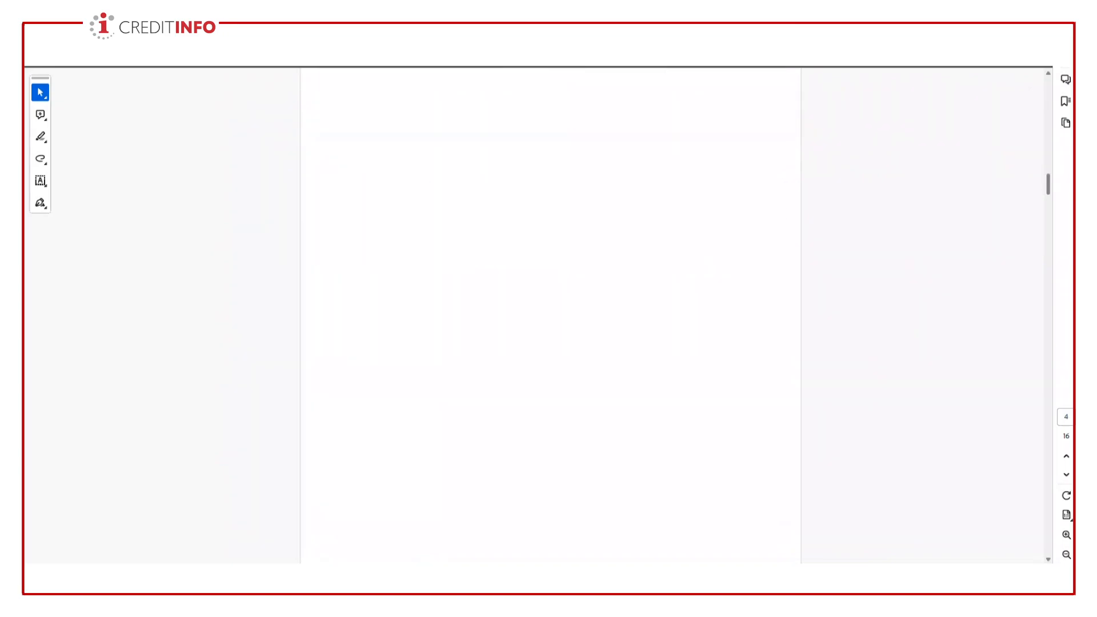
scroll(550, 315, "down", 8)
scroll(550, 315, "down", 10)
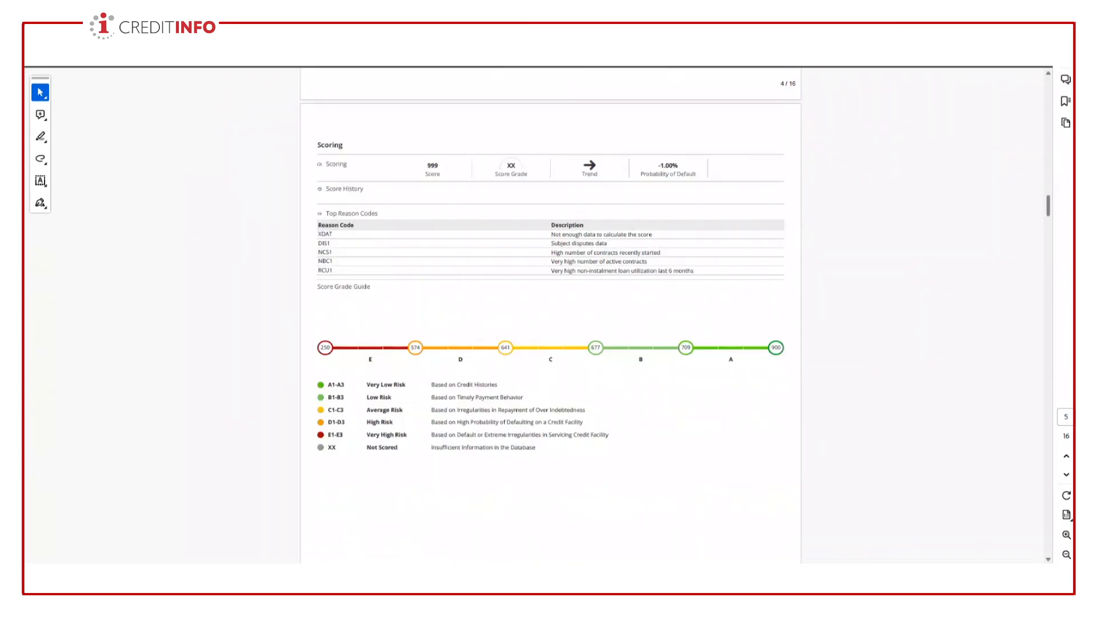
- Review the contract lists and the individual open and closed contract details in the full report PDF
scroll(550, 314, "down", 15)
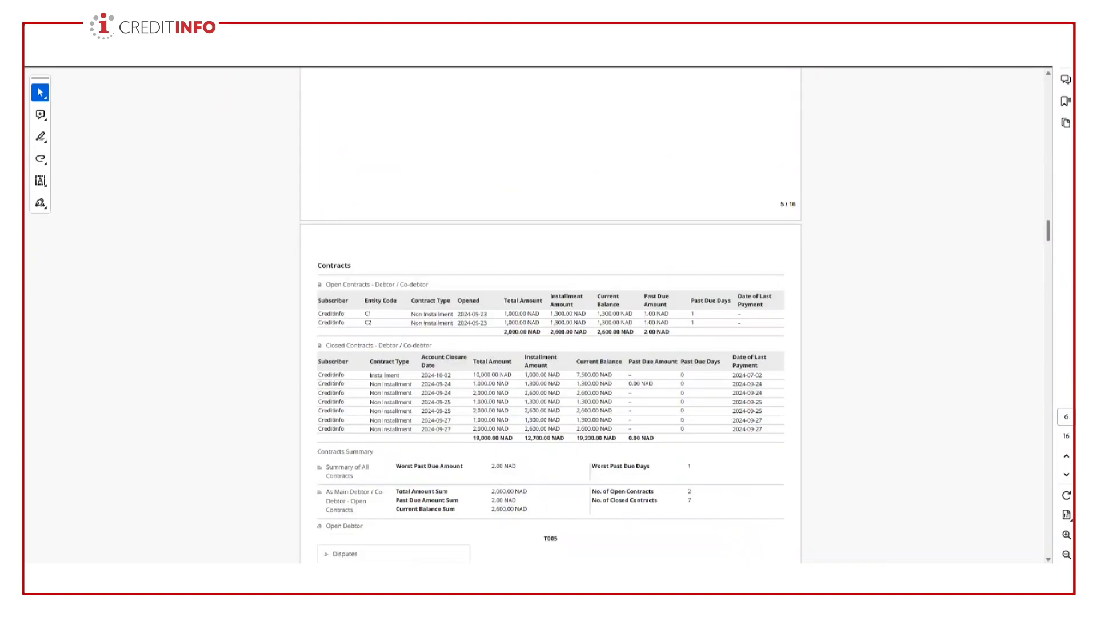
scroll(550, 315, "down", 1)
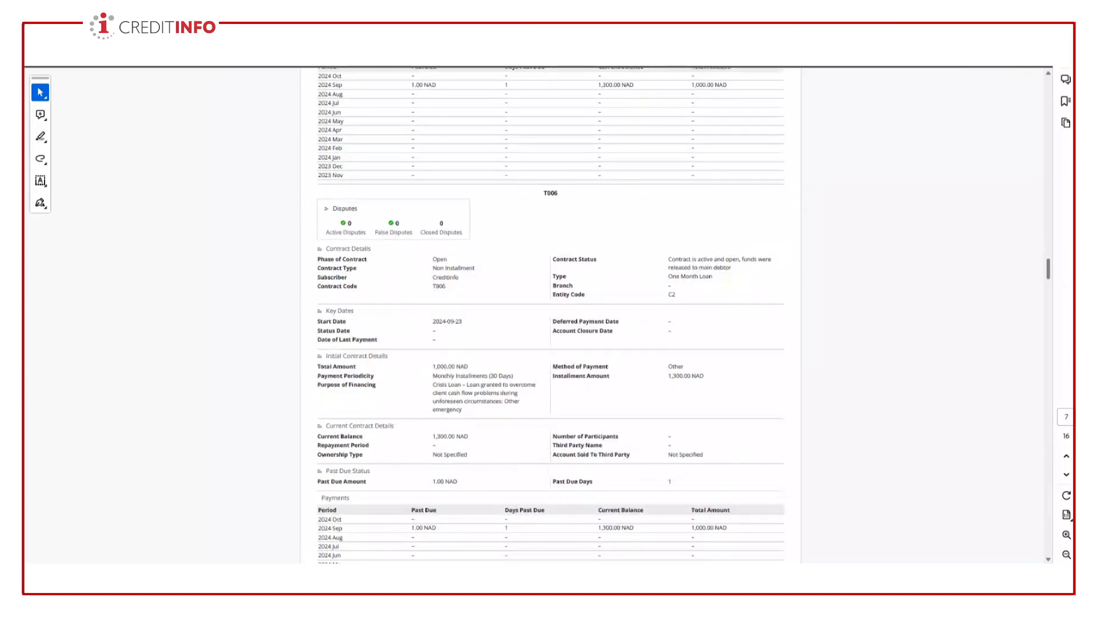
scroll(550, 314, "down", 15)
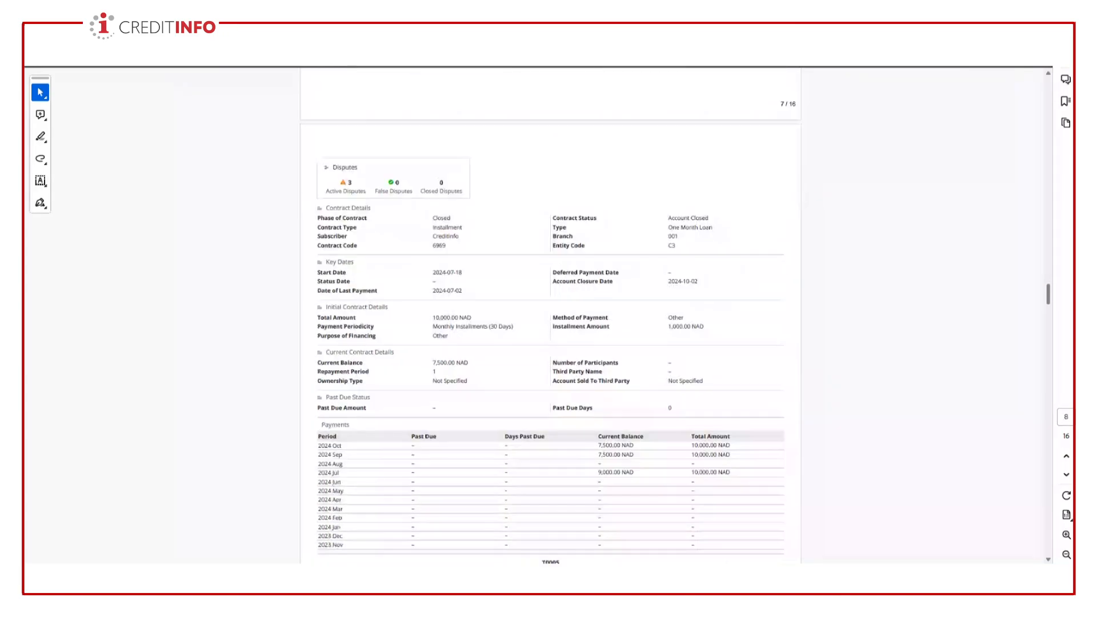
scroll(551, 315, "down", 12)
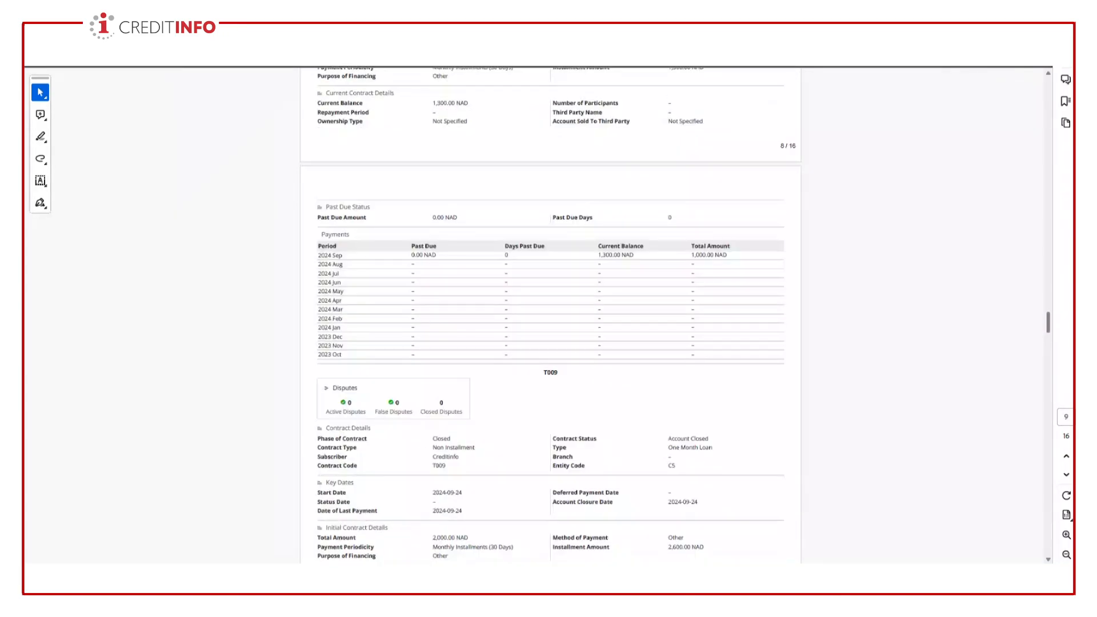
scroll(550, 314, "down", 3)
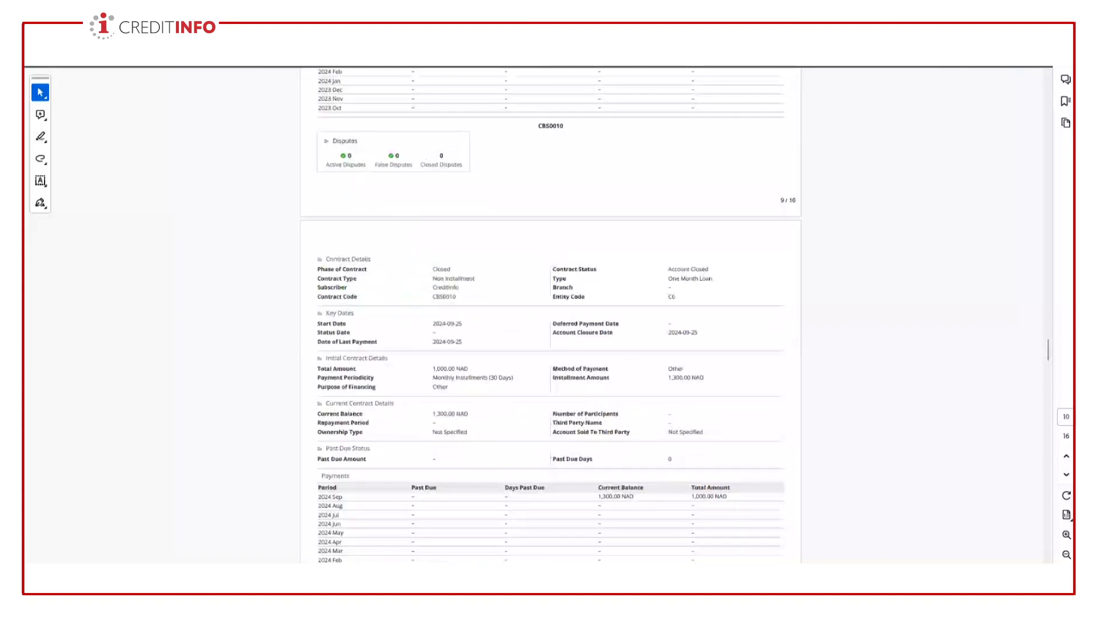
scroll(550, 314, "down", 11)
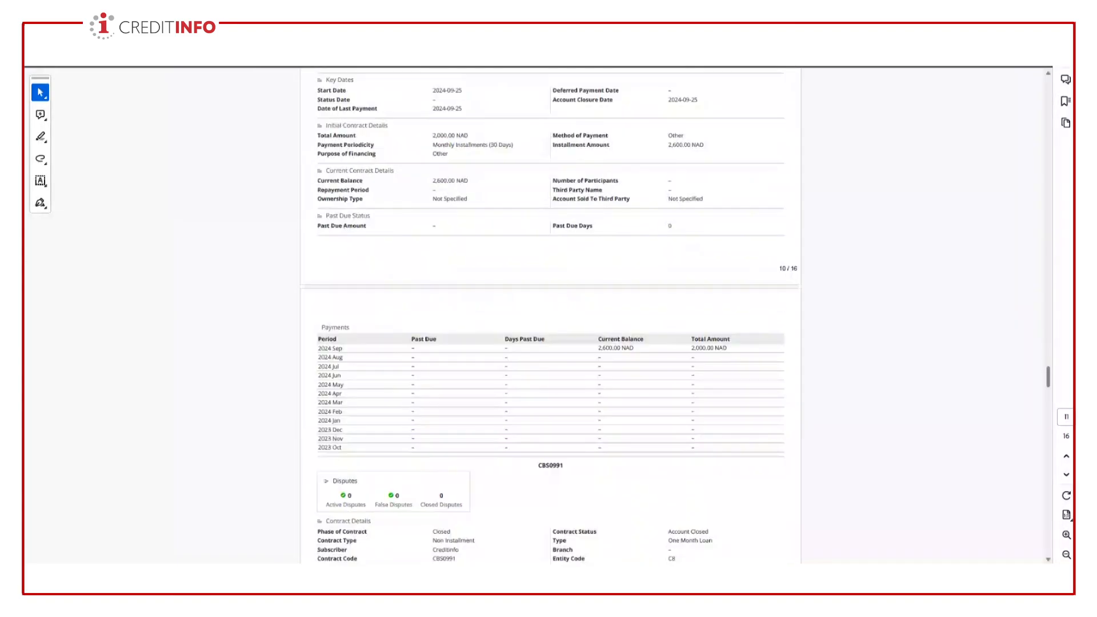
scroll(550, 314, "down", 20)
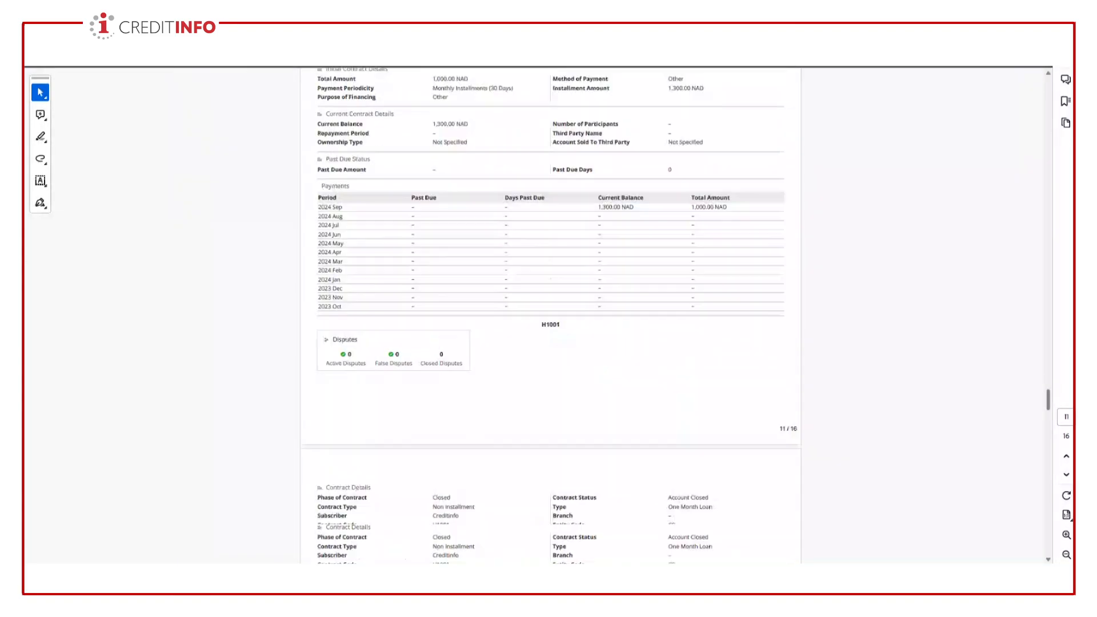
- Examine the public defaults, explanations, disclaimer and privacy statement at the end of the full report PDF
scroll(550, 314, "down", 20)
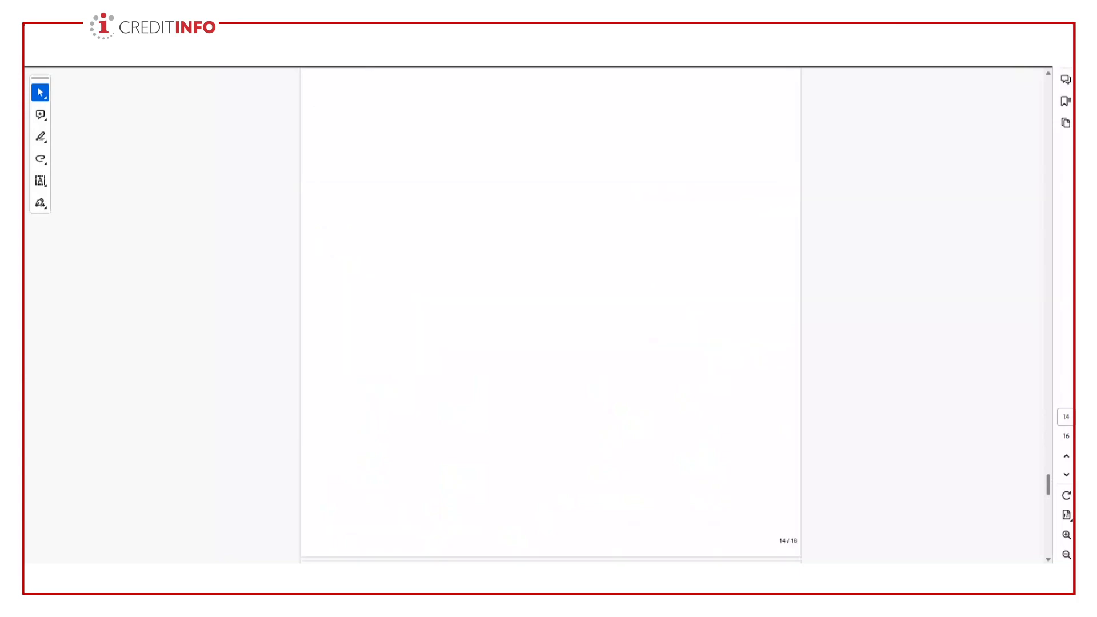
scroll(550, 314, "down", 18)
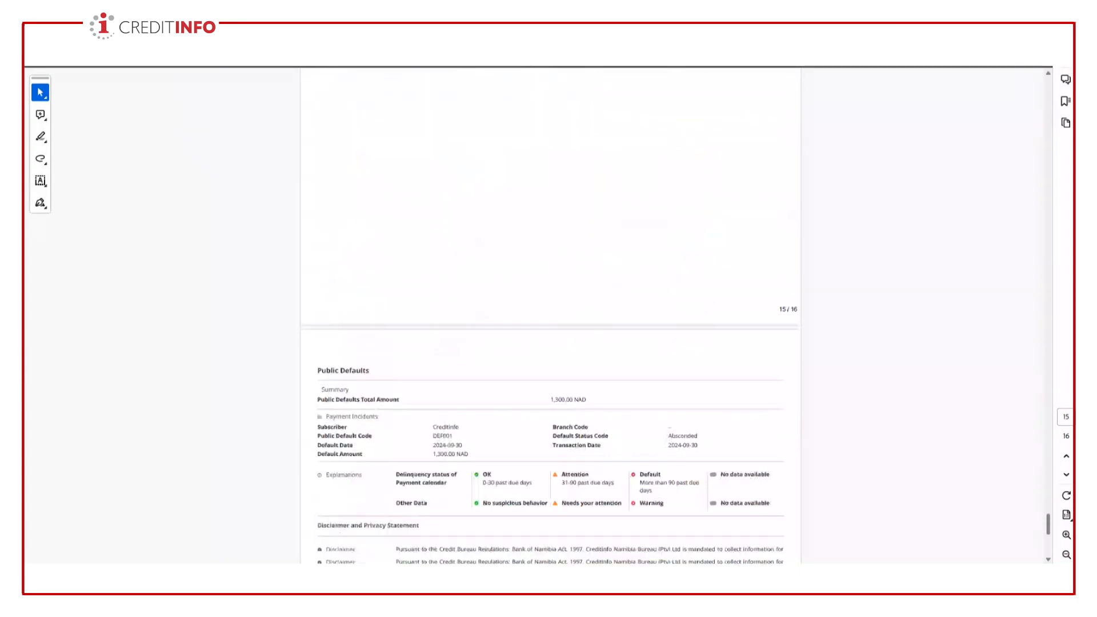
scroll(550, 314, "down", 5)
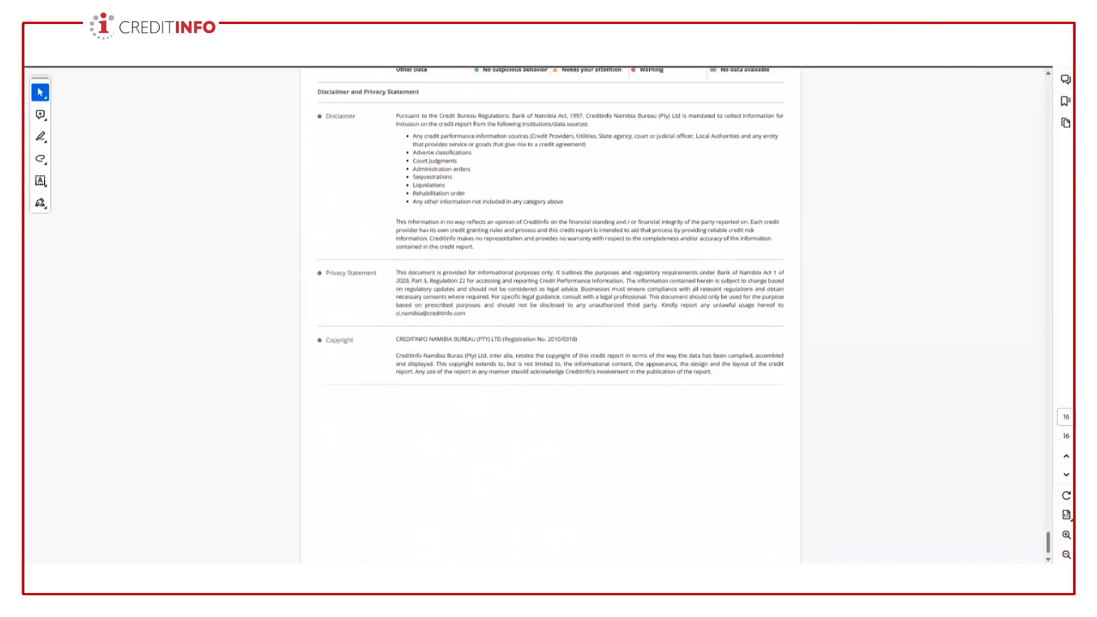
scroll(550, 314, "up", 20)
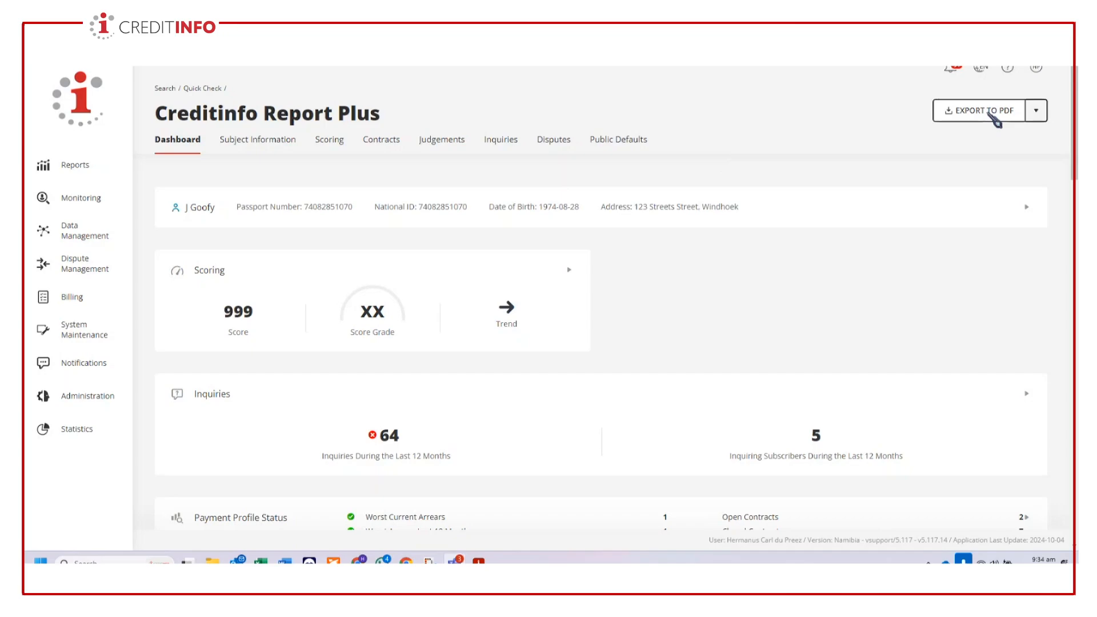
- Export only the Dashboard Report version of the Creditinfo Report Plus to PDF
left_click(1037, 112)
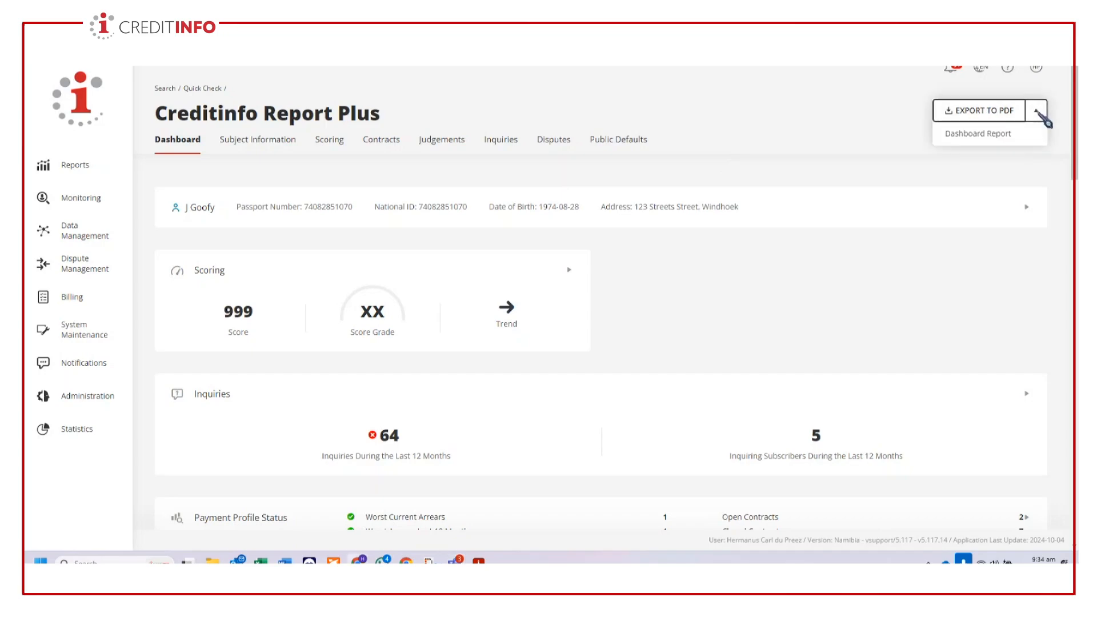
left_click(994, 136)
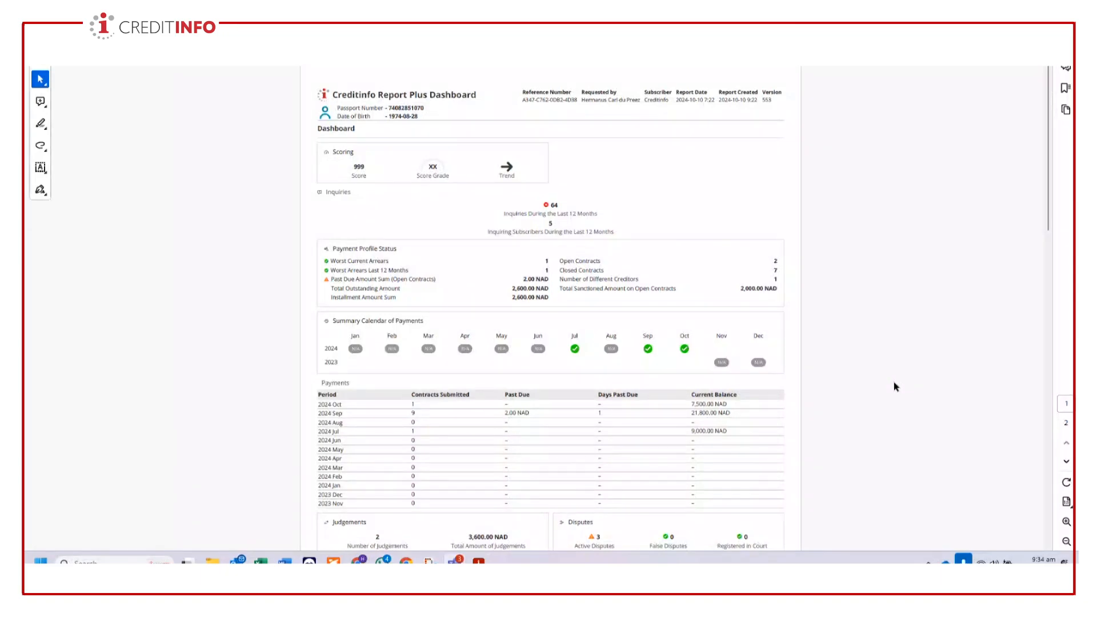
- Review both pages of the exported dashboard PDF, then leave it and return to the online report
scroll(883, 390, "down", 6)
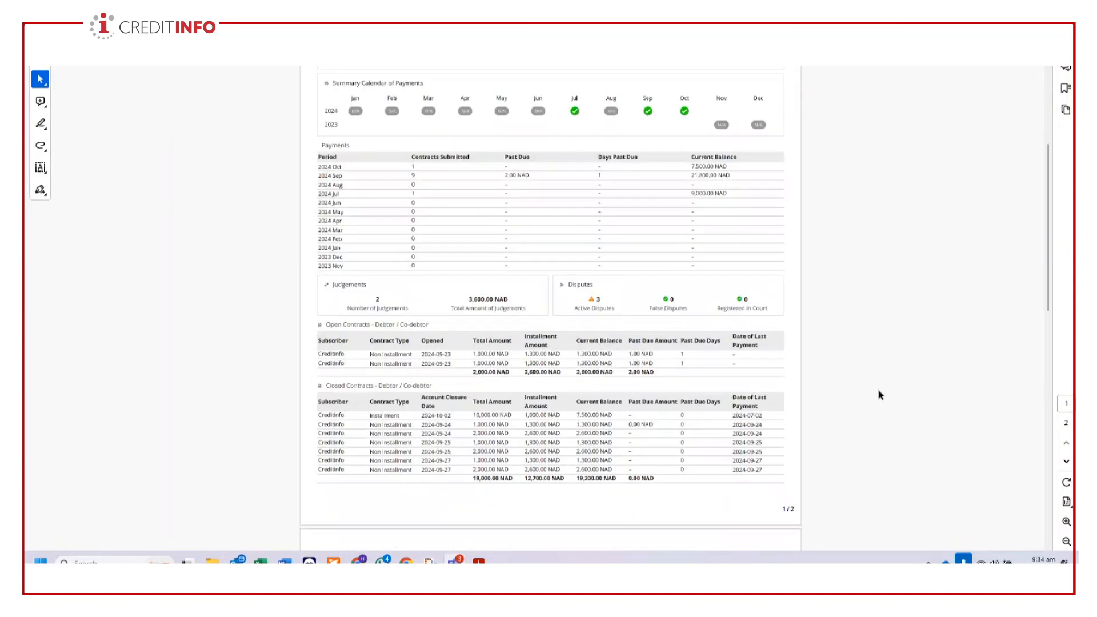
scroll(880, 395, "down", 7)
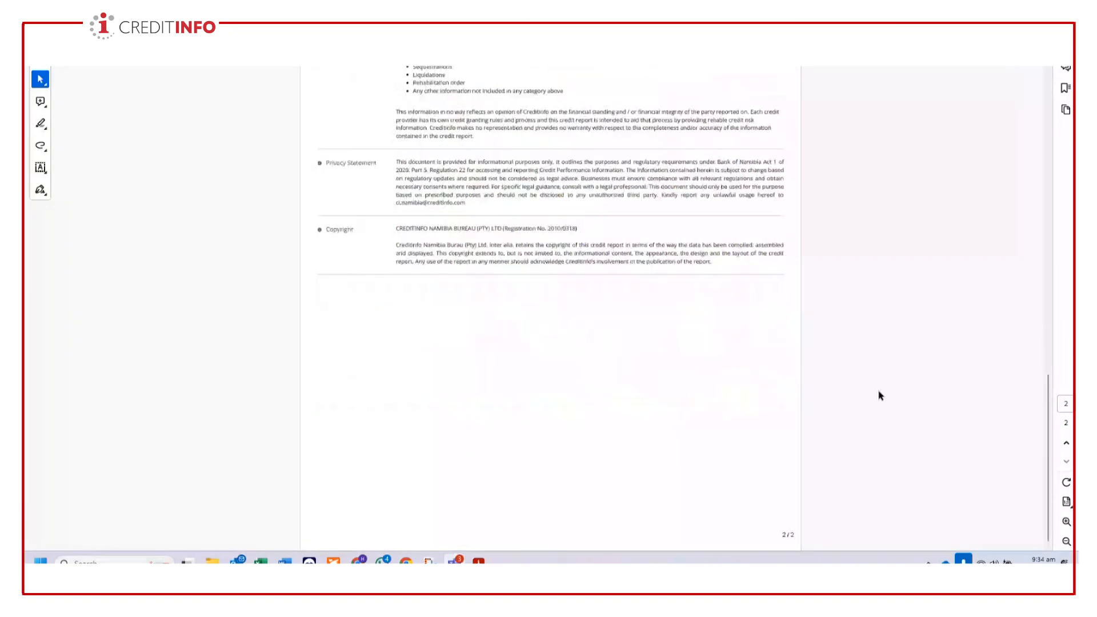
scroll(880, 395, "up", 5)
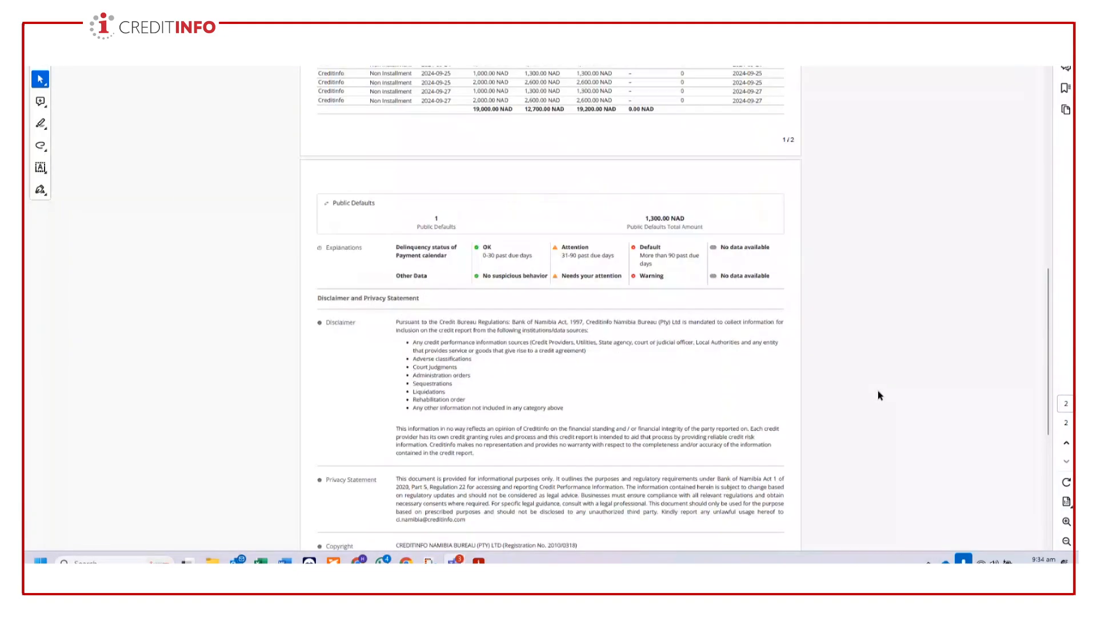
scroll(879, 394, "up", 10)
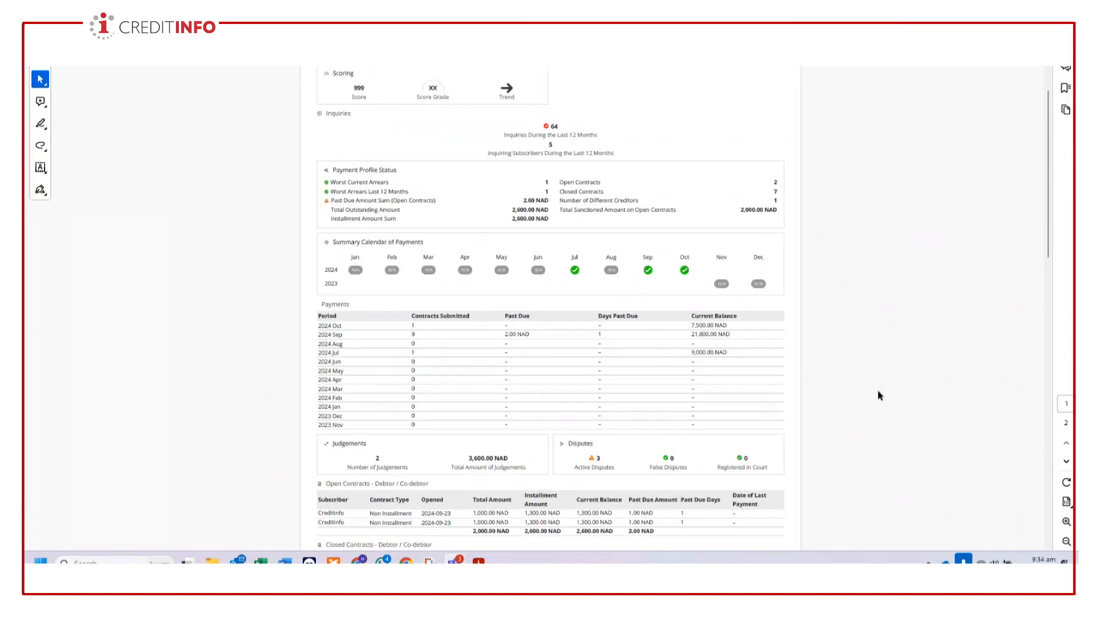
scroll(880, 396, "up", 2)
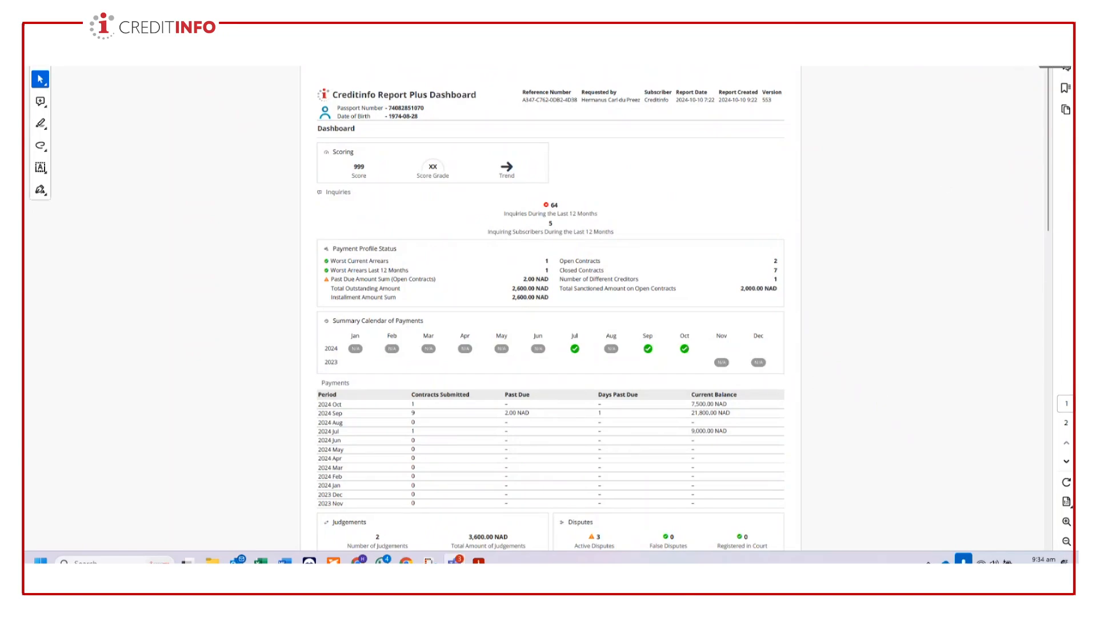
scroll(1034, 93, "down", 1)
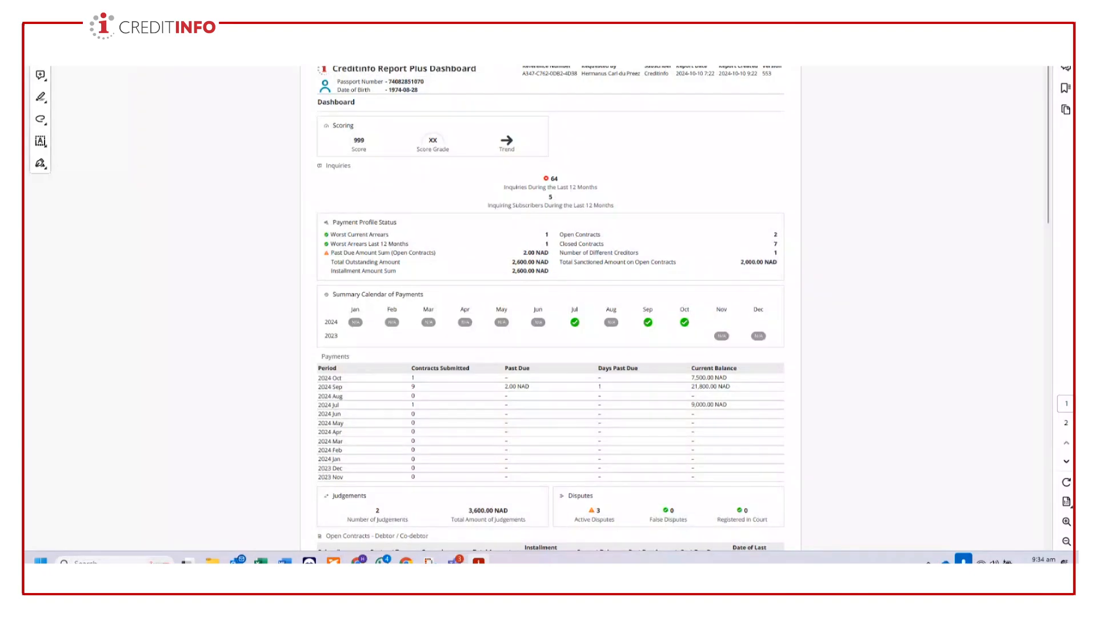
left_click(1043, 30)
left_click(946, 137)
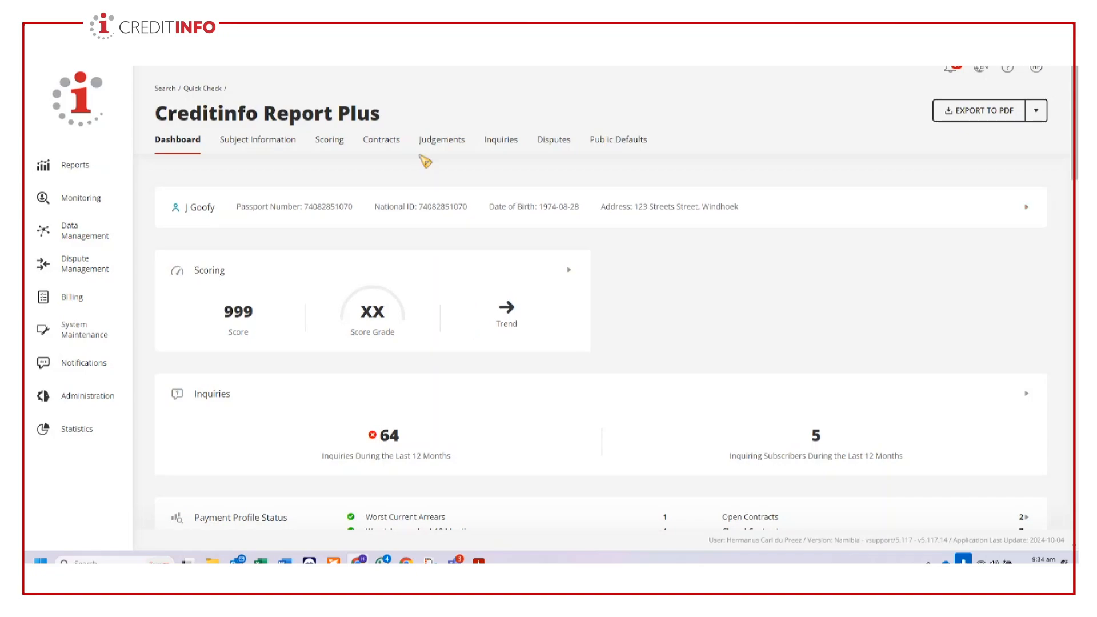
- Switch from the report's dashboard to the CBS Online Training meeting window in Microsoft Teams
scroll(800, 400, "down", 20)
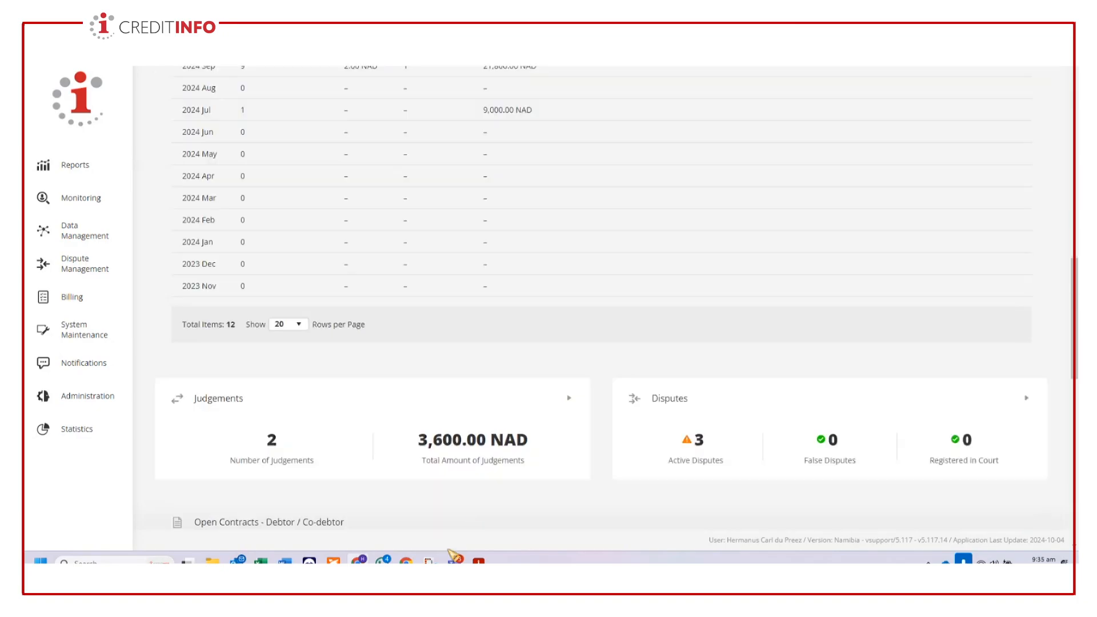
scroll(453, 424, "up", 5)
mouse_move(456, 560)
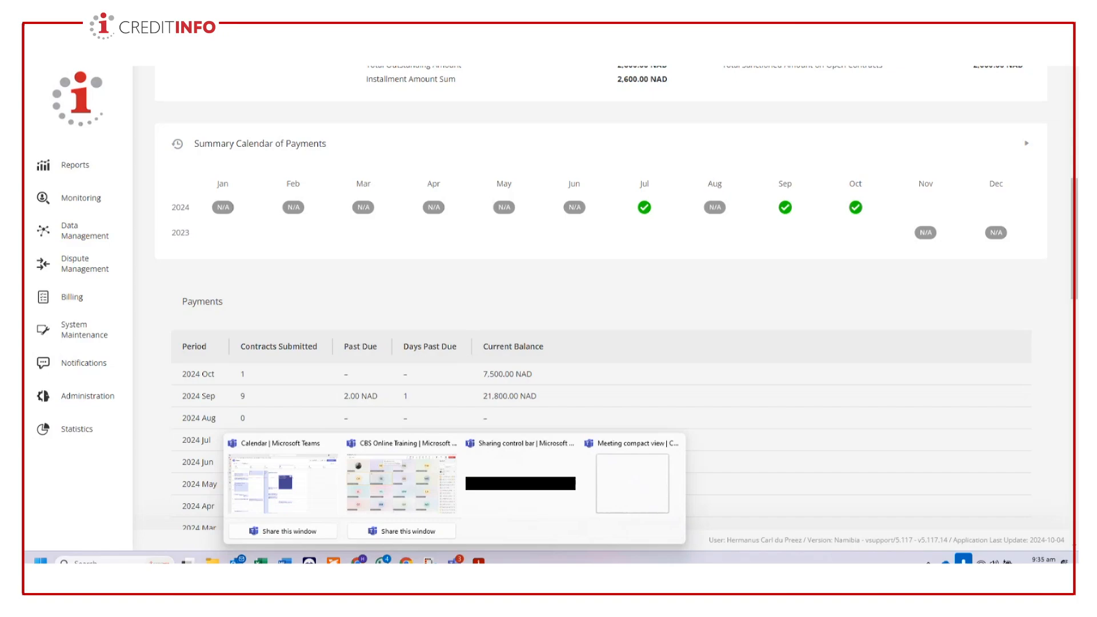
left_click(402, 483)
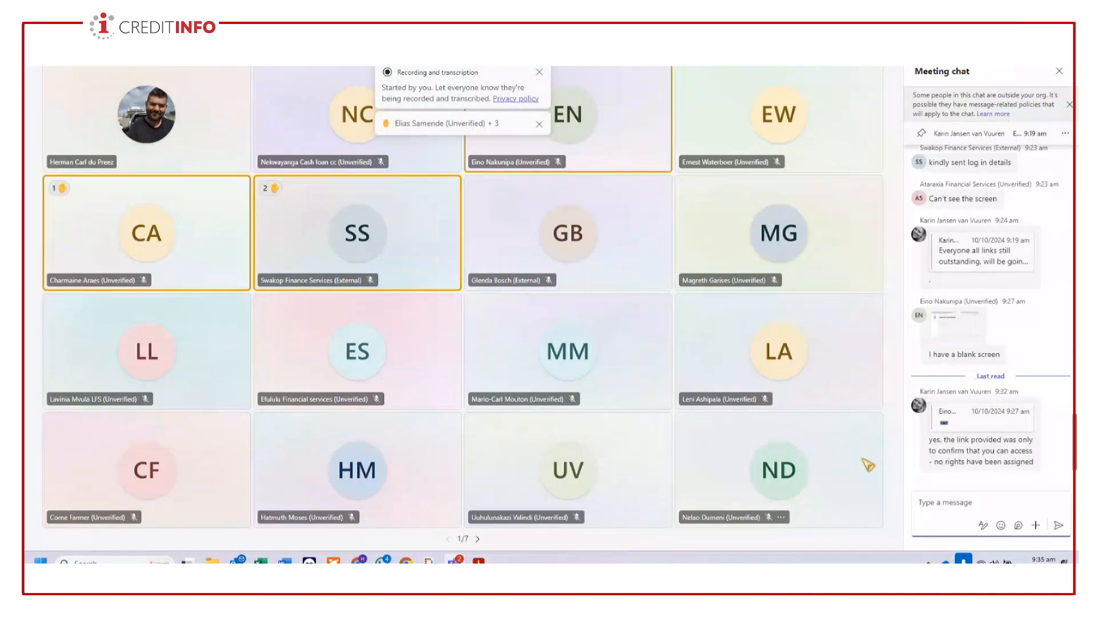
- Read the earlier messages in the meeting chat, then show the meeting's participants list
scroll(995, 375, "up", 5)
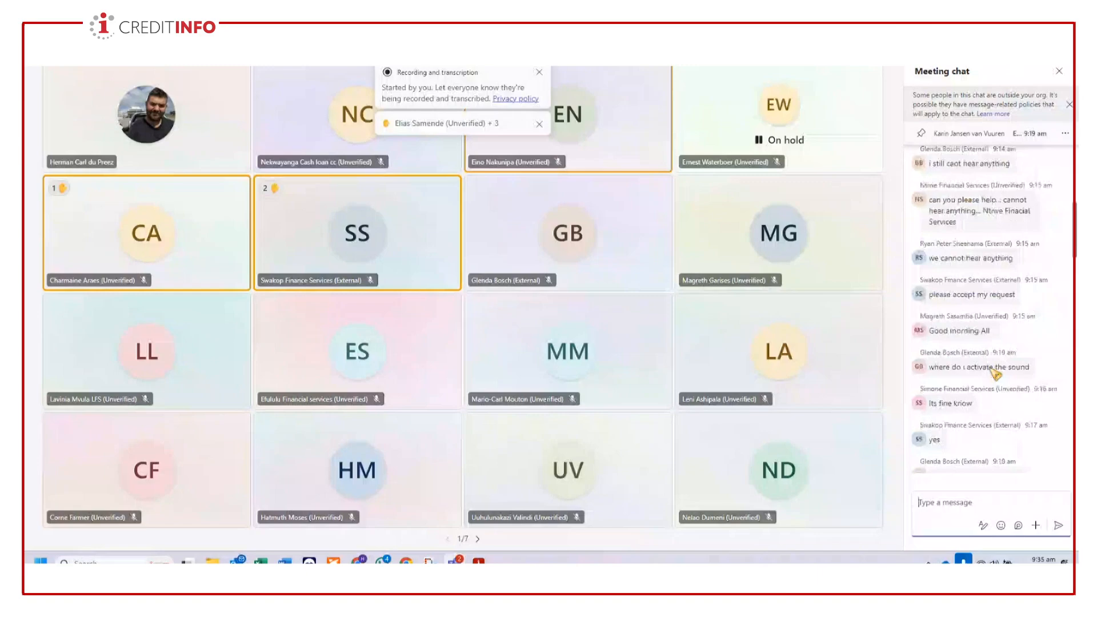
scroll(995, 374, "up", 6)
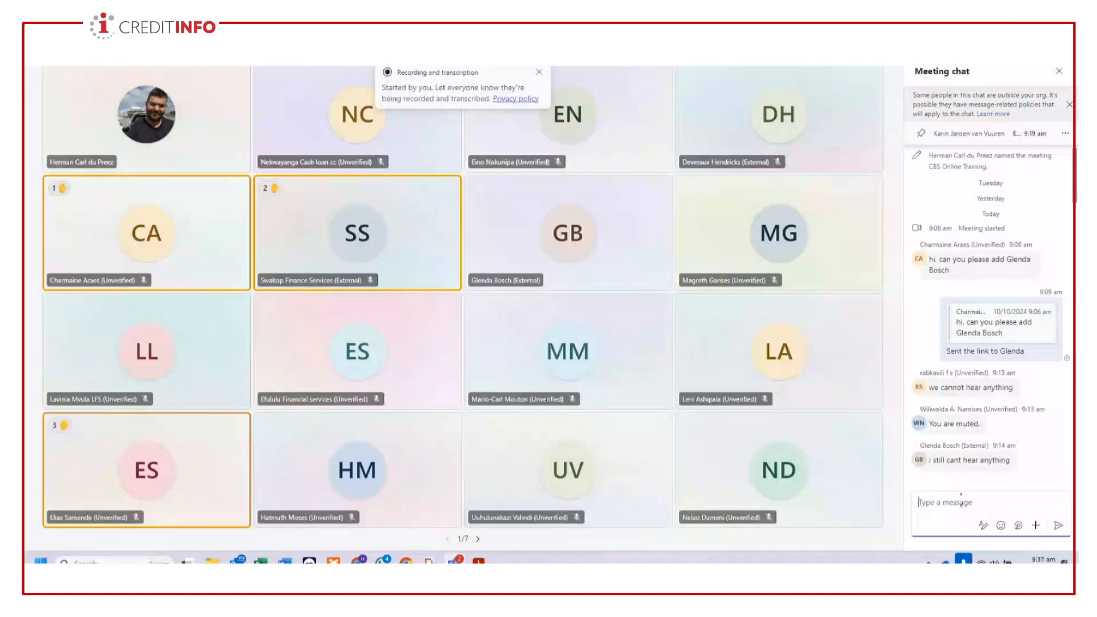
left_click(743, 48)
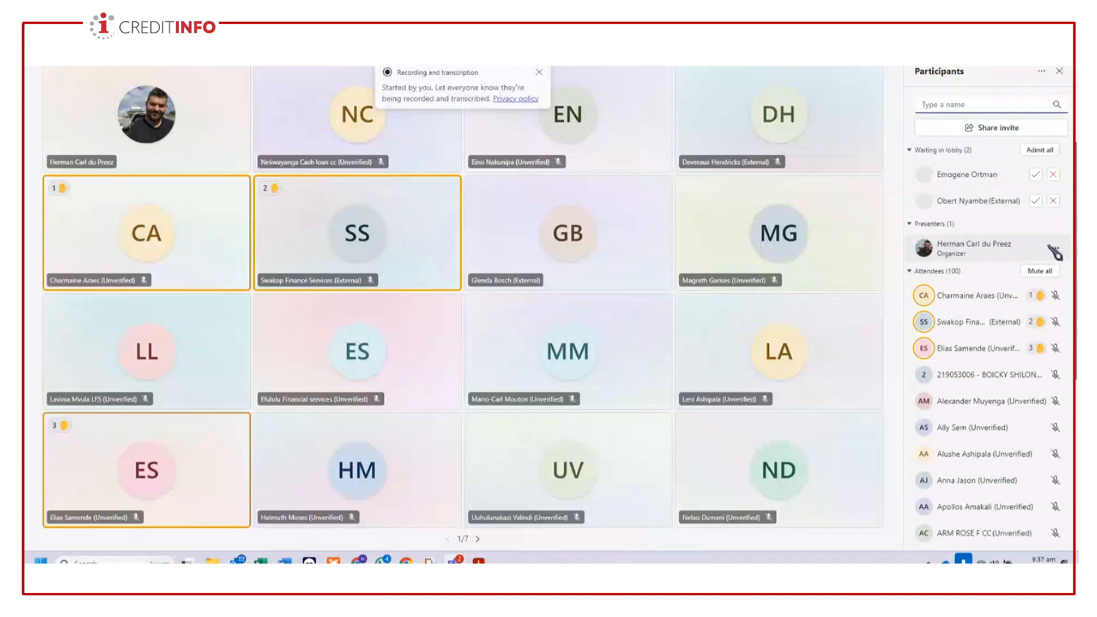
- Admit everyone waiting in the meeting lobby
left_click(1040, 150)
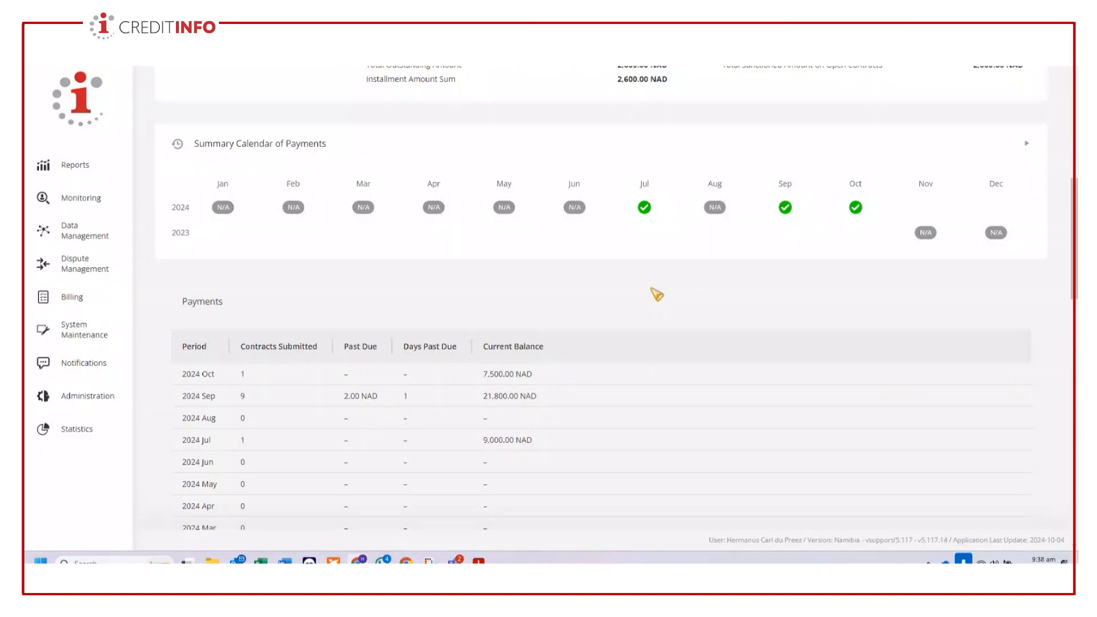
- Switch to the Creditinfo system, open the Manual Editor under Data Management and show its options for new records
left_click(86, 230)
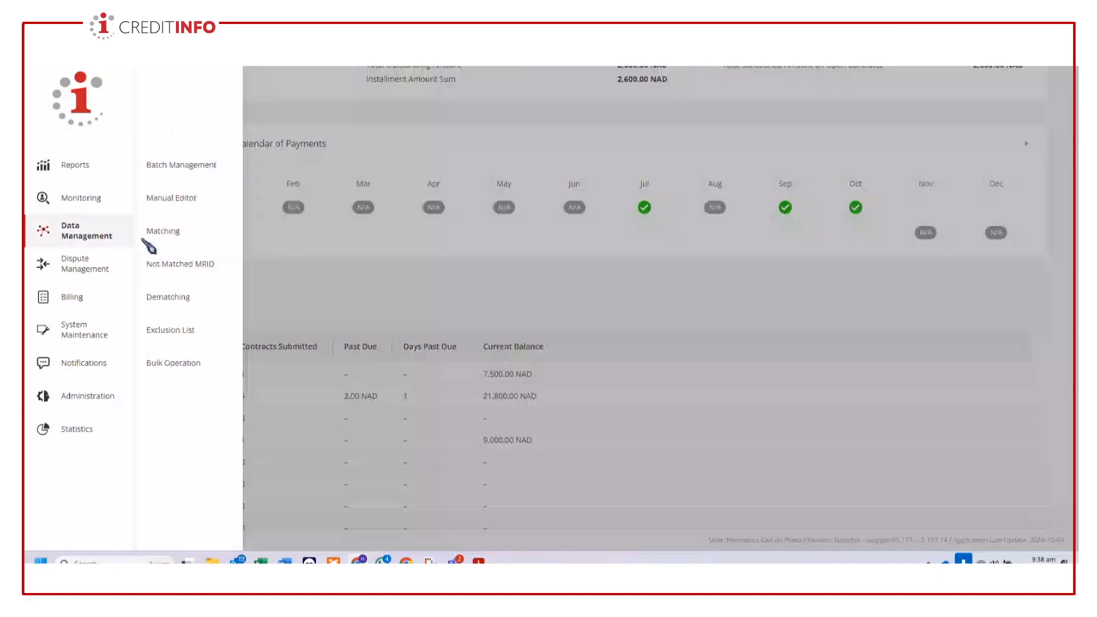
left_click(188, 200)
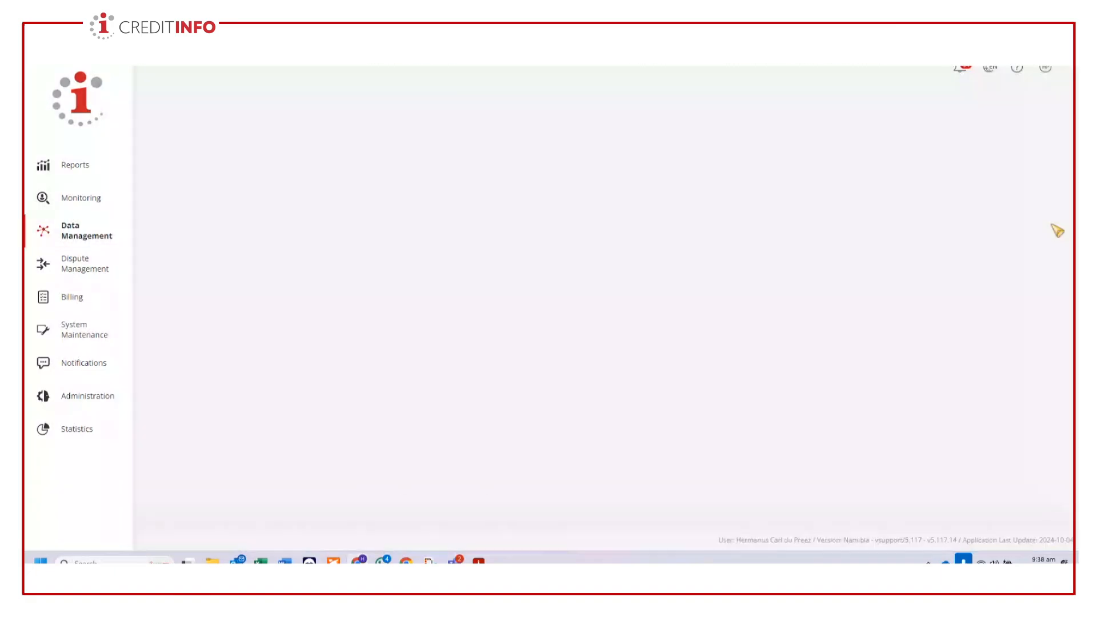
left_click(1052, 103)
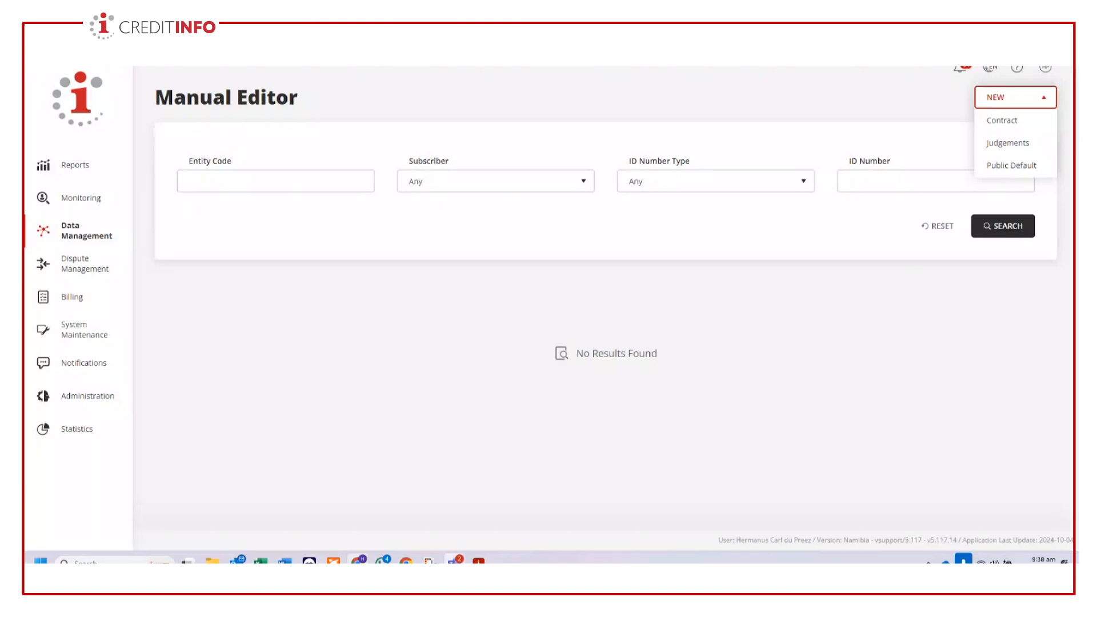
- Switch to the CBS Online Training meeting in Microsoft Teams and mute all attendees, repeating the muting twice more
left_click(453, 561)
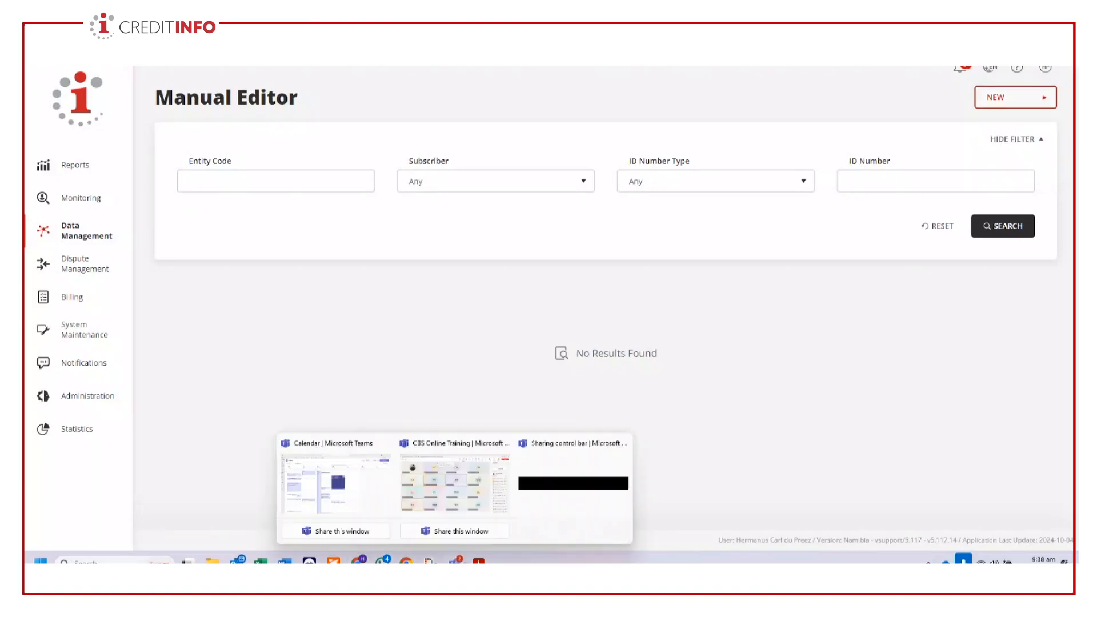
left_click(476, 498)
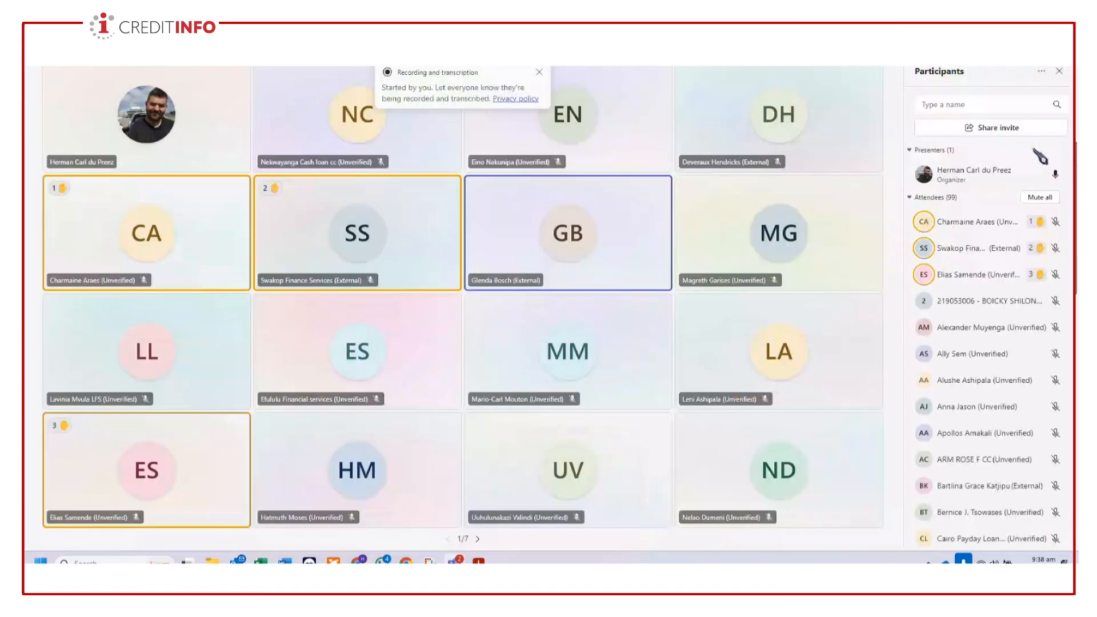
left_click(1056, 199)
left_click(637, 289)
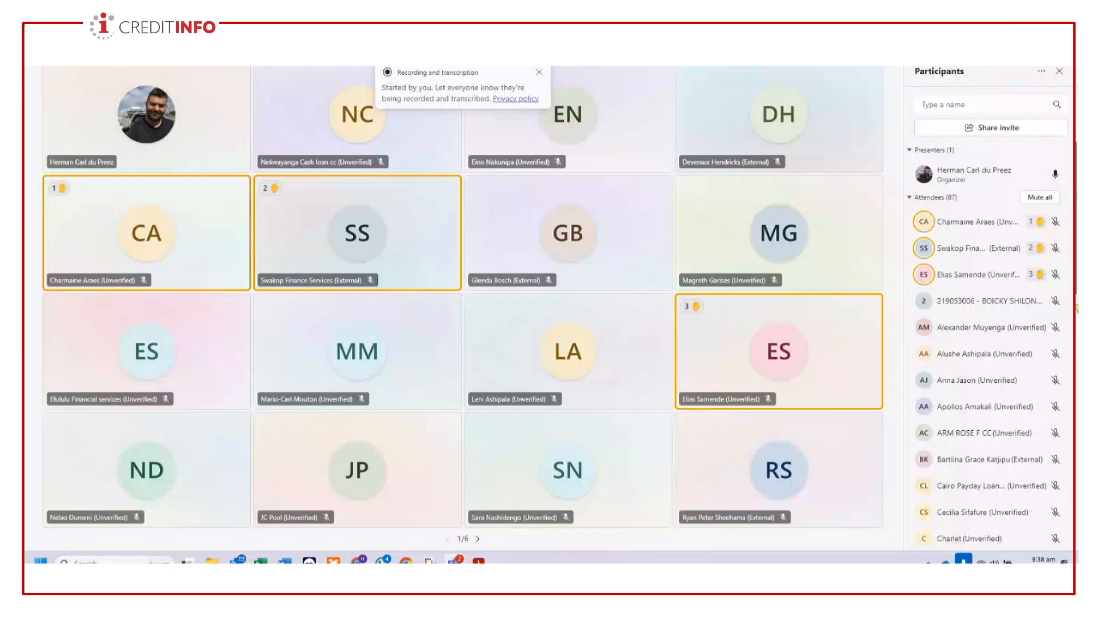
left_click(1052, 197)
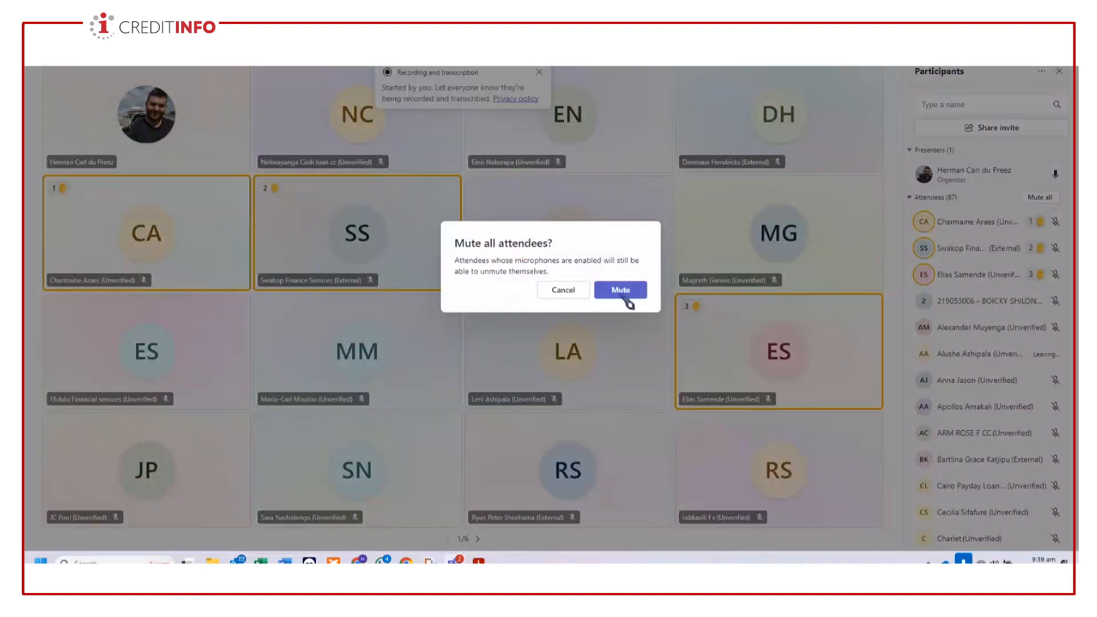
left_click(625, 292)
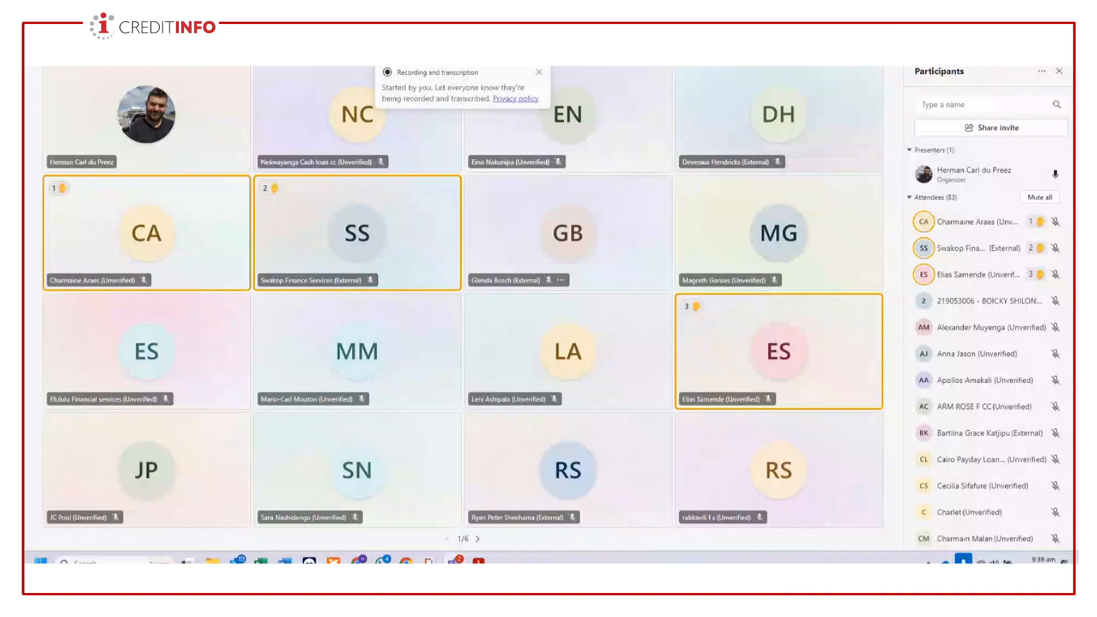
left_click(1053, 198)
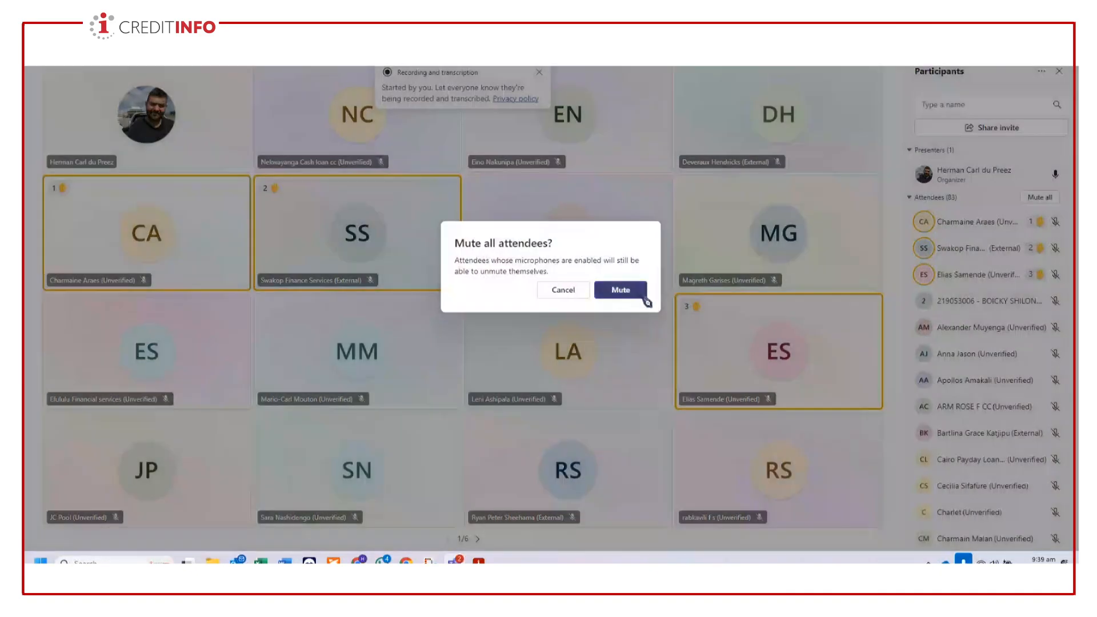
left_click(620, 290)
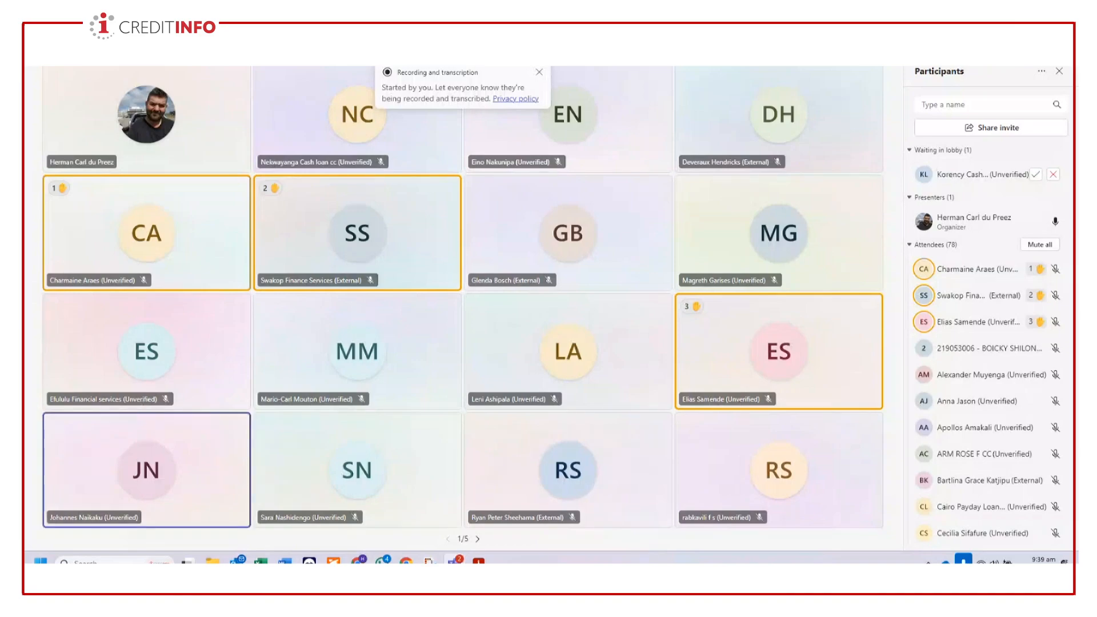
- Admit the waiting lobby participants to the meeting one at a time as they arrive
left_click(1036, 175)
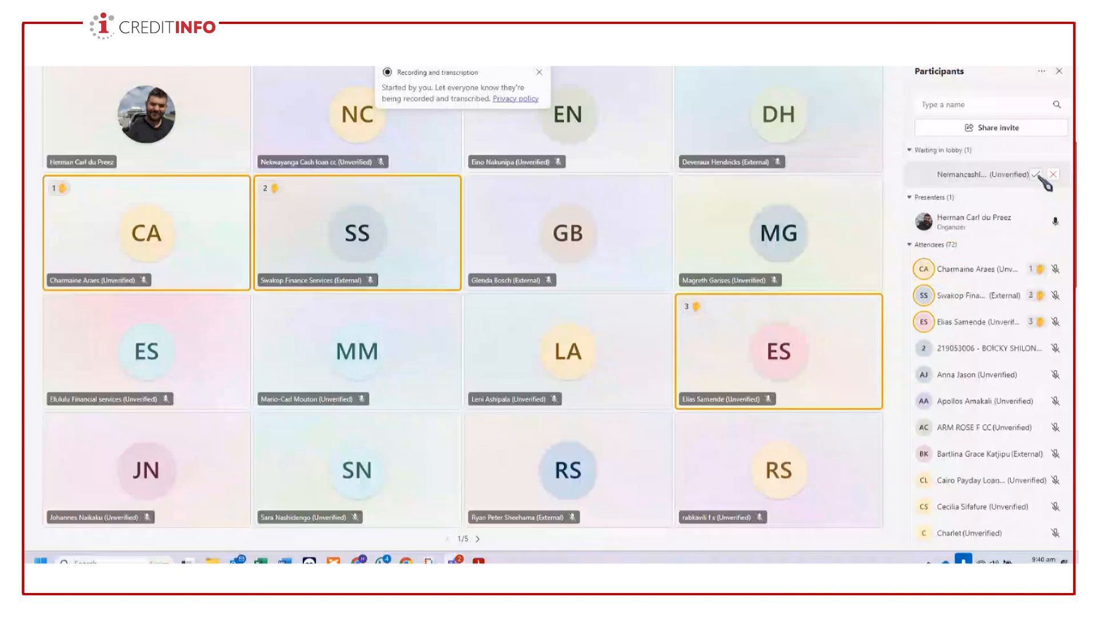
left_click(1036, 174)
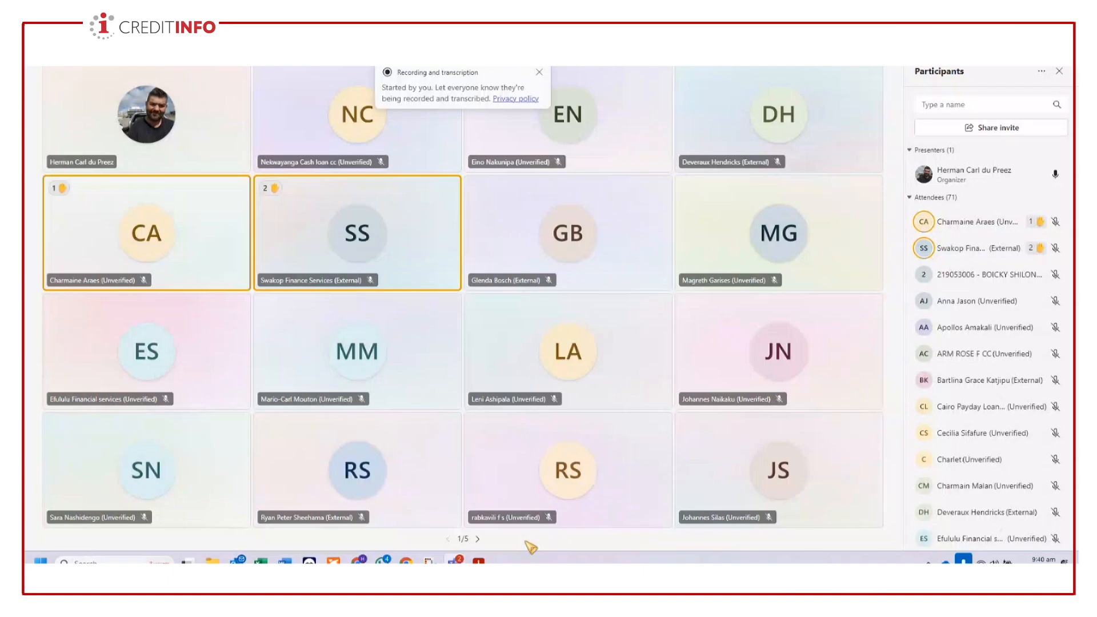
- Look through the pages of the meeting's participant gallery up to the last one, then go back one page
left_click(478, 540)
left_click(478, 539)
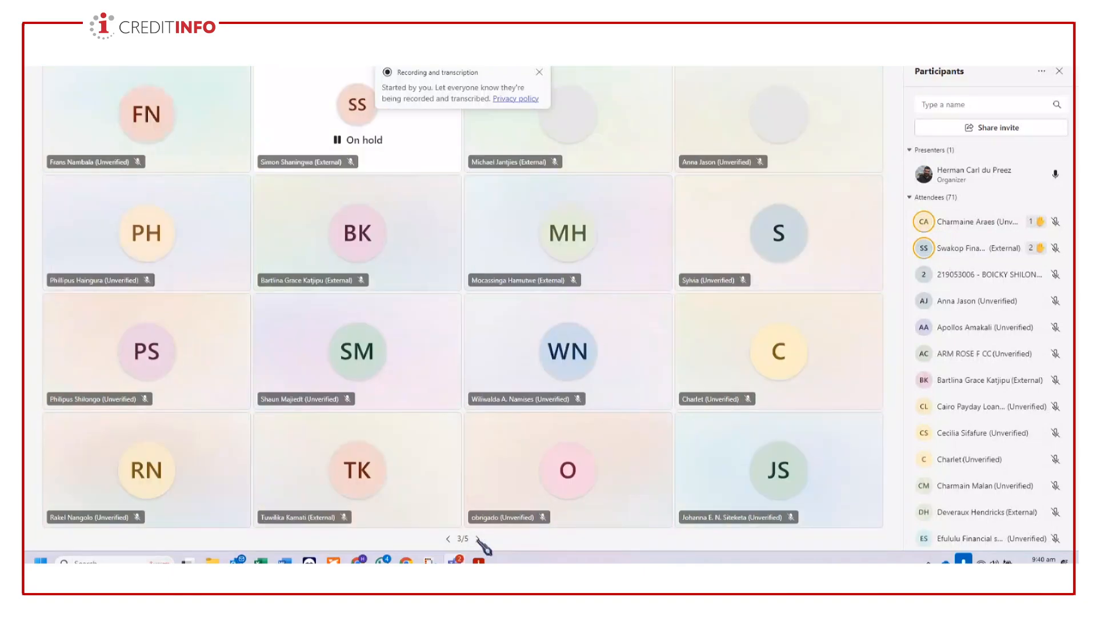
left_click(479, 540)
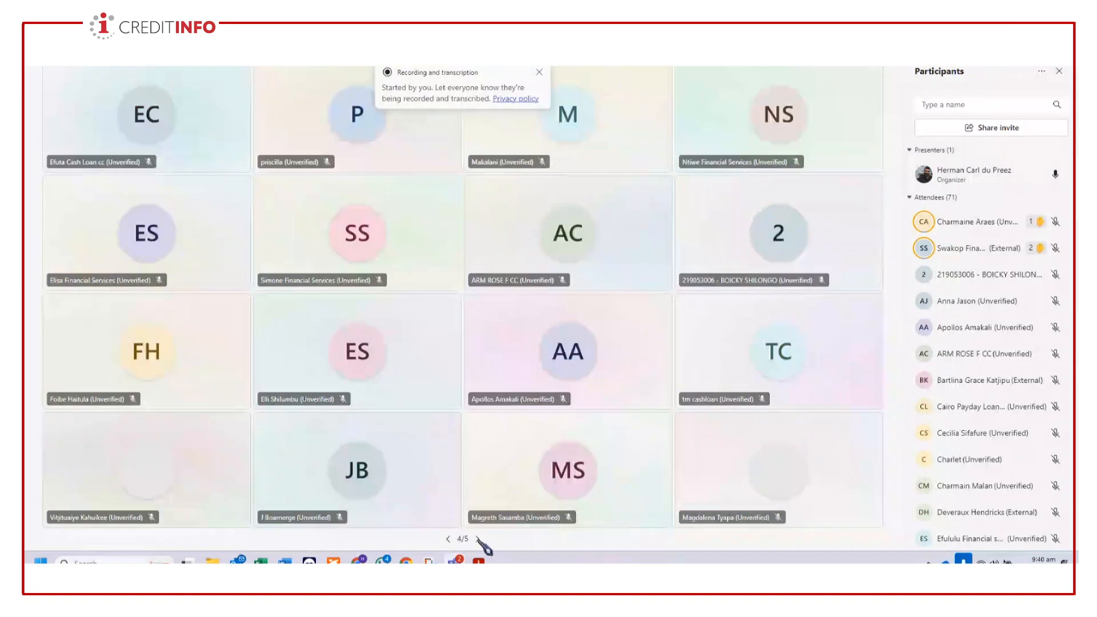
left_click(479, 539)
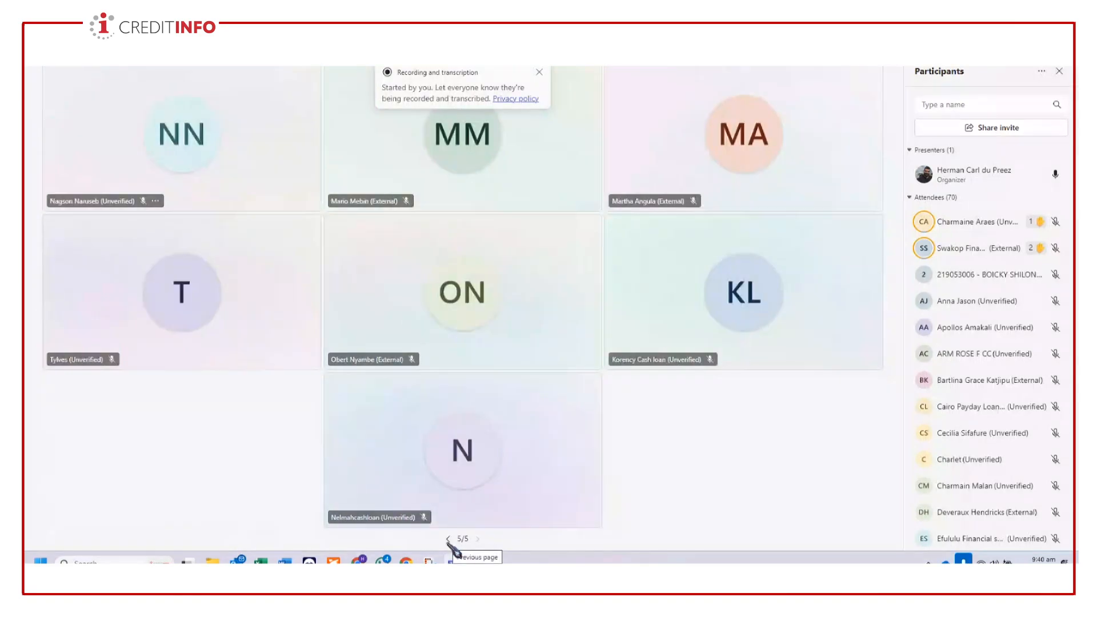
left_click(448, 540)
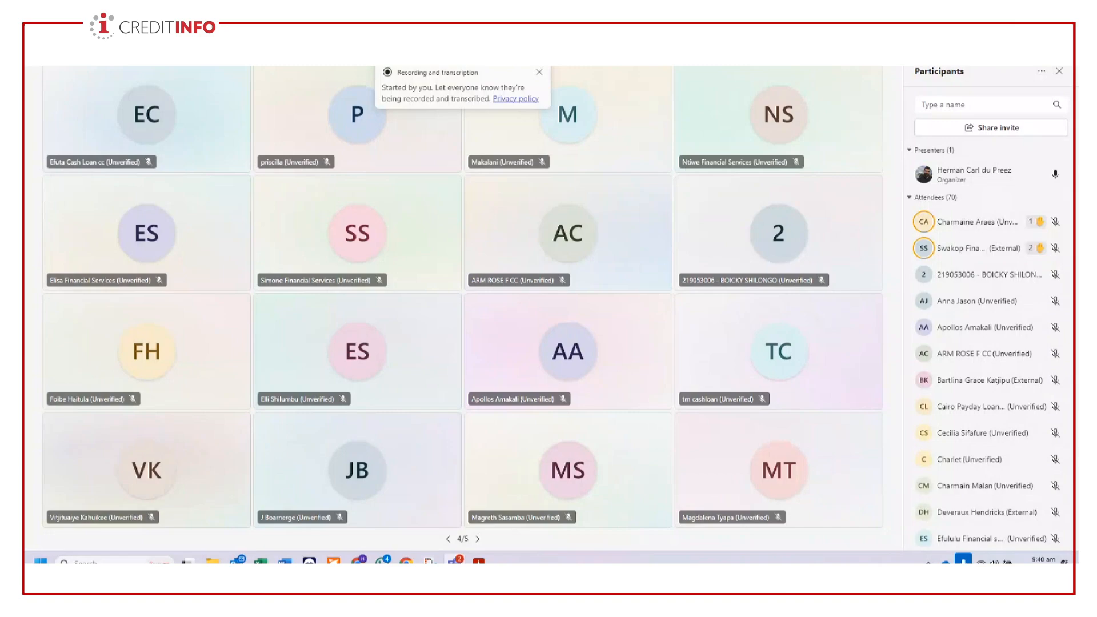
- Switch back to the Creditinfo system in Chrome and reopen the Manual Editor under Data Management
left_click(361, 561)
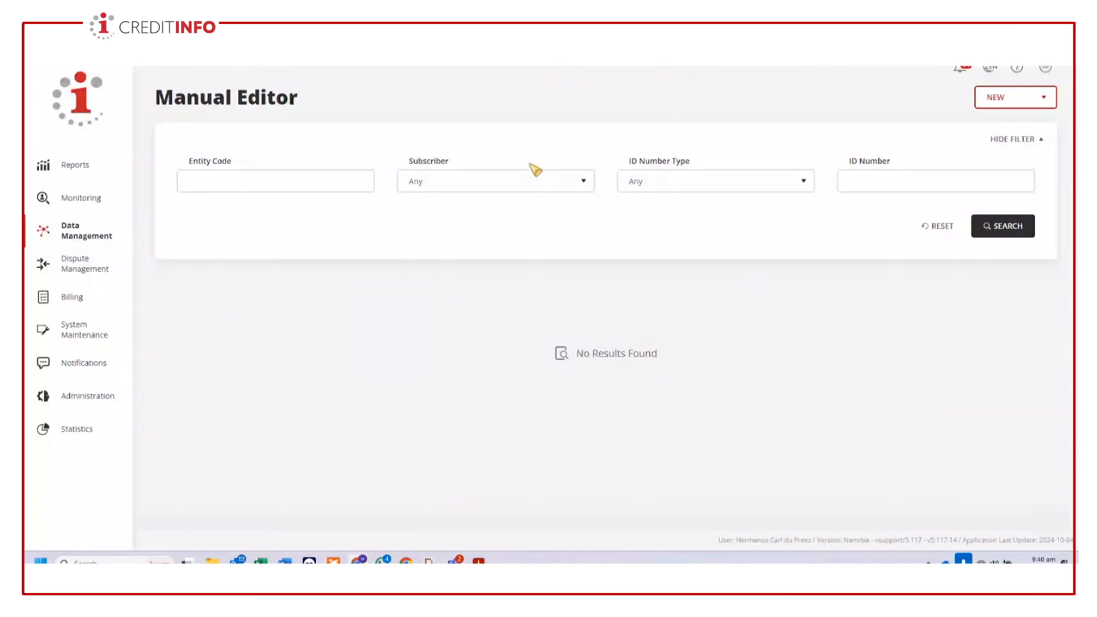
left_click(94, 241)
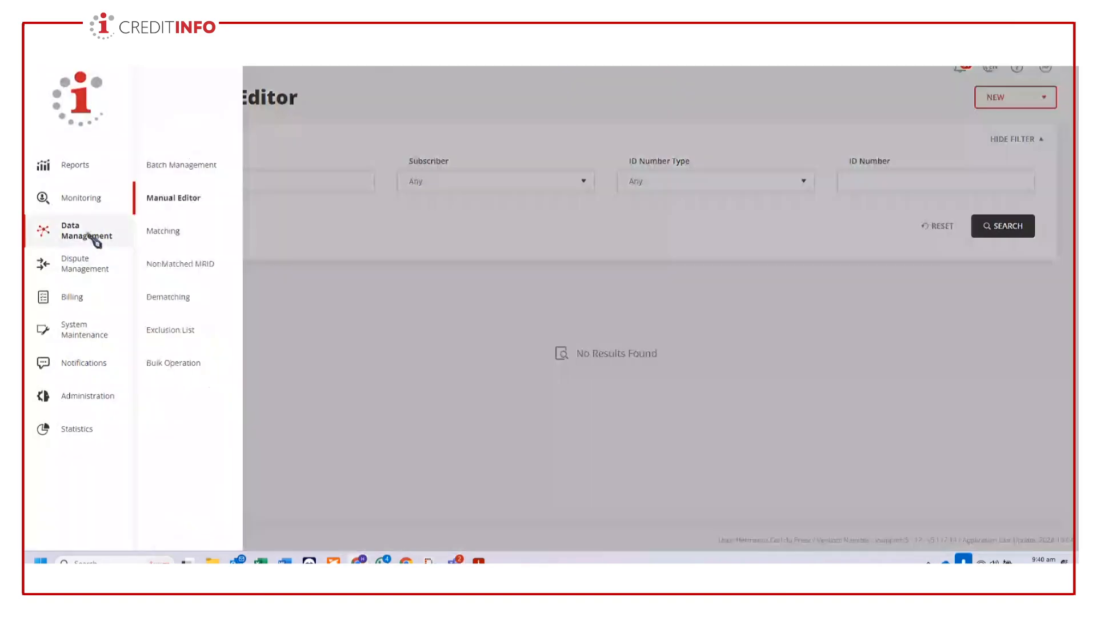
left_click(178, 200)
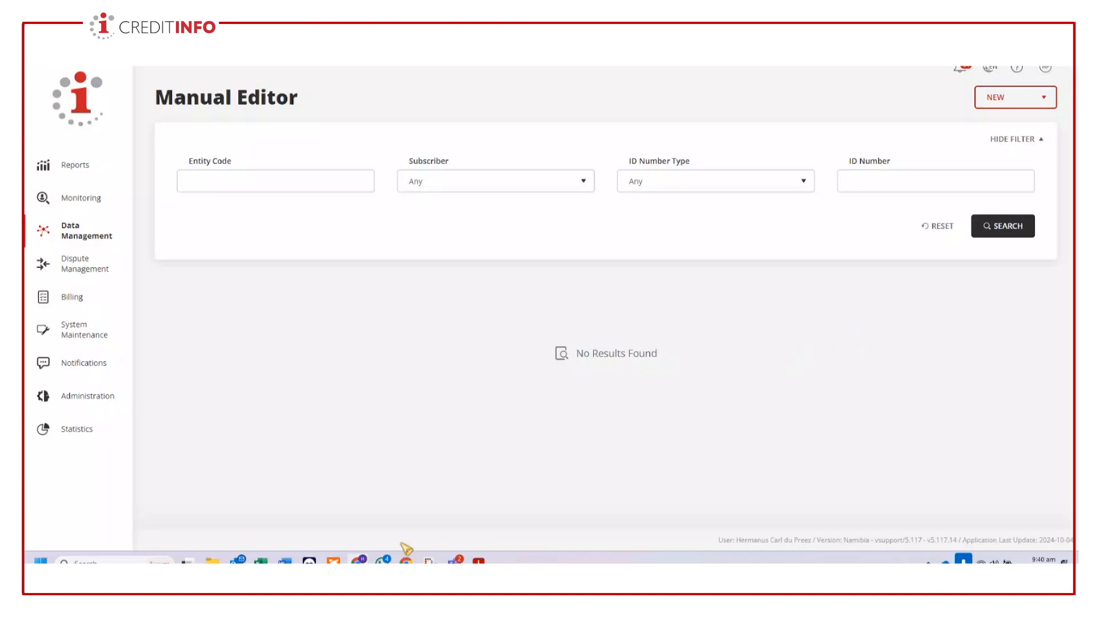
- Switch to the Teams meeting, admit the participant waiting in the lobby, and return to the Manual Editor
mouse_move(477, 559)
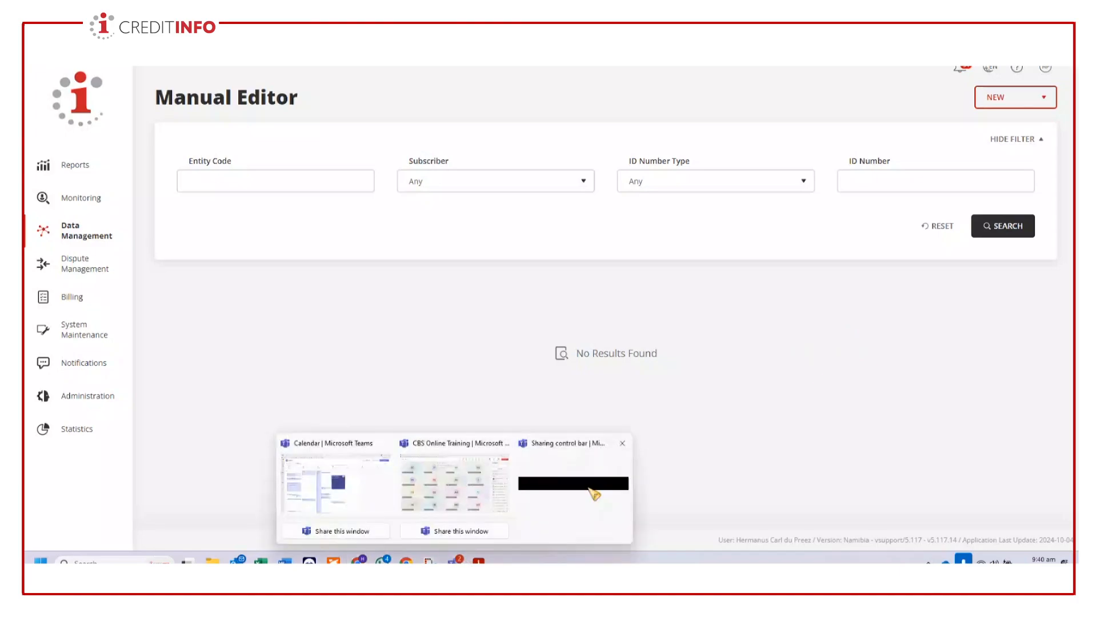
left_click(442, 513)
left_click(1035, 175)
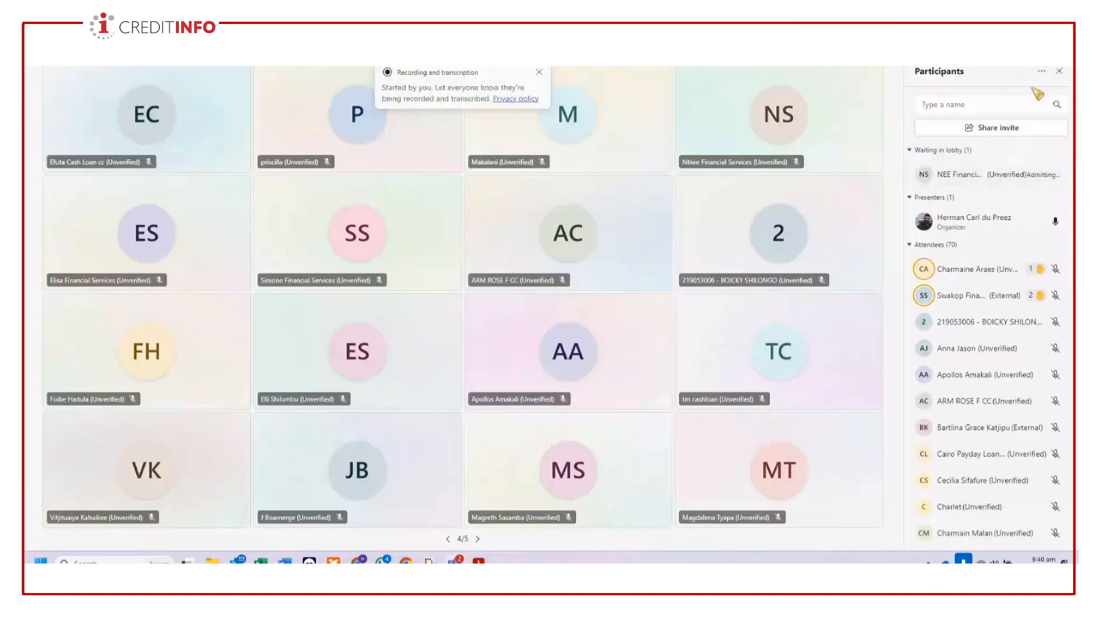
key("alt+Tab")
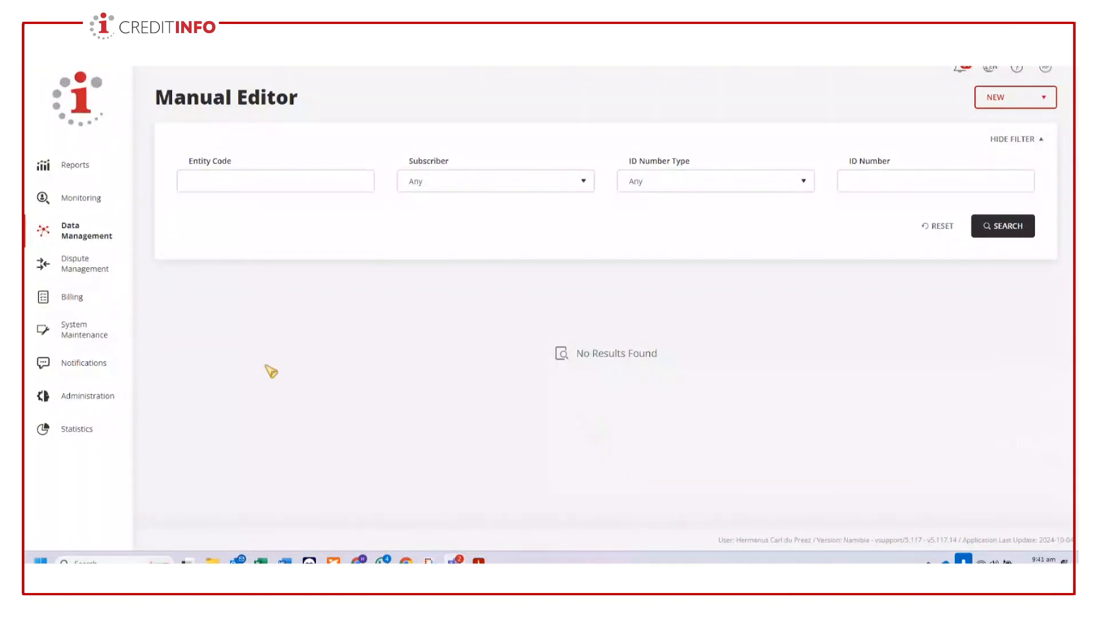
- Reload the Manual Editor from Data Management and start a new Contract record
left_click(77, 240)
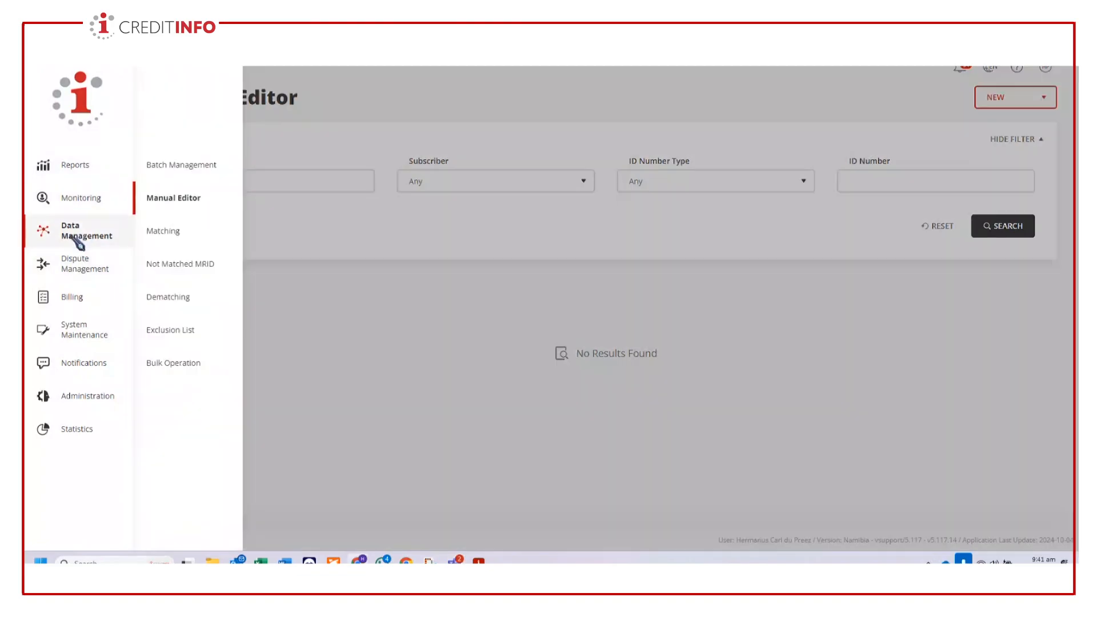
left_click(184, 202)
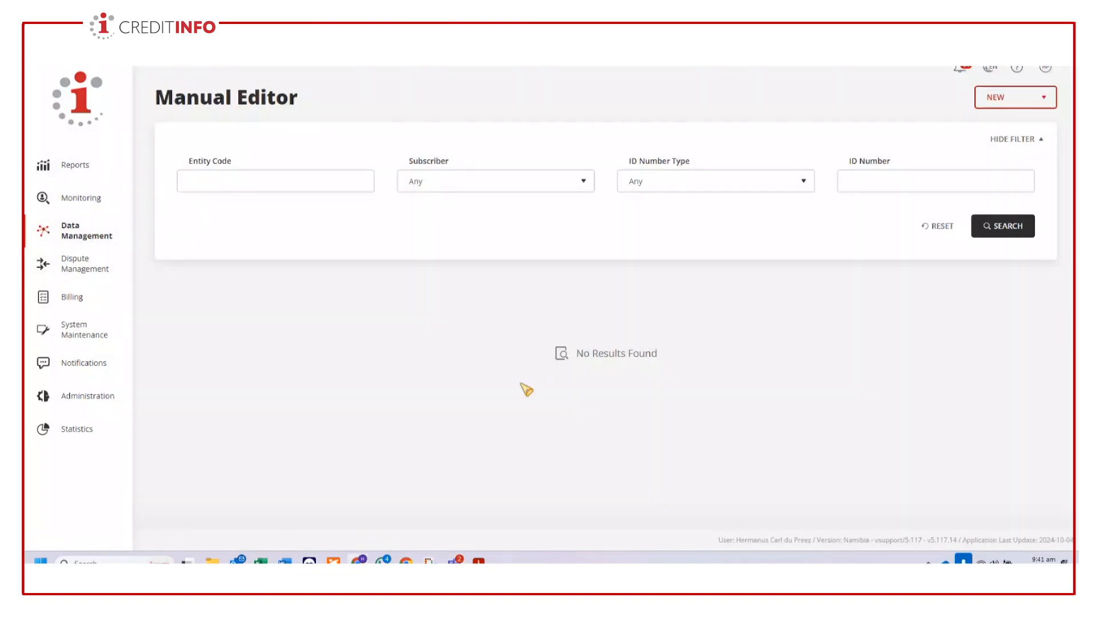
left_click(1044, 97)
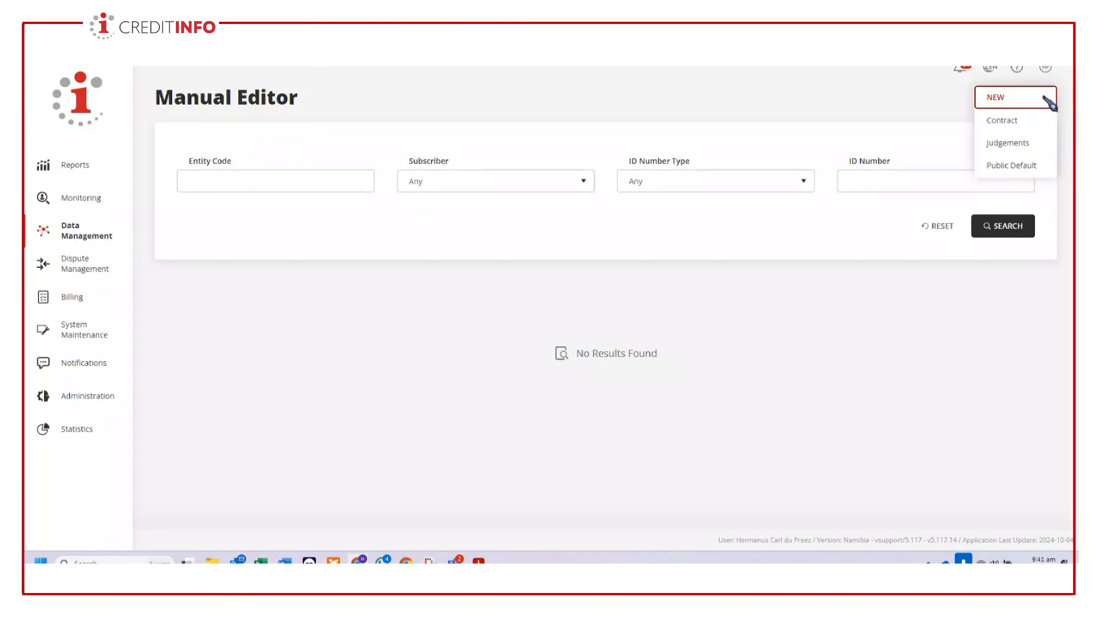
left_click(1015, 126)
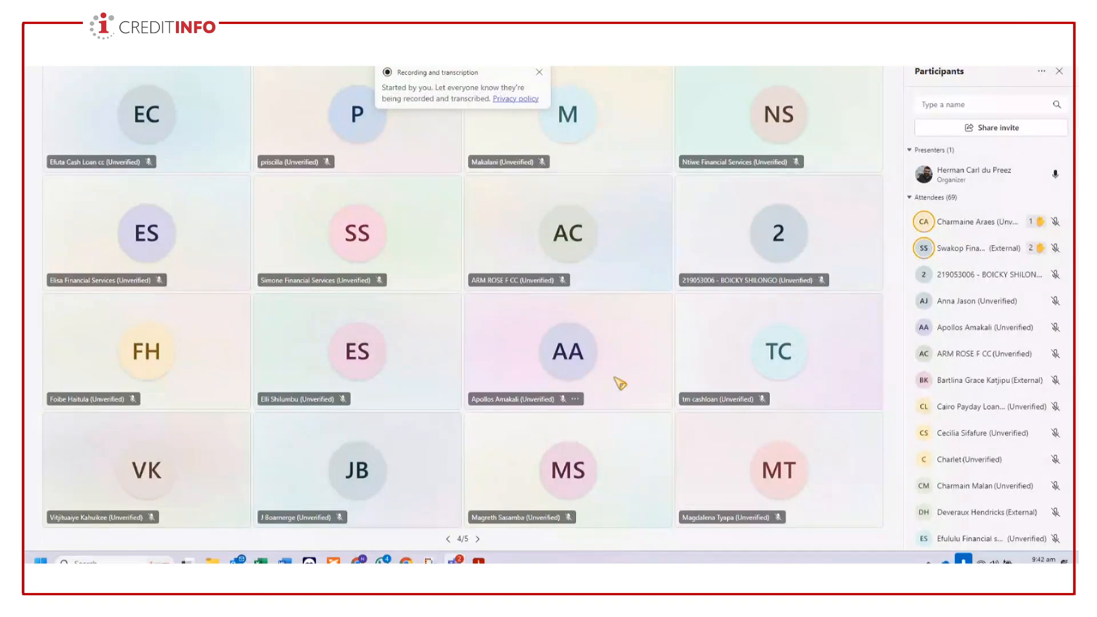
- Return from the Teams meeting to the New Contract form in Chrome and create a contract snapshot dated 2024-10-10
mouse_move(370, 559)
mouse_move(237, 561)
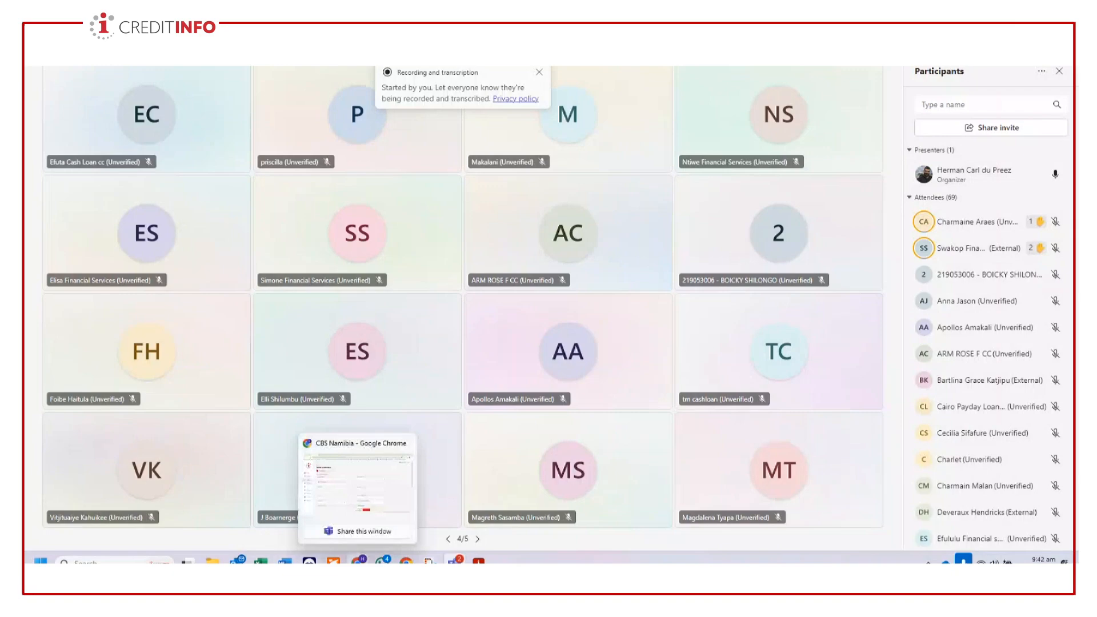
left_click(360, 531)
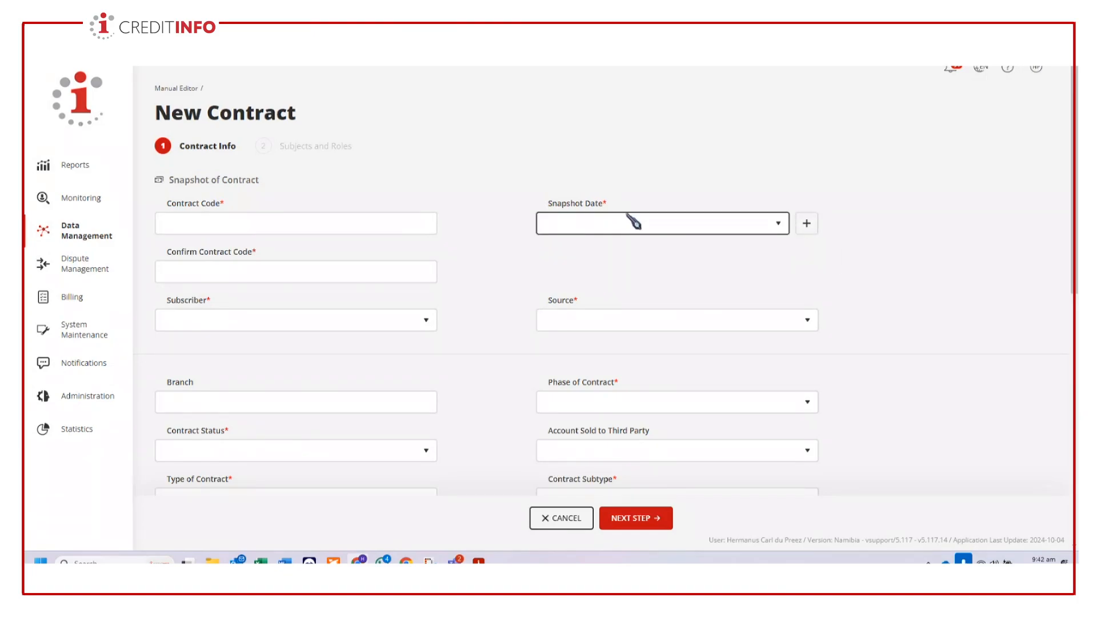
left_click(807, 224)
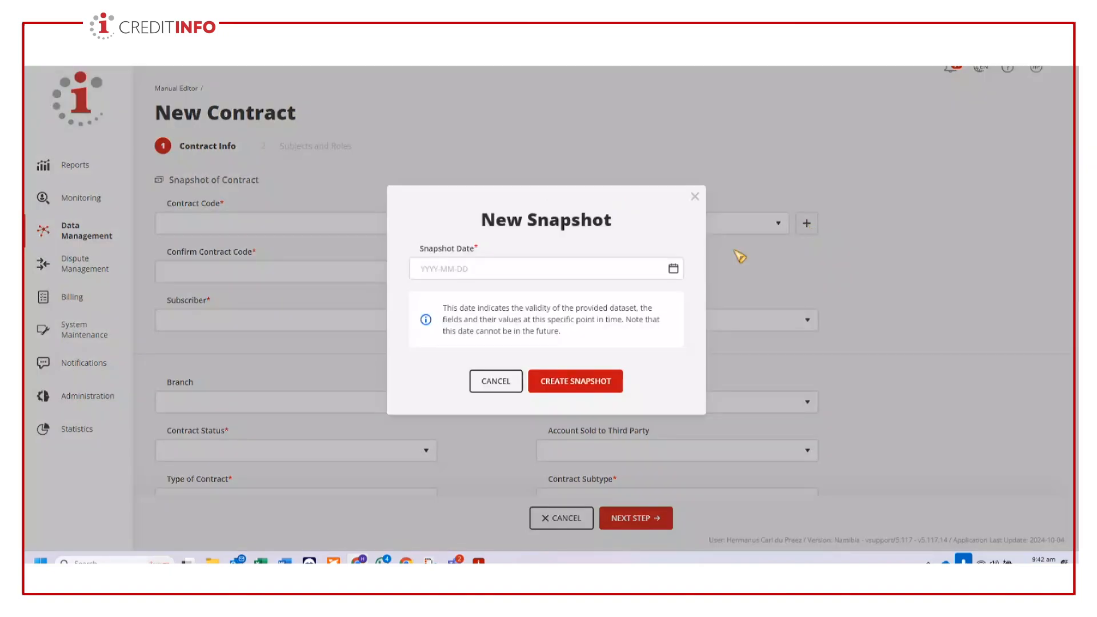
left_click(640, 269)
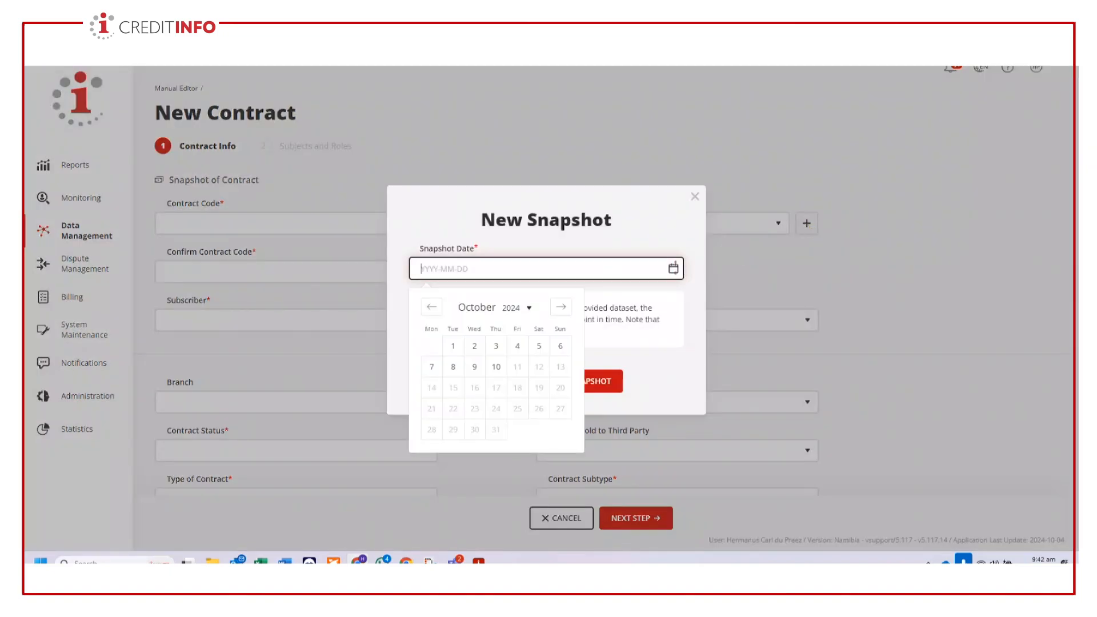
left_click(495, 369)
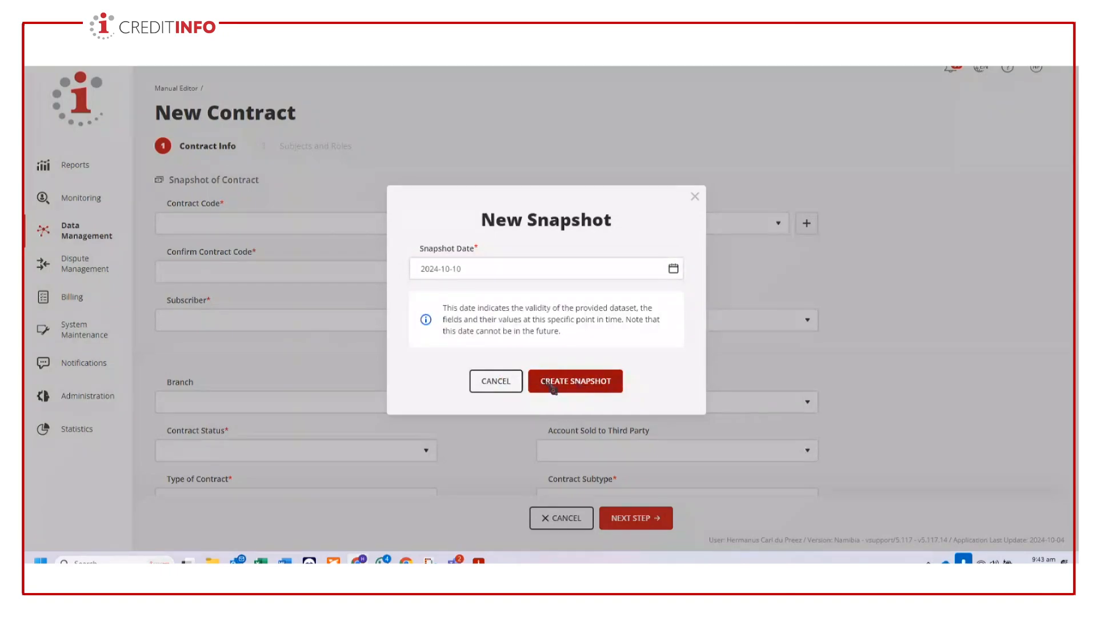
left_click(596, 383)
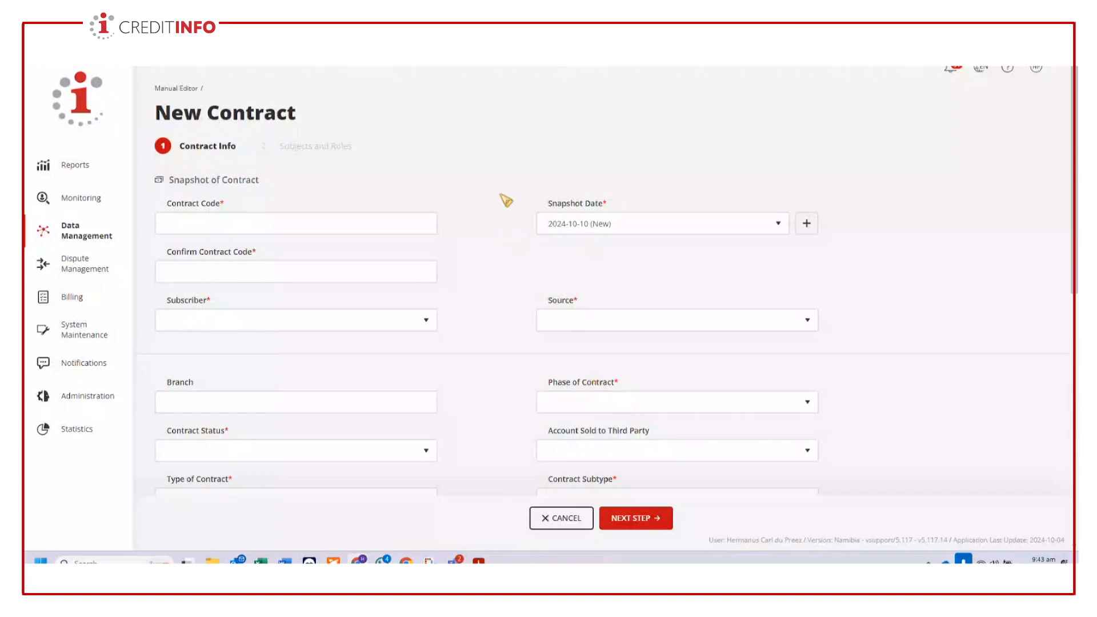
- Enter TEST0001 as the contract code and repeat it in the confirmation field
left_click(235, 222)
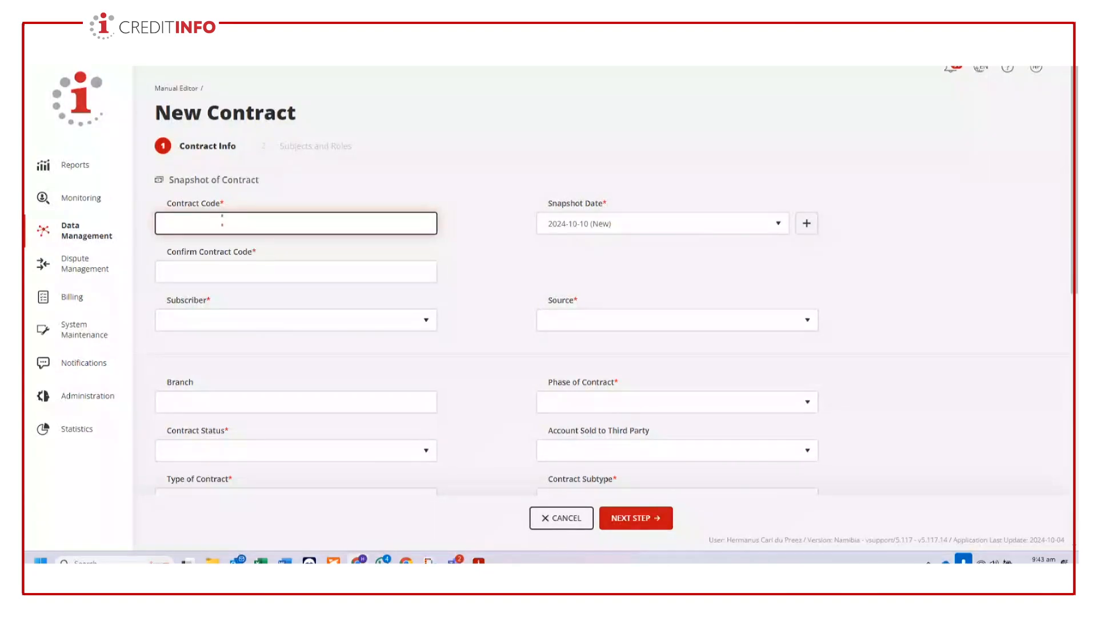
type("1")
type("EST000")
type("1")
left_click(248, 268)
type("TES")
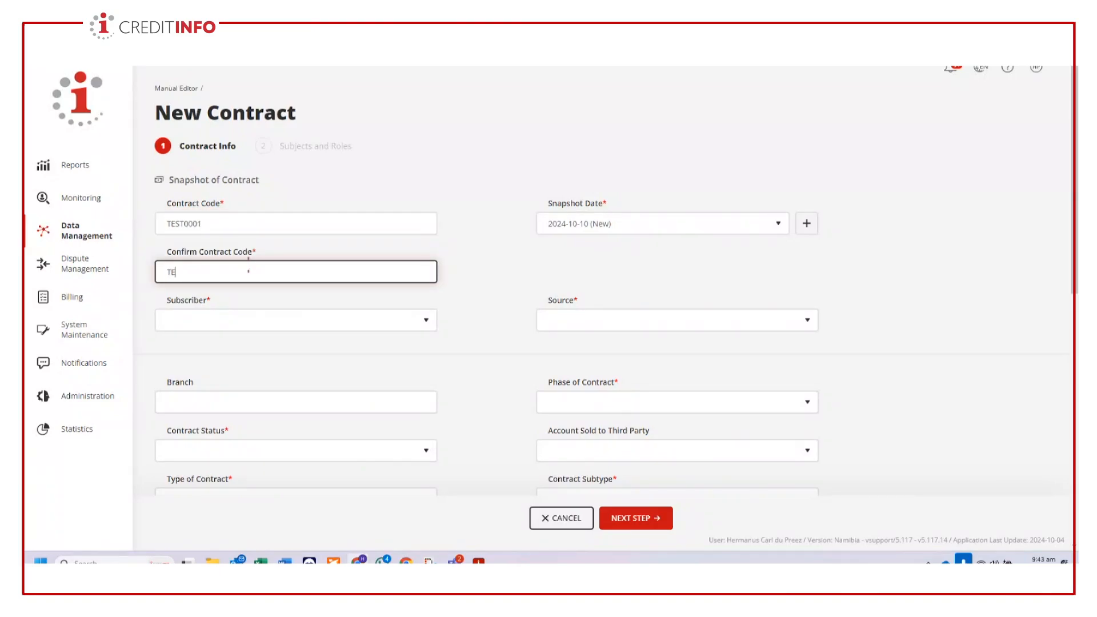
type("T0001")
- Set the contract's subscriber to Creditinfo and its source to Default source
left_click(390, 322)
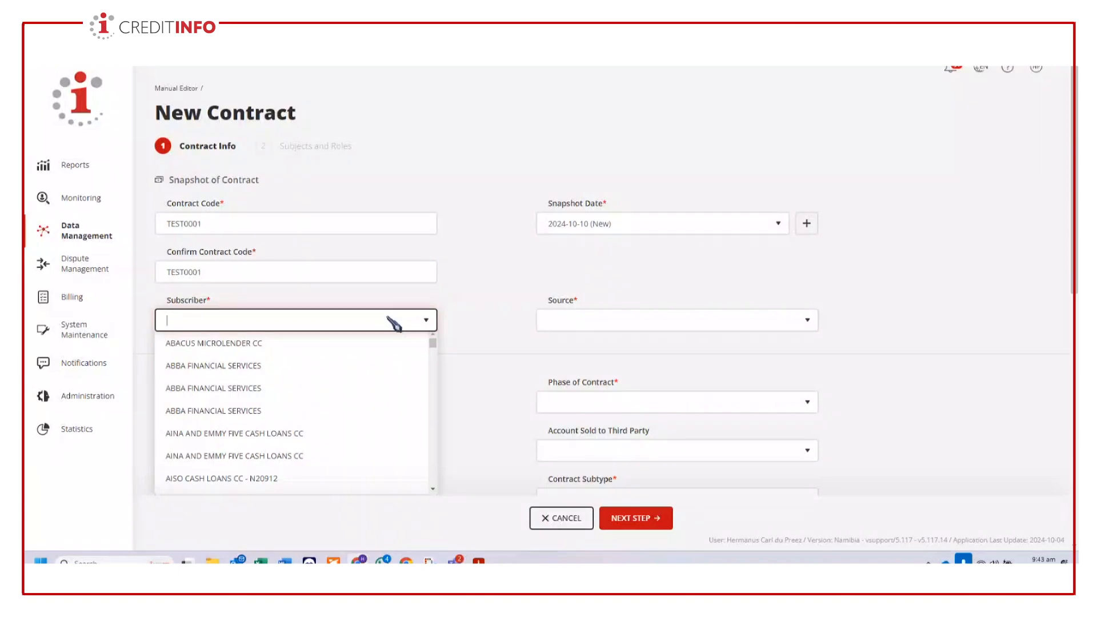
scroll(360, 421, "down", 2)
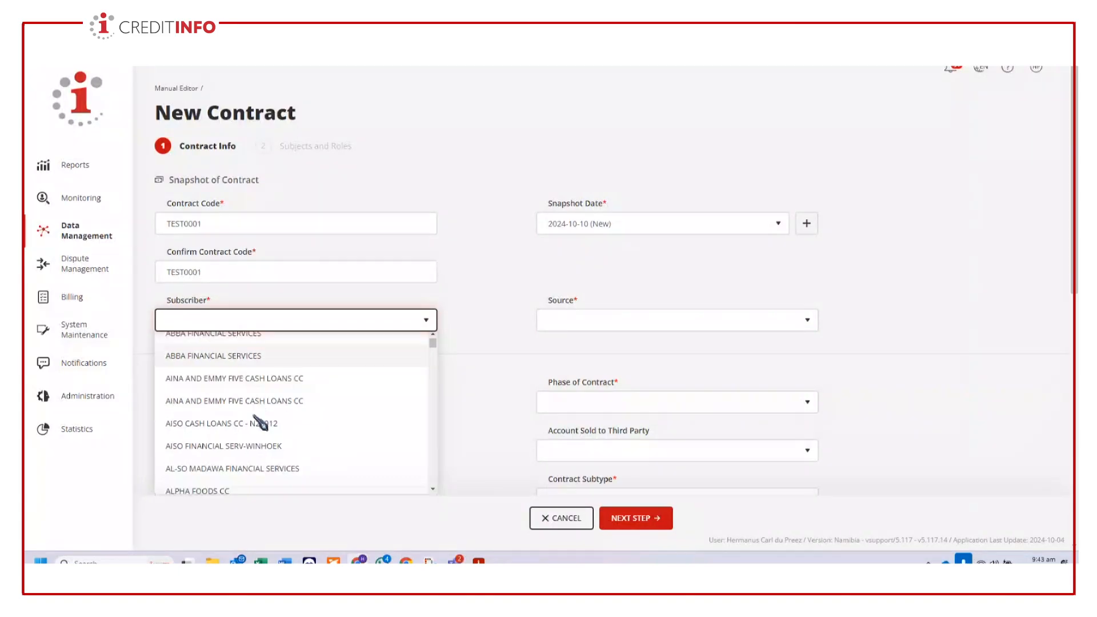
type("cre")
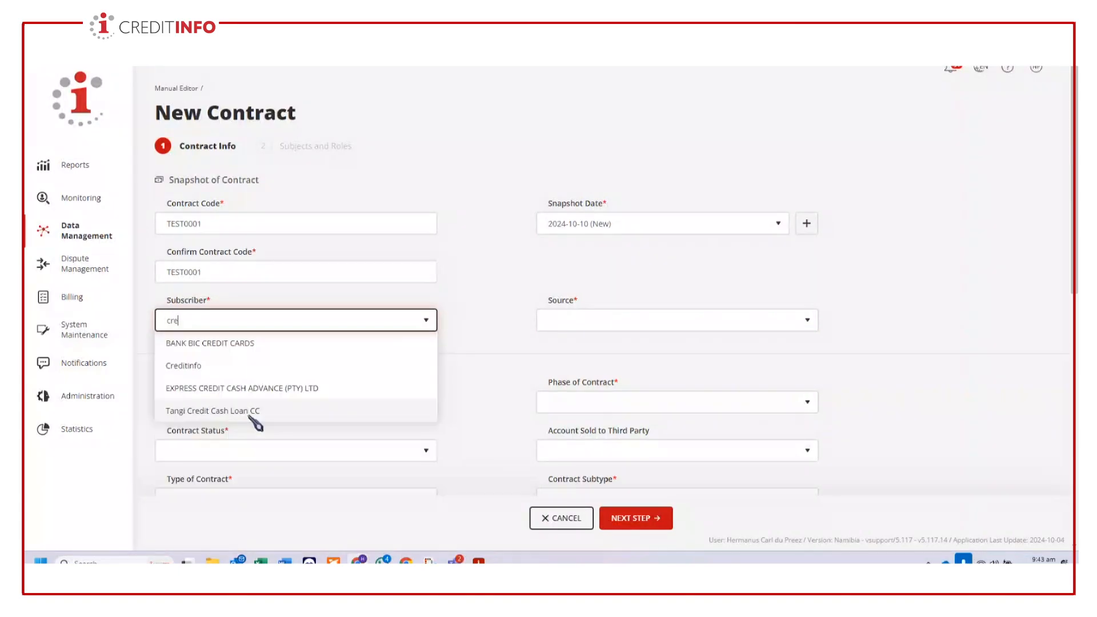
left_click(217, 370)
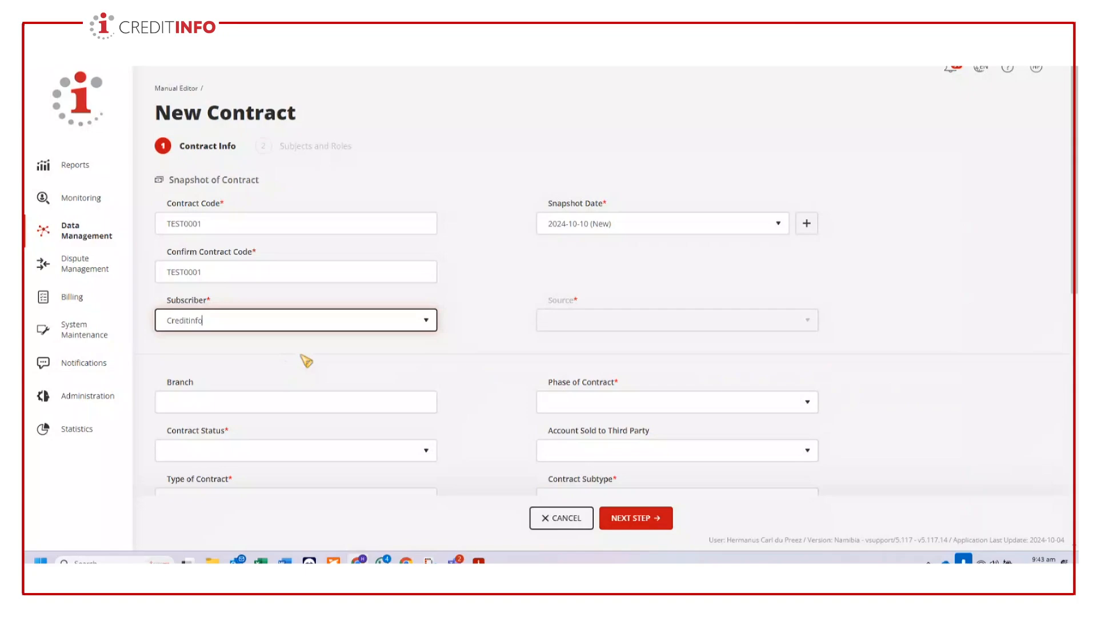
left_click(632, 323)
left_click(605, 370)
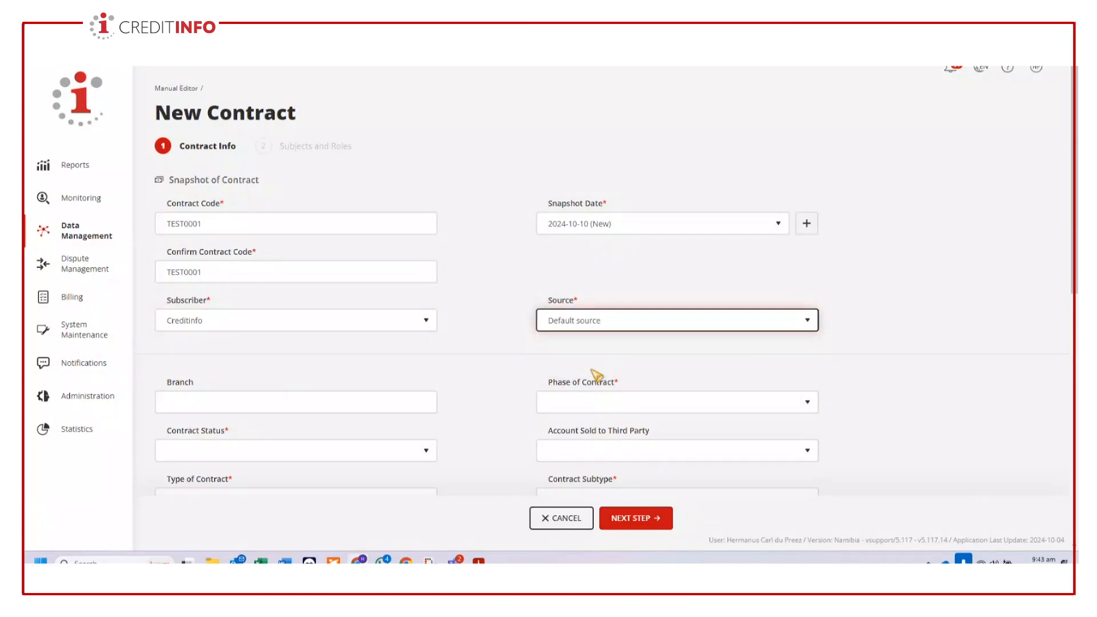
- Set the contract phase to Open and the status to "Contract is active and open, funds were released to main debtor"
left_click(394, 400)
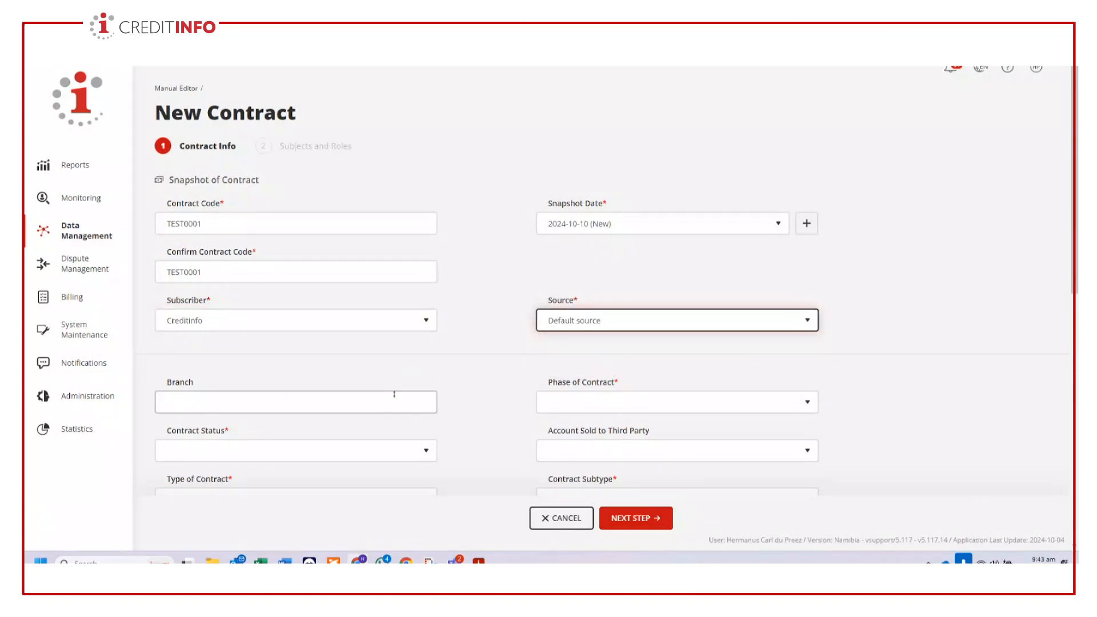
scroll(394, 394, "down", 2)
left_click(805, 300)
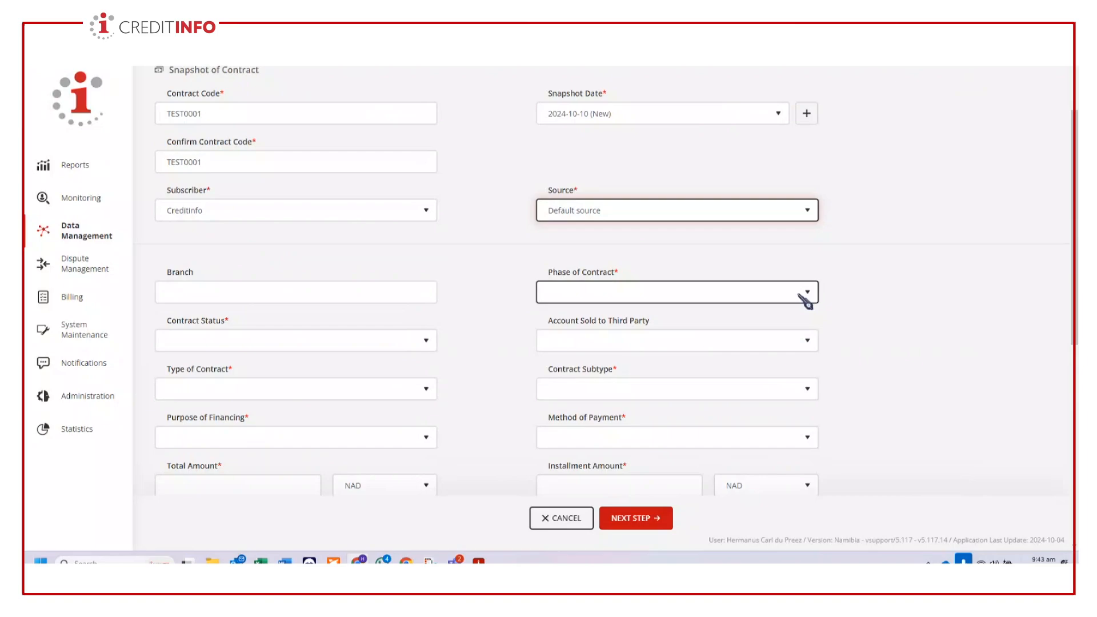
left_click(805, 300)
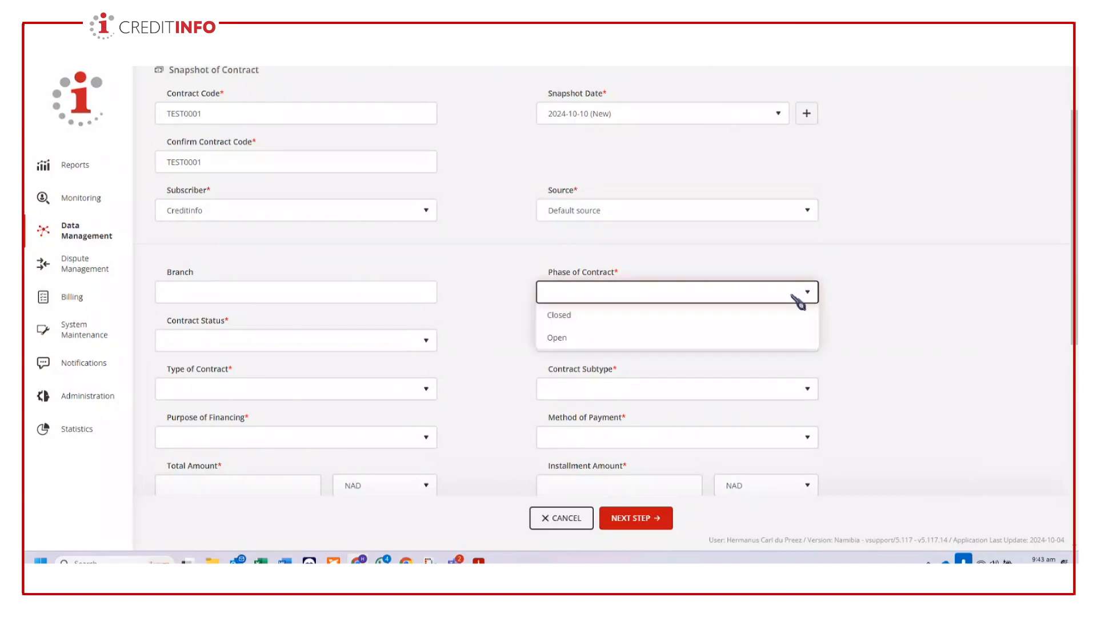
left_click(569, 338)
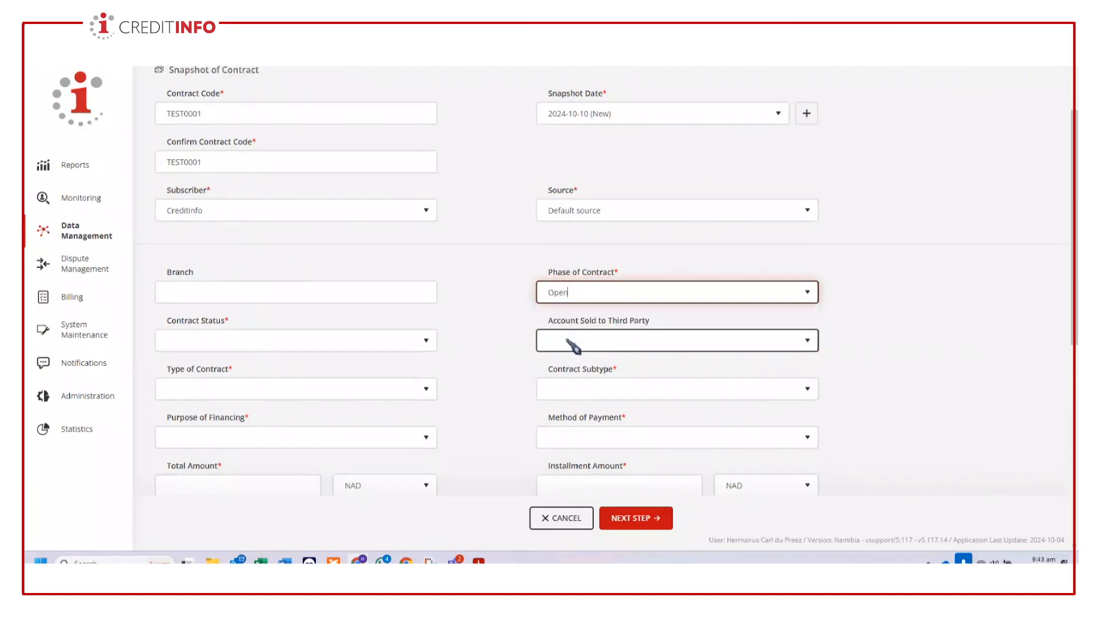
left_click(402, 343)
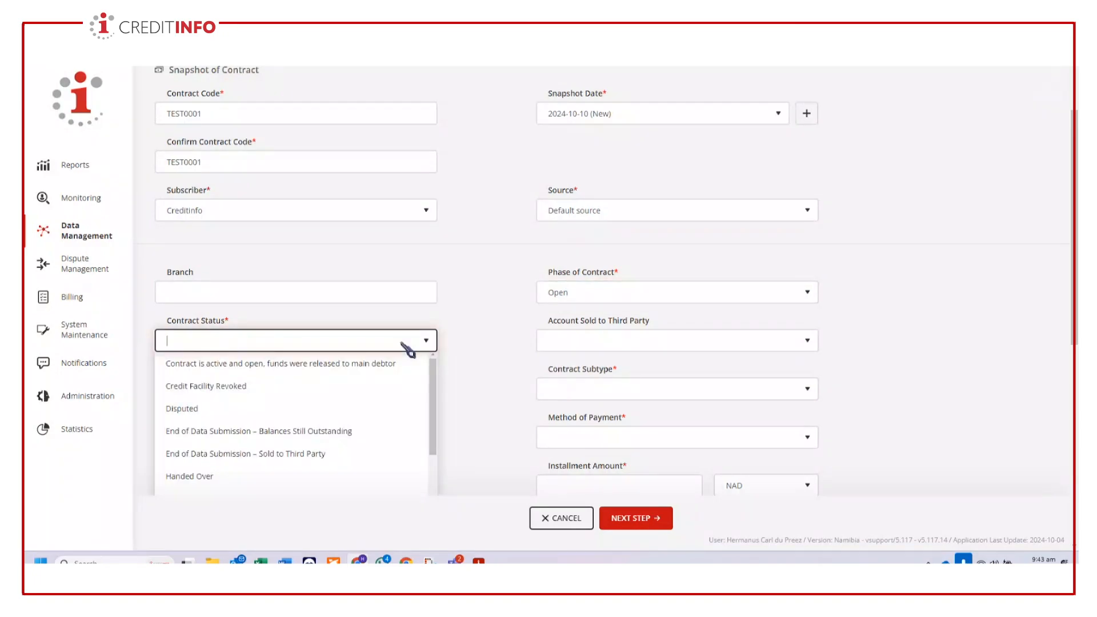
scroll(421, 360, "down", 2)
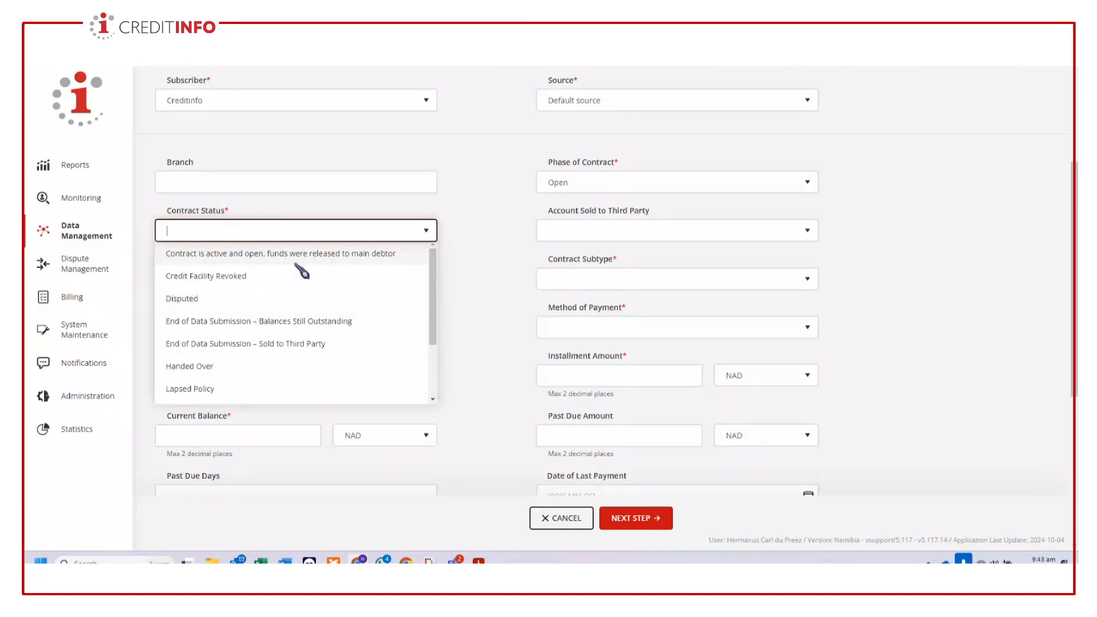
left_click(362, 255)
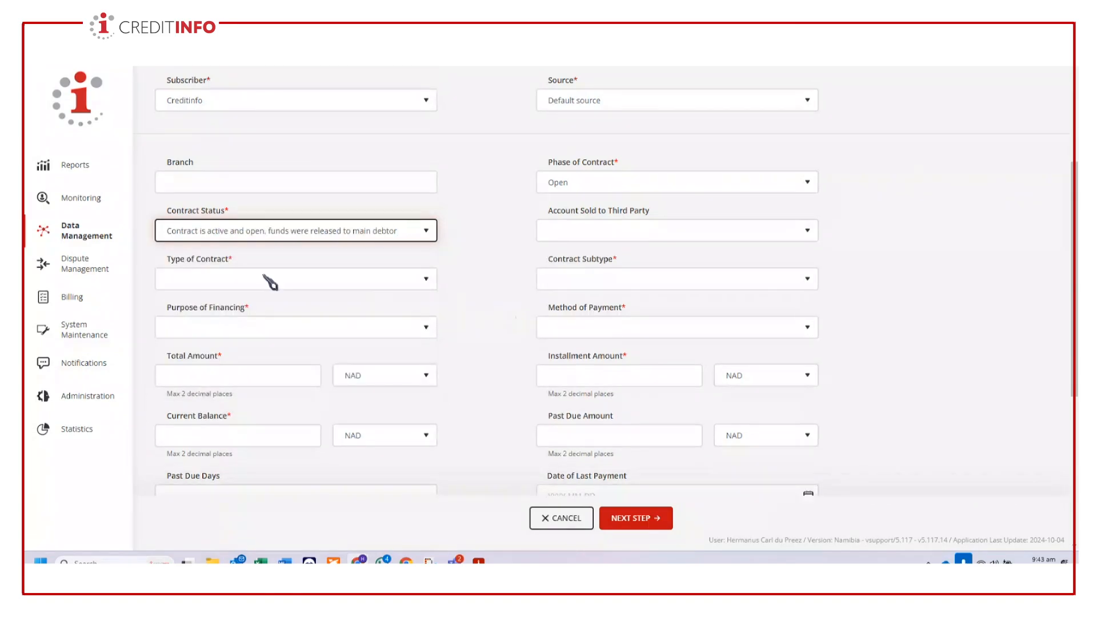
- Switch to the Teams meeting, admit everyone waiting in the lobby, and return to the New Contract form in Chrome
left_click(231, 284)
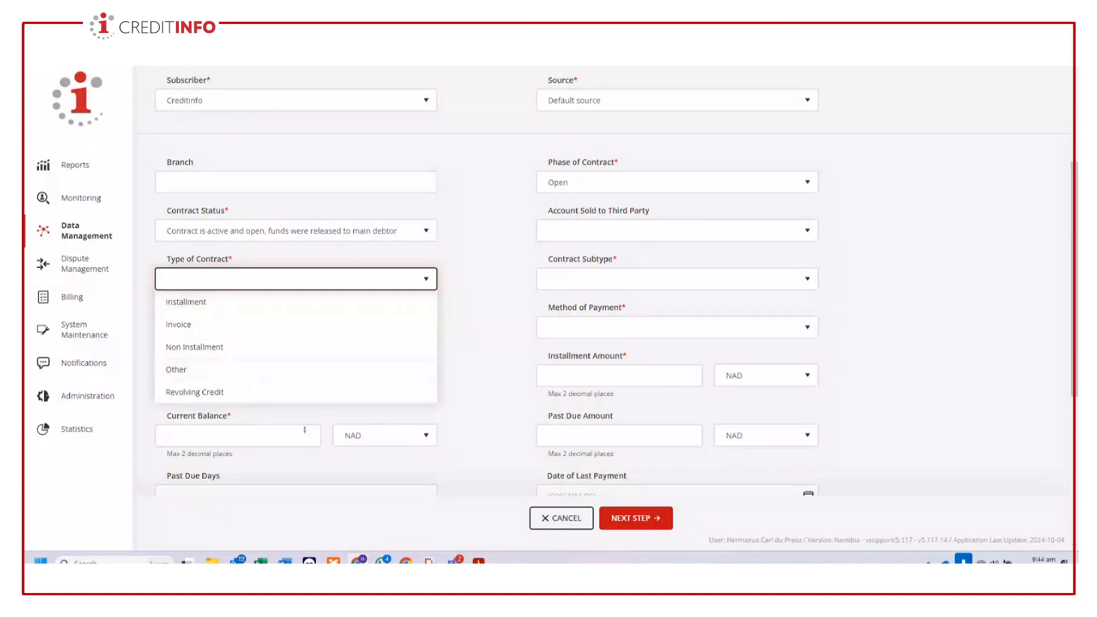
left_click(455, 561)
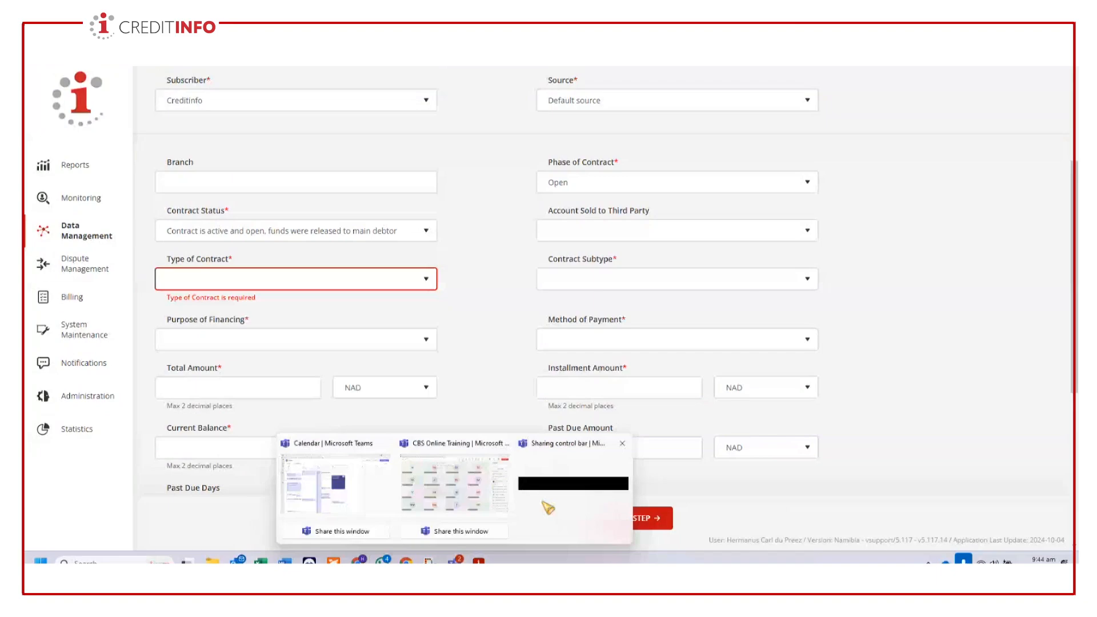
left_click(552, 491)
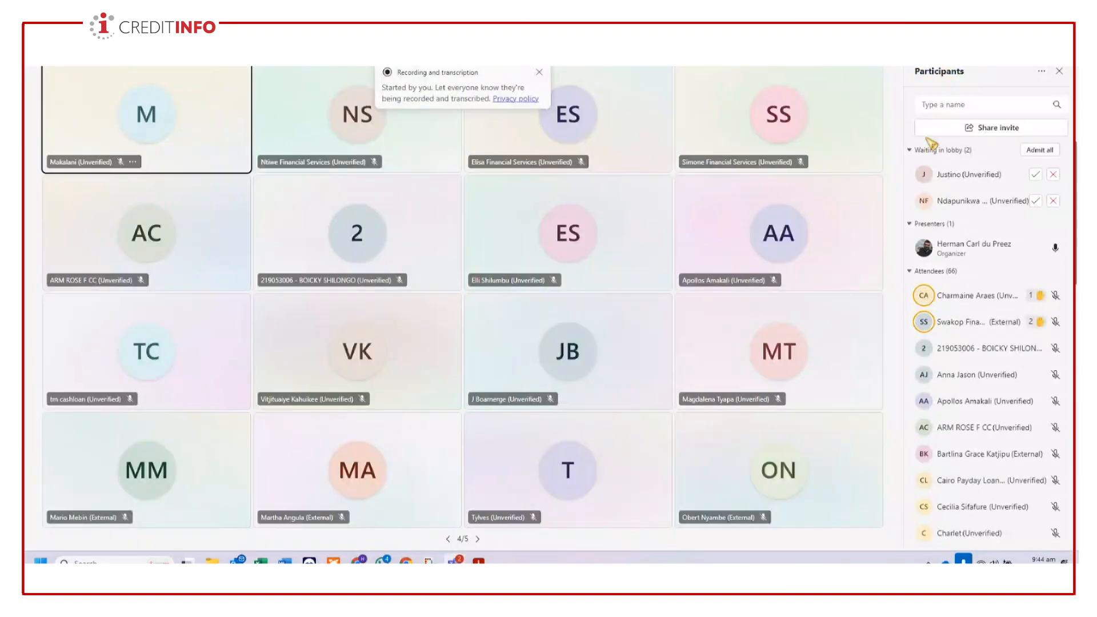
left_click(1039, 150)
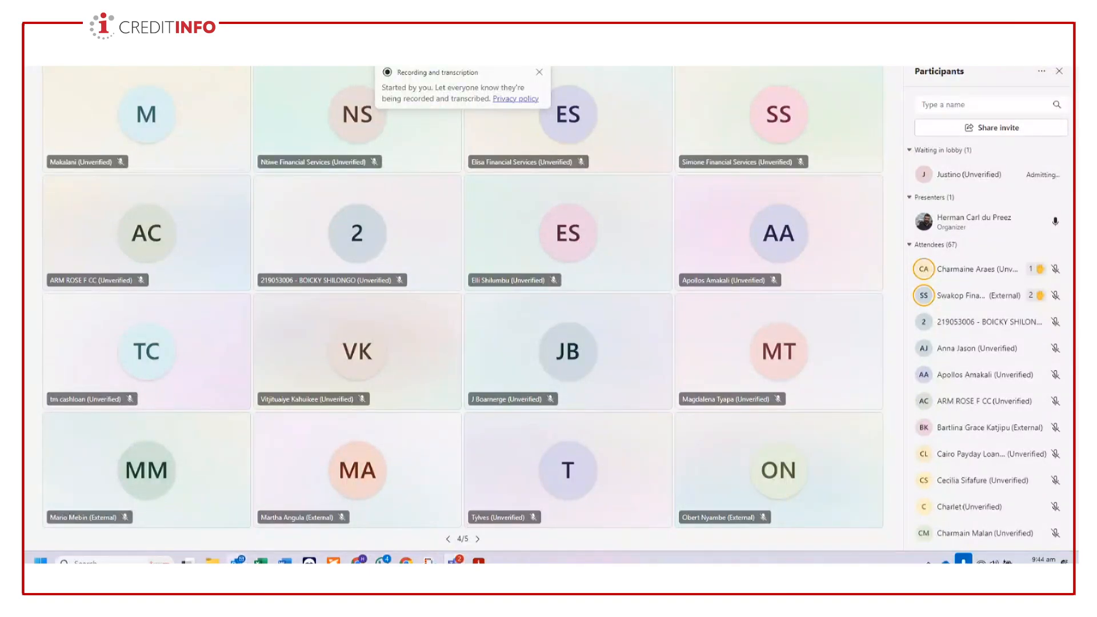
key("alt+Tab")
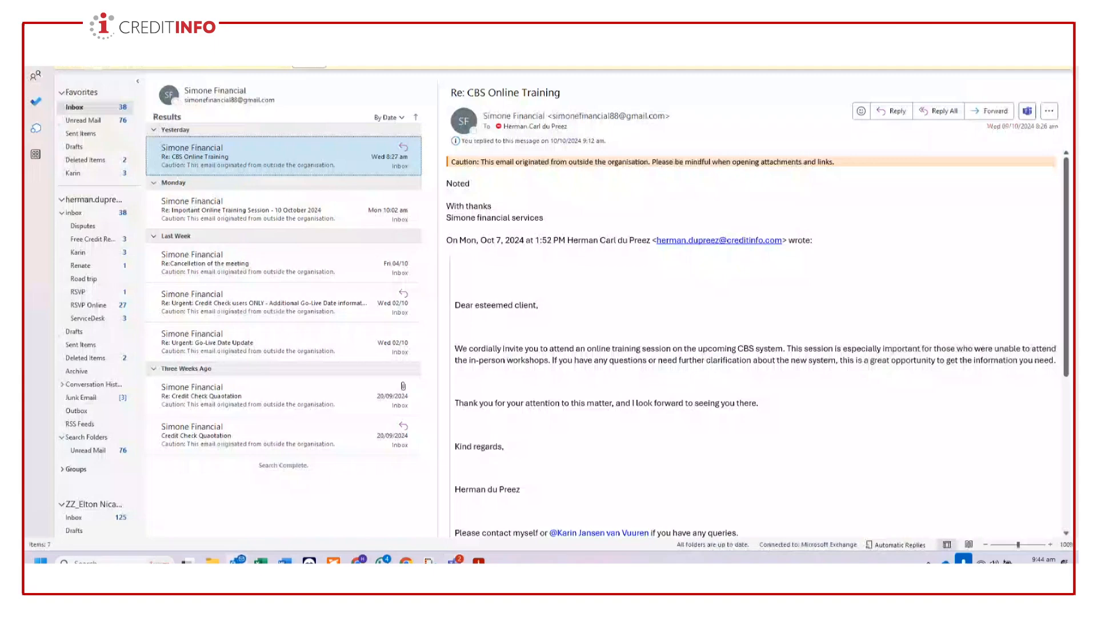
left_click(357, 561)
- Set the type of contract to Non Installment and the contract subtype to One Month Loan
left_click(269, 283)
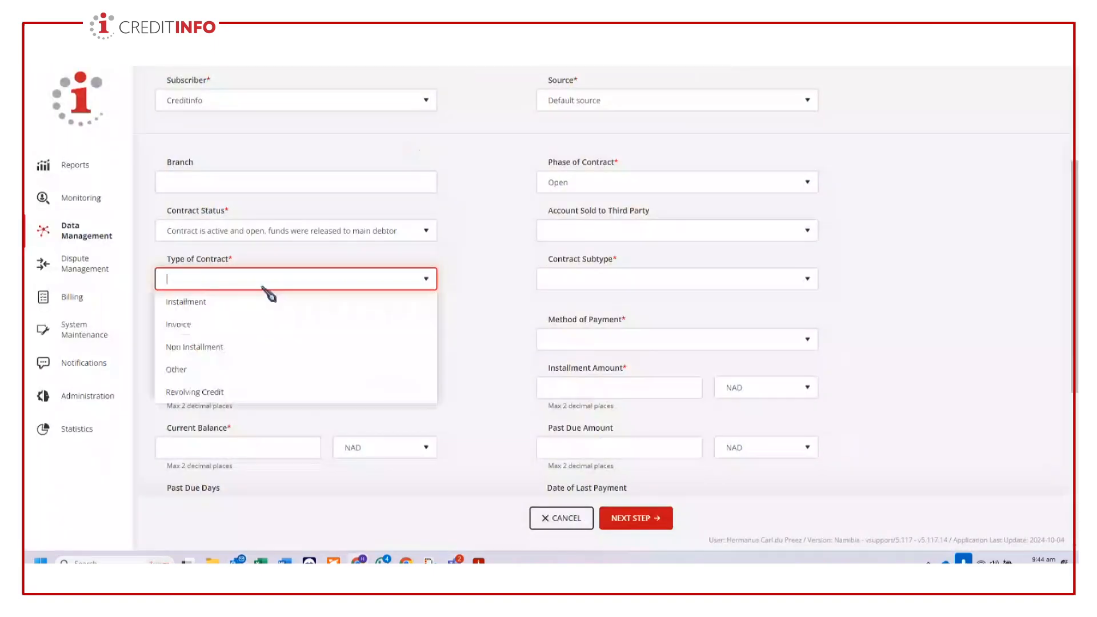
left_click(202, 349)
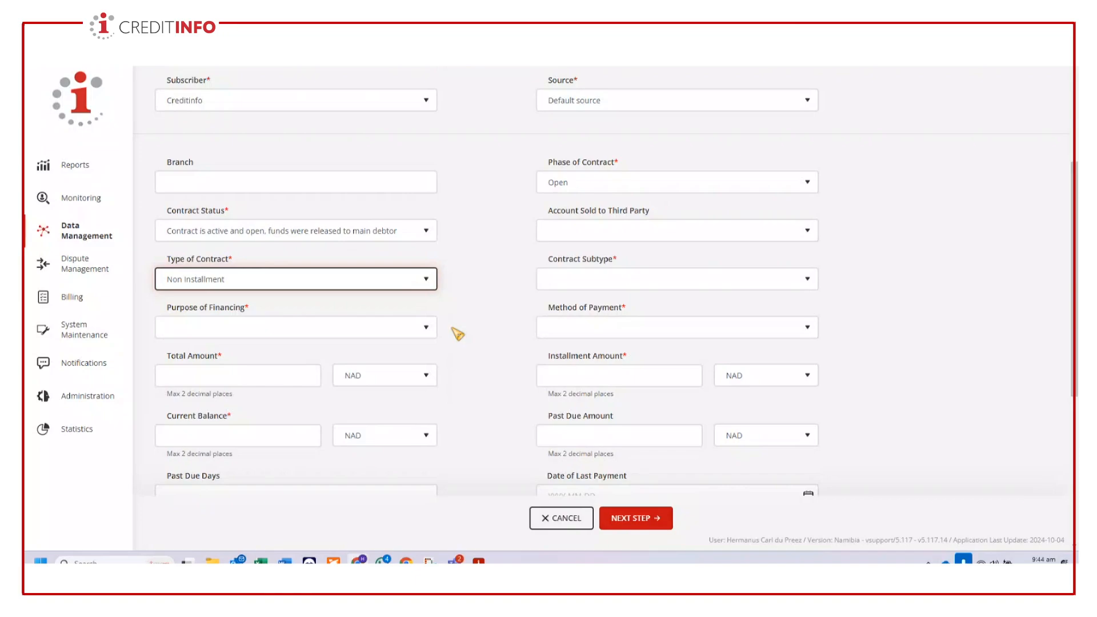
left_click(785, 284)
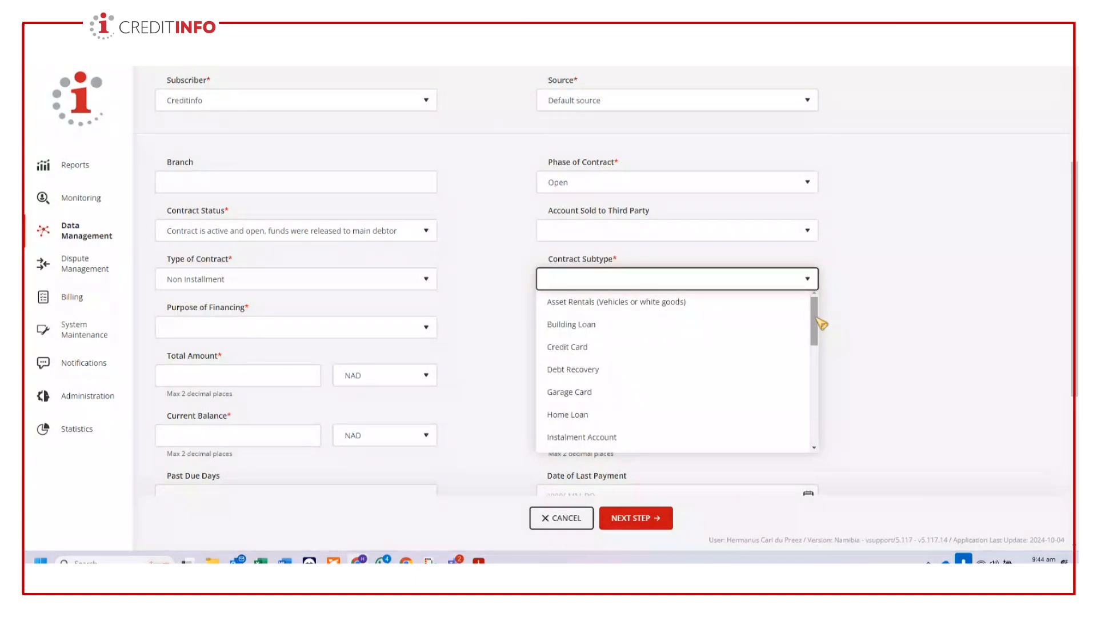
scroll(821, 324, "down", 4)
left_click(605, 405)
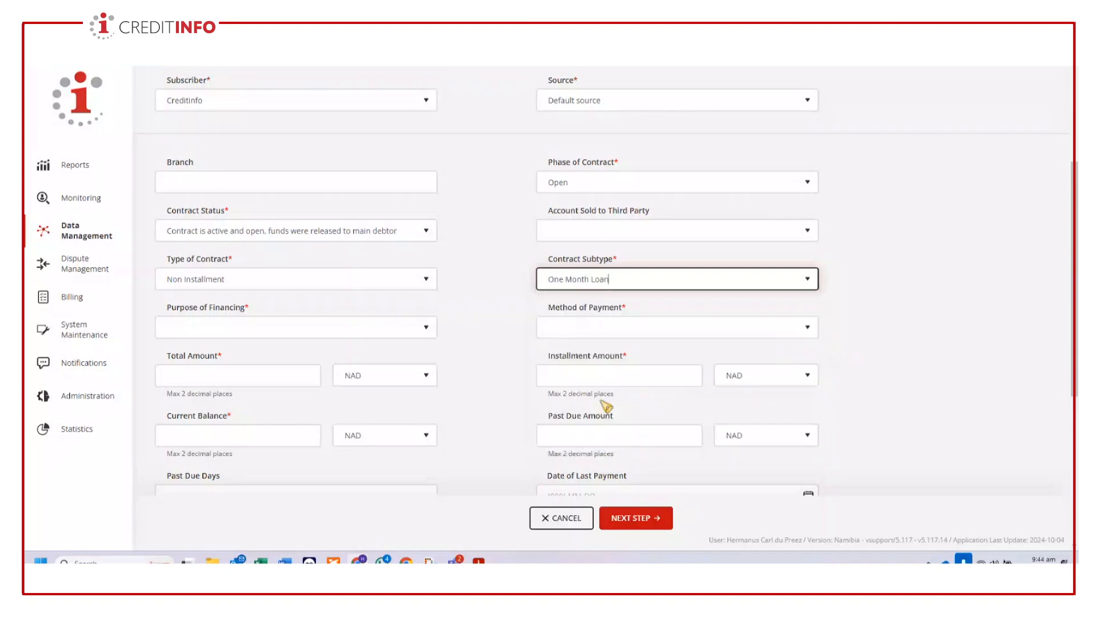
- Set the purpose of financing to the Crisis Loan option for Other emergency and the method of payment to Other
left_click(423, 329)
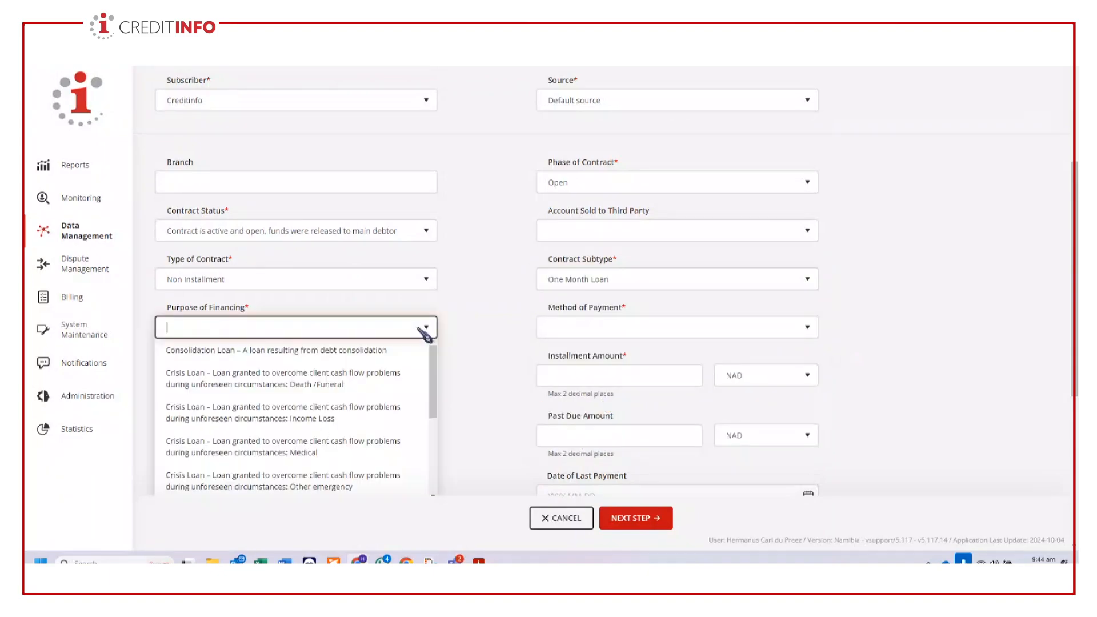
scroll(482, 387, "down", 2)
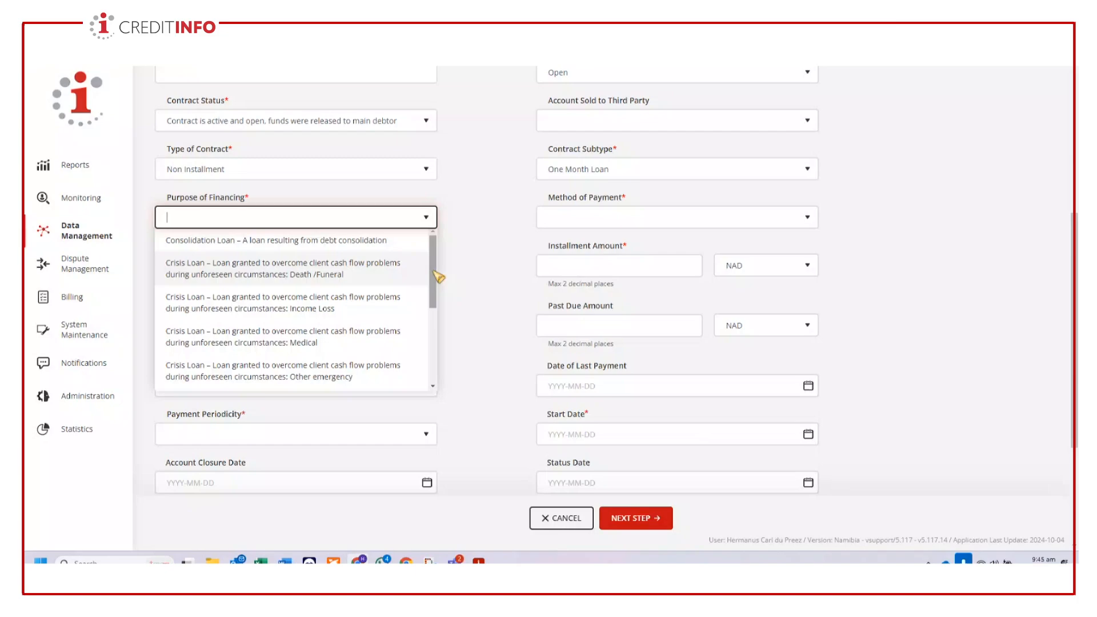
left_click_drag(434, 273, 436, 356)
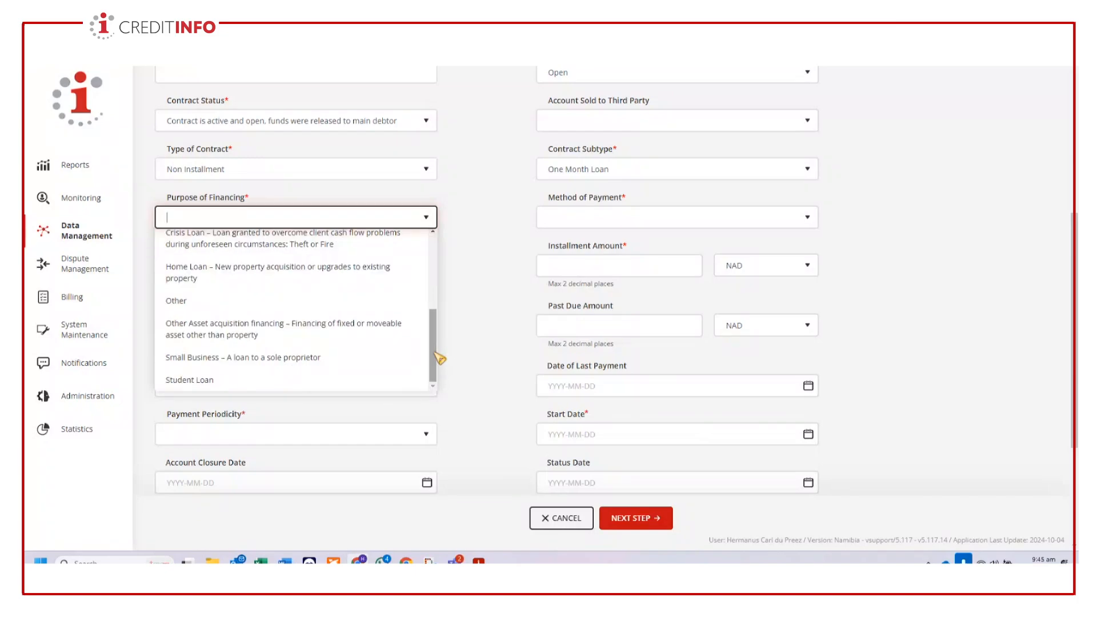
left_click_drag(436, 354, 435, 306)
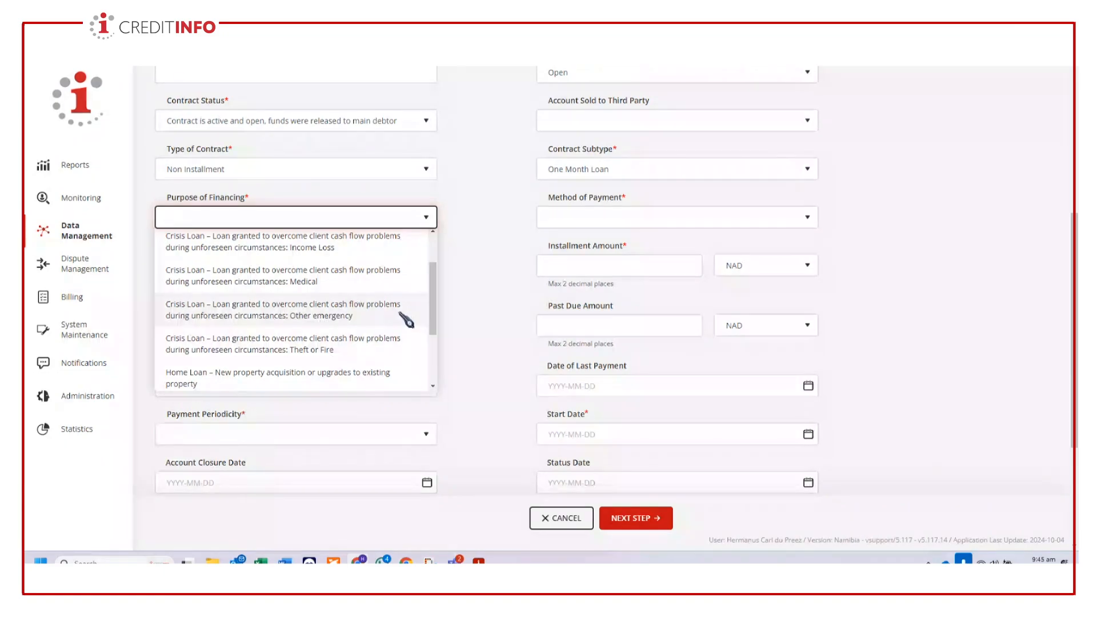
left_click(321, 313)
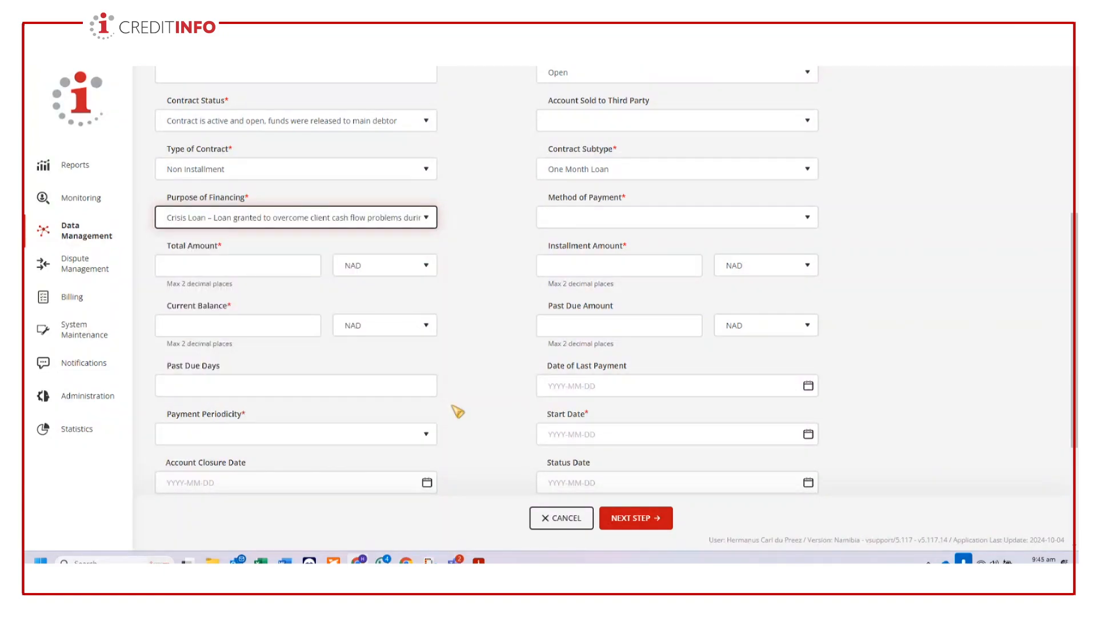
left_click(734, 220)
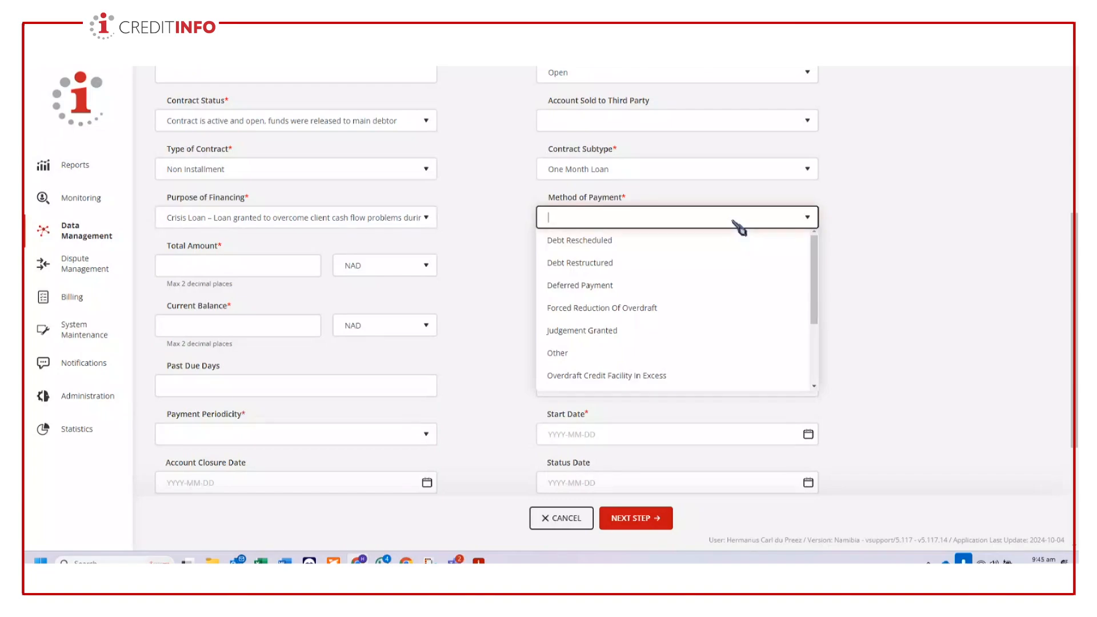
left_click(558, 353)
- Enter a total amount of 1,000 NAD and an installment amount of 1,300 NAD for the contract
left_click(269, 264)
type("1000")
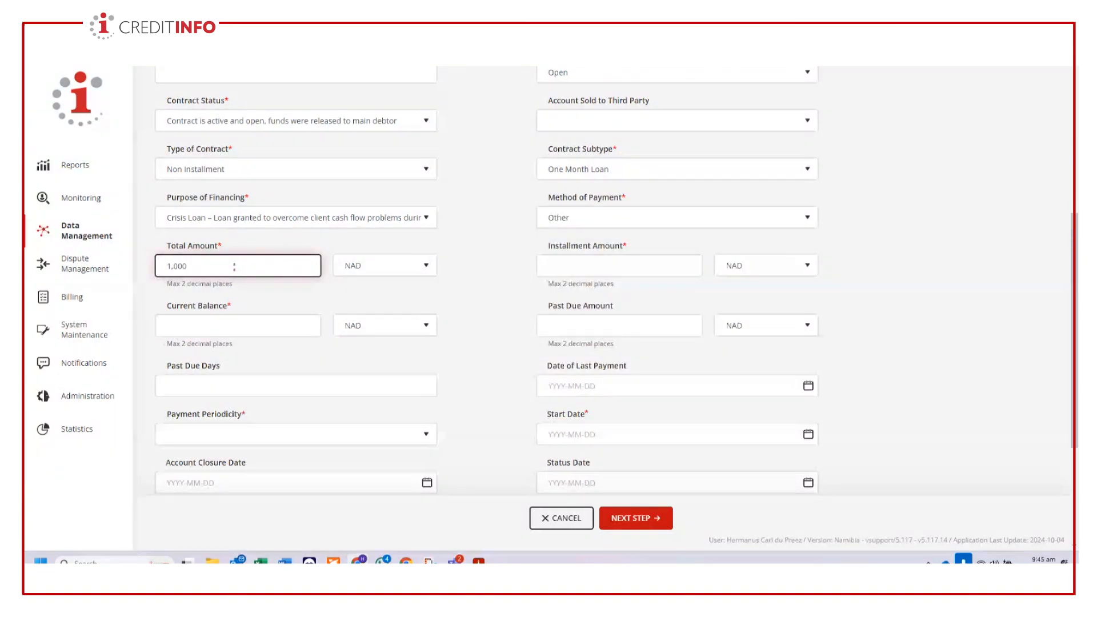
left_click(623, 263)
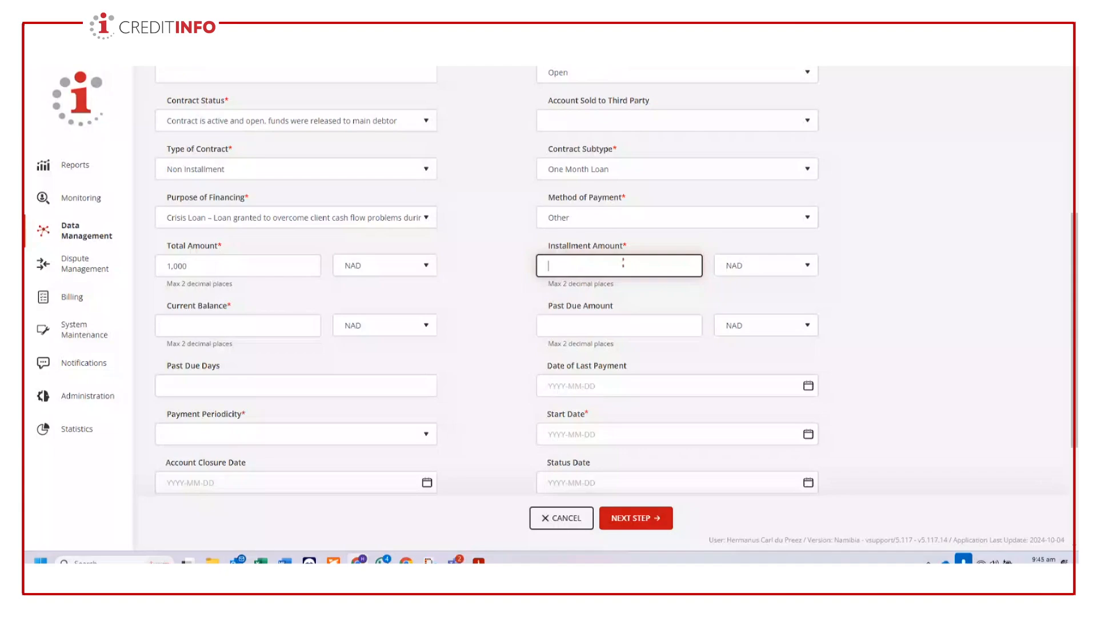
type("1,30")
type("0")
- Open the contract's Current Balance amount for entry
left_click(163, 333)
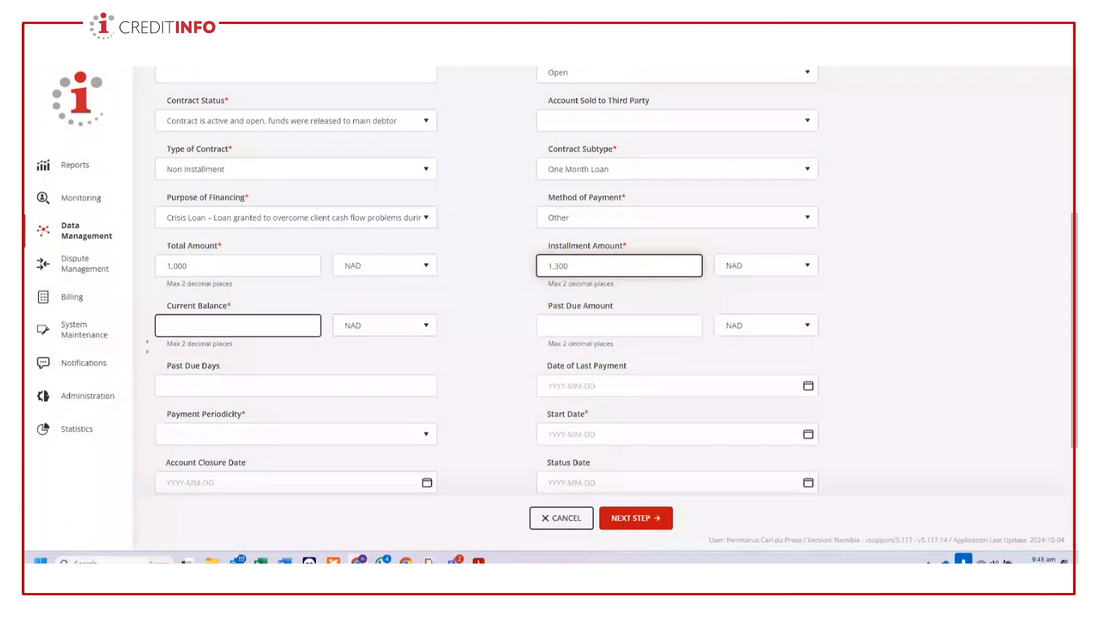
left_click(209, 327)
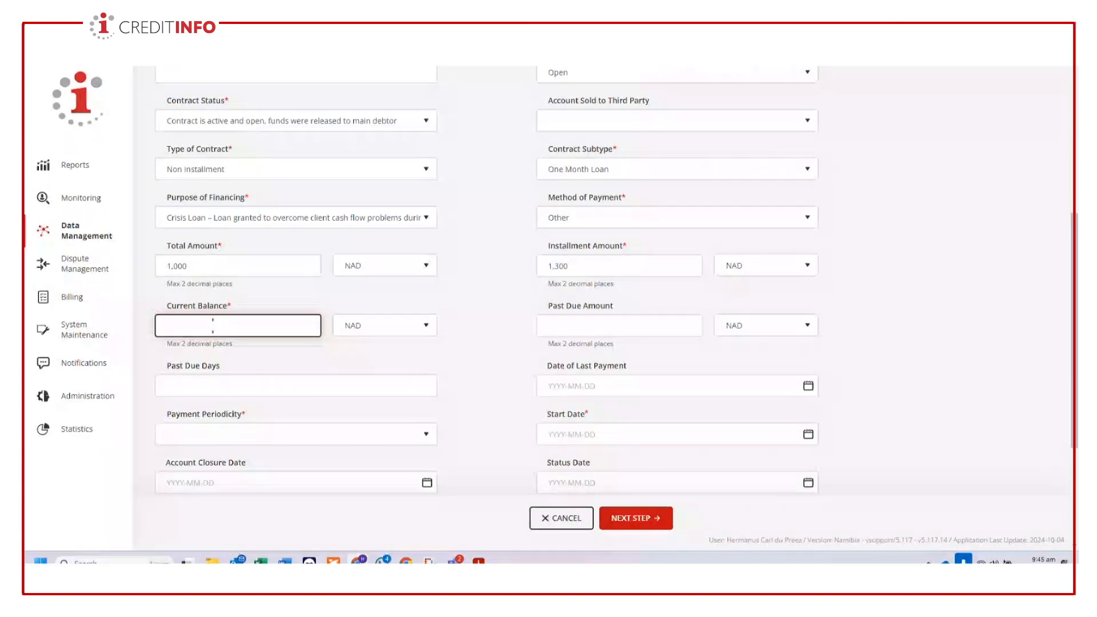
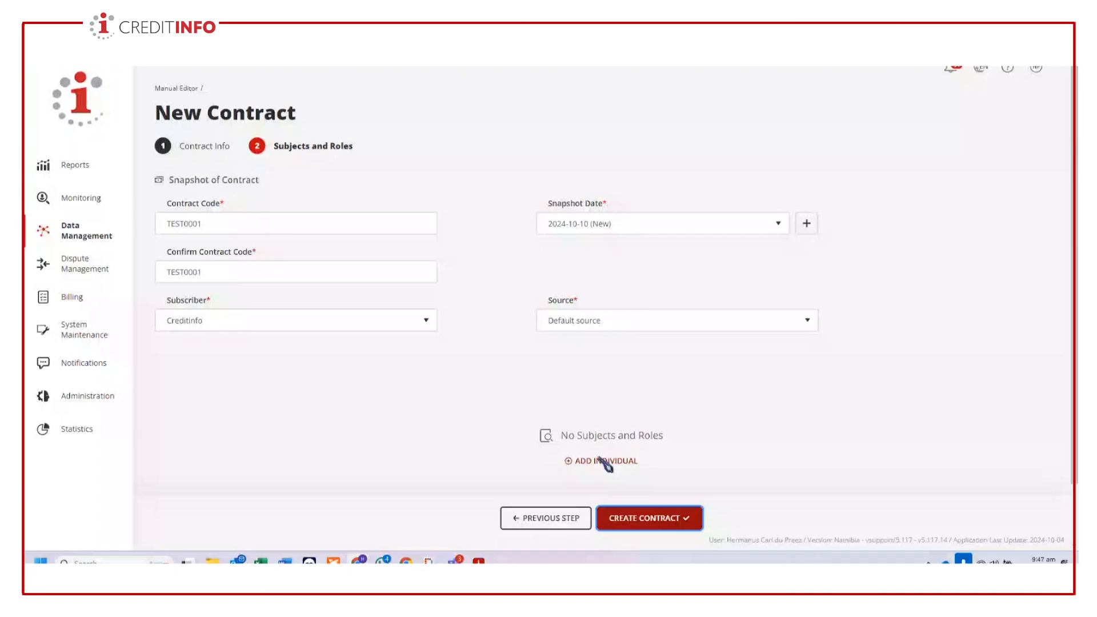
- Add a new individual to the contract, enter the customer code and set the title to Mr
left_click(600, 461)
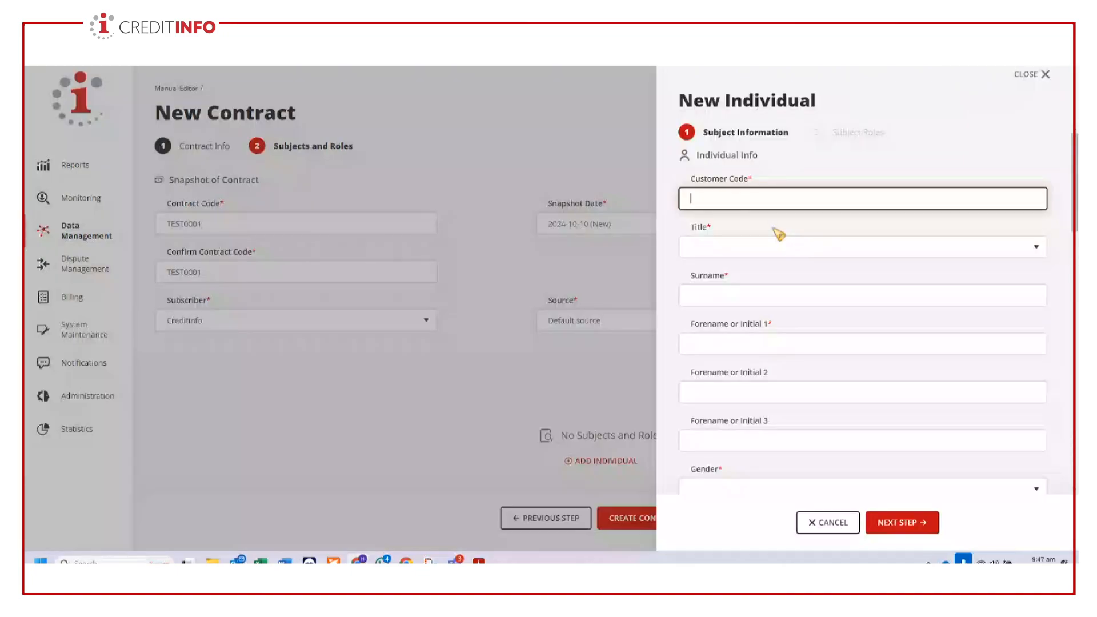
type("CI050")
left_click(766, 247)
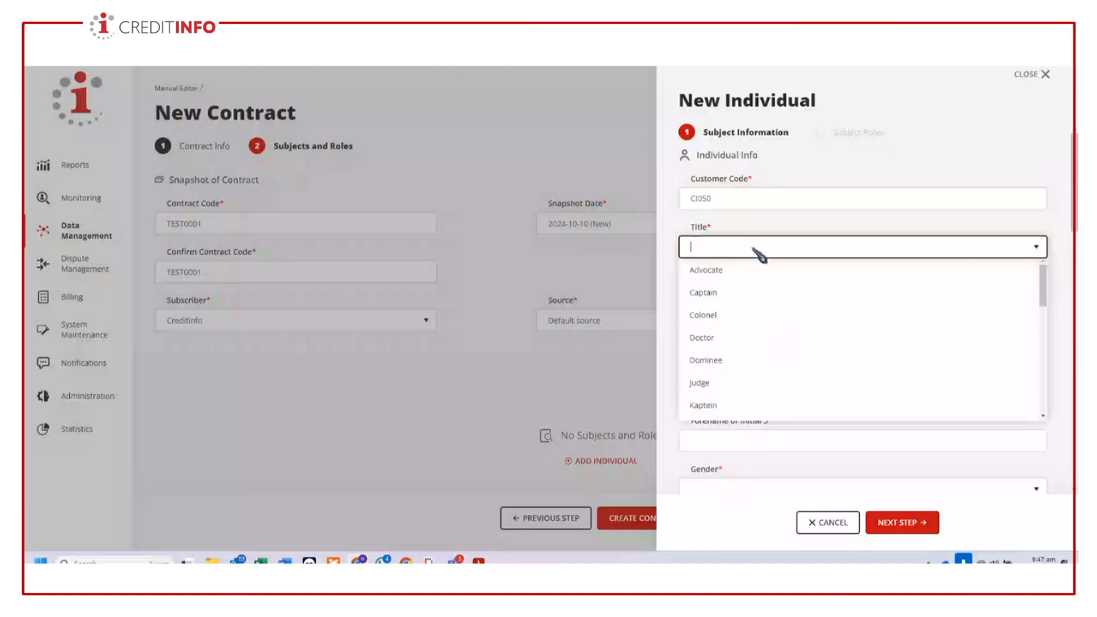
scroll(1050, 315, "down", 2)
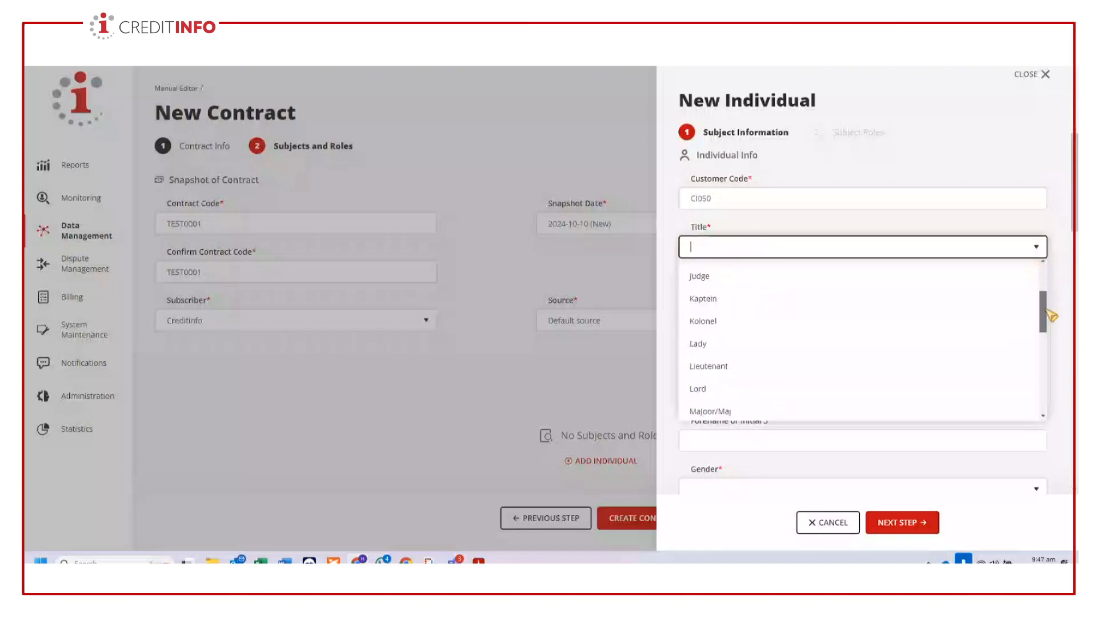
scroll(780, 353, "down", 3)
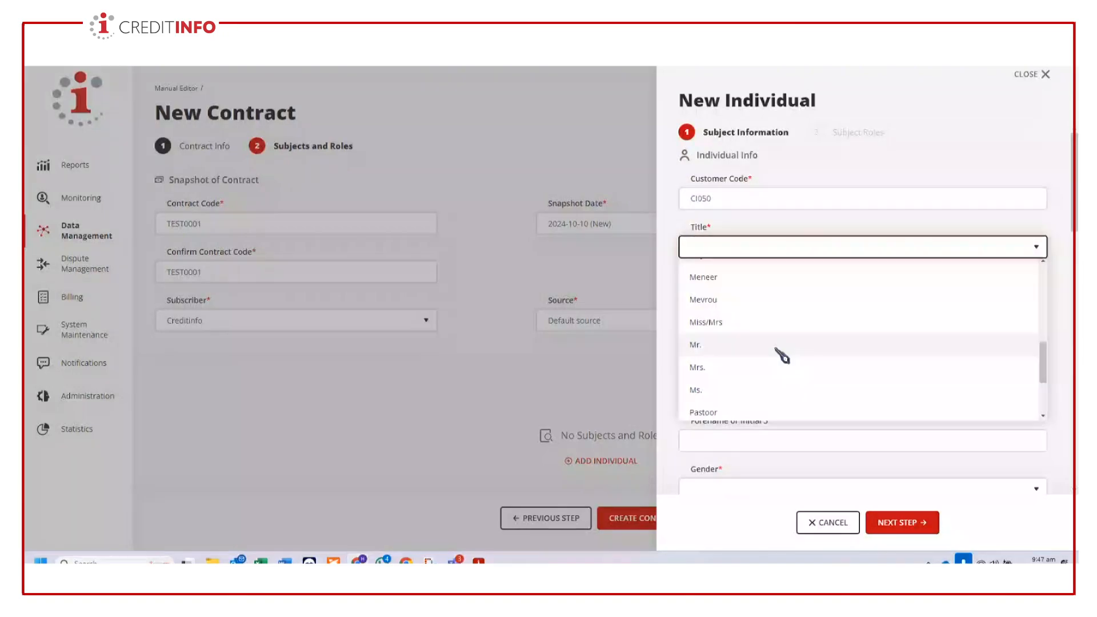
left_click(781, 355)
- Enter the individual's surname and first forename or initial, and set the gender to Male
left_click(780, 292)
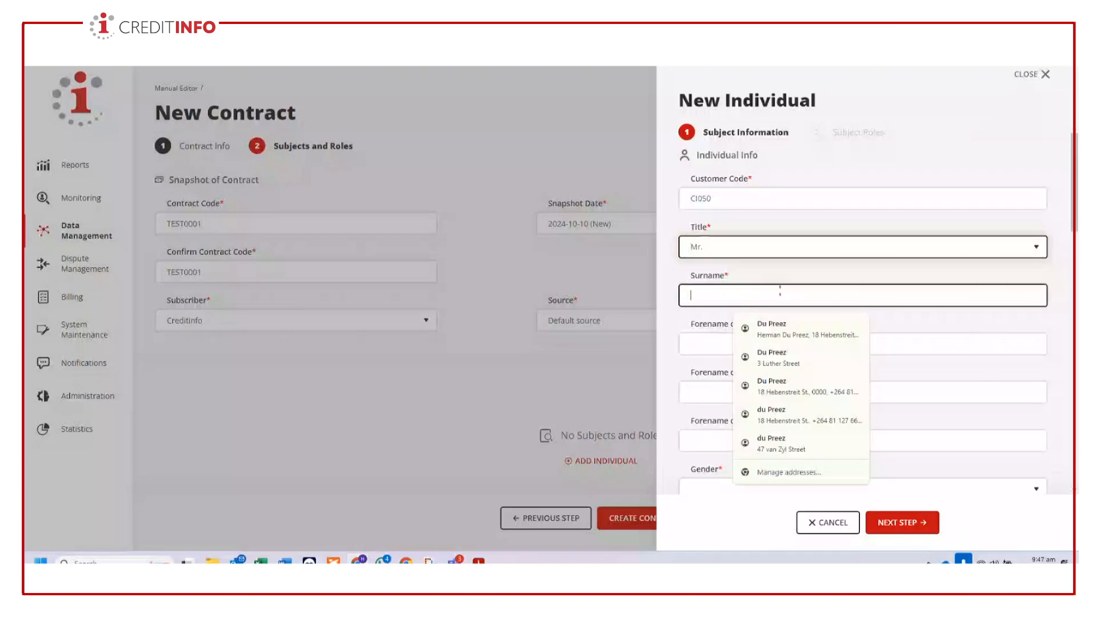
type("goof")
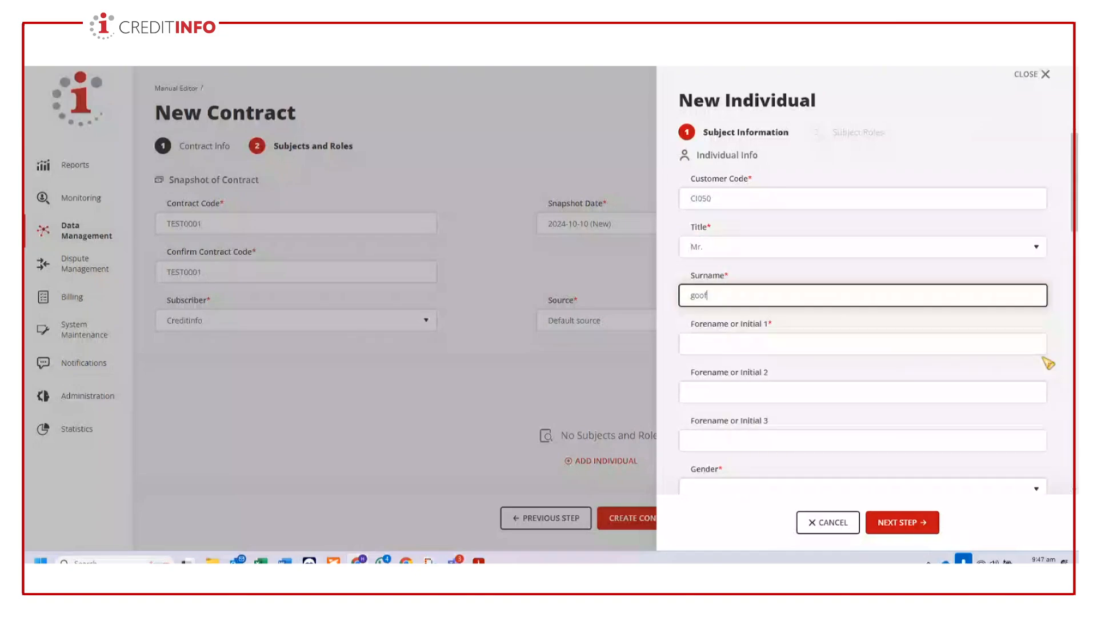
type("y")
left_click(813, 345)
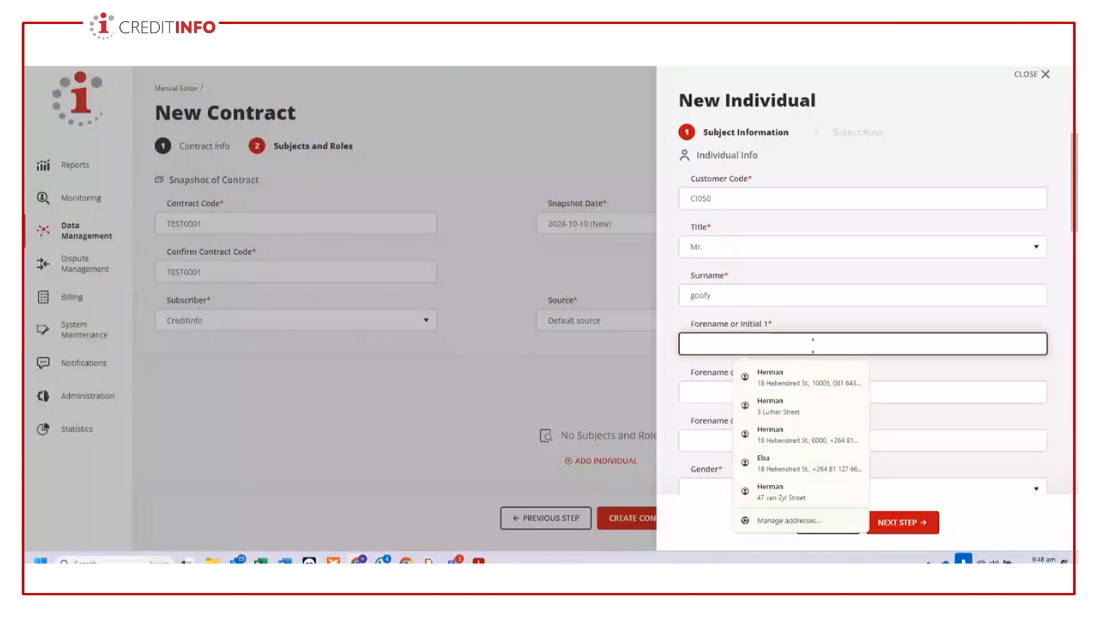
type("H")
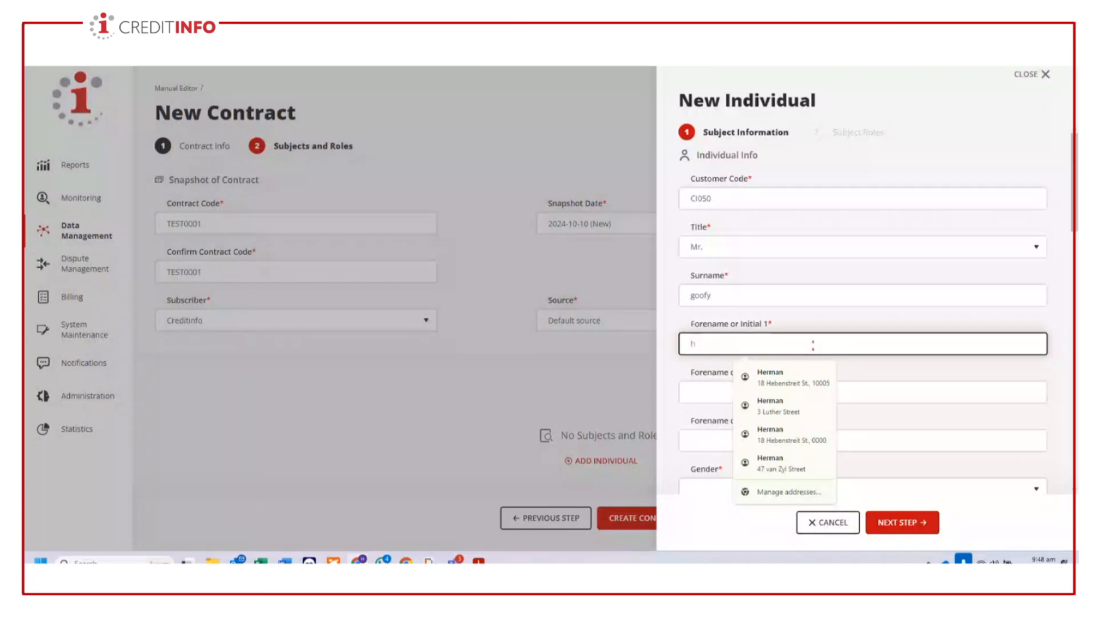
scroll(996, 370, "down", 2)
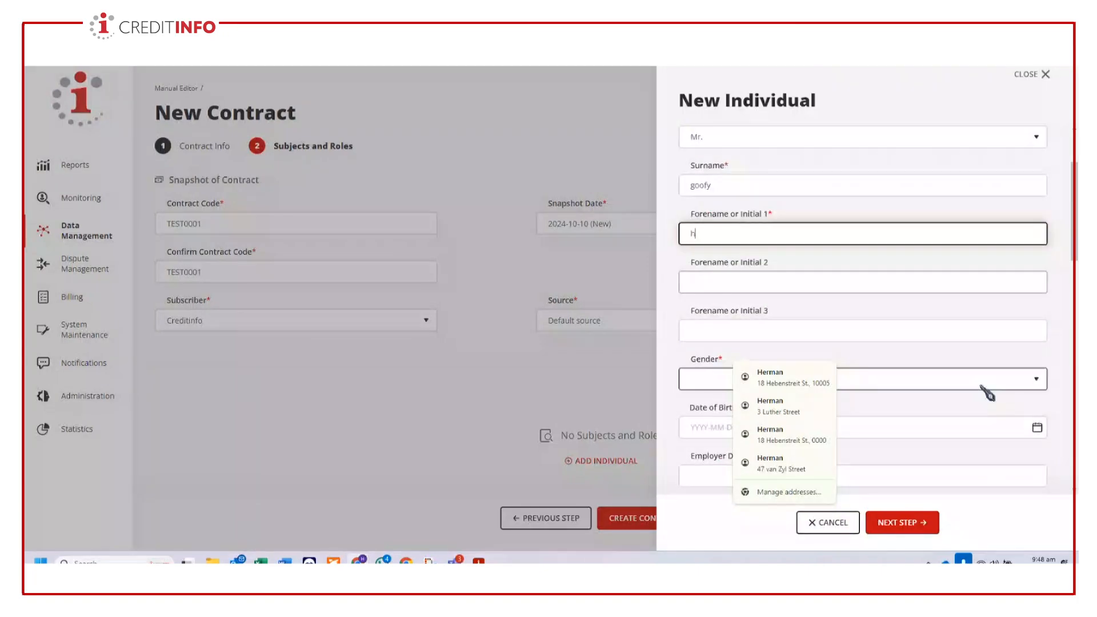
scroll(996, 290, "down", 2)
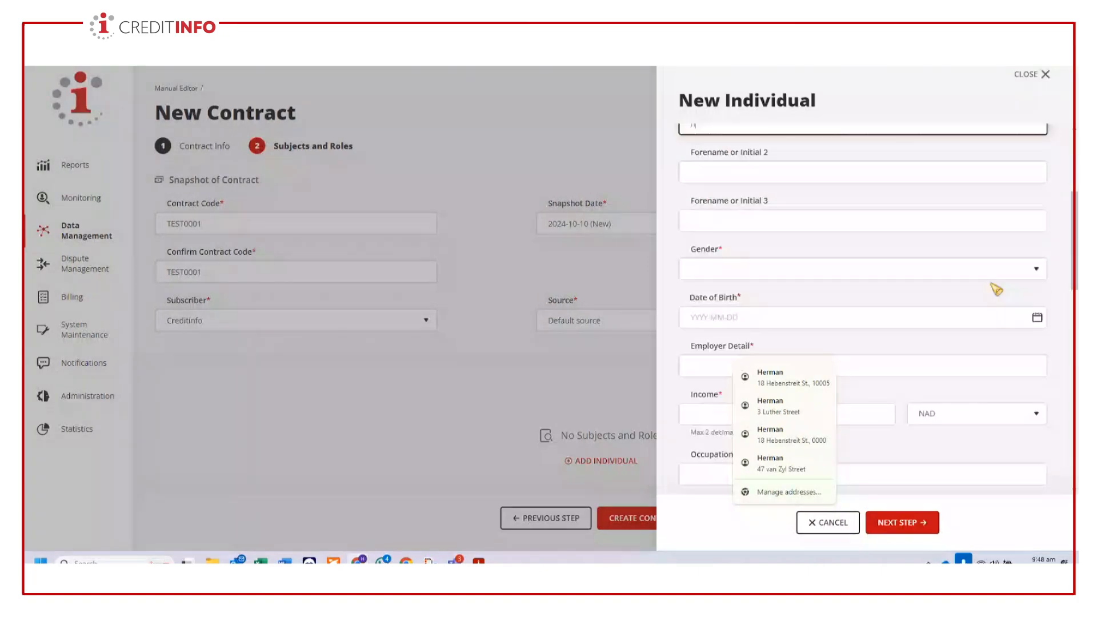
- Enter Creditinfo as the individual's employer detail and an income of 10,000 NAD
left_click(770, 369)
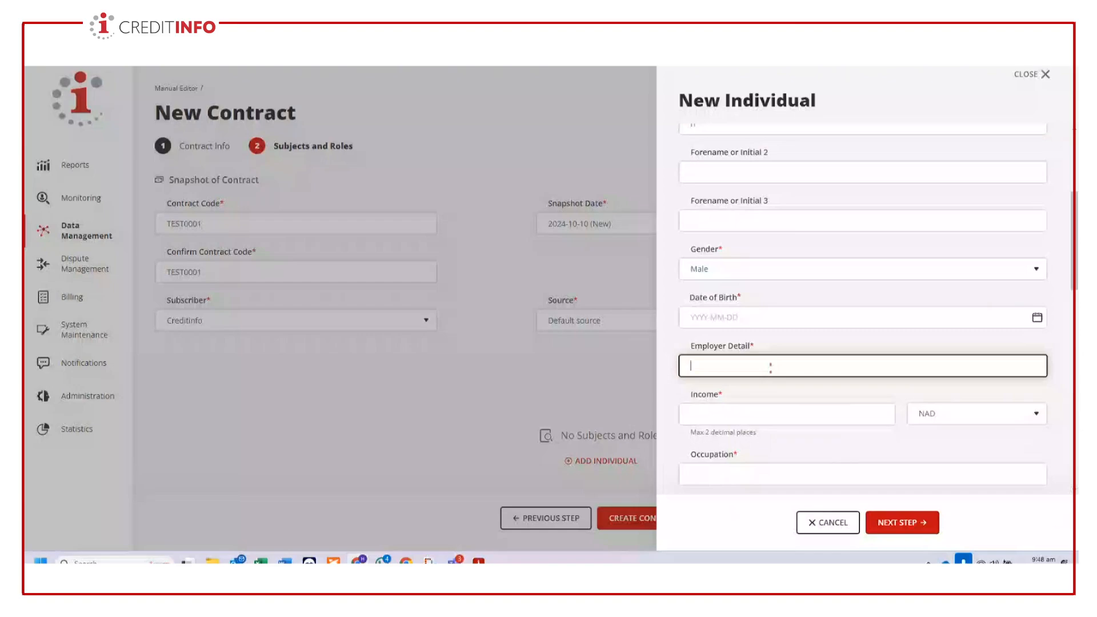
type("CreditInfo")
scroll(771, 369, "down", 3)
left_click(771, 248)
type("10,000")
- Enter Trainer as the individual's occupation and set the income frequency to Monthly
left_click(771, 309)
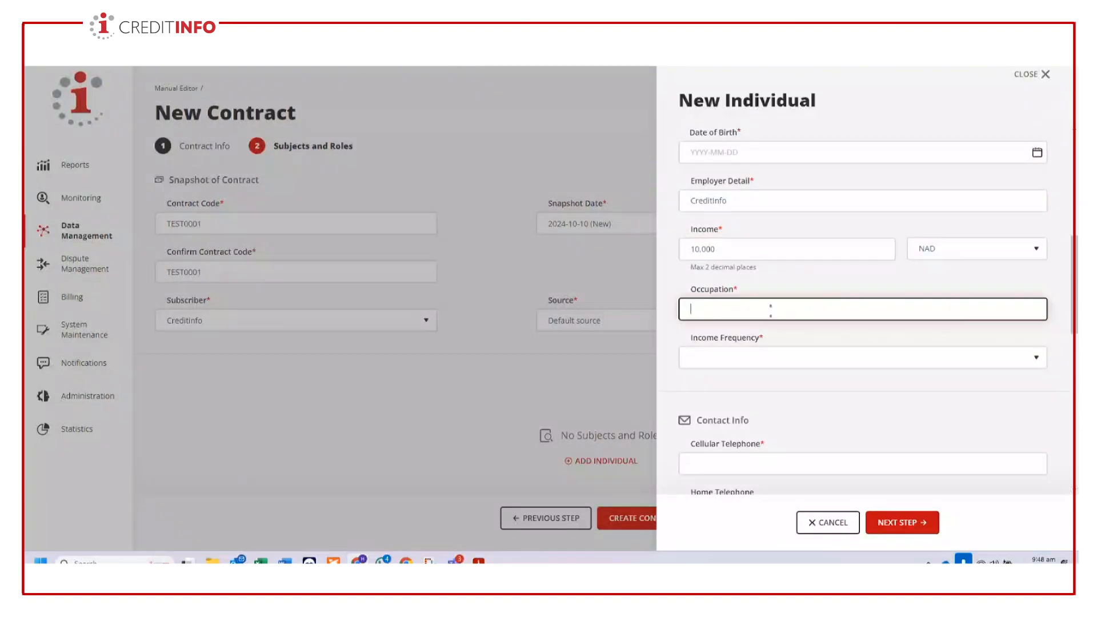
type("Traione")
key("BackSpace")
key("BackSpace")
key("BackSpace")
type("ner")
left_click(819, 360)
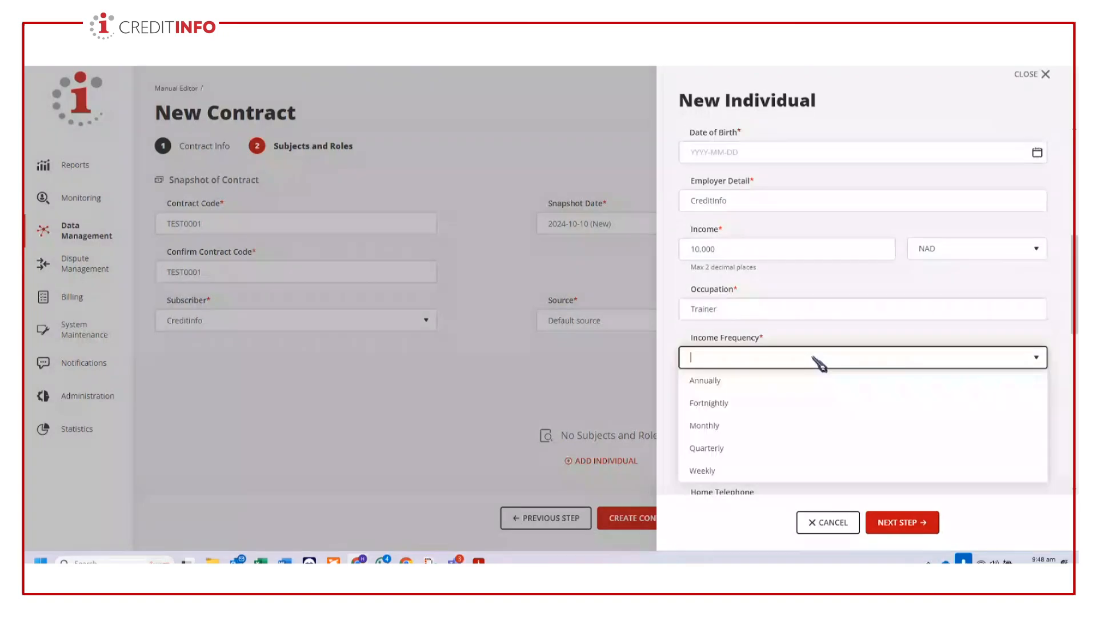
left_click(735, 426)
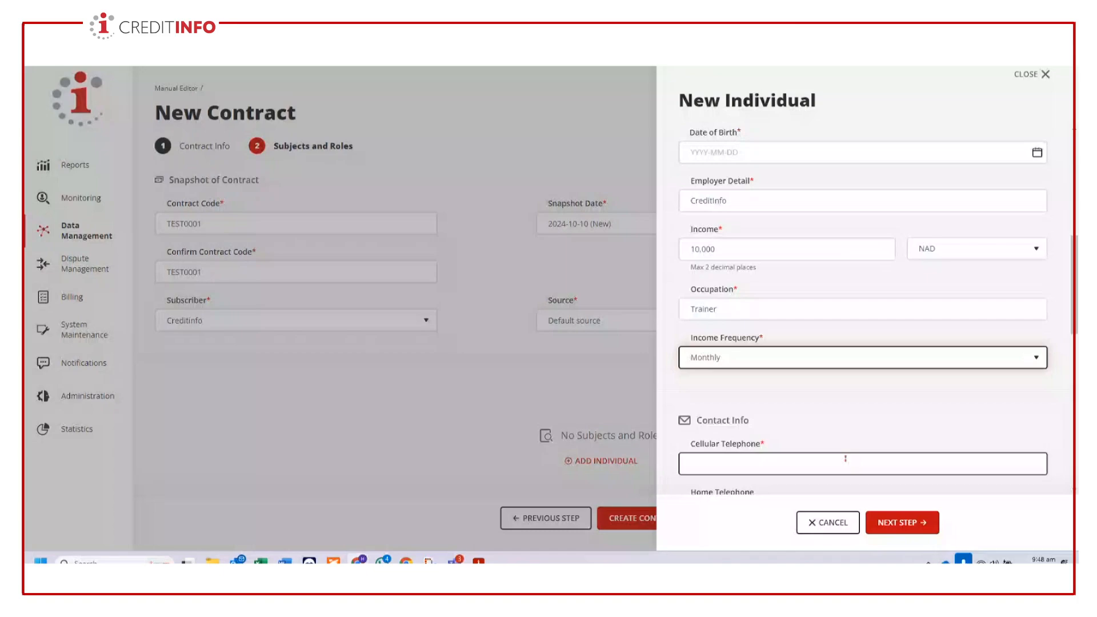
- Enter the individual's cellular telephone number in the contact info
scroll(845, 458, "down", 2)
left_click(760, 357)
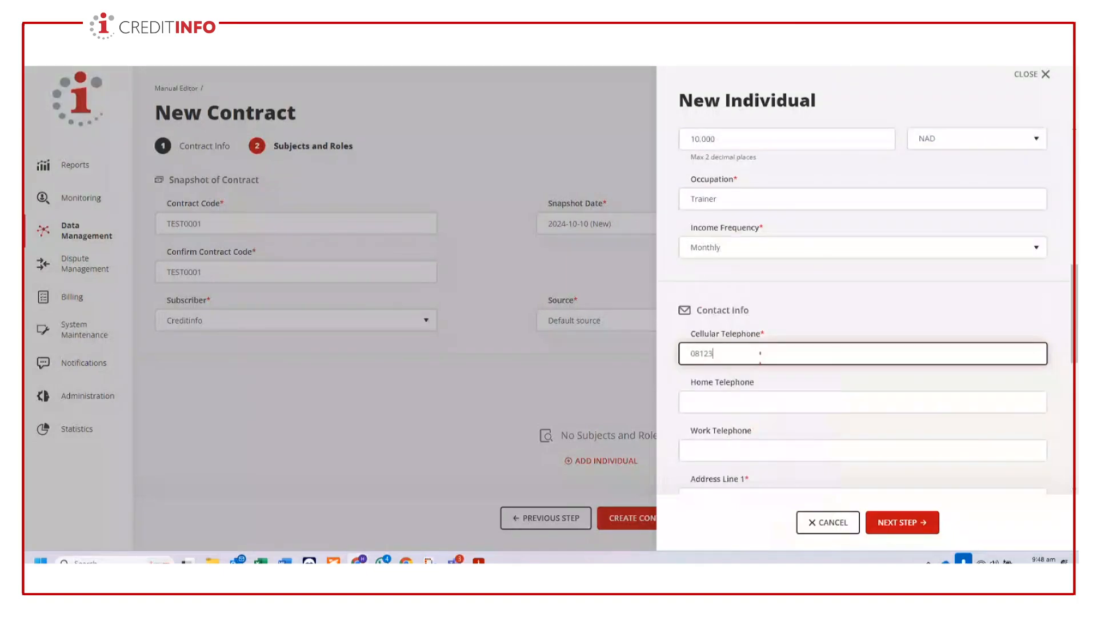
- Enter the individual's street address in Address Line 1
scroll(856, 354, "down", 3)
left_click(826, 337)
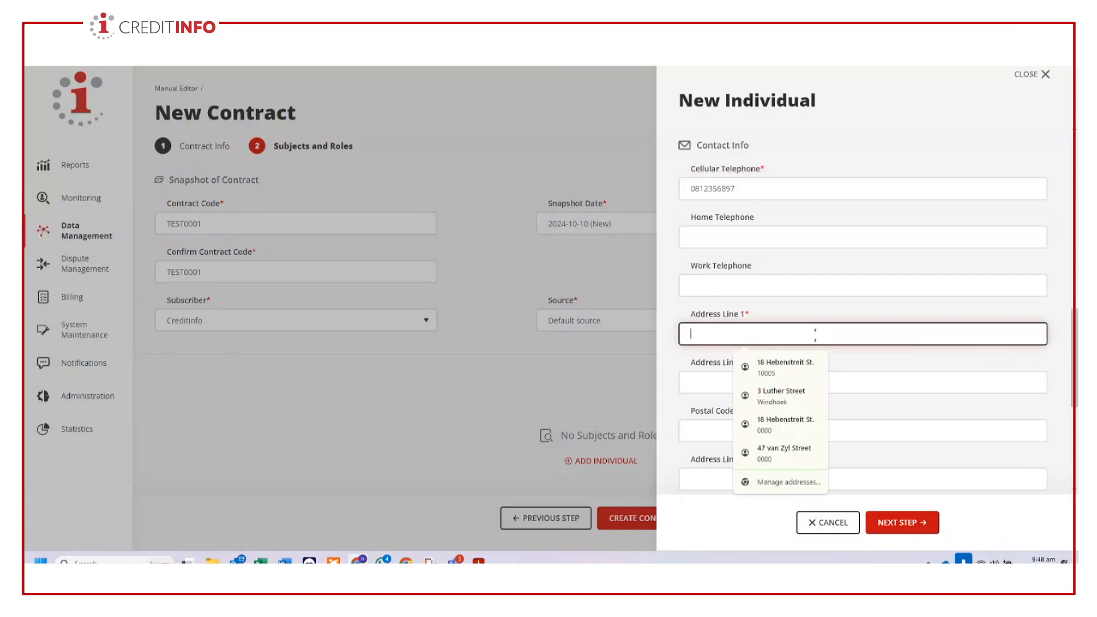
left_click(927, 298)
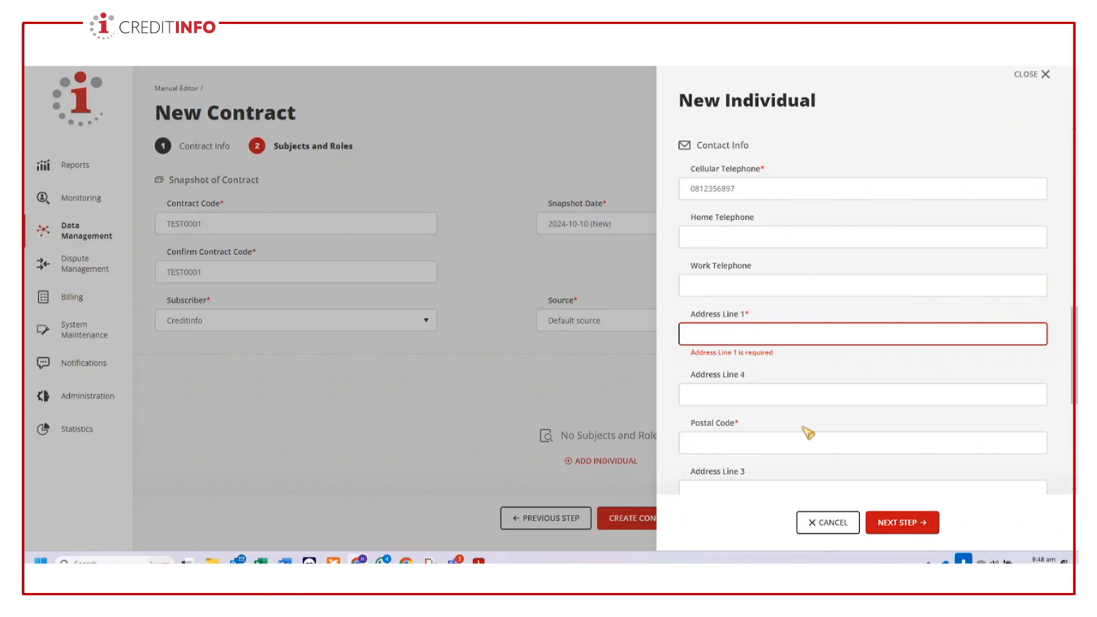
left_click(773, 335)
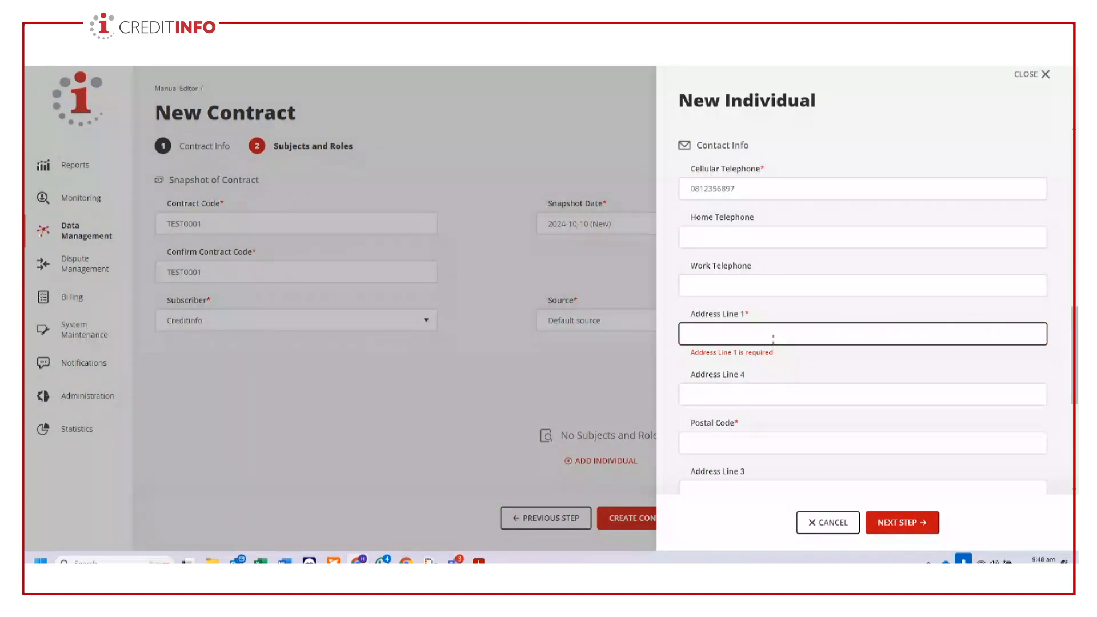
left_click(773, 338)
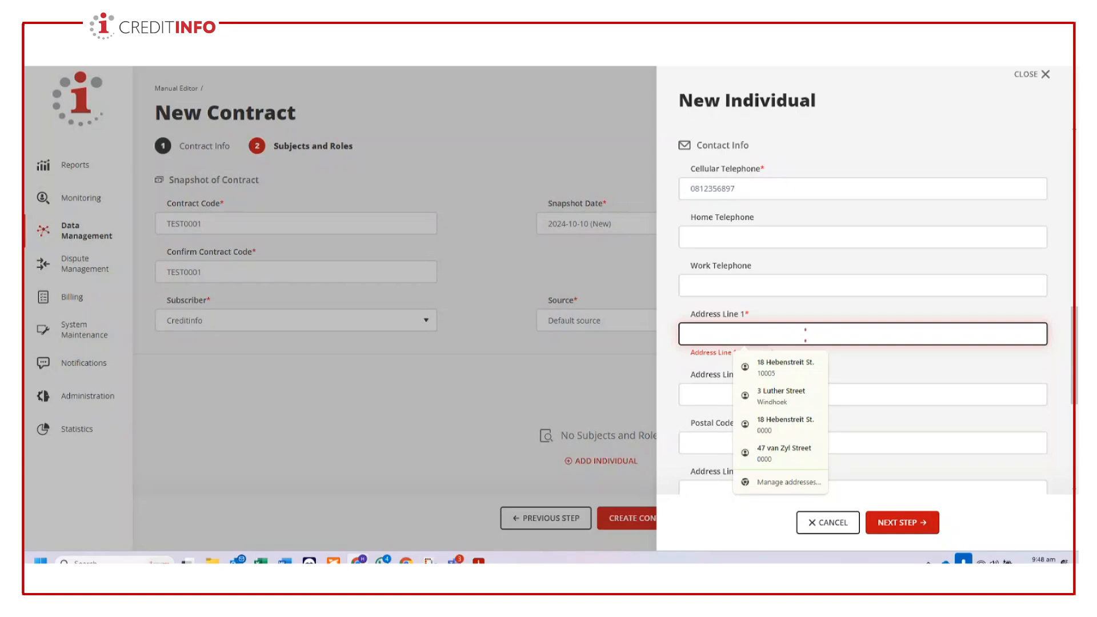
type("123 Numbers")
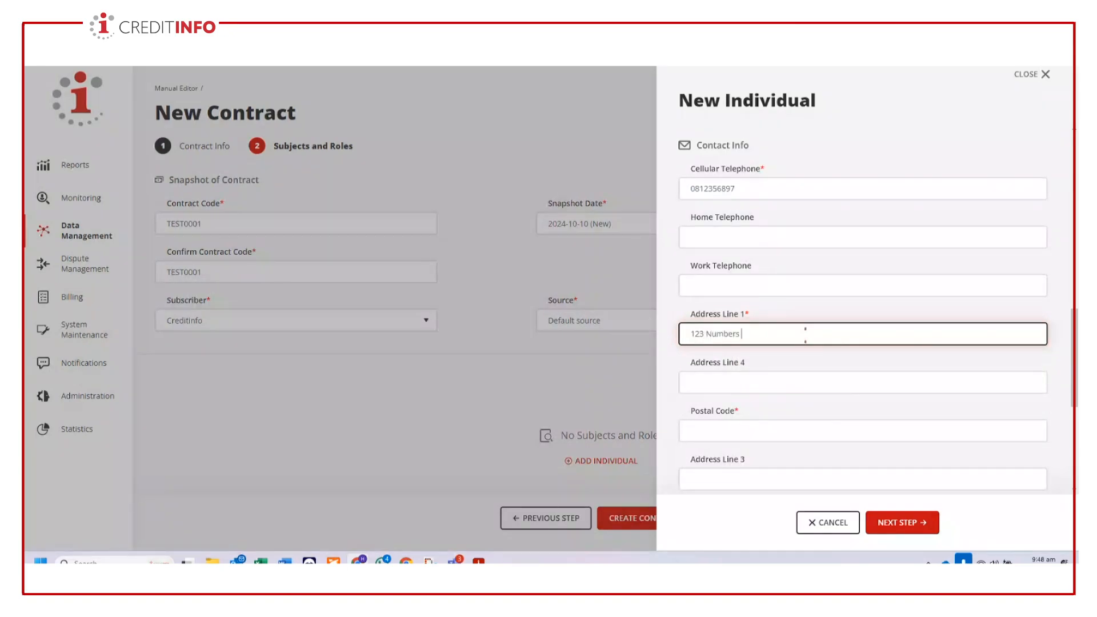
type(" street")
- Enter the individual's postal code and fill in the city in Address Line 2
scroll(731, 323, "down", 2)
left_click(731, 320)
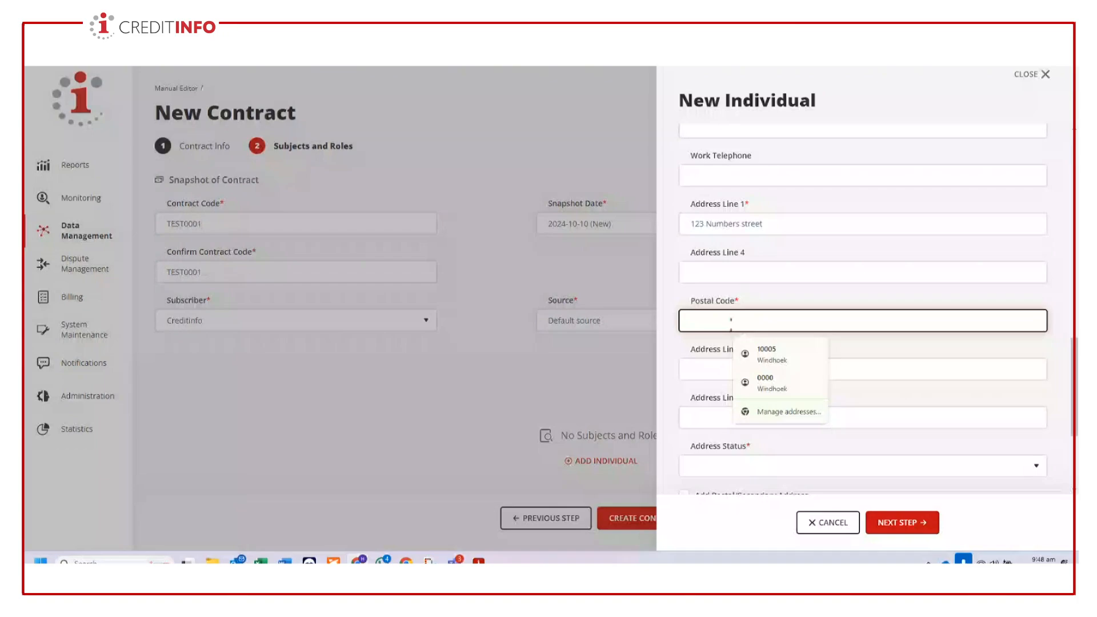
type("10500")
scroll(829, 332, "down", 1)
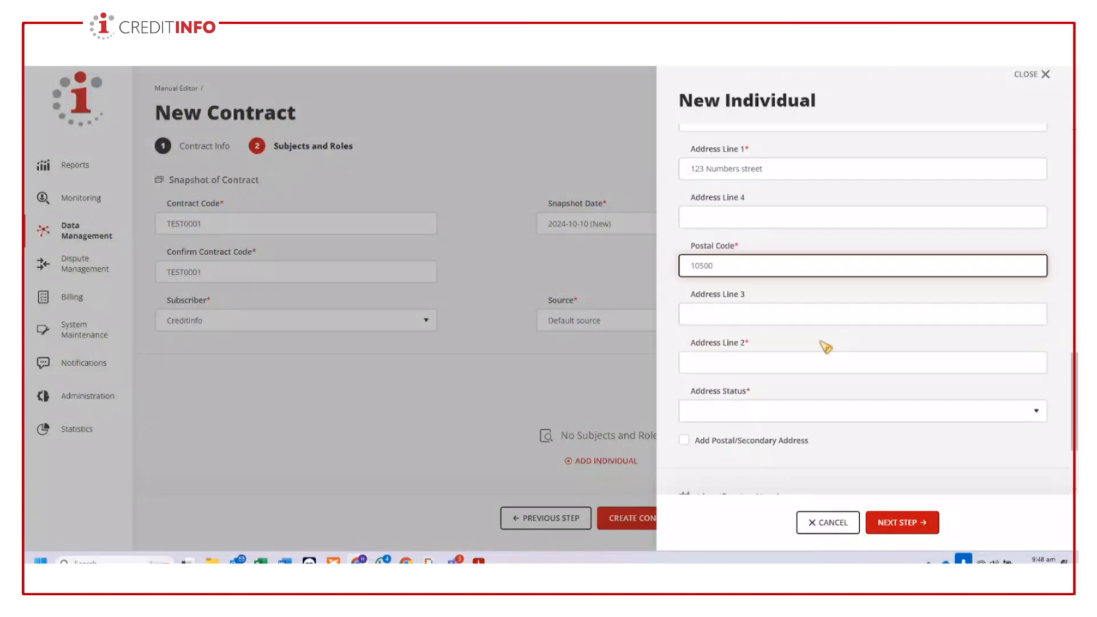
left_click(767, 362)
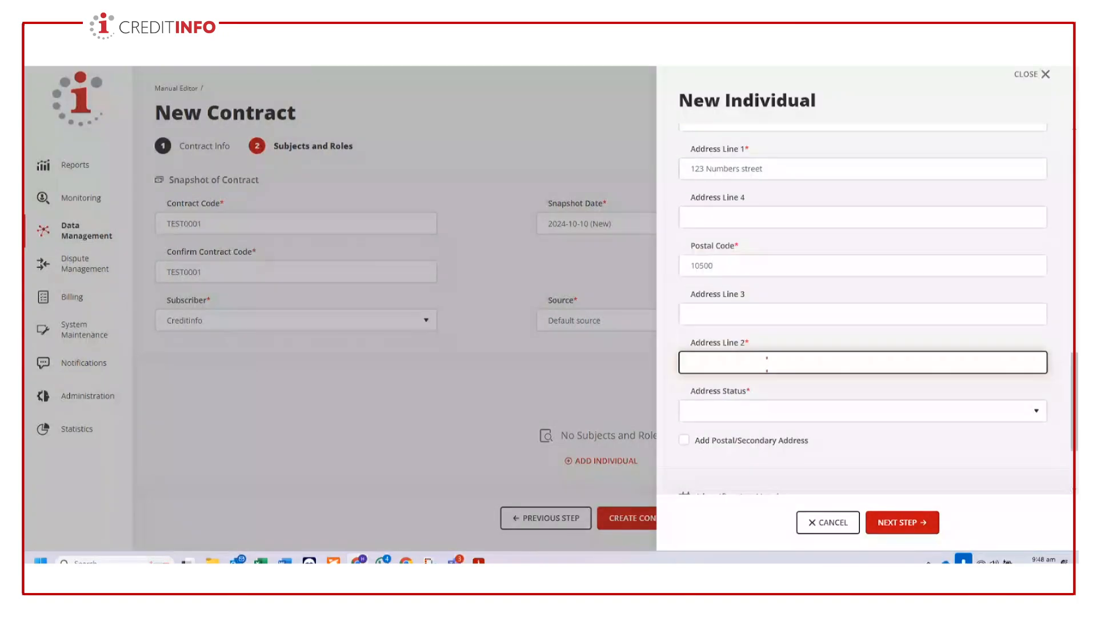
type("Windhoek")
- Set the individual's address status to Rented
scroll(877, 406, "down", 2)
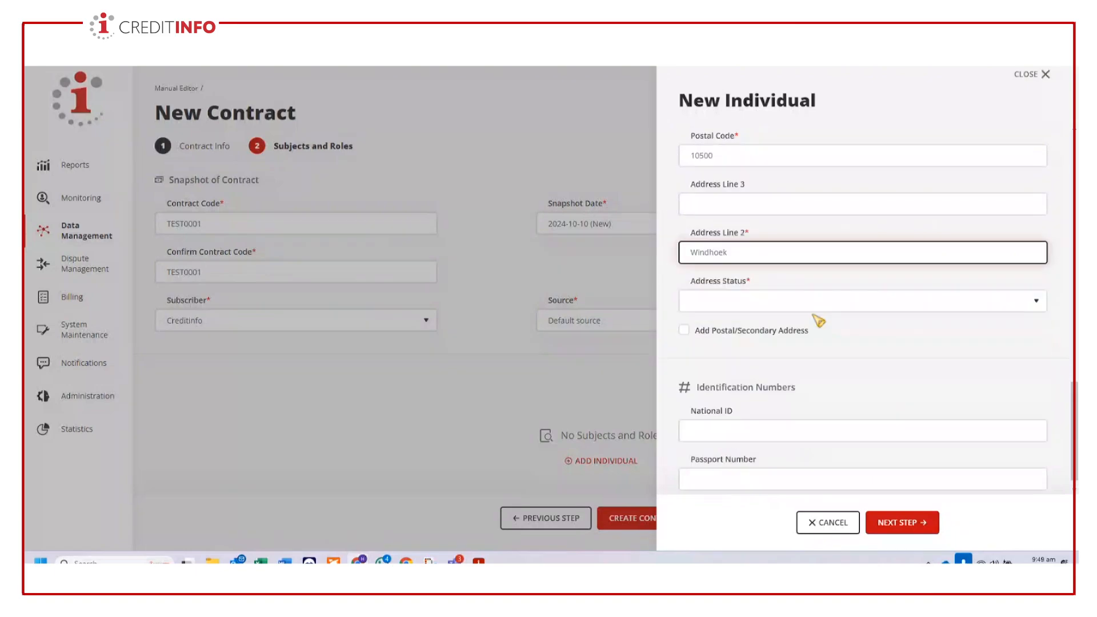
left_click(825, 308)
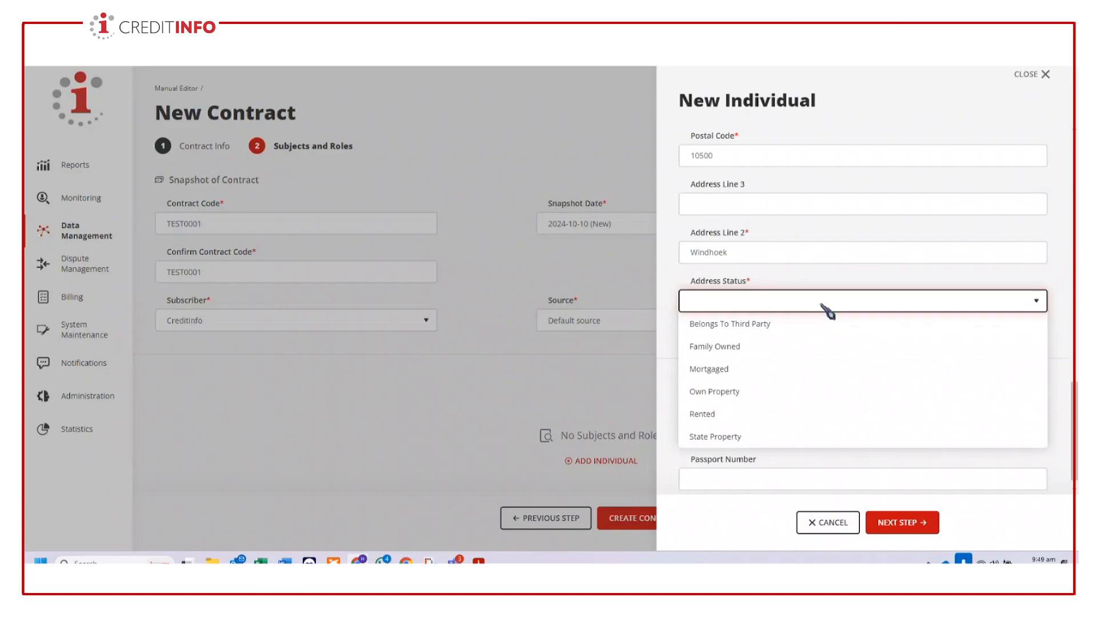
left_click(888, 414)
- Enter the individual's National ID number in the identification numbers
scroll(918, 464, "down", 1)
left_click(768, 409)
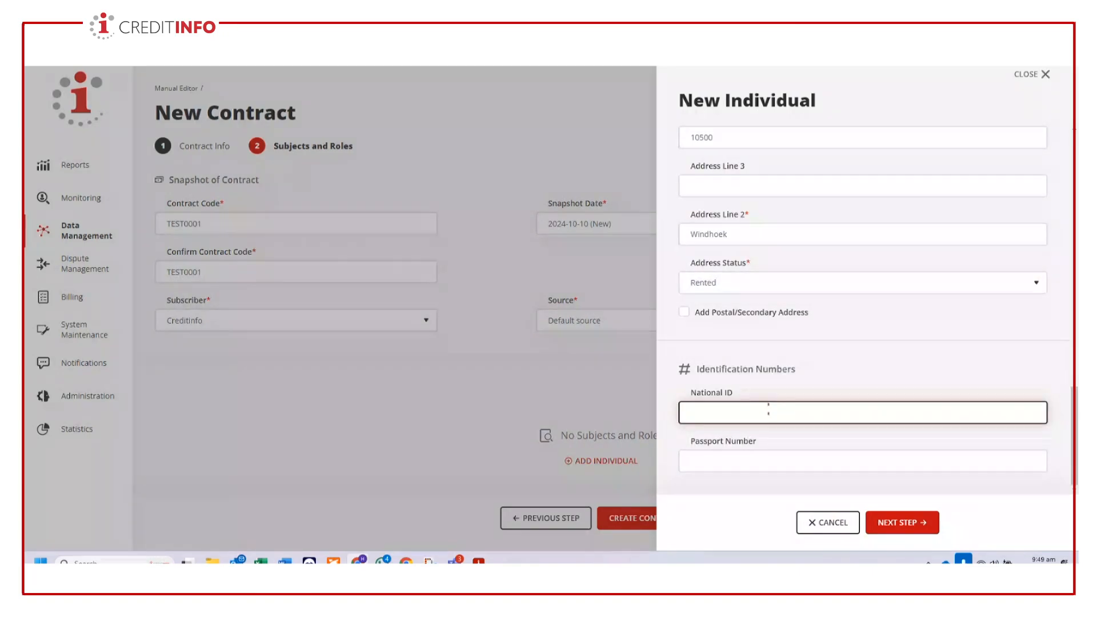
- Review the entered subject information and try to proceed to the individual's subject roles
scroll(840, 389, "up", 8)
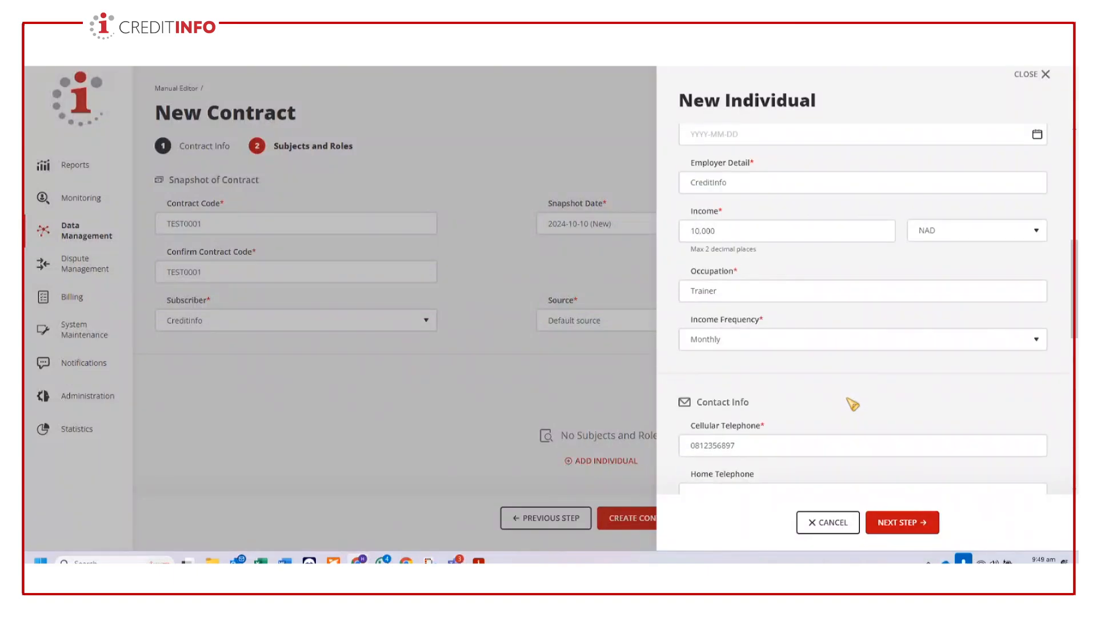
scroll(850, 401, "up", 5)
scroll(846, 397, "up", 3)
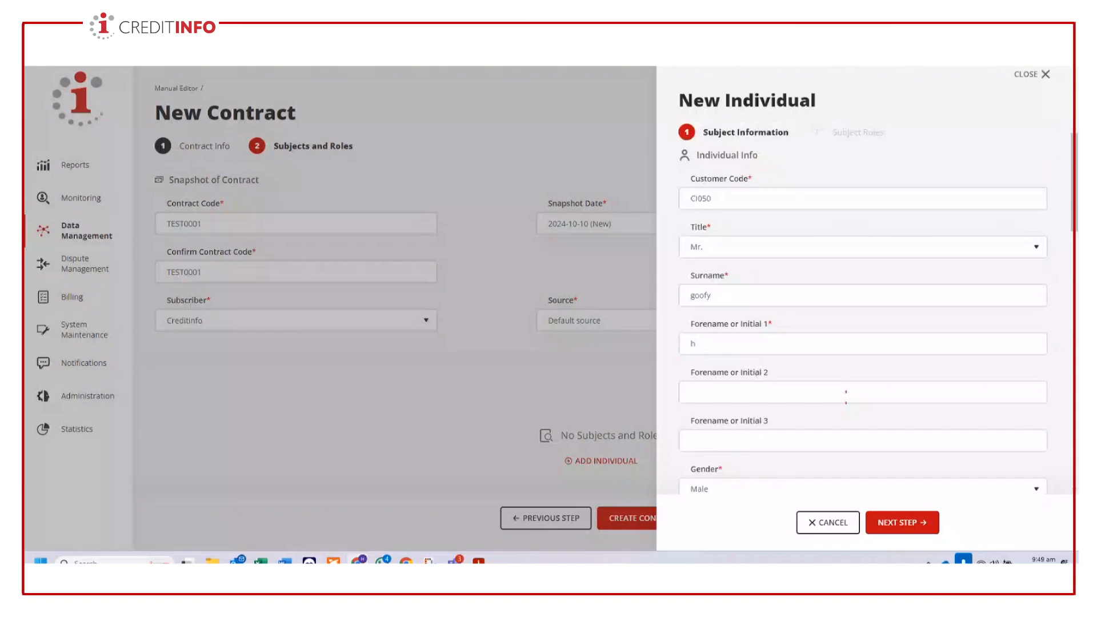
scroll(845, 397, "down", 15)
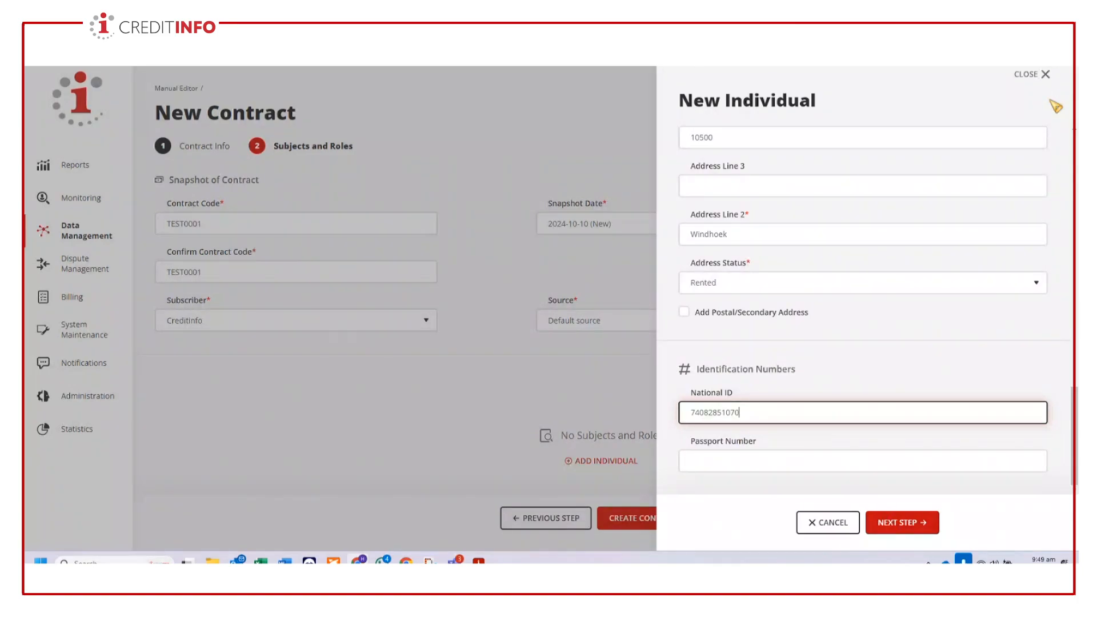
left_click(903, 528)
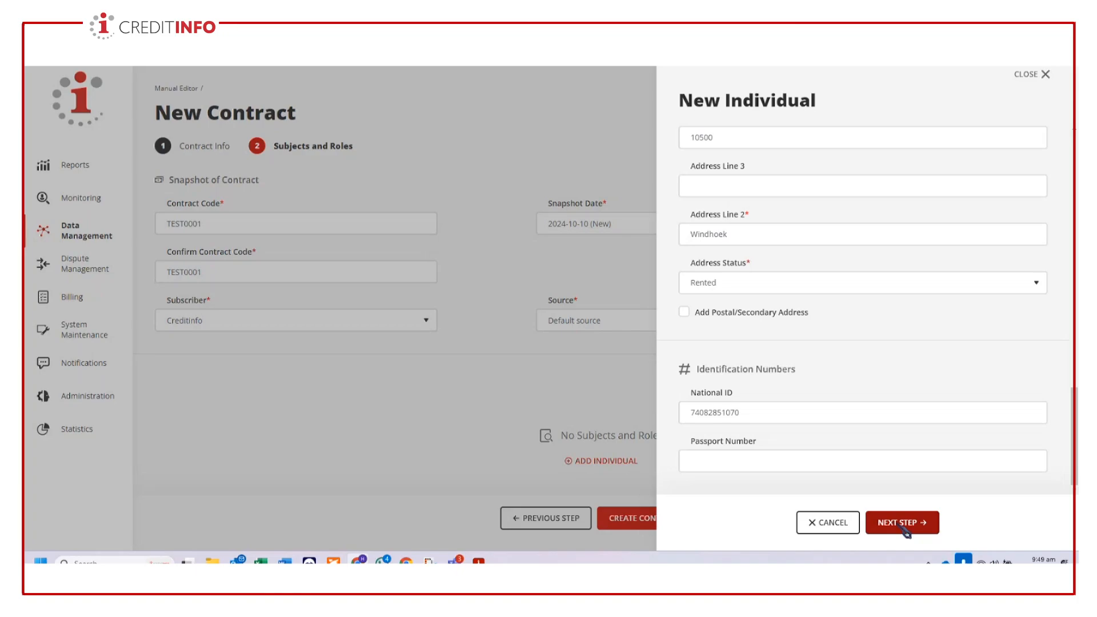
- Fill in the individual's date of birth by choosing the year, month and day from the calendar
scroll(919, 353, "up", 14)
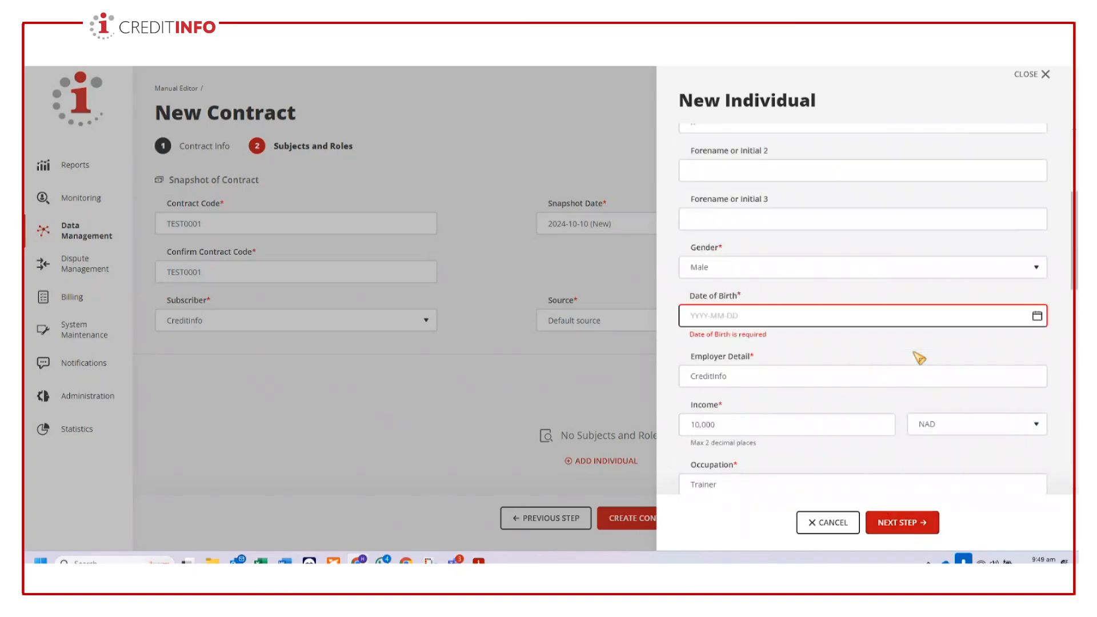
scroll(918, 355, "down", 2)
left_click(780, 339)
left_click(781, 341)
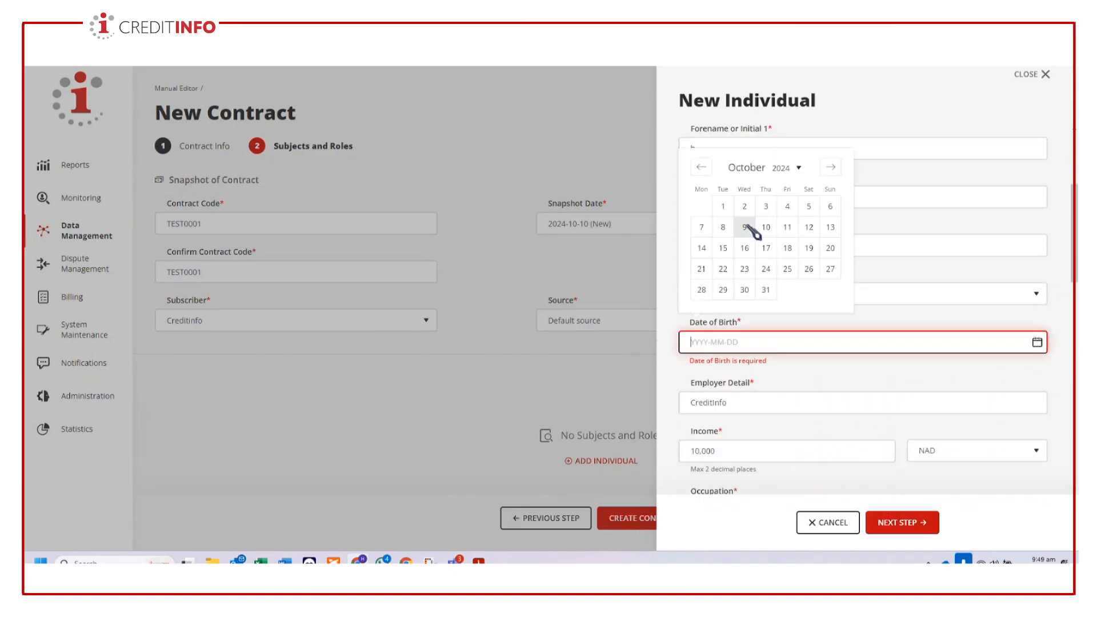
left_click(788, 168)
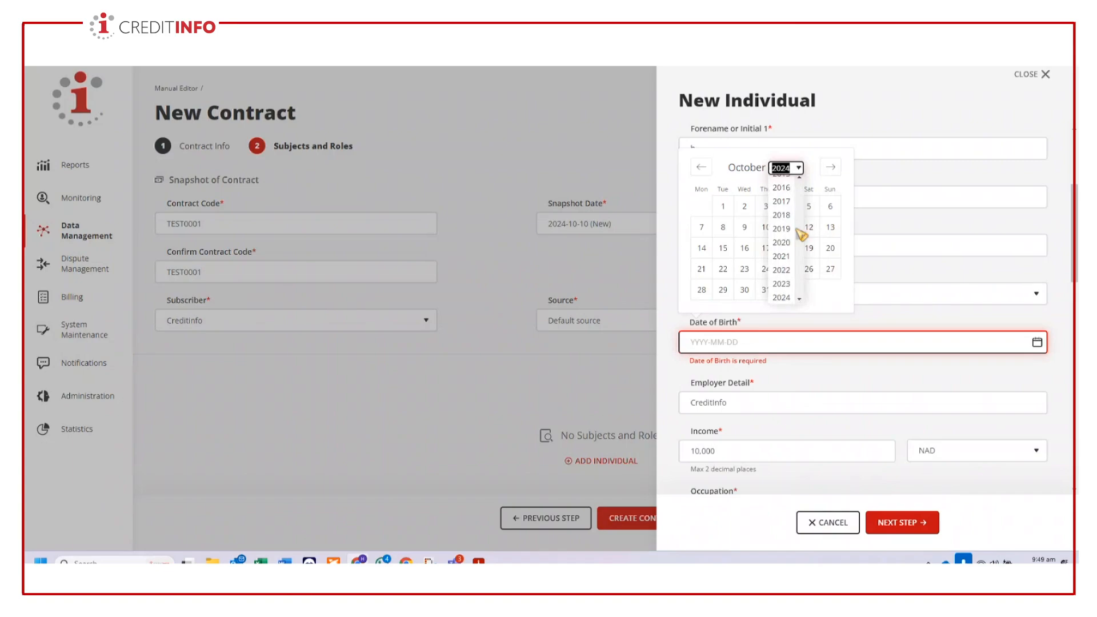
scroll(785, 240, "up", 10)
scroll(791, 240, "up", 5)
scroll(790, 240, "up", 3)
left_click(789, 272)
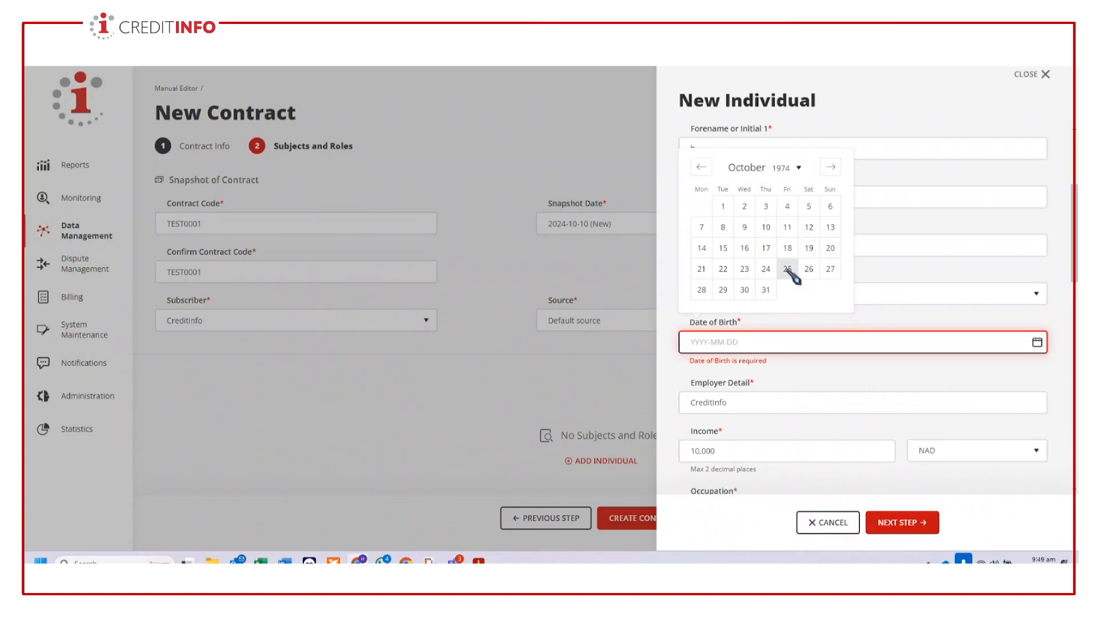
left_click(702, 167)
left_click(701, 148)
left_click(745, 264)
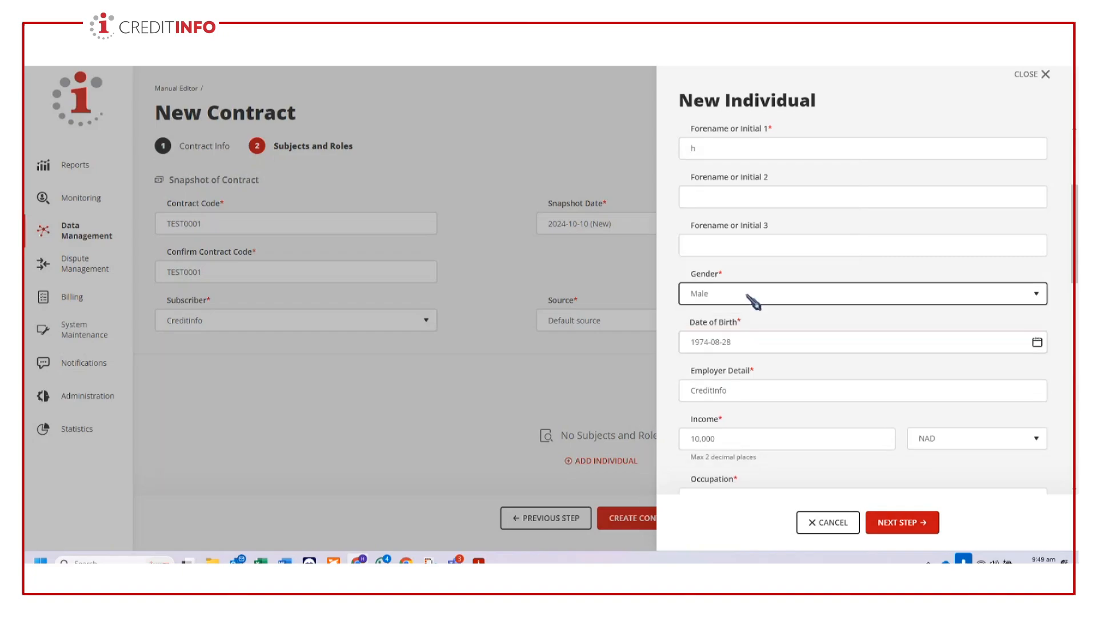
- Proceed to the individual's subject roles and set the role of customer to Main Debtor, Main Applicant
left_click(908, 522)
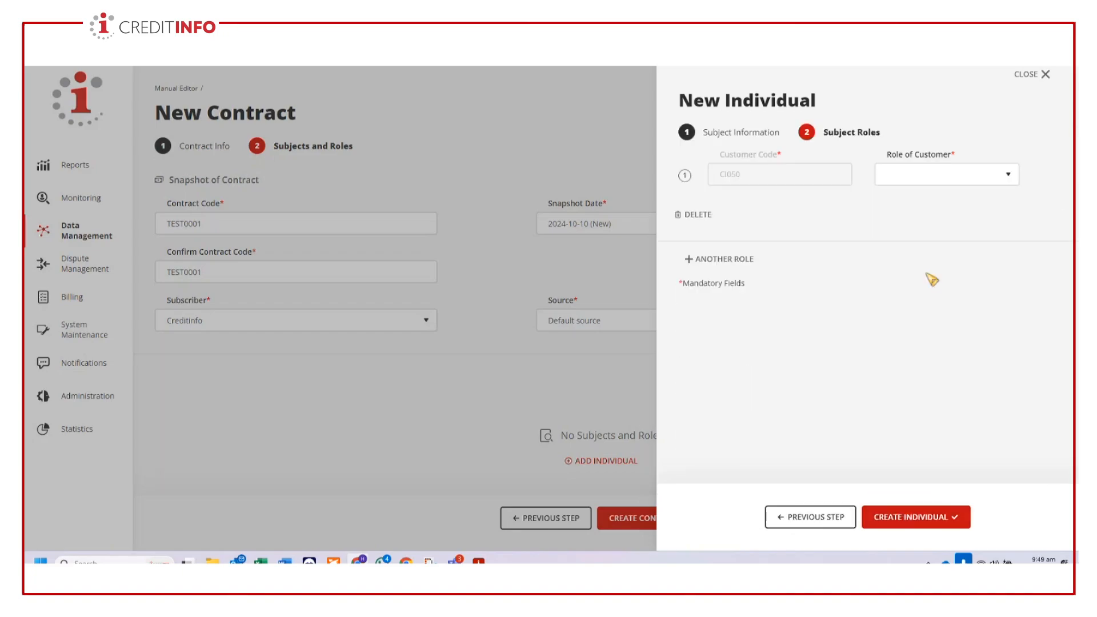
left_click(1005, 179)
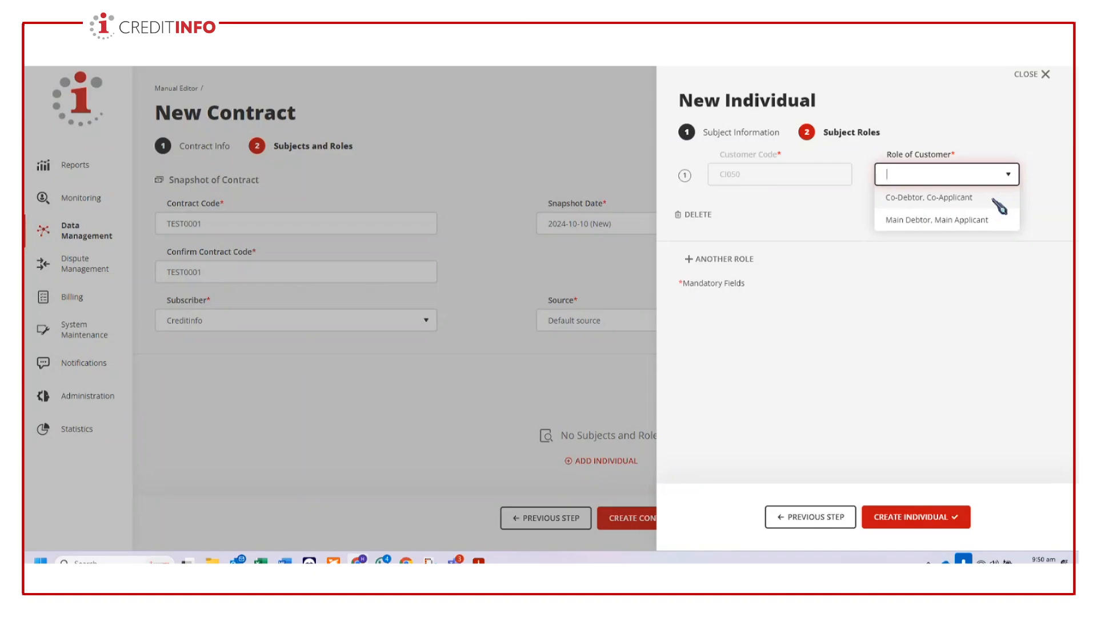
left_click(953, 222)
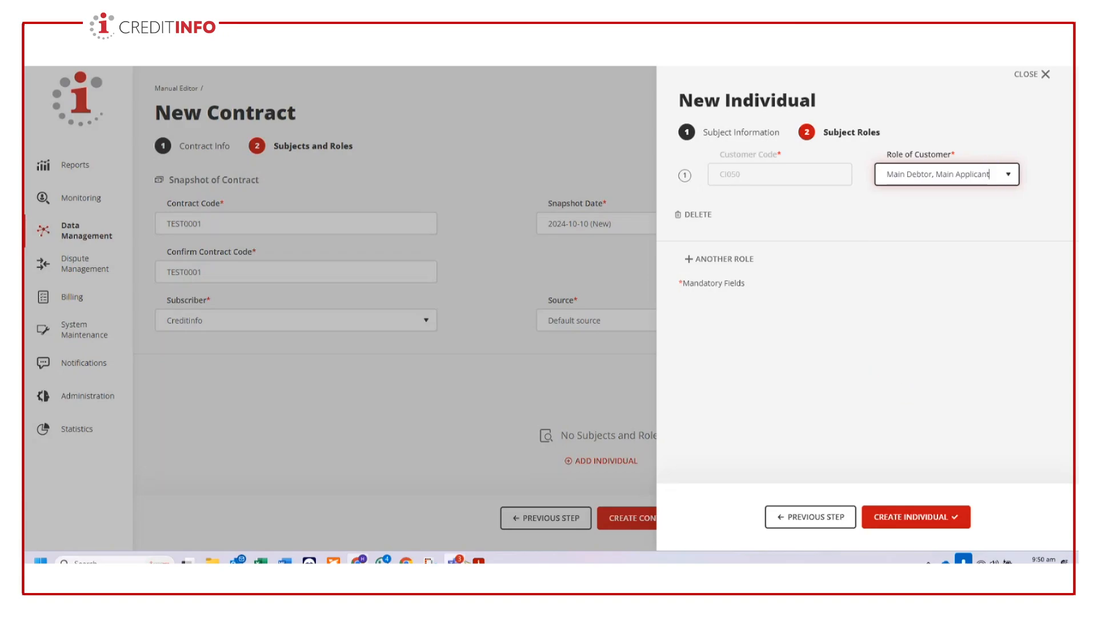
- Switch to the Microsoft Teams meeting, admit the participant waiting in the lobby, and return to the new individual form
mouse_move(449, 557)
left_click(430, 503)
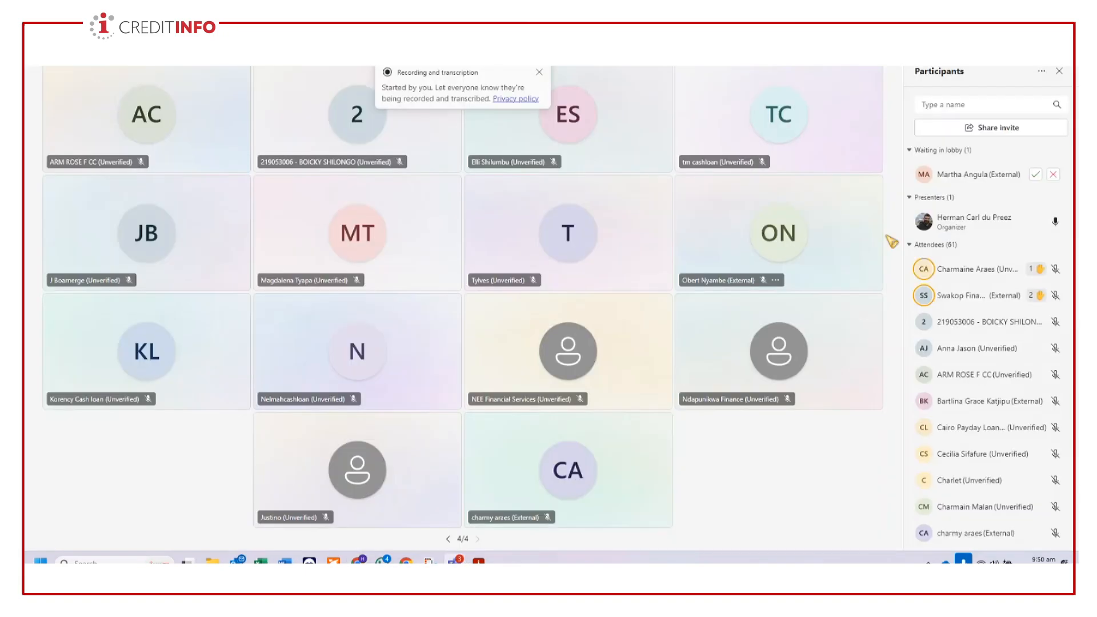
left_click(1040, 177)
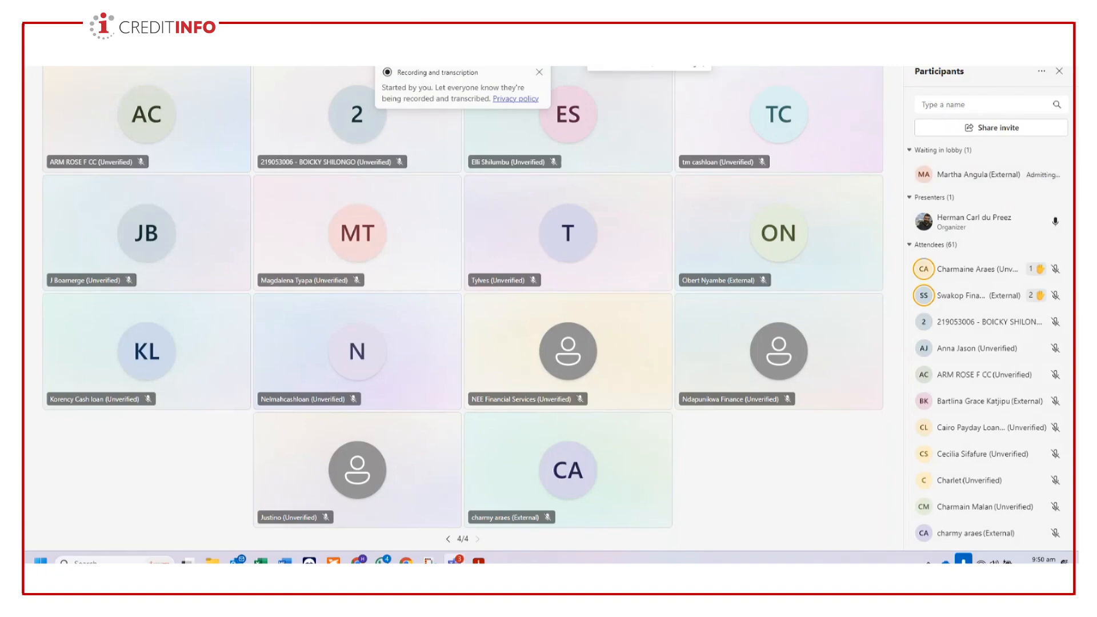
key("alt+Tab")
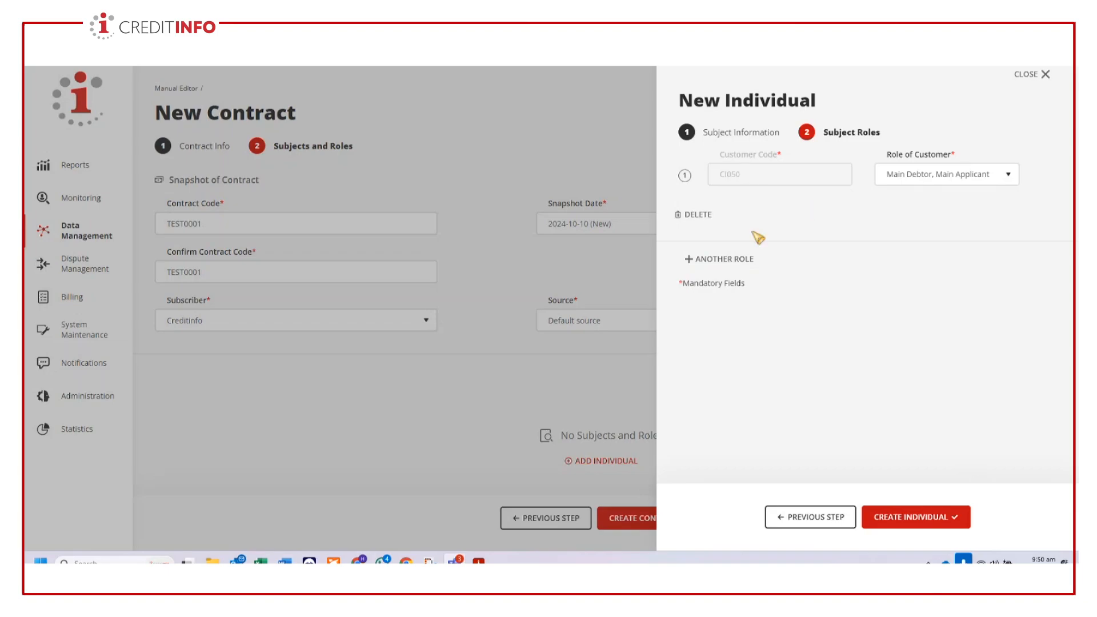
- Create the individual as the contract's subject and create the contract TEST0001
left_click(913, 520)
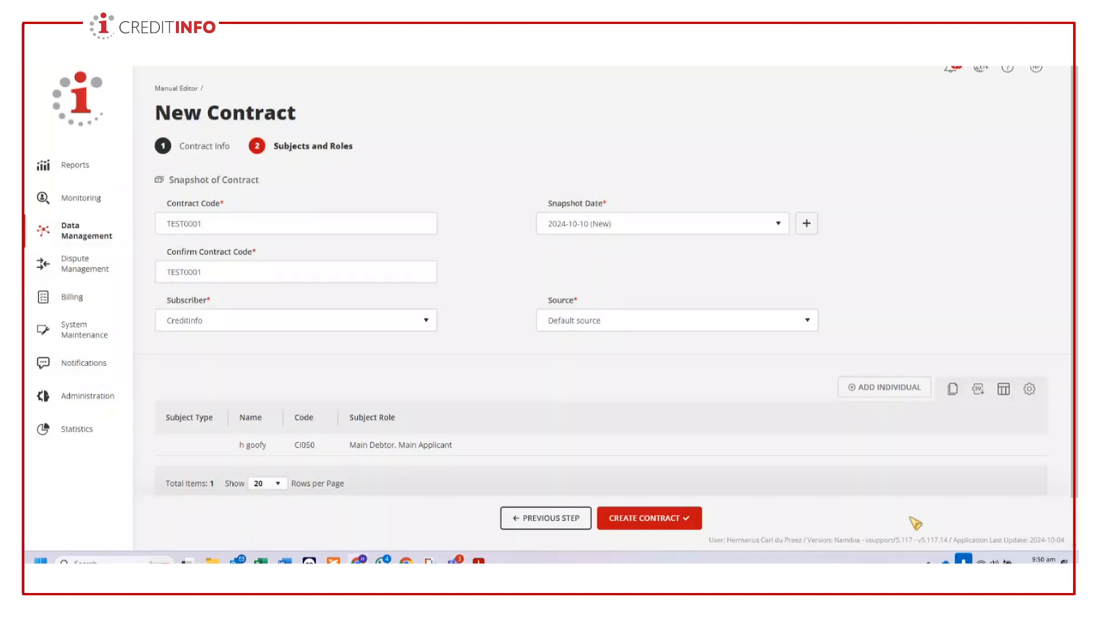
left_click(307, 269)
left_click(666, 525)
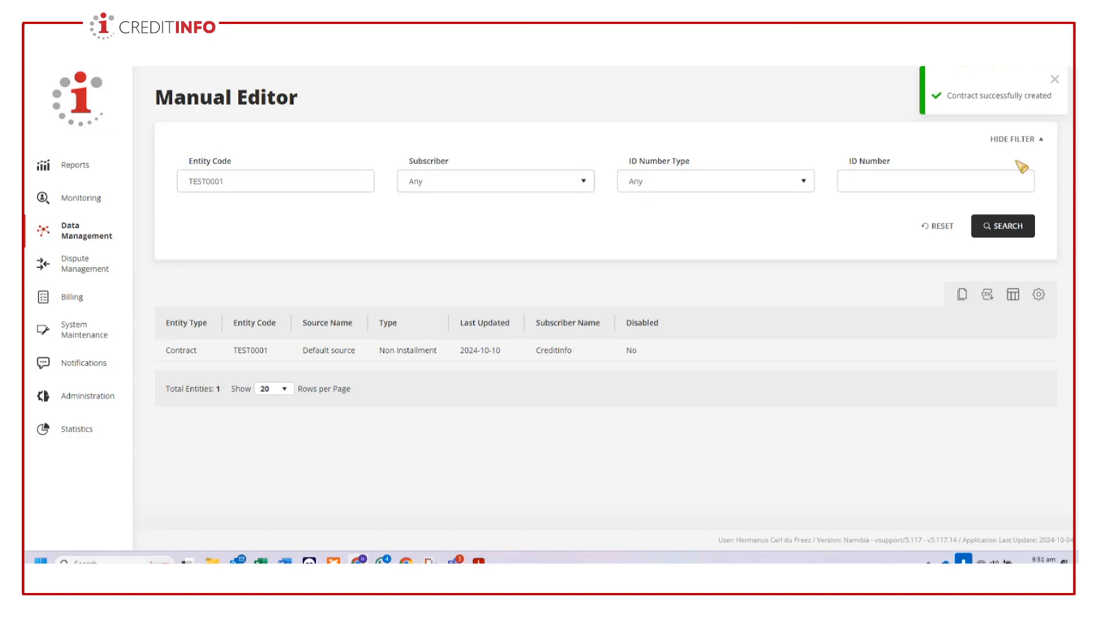
- Check the chat and the previous page of participants in the Microsoft Teams meeting, and return to the Manual Editor
mouse_move(455, 562)
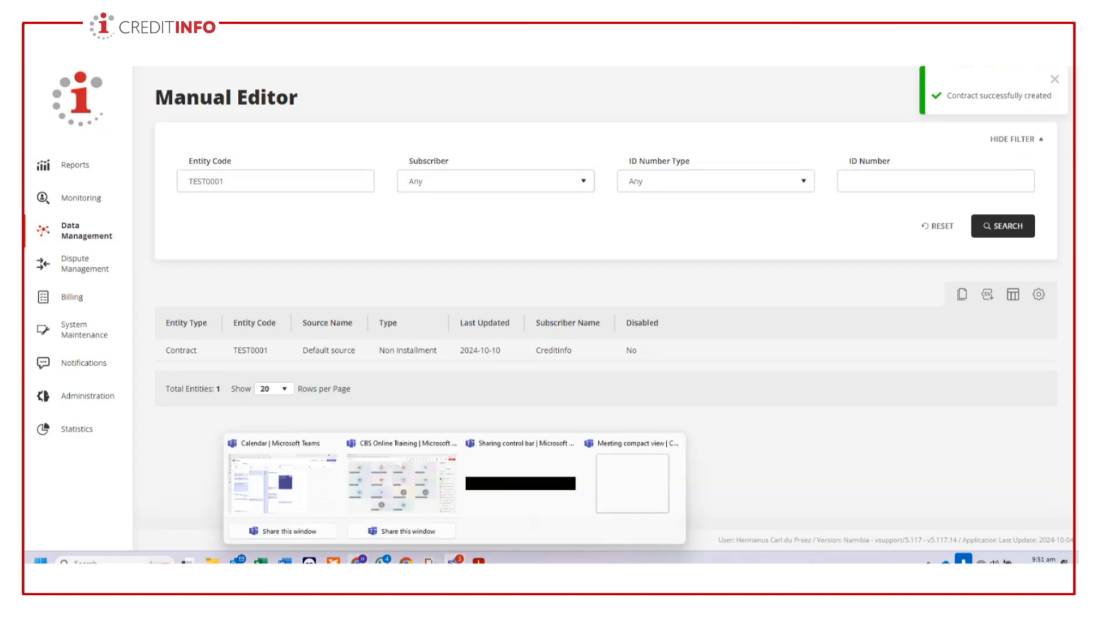
left_click(390, 490)
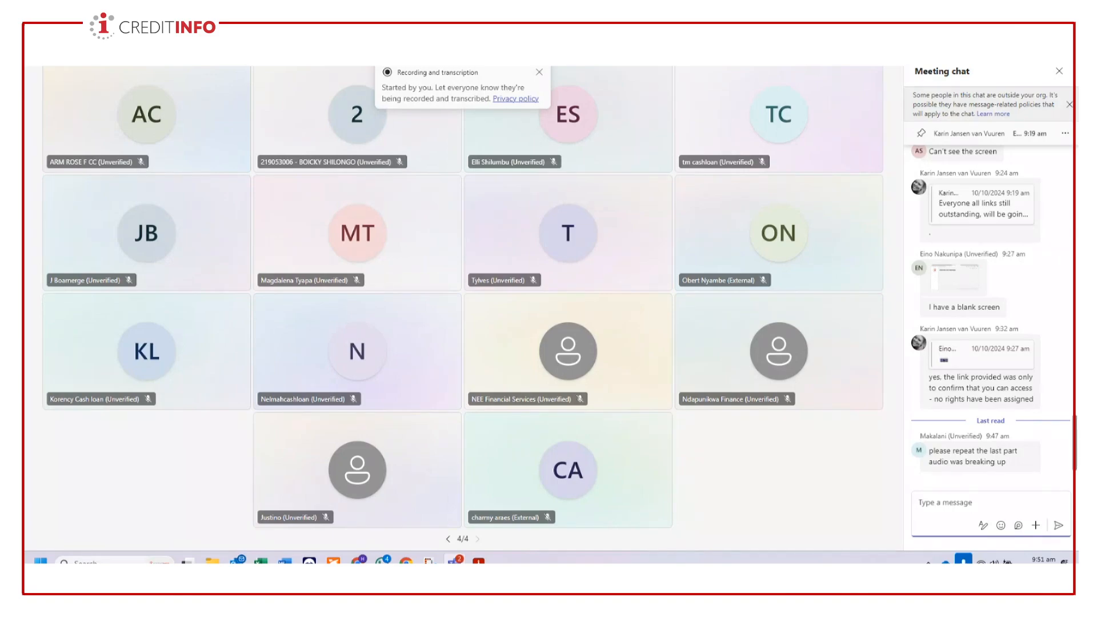
left_click(449, 540)
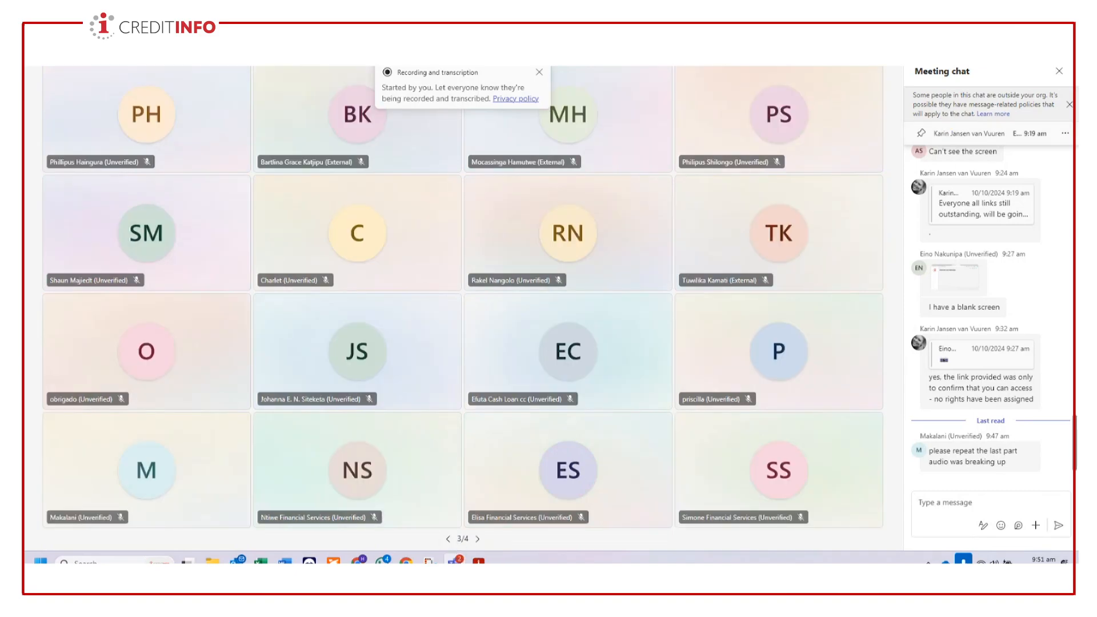
left_click(358, 562)
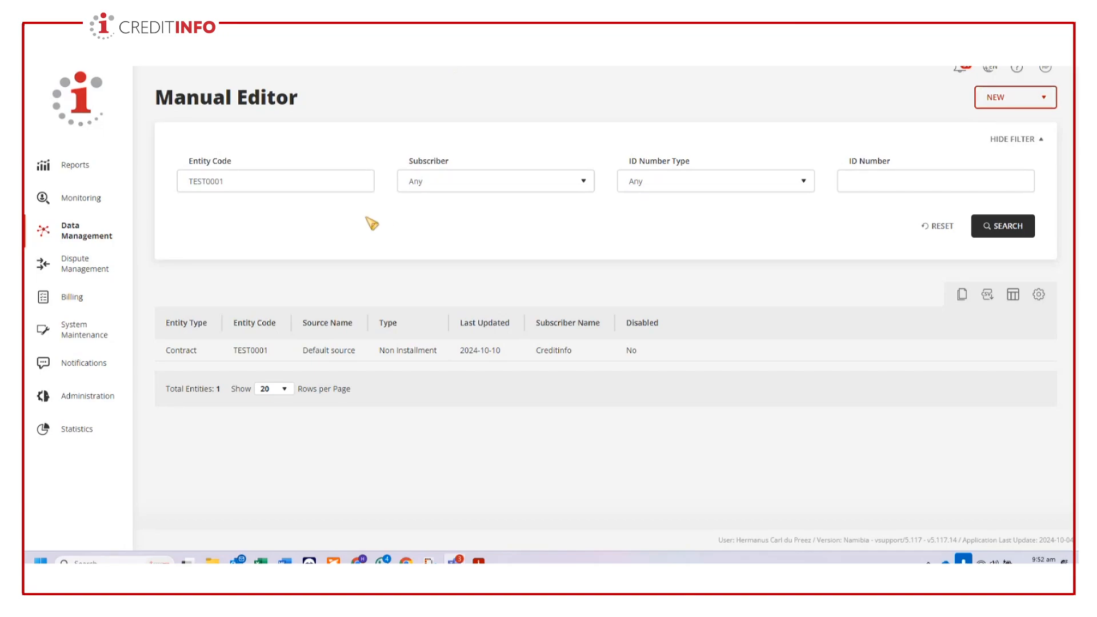
- Reopen the Manual Editor with an empty filter and set the ID number type to National ID
left_click(62, 235)
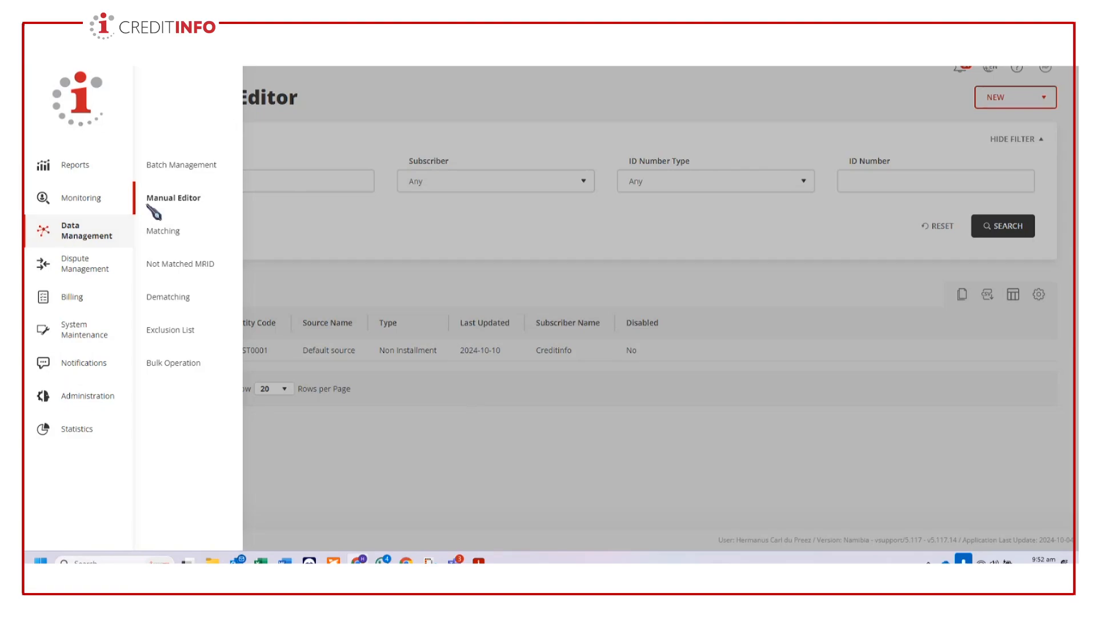
left_click(173, 203)
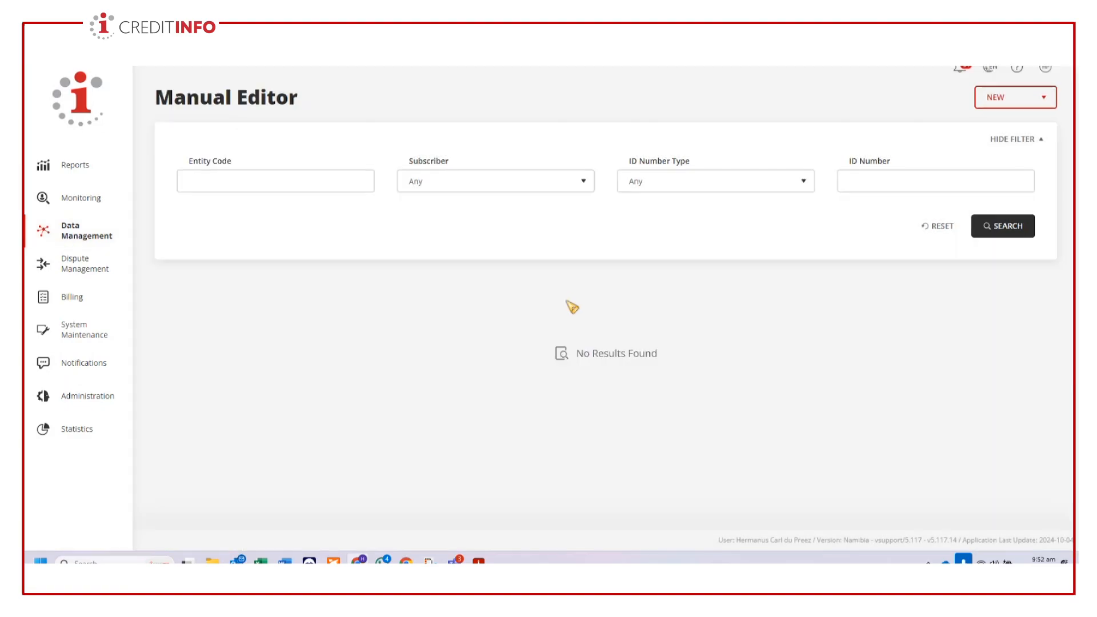
left_click(807, 184)
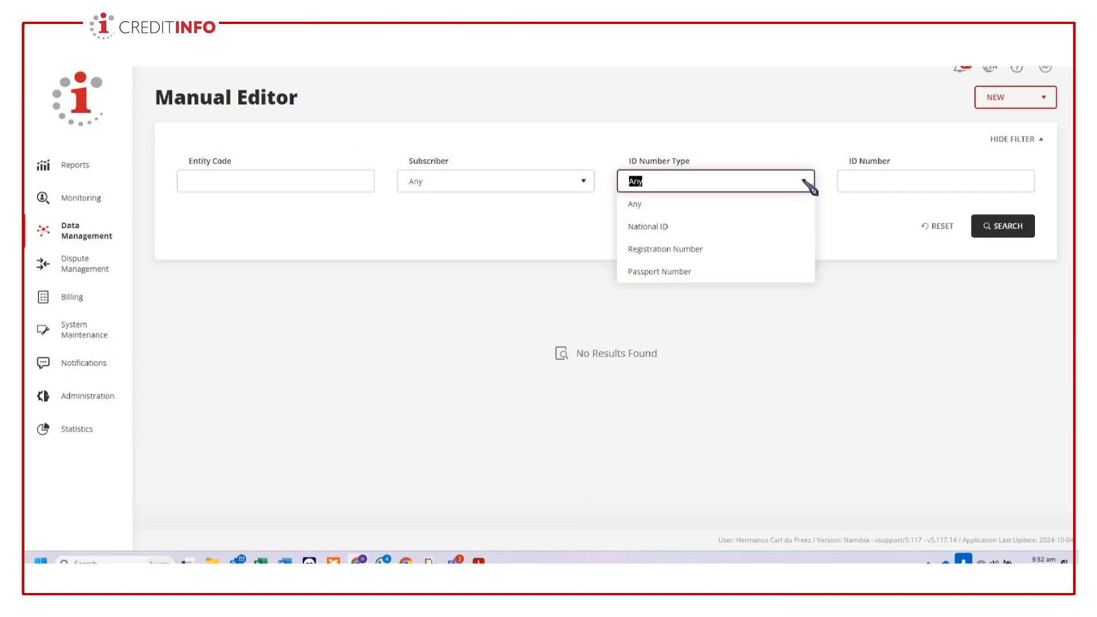
left_click(666, 229)
- Enter the individual's National ID number in the filter and search for the matching records
left_click(893, 182)
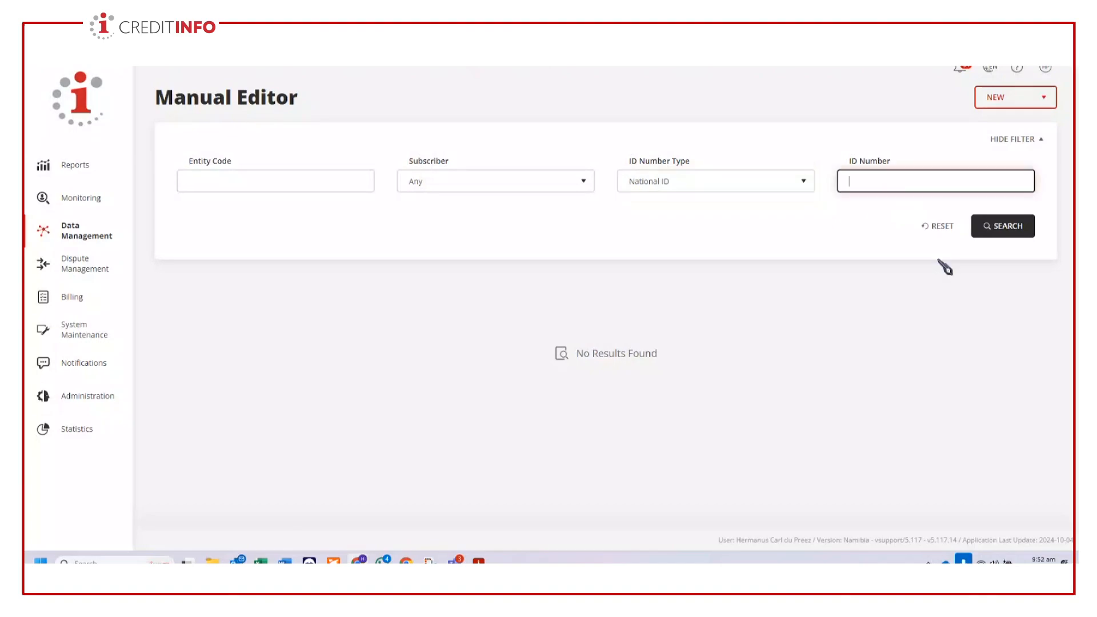
left_click(1017, 476)
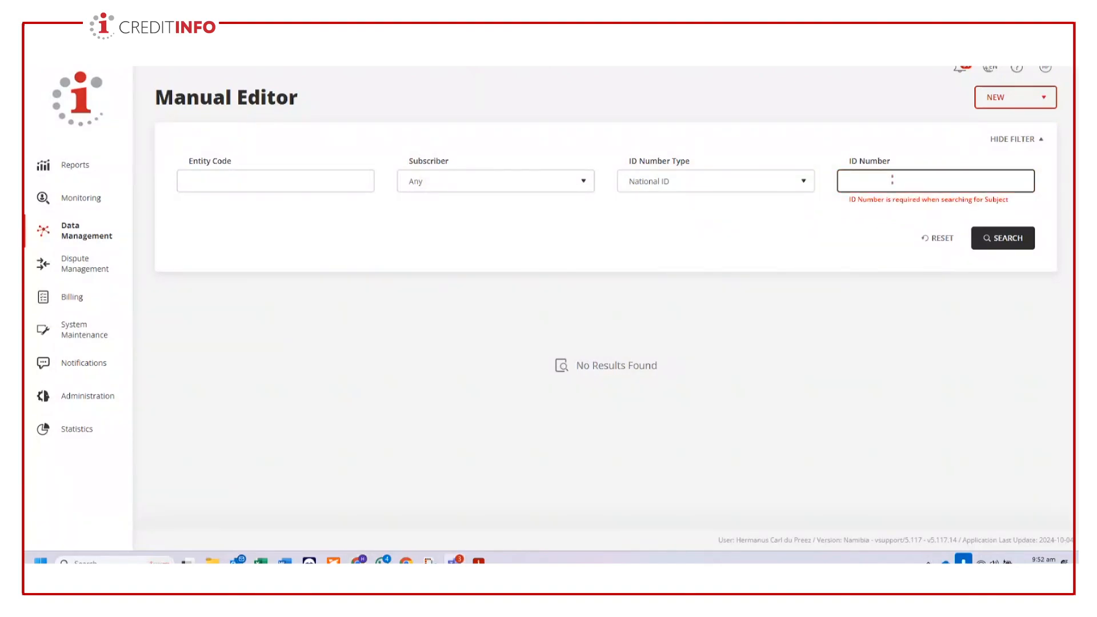
left_click(892, 179)
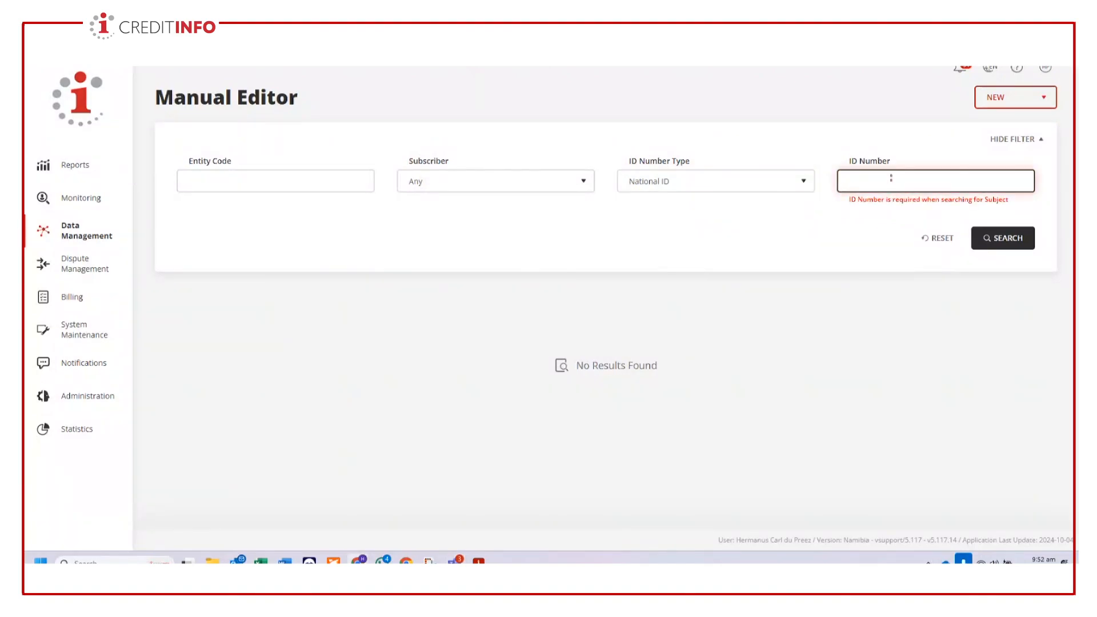
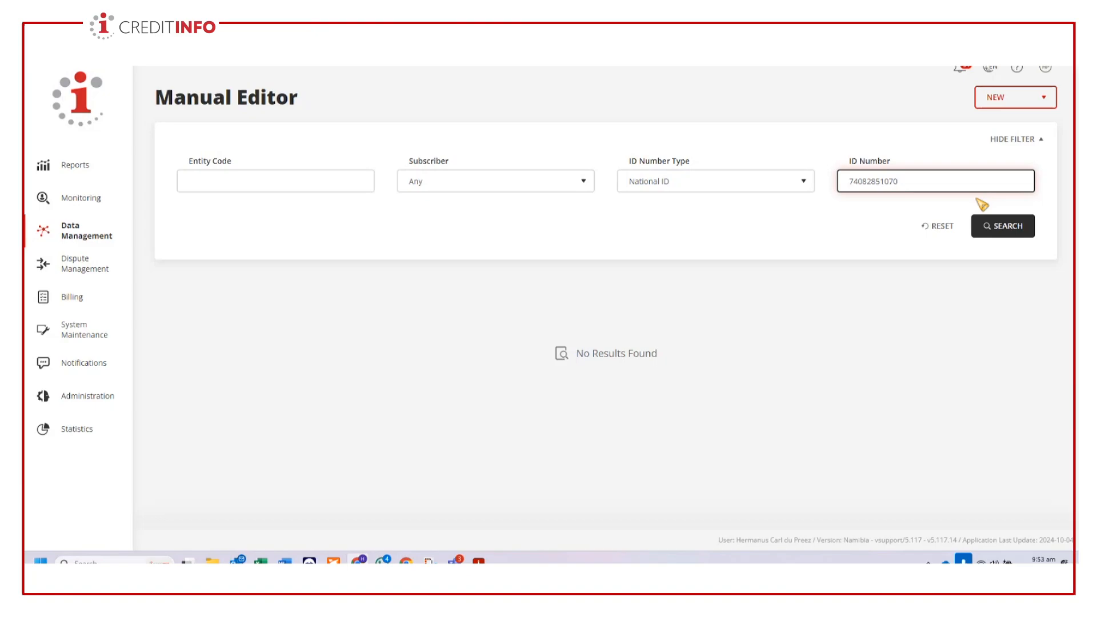
left_click(1004, 233)
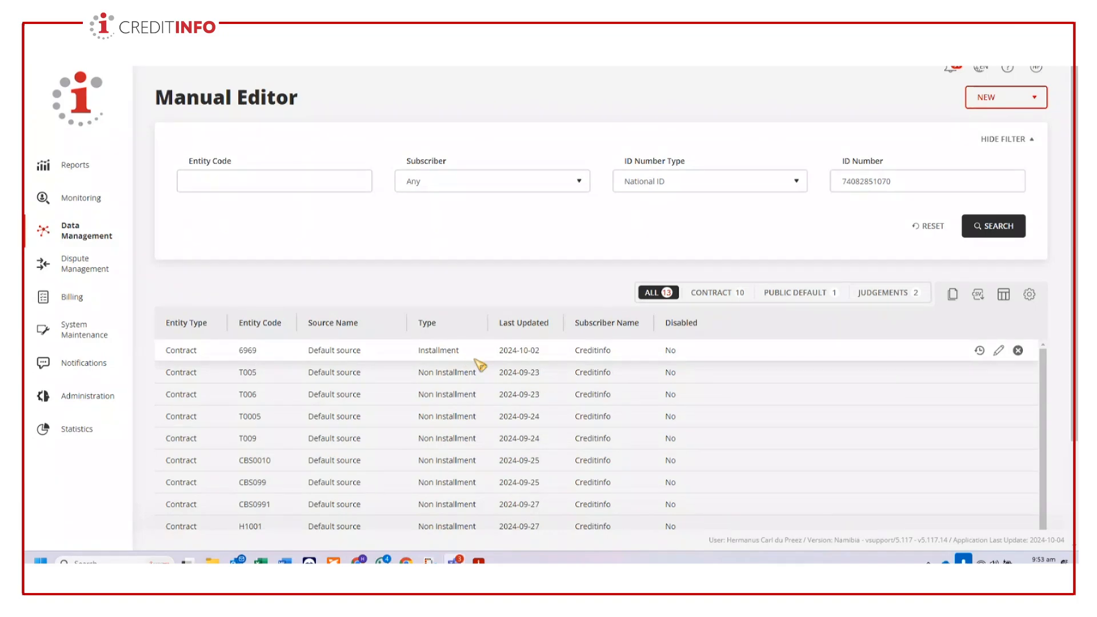
- Examine all of the individual's records, and those filtered to public defaults and to judgements
scroll(588, 437, "down", 2)
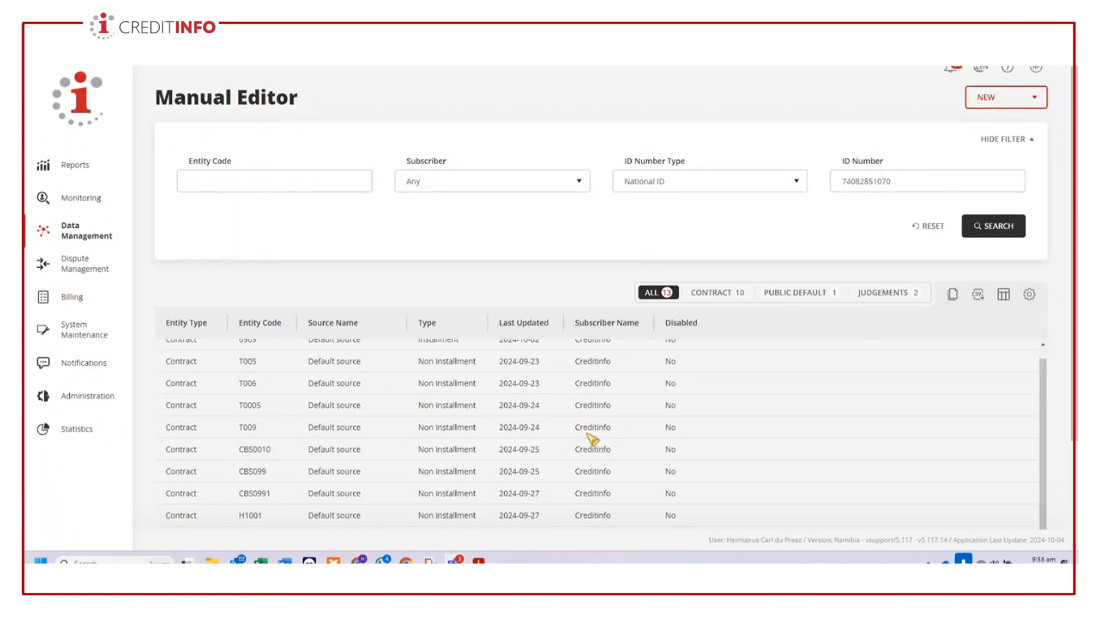
scroll(1067, 400, "down", 3)
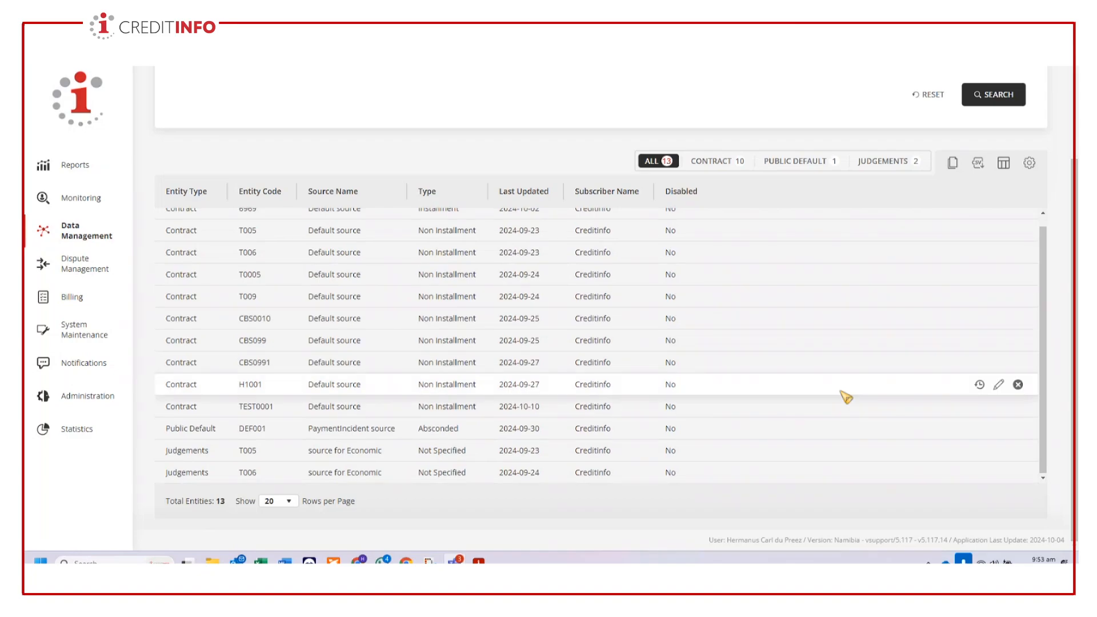
scroll(846, 396, "up", 1)
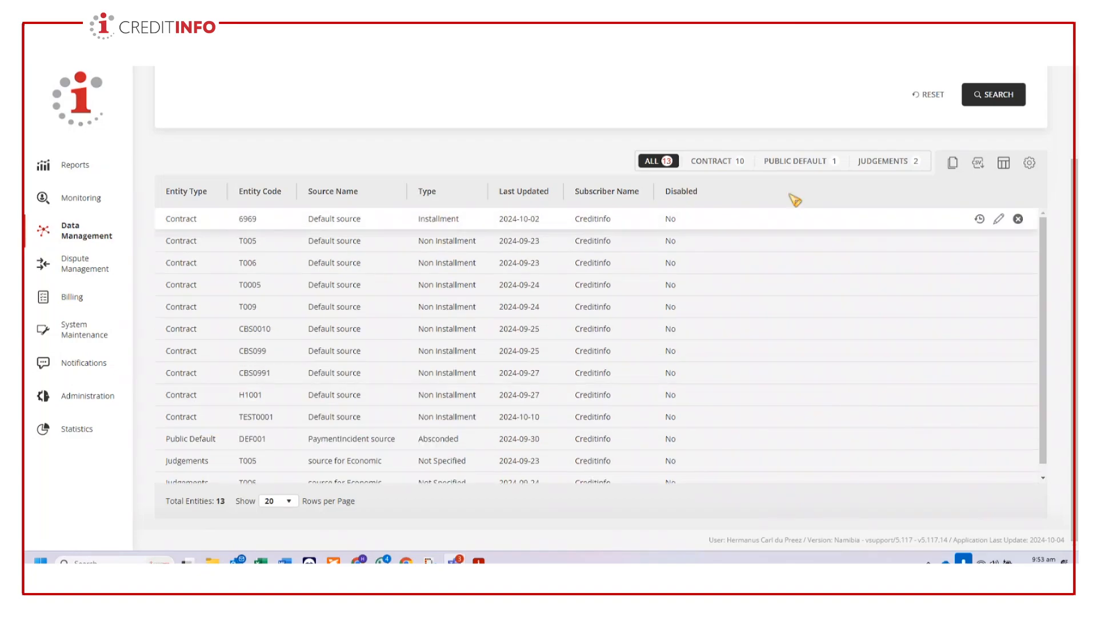
scroll(677, 245, "up", 3)
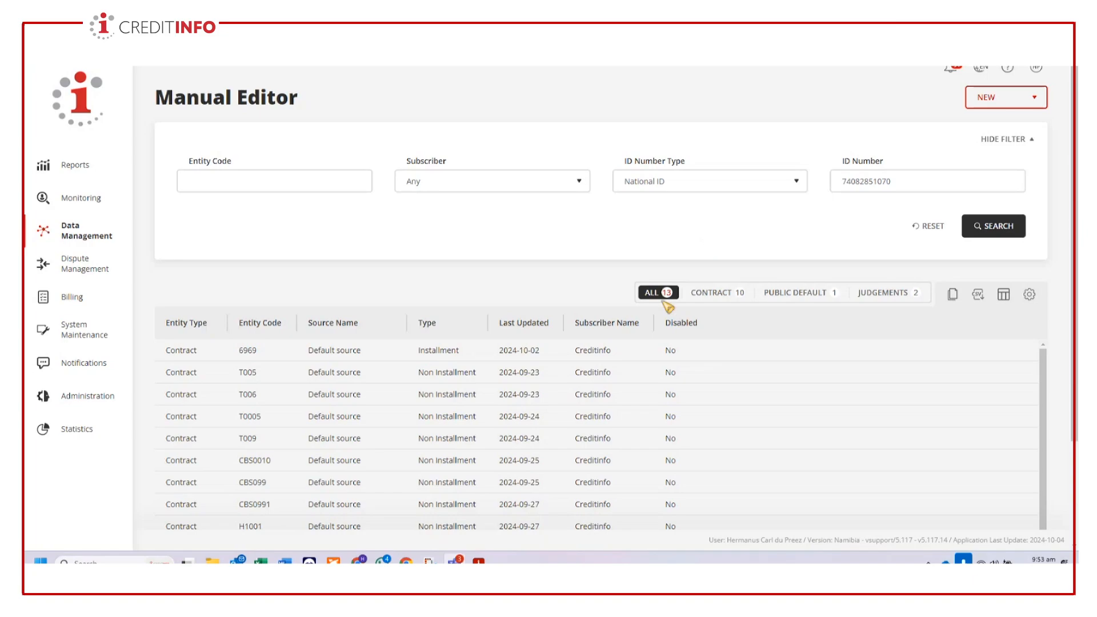
scroll(667, 300, "down", 1)
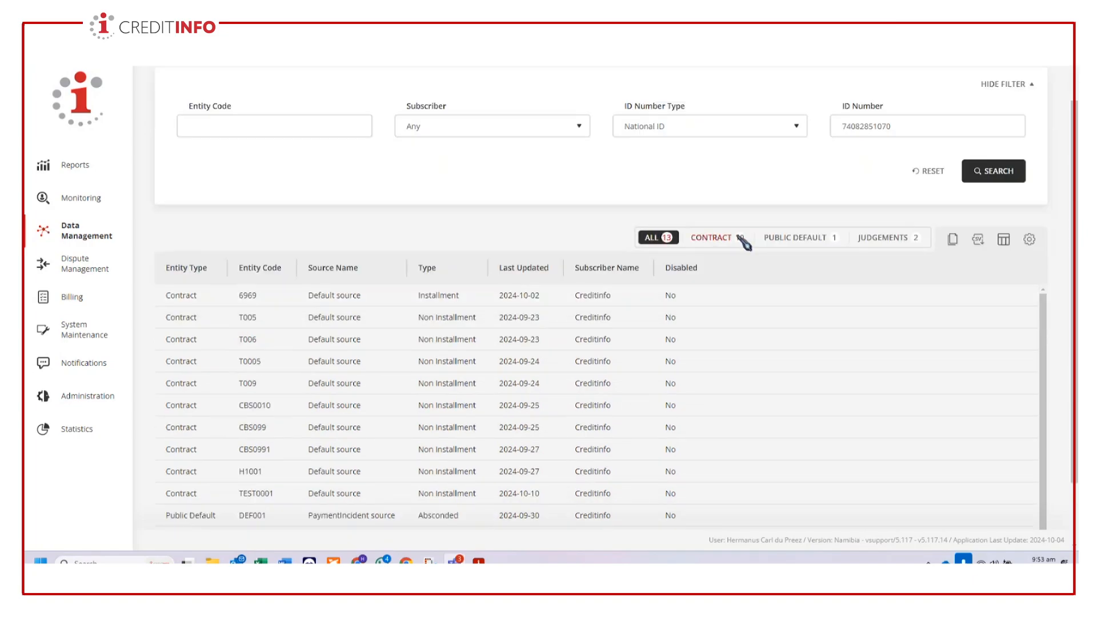
left_click(806, 243)
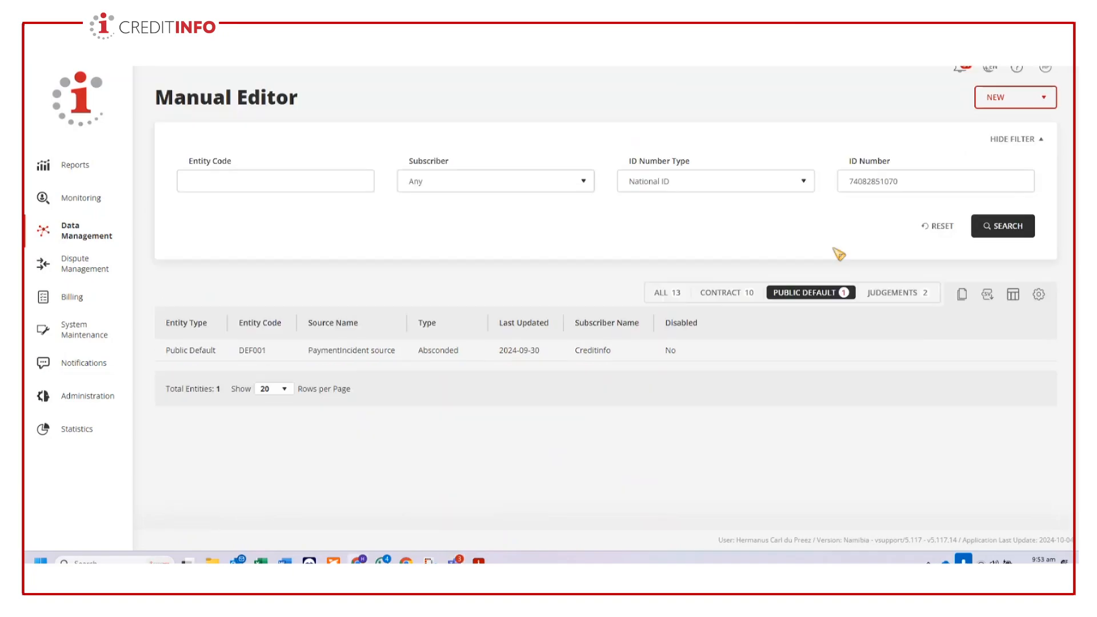
left_click(901, 294)
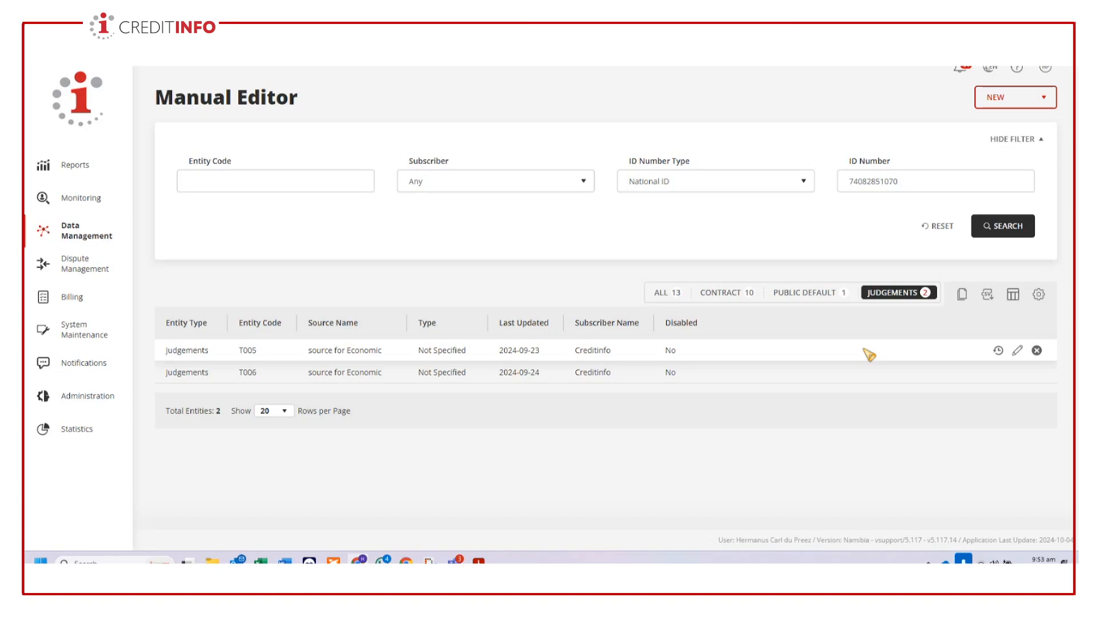
left_click(811, 293)
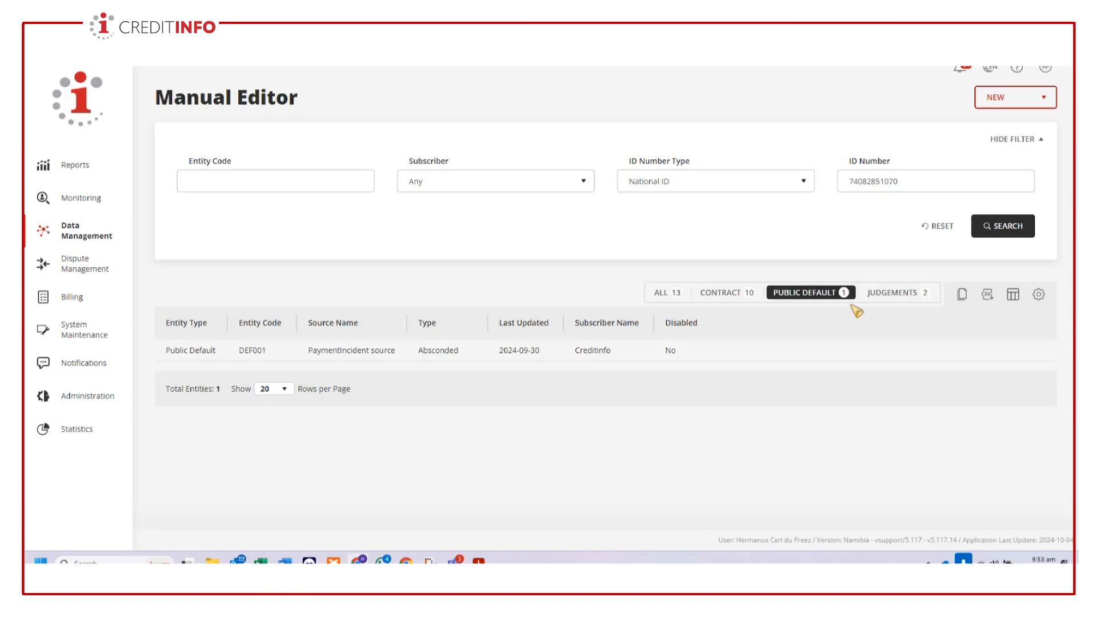
- Filter the records to contracts only and open contract TEST0001 for editing
left_click(737, 293)
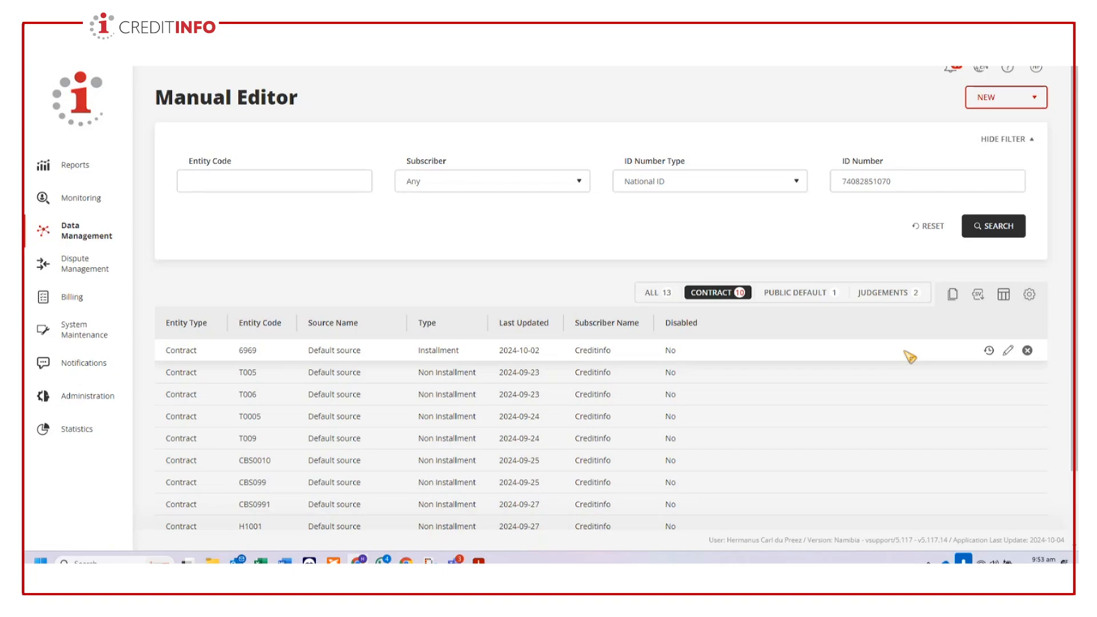
scroll(714, 448, "down", 2)
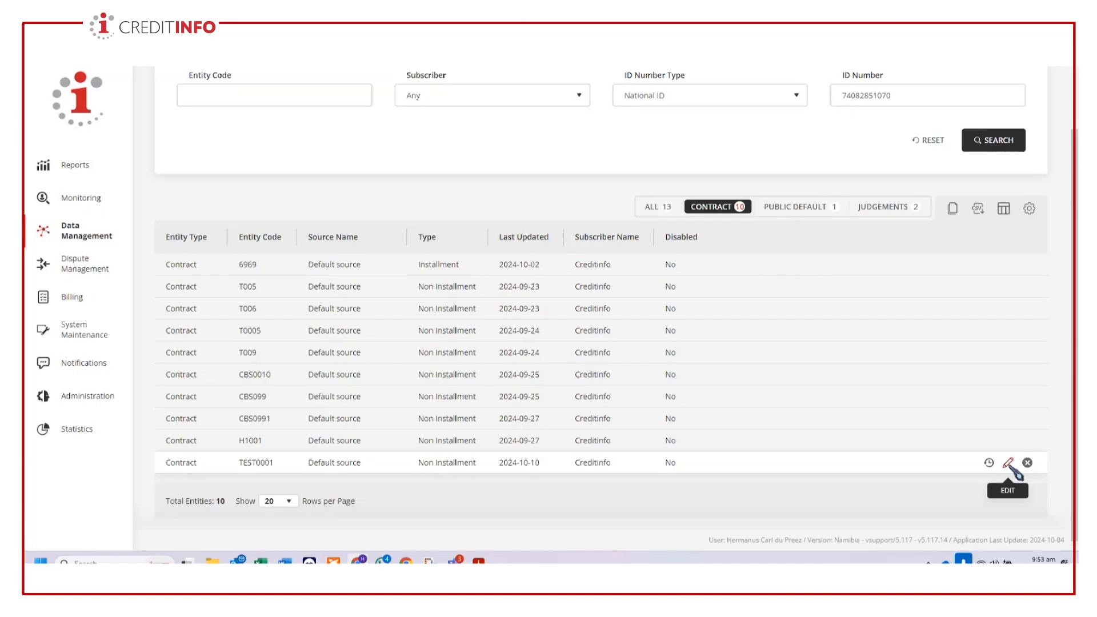
left_click(1009, 464)
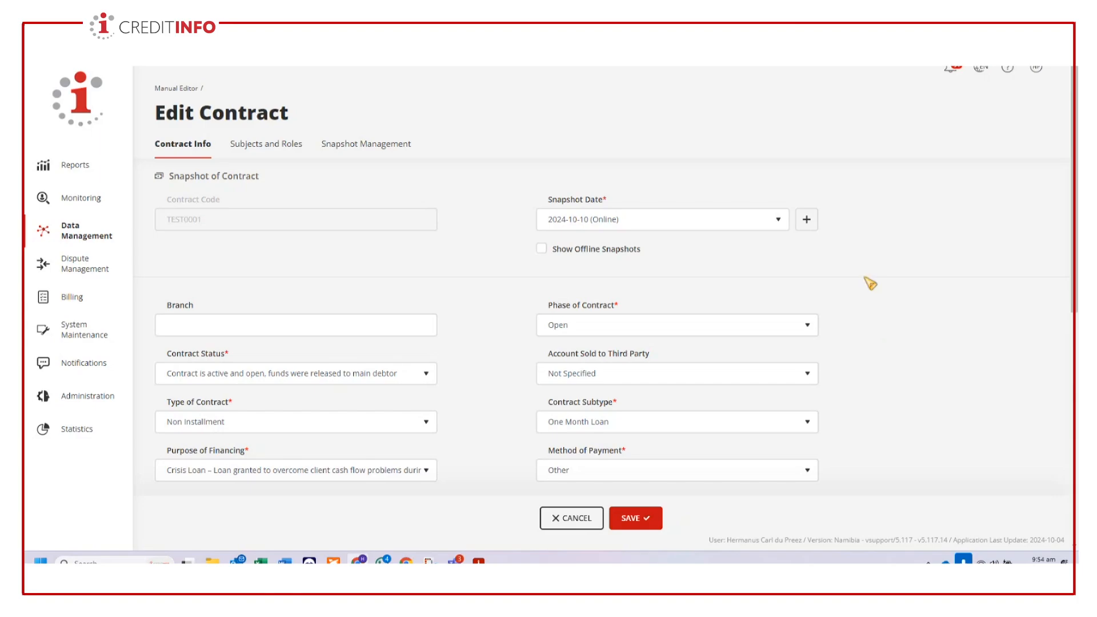
- Create a new snapshot of the contract with the snapshot date 2024-10-10
left_click(807, 220)
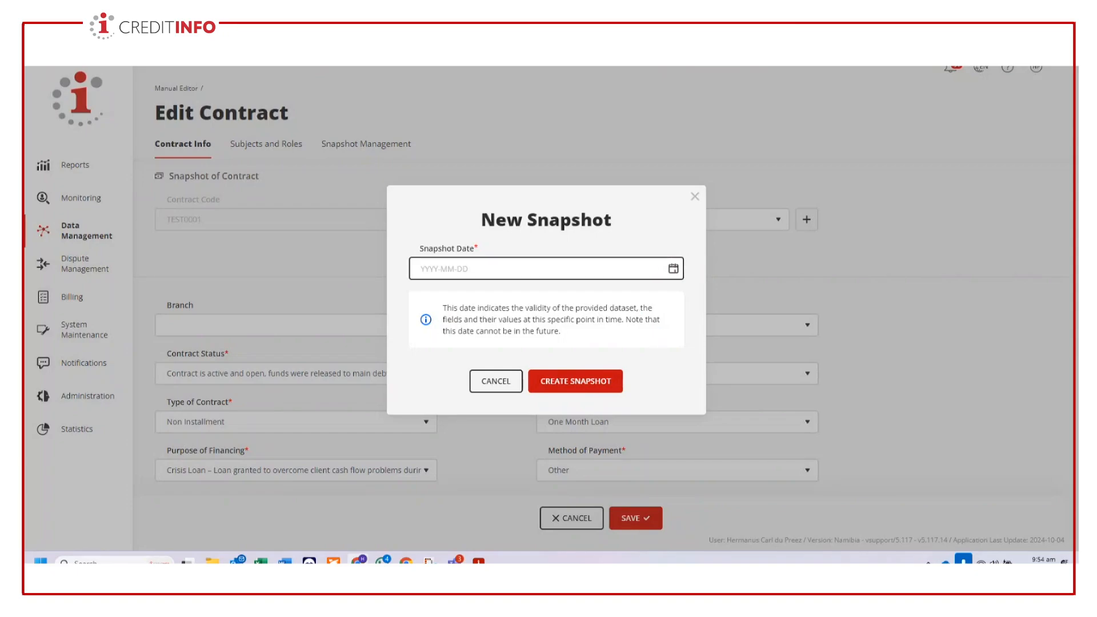
left_click(673, 268)
left_click(507, 372)
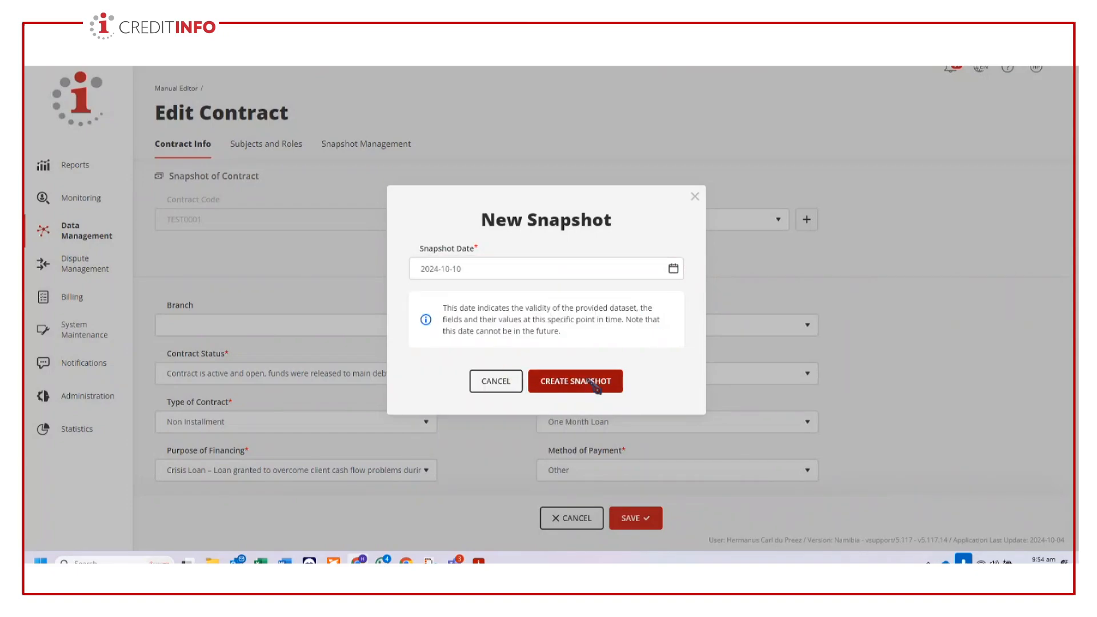
left_click(592, 386)
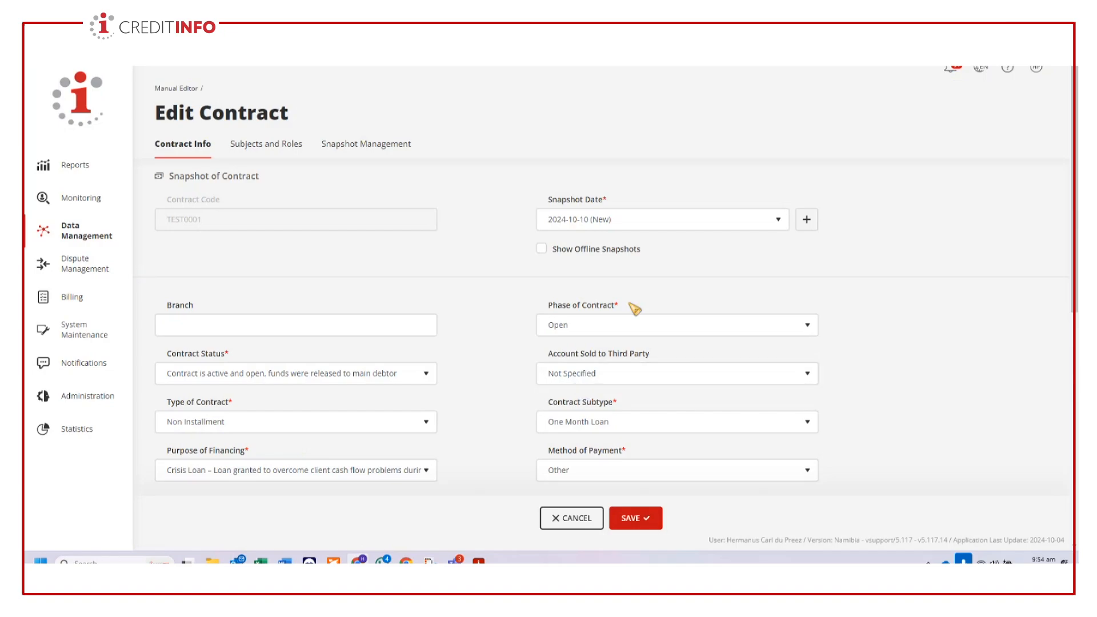
- Set the contract's phase to Closed and its contract status to Account Closed
scroll(633, 320, "down", 1)
scroll(866, 362, "down", 3)
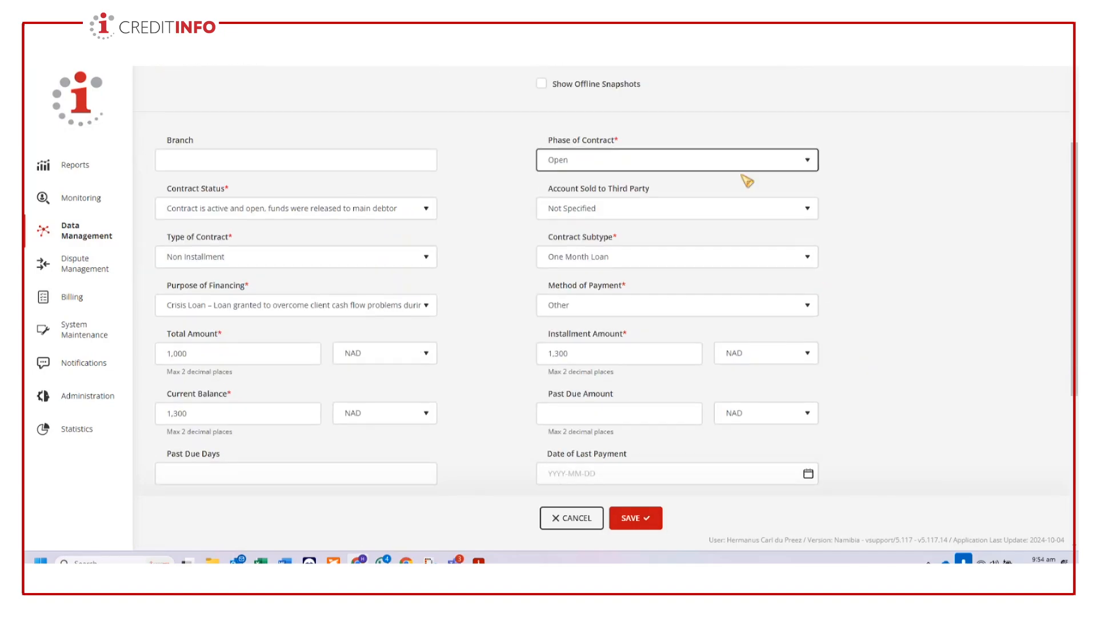
left_click(760, 166)
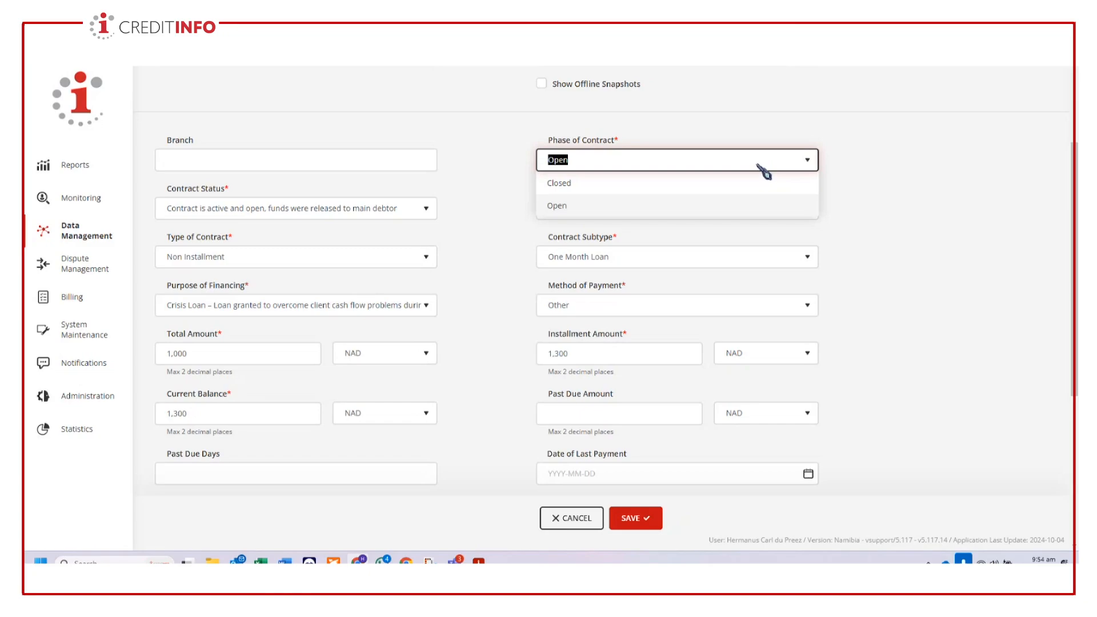
left_click(580, 185)
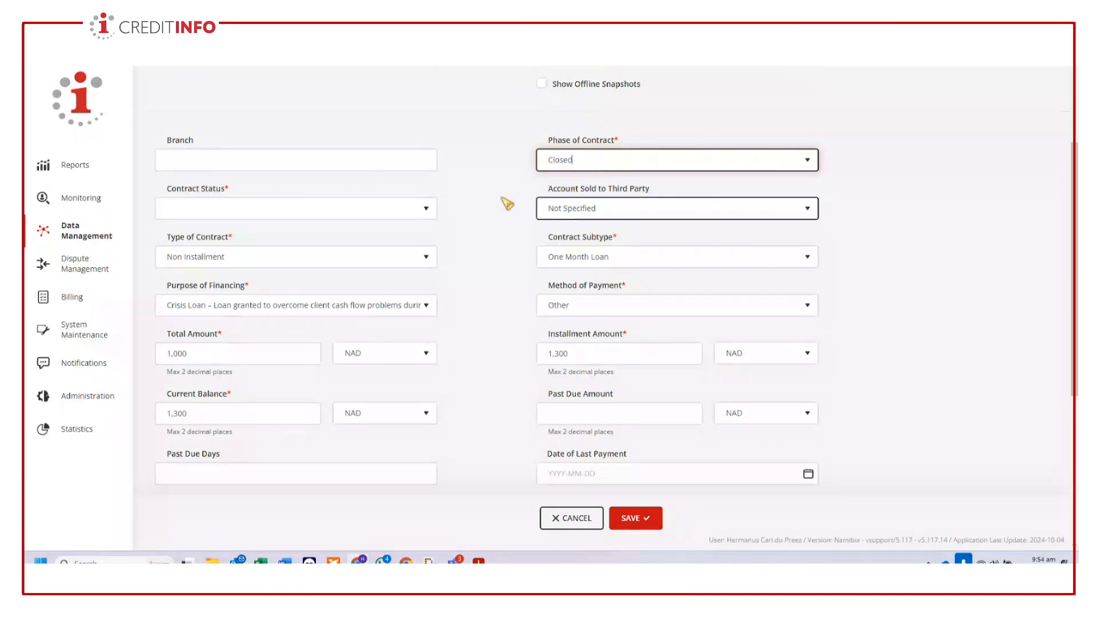
left_click(351, 216)
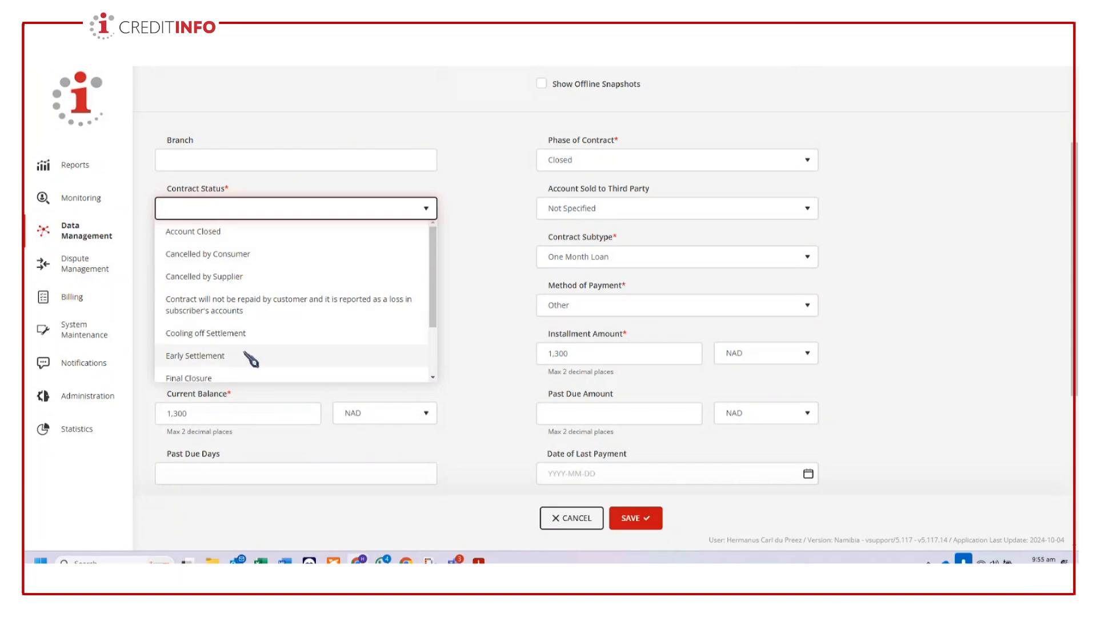
left_click(228, 233)
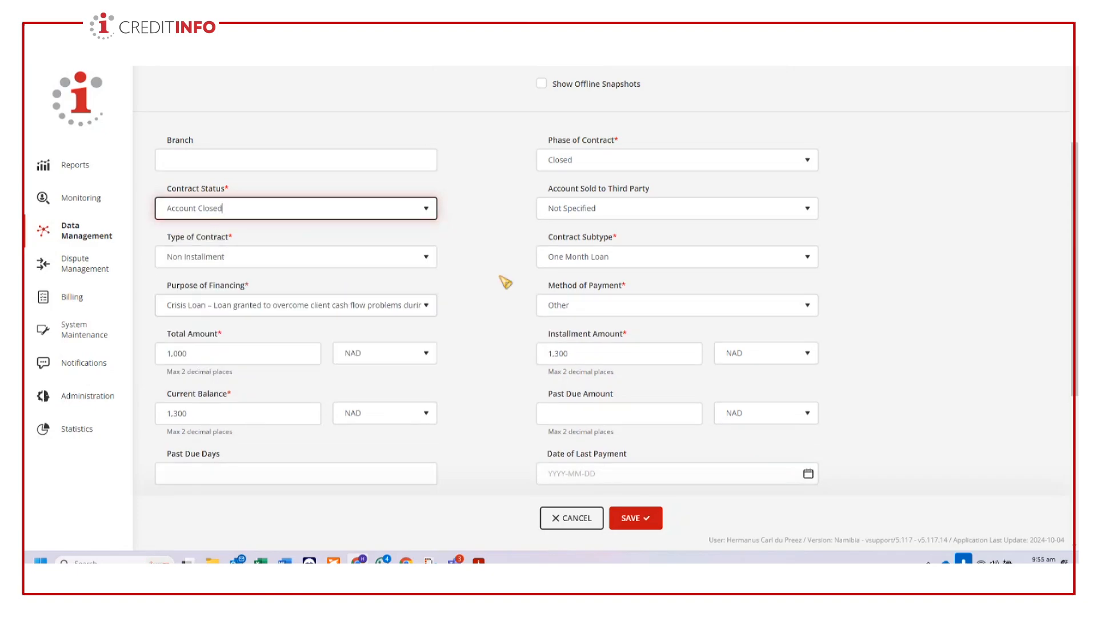
- Set both the date of last payment and the account closure date of the contract to 2024-10-10
scroll(838, 325, "down", 2)
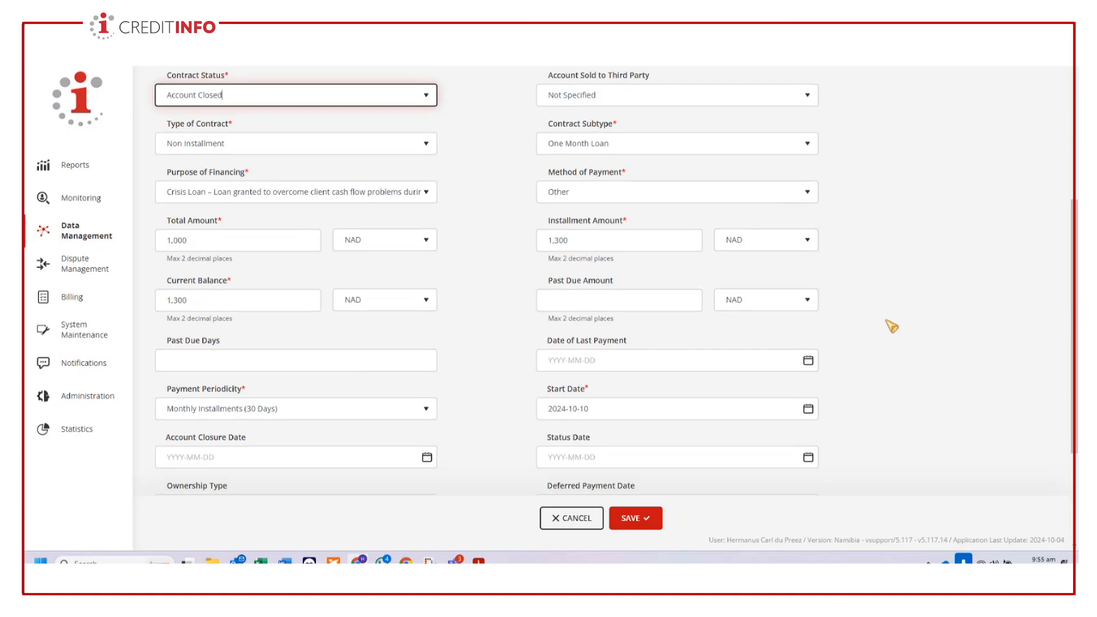
scroll(889, 323, "down", 1)
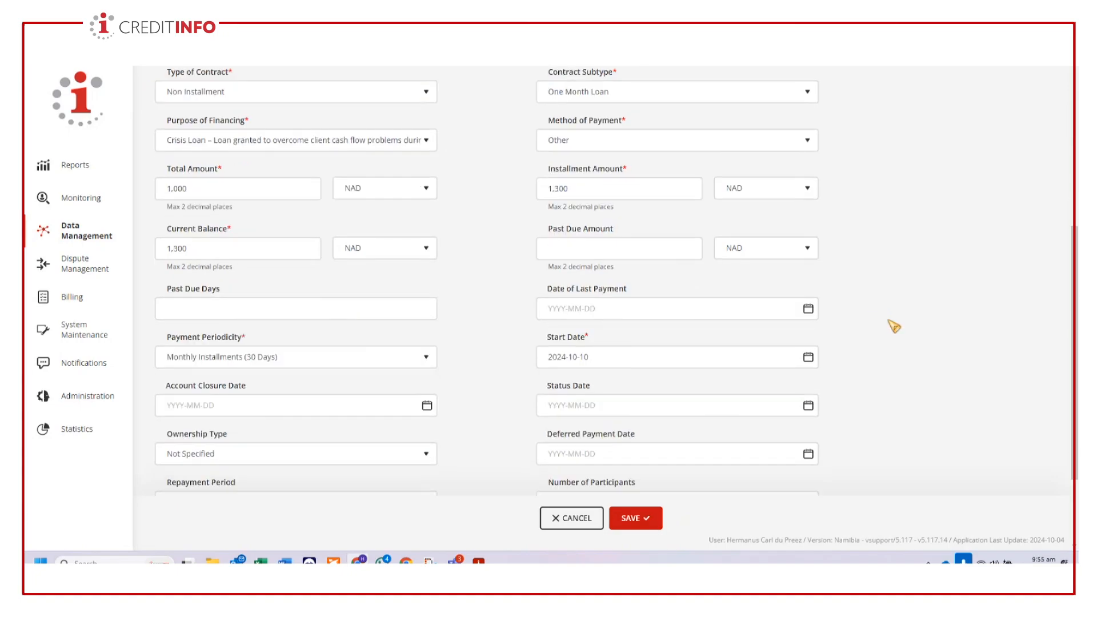
left_click(617, 309)
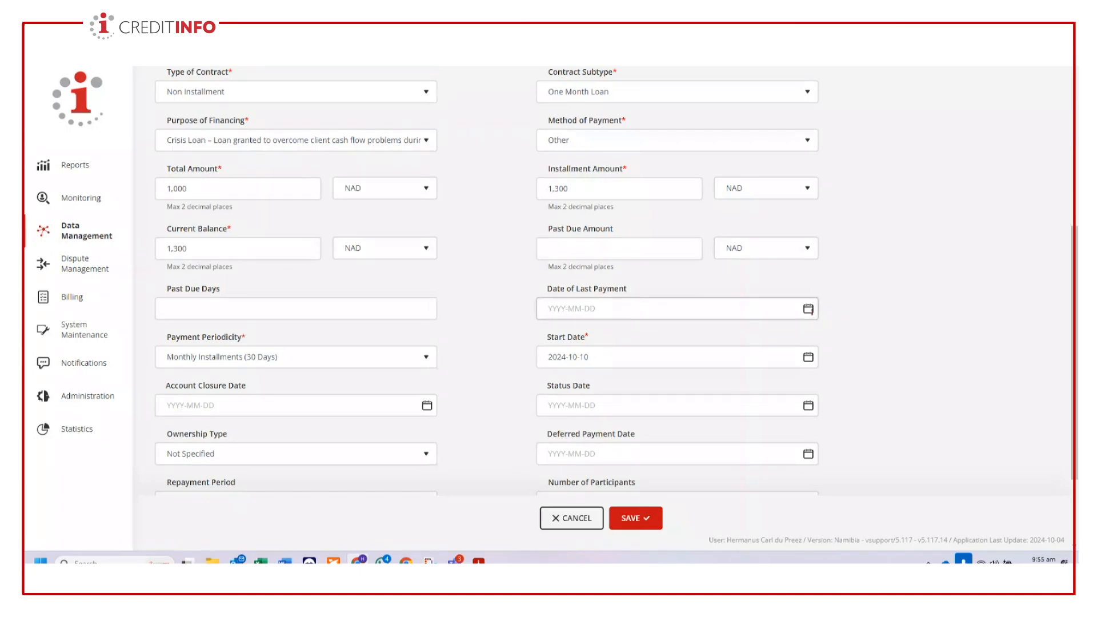
left_click(808, 309)
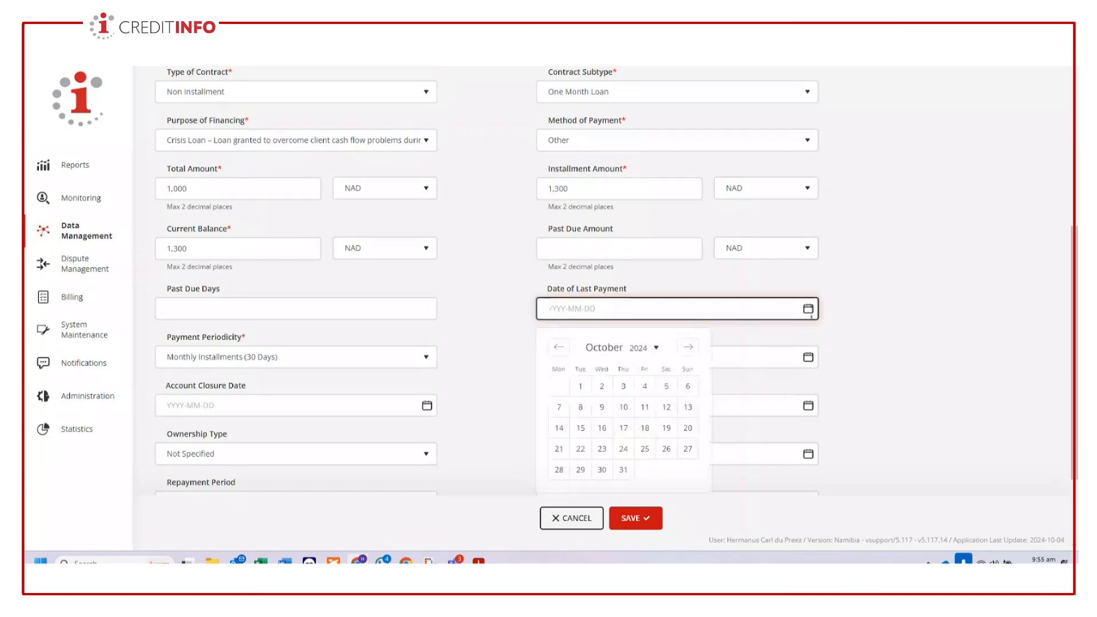
left_click(625, 407)
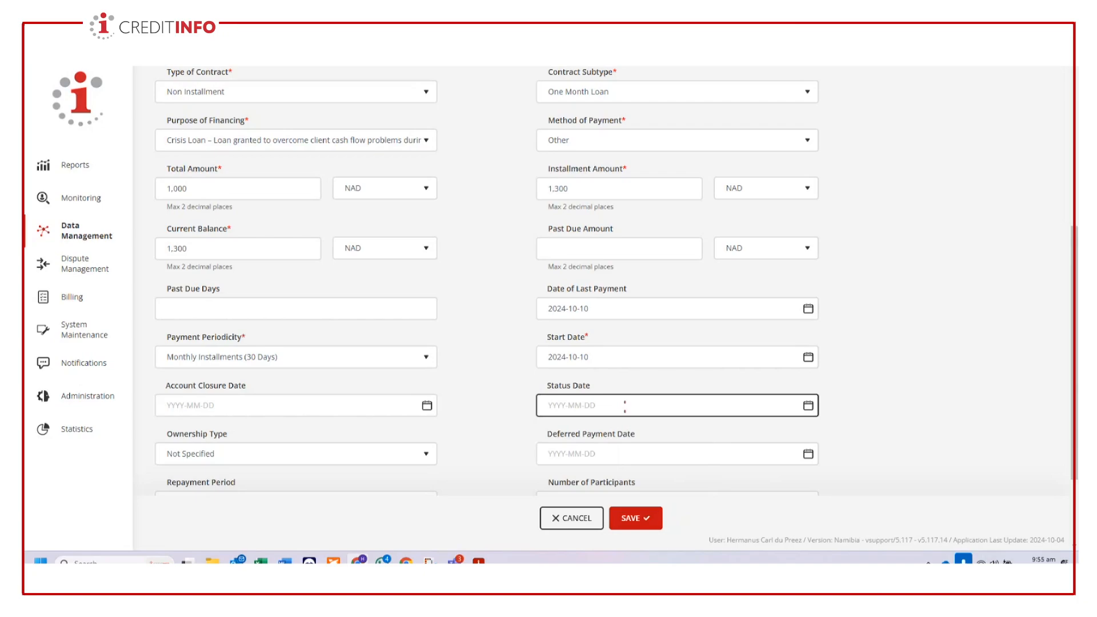
scroll(951, 412, "down", 2)
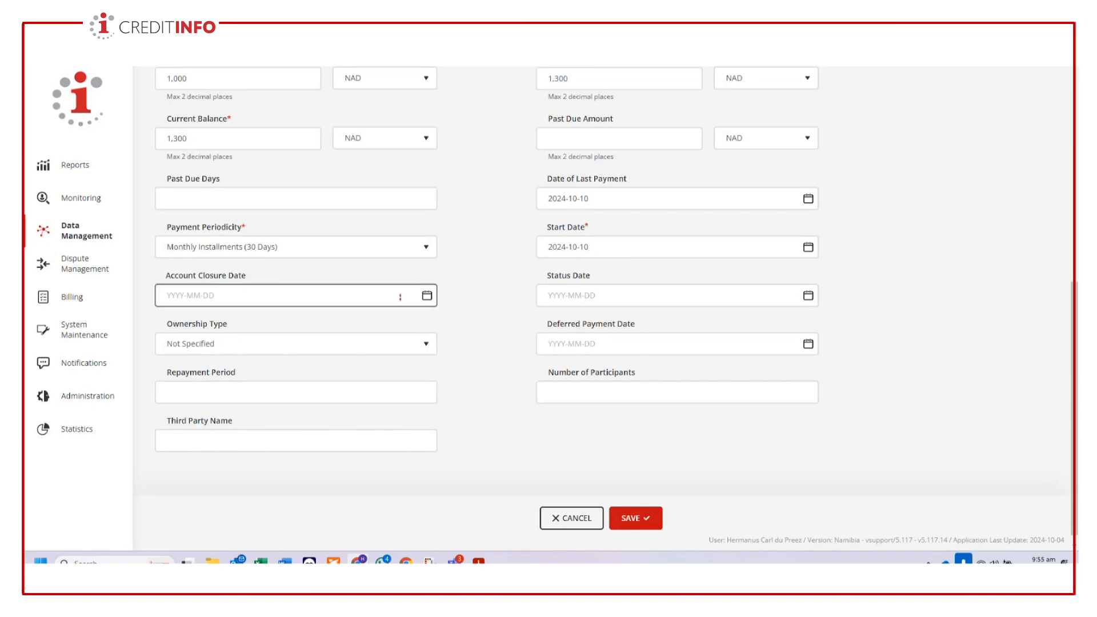
left_click(427, 295)
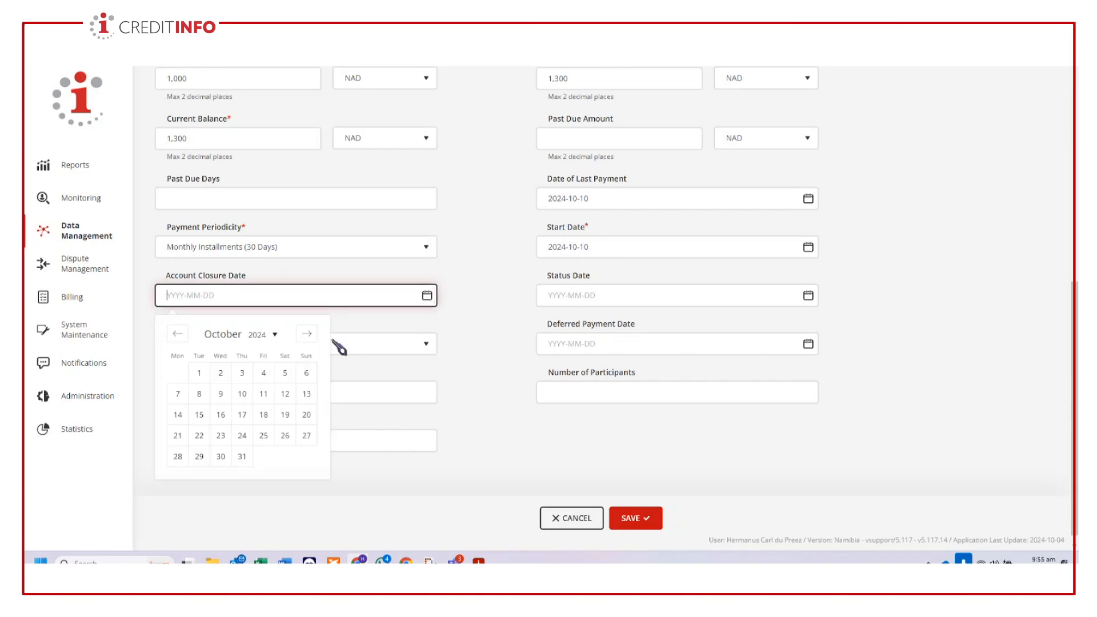
left_click(243, 393)
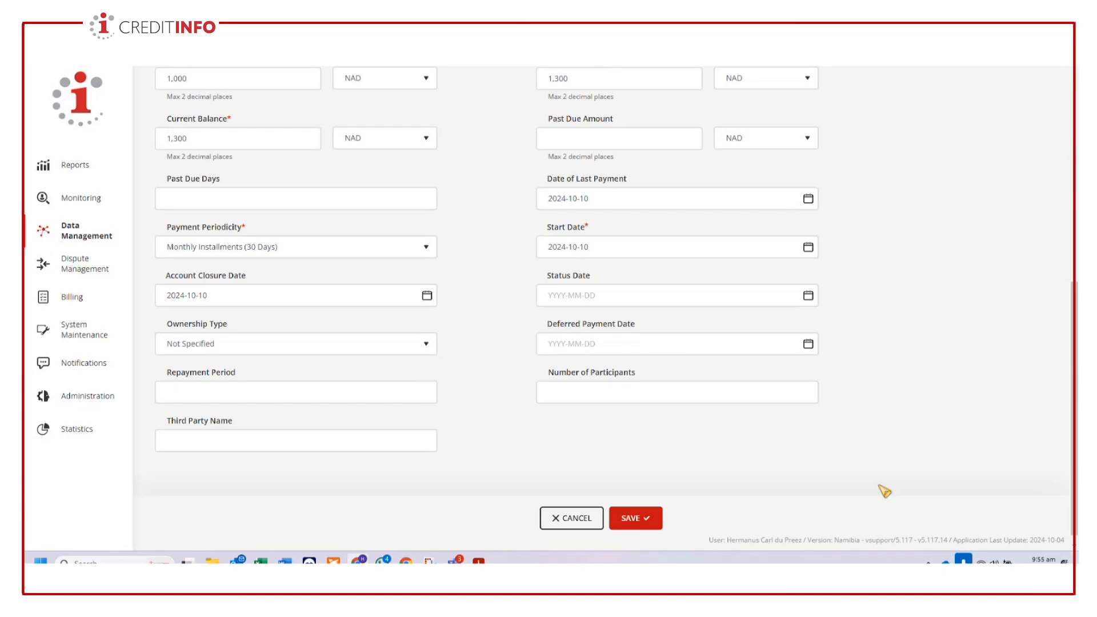
- Review the snapshot date, closed status and closure dates of contract TEST0001, and save the contract update
left_click(642, 519)
scroll(543, 431, "up", 10)
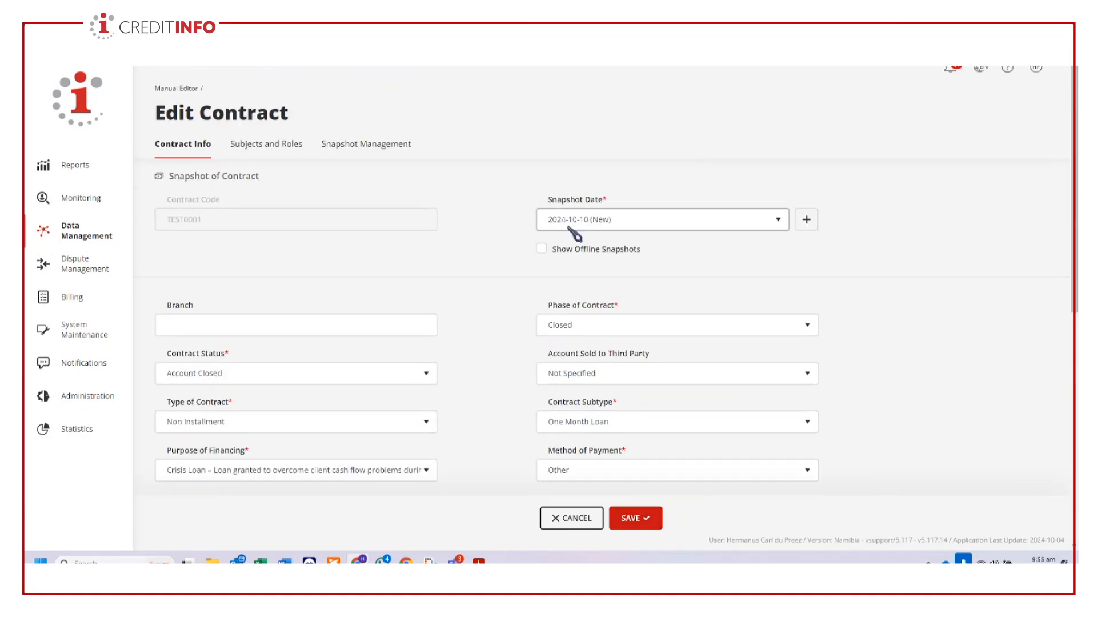
scroll(583, 412, "down", 2)
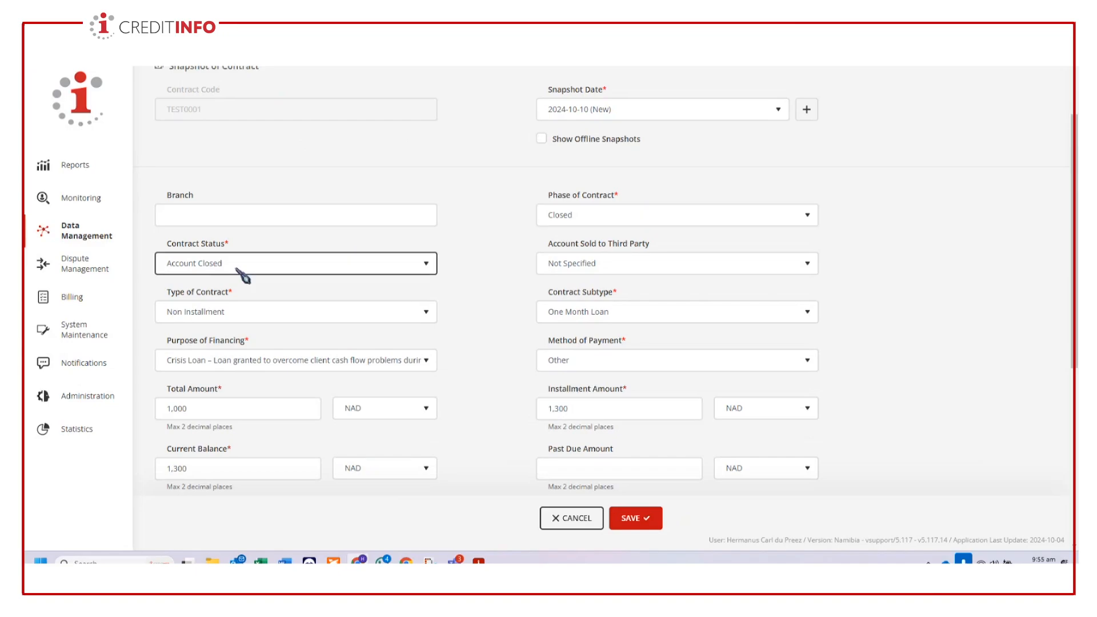
scroll(379, 311, "down", 4)
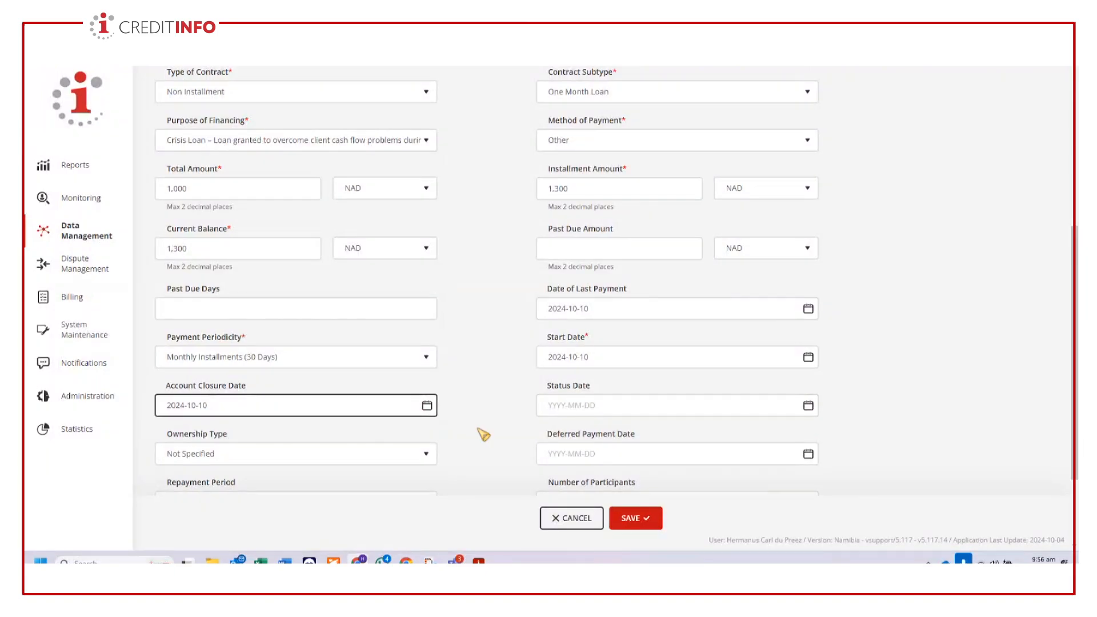
scroll(486, 435, "down", 2)
left_click(636, 518)
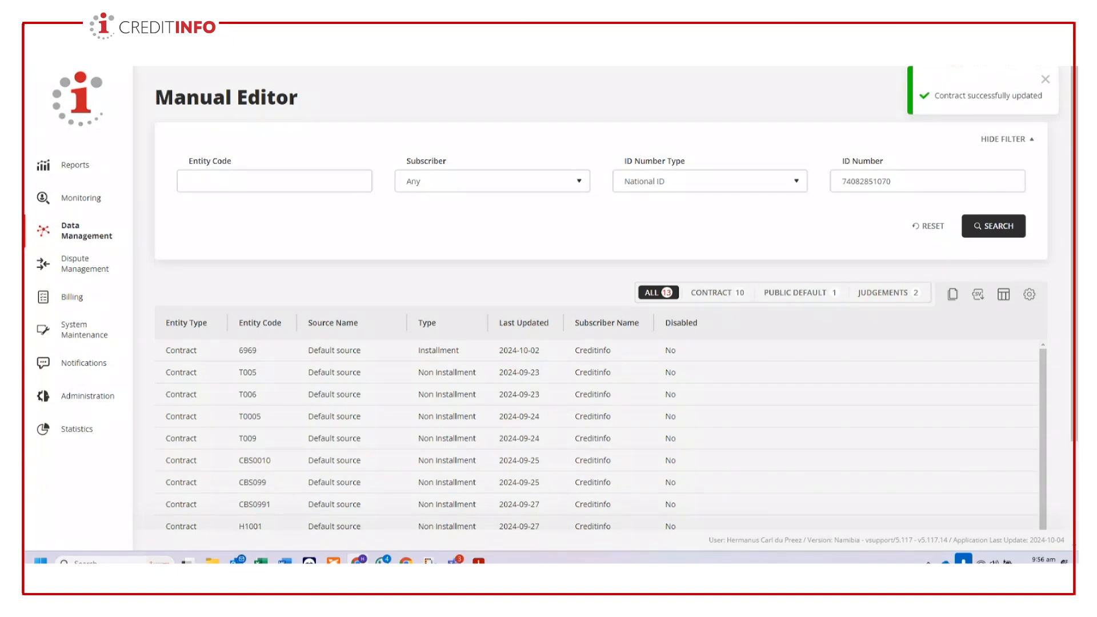
- Switch to the Teams meeting, admit the participant waiting in the lobby, and return to Creditinfo
mouse_move(456, 559)
left_click(418, 506)
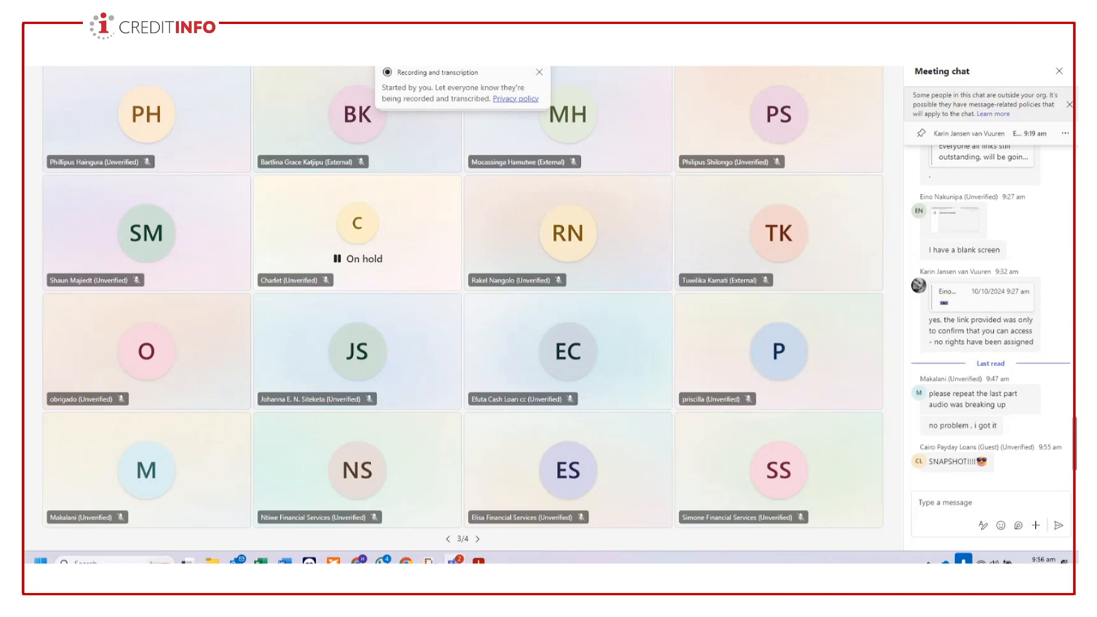
left_click(714, 51)
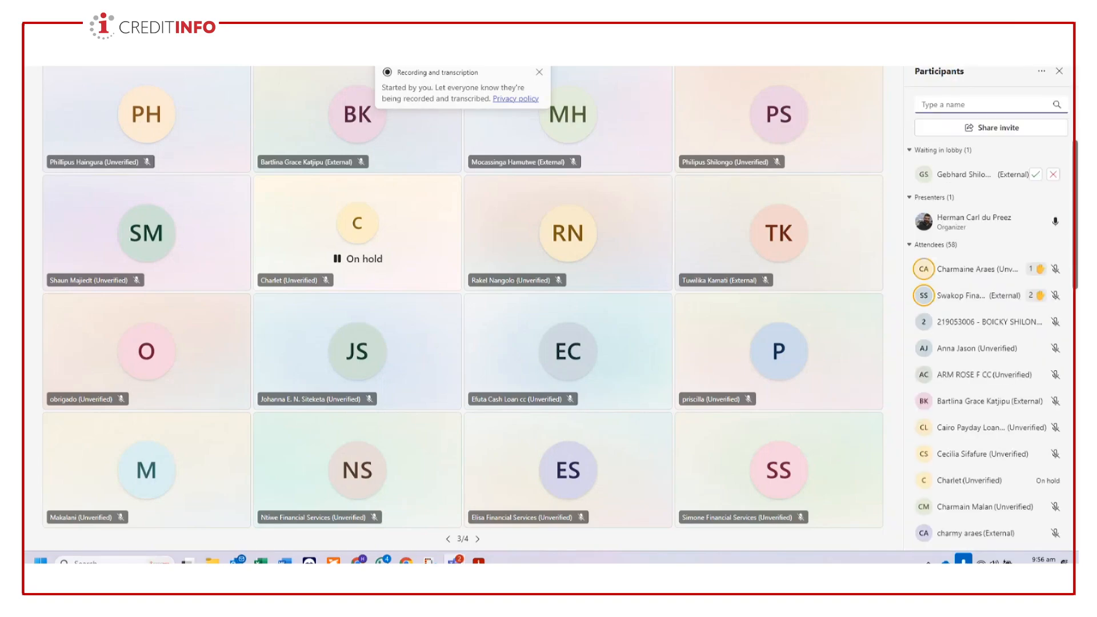
left_click(1036, 175)
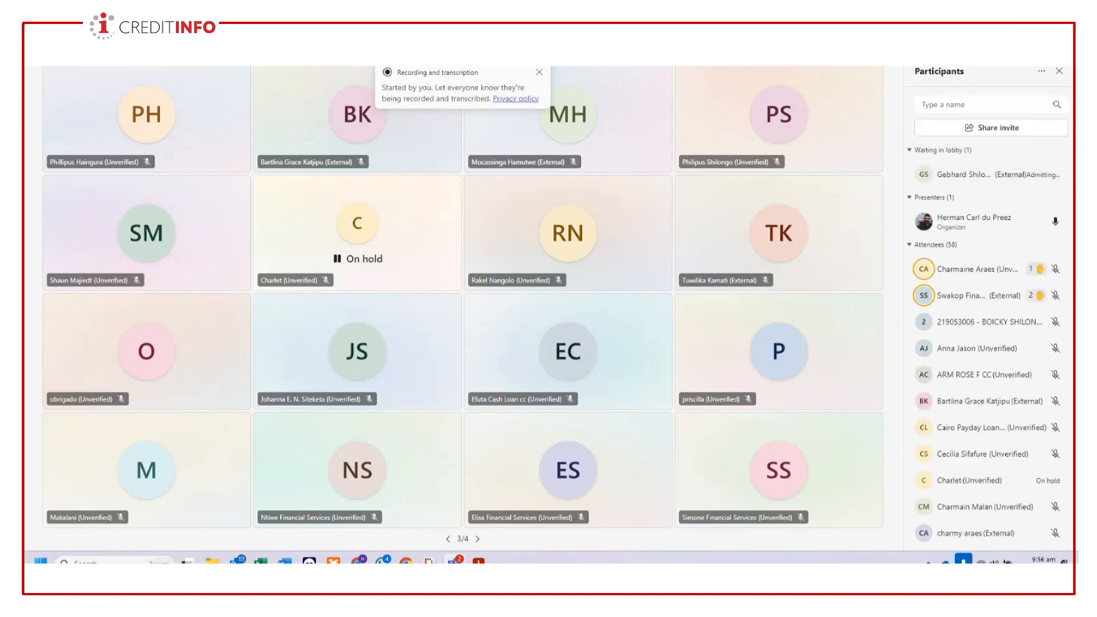
left_click(1015, 3)
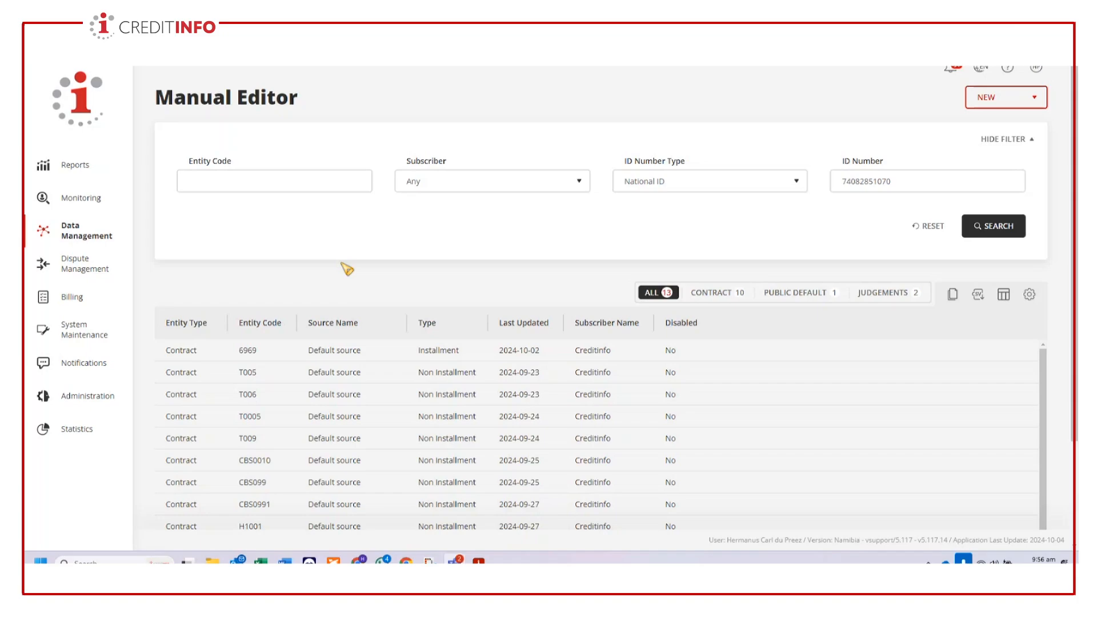
- Open contract CBS0991 for editing and examine its phase of contract
scroll(400, 355, "down", 1)
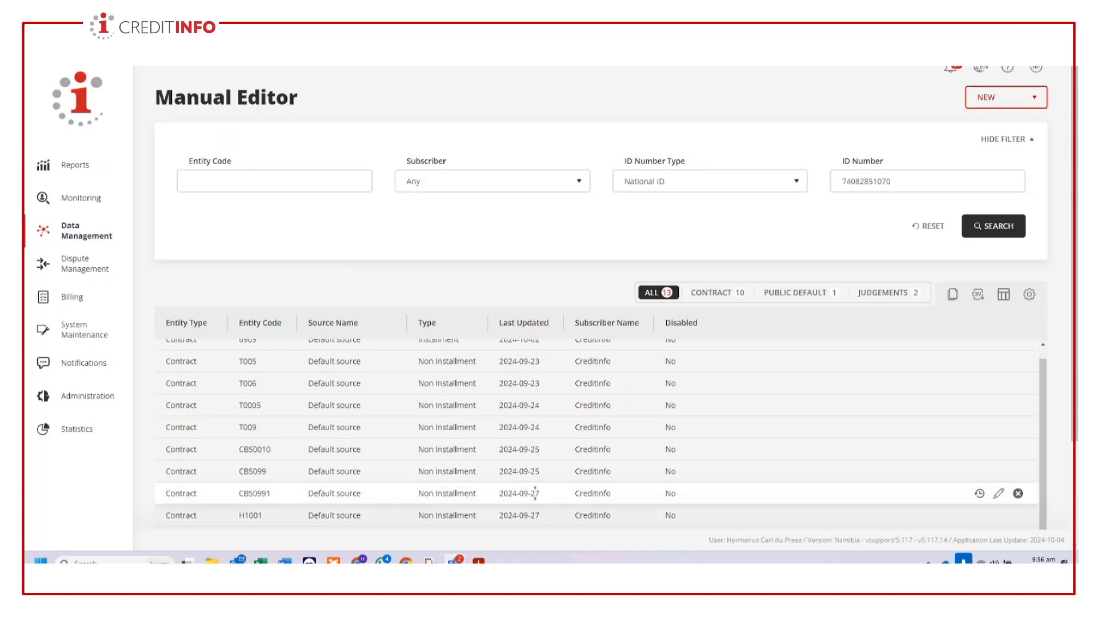
left_click(998, 494)
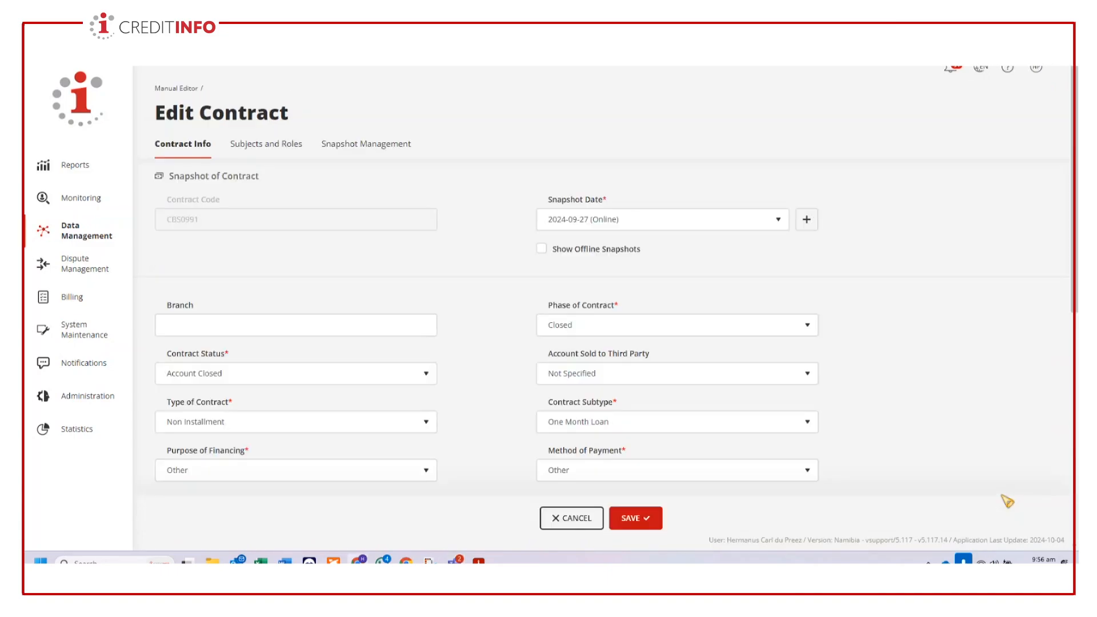
left_click(809, 324)
left_click(804, 322)
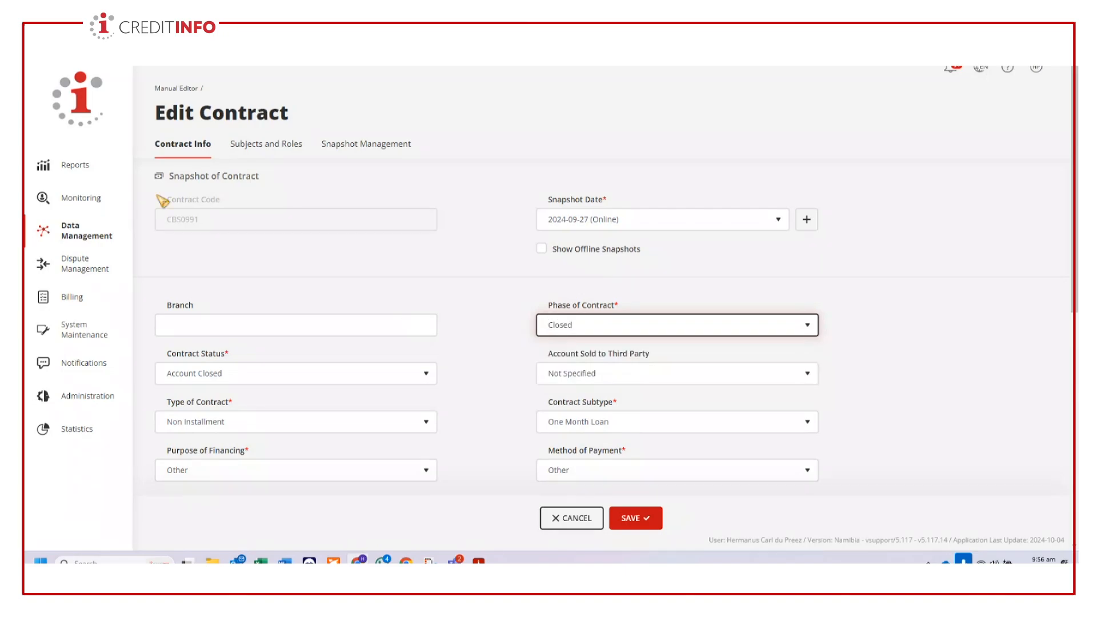
- Return to the Manual Editor and search again with the ID number type National ID and the individual's ID number
left_click(77, 227)
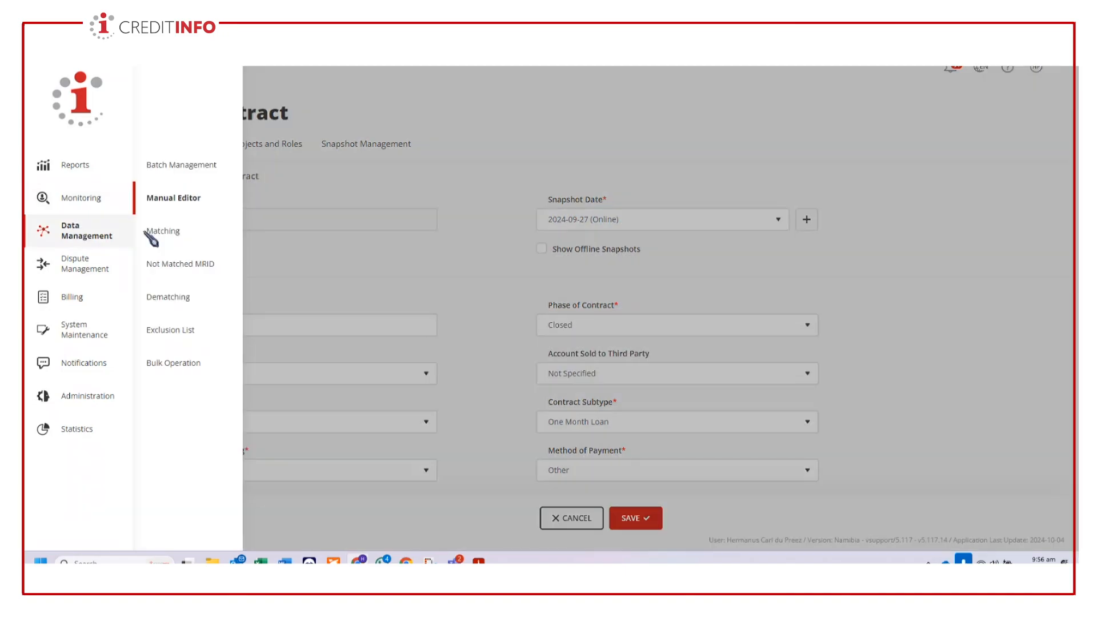
left_click(173, 202)
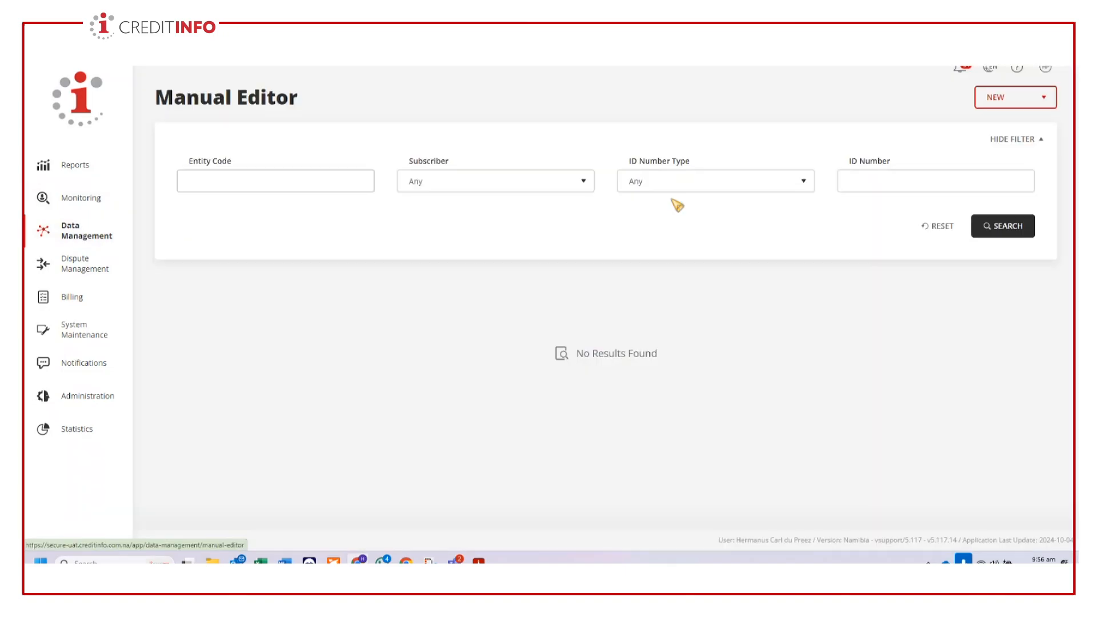
left_click(725, 184)
left_click(680, 233)
left_click(905, 188)
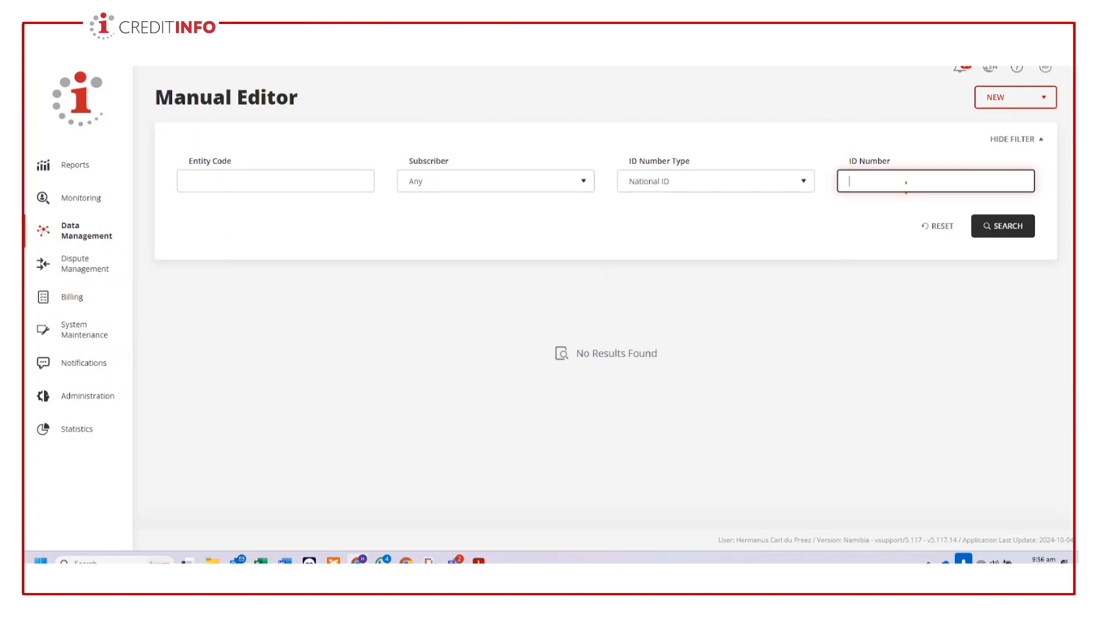
left_click(1012, 227)
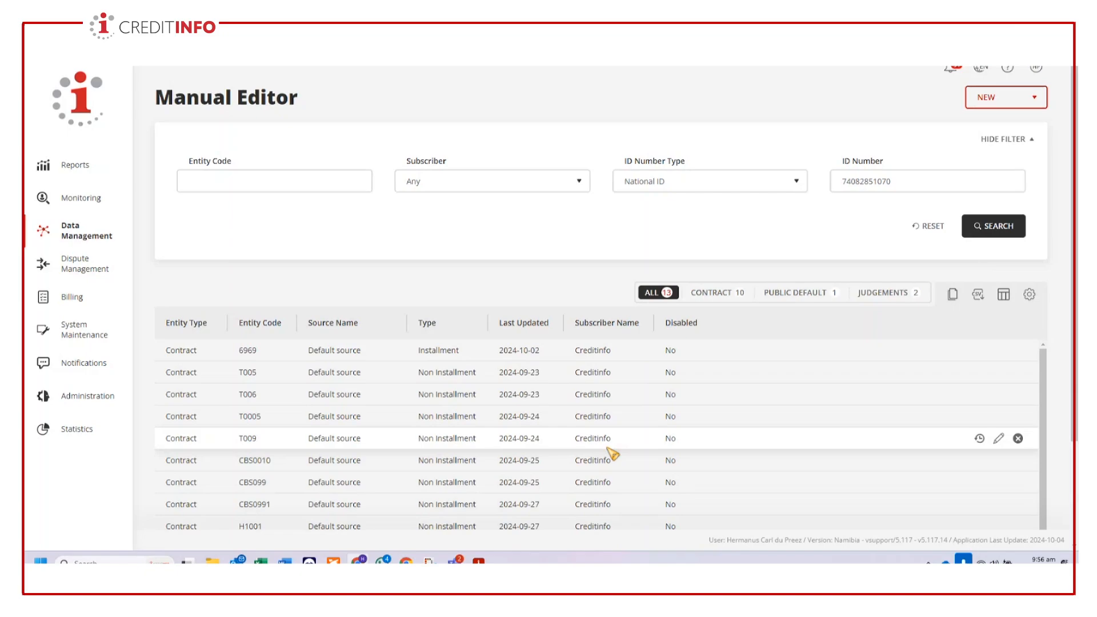
- Open judgement T005 for editing and examine its case number and the other judgement data
scroll(863, 458, "down", 5)
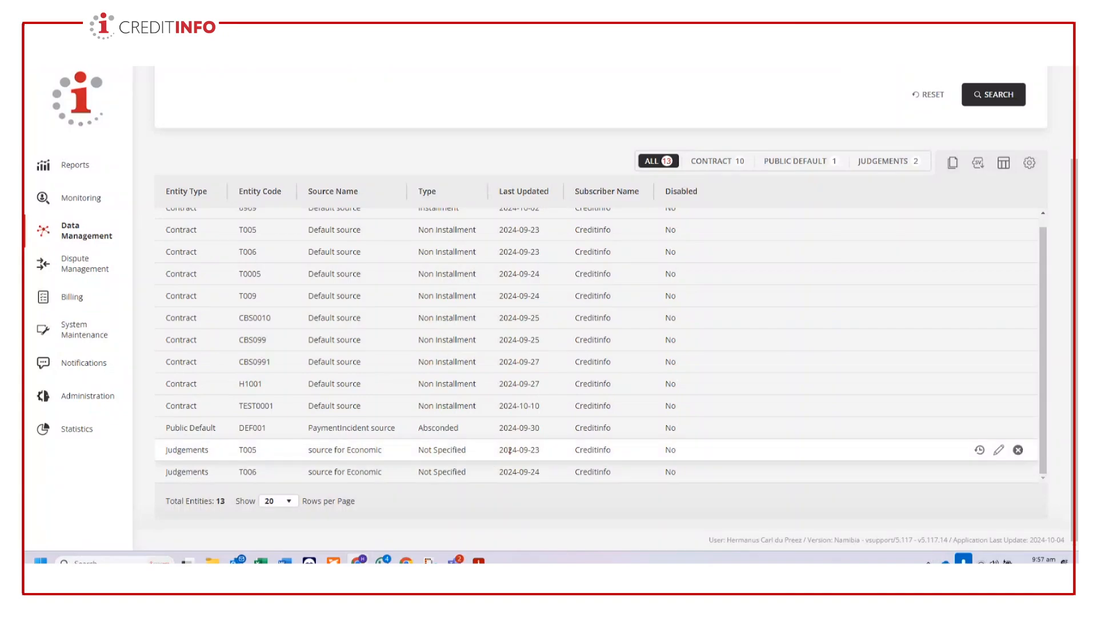
left_click(998, 451)
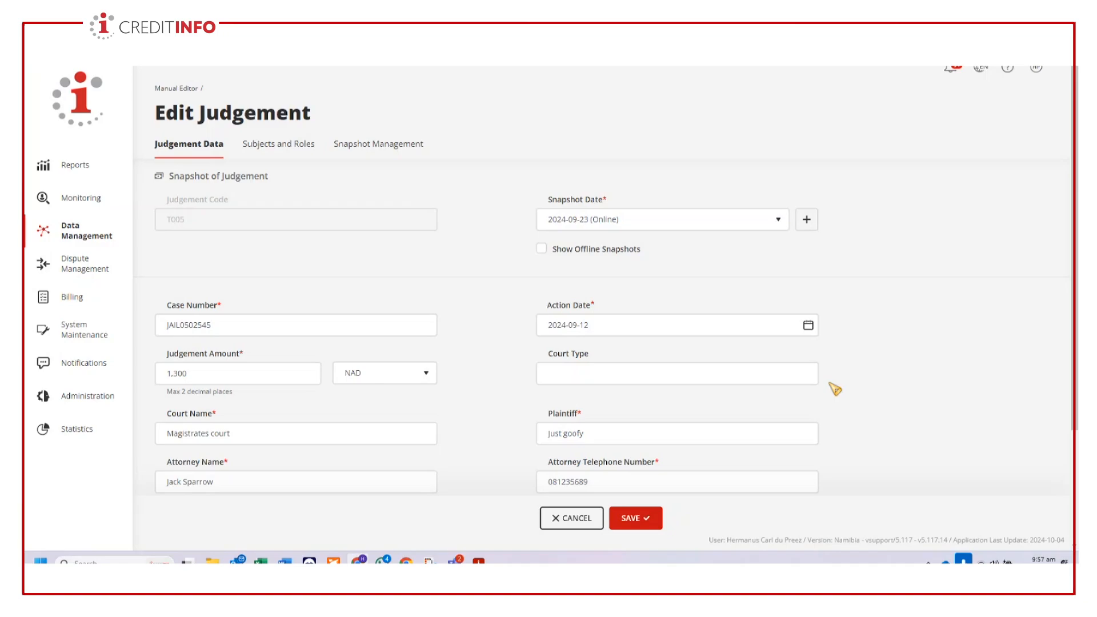
left_click(257, 330)
left_click(497, 399)
scroll(840, 411, "down", 3)
scroll(846, 413, "up", 3)
- Return to the Manual Editor, start a new contract, and enter the contract code TEST0002
left_click(66, 236)
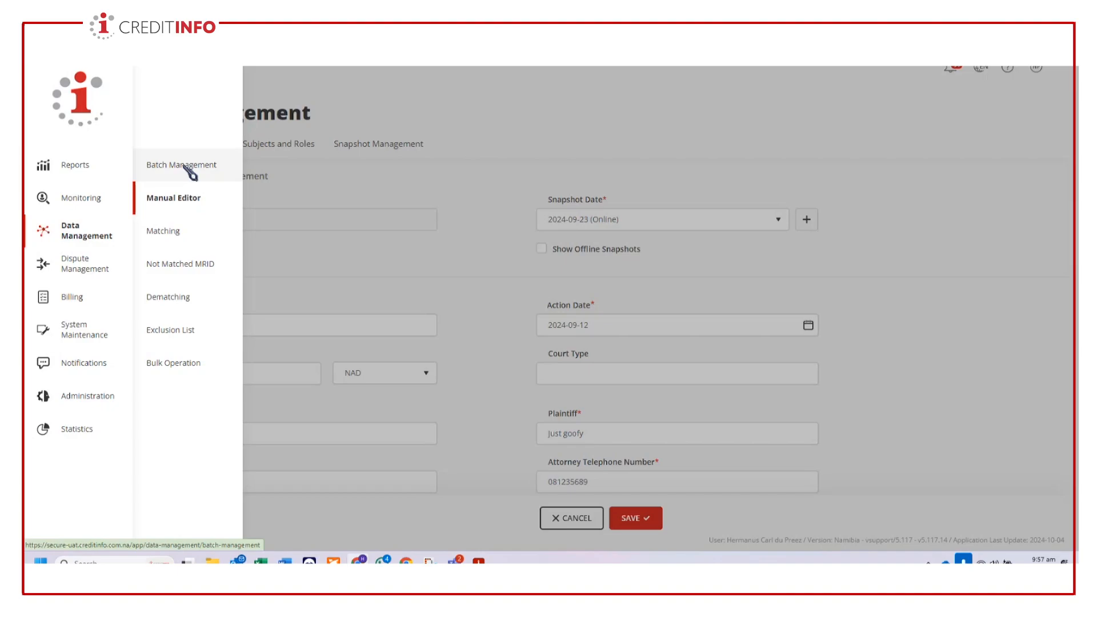
left_click(173, 198)
left_click(1023, 98)
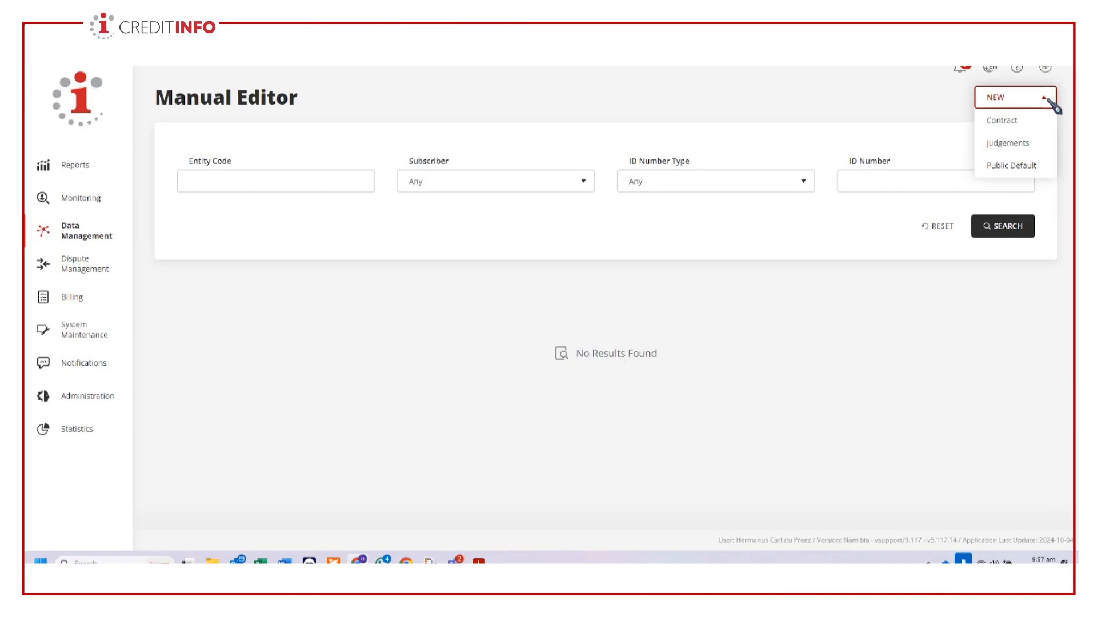
left_click(1009, 121)
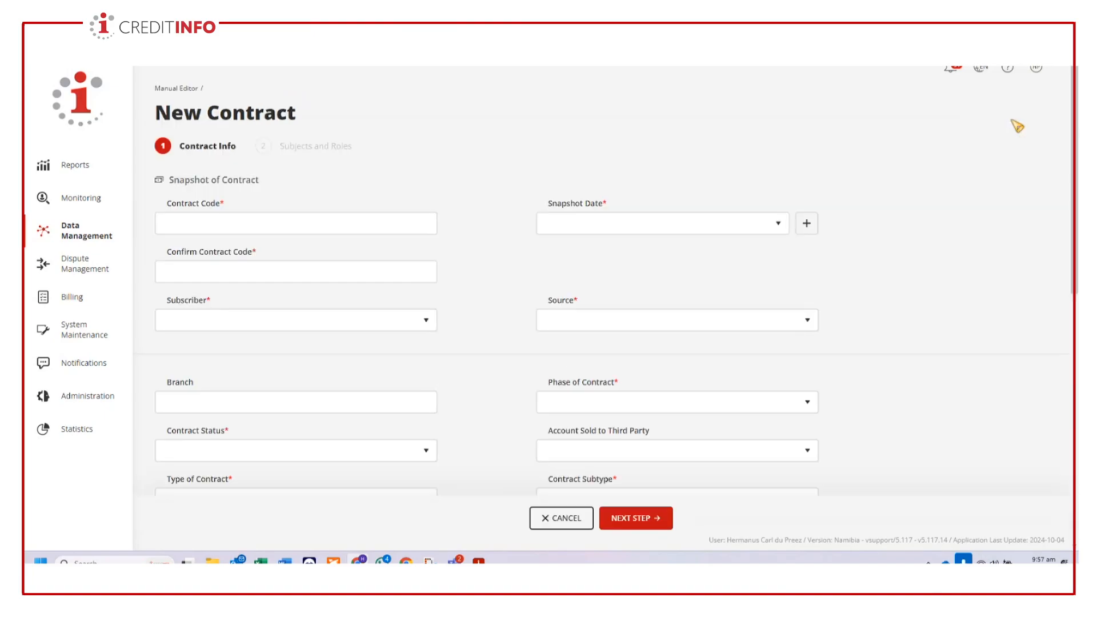
left_click(254, 228)
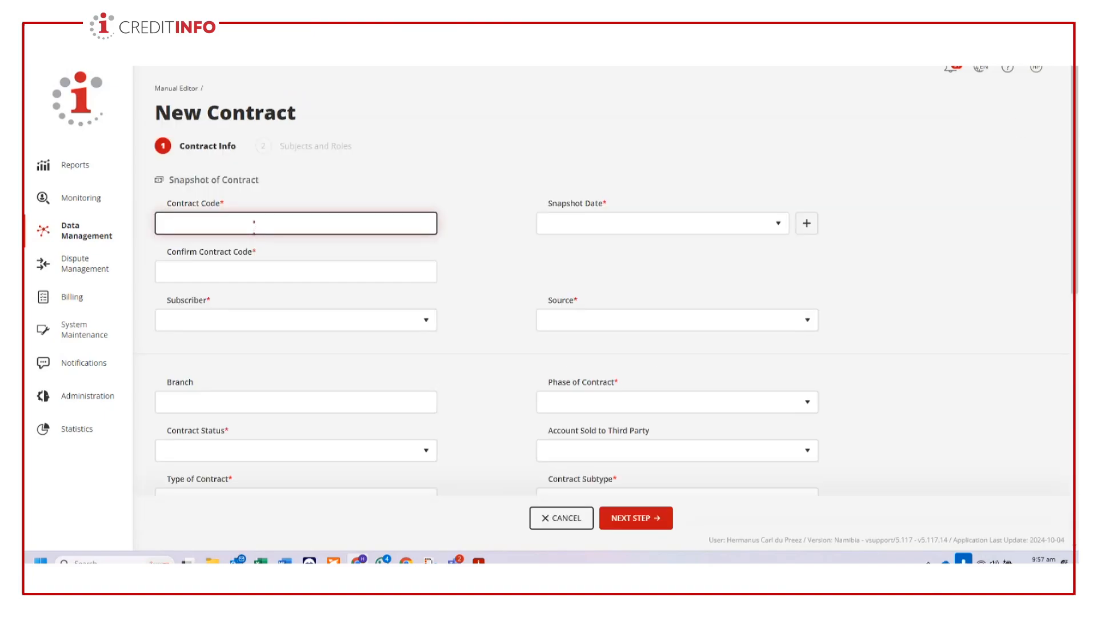
type("TEST0002")
key("Tab")
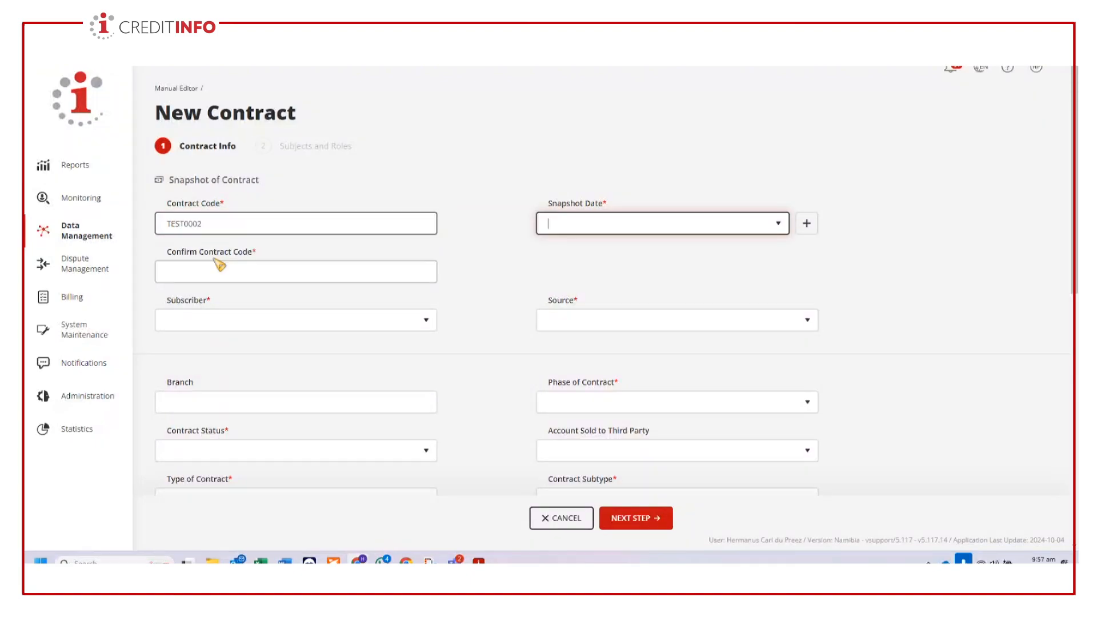
- Confirm the contract code as TEST0002 and create a new snapshot dated 2024-10-10
left_click(217, 264)
type("TEST000")
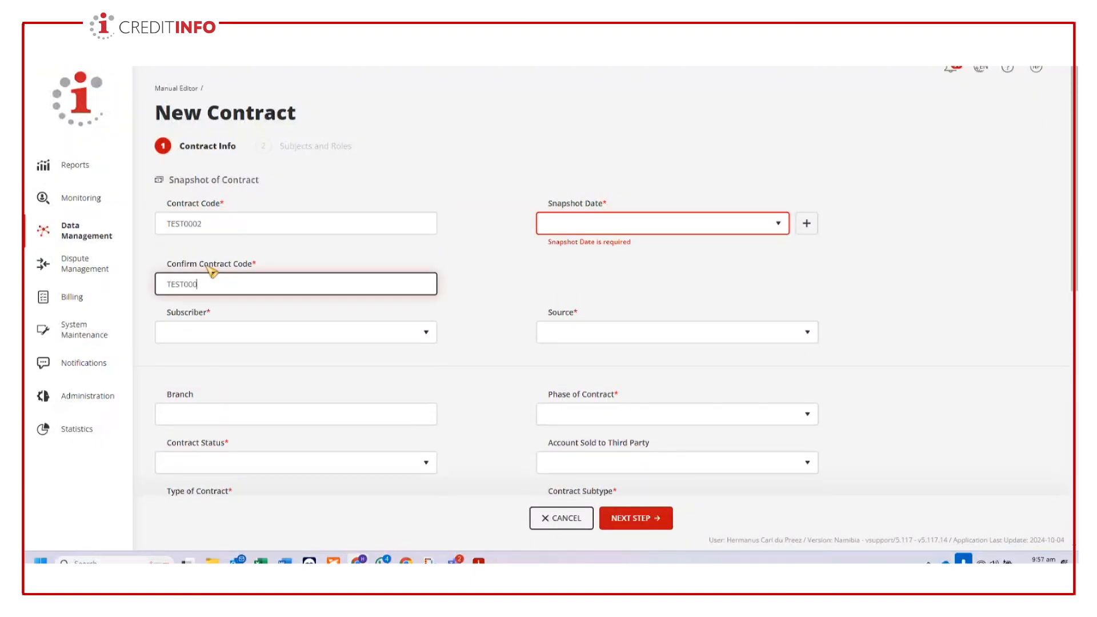
type("2")
left_click(806, 223)
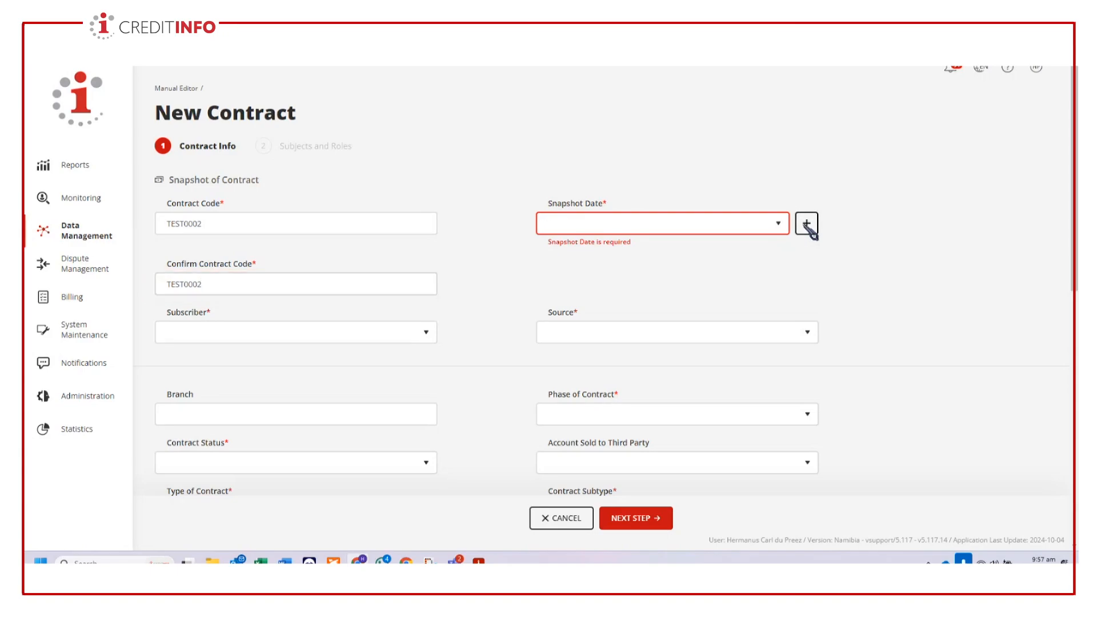
left_click(548, 268)
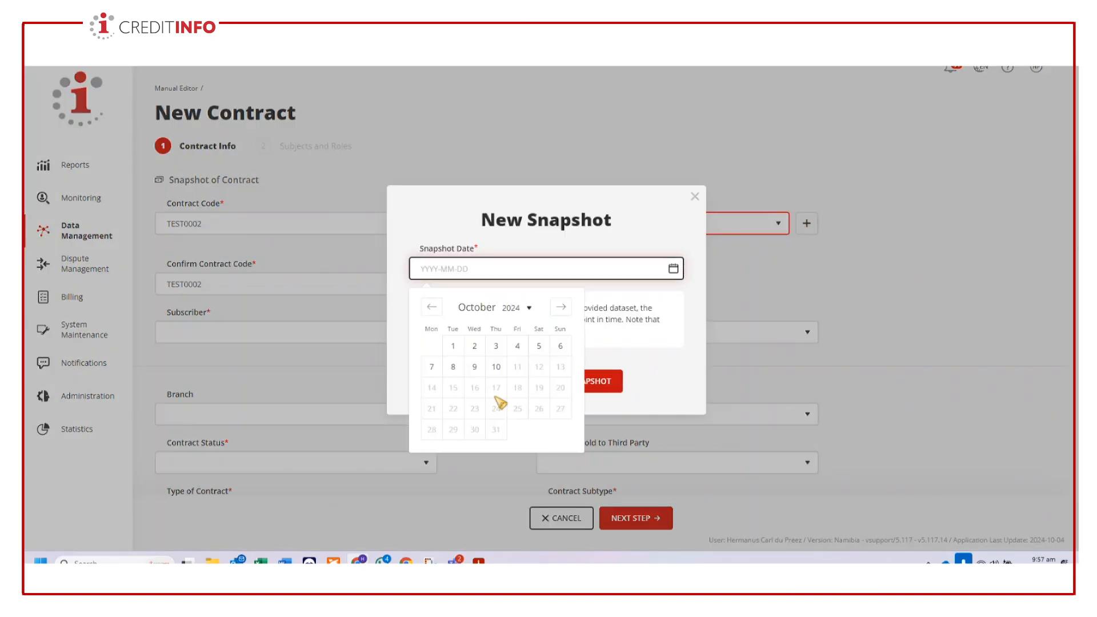
left_click(496, 367)
left_click(589, 382)
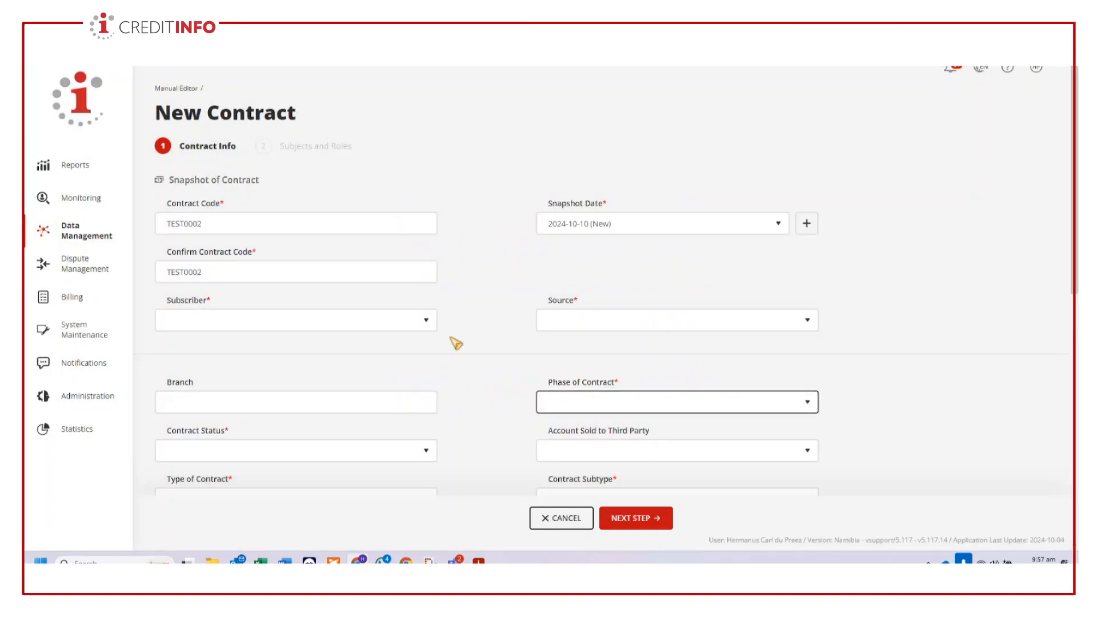
- Set the contract's subscriber to Creditinfo and its source to Default source
left_click(220, 322)
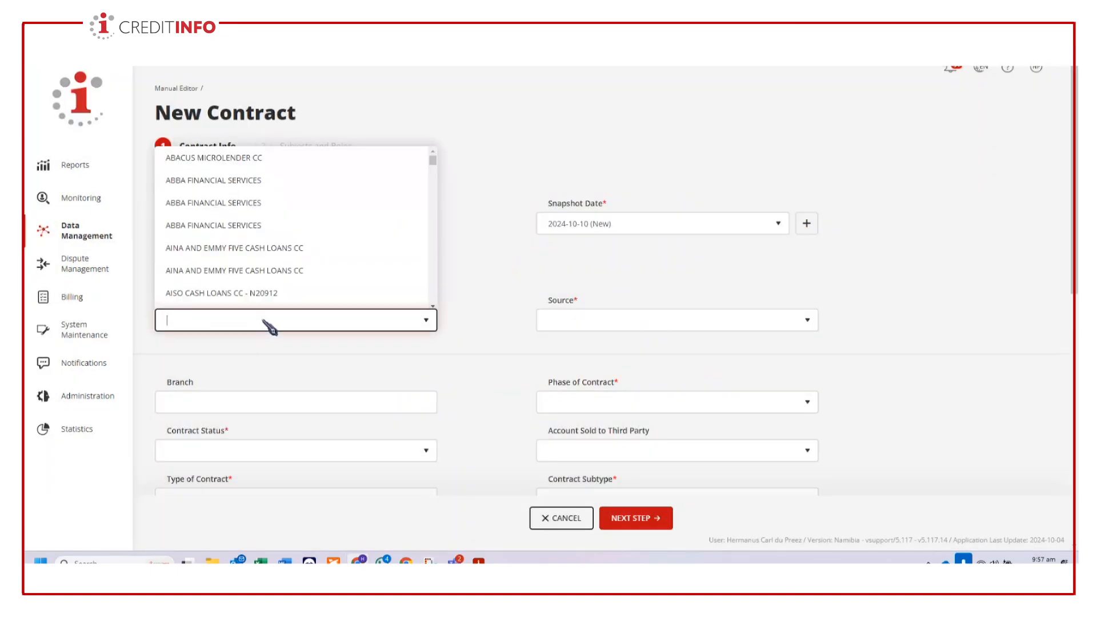
type("cre")
left_click(255, 251)
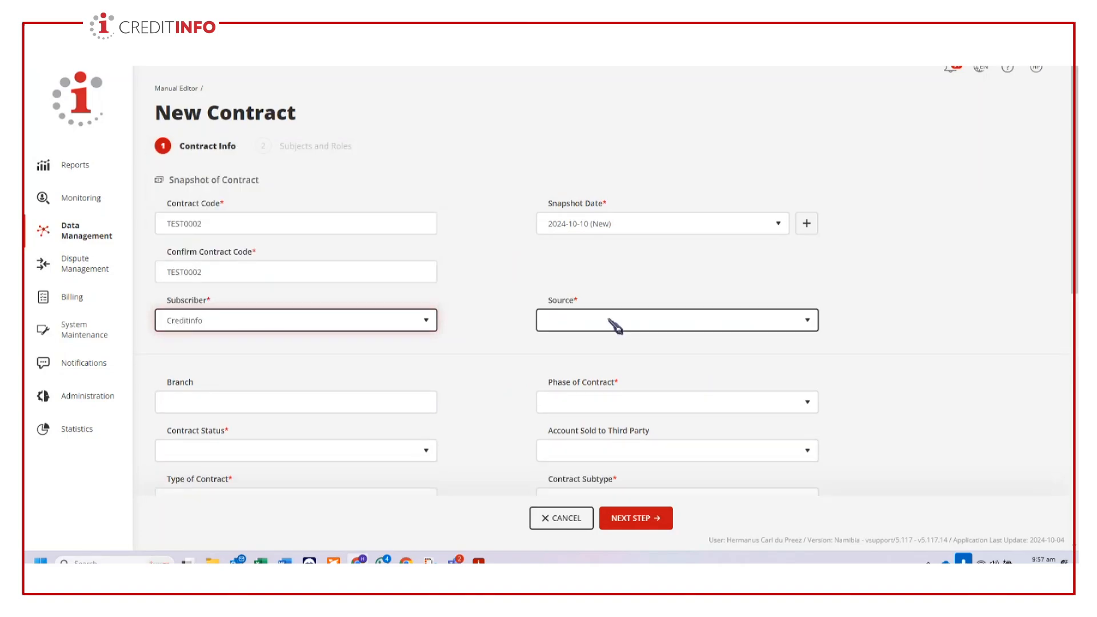
left_click(616, 325)
left_click(577, 365)
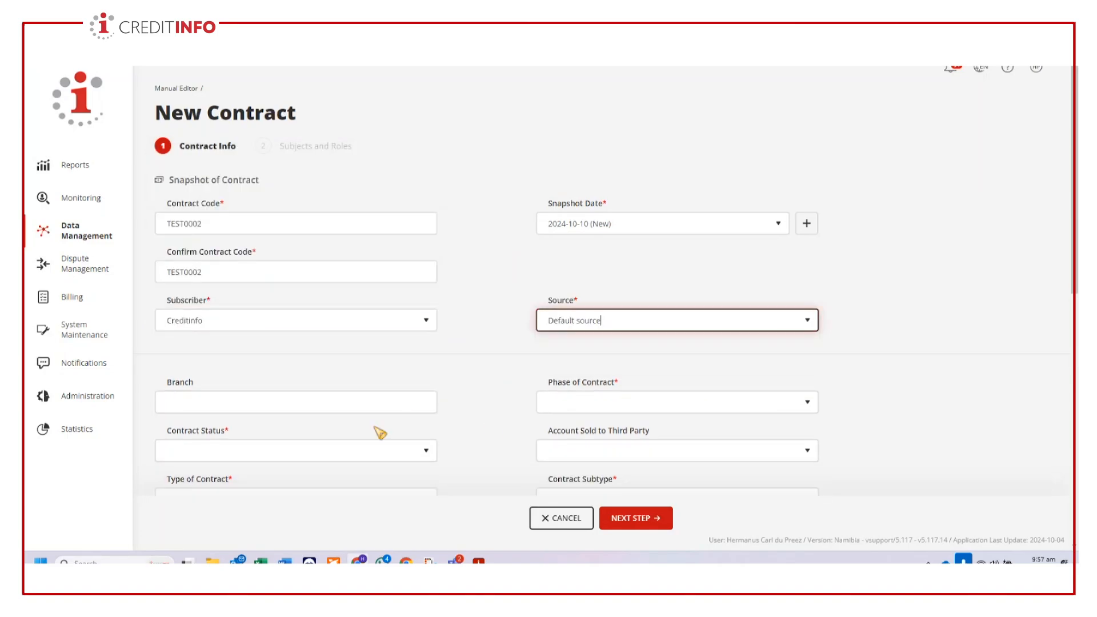
- Set the phase of contract to Open and the contract status to "Contract is active and open, funds were released to main debtor"
left_click(629, 405)
left_click(552, 446)
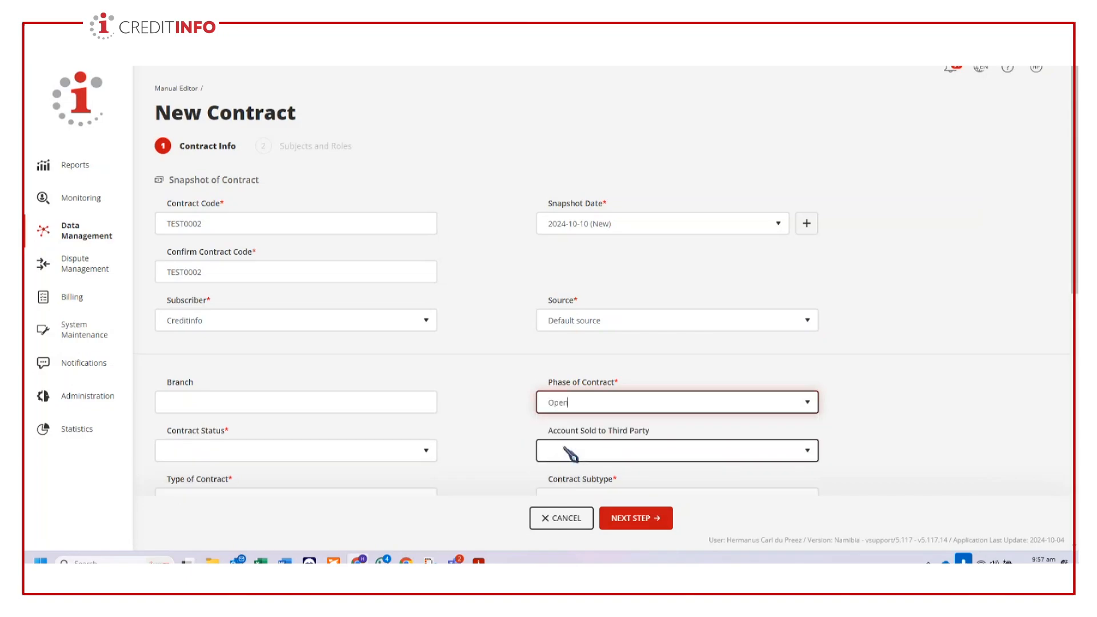
scroll(569, 453, "down", 2)
left_click(380, 340)
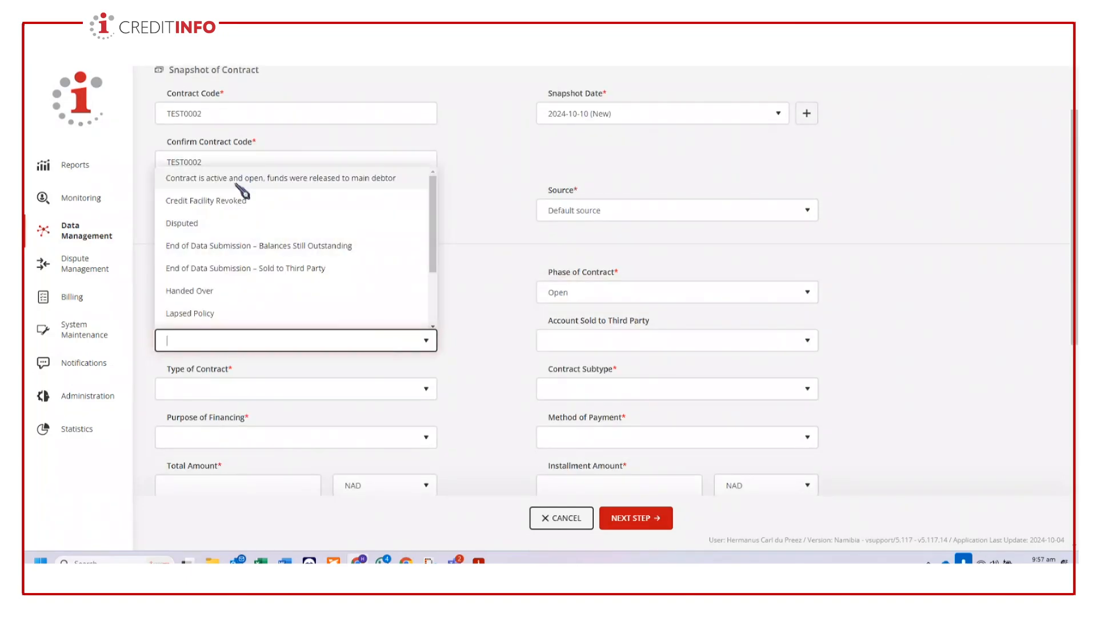
left_click(236, 182)
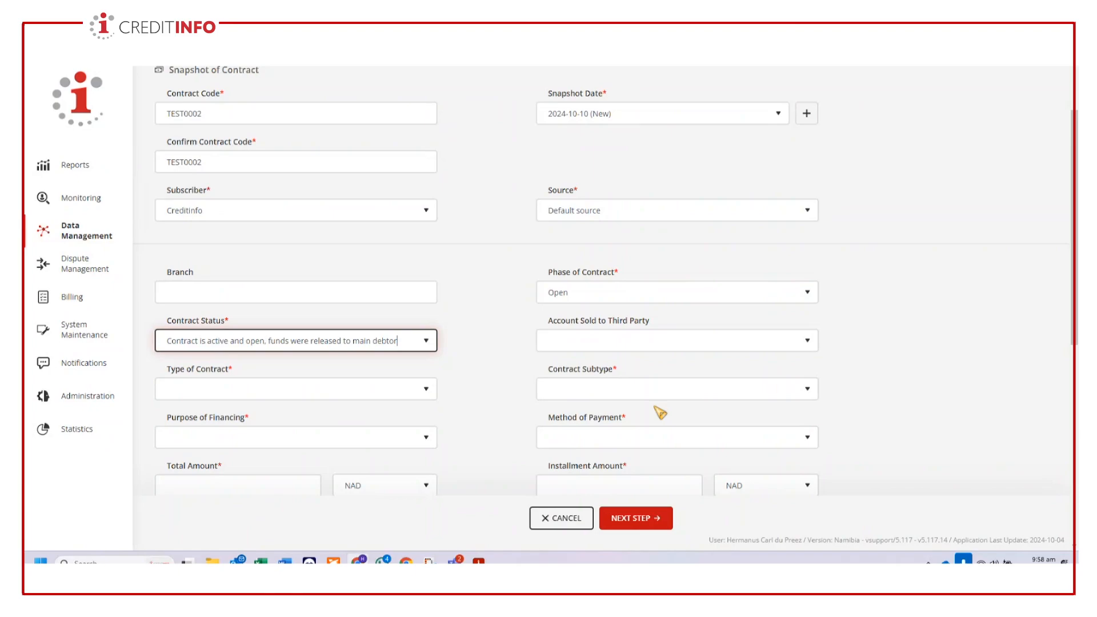
- Set the type of contract to Installment and the contract subtype to Instalment Account
left_click(689, 390)
left_click(690, 399)
left_click(328, 389)
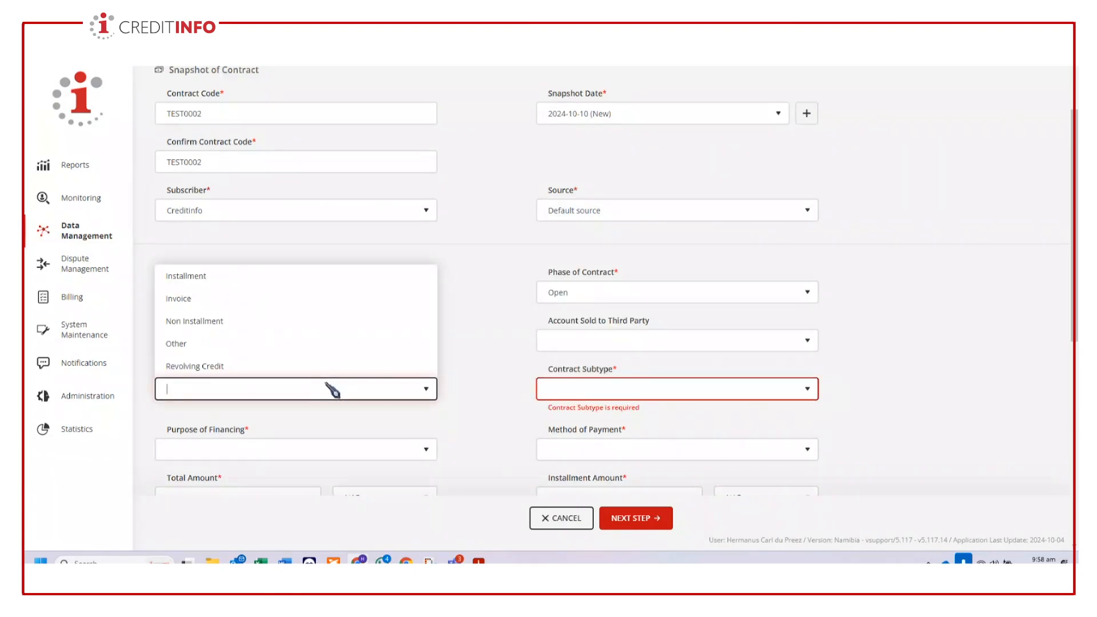
left_click(211, 278)
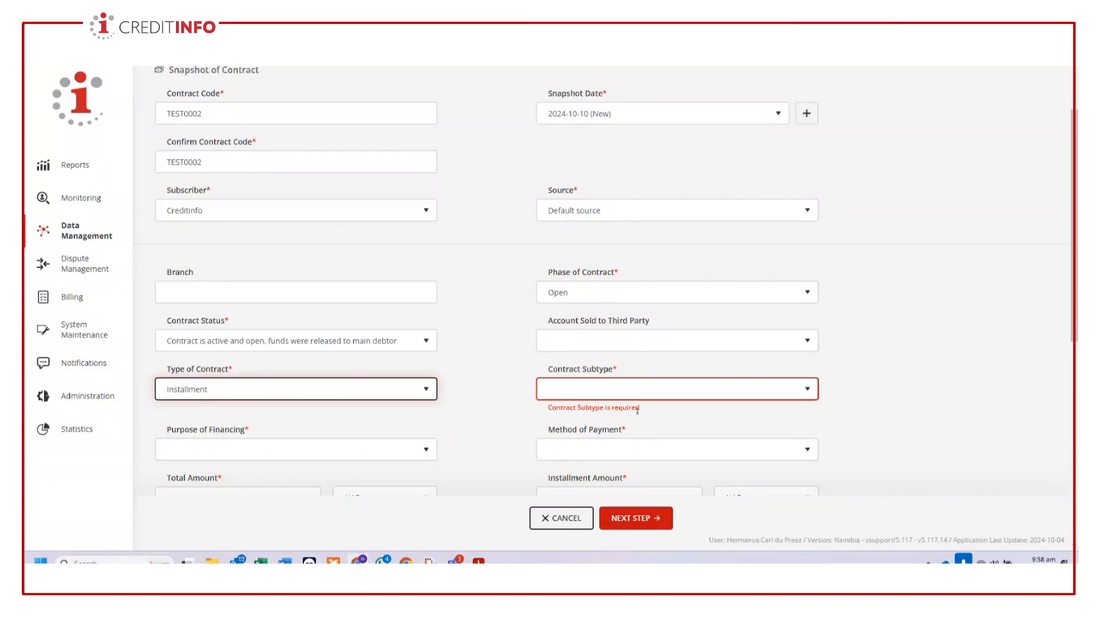
scroll(916, 403, "down", 1)
scroll(916, 402, "down", 2)
left_click(808, 280)
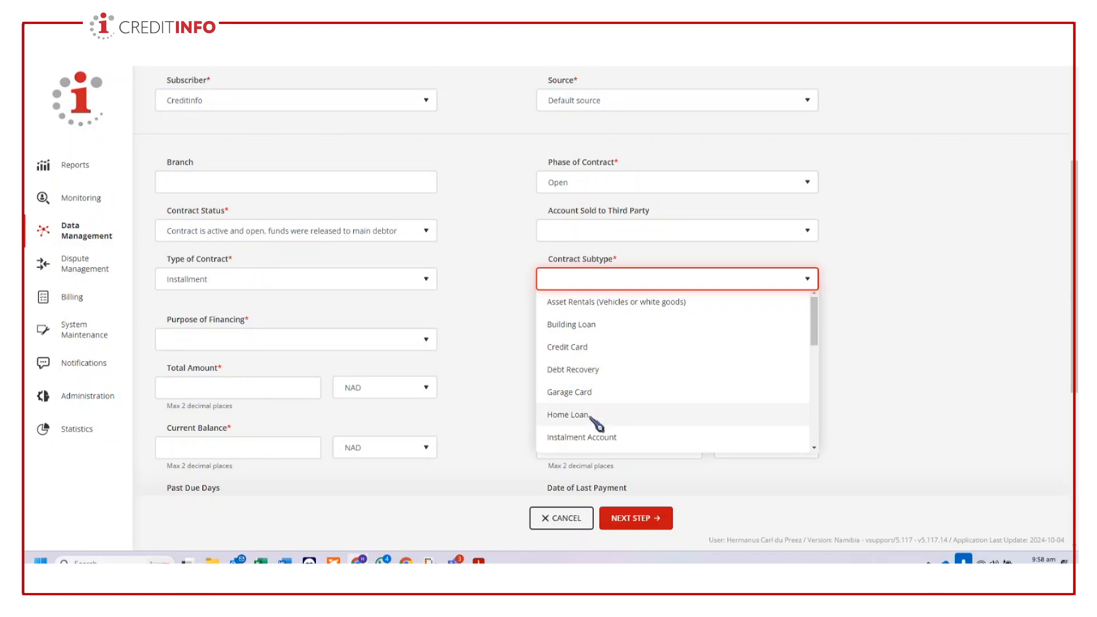
scroll(620, 410, "down", 1)
left_click(572, 392)
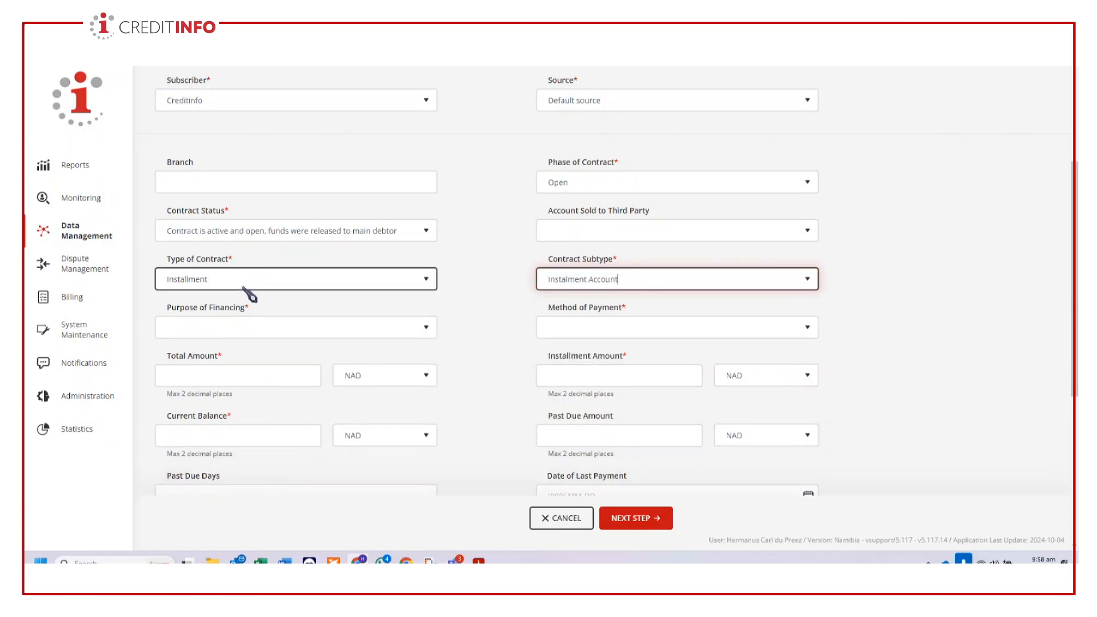
- Set the purpose of financing to Crisis Loan for Death/Funeral and the method of payment to Other
left_click(266, 335)
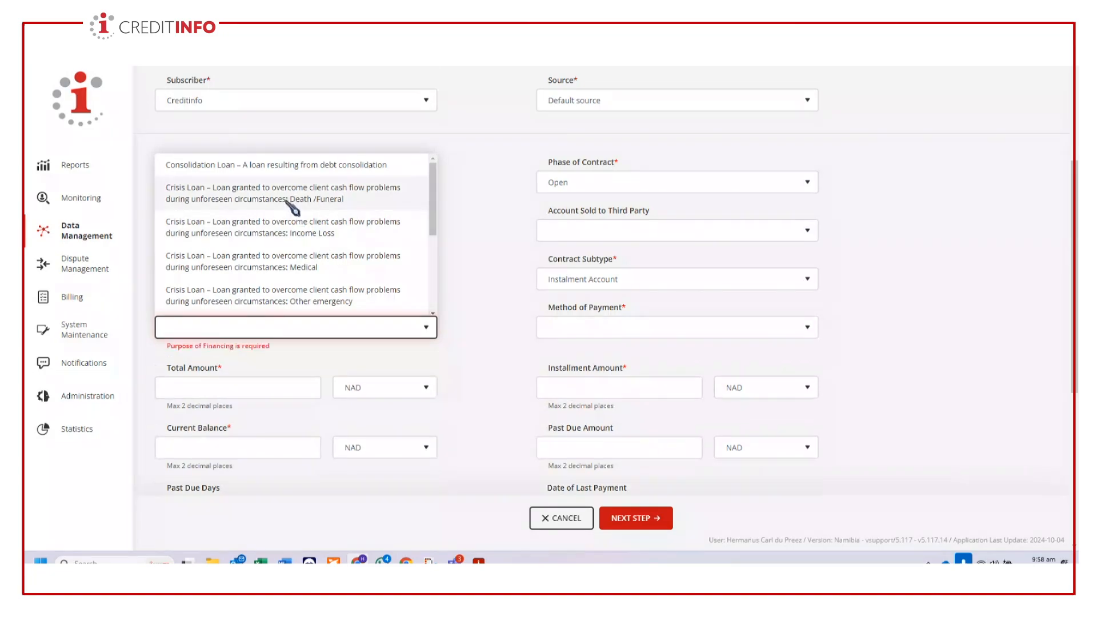
left_click(292, 198)
left_click(735, 326)
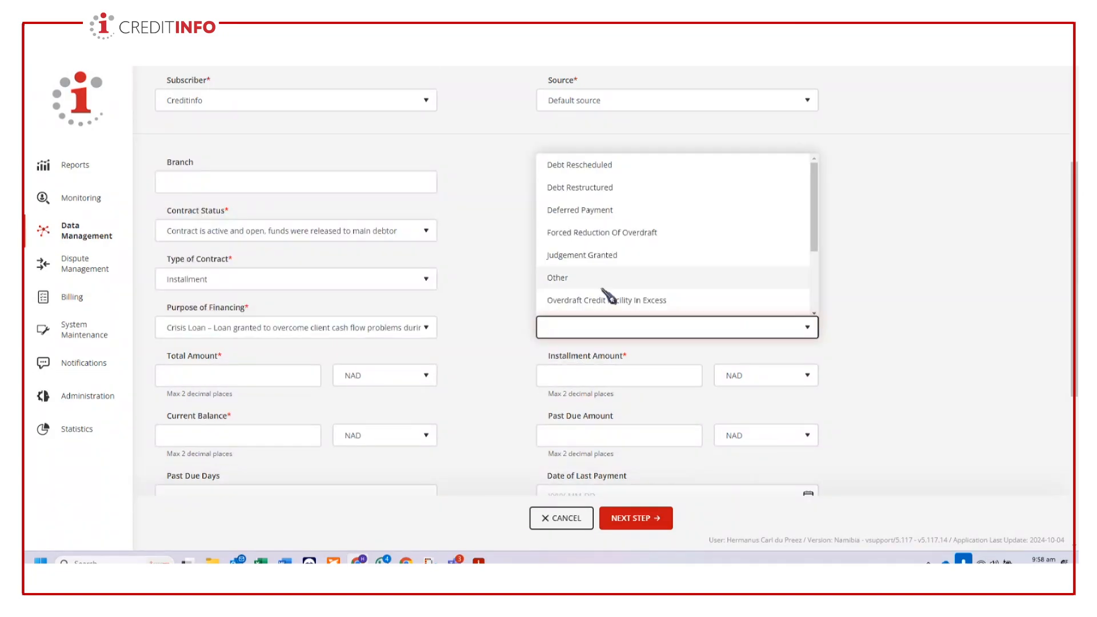
scroll(626, 302, "down", 2)
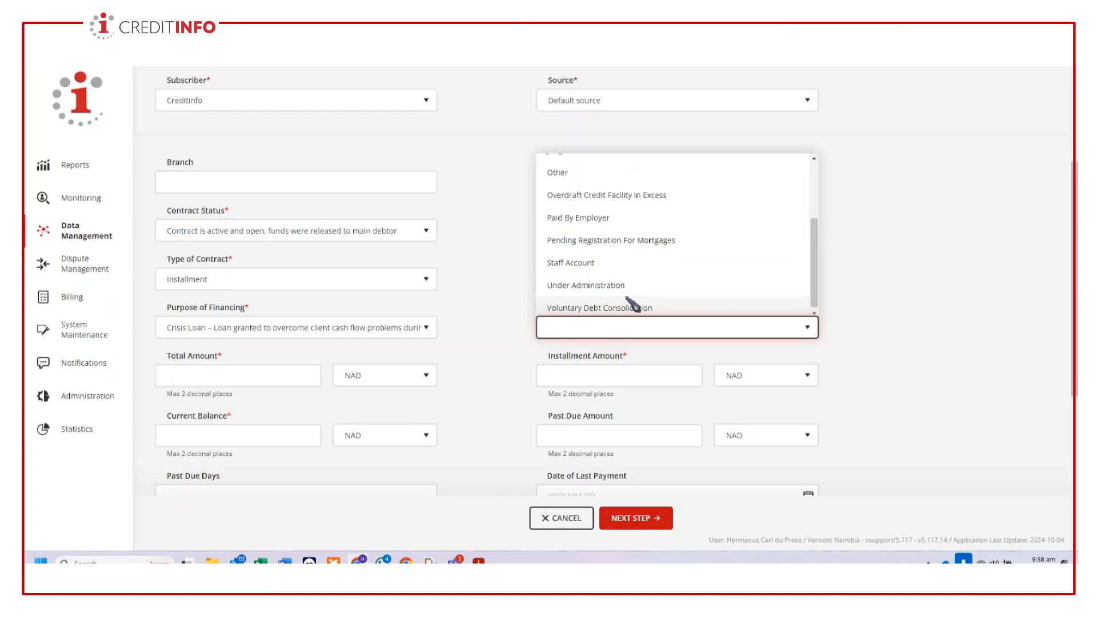
scroll(628, 291, "up", 2)
left_click(590, 282)
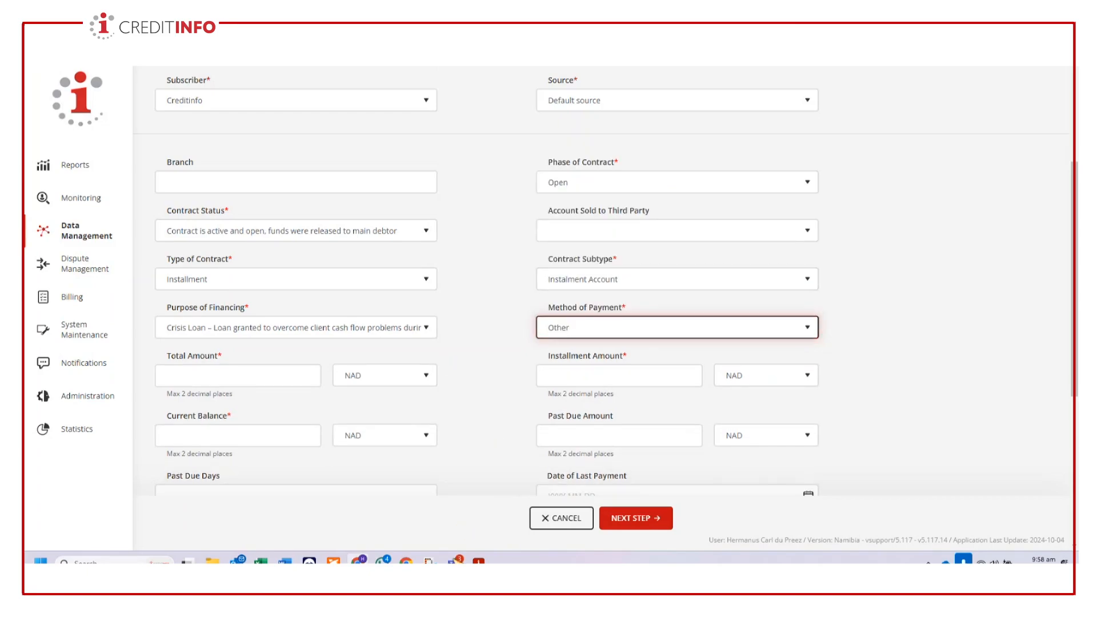
- Enter a total amount of 1,000, an installment amount of 650 and a current balance of 1,300 in NAD
mouse_move(455, 561)
left_click(263, 372)
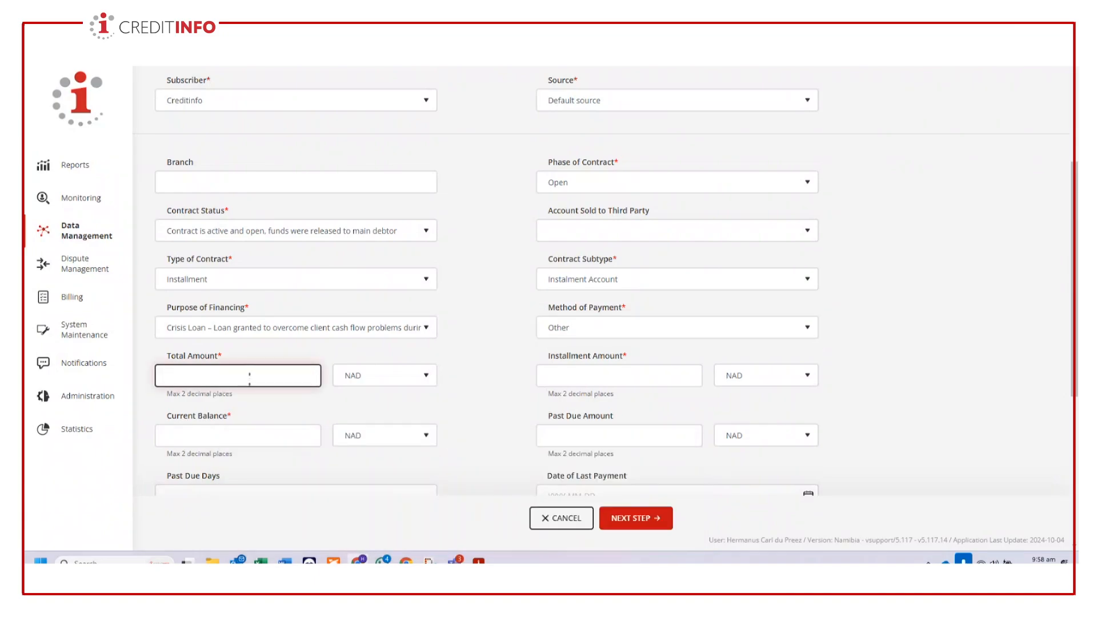
type("1000")
left_click(656, 382)
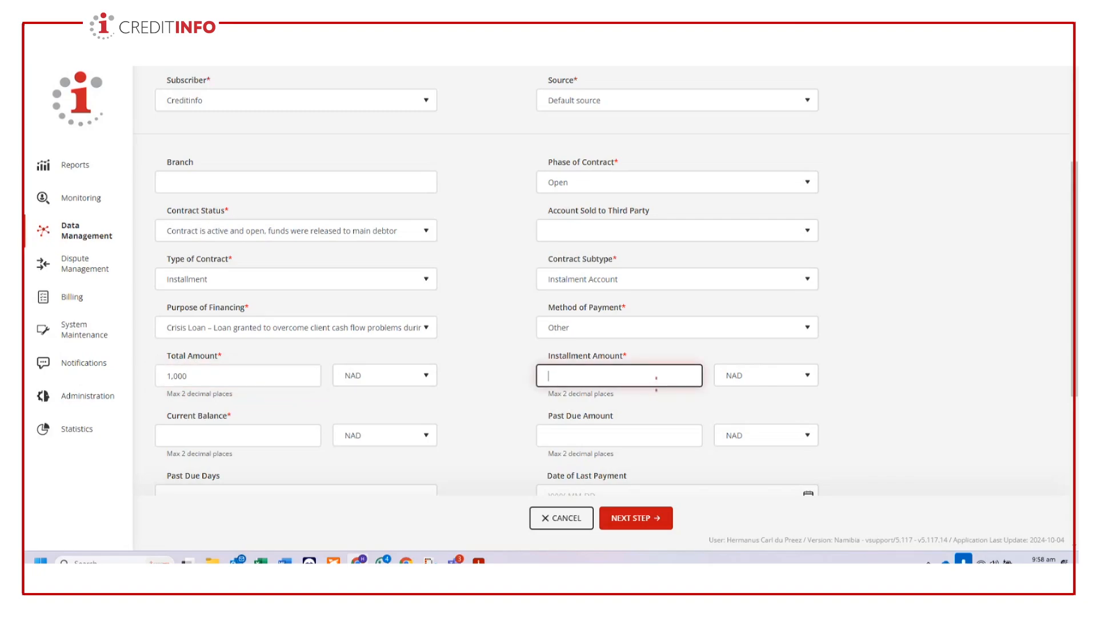
type("650")
scroll(656, 382, "down", 1)
left_click(235, 379)
type("1300")
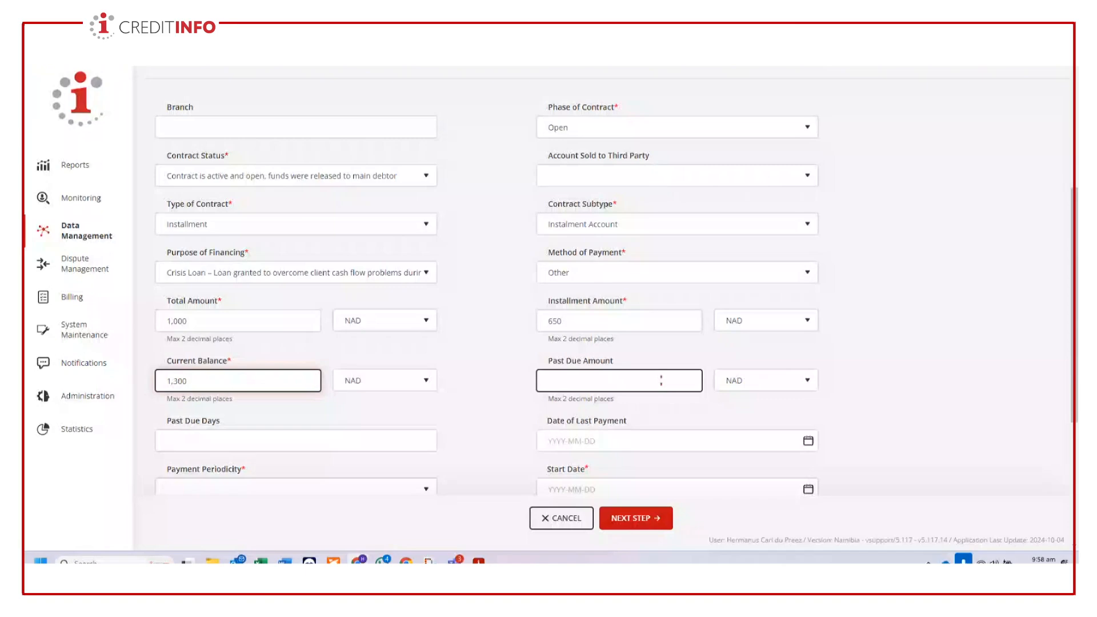
- Set the payment periodicity to Monthly Installments (30 Days) and the start date to 2024-10-10, and proceed to Subjects and Roles
scroll(661, 381, "down", 3)
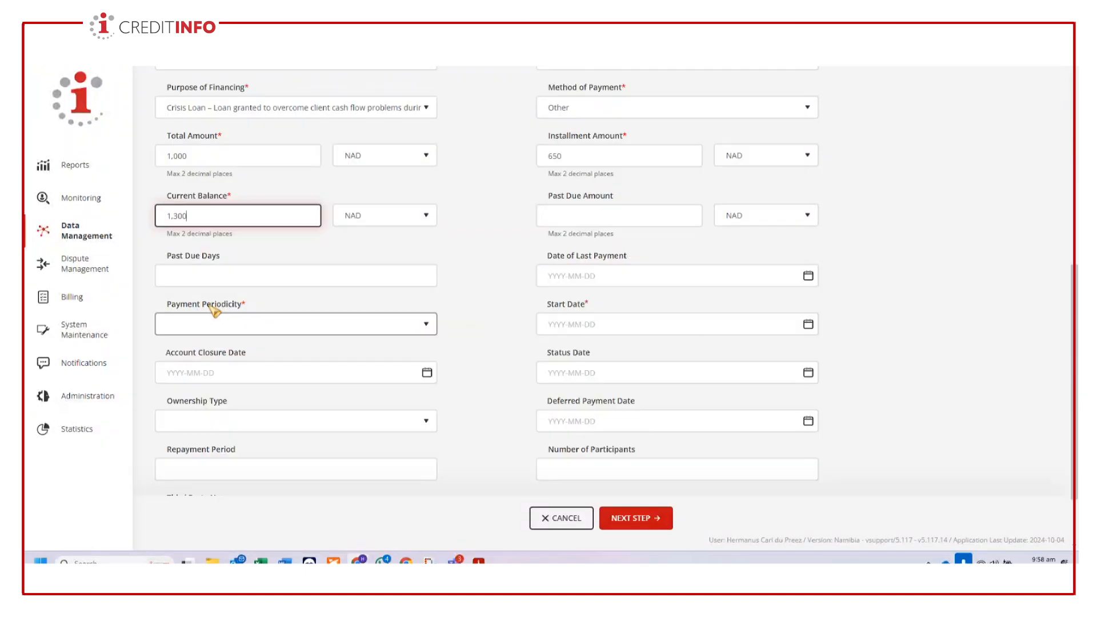
left_click(255, 325)
left_click(224, 391)
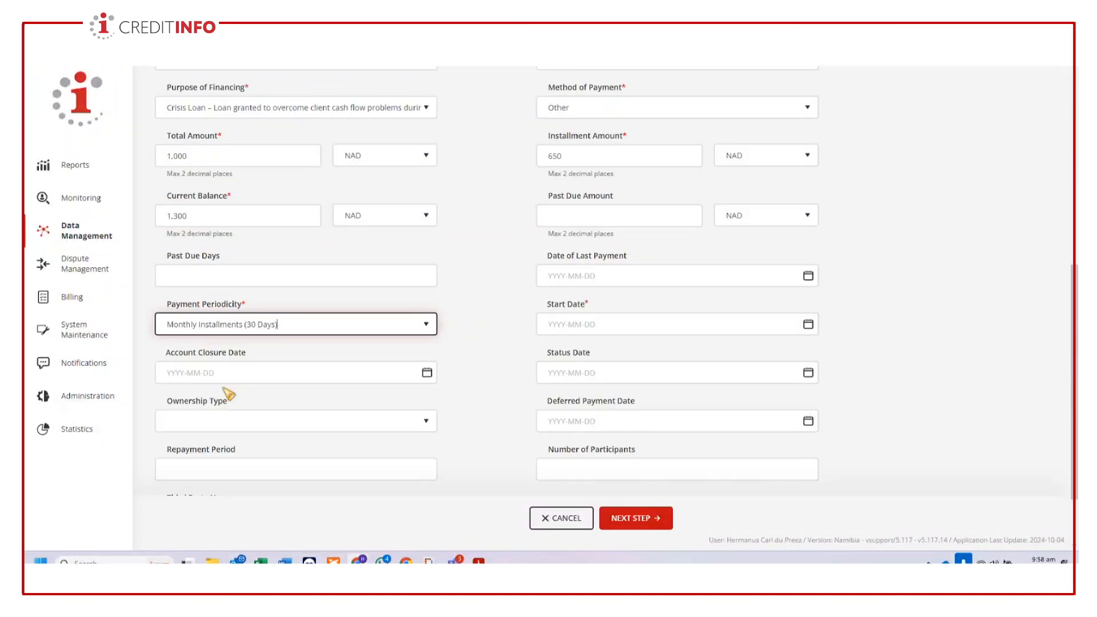
scroll(431, 380, "down", 1)
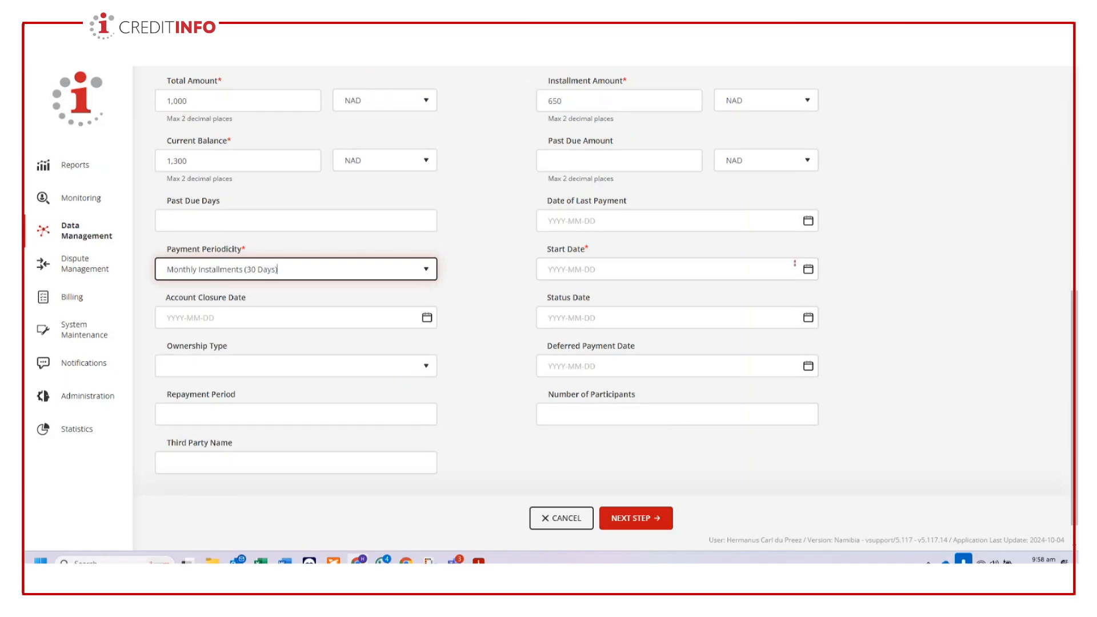
left_click(629, 270)
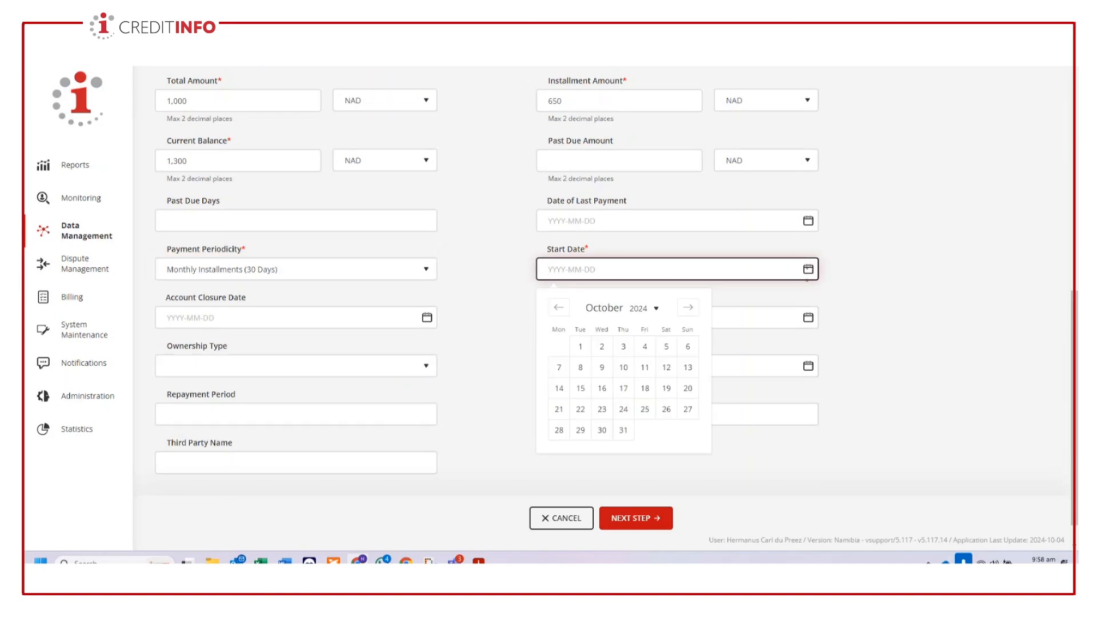
left_click(624, 367)
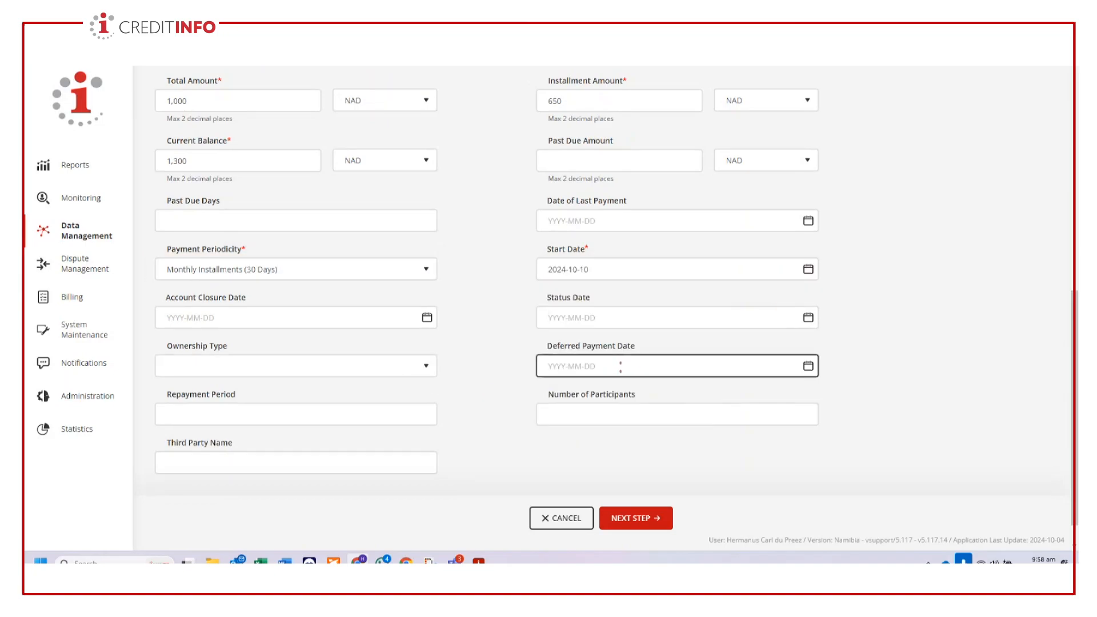
left_click(645, 520)
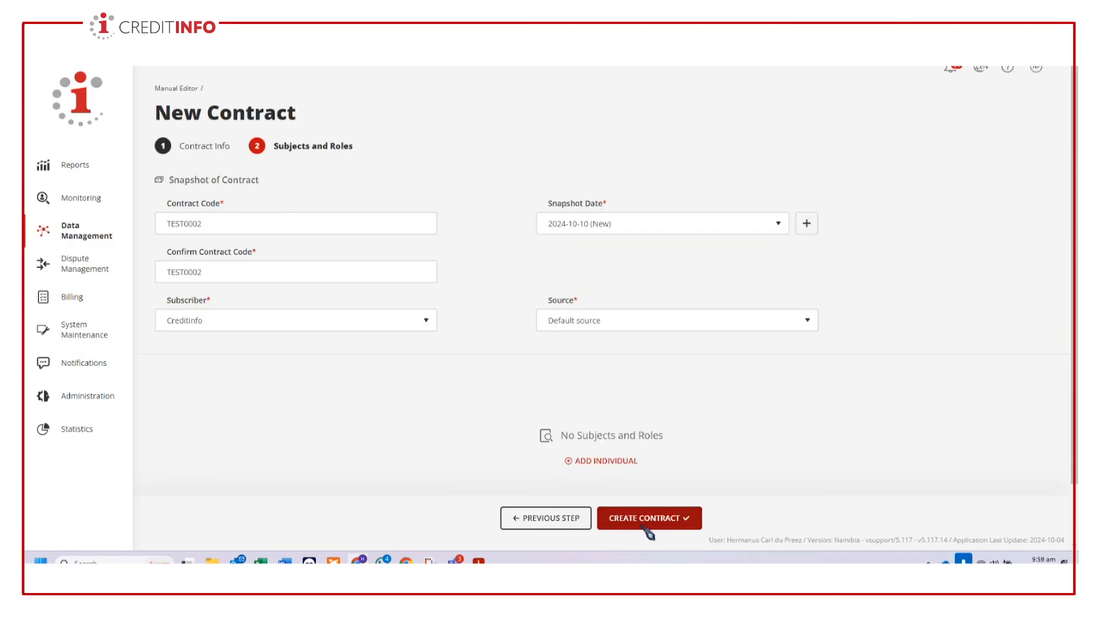
- Add a new individual to the contract, enter the customer code and set the title to Mr
left_click(607, 462)
left_click(762, 199)
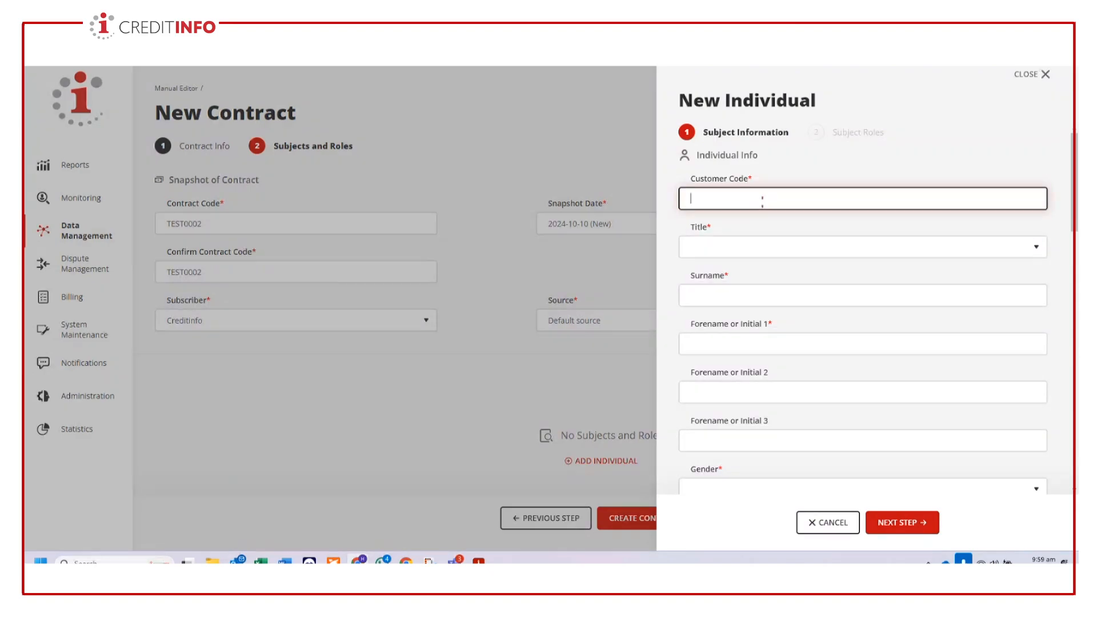
type("CI050")
left_click(743, 248)
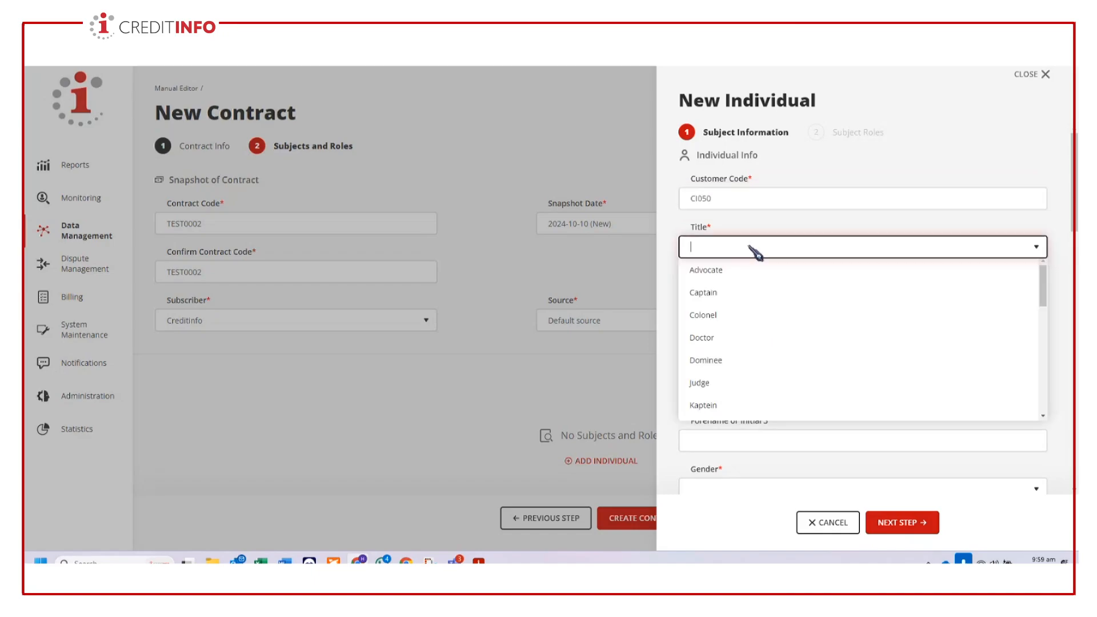
scroll(738, 359, "down", 4)
scroll(740, 360, "down", 2)
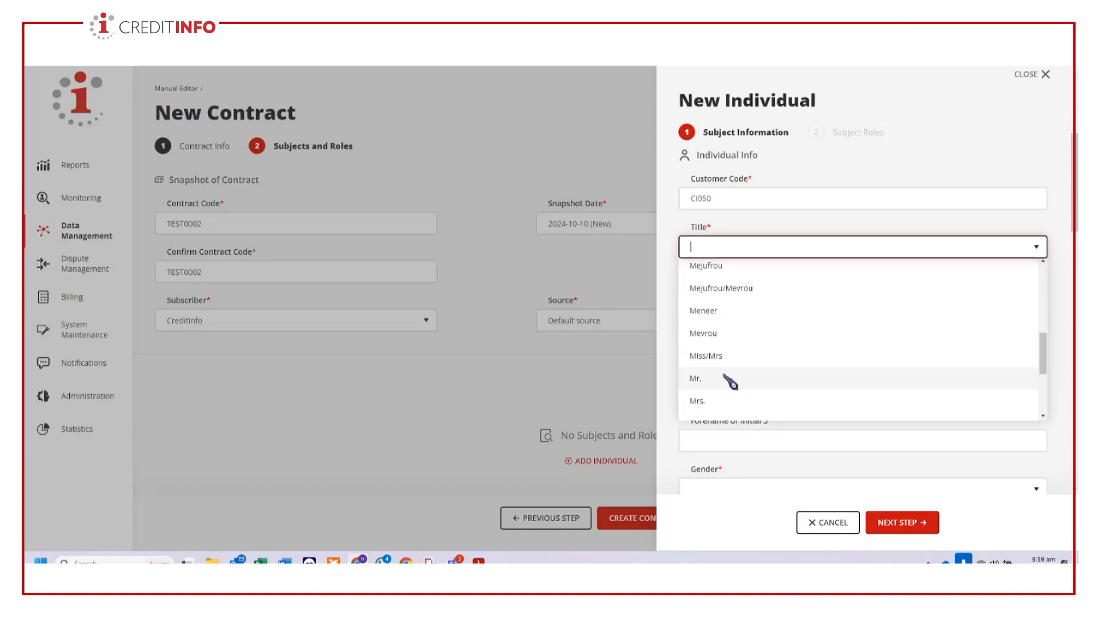
left_click(730, 380)
- Enter the individual's surname and first initial, and set the gender to Male
left_click(744, 296)
type("goofy")
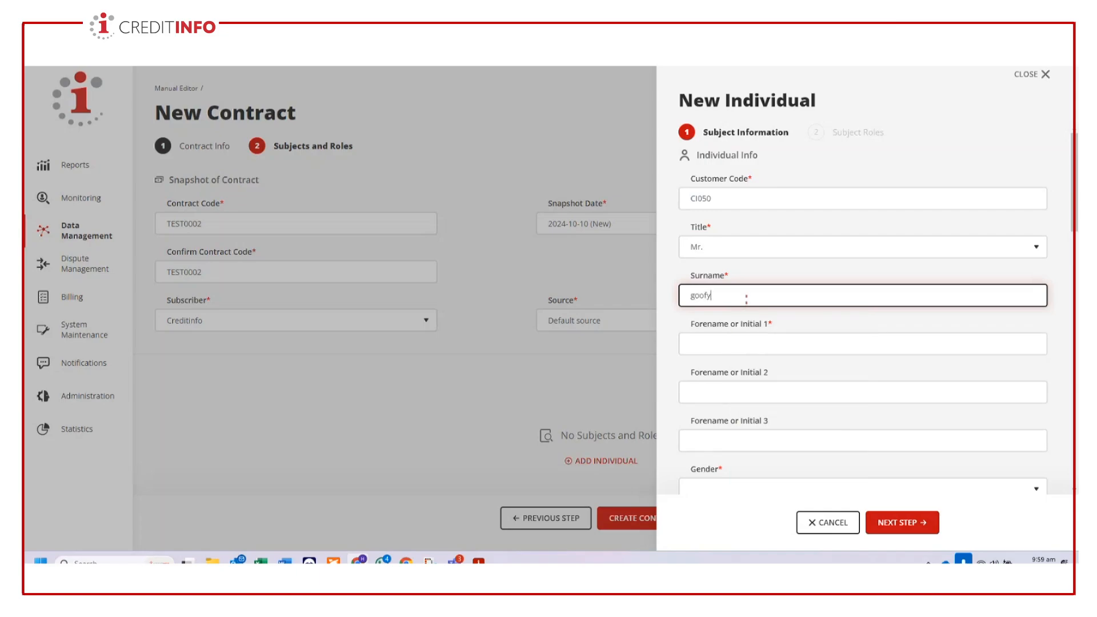
key("Tab")
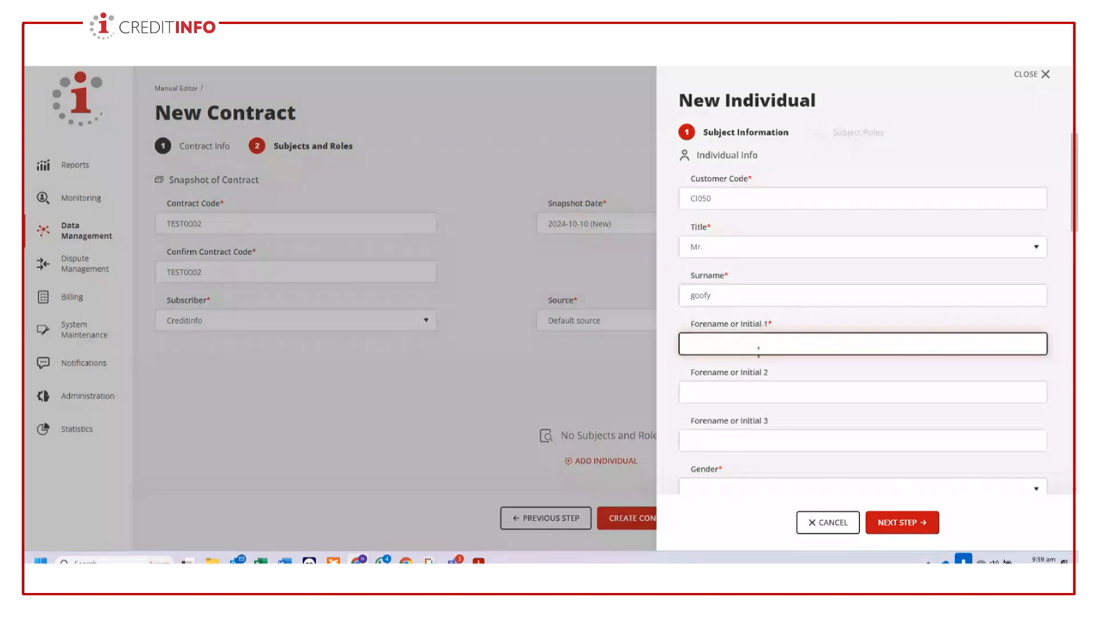
type("j")
scroll(772, 382, "down", 3)
left_click(768, 330)
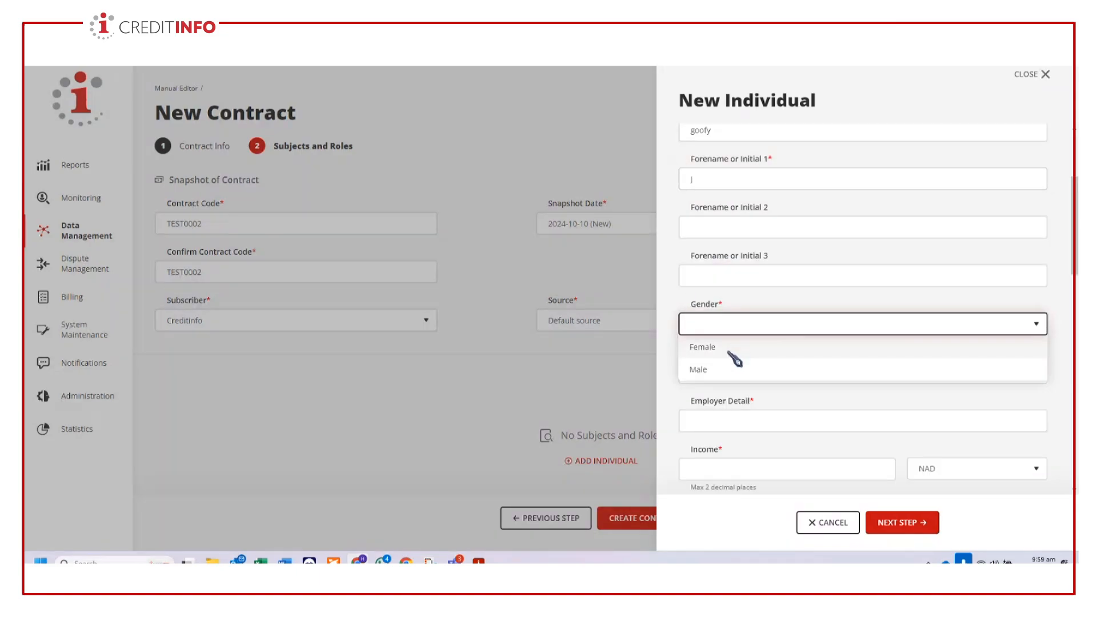
left_click(791, 369)
- Set the individual's date of birth and correct its day
left_click(1037, 372)
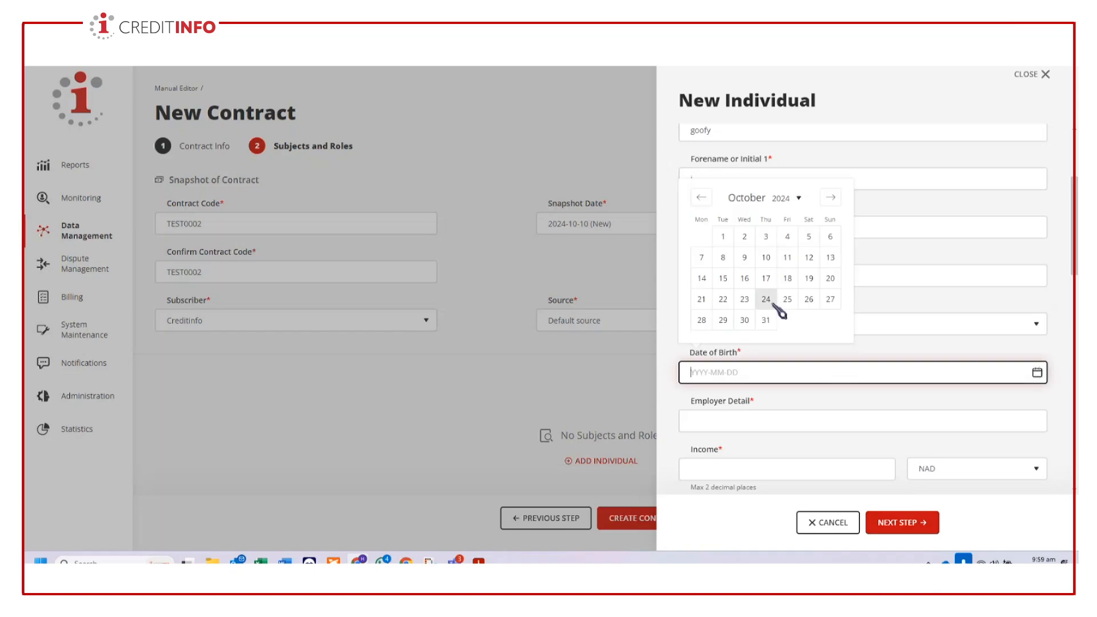
scroll(779, 310, "up", 1)
left_click(786, 253)
scroll(792, 320, "up", 2)
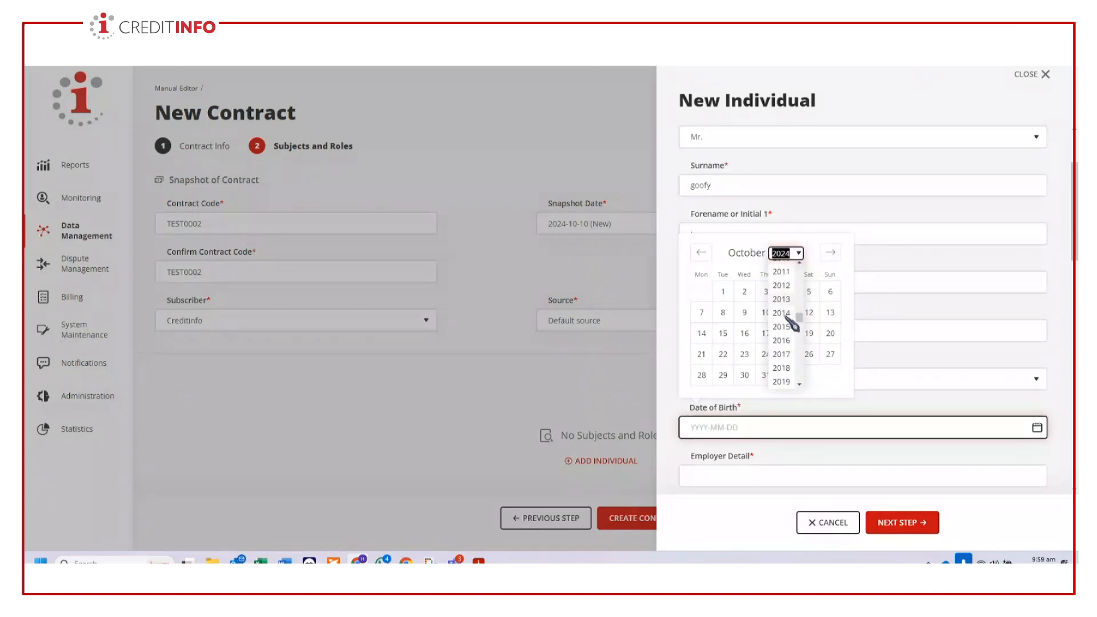
scroll(789, 320, "up", 8)
scroll(791, 320, "up", 1)
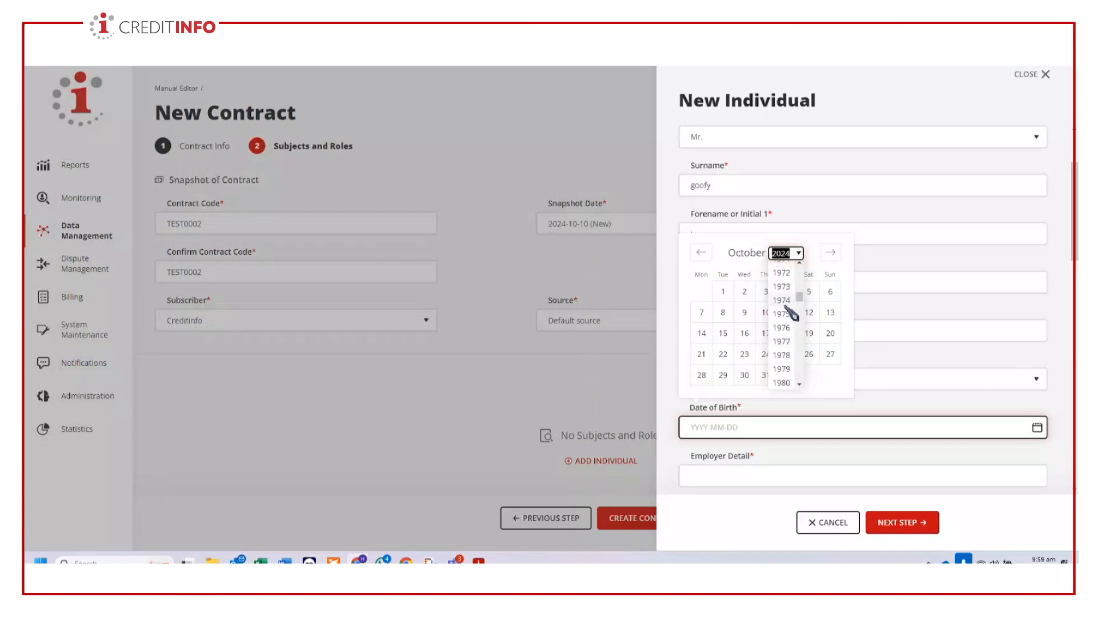
left_click(790, 311)
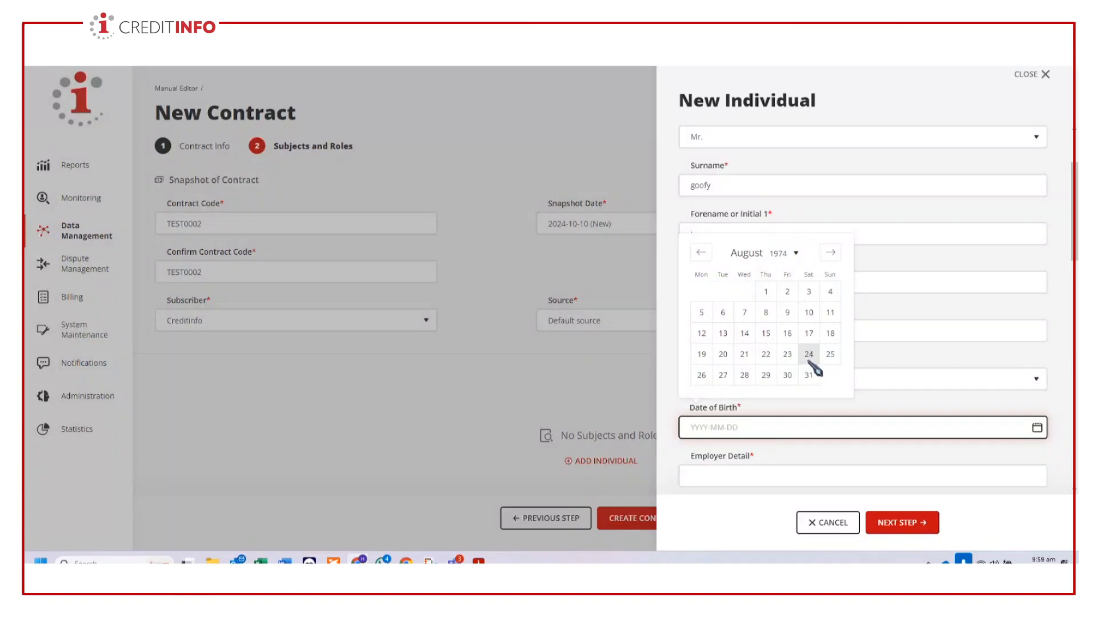
left_click(809, 354)
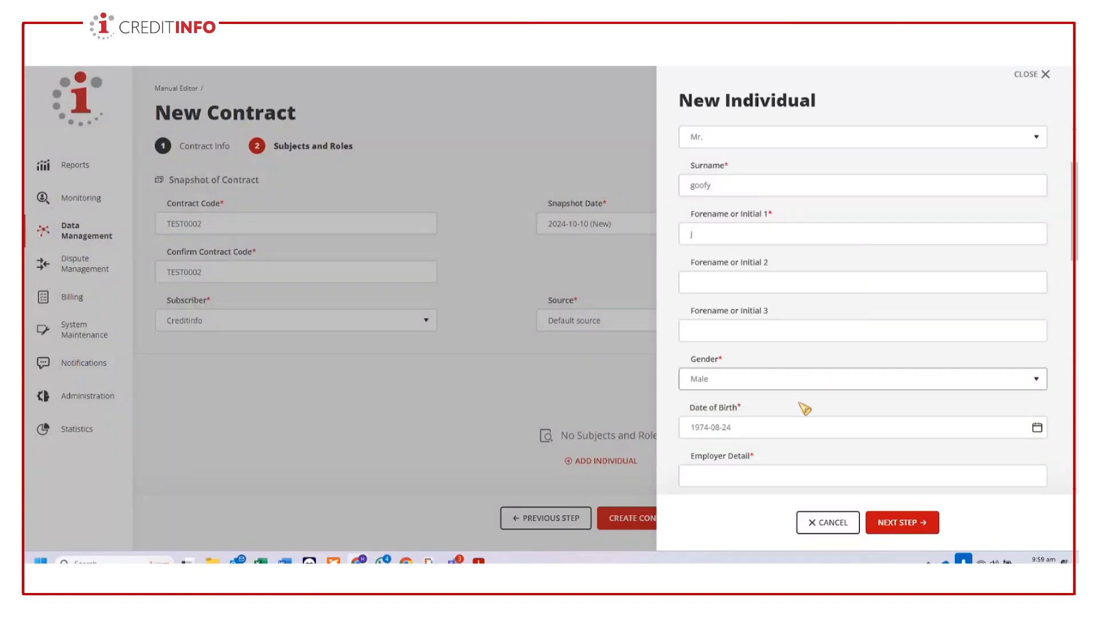
scroll(804, 408, "down", 2)
left_click(852, 317)
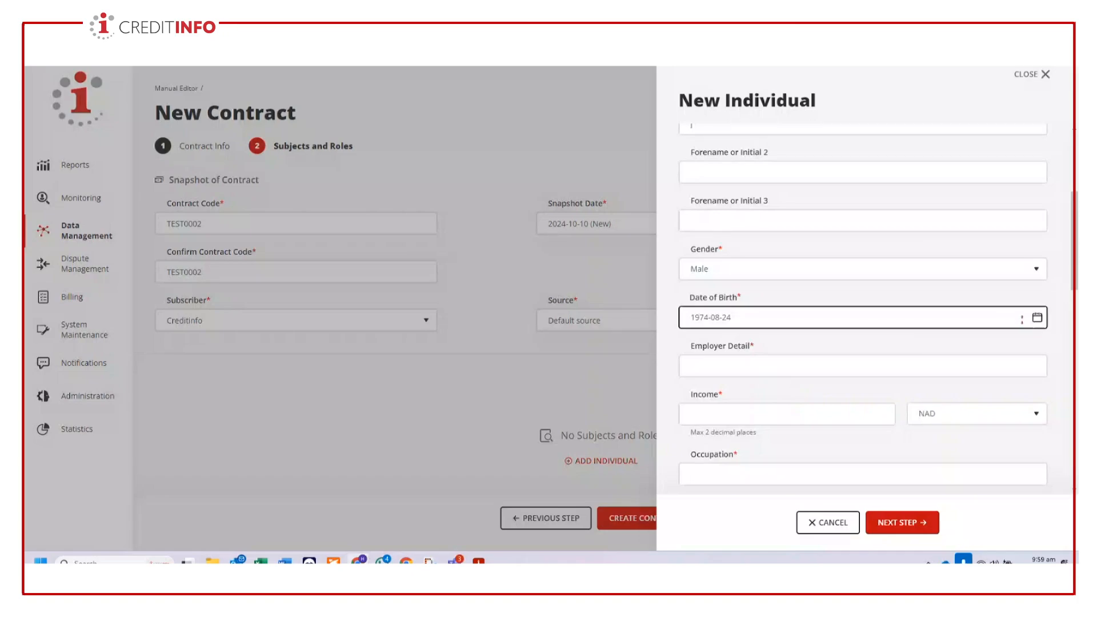
left_click(744, 265)
- Enter CreditInfo as the individual's employer and 10,000 NAD as the income
left_click(748, 369)
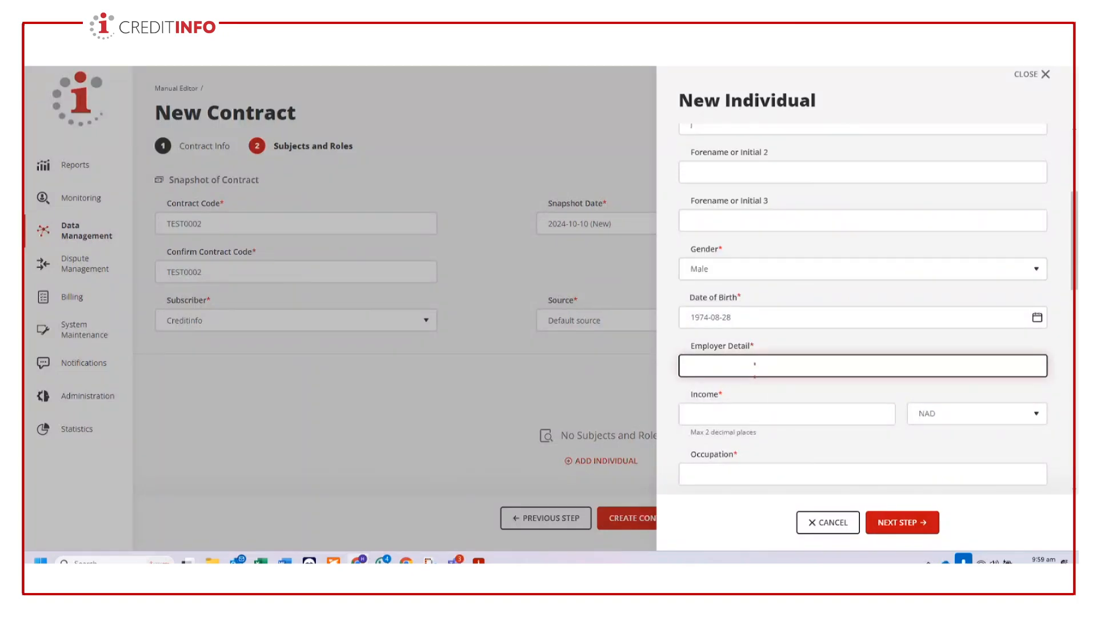
type("CreditInfo")
left_click(792, 413)
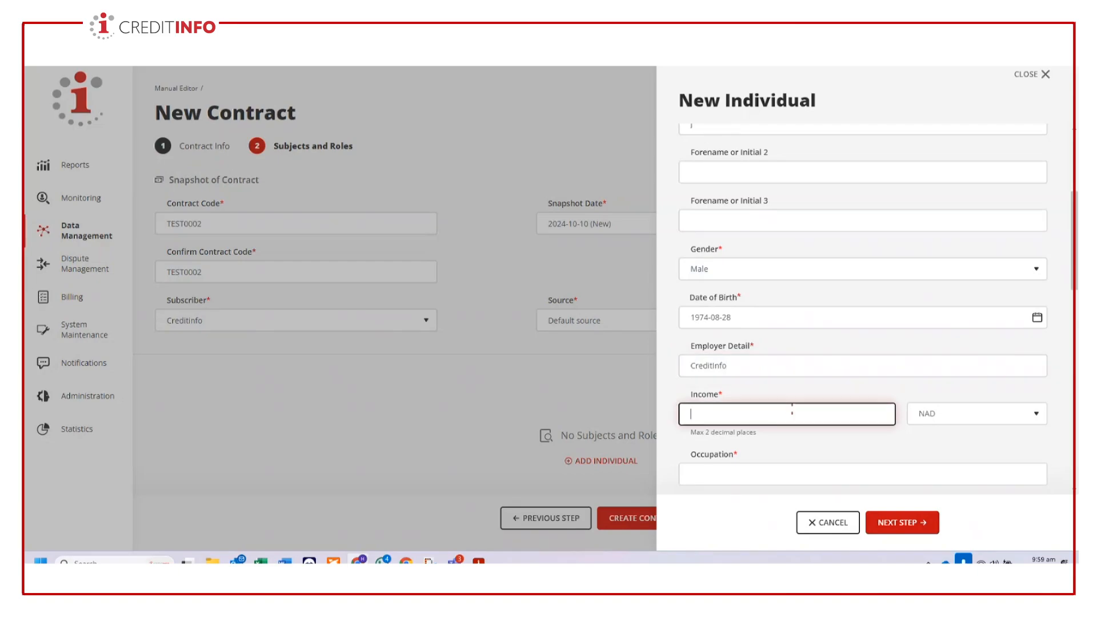
type("10,000")
- Set the individual's occupation to Trainer and the income frequency to Monthly
scroll(783, 388, "down", 3)
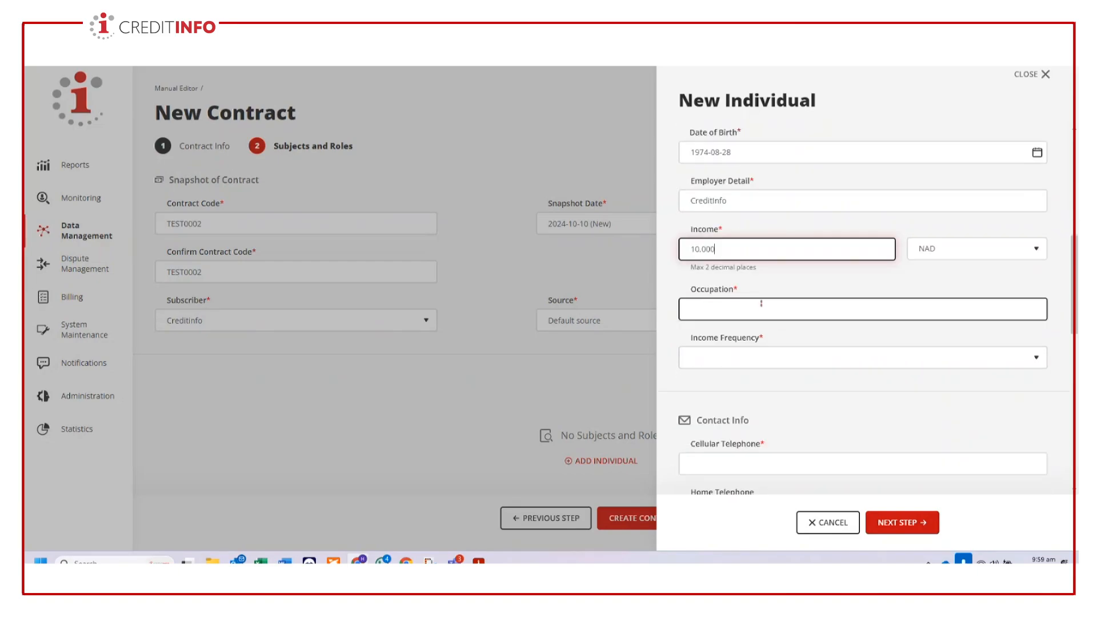
left_click(761, 309)
type("Trainer")
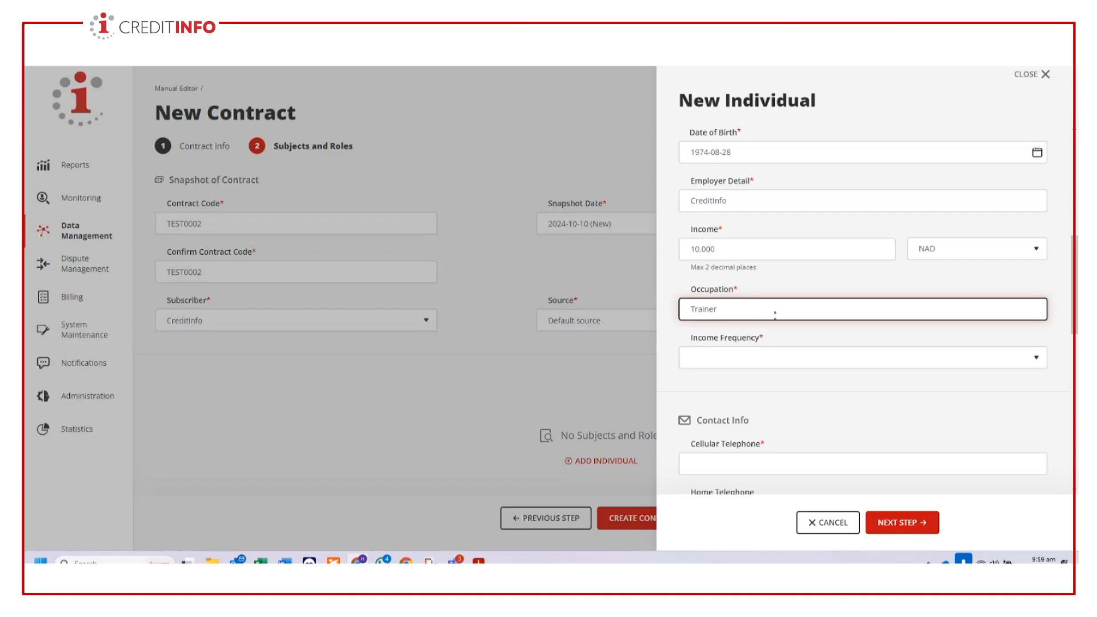
left_click(789, 359)
left_click(766, 422)
- Enter the individual's cellular telephone number in the contact information
scroll(760, 434, "down", 3)
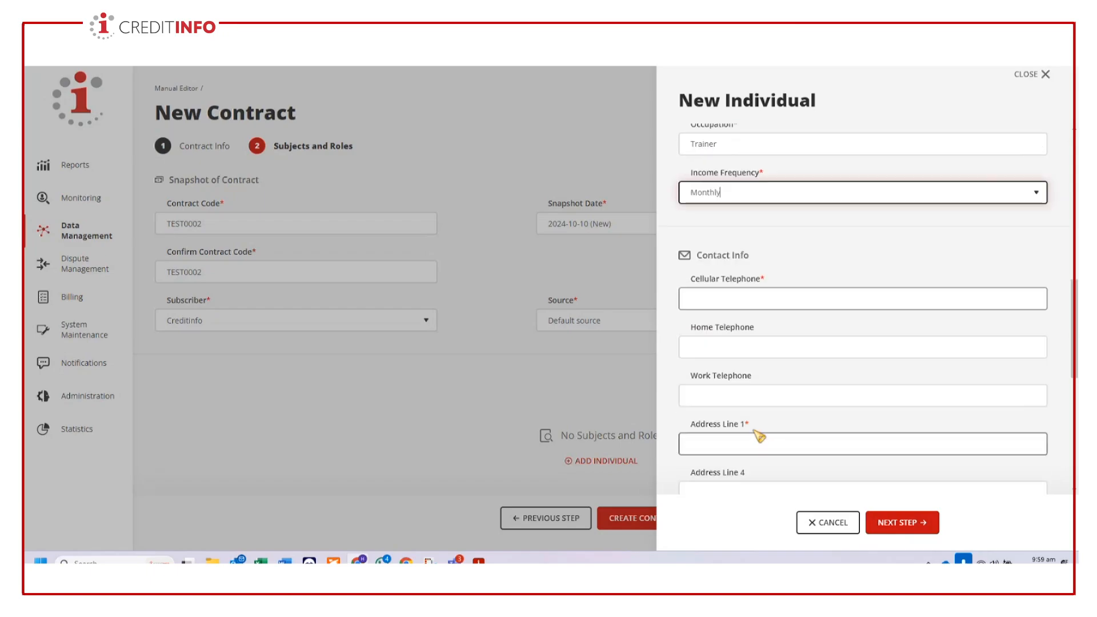
left_click(752, 297)
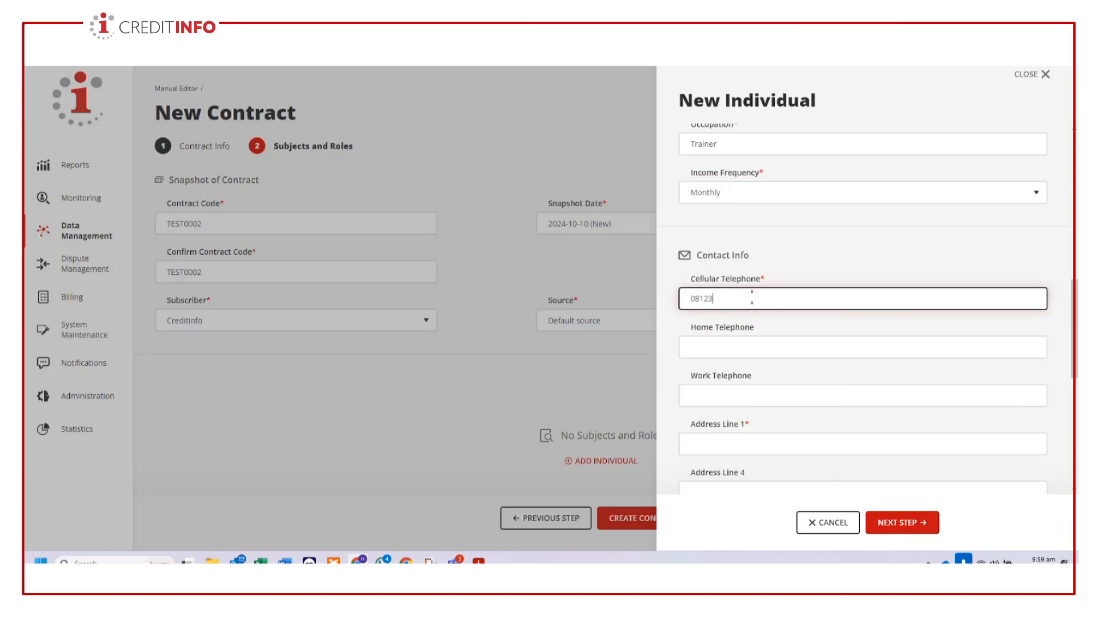
- Enter the individual's street address in Address Line 1 and fill in the postal code
scroll(754, 329, "down", 3)
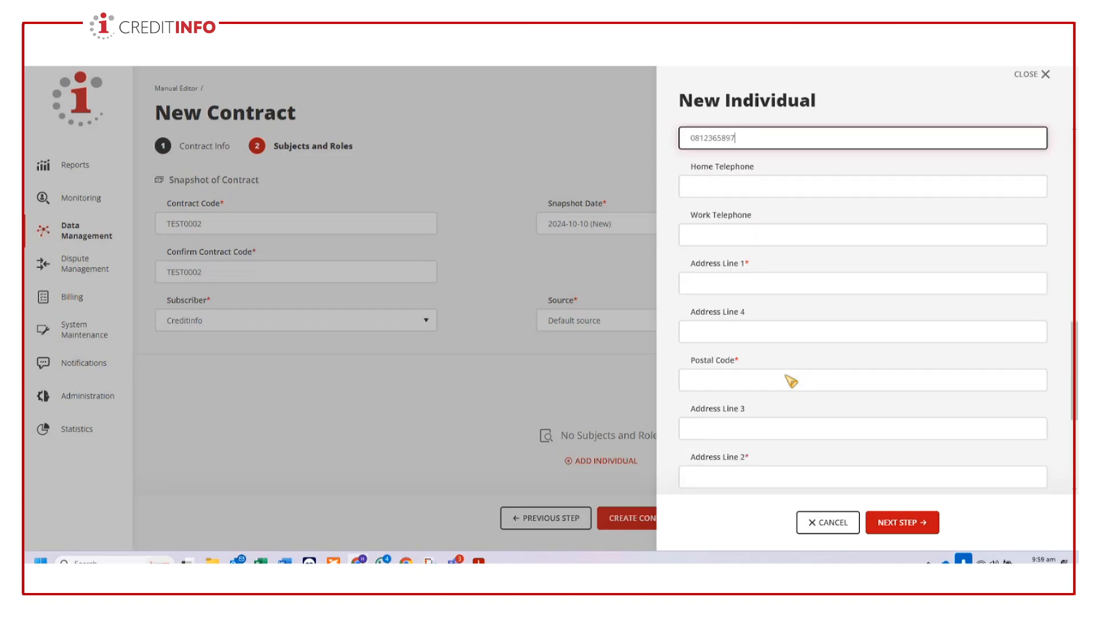
scroll(792, 381, "down", 1)
left_click(772, 224)
type("123")
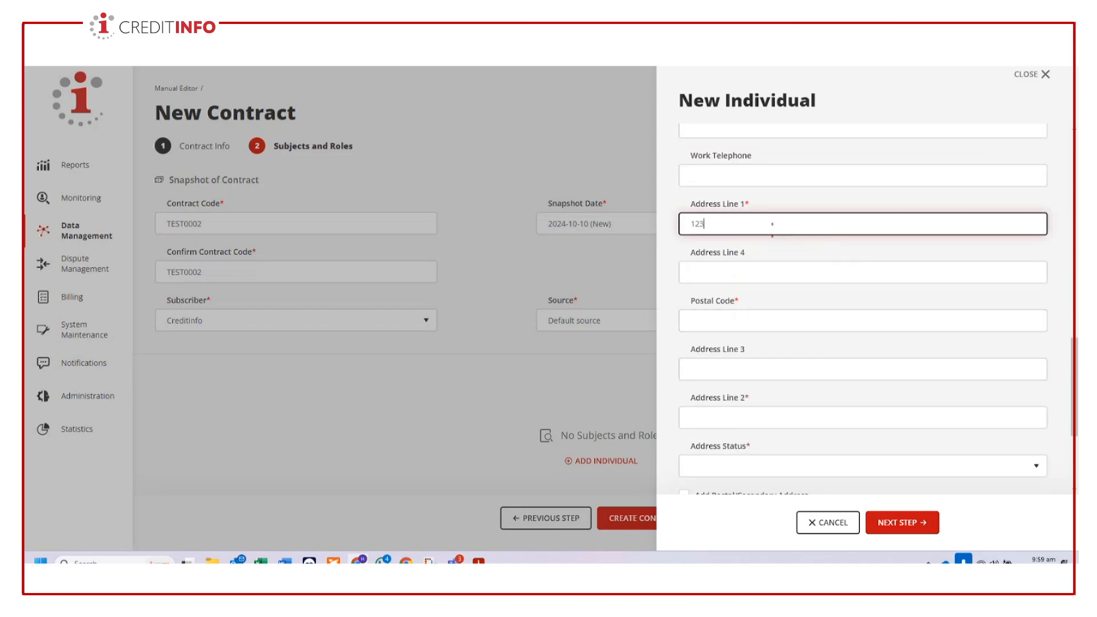
type(" streets street")
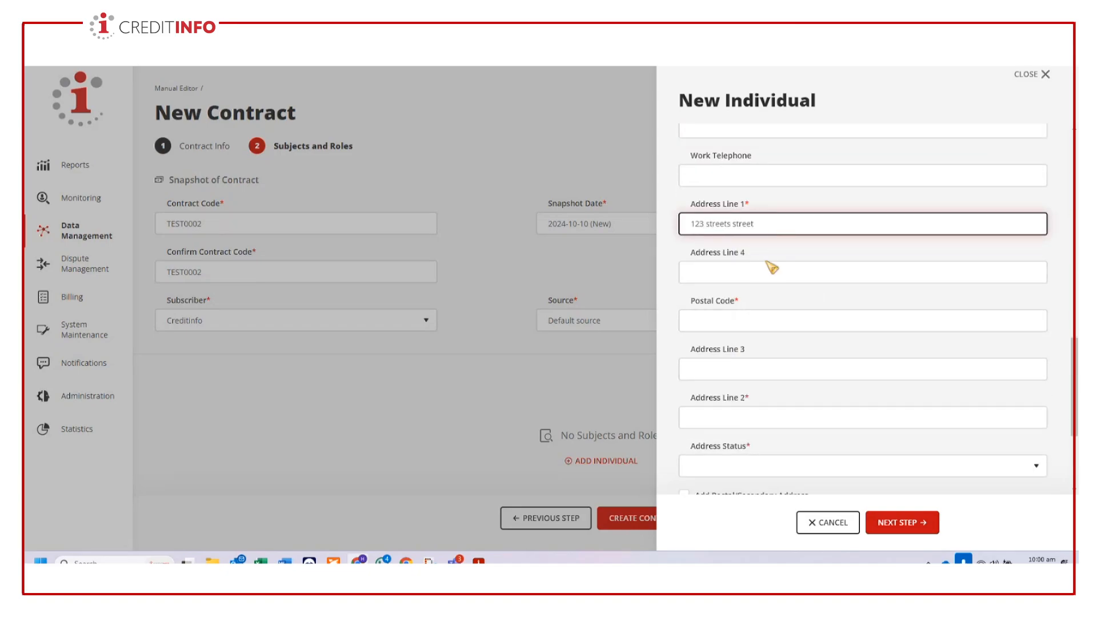
left_click(751, 320)
type("10500")
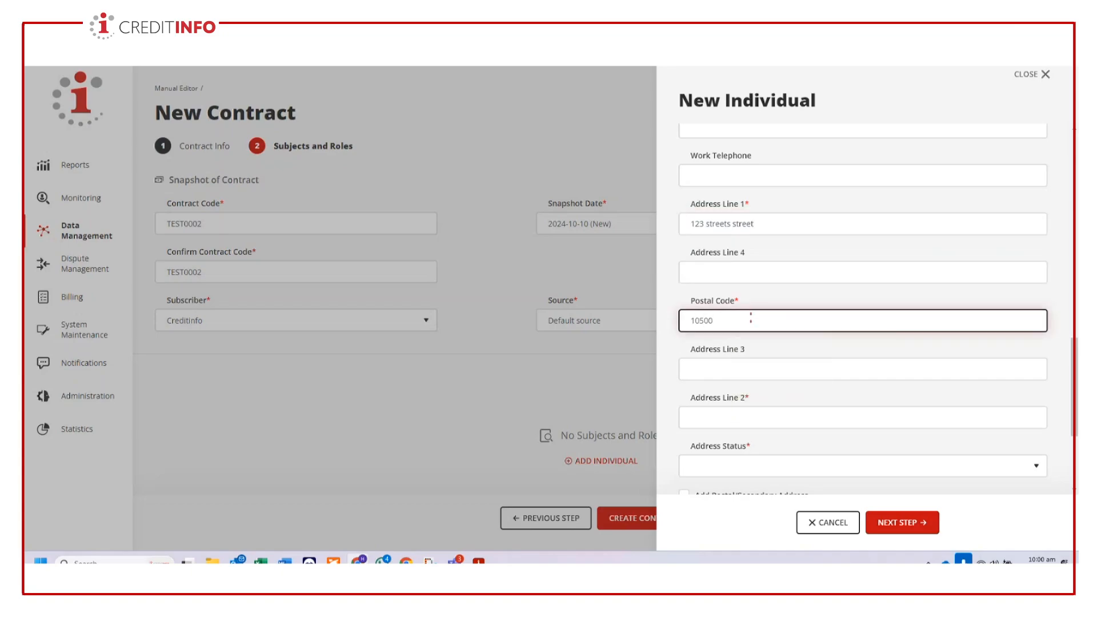
- Enter the individual's city in Address Line 2 and set the address status to Rented
left_click(756, 418)
type("Wind")
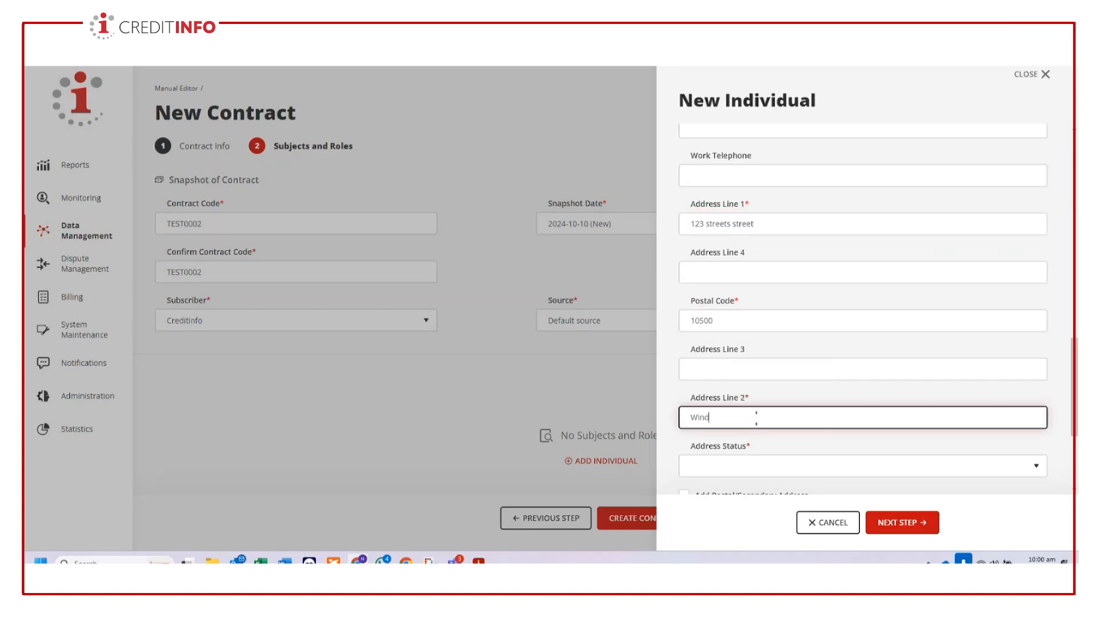
type("hoek")
left_click(741, 466)
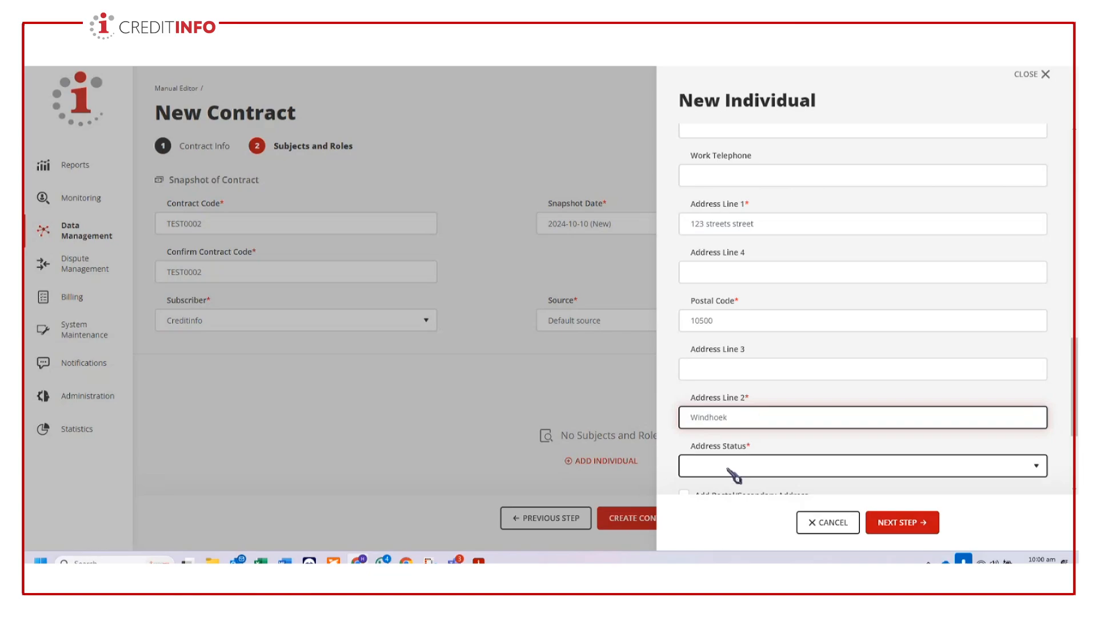
left_click(736, 420)
- Enter the individual's National ID number and proceed to Subject Roles
scroll(754, 434, "down", 3)
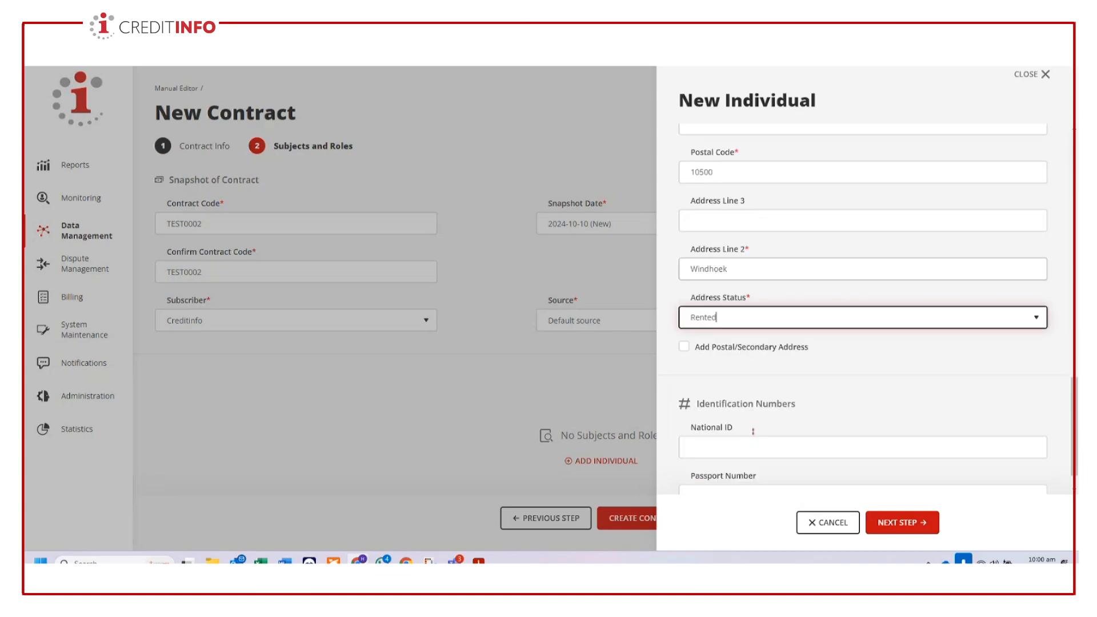
left_click(754, 432)
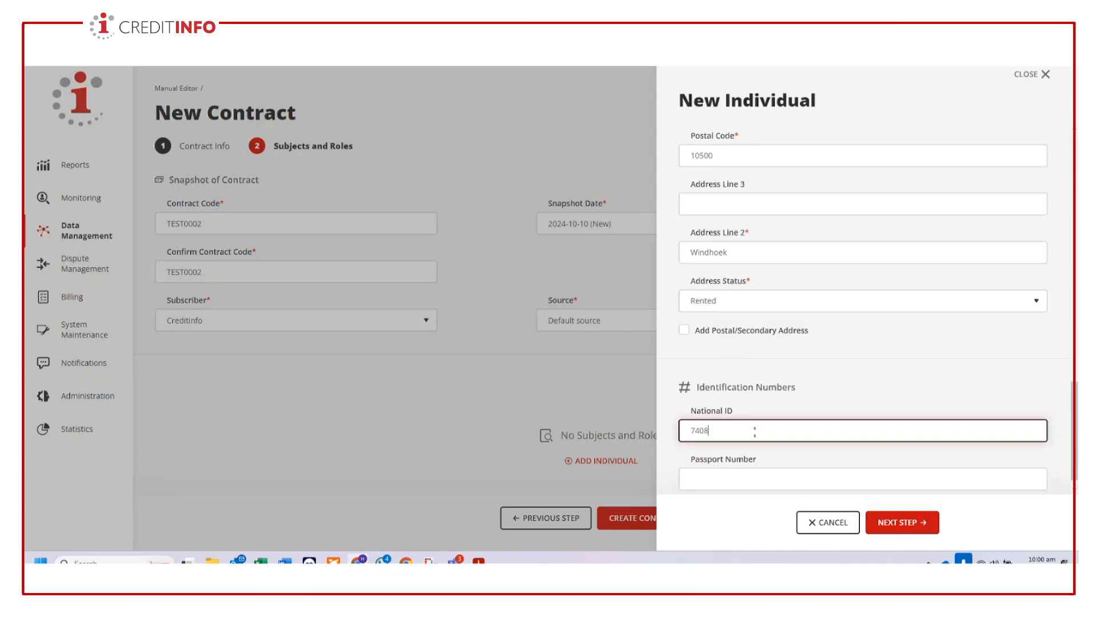
left_click(902, 522)
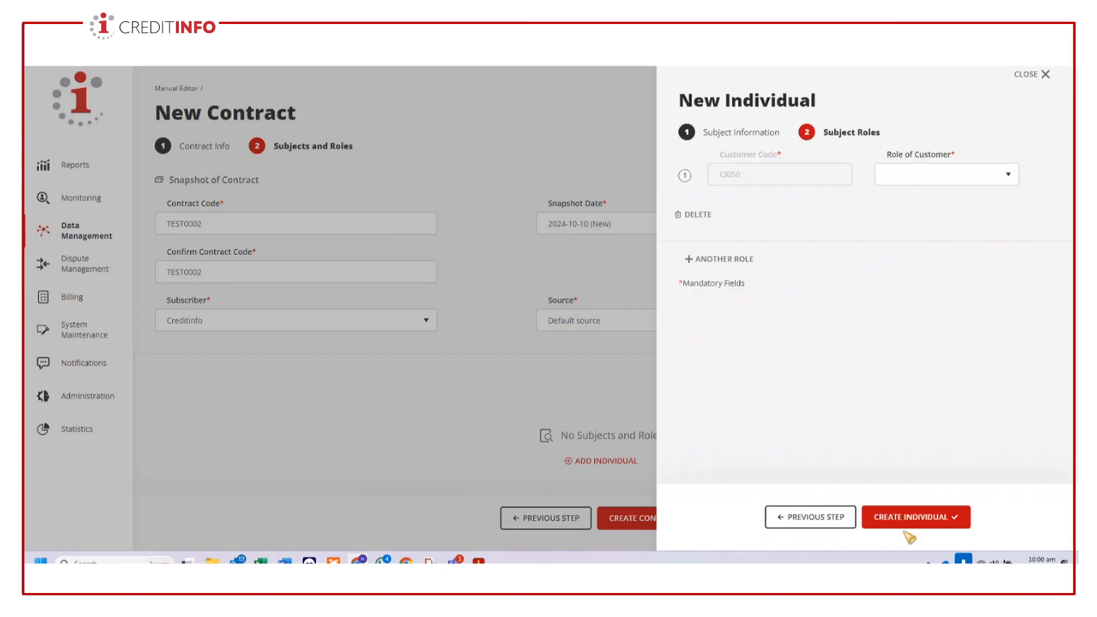
- Set the customer's role to Main Debtor, Main Applicant and create the individual
left_click(953, 181)
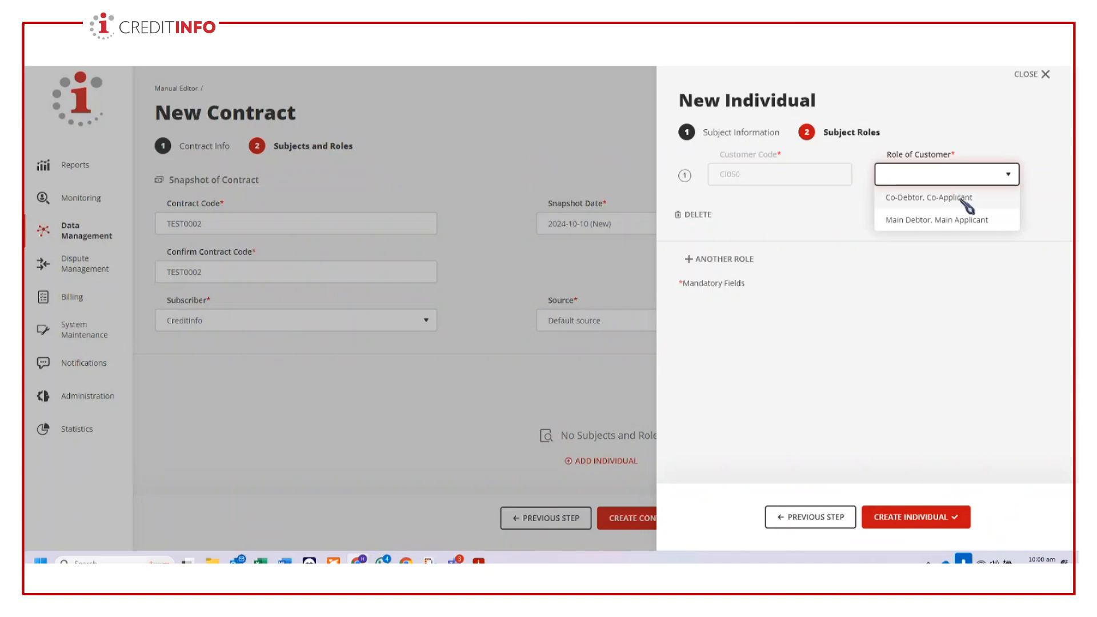
left_click(948, 219)
left_click(921, 516)
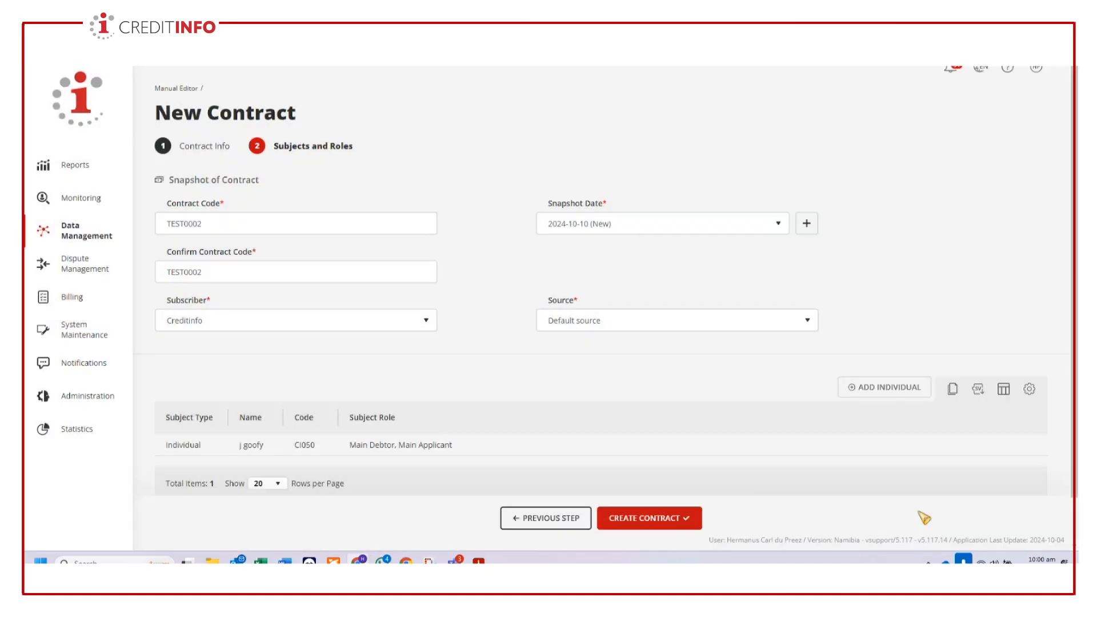
- Try to create contract TEST0002, then go back to its Contract Info
left_click(646, 520)
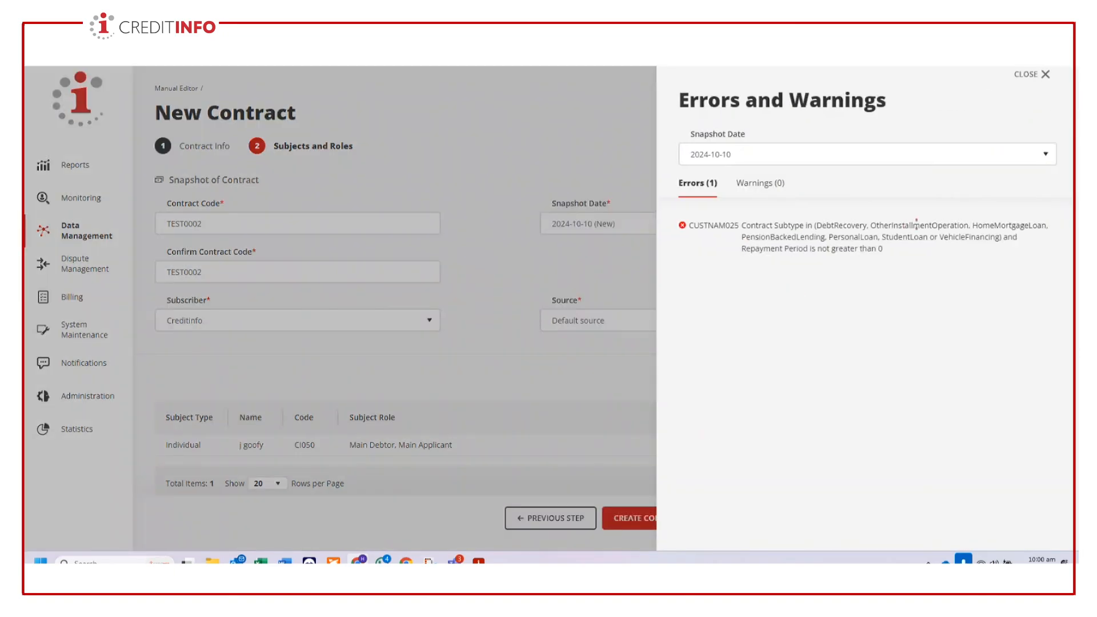
left_click(1045, 75)
left_click(557, 518)
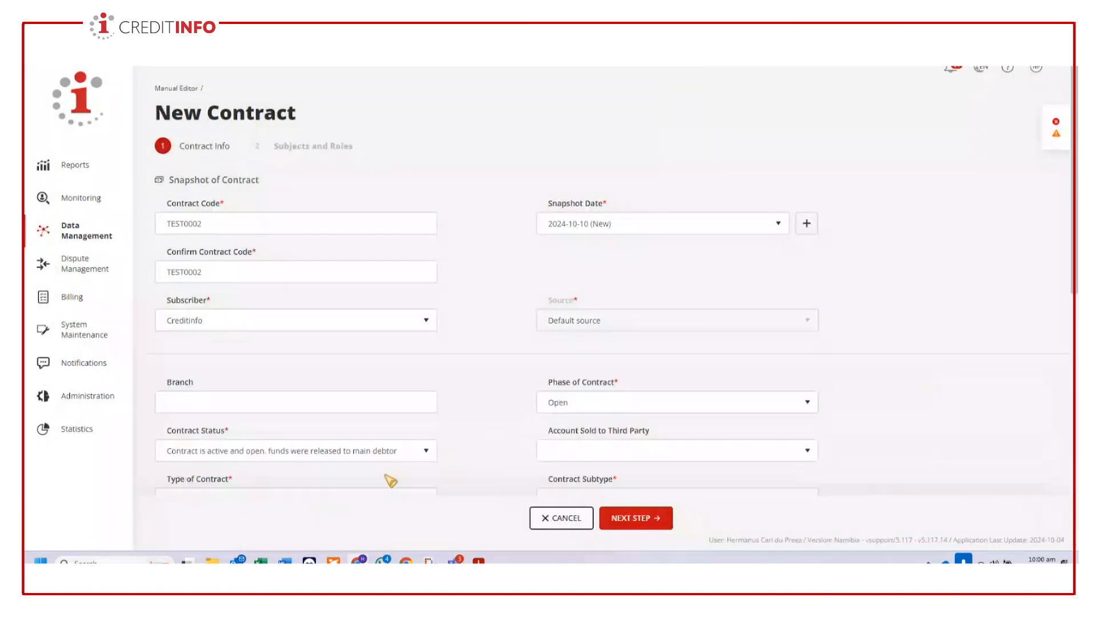
- Review the contract details and select the Crisis Loan option for Death/Funeral as the purpose of financing
scroll(391, 451, "down", 1)
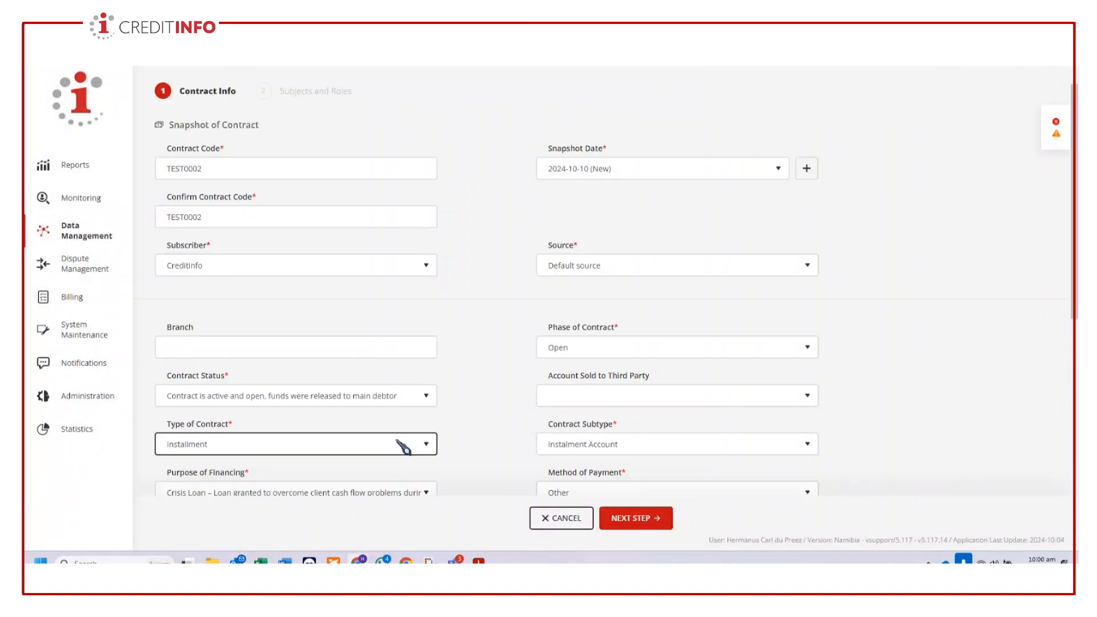
scroll(403, 447, "down", 2)
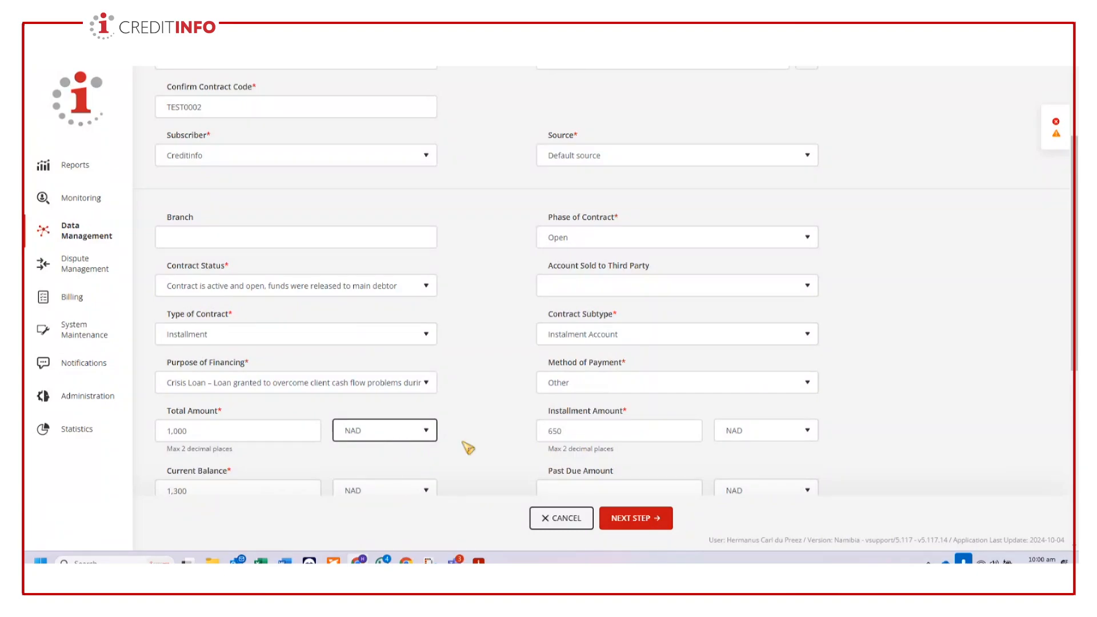
scroll(1039, 377, "down", 1)
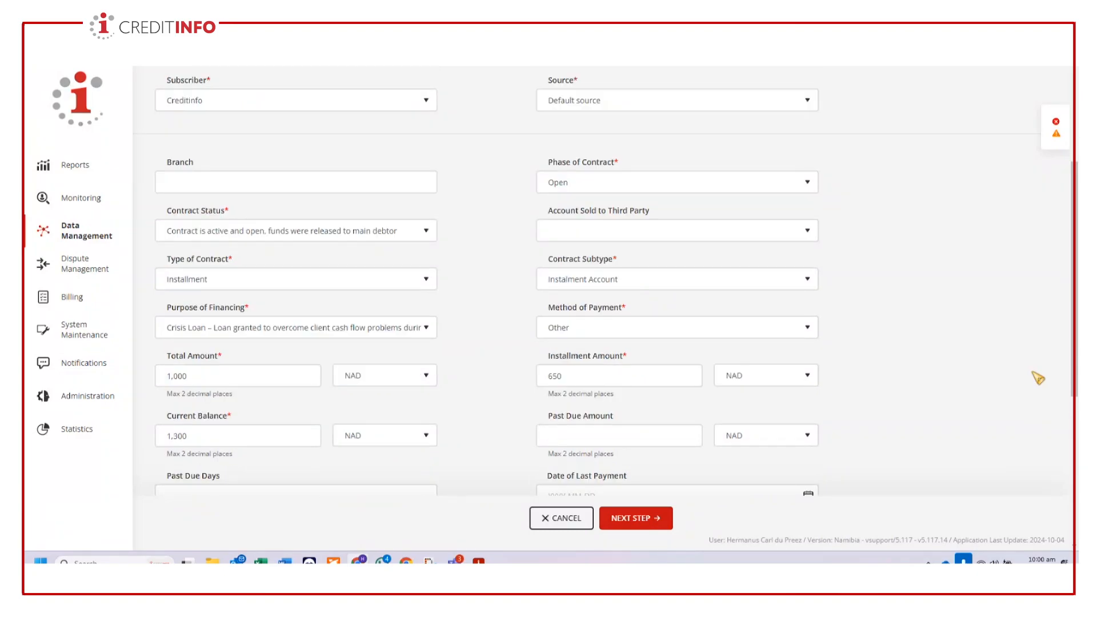
scroll(1038, 378, "down", 1)
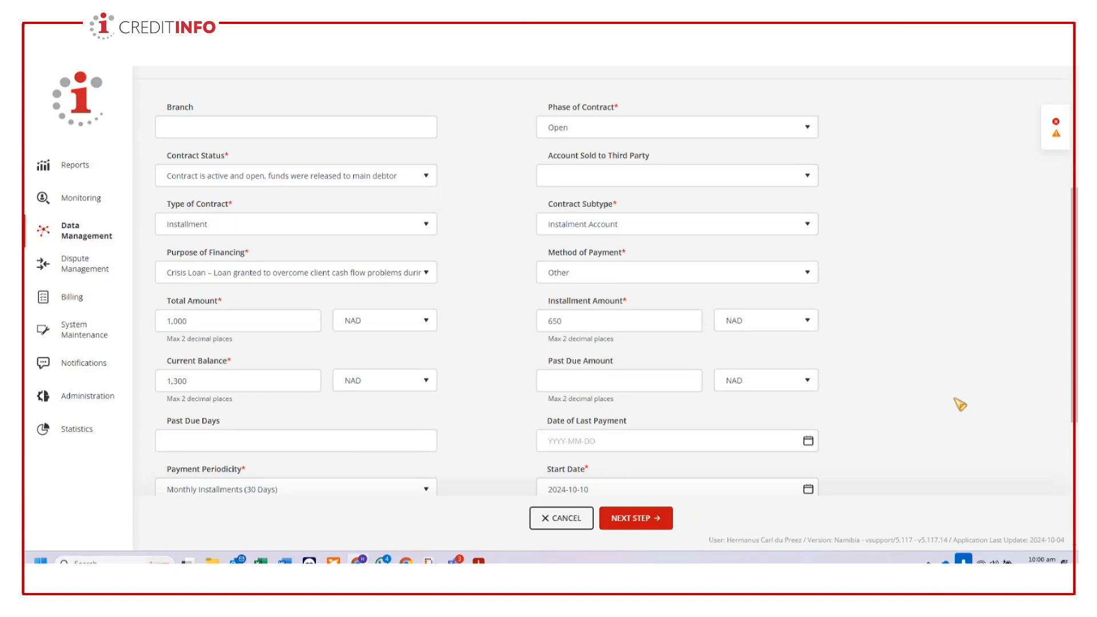
left_click(393, 276)
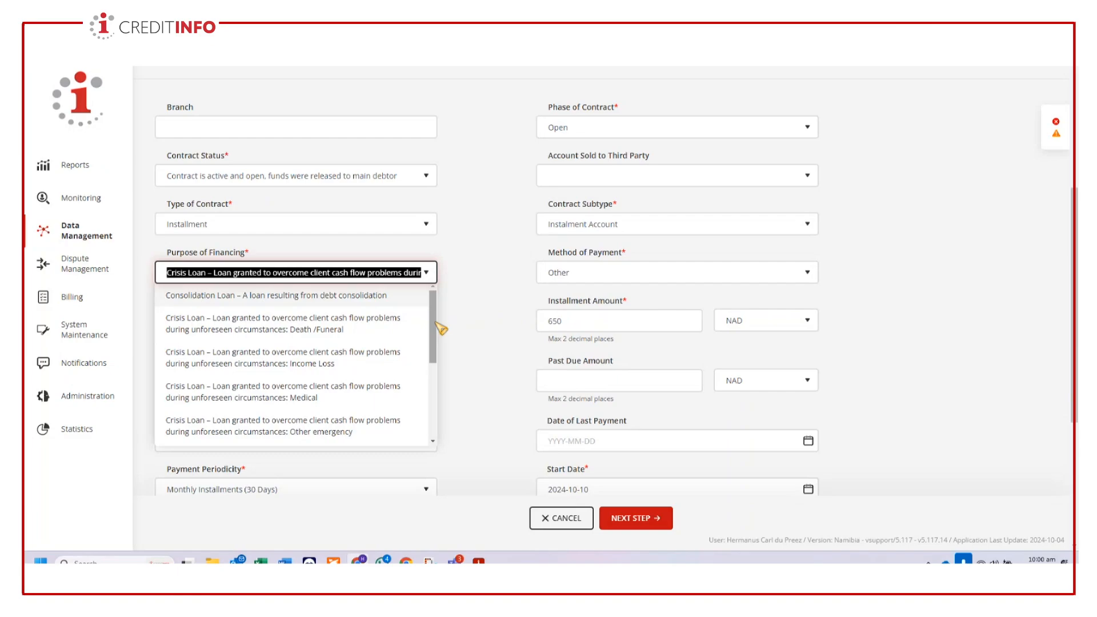
left_click(337, 332)
- Try again to create the contract from Subjects and Roles and close the error list
left_click(654, 519)
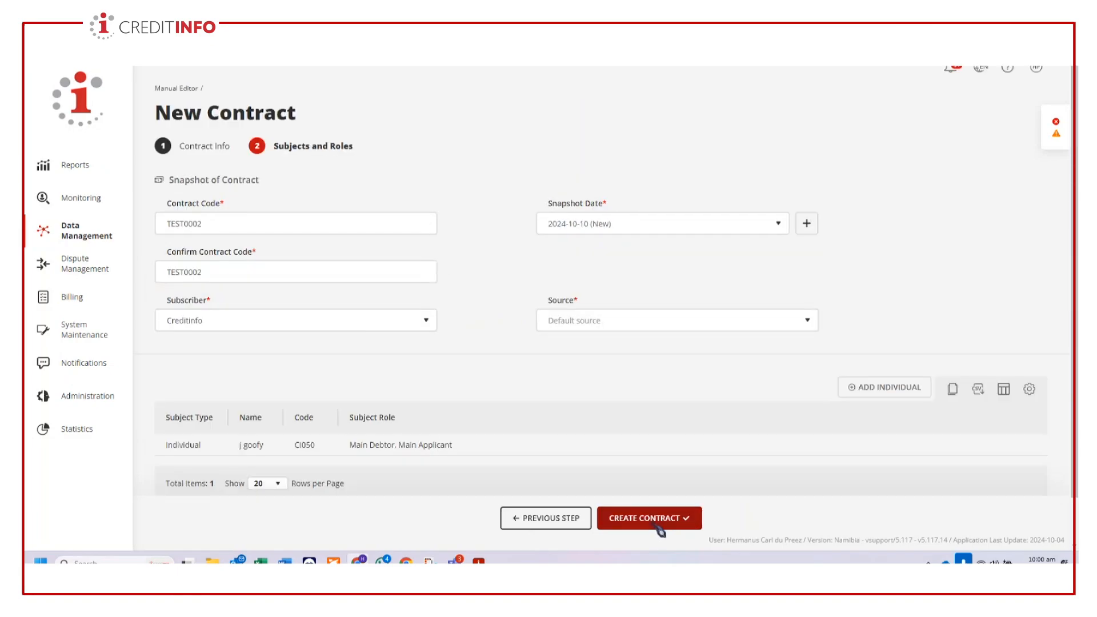
left_click(658, 520)
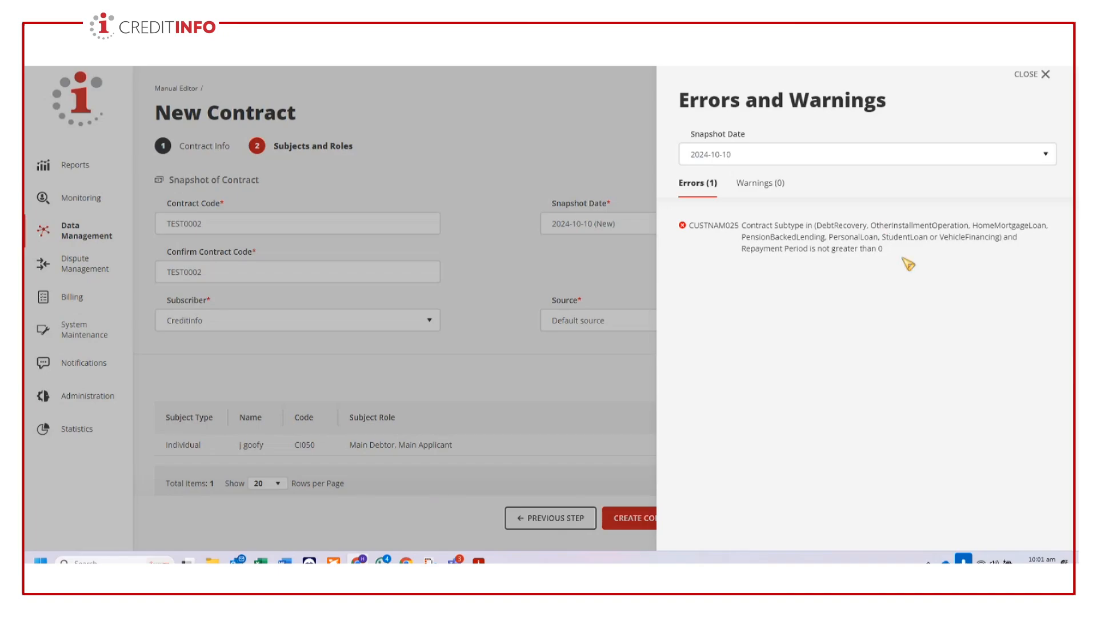
left_click(1048, 74)
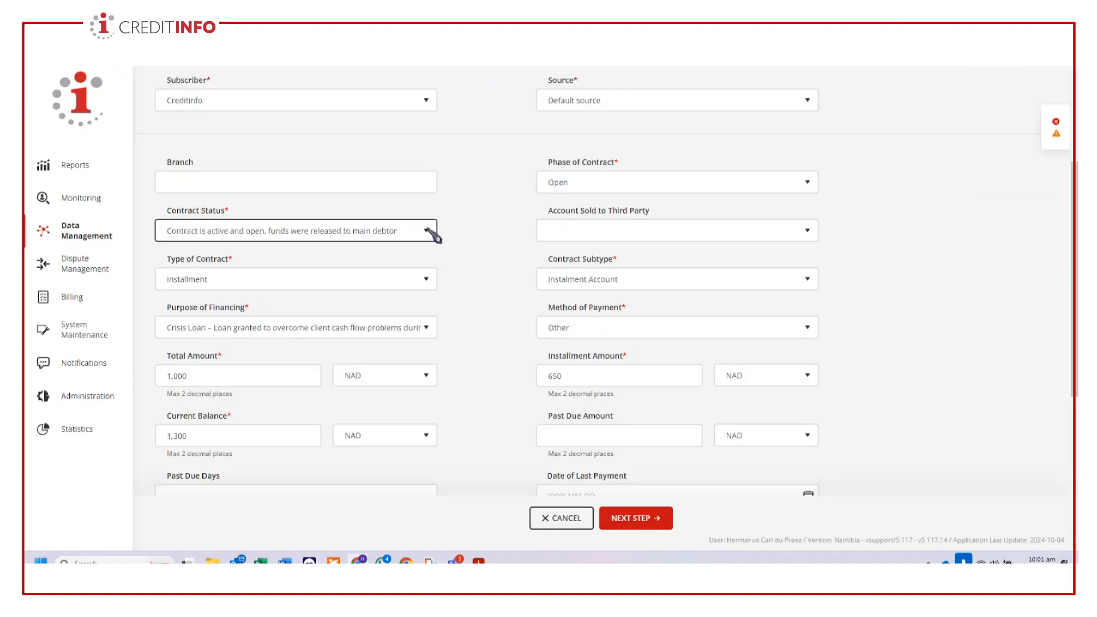
- Review the contract status options and reselect "Contract is active and open, funds were released to main debtor"
left_click(435, 231)
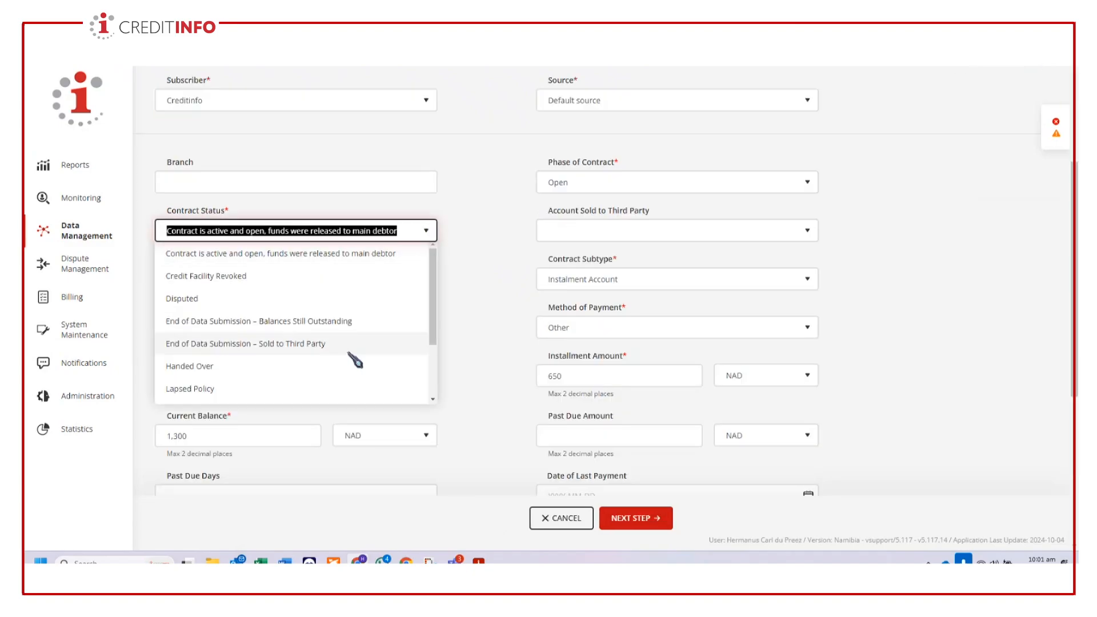
scroll(360, 355, "down", 2)
scroll(354, 362, "up", 3)
scroll(354, 360, "up", 2)
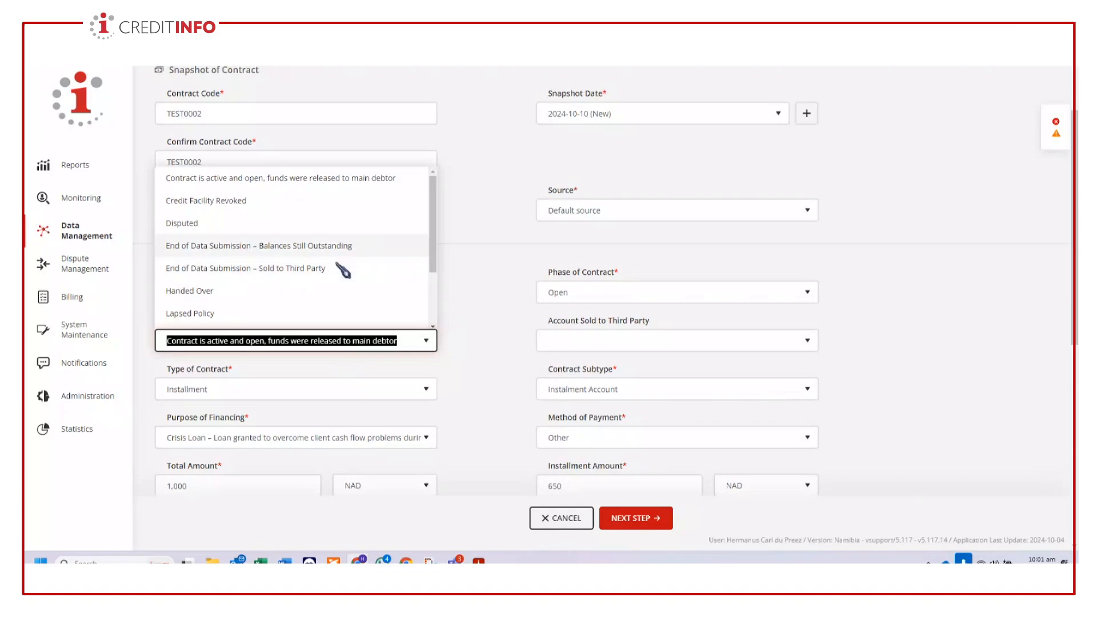
scroll(426, 281, "down", 2)
scroll(440, 285, "up", 2)
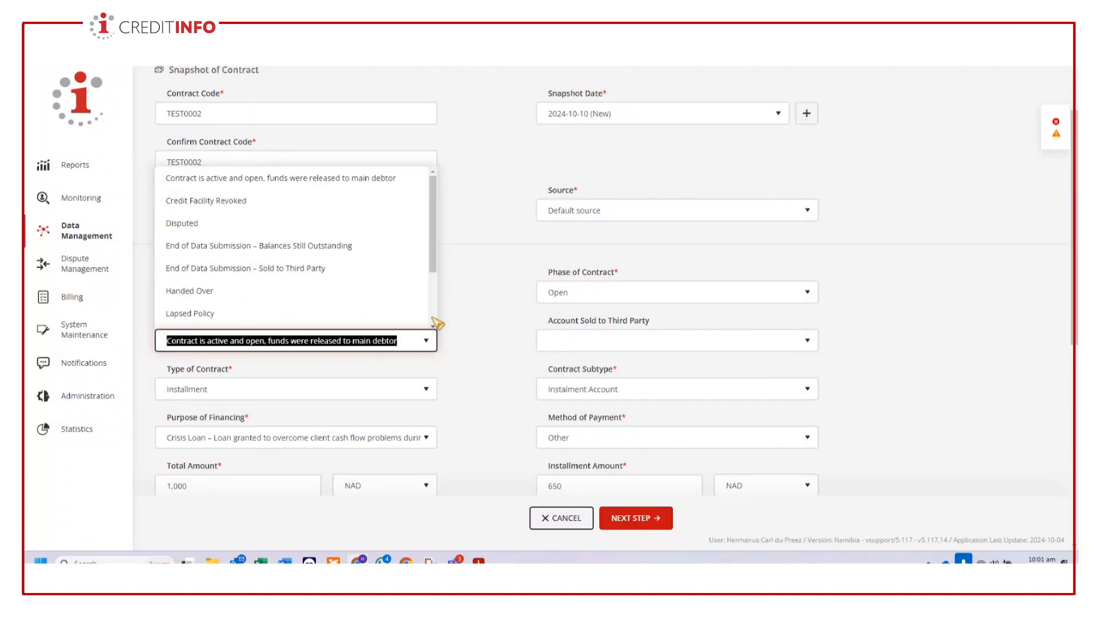
scroll(360, 286, "up", 1)
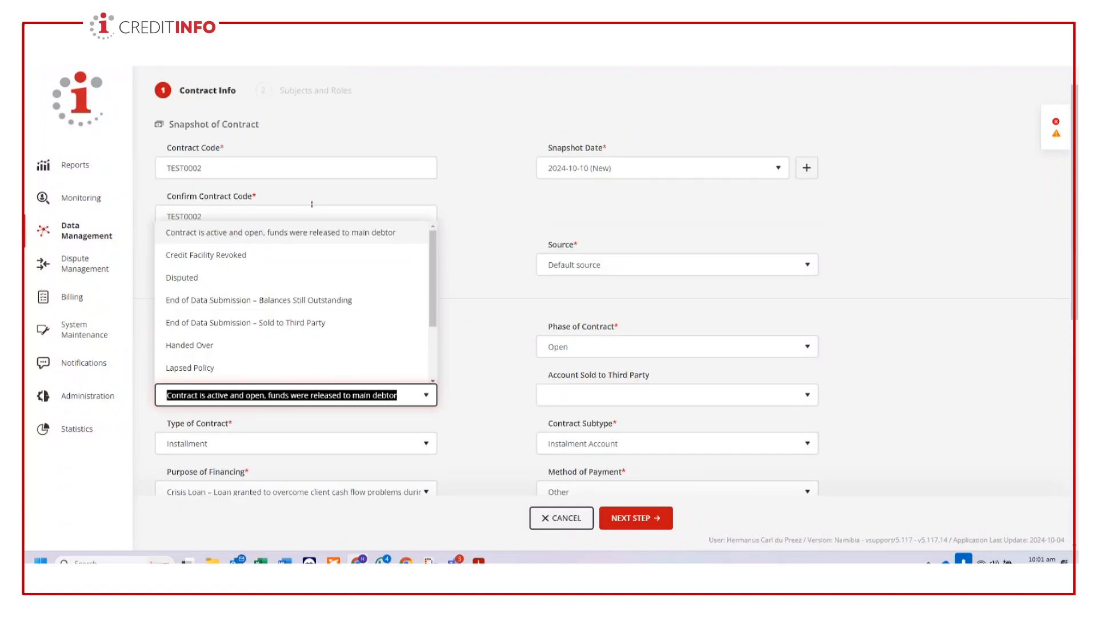
left_click(315, 235)
- Set the purpose of financing to the Crisis Loan option for Other emergency, try to create the contract and close the error list
scroll(417, 277, "down", 5)
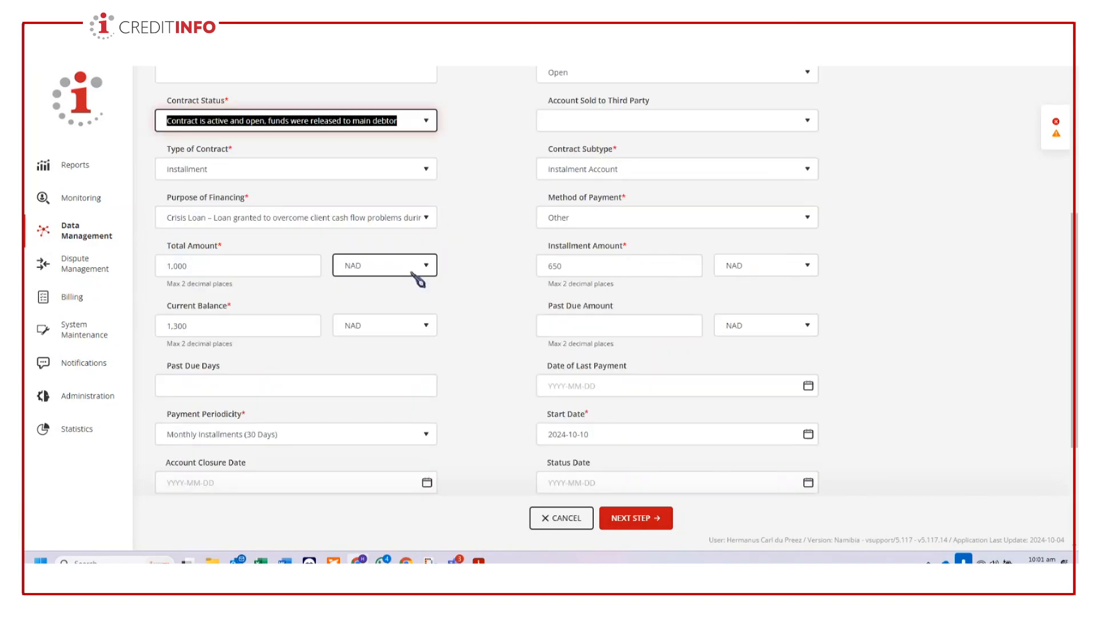
left_click(415, 221)
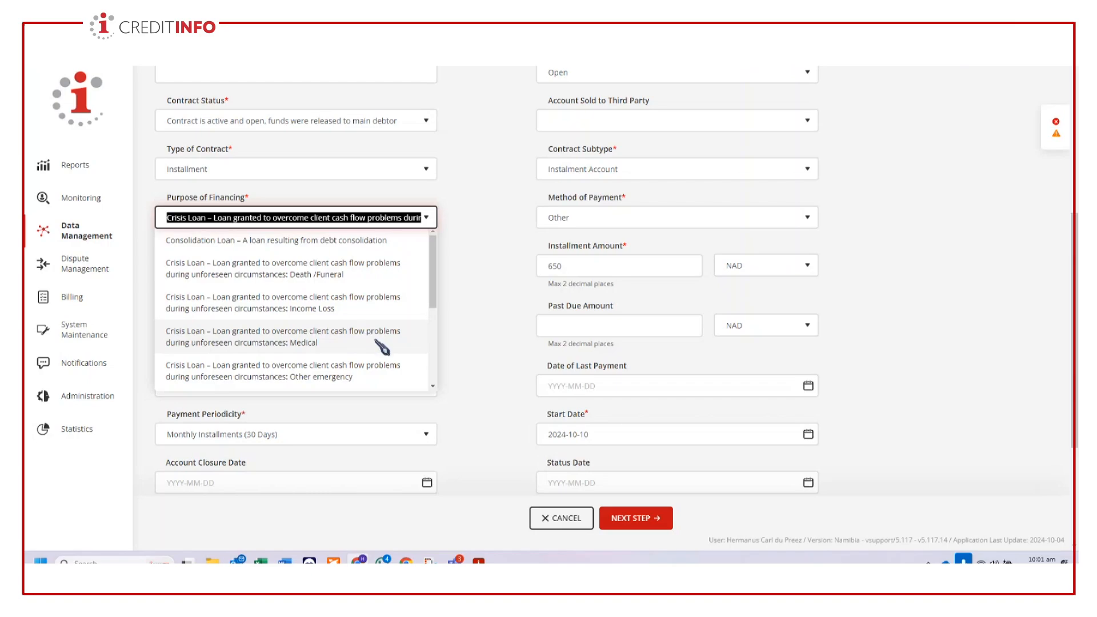
left_click(363, 377)
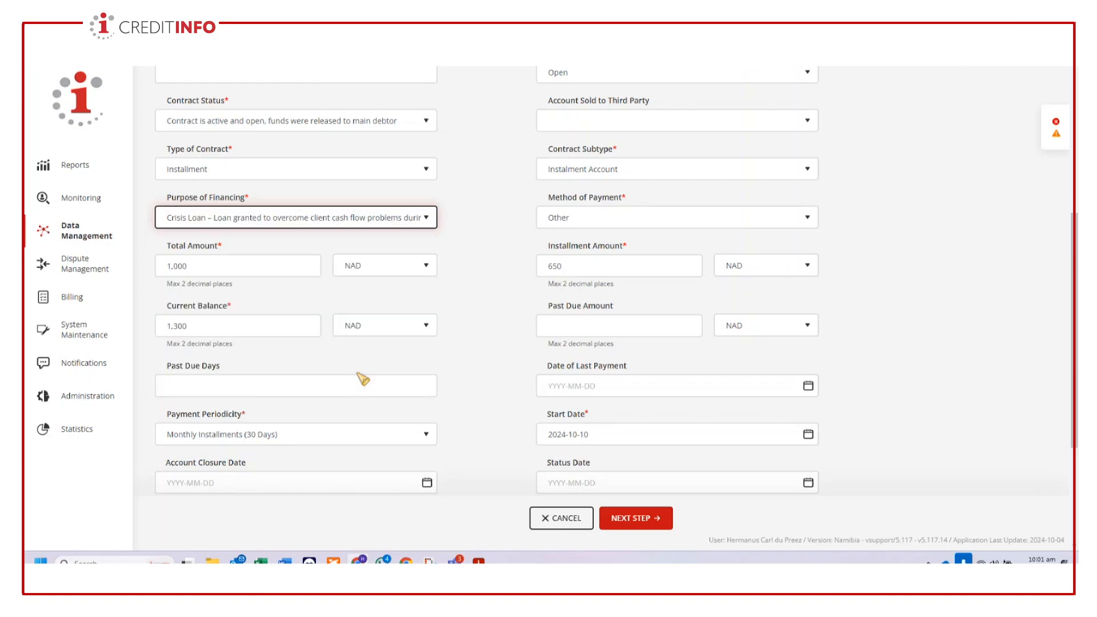
left_click(637, 519)
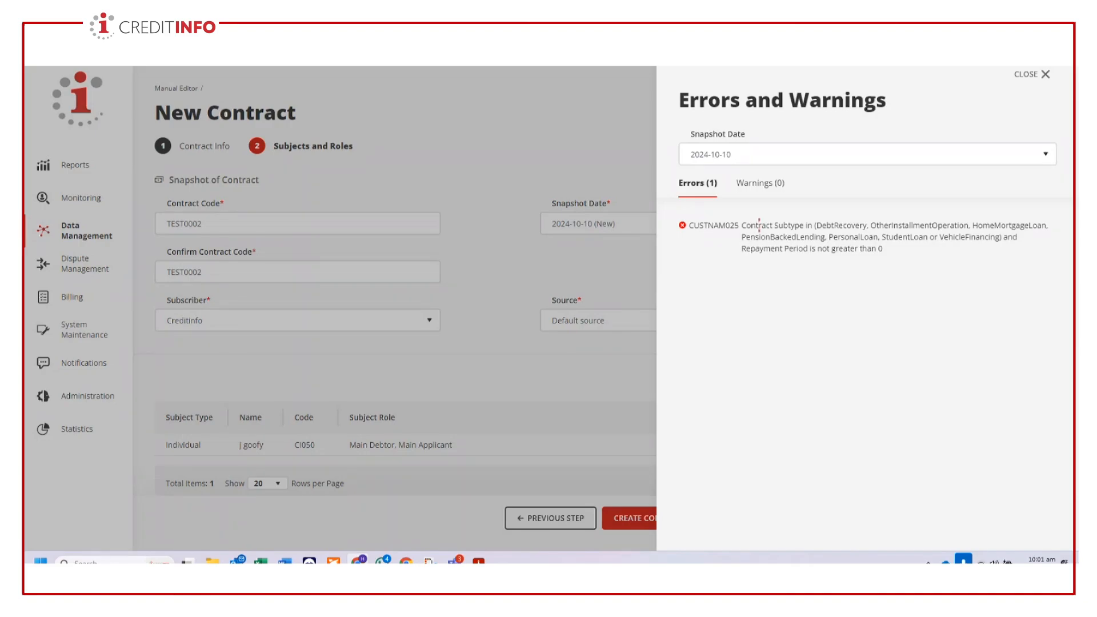
left_click(1046, 75)
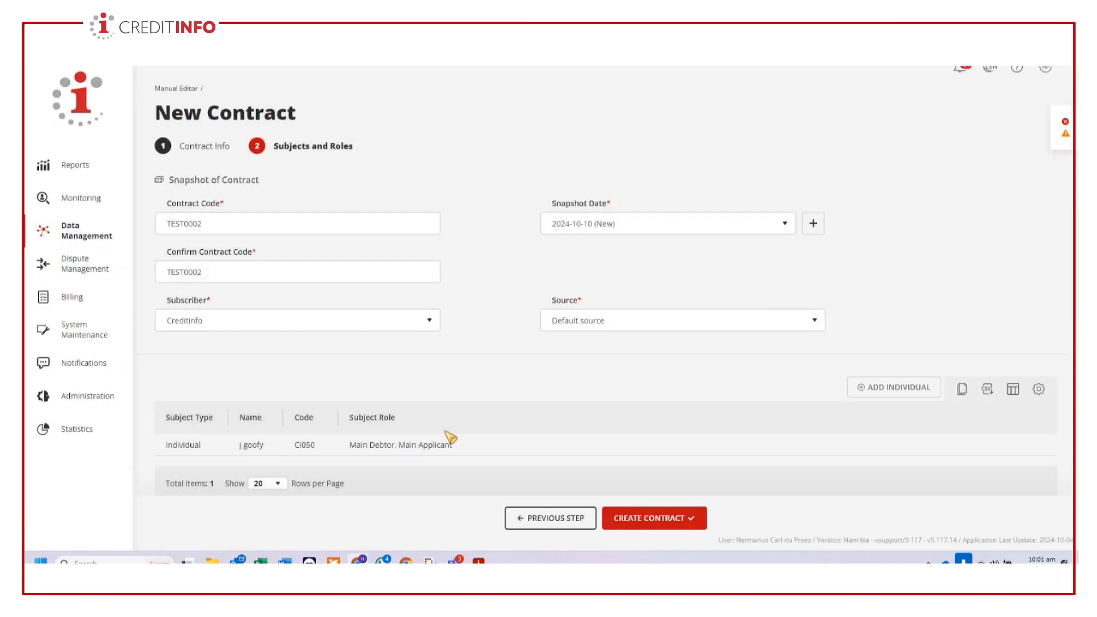
- Return to Contract Info, set the contract subtype to Personal Loan and retry creating the contract
left_click(546, 519)
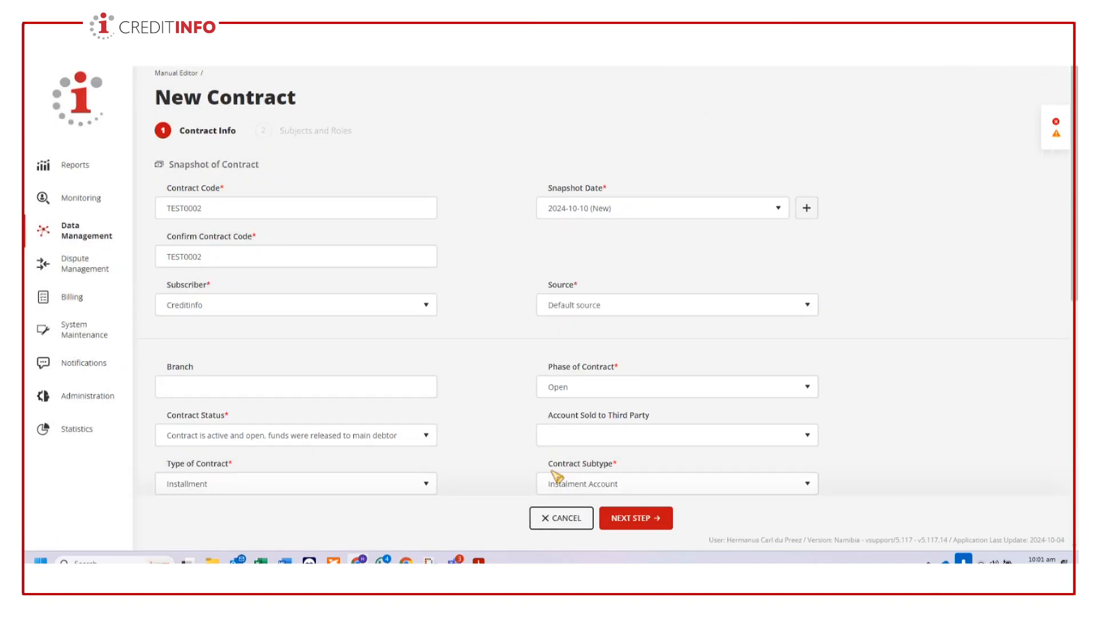
scroll(555, 474, "down", 4)
left_click(714, 283)
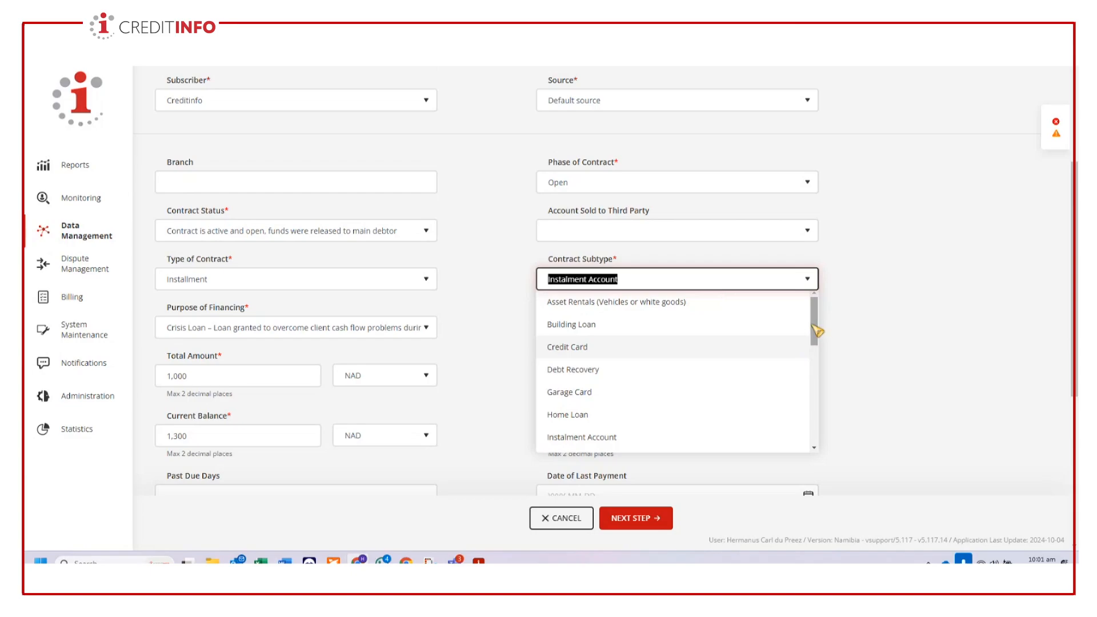
left_click_drag(815, 331, 820, 383)
left_click(592, 376)
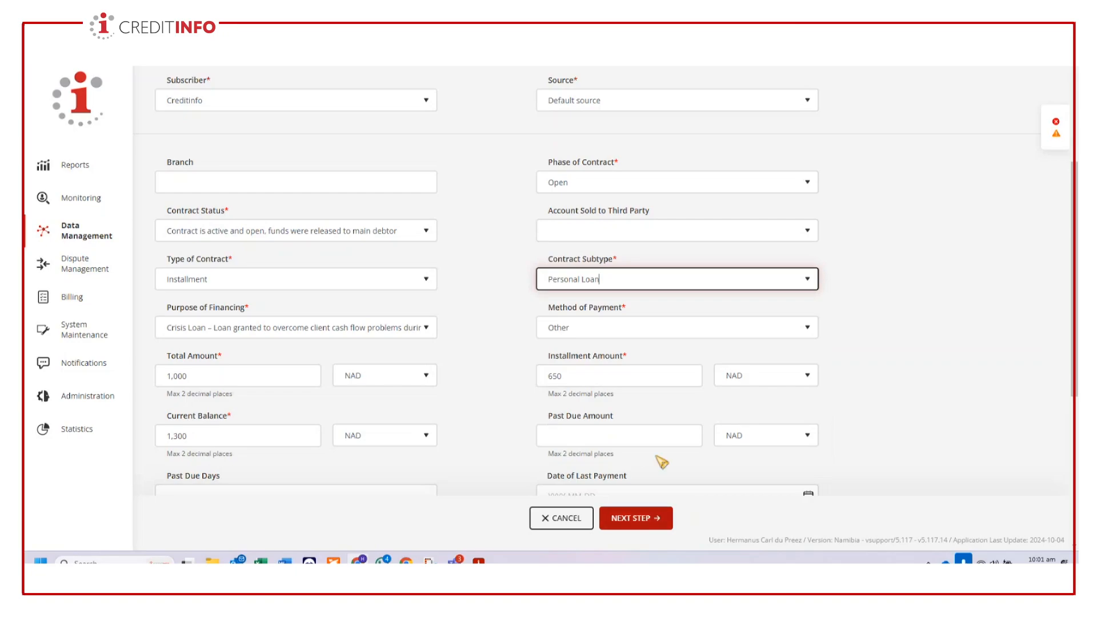
left_click(650, 518)
left_click(670, 521)
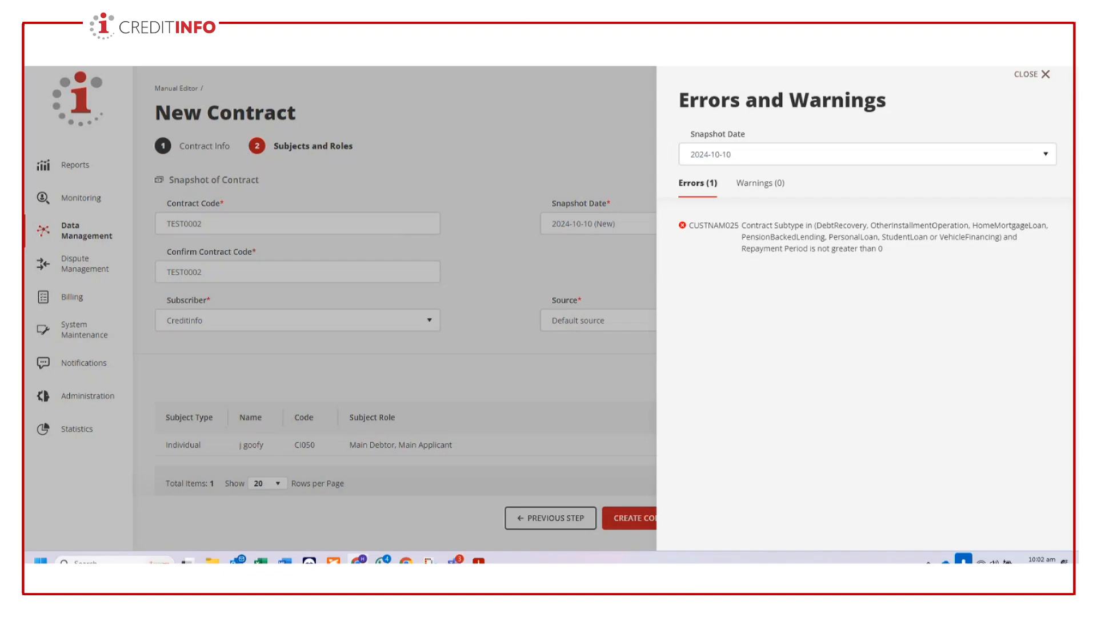
left_click(1047, 75)
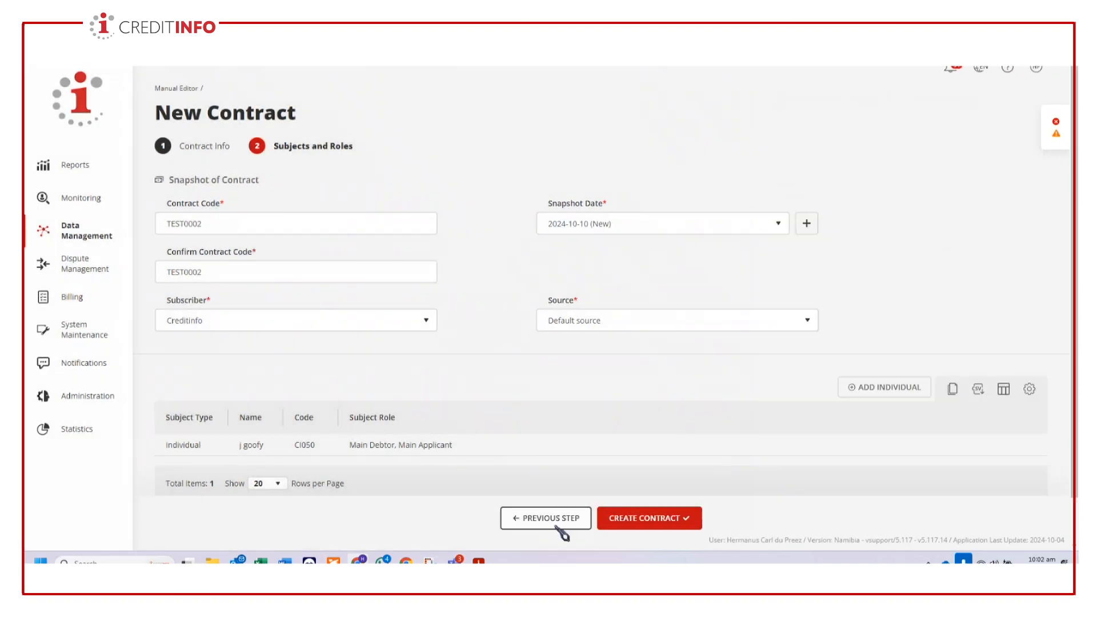
- Go back to Contract Info and set the repayment period to 2
left_click(515, 518)
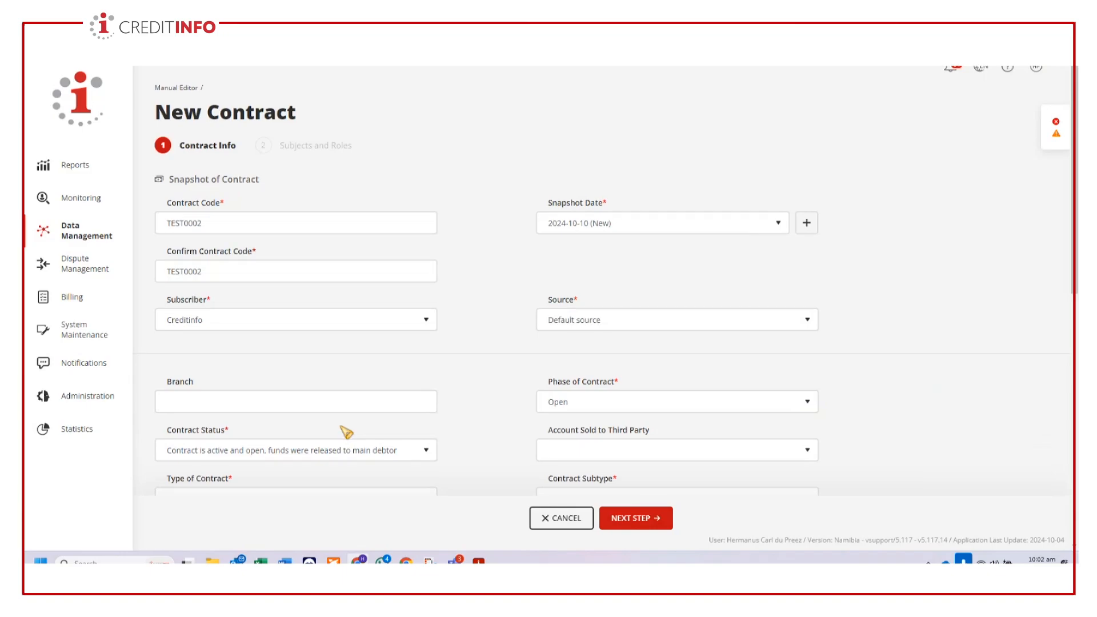
scroll(346, 432, "down", 3)
scroll(367, 404, "down", 3)
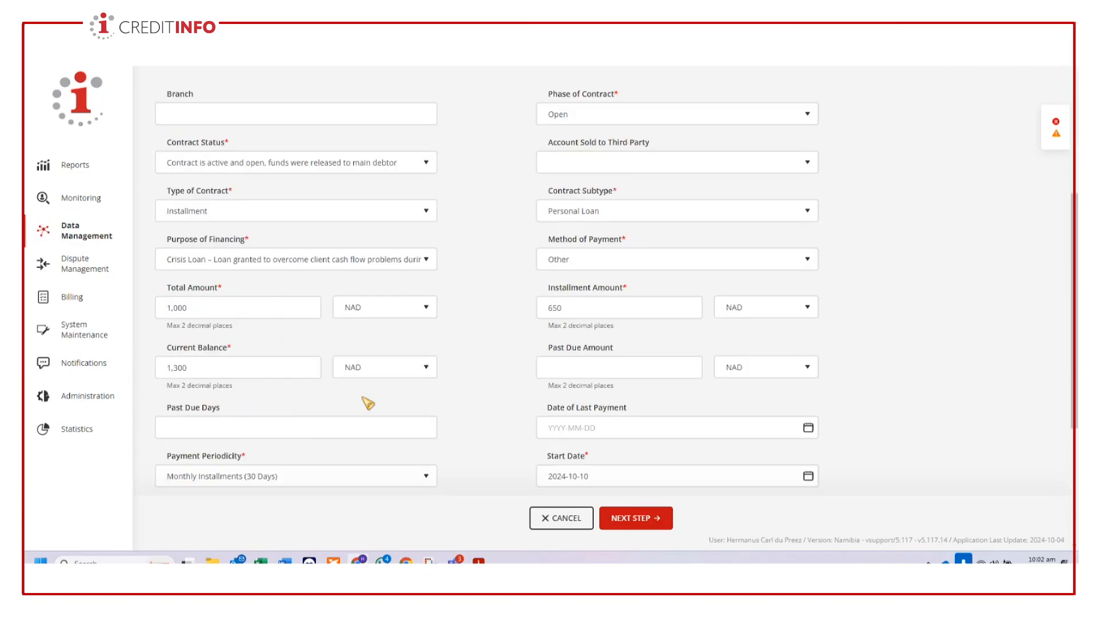
left_click(362, 392)
scroll(361, 397, "down", 3)
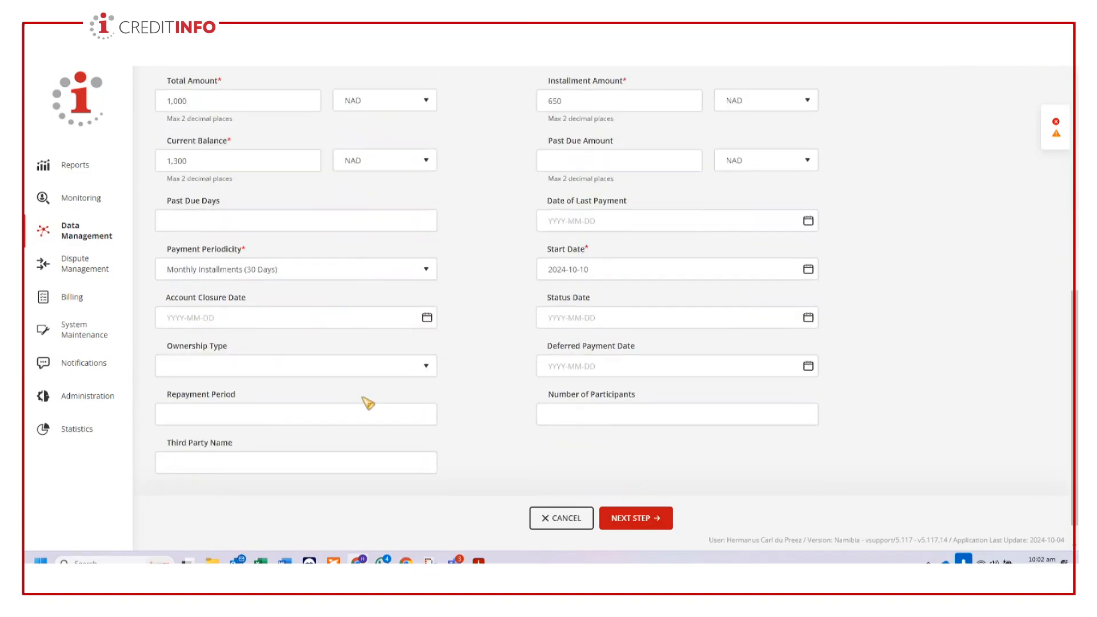
left_click(320, 413)
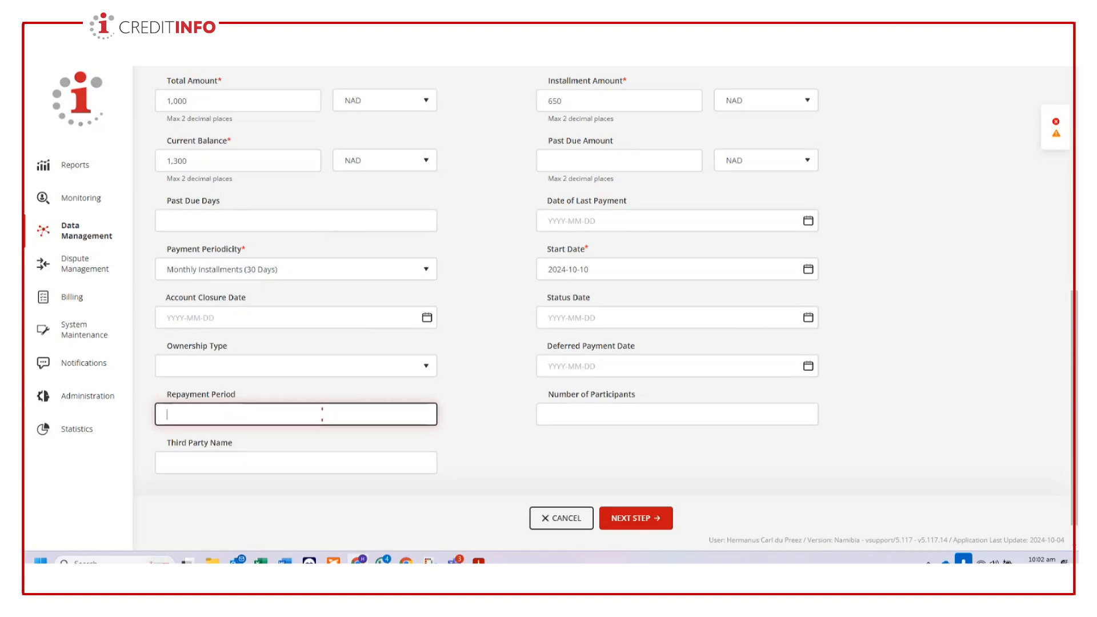
type("2")
- Switch to the CBS Online Training meeting in Microsoft Teams and admit everyone waiting in the lobby
mouse_move(453, 561)
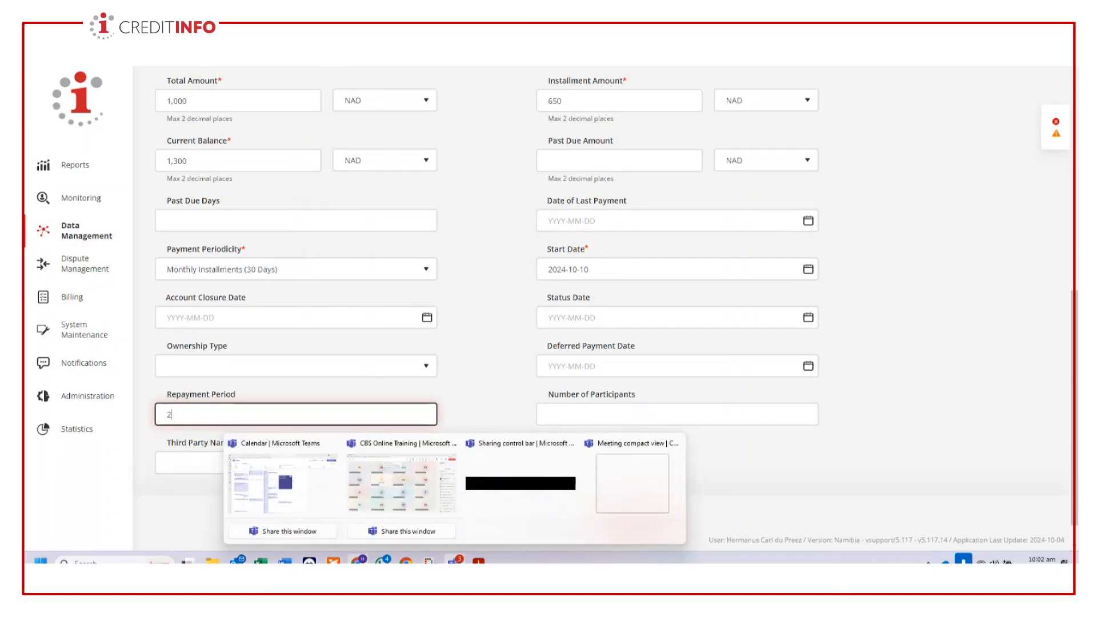
left_click(400, 507)
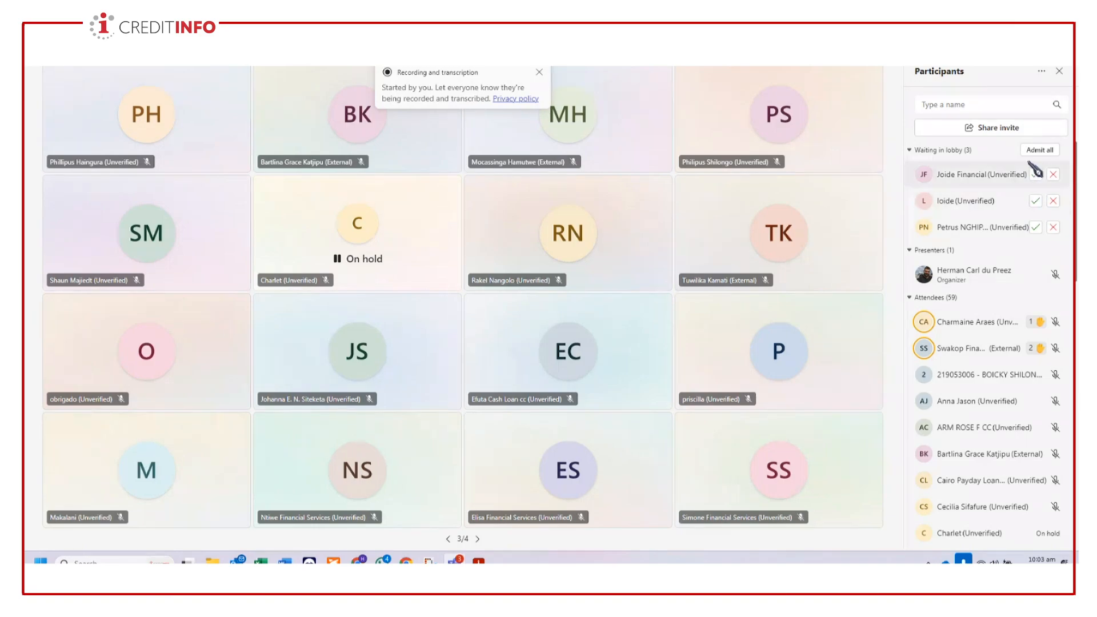
left_click(1041, 151)
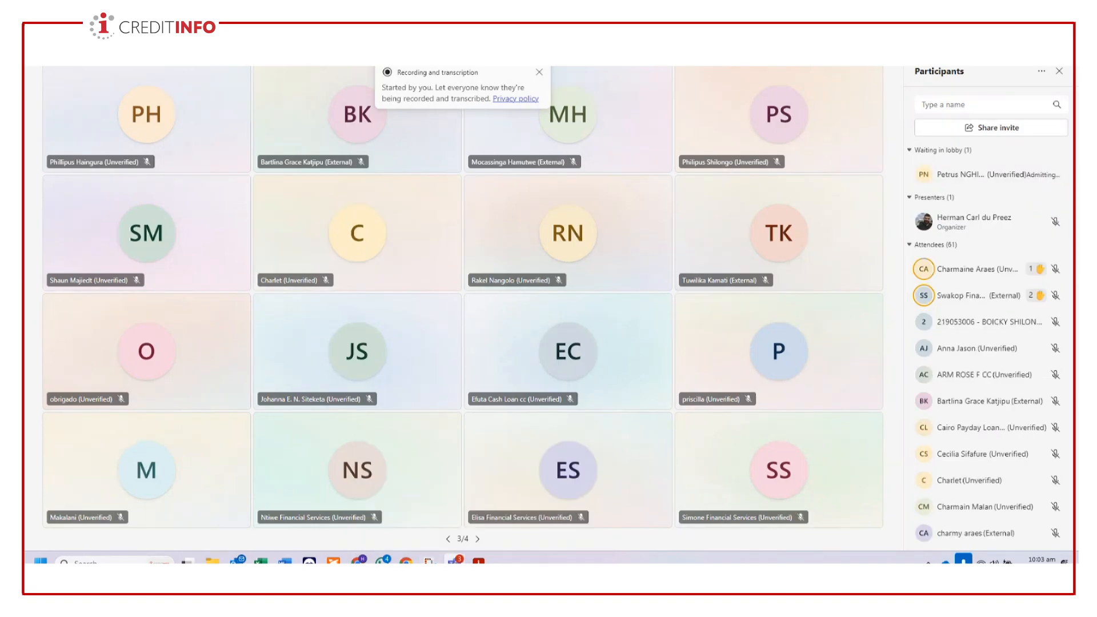
- Send the copied Teams meeting link in the Namibia Group discussion chat and return to the CBS Online Training meeting
mouse_move(455, 562)
left_click(360, 503)
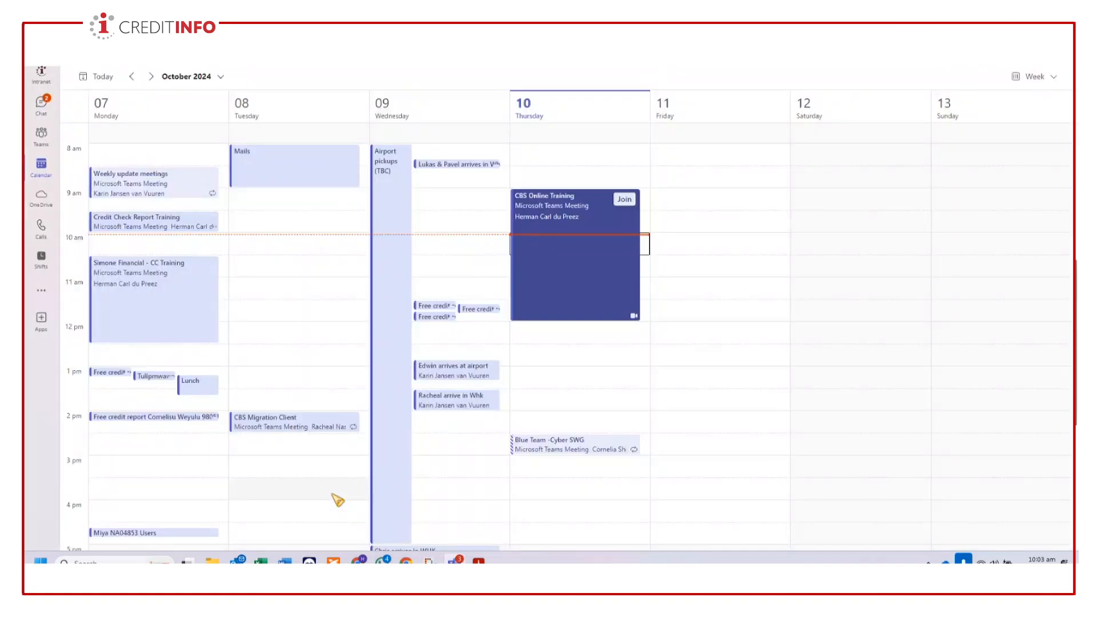
left_click(50, 110)
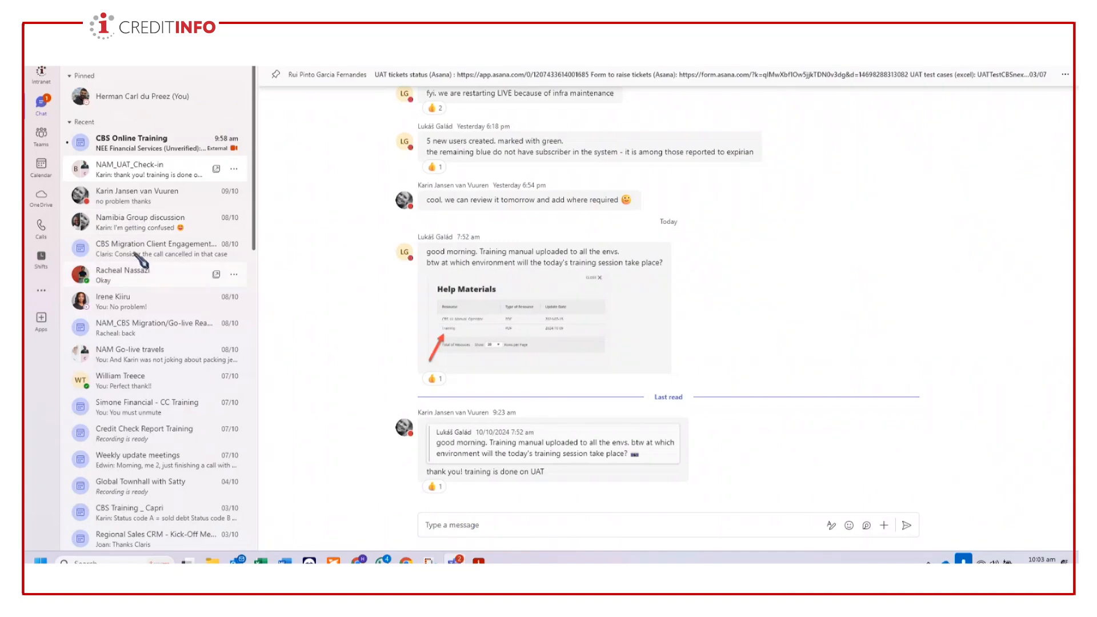
left_click(142, 218)
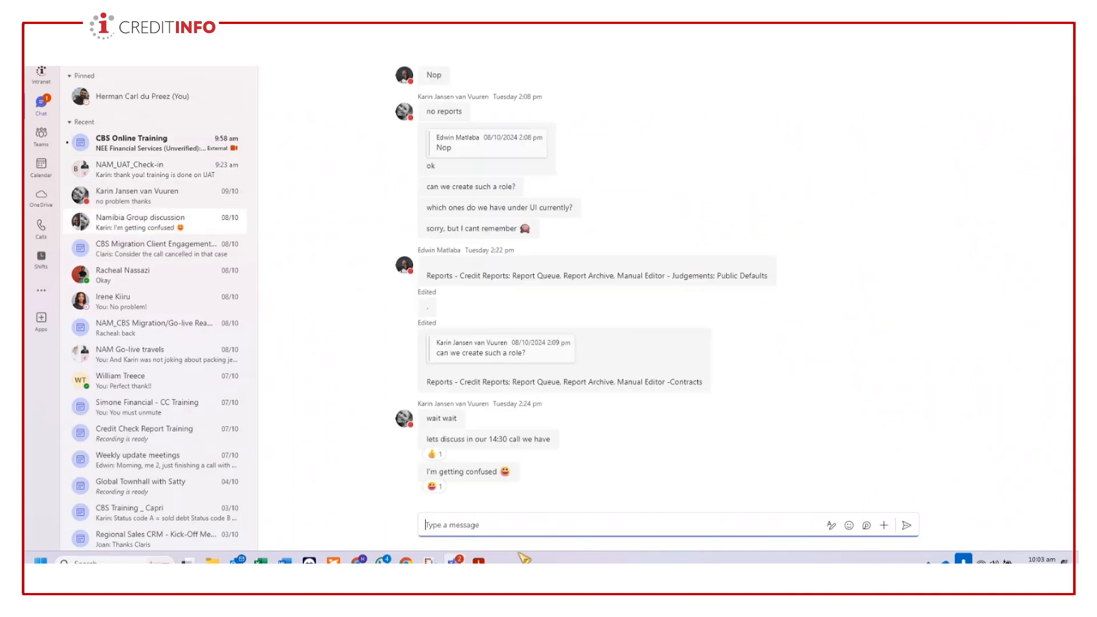
key("ctrl+v")
key("Return")
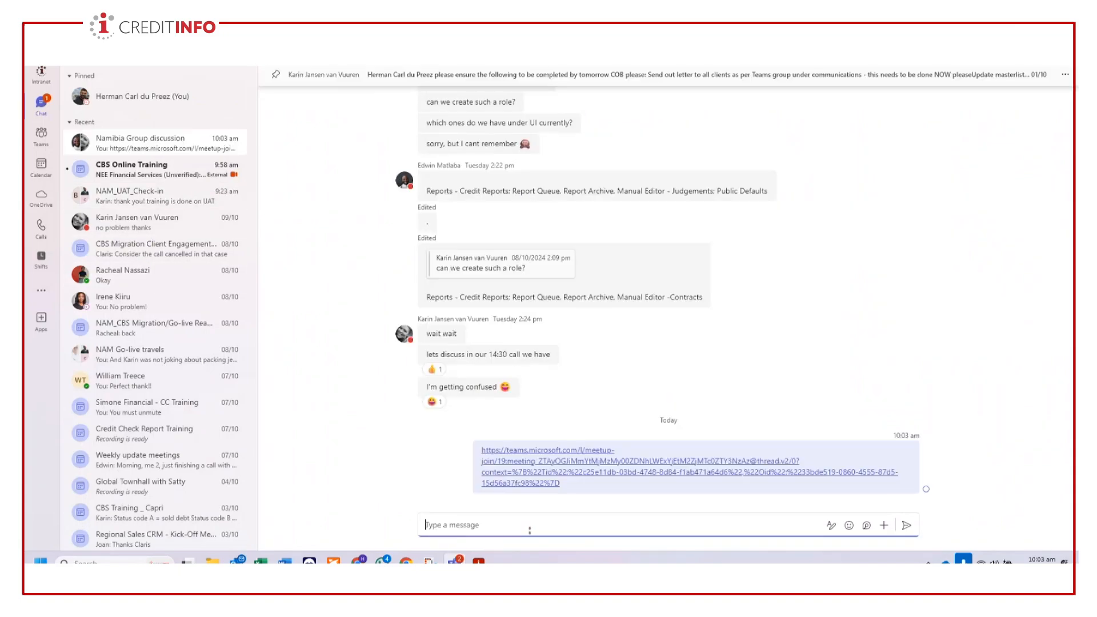
mouse_move(454, 561)
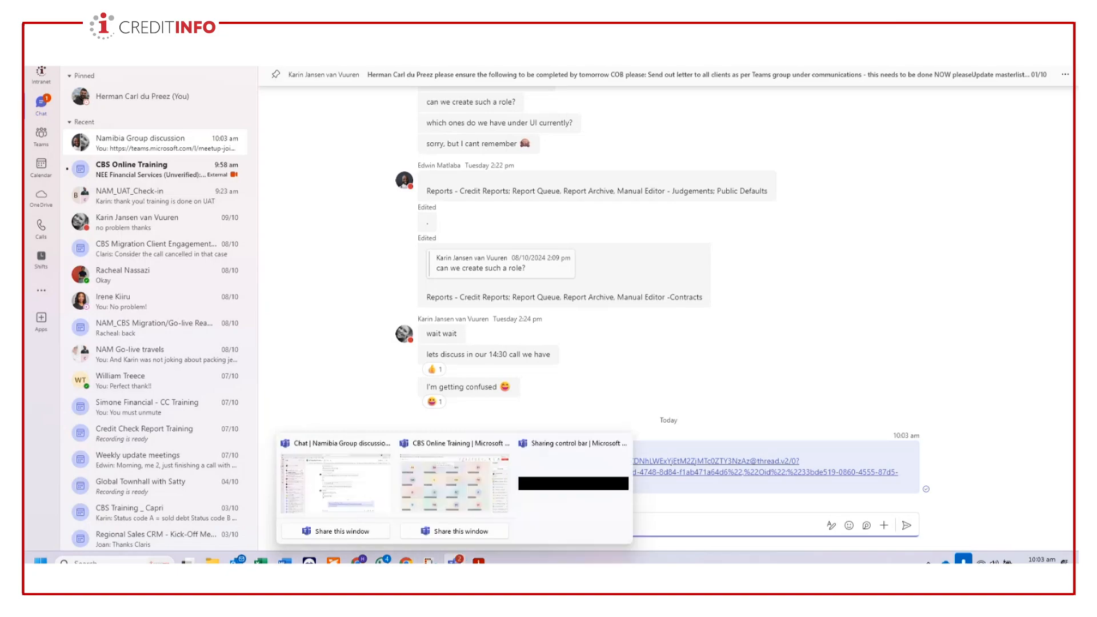
left_click(454, 483)
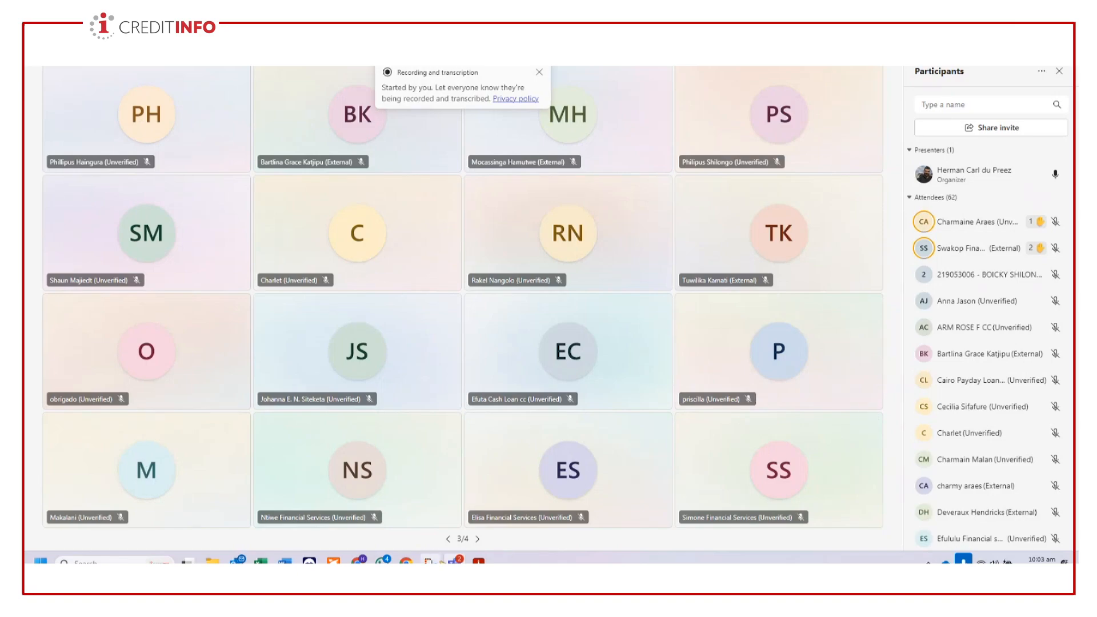
- Switch back to CBS Namibia in Google Chrome, proceed to Subjects and Roles and create contract TEST0002
mouse_move(455, 561)
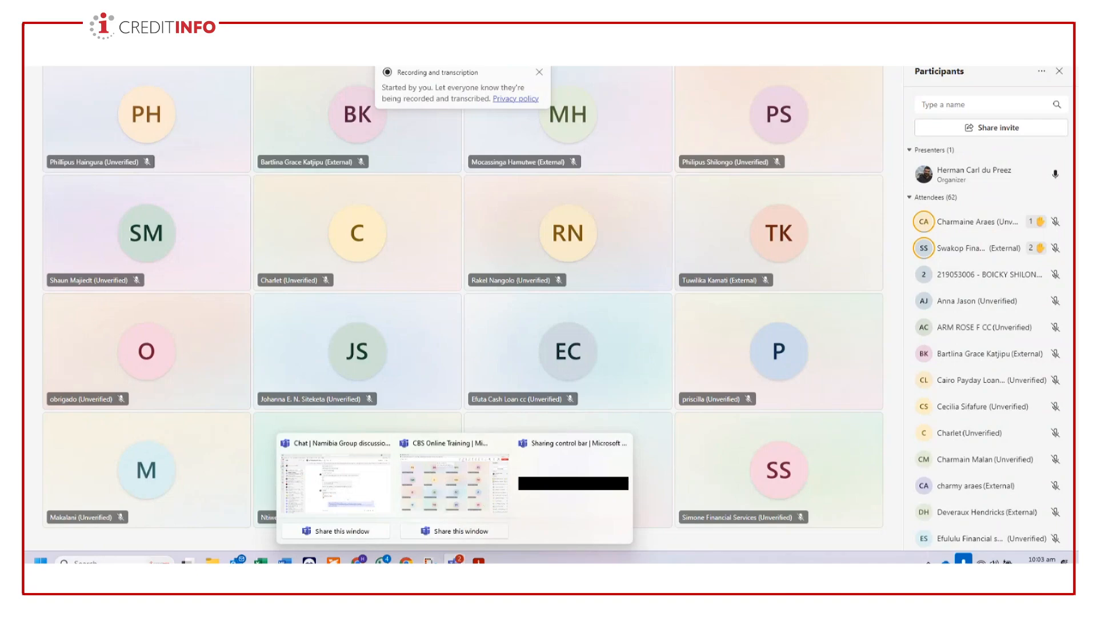
mouse_move(236, 562)
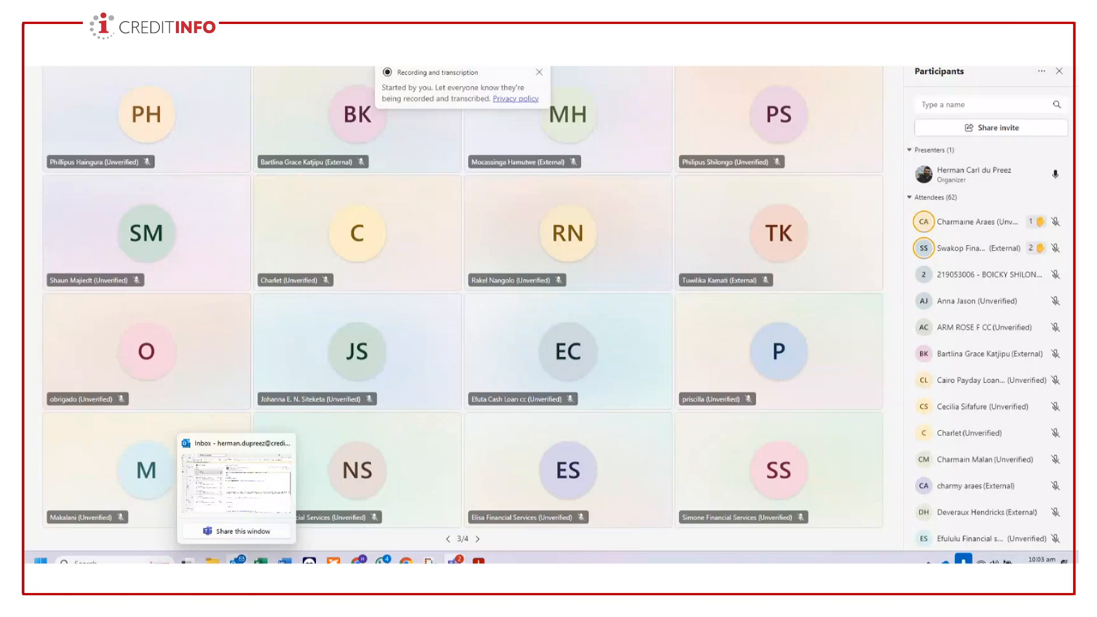
mouse_move(358, 562)
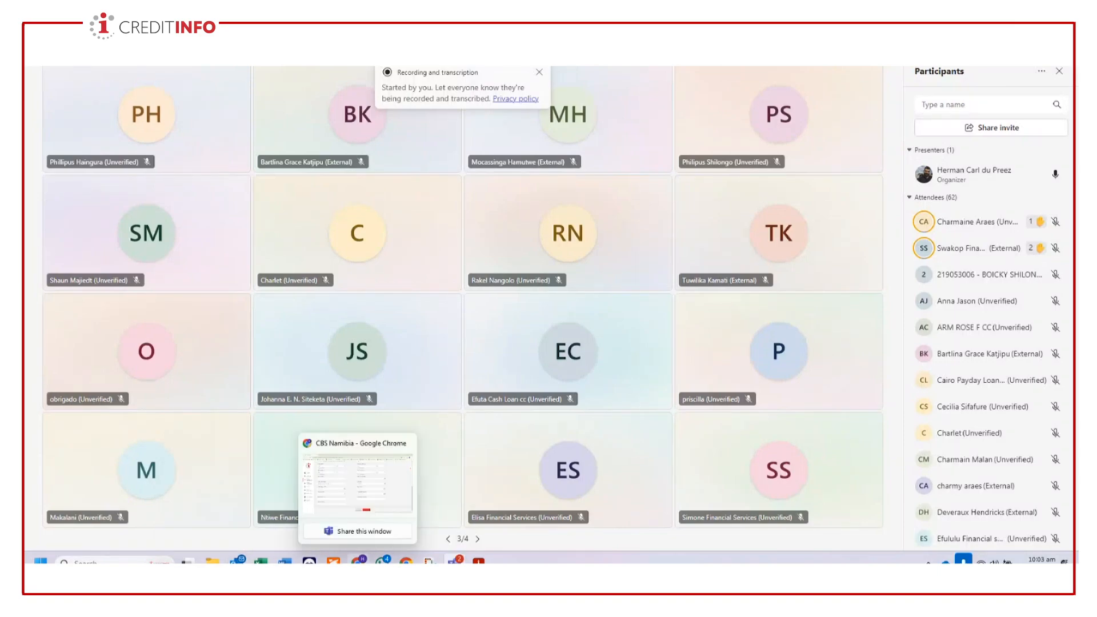
left_click(345, 498)
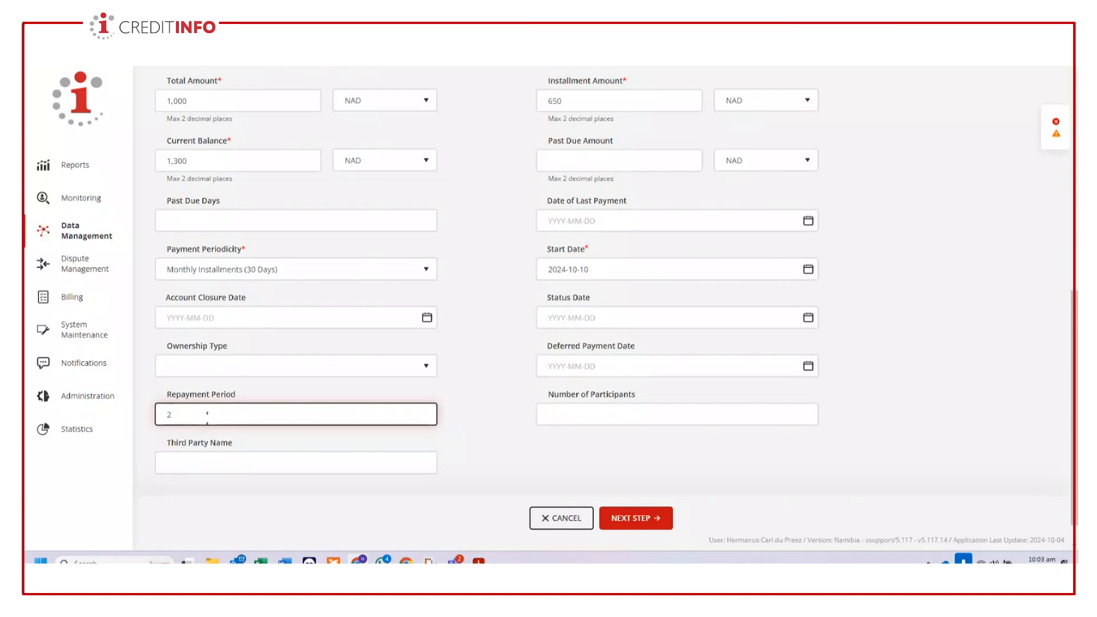
left_click(639, 526)
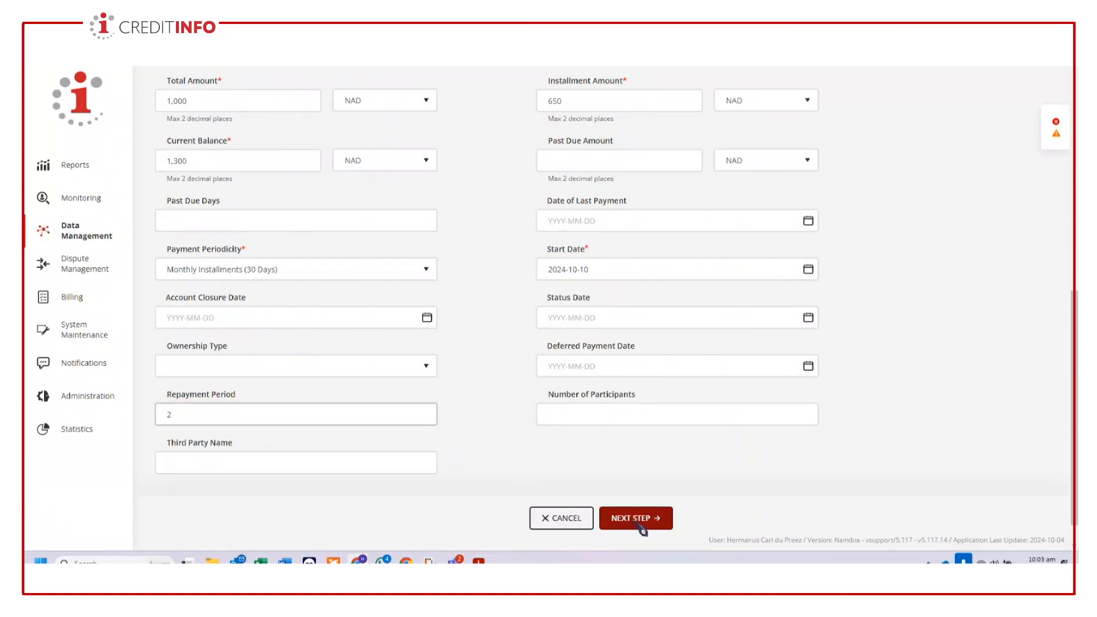
left_click(656, 526)
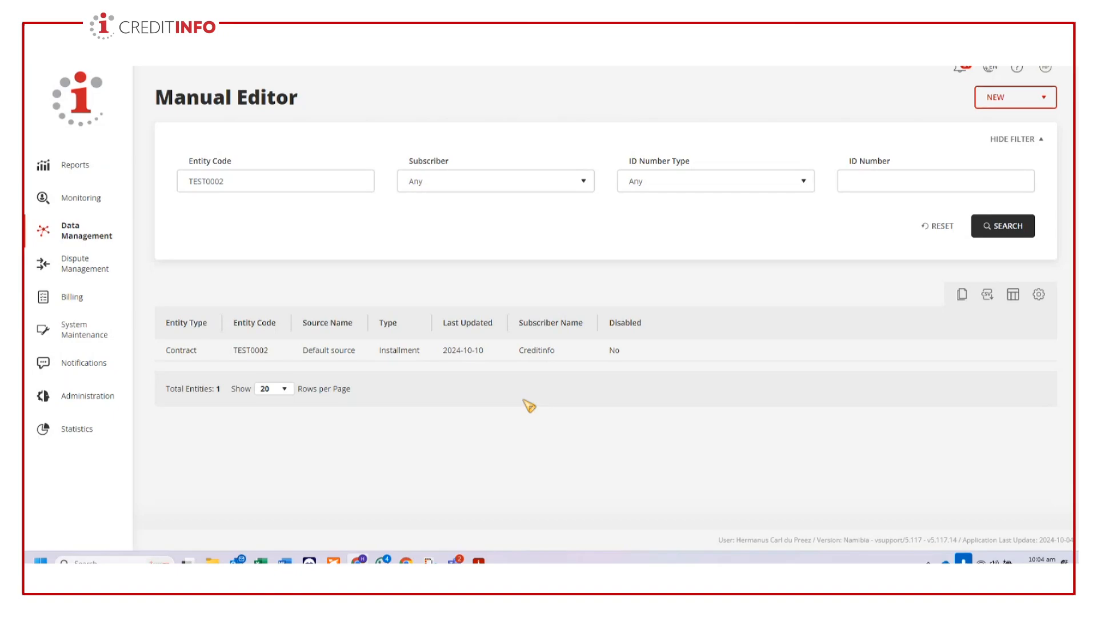
- Switch from the Manual Editor to the CBS Online Training meeting in Microsoft Teams to check the participants
mouse_move(1020, 357)
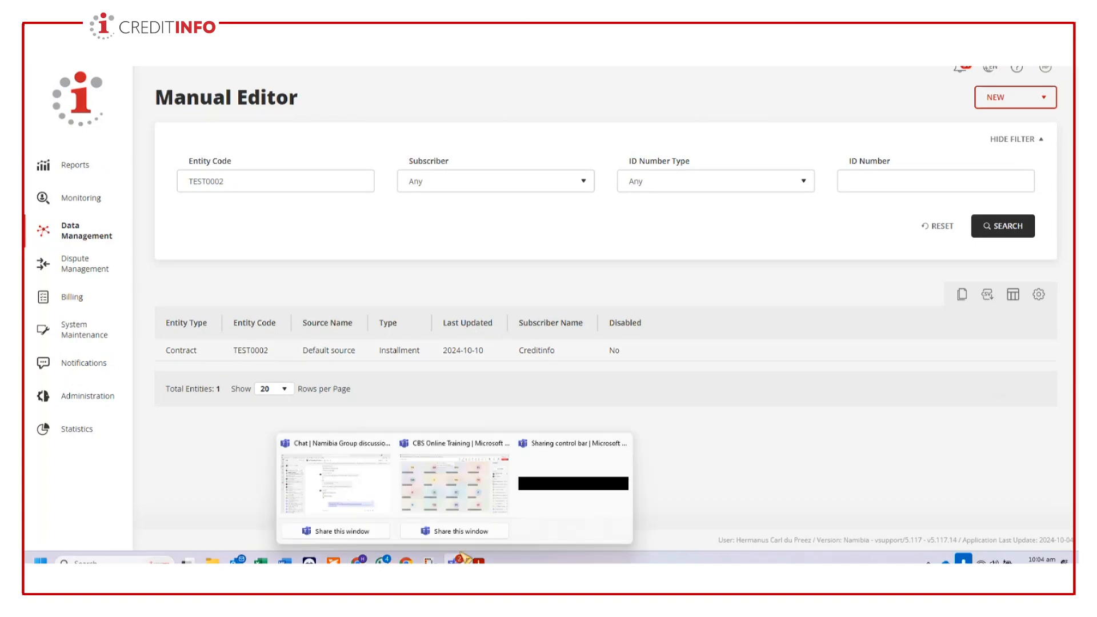
left_click(462, 491)
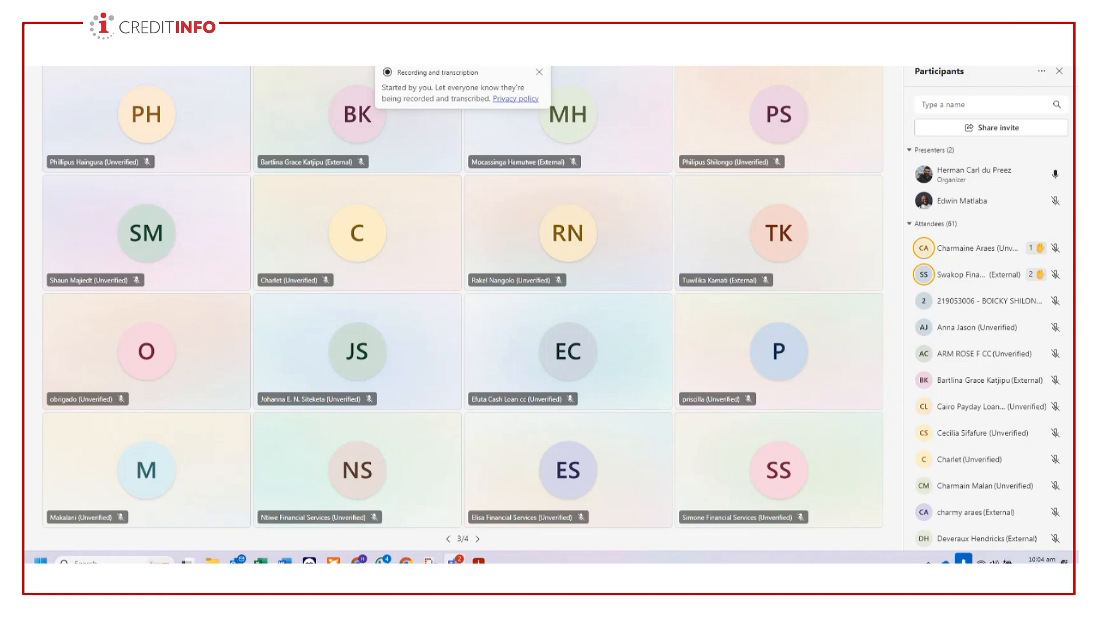
- Switch back to the Manual Editor in Google Chrome, open contract TEST0002 for editing and review its contract info
key("alt+Tab")
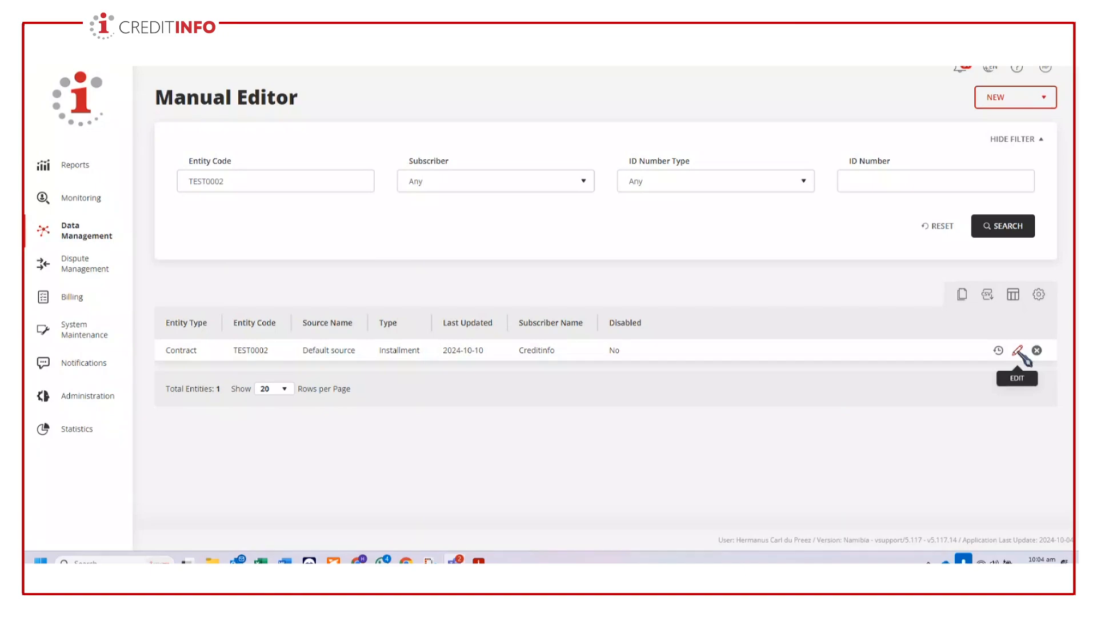
left_click(1019, 352)
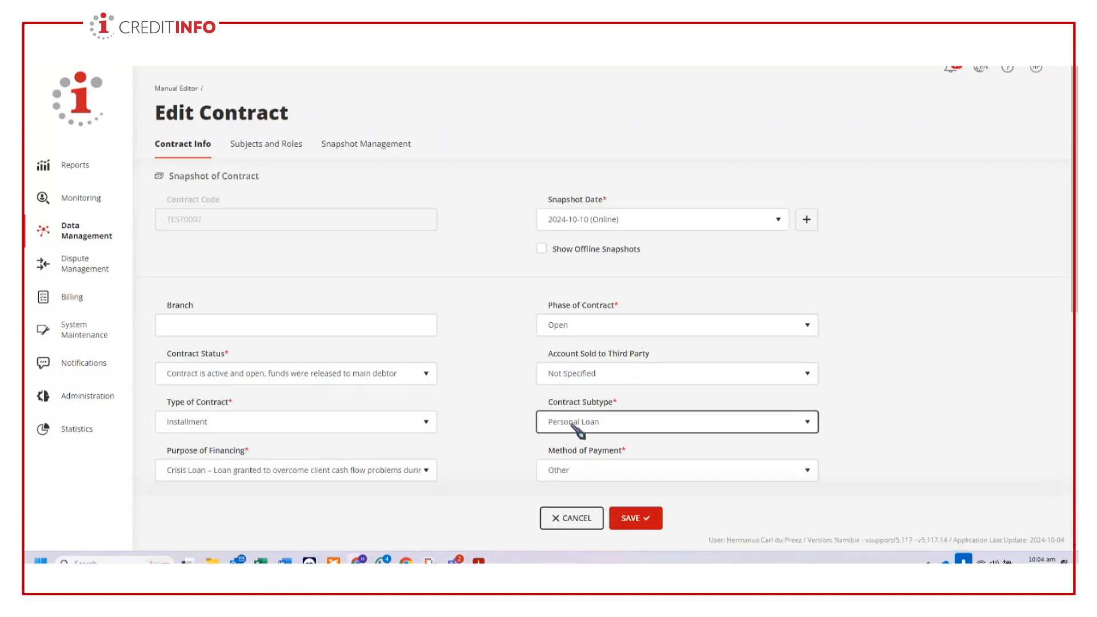
scroll(951, 293, "down", 2)
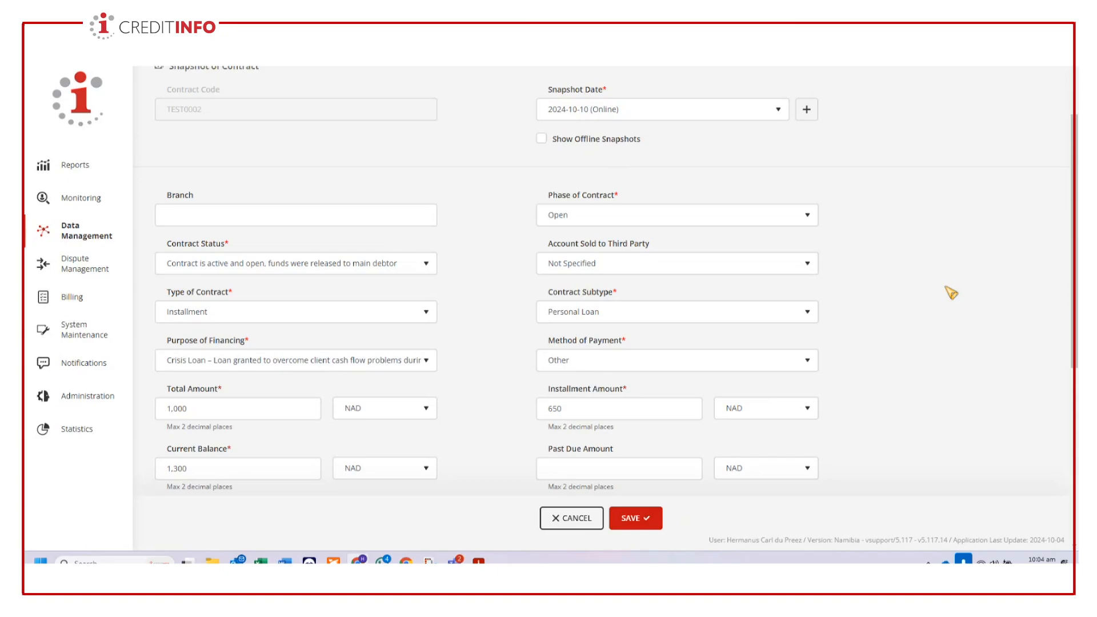
scroll(952, 293, "up", 2)
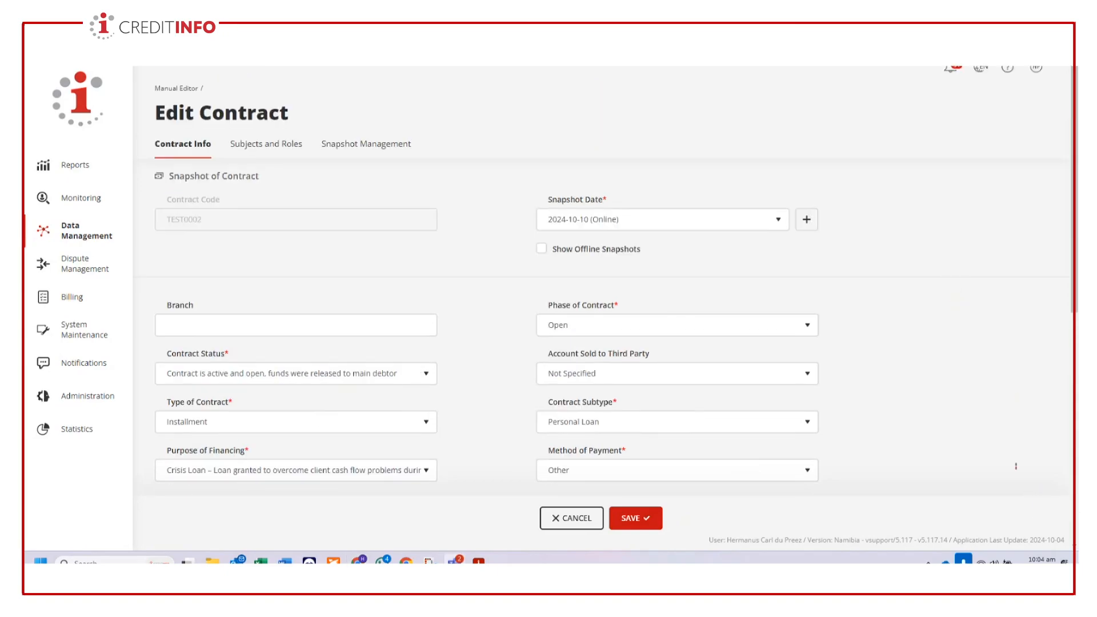
scroll(909, 451, "down", 3)
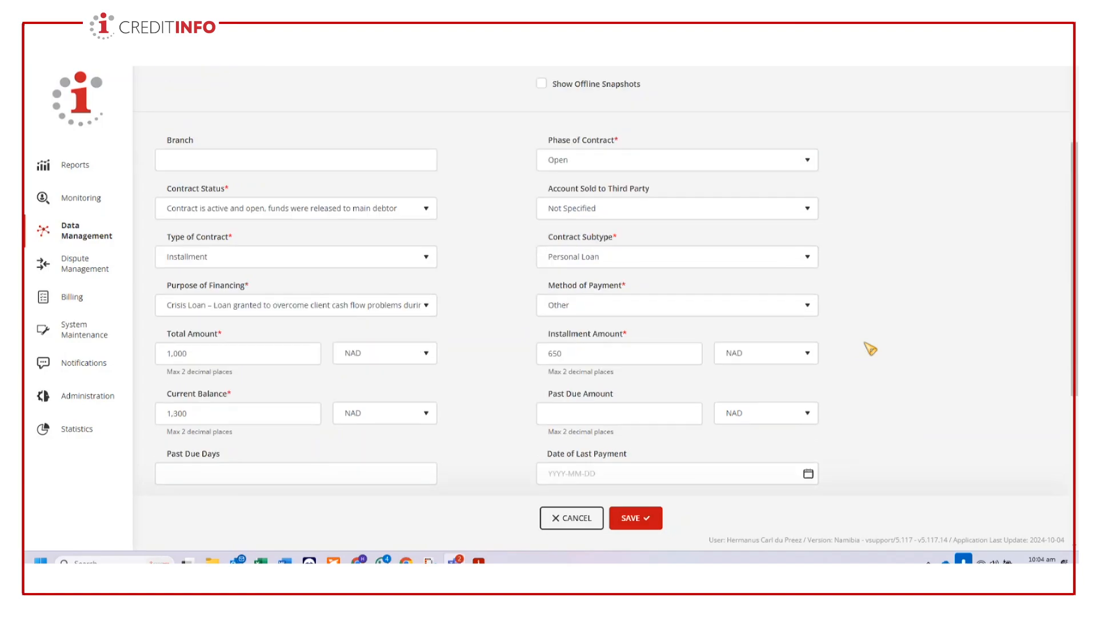
scroll(869, 349, "down", 1)
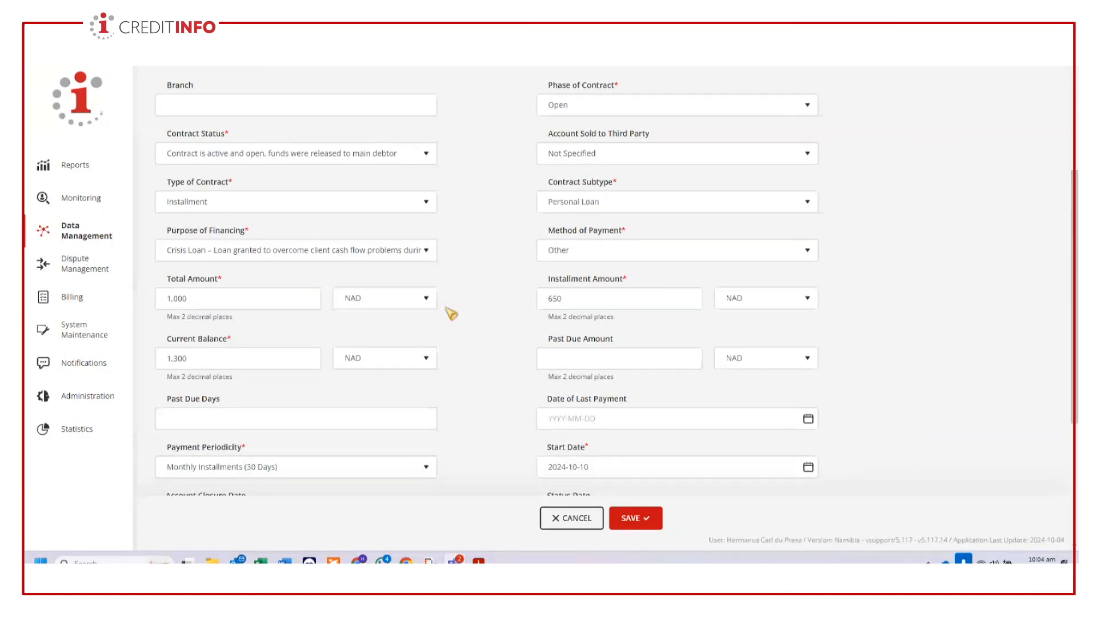
scroll(505, 371, "down", 1)
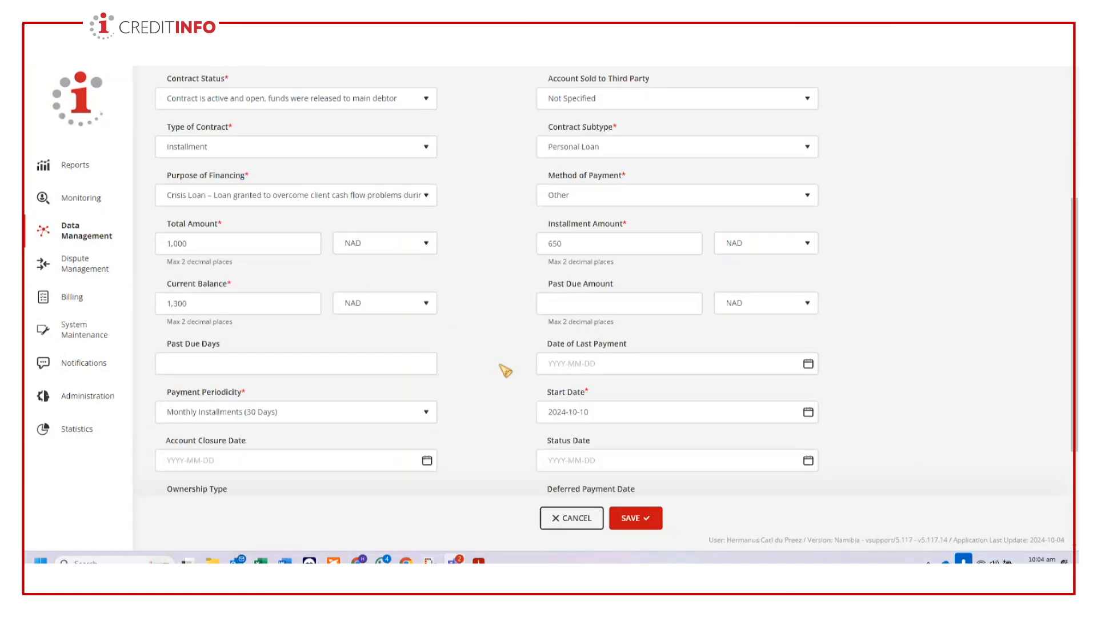
- Set the contract's date of last payment to 2024-10-10, leaving the past due days and past due amount empty
left_click(255, 363)
left_click(639, 300)
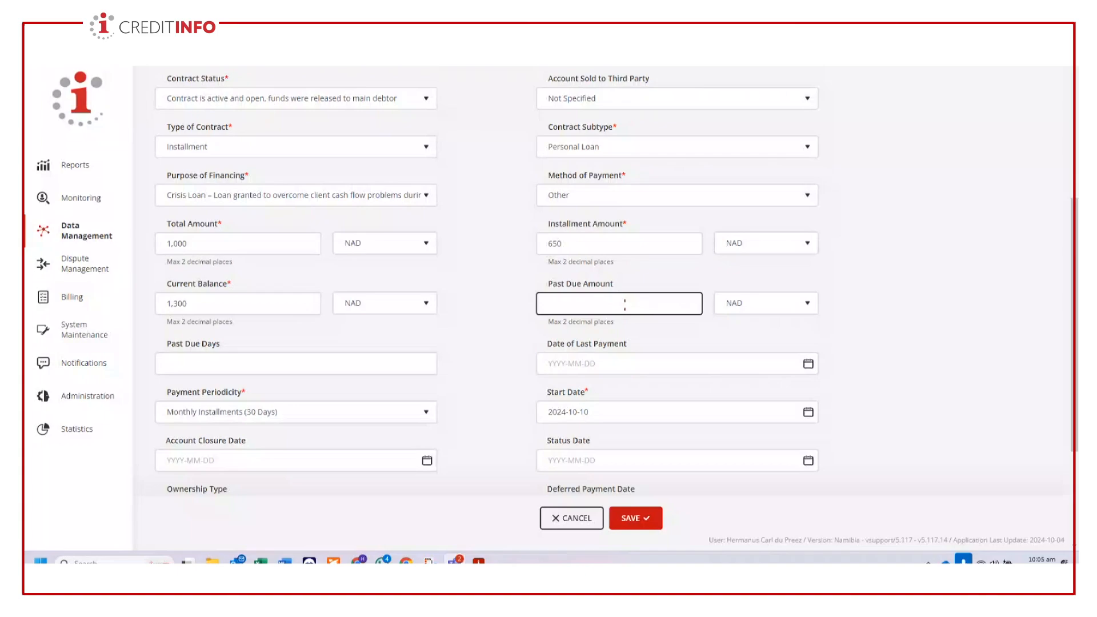
left_click(626, 305)
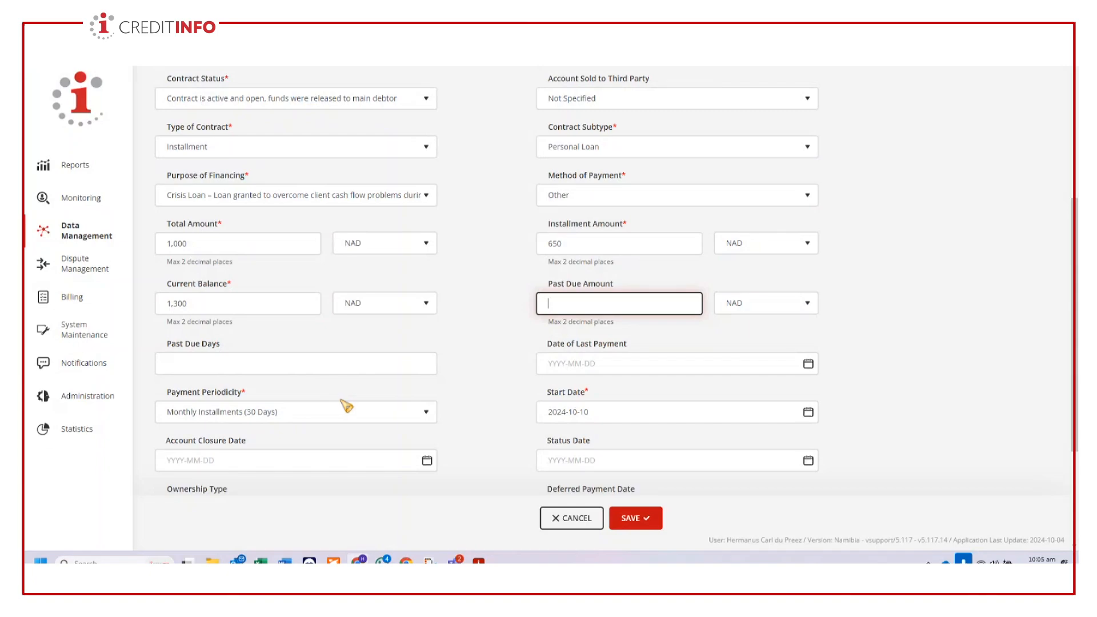
left_click(780, 360)
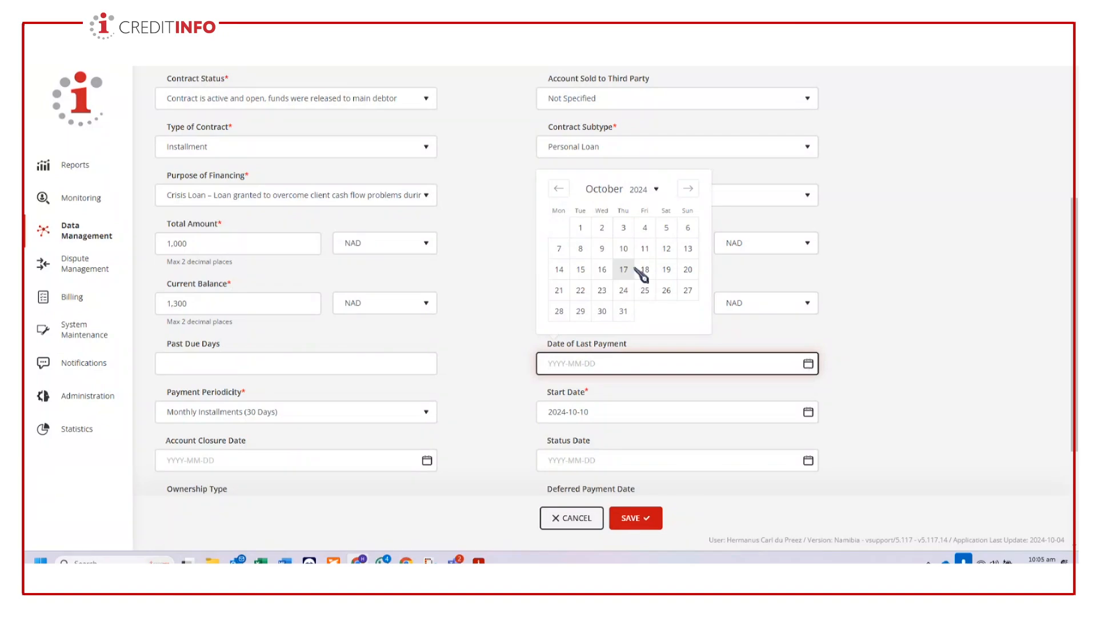
left_click(625, 248)
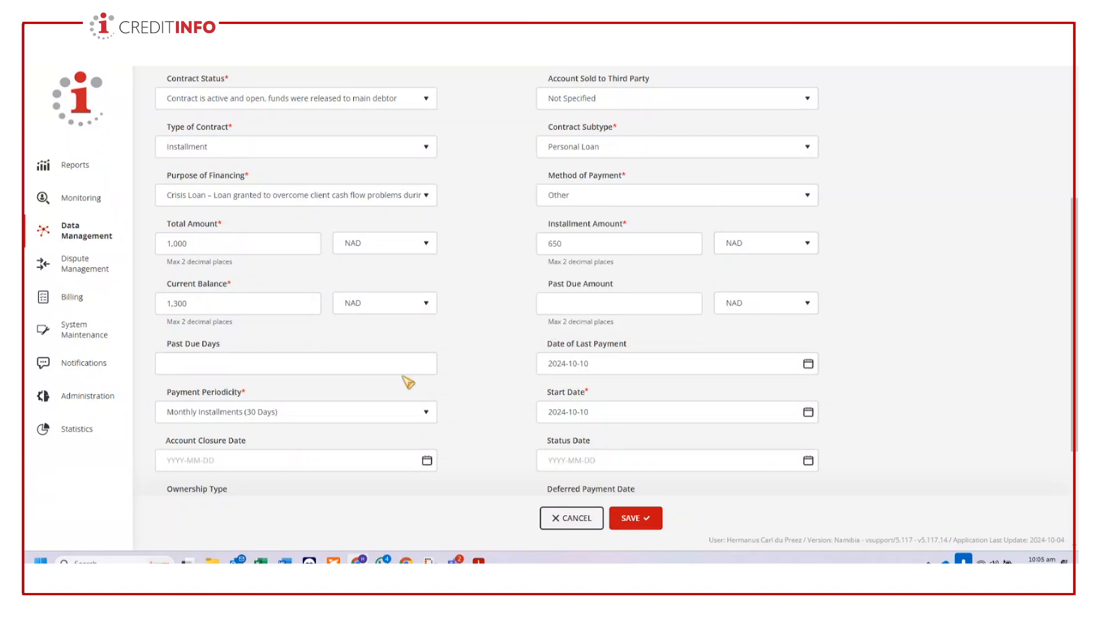
- Set the contract's current balance to 650, keeping NAD as its currency
scroll(448, 384, "down", 2)
left_click(417, 353)
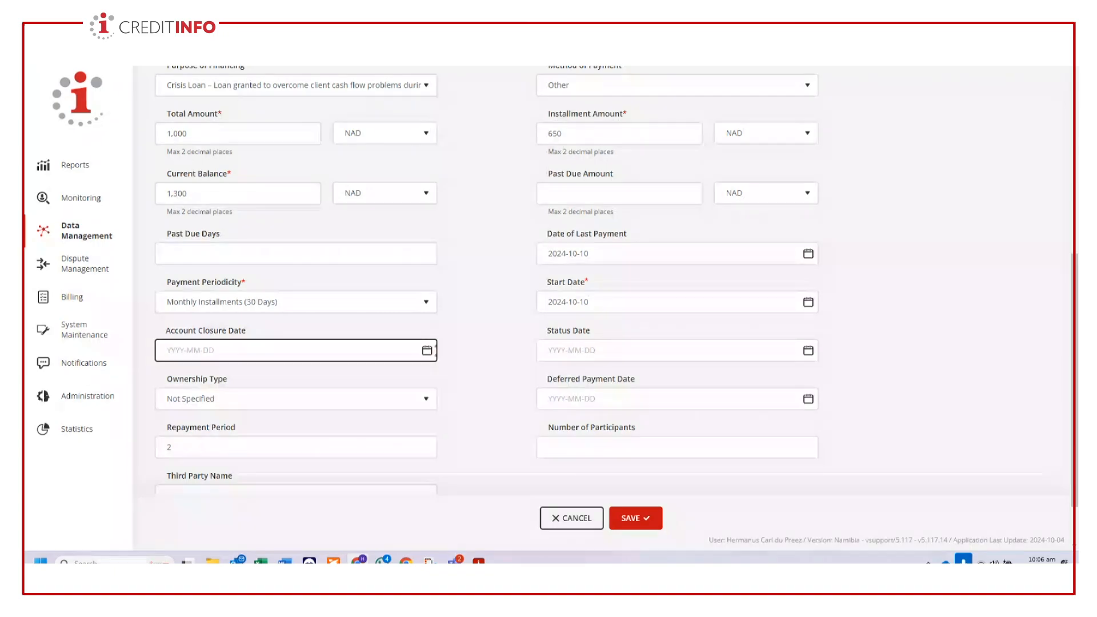
left_click(475, 356)
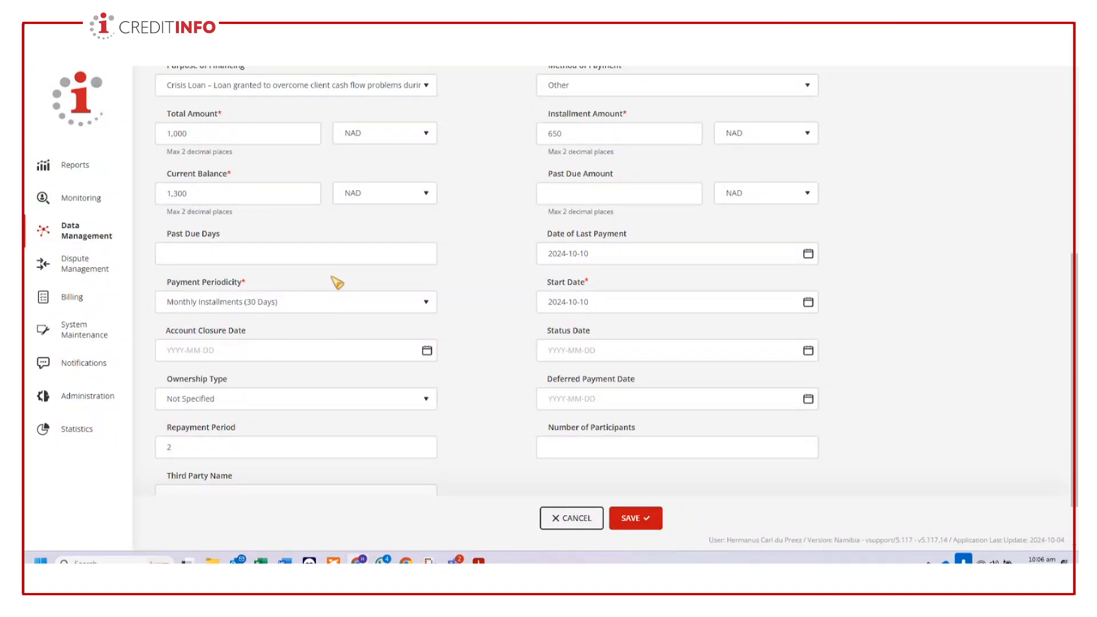
left_click(213, 194)
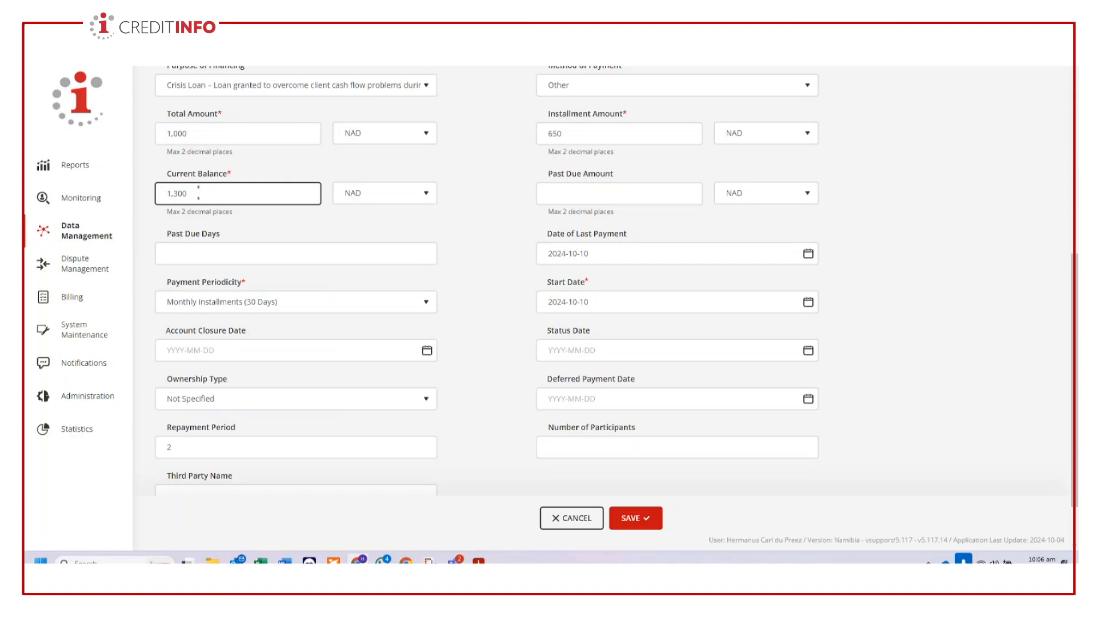
double_click(195, 193)
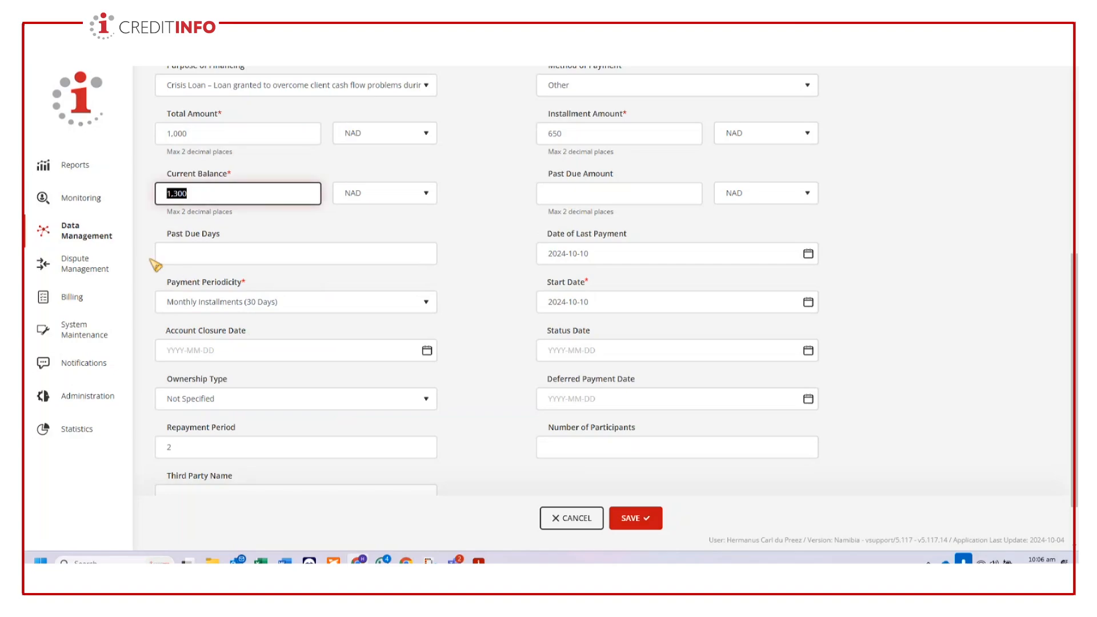
type("650")
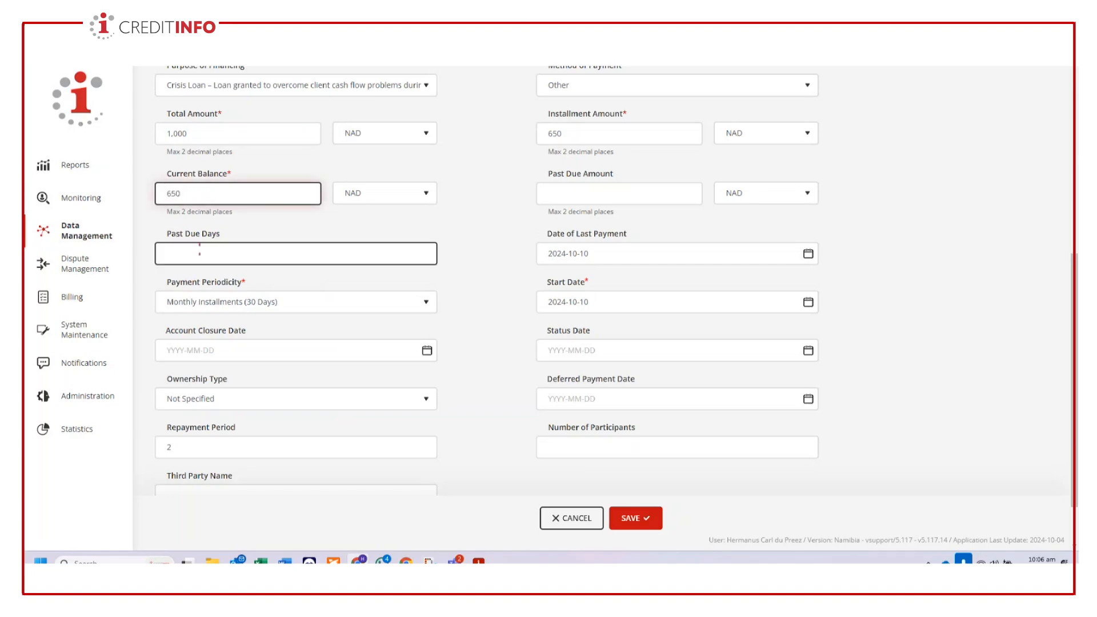
key("Tab")
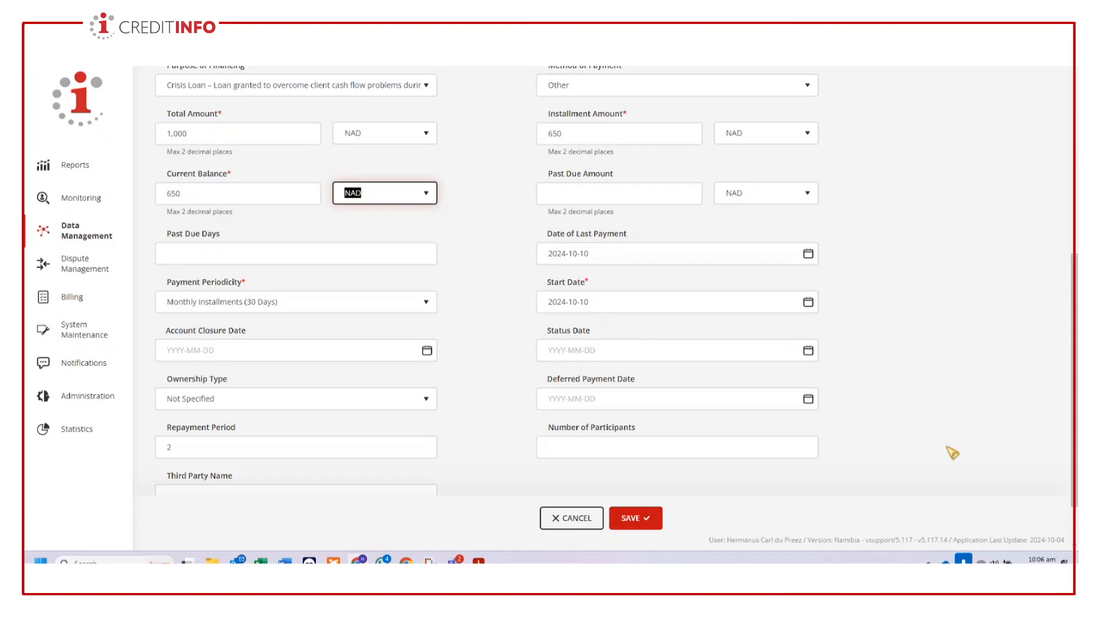
left_click(1028, 410)
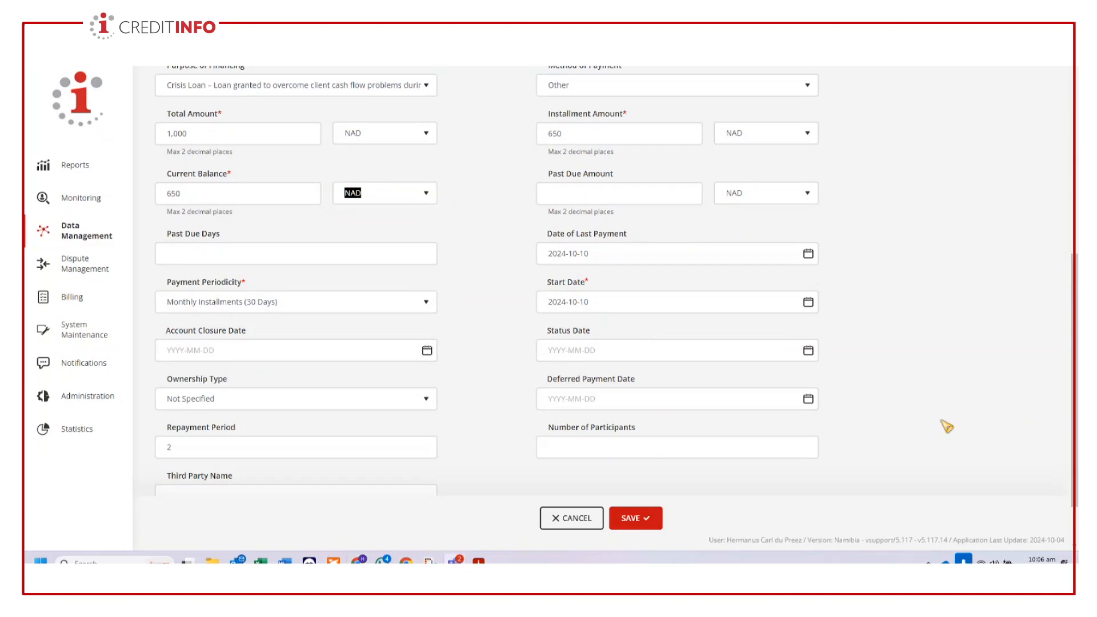
- Review the edited contract info from end to end and save contract TEST0002
scroll(947, 426, "down", 1)
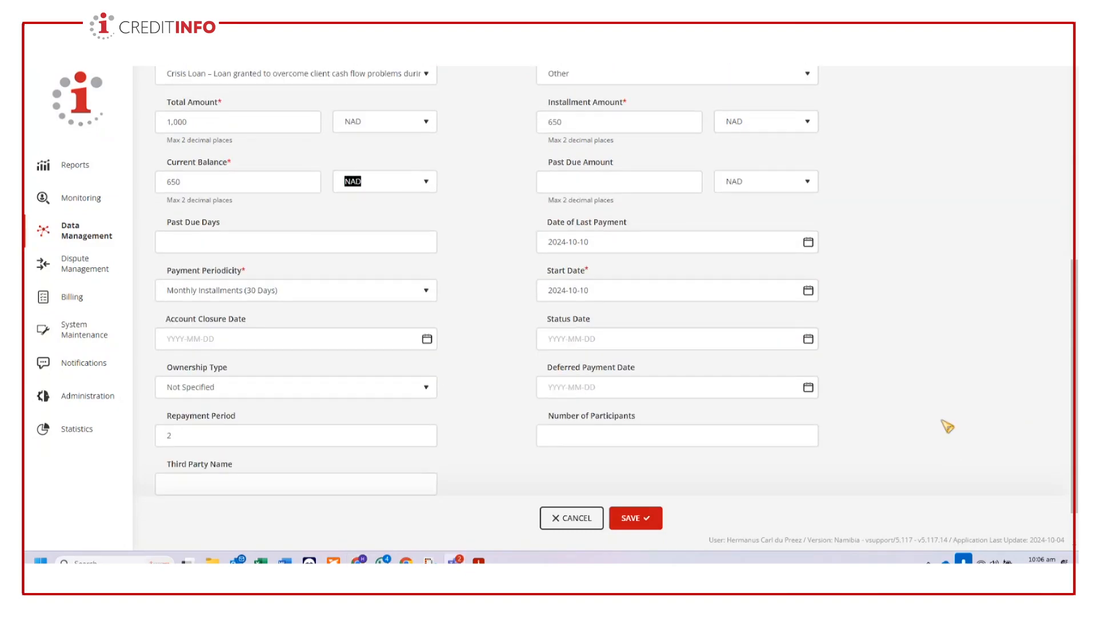
scroll(992, 395, "up", 3)
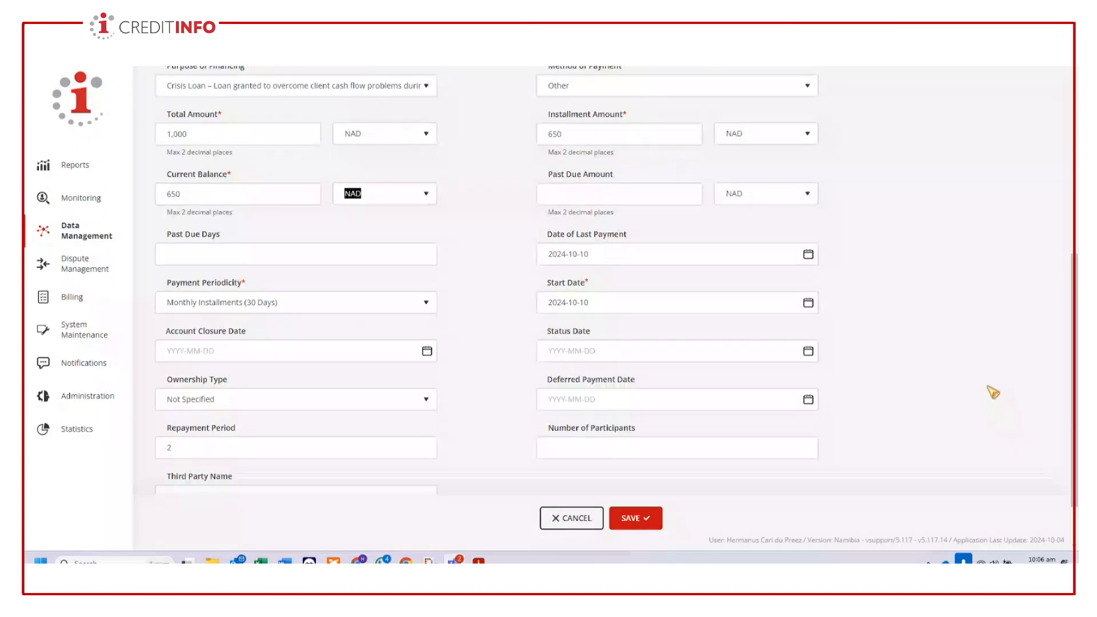
scroll(993, 399, "up", 4)
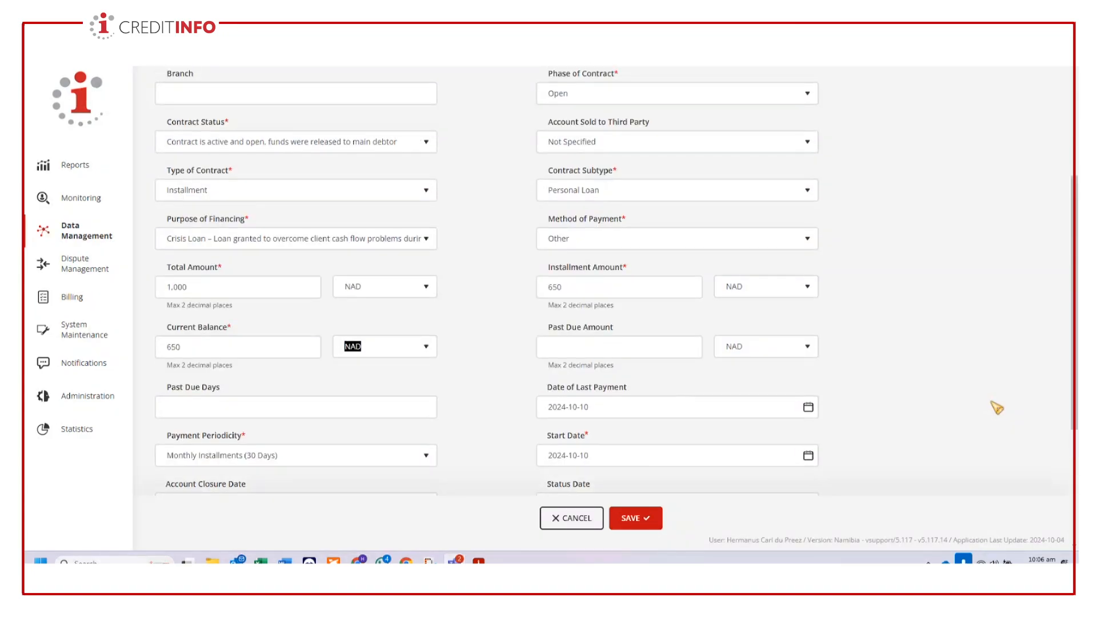
scroll(1001, 409, "up", 2)
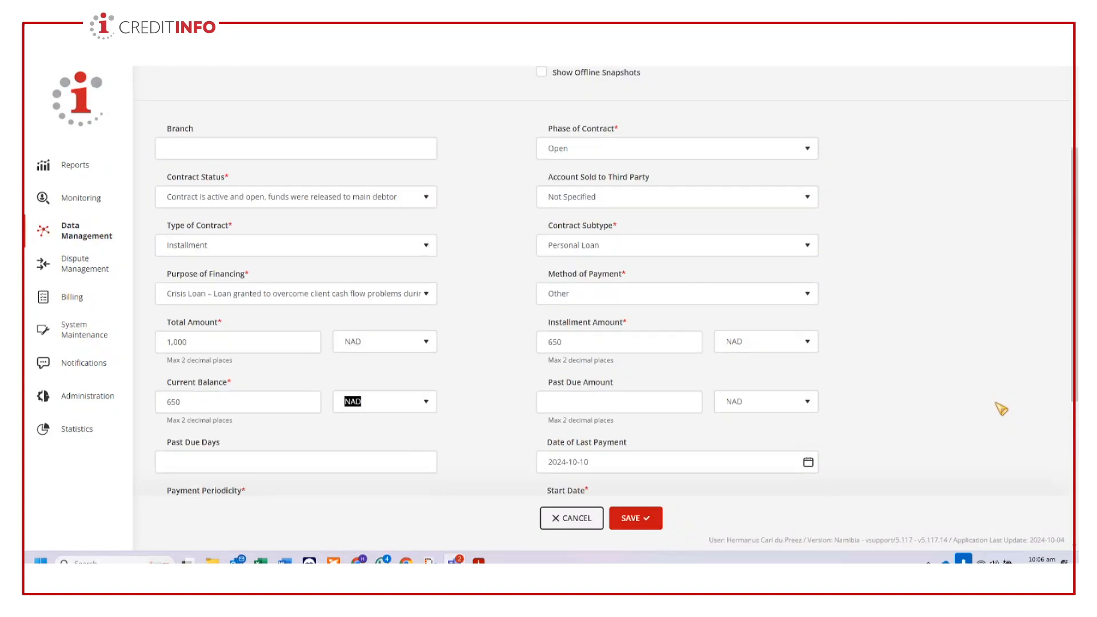
scroll(1001, 409, "up", 2)
scroll(1004, 409, "down", 6)
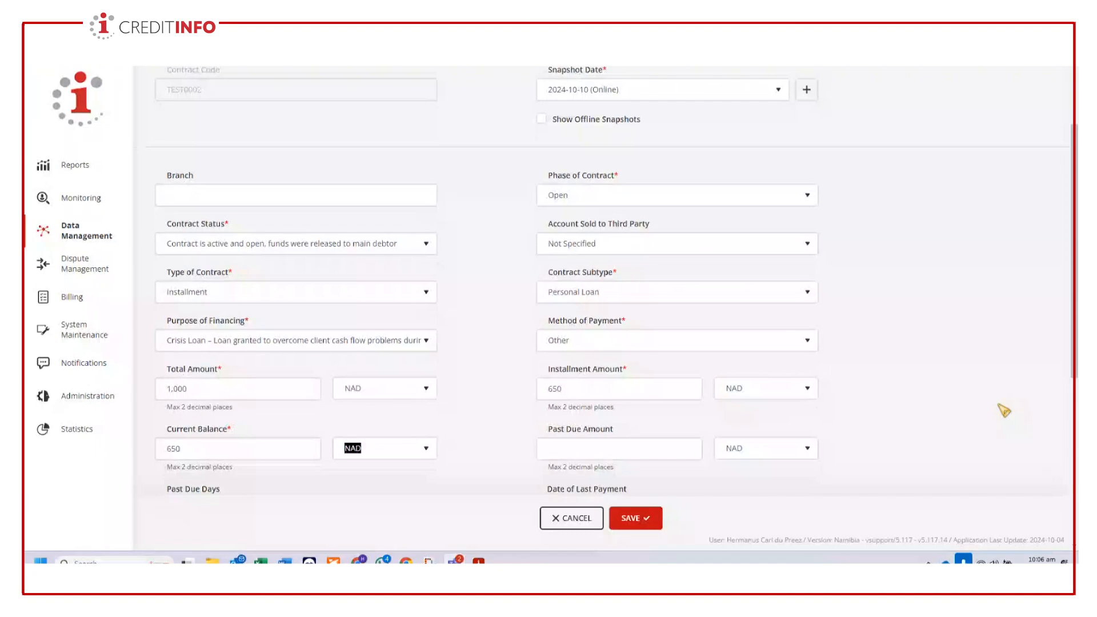
left_click(645, 530)
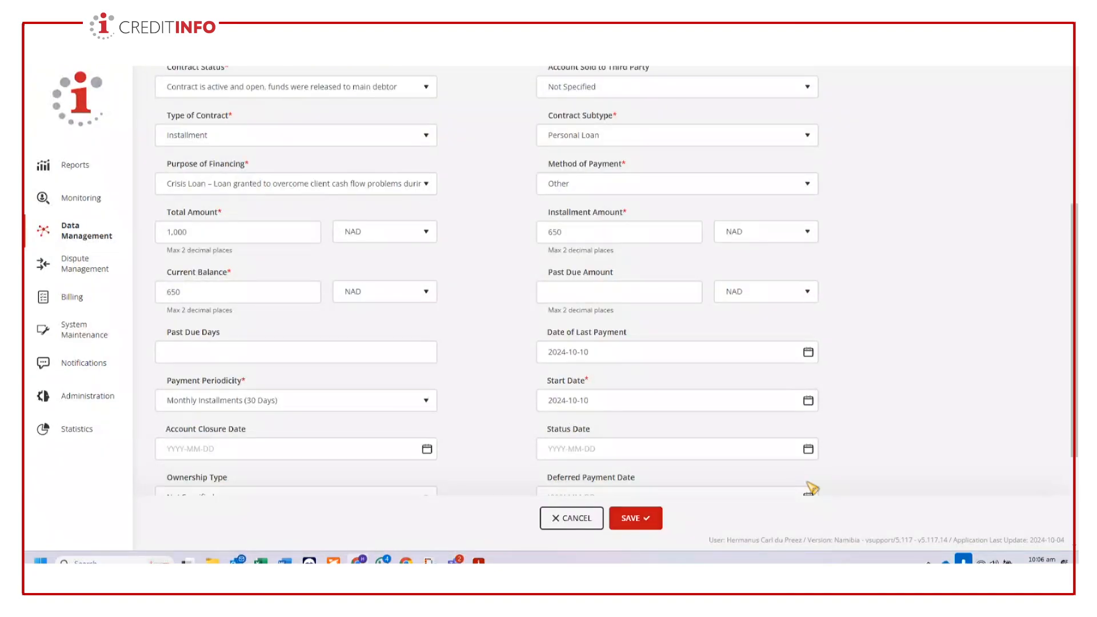
scroll(776, 504, "down", 13)
scroll(776, 504, "down", 2)
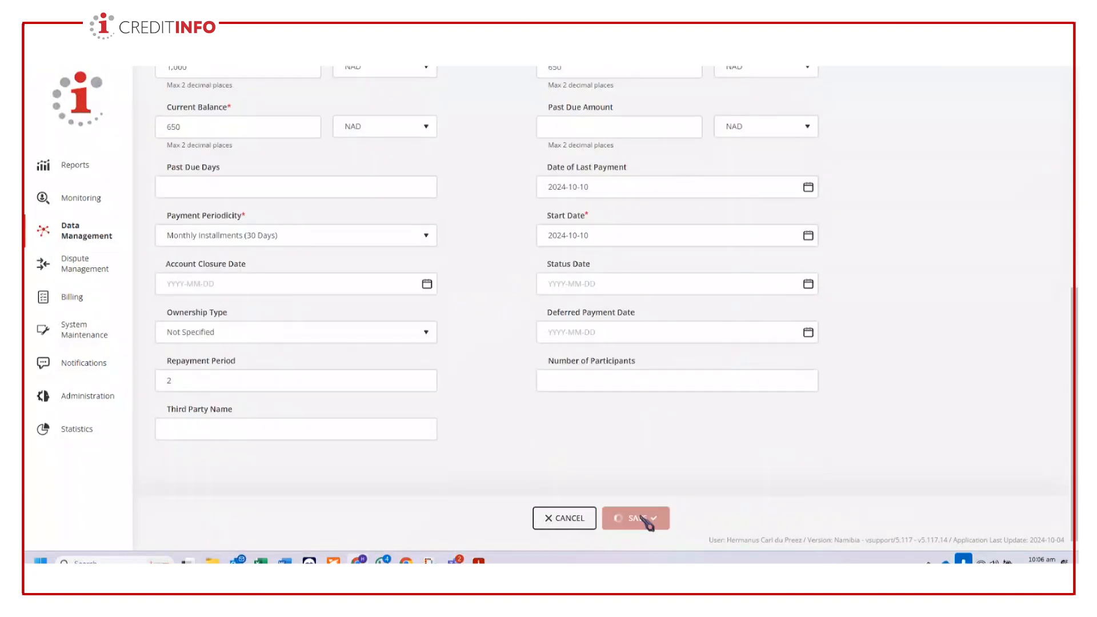
left_click(640, 518)
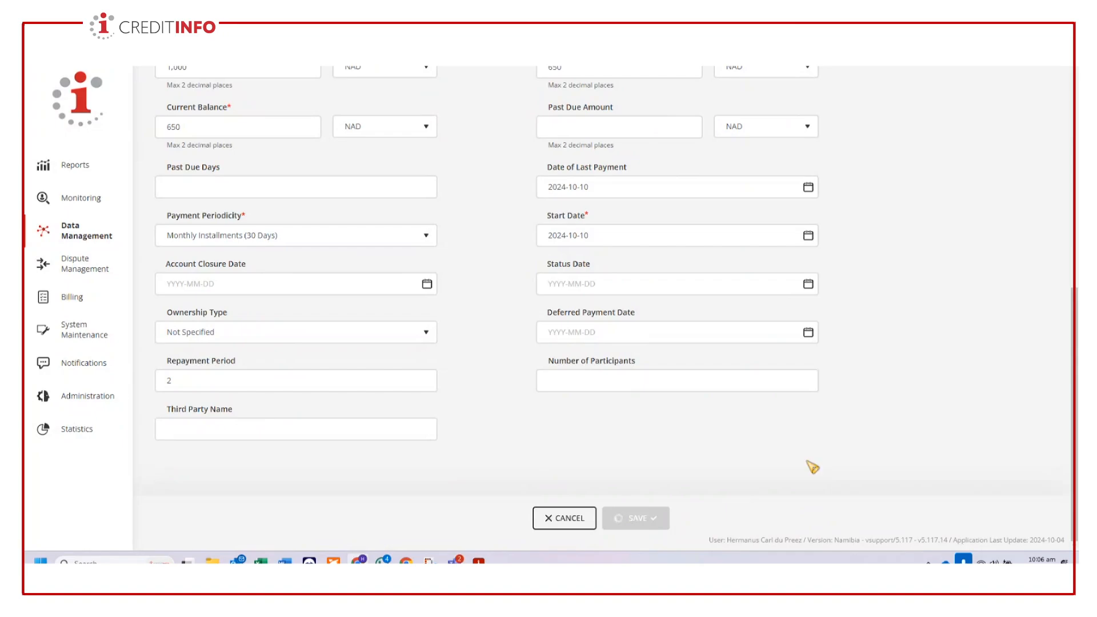
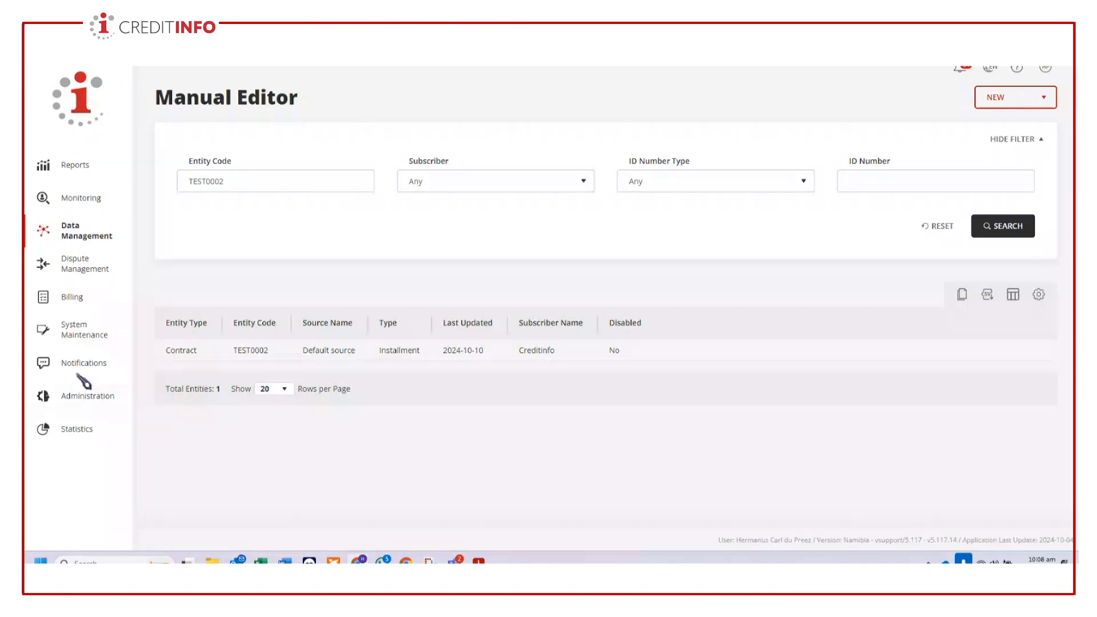
- Open the Dispute Management dashboard and start a new dispute
left_click(84, 199)
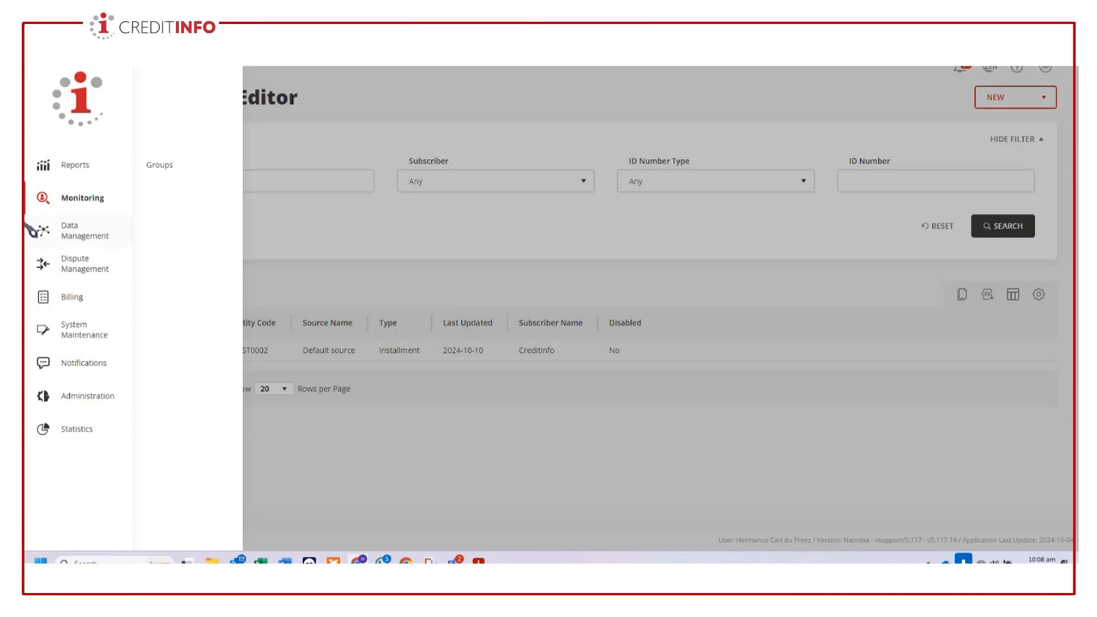
left_click(83, 273)
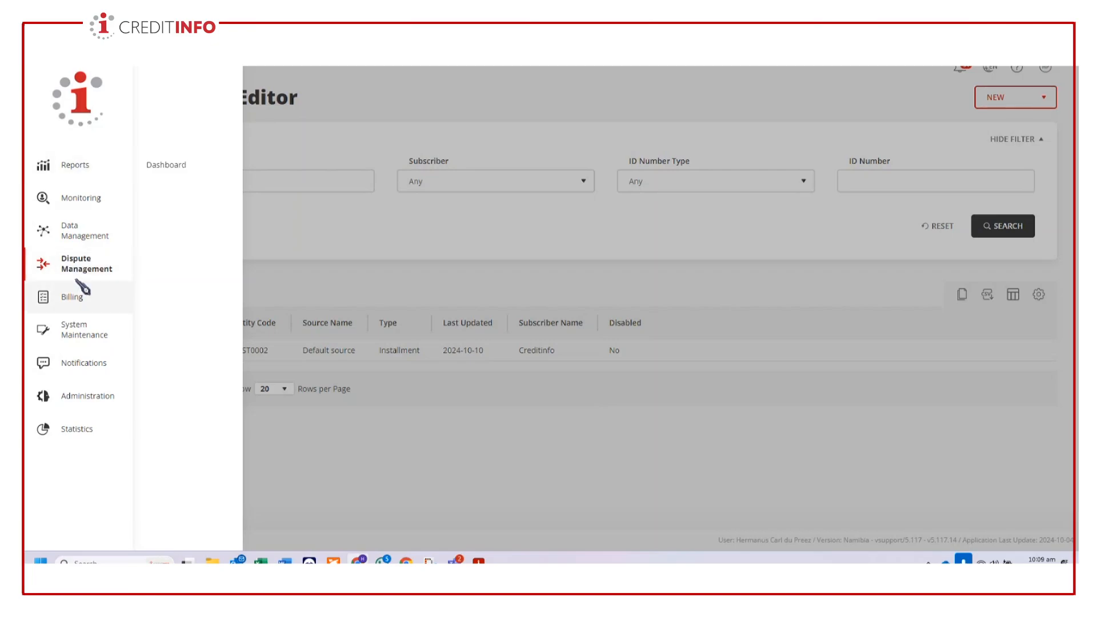
left_click(164, 169)
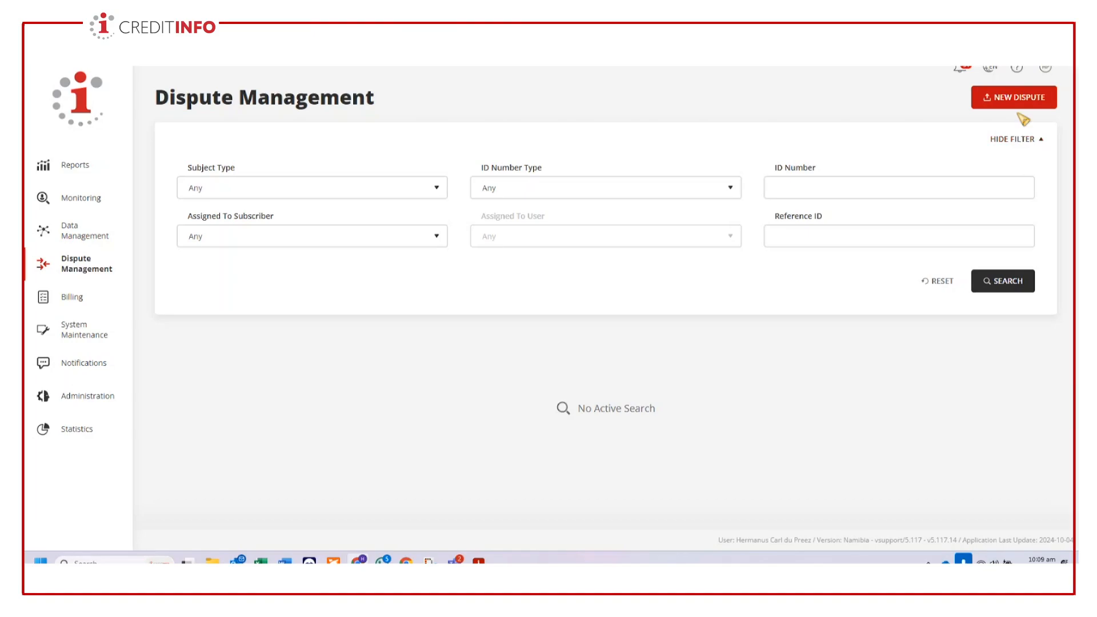
left_click(1017, 103)
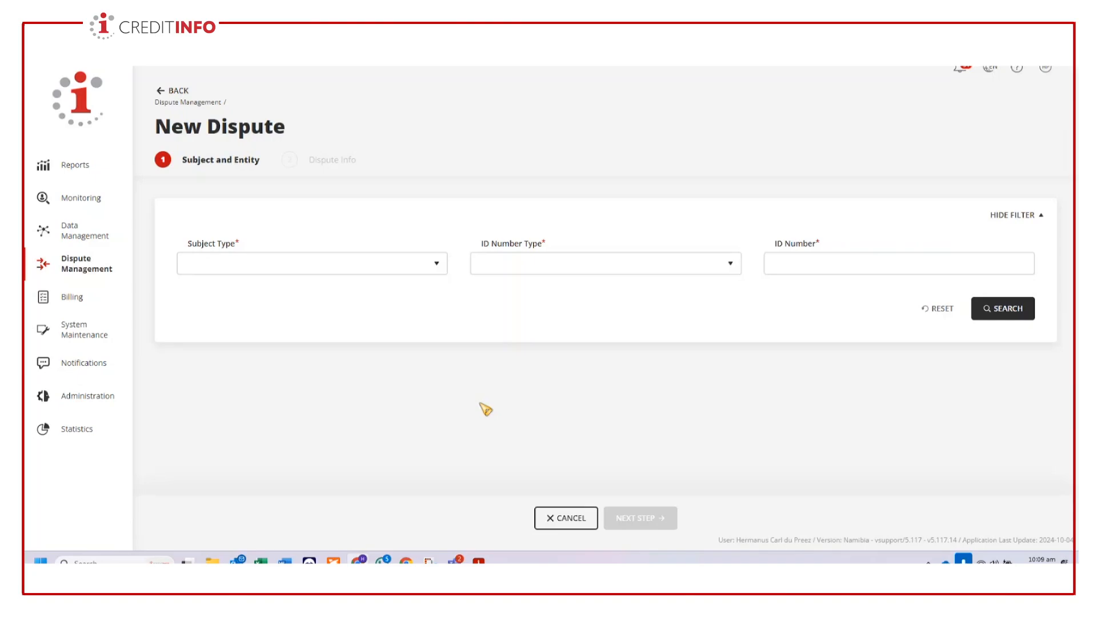
- Search for the disputing subject as an Individual by National ID, using the previously entered ID number
left_click(368, 268)
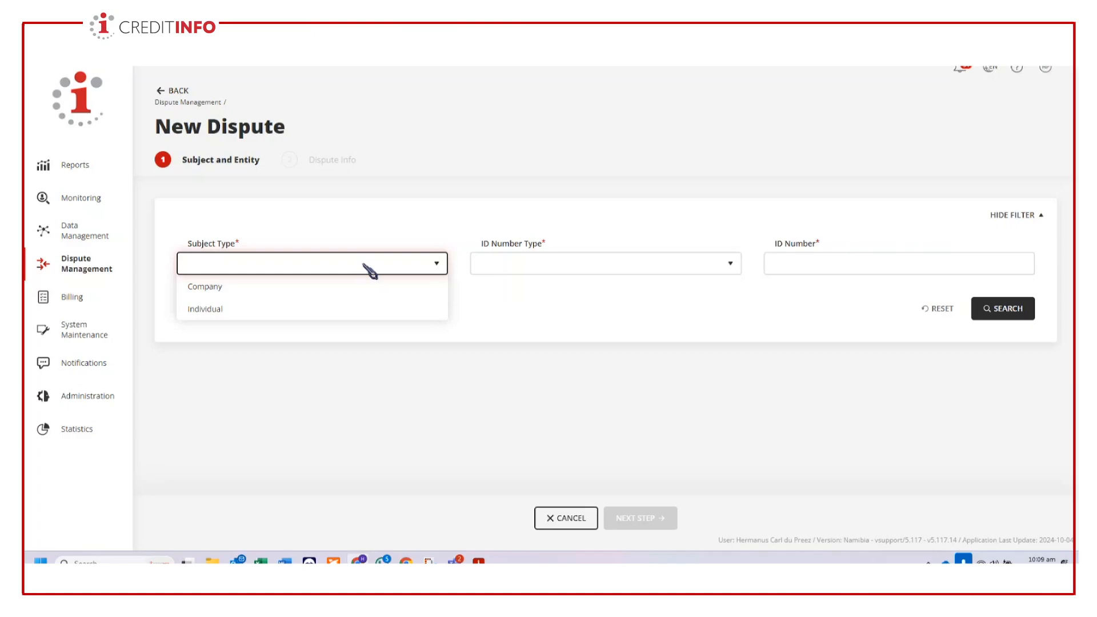
left_click(206, 309)
left_click(846, 263)
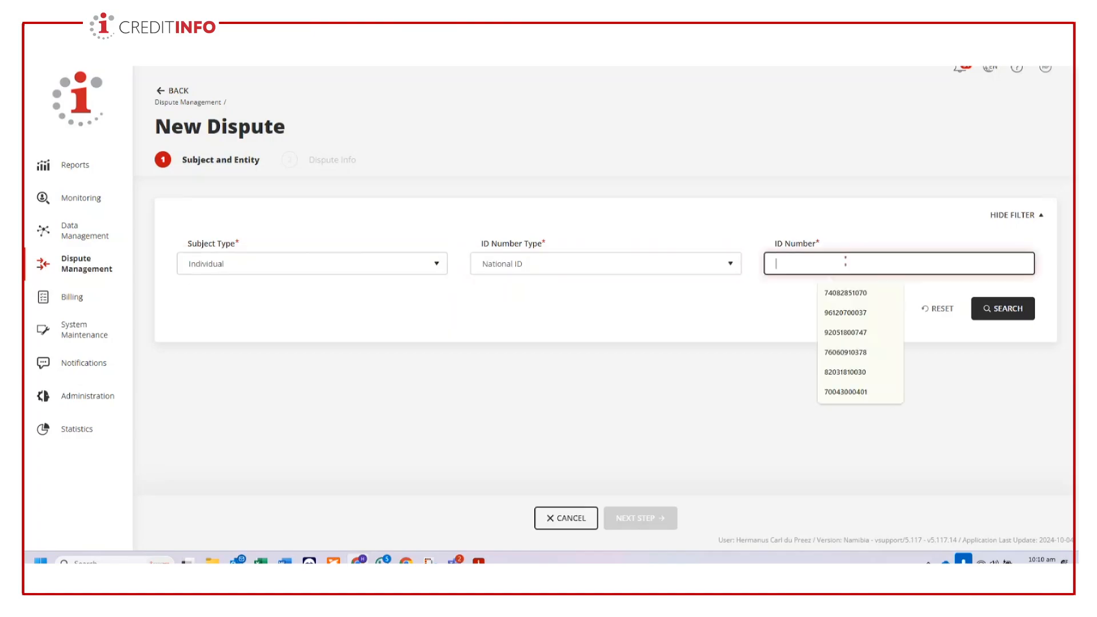
left_click(846, 292)
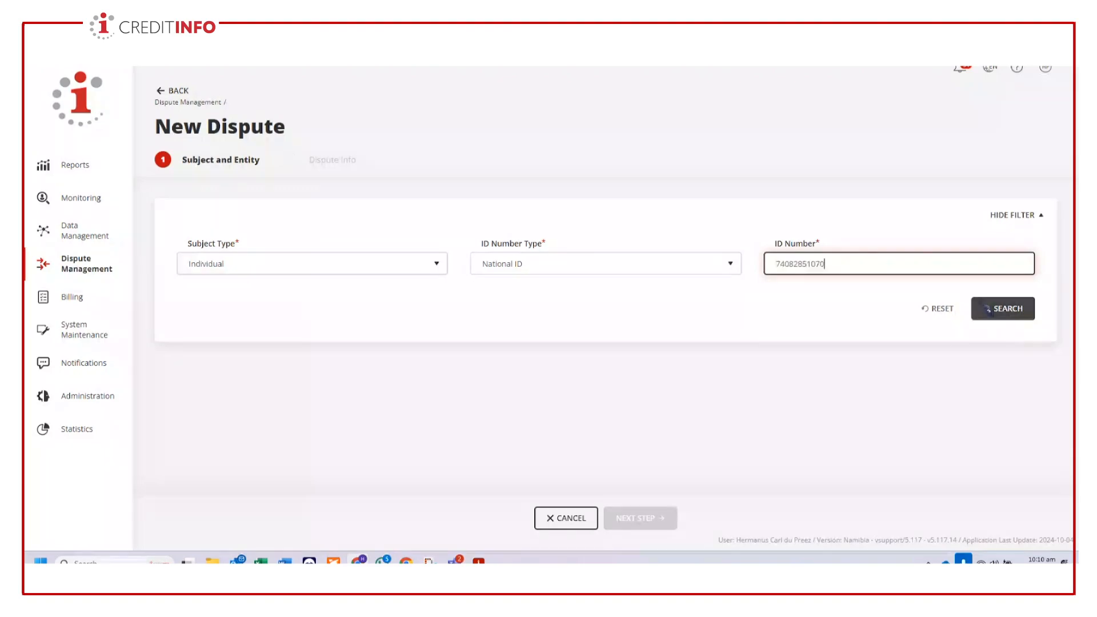
left_click(985, 308)
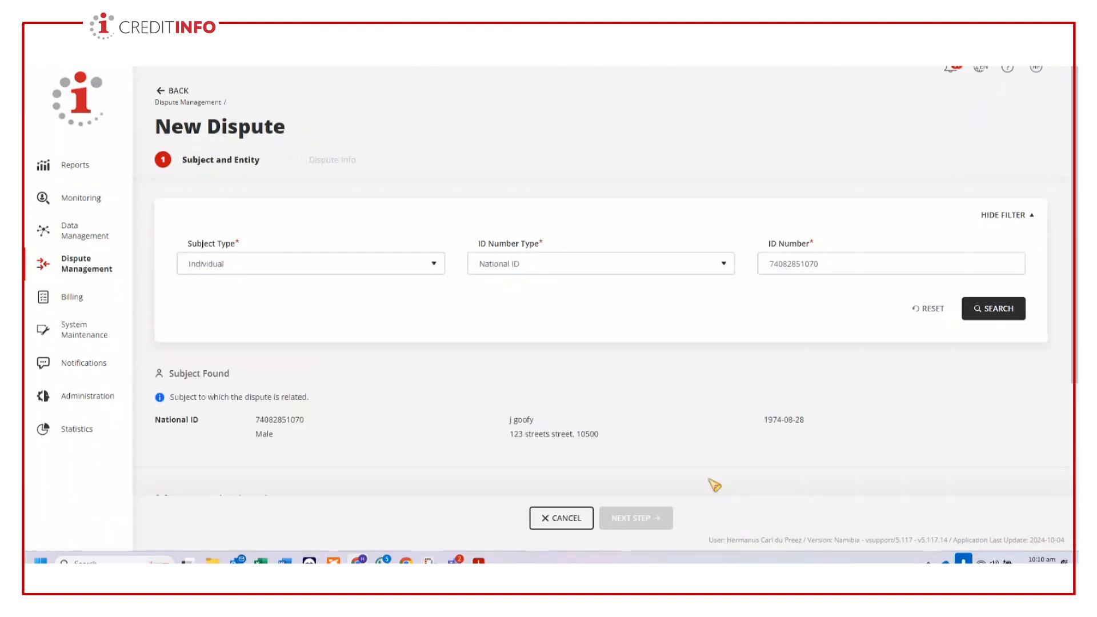
- Select contract T005 from the entities related to the subject and continue to the dispute info
scroll(721, 468, "down", 3)
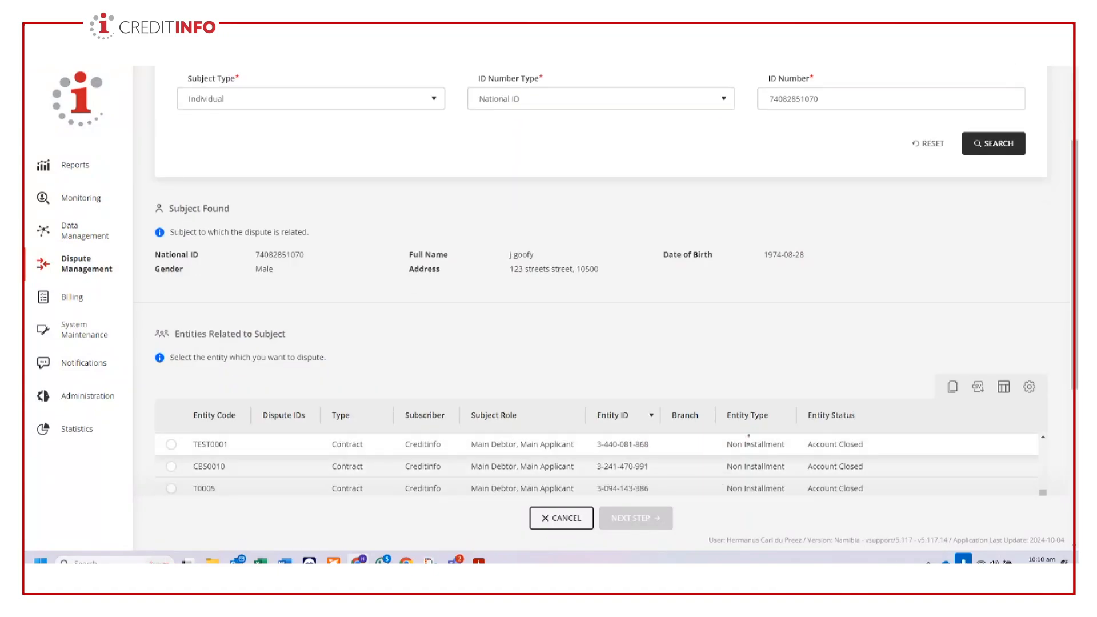
scroll(889, 392, "down", 3)
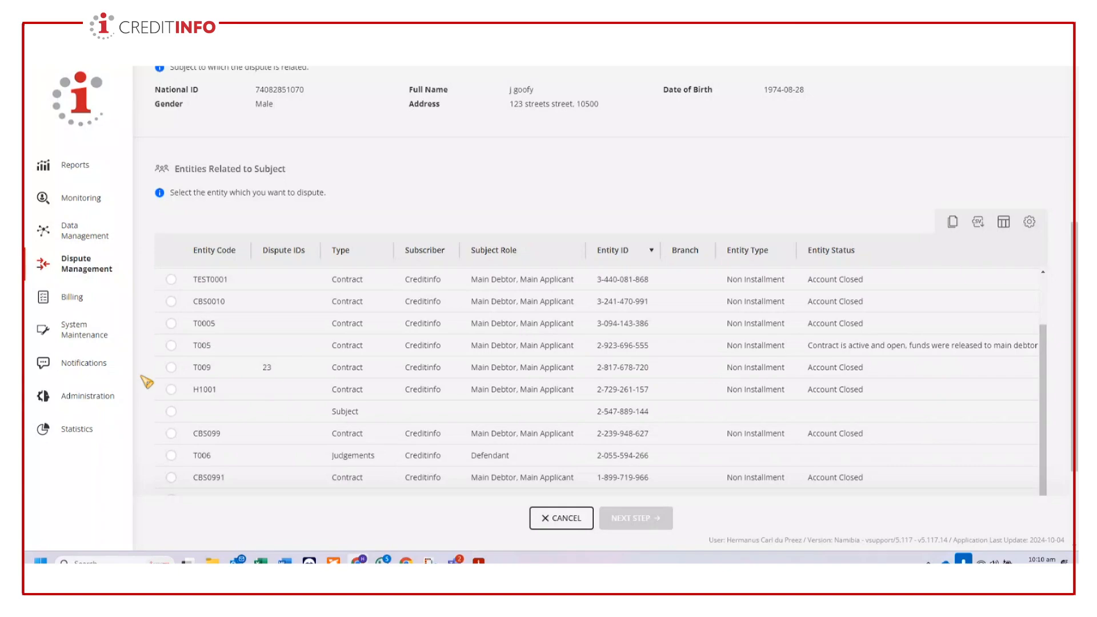
left_click(170, 345)
left_click(635, 517)
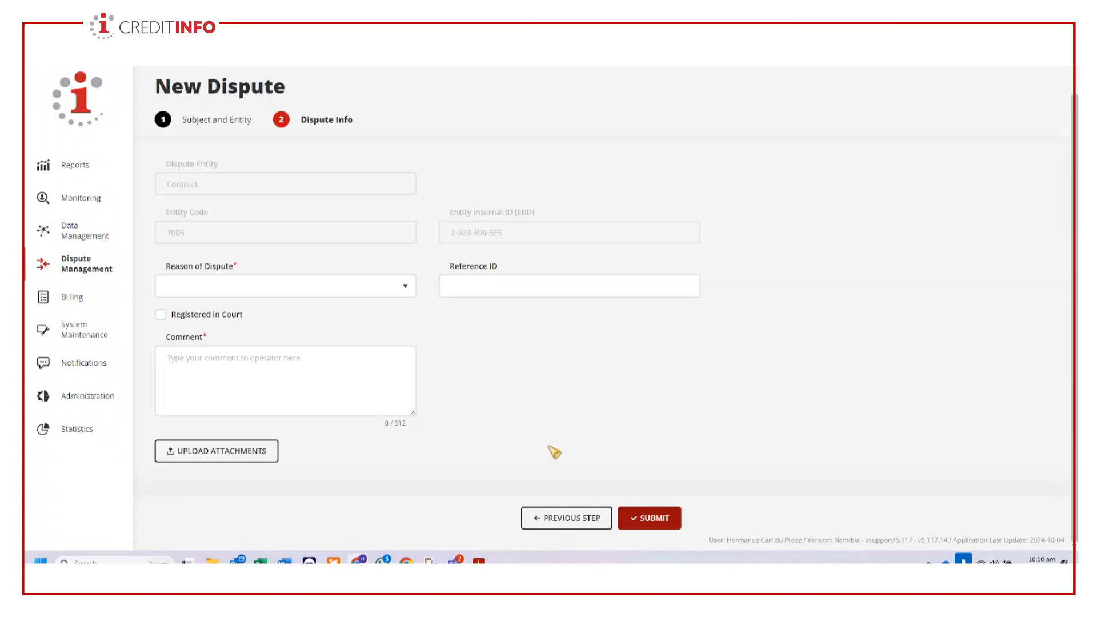
- Set the reason of dispute to Inaccurate Data and the reference ID to DISP001
left_click(371, 288)
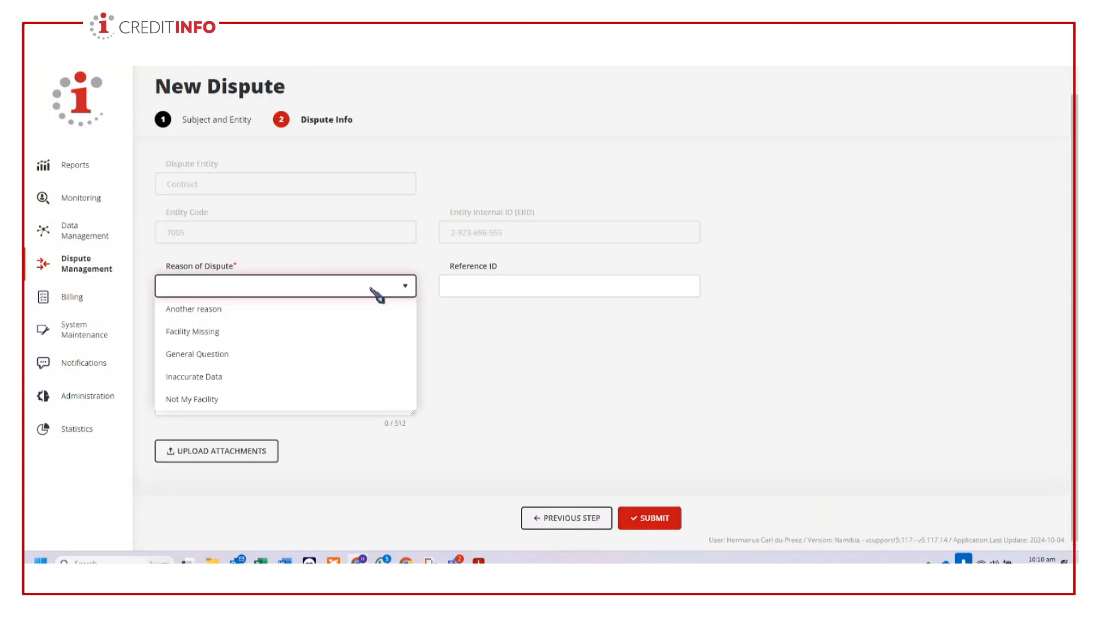
left_click(240, 377)
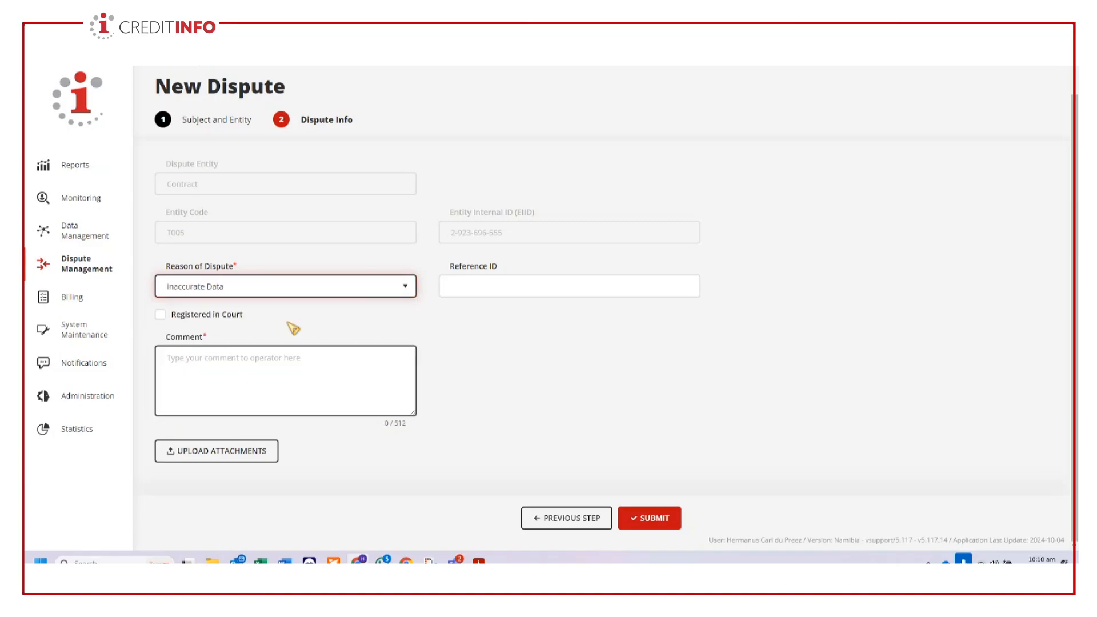
left_click(523, 286)
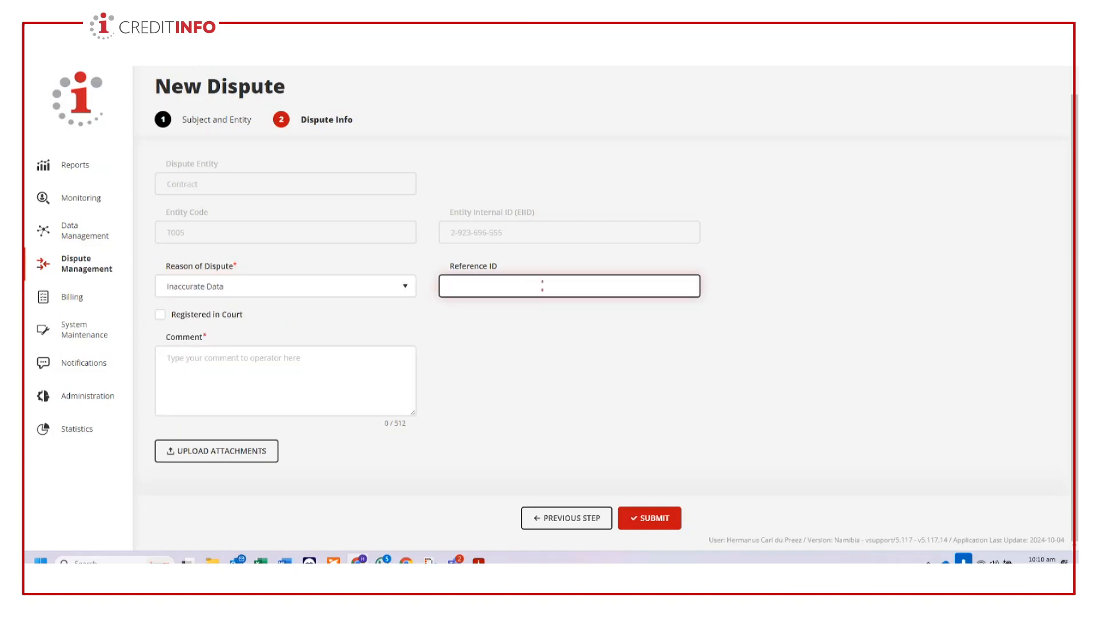
type("DISP001")
- Add the comment "Wrong data", submit the dispute without attachments and review its comment history
left_click(197, 380)
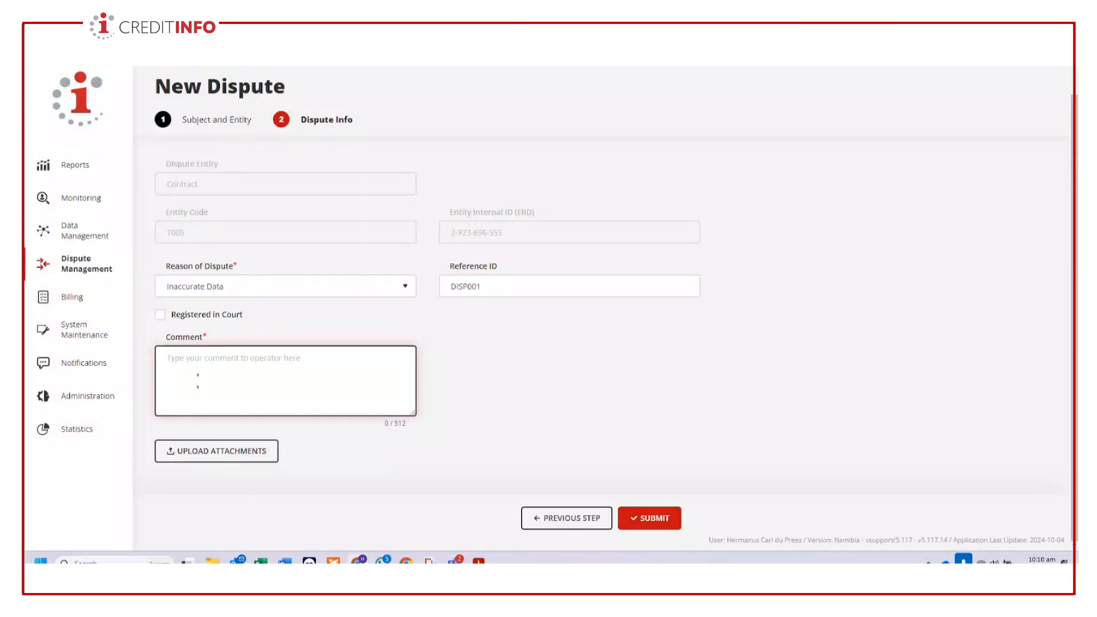
type("Wrong data")
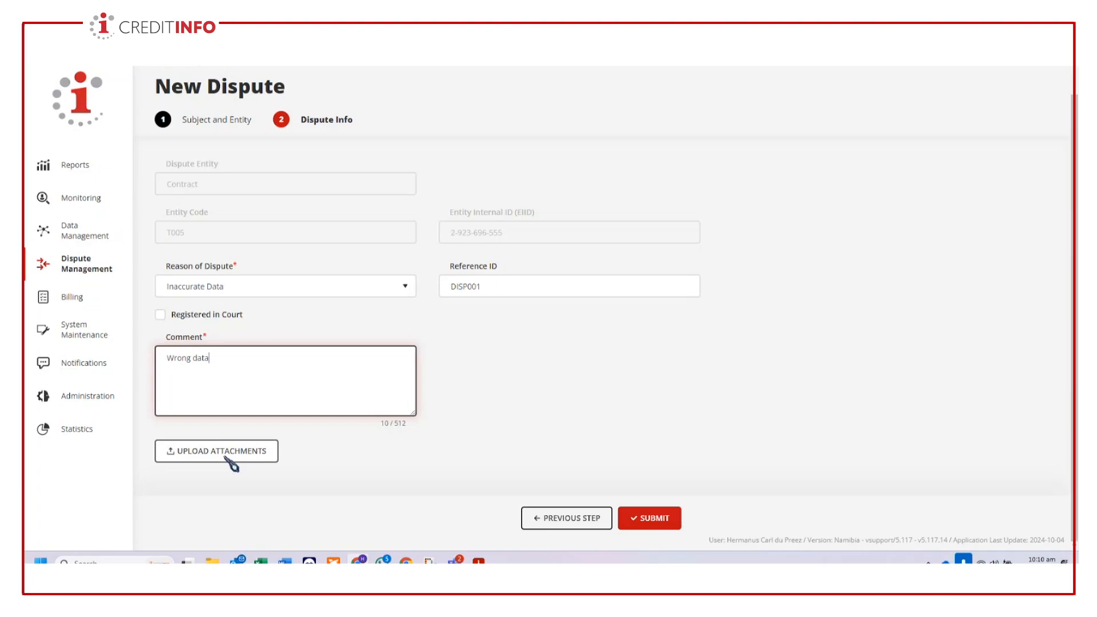
left_click(658, 523)
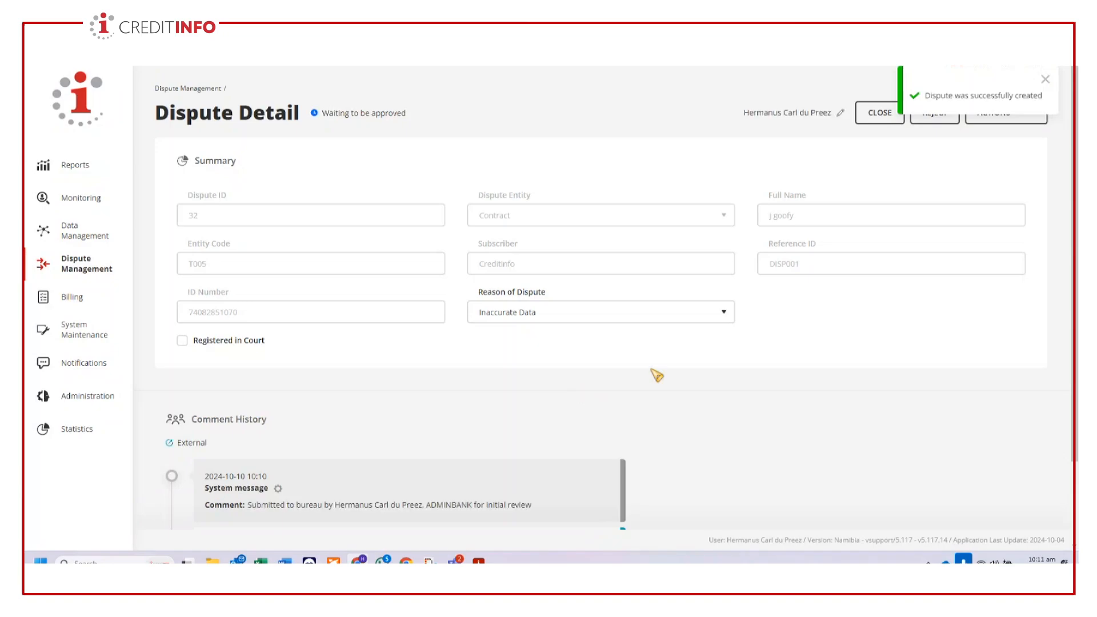
scroll(596, 453, "down", 2)
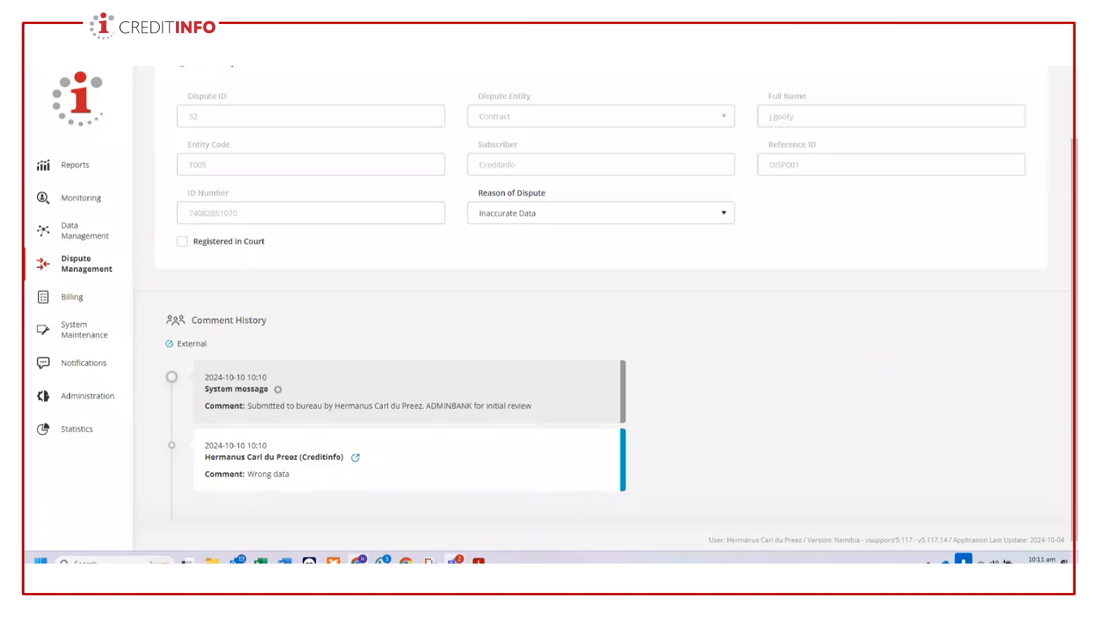
- Switch to the CBS Online Training meeting in Microsoft Teams, read the meeting chat and check the record and transcribe options
mouse_move(455, 561)
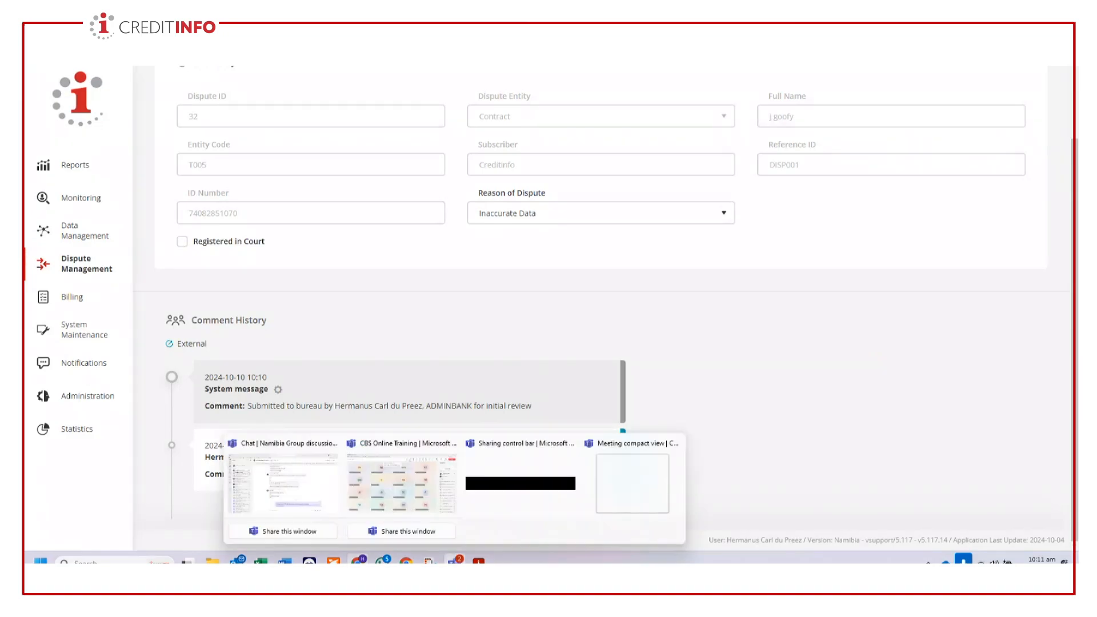
left_click(411, 505)
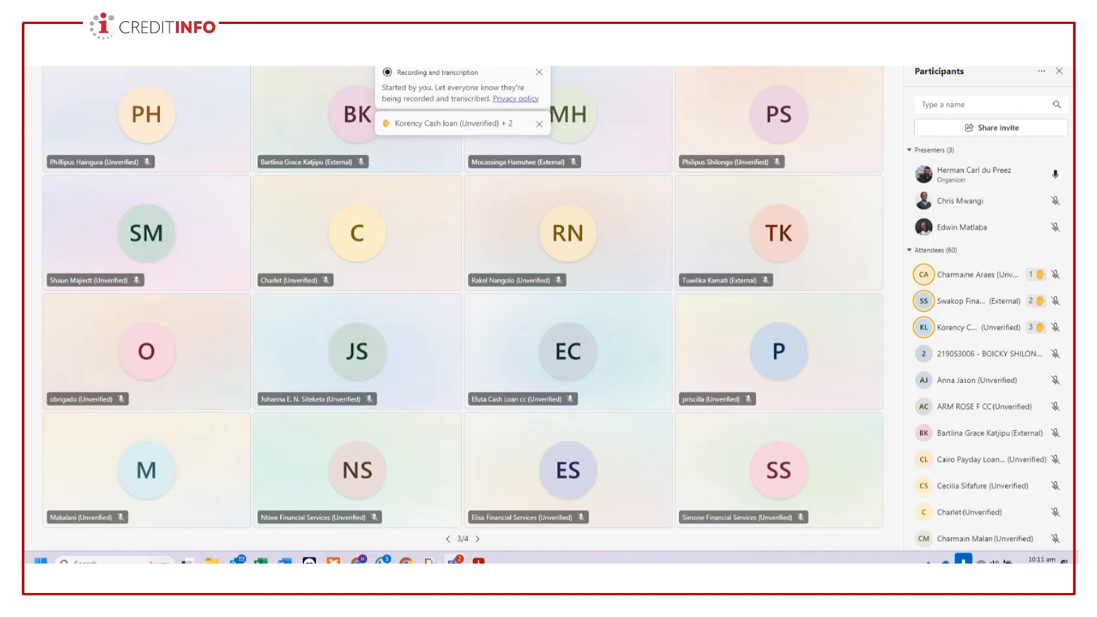
left_click(620, 46)
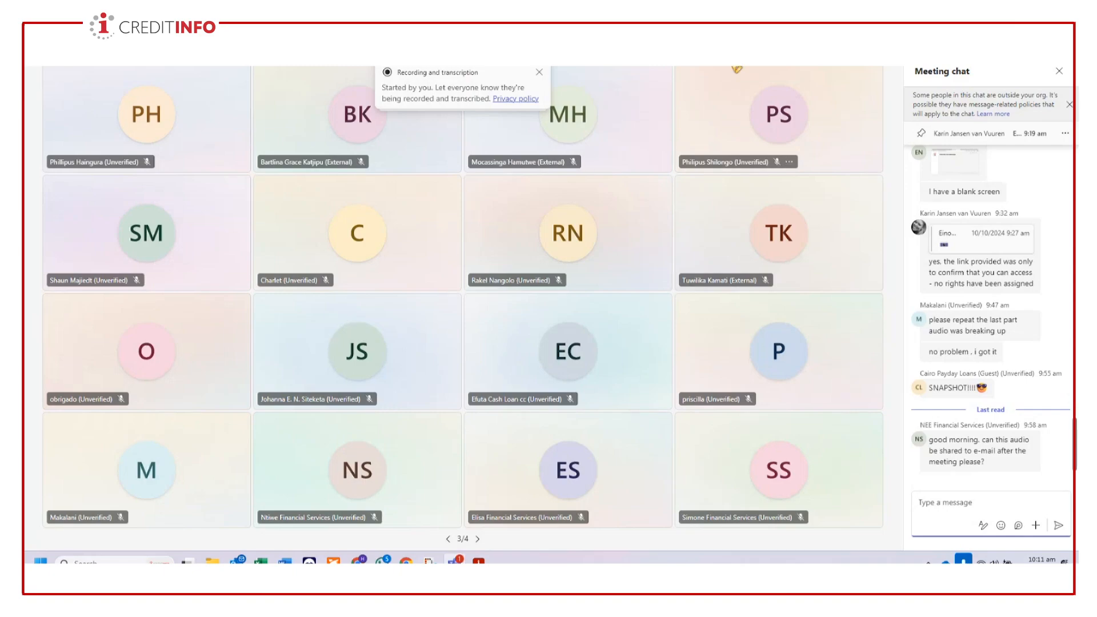
left_click(899, 41)
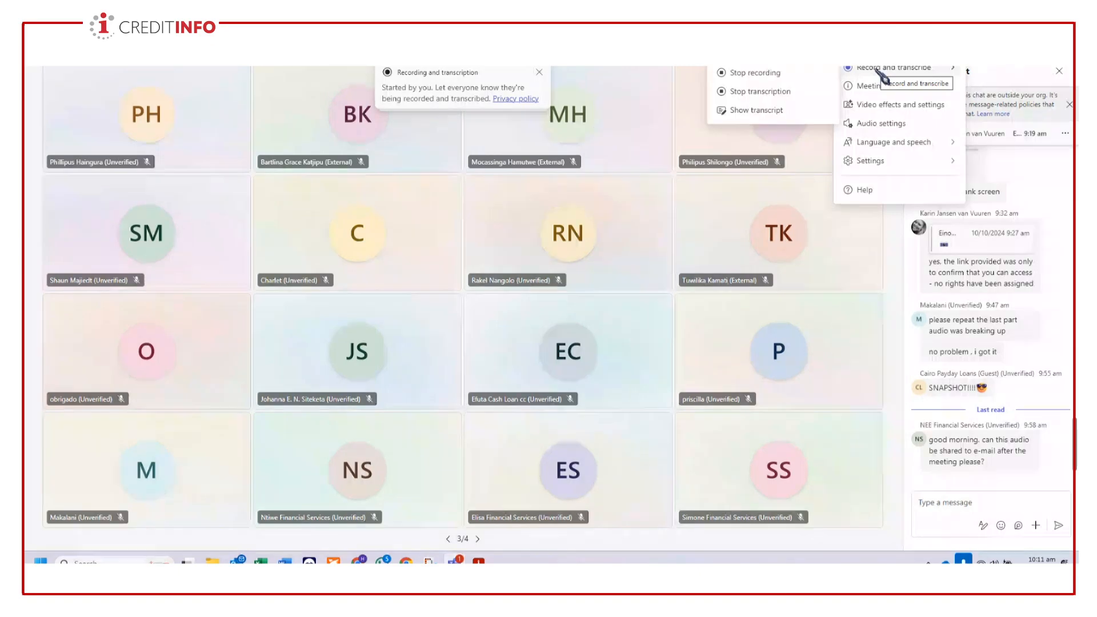
left_click(900, 41)
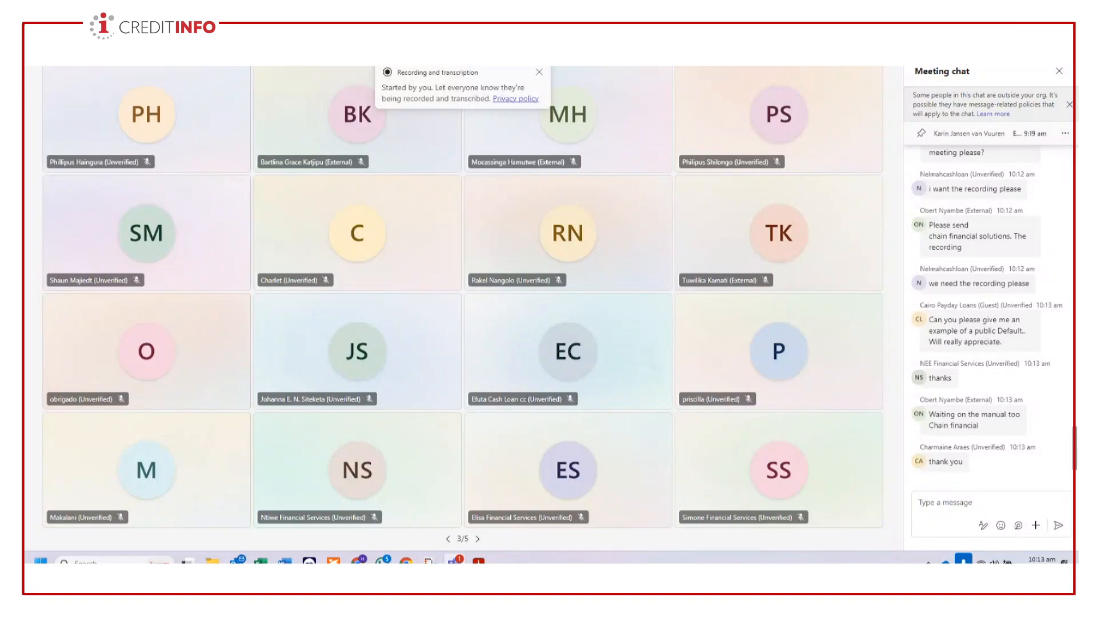
- Switch back to Creditinfo in Google Chrome and open the general search of the Report Archive
left_click(359, 560)
scroll(459, 432, "up", 3)
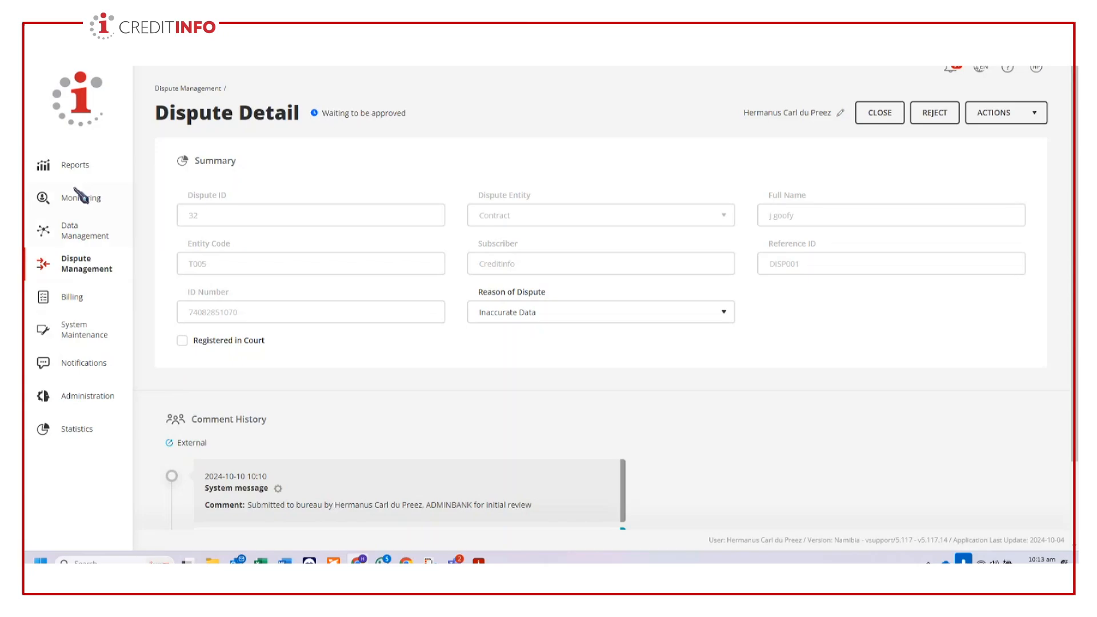
left_click(79, 166)
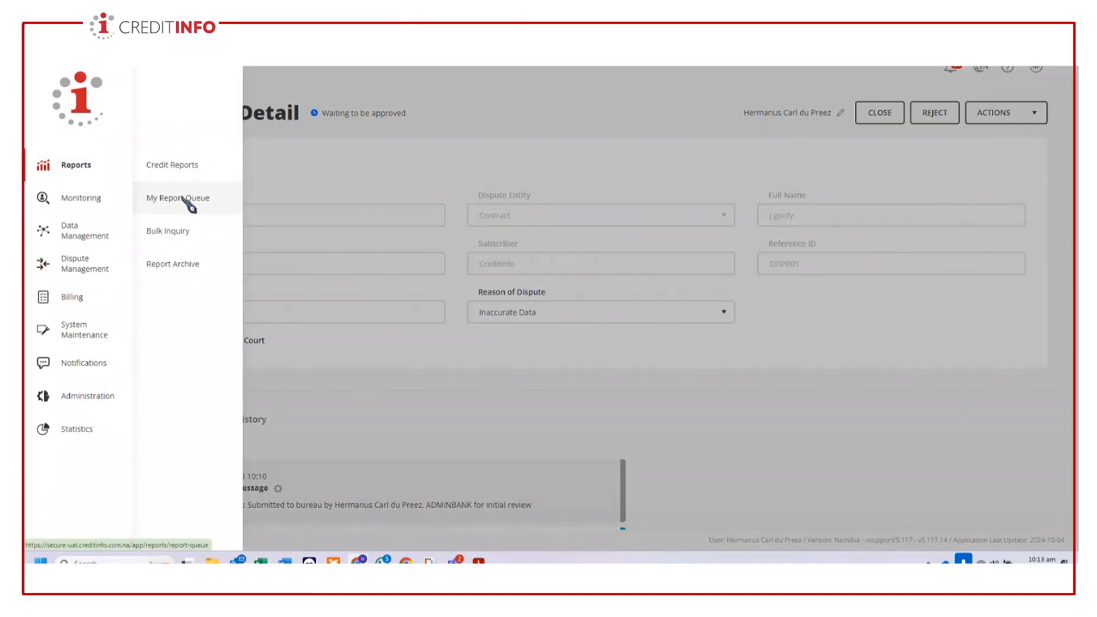
left_click(191, 266)
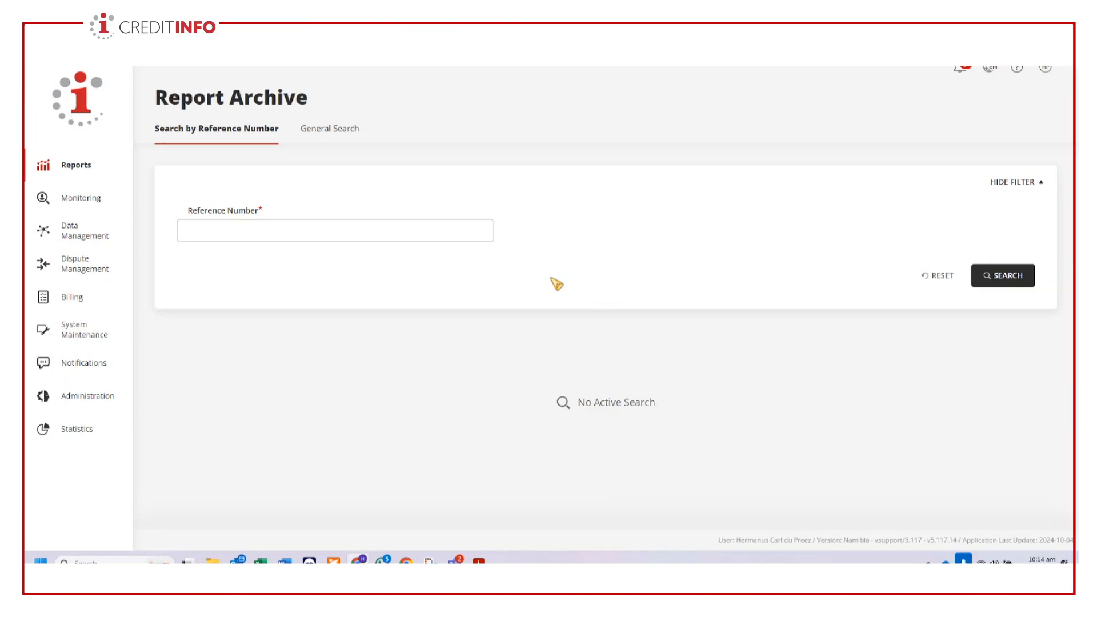
left_click(324, 132)
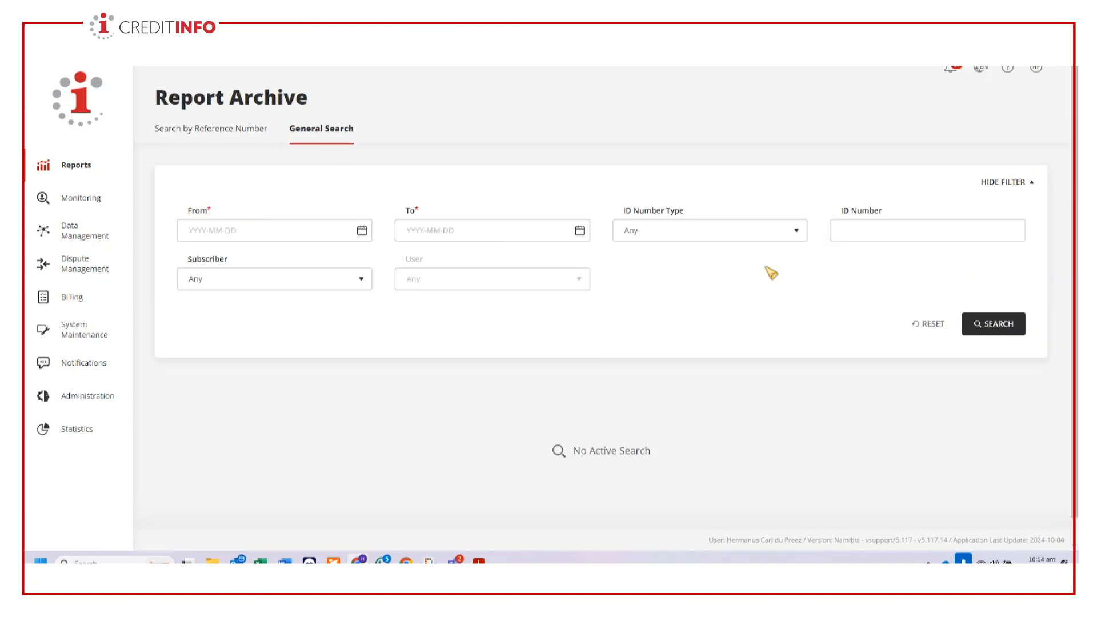
- Search the report archive for reports from 2024-10-01 to 2024-10-10
left_click(993, 327)
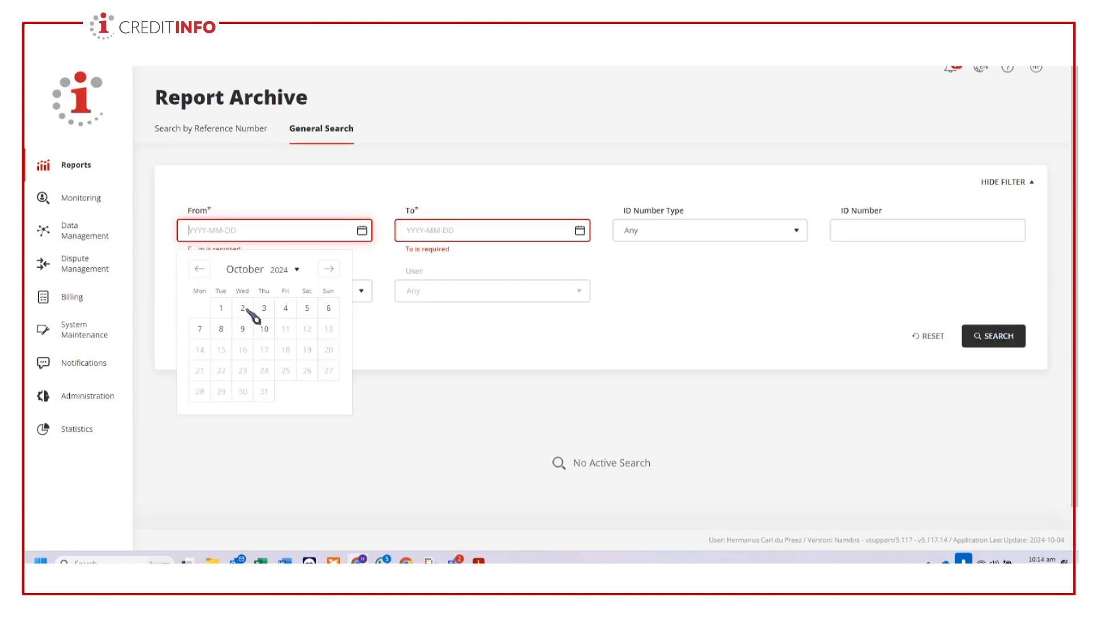
left_click(220, 308)
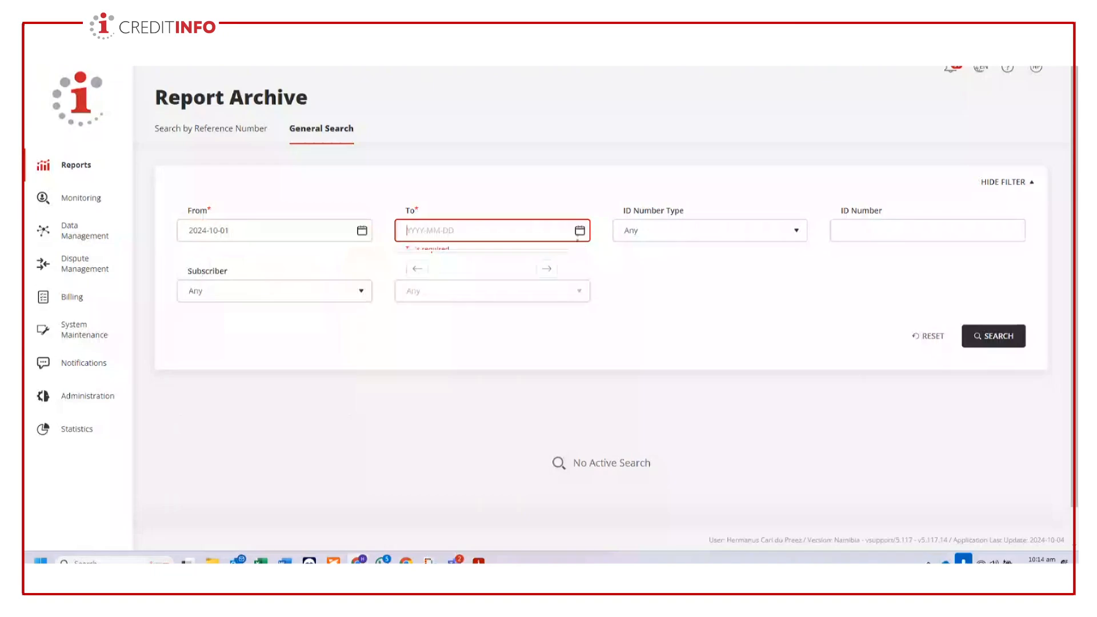
left_click(580, 230)
left_click(482, 327)
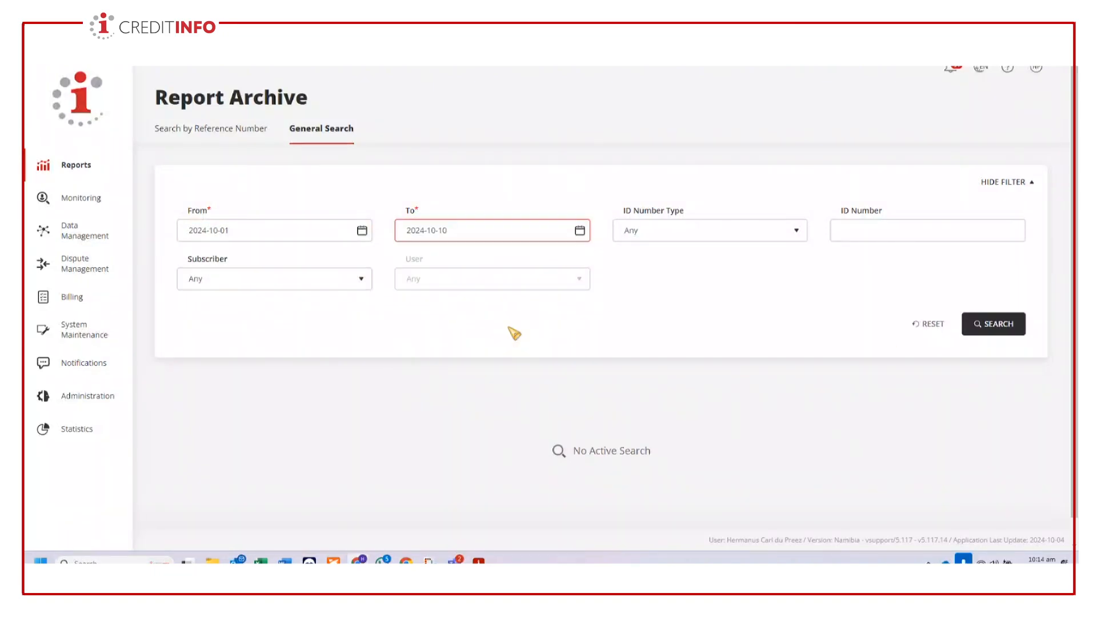
left_click(992, 325)
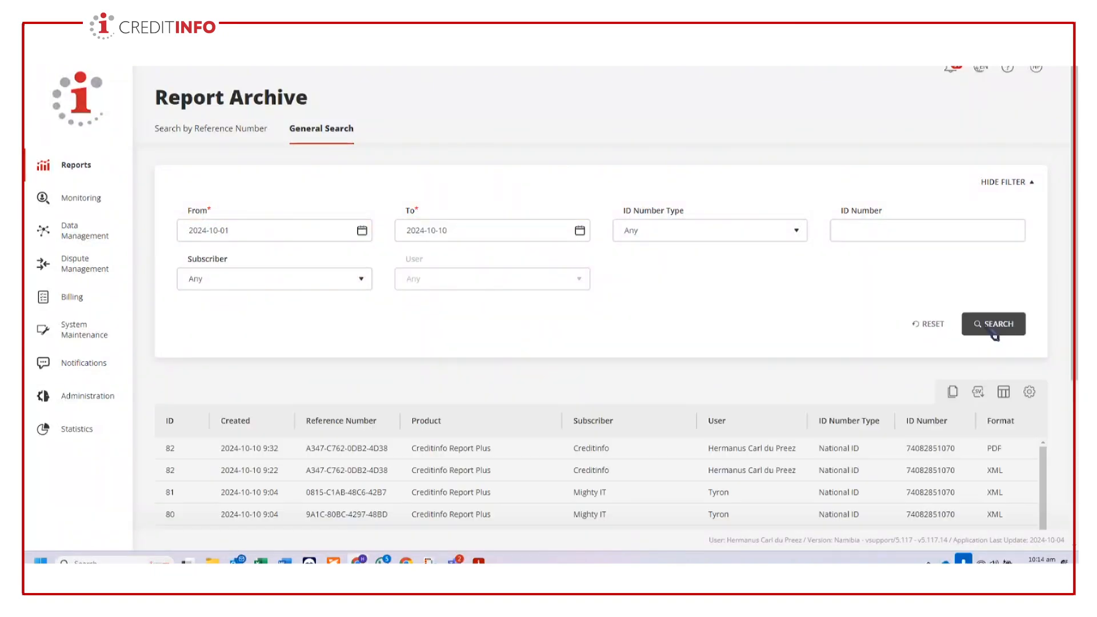
- Download the PDF version of archived report 82 and open it in Foxit PDF Reader, declining to make it the default preview tool
scroll(937, 428, "down", 2)
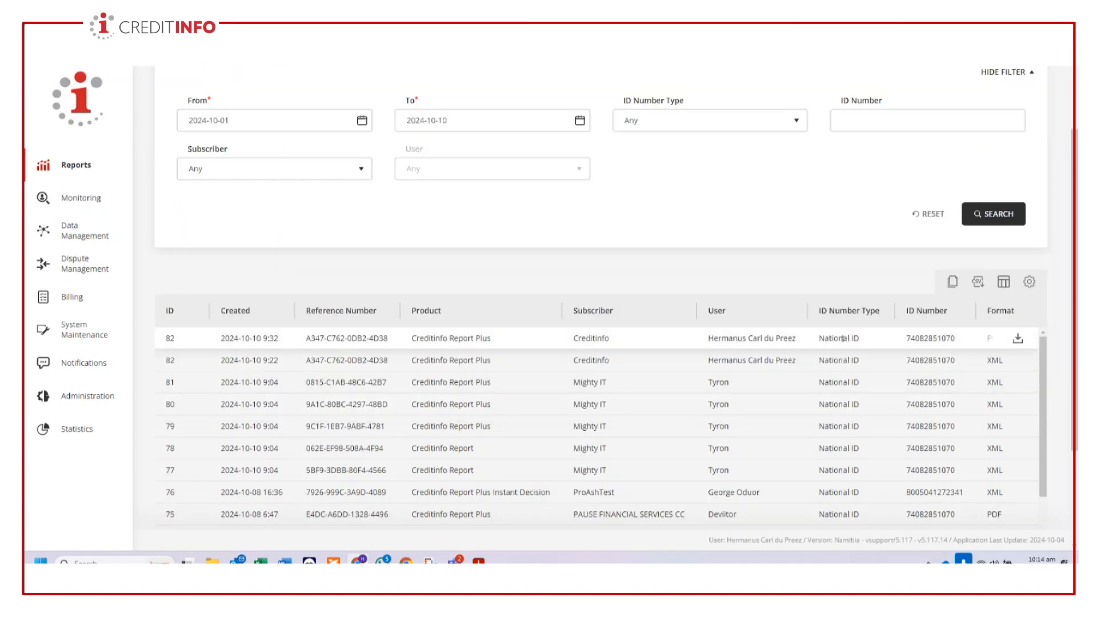
left_click(1019, 341)
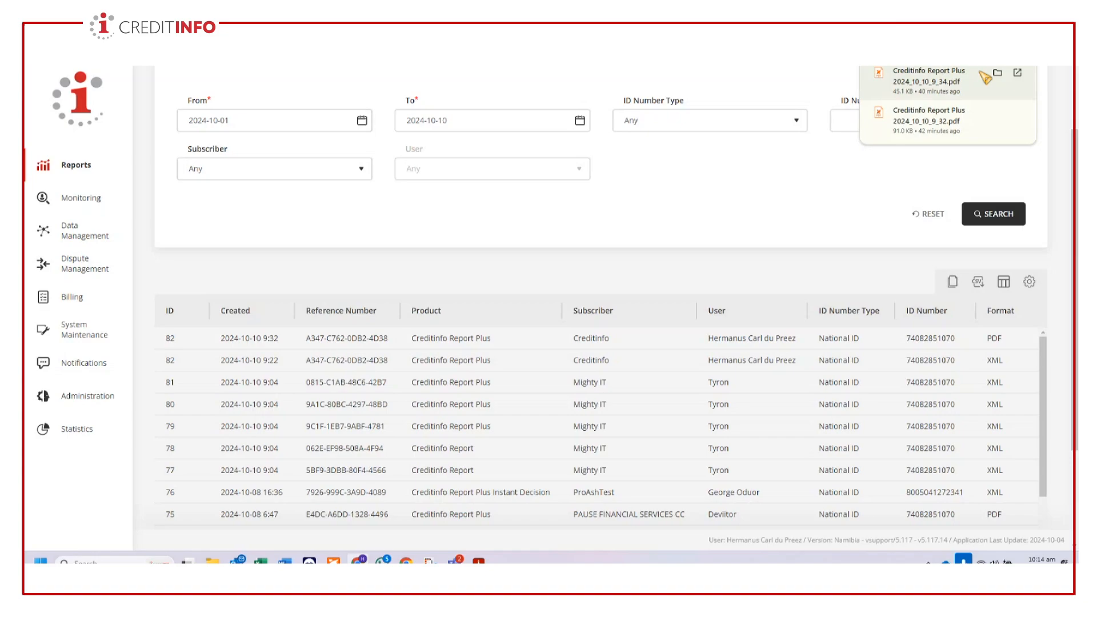
left_click(997, 72)
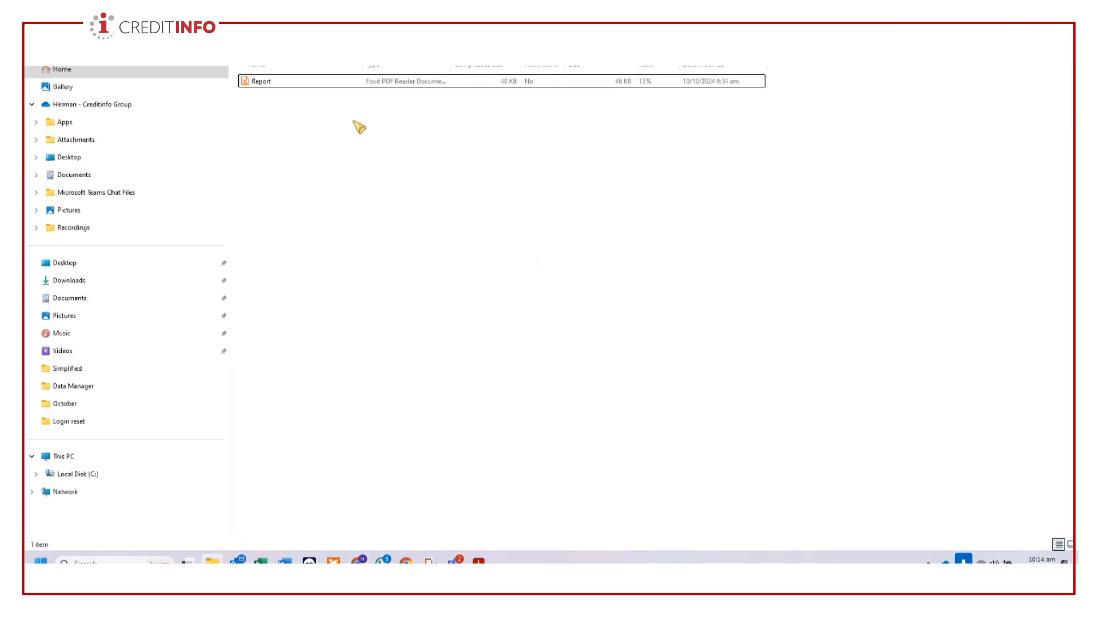
left_click(291, 84)
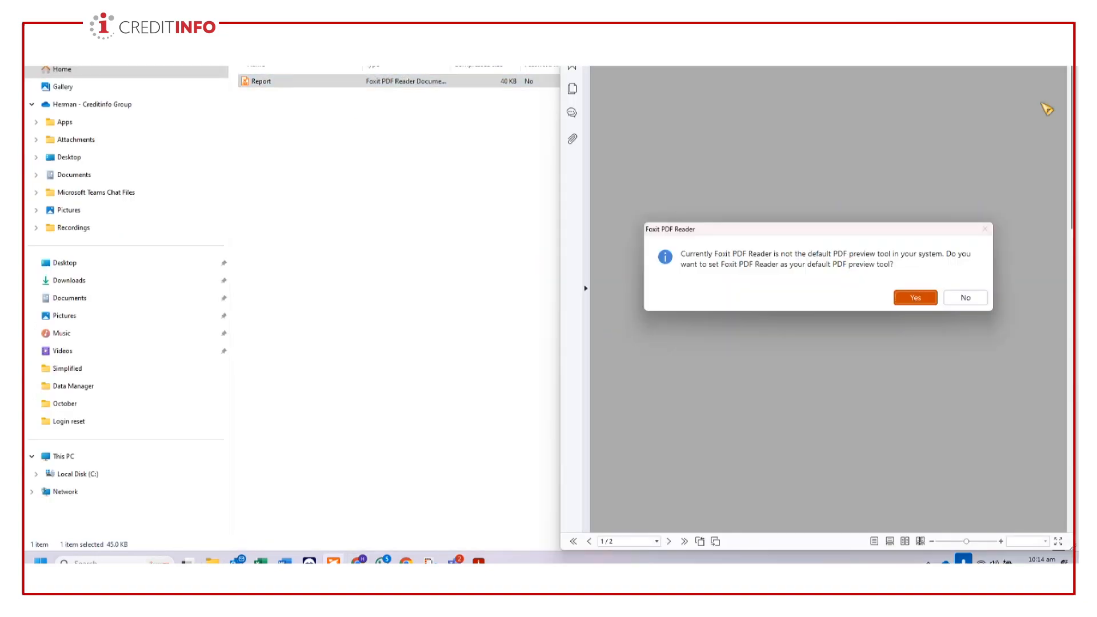
left_click(978, 296)
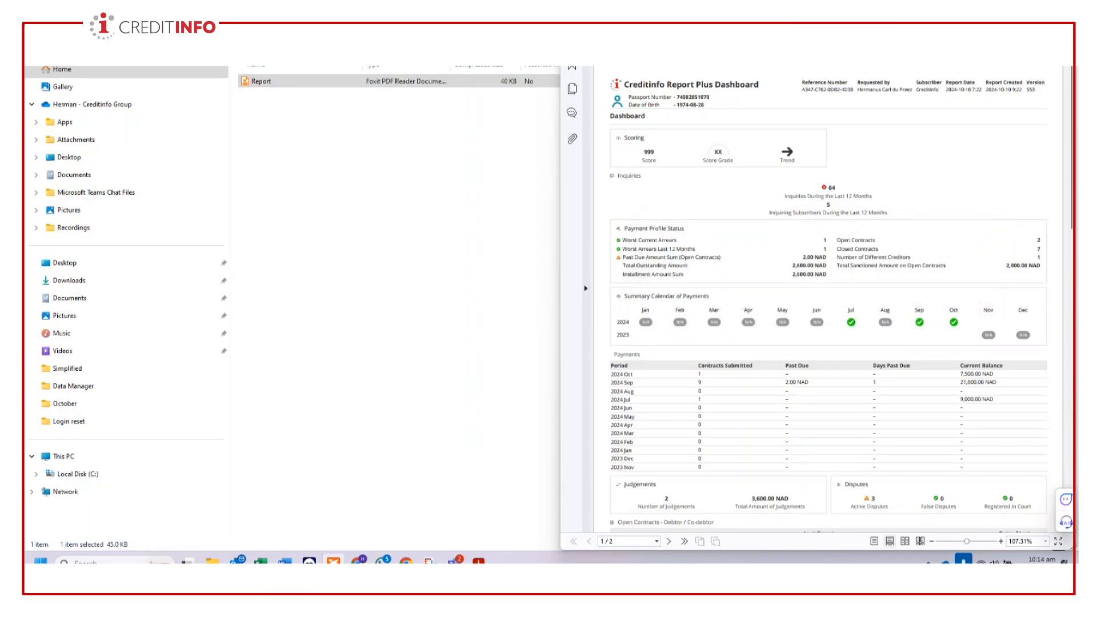
- Maximise the Creditinfo Report Plus Dashboard, examine its scoring, payment and public default sections through the disclaimer, and close it
left_click(1035, 1)
scroll(540, 390, "down", 9)
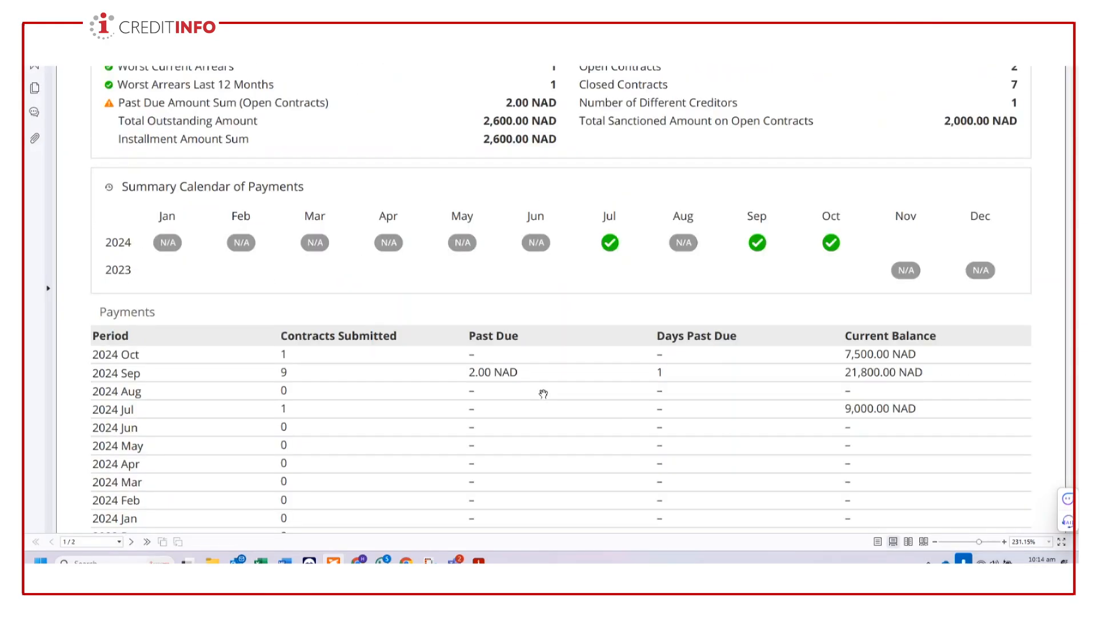
scroll(577, 394, "down", 20)
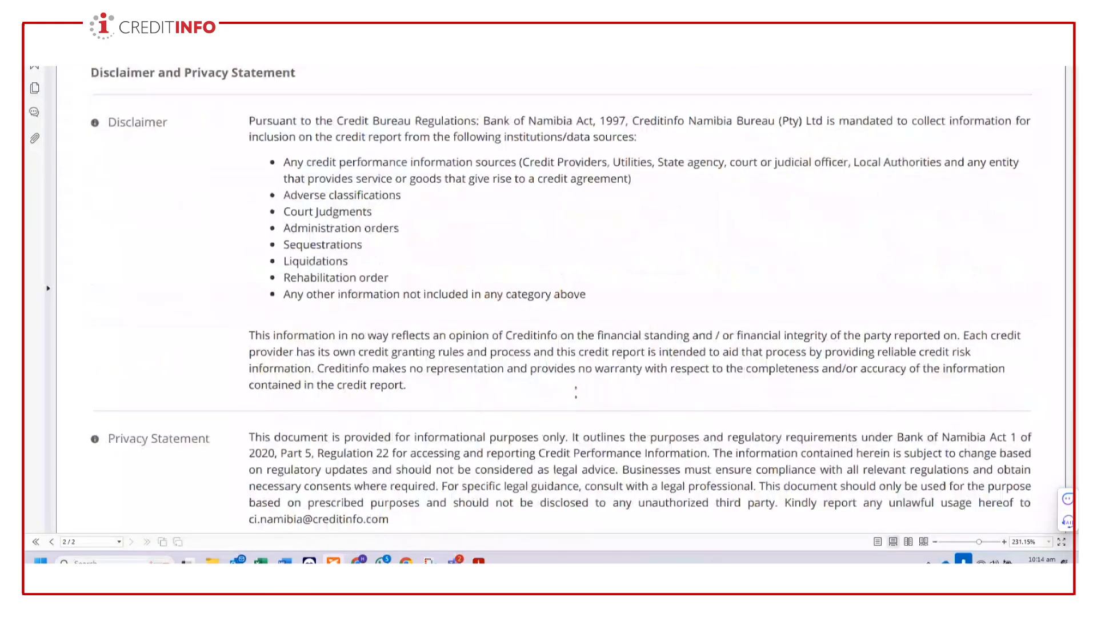
scroll(576, 400, "up", 10)
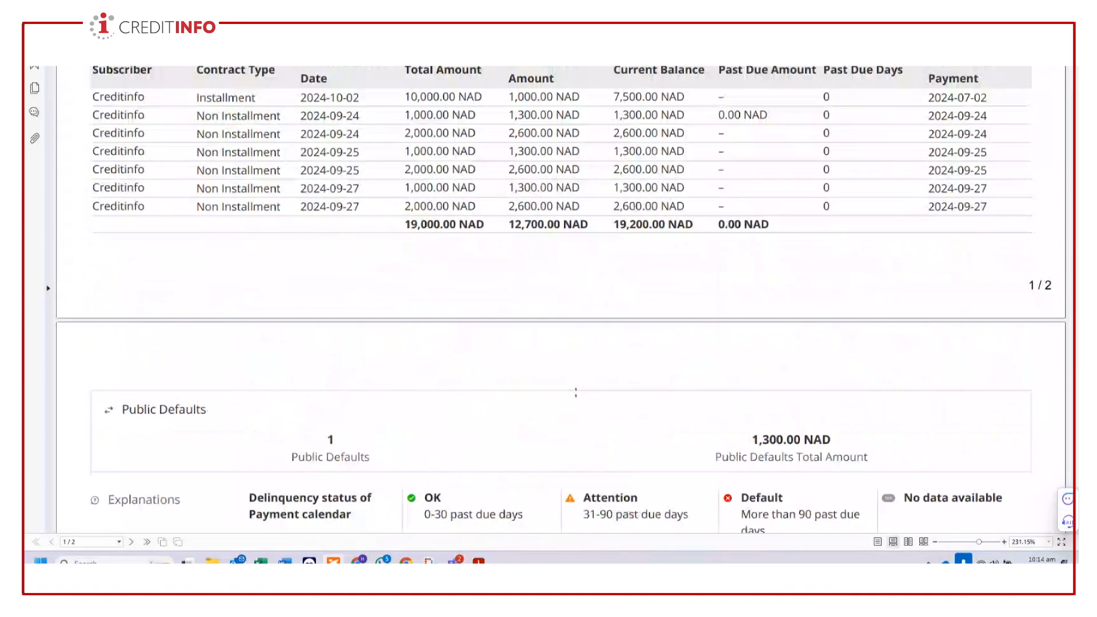
scroll(576, 393, "up", 15)
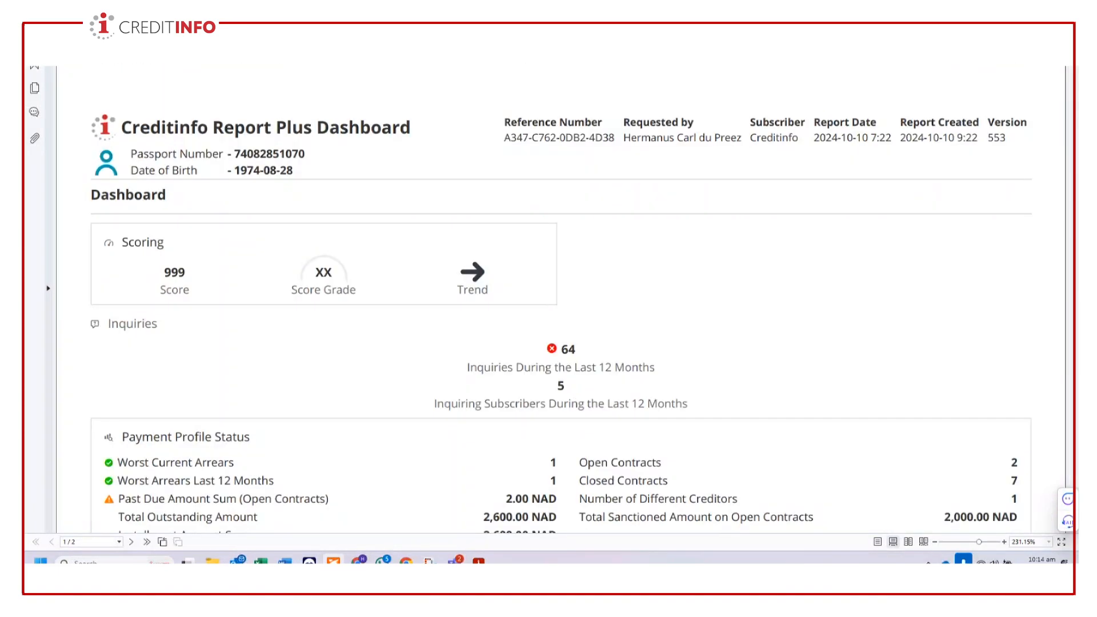
scroll(921, 160, "down", 4)
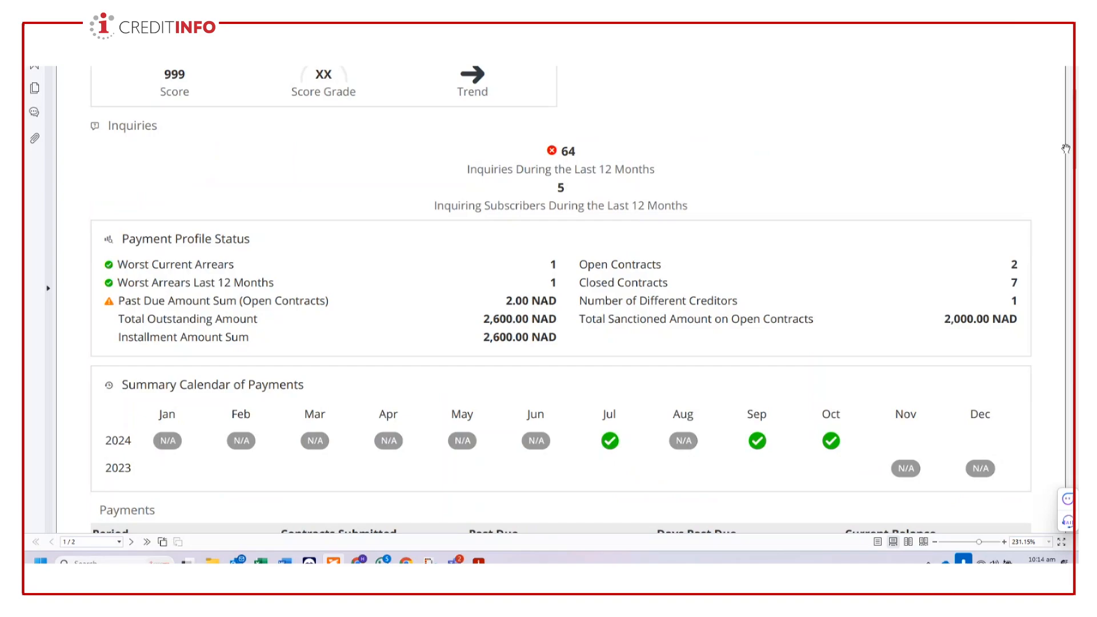
scroll(1066, 148, "down", 8)
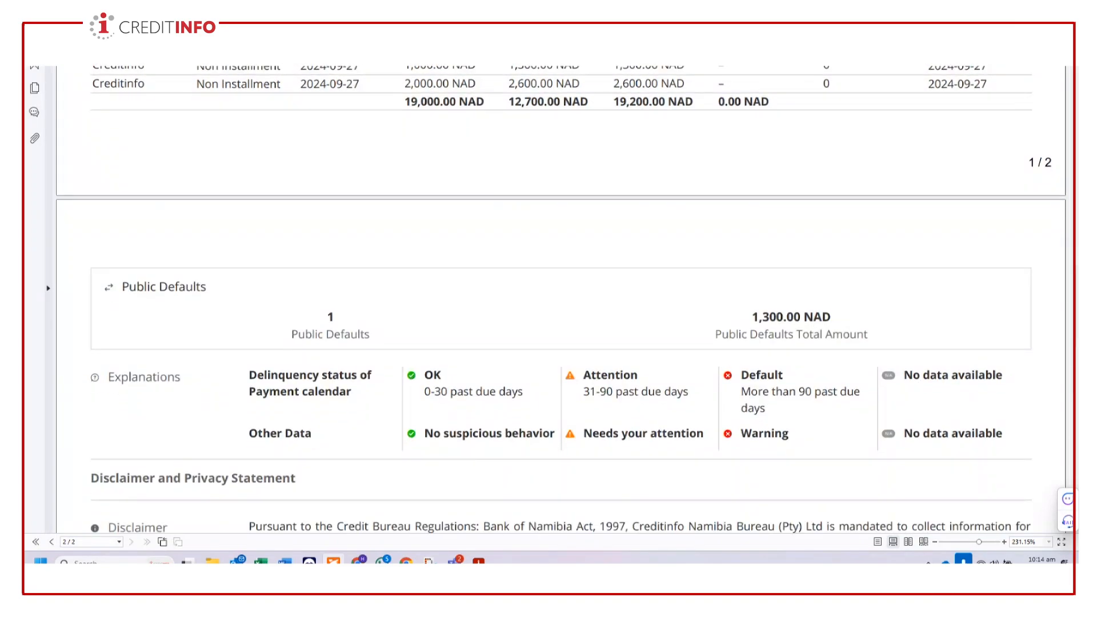
left_click(1066, 3)
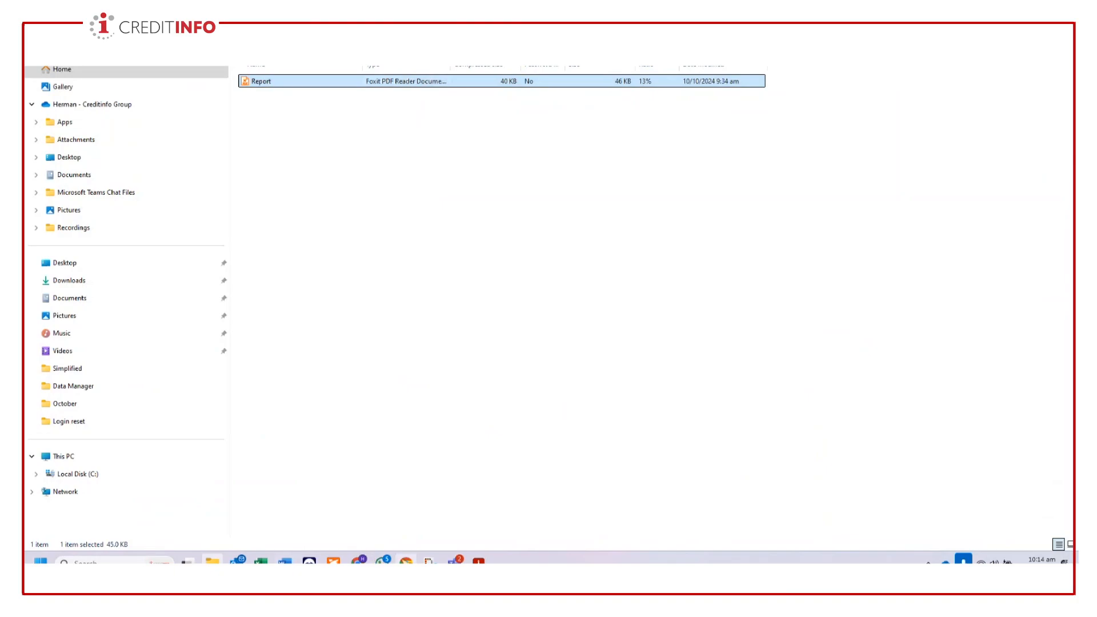
- Switch back to Creditinfo in Google Chrome, download the PDF of archived report 75 and open it in Foxit PDF Reader, declining the default preview option
left_click(359, 562)
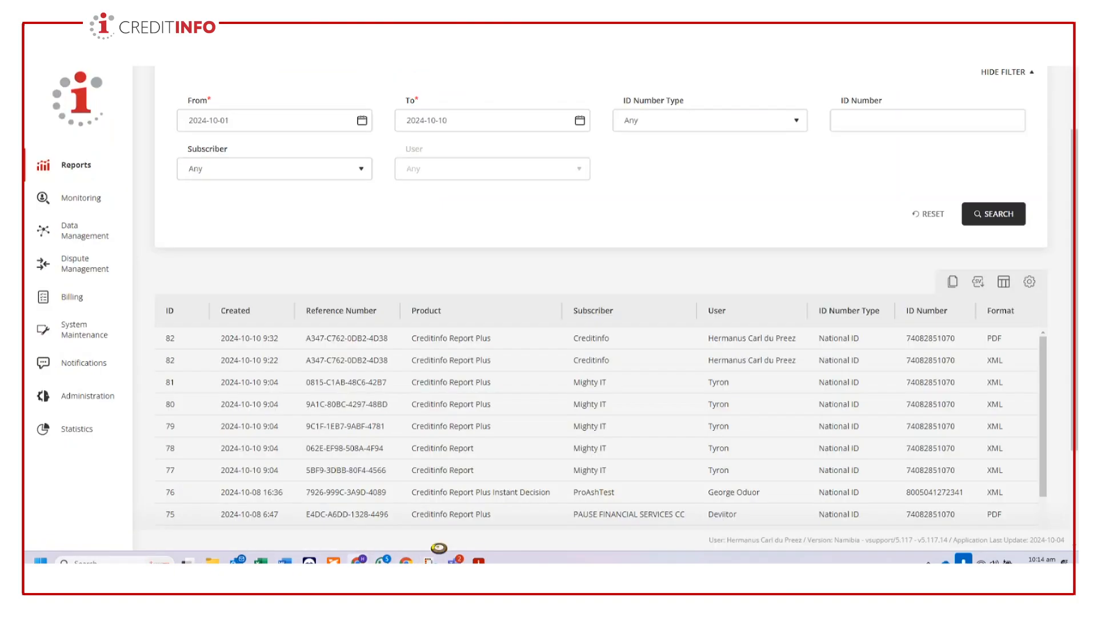
scroll(1061, 415, "down", 2)
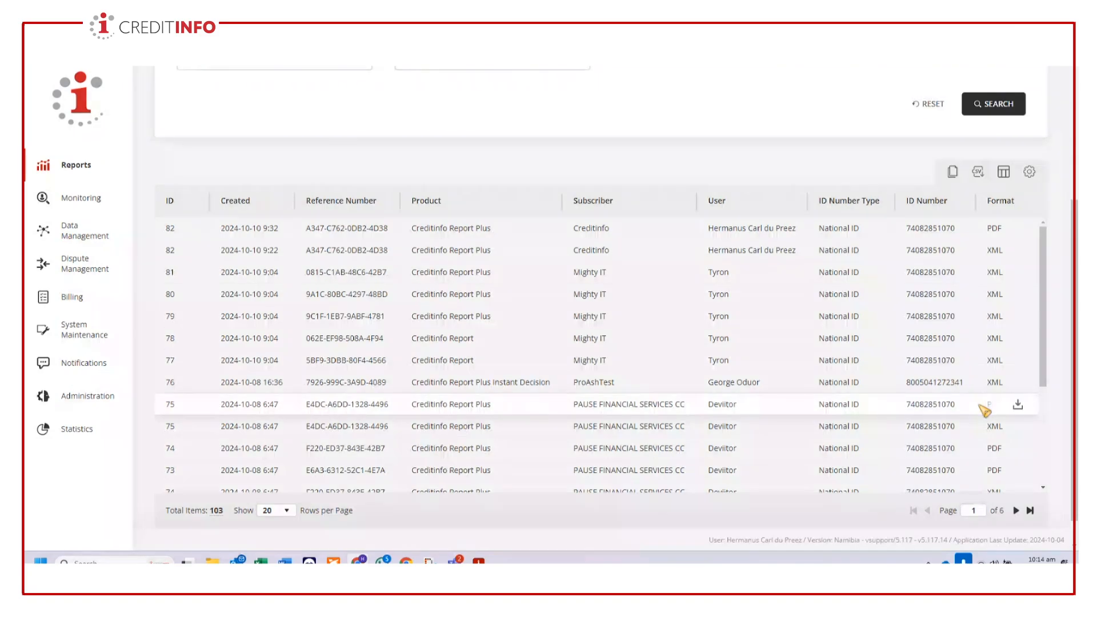
left_click(1022, 406)
left_click(997, 73)
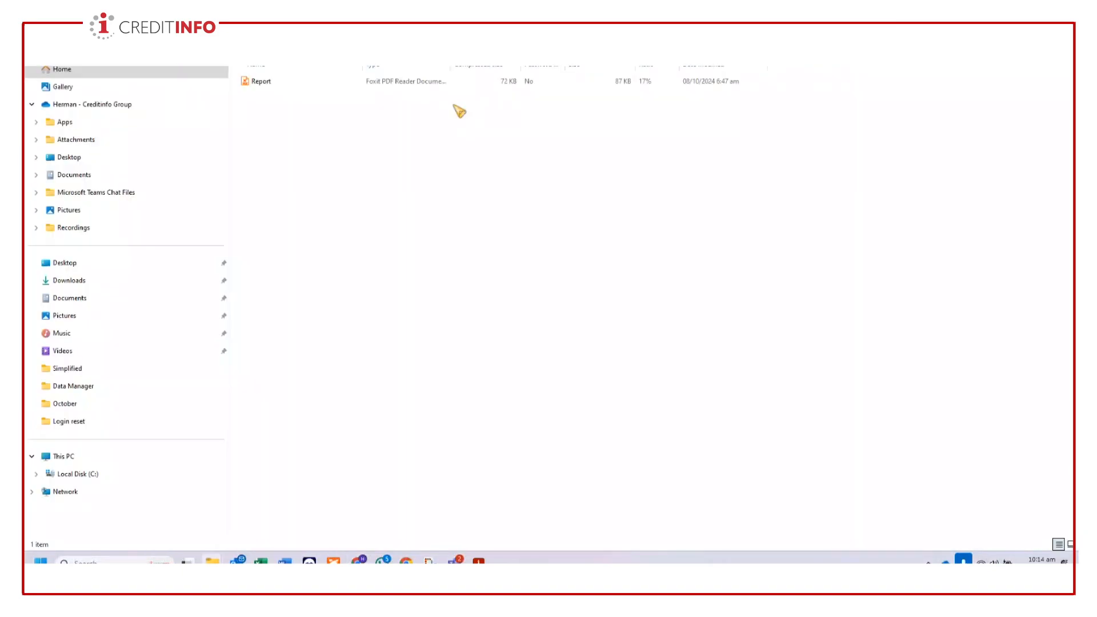
double_click(262, 82)
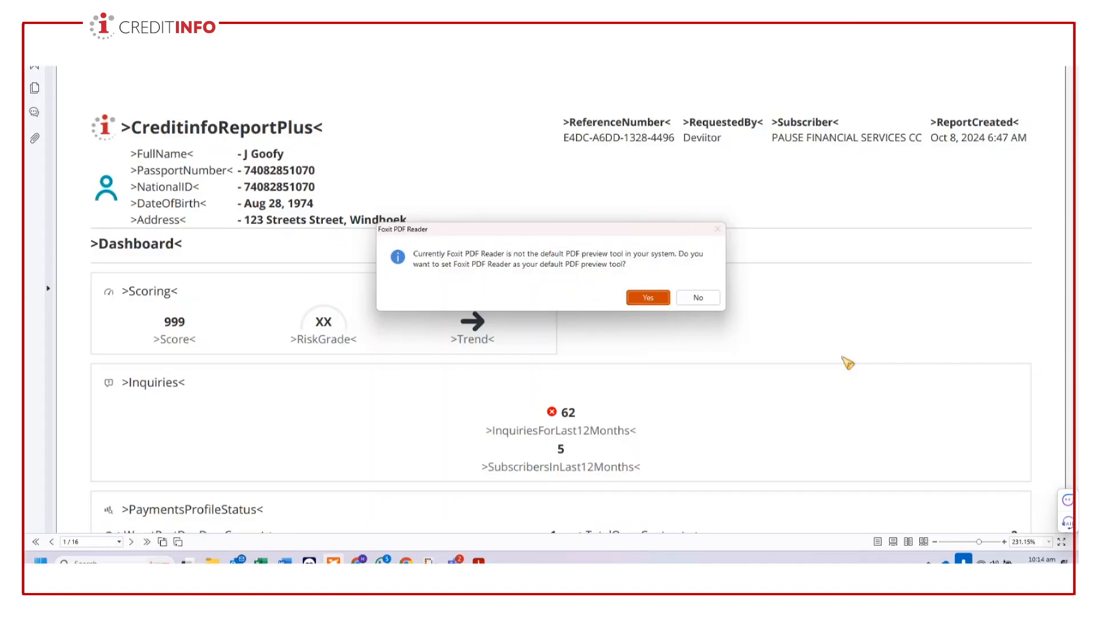
left_click(698, 298)
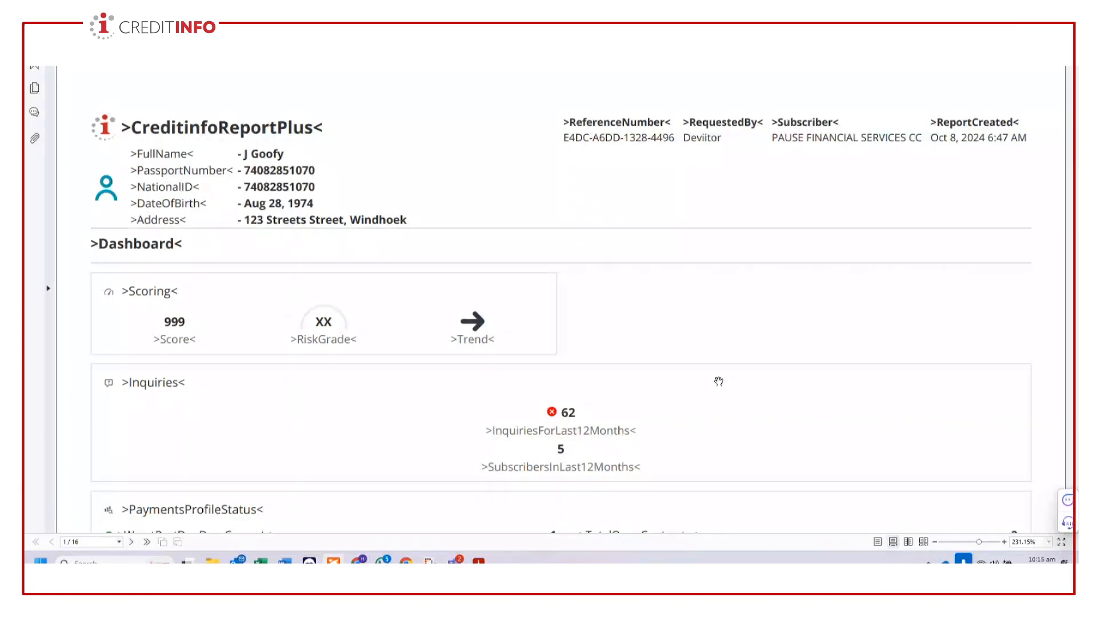
- Examine the report's payments profile, the subject's contact and employment data, and the history of subject, ID, address and contact updates
scroll(719, 381, "down", 10)
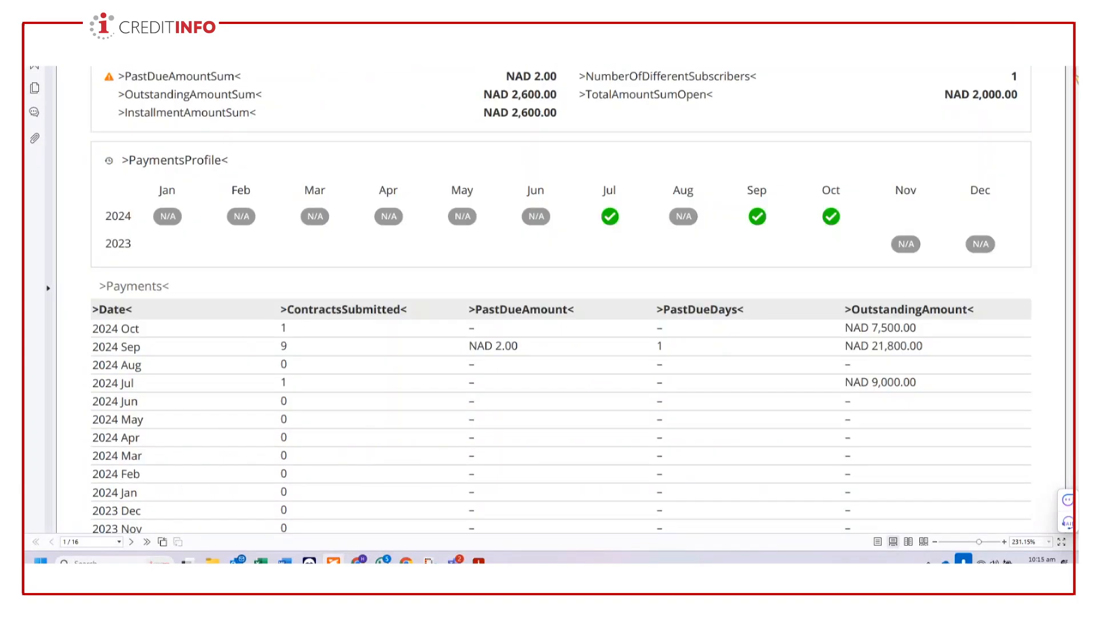
scroll(1068, 96, "down", 12)
scroll(1075, 91, "down", 10)
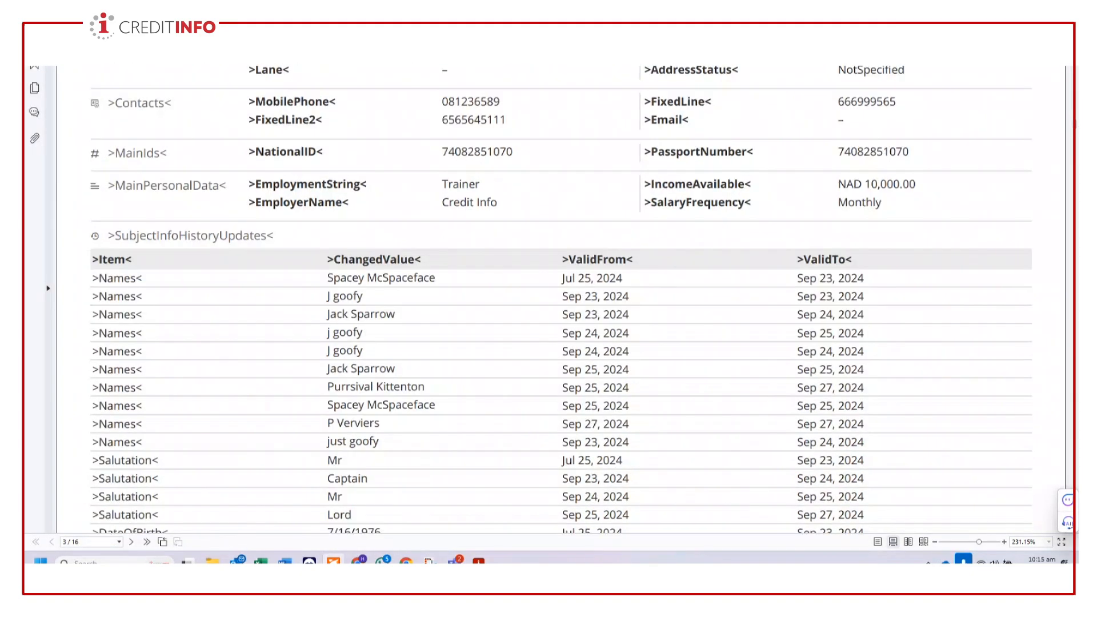
scroll(561, 297, "down", 2)
scroll(561, 297, "down", 8)
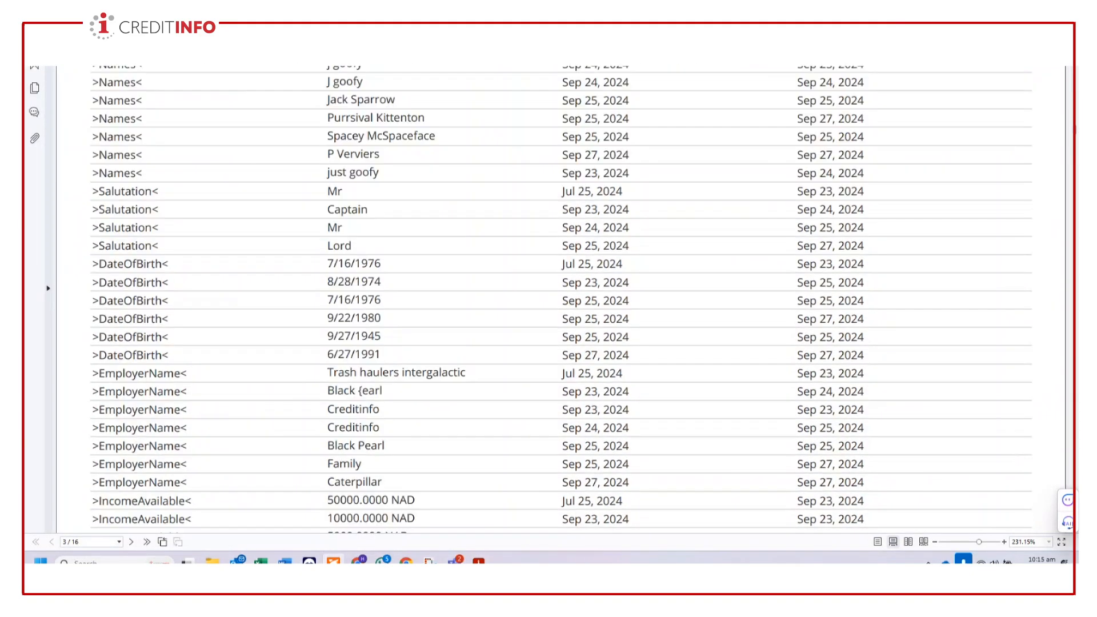
scroll(561, 297, "down", 11)
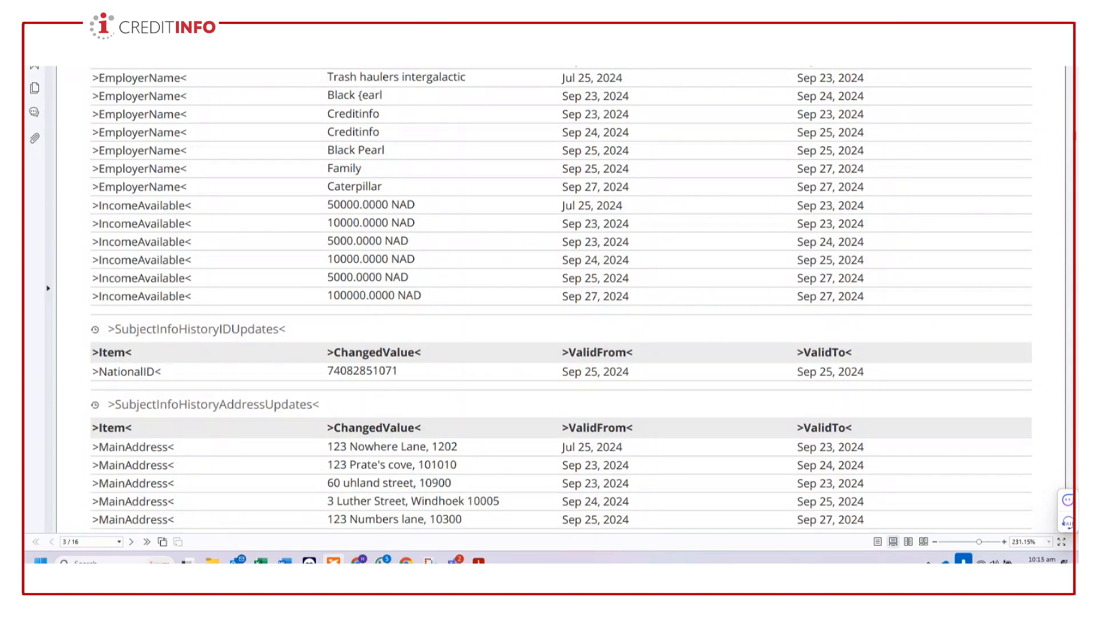
scroll(561, 297, "down", 14)
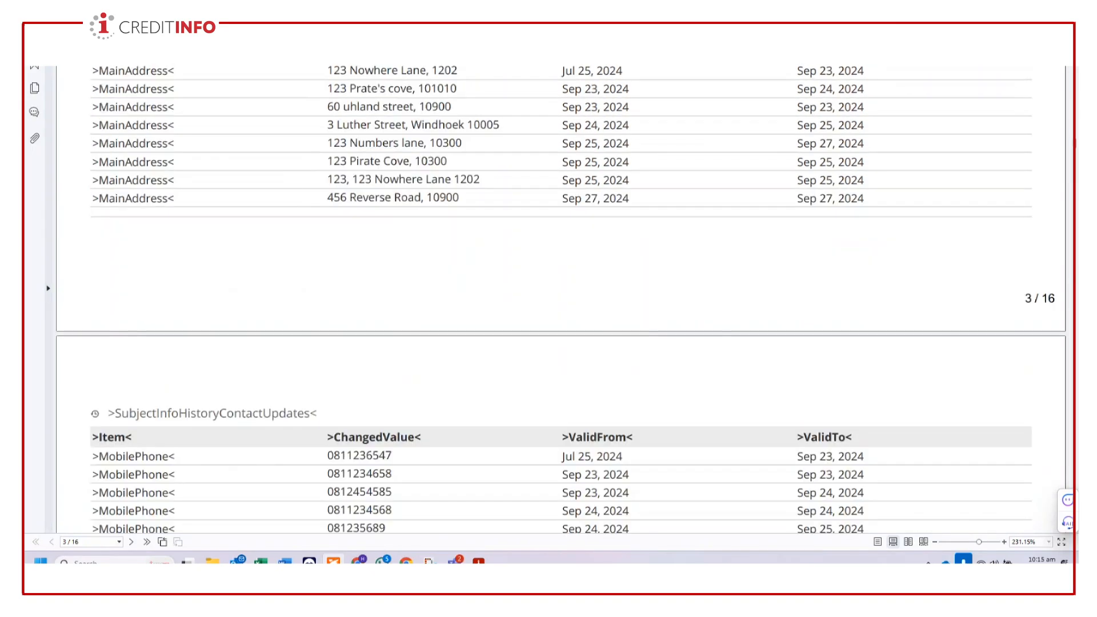
scroll(562, 297, "down", 10)
scroll(561, 297, "down", 20)
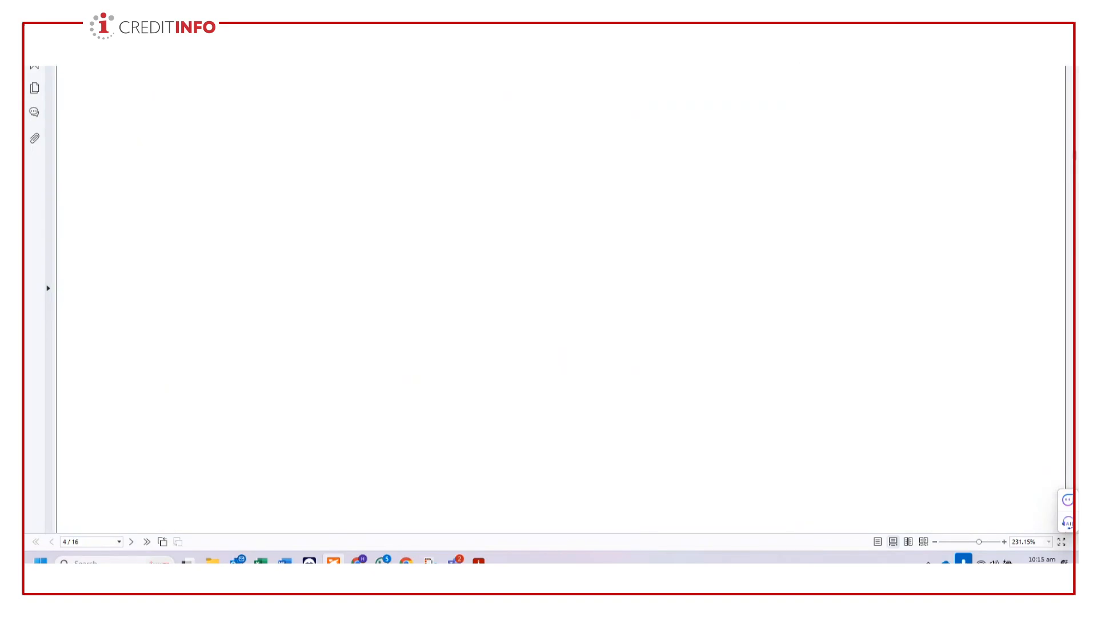
- Examine the report's scoring section, the open and closed debtor contracts, and each contract's details, disputes and payment calendar
scroll(561, 297, "down", 20)
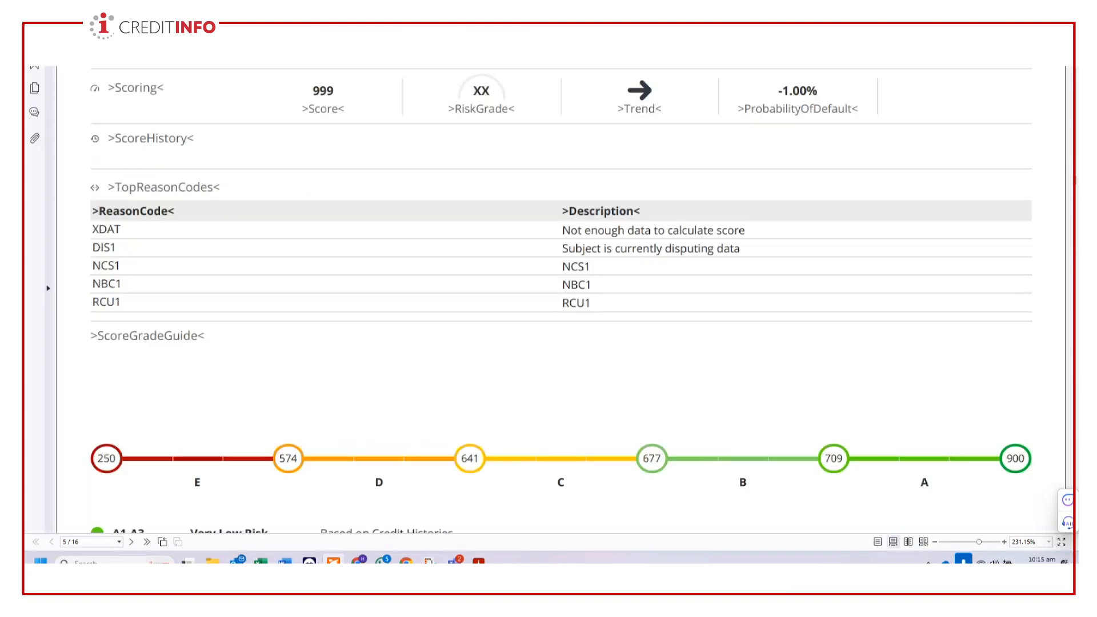
scroll(561, 297, "down", 14)
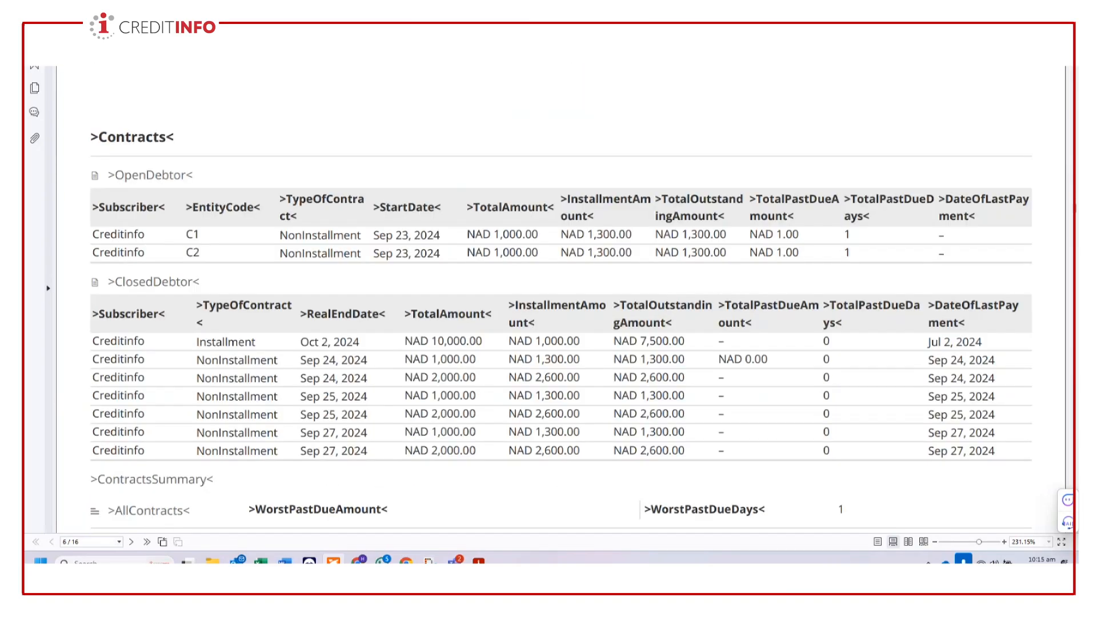
scroll(561, 297, "down", 20)
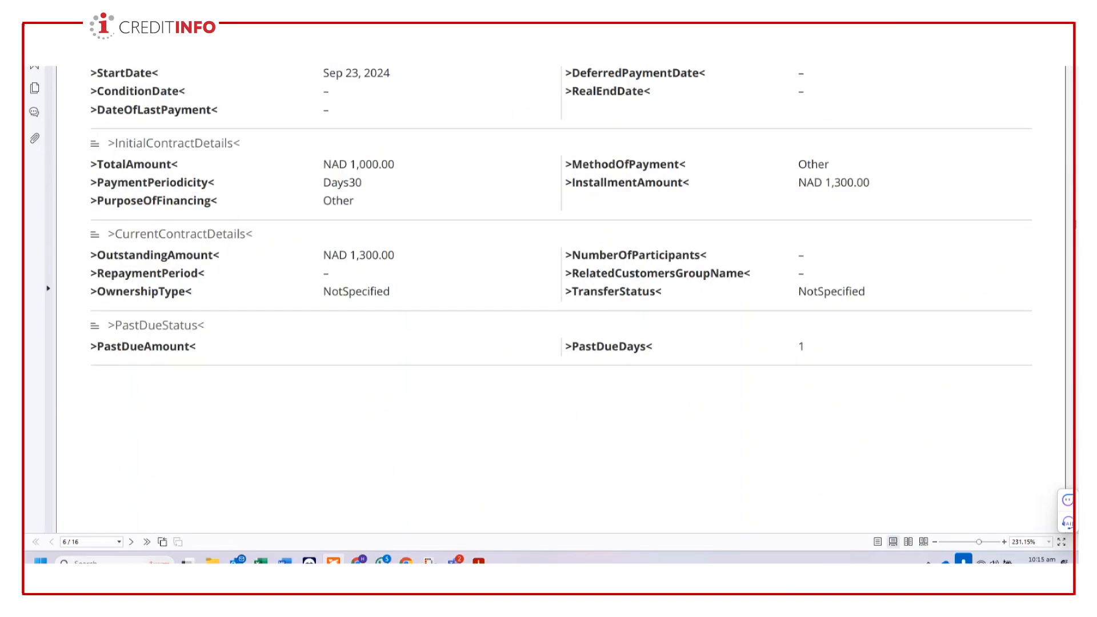
scroll(561, 297, "down", 20)
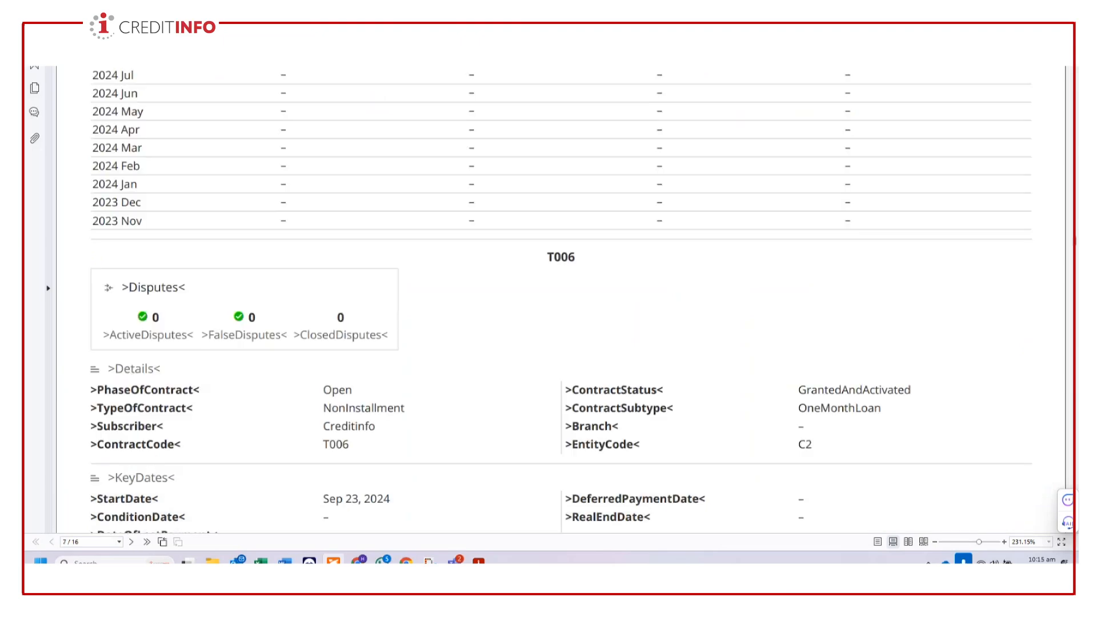
scroll(561, 298, "down", 20)
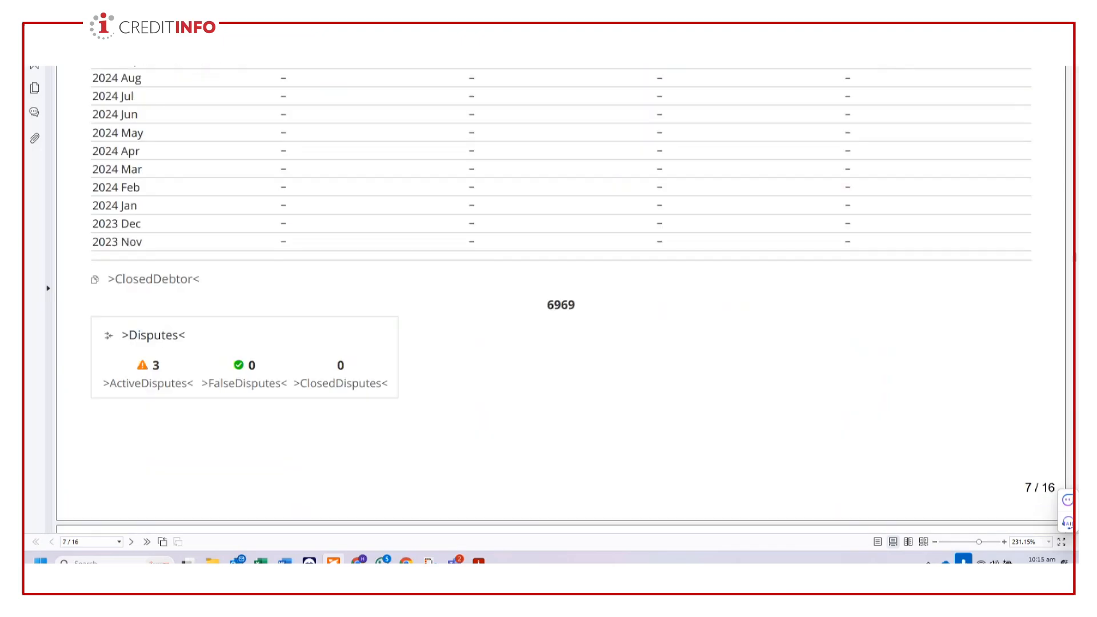
scroll(561, 297, "down", 10)
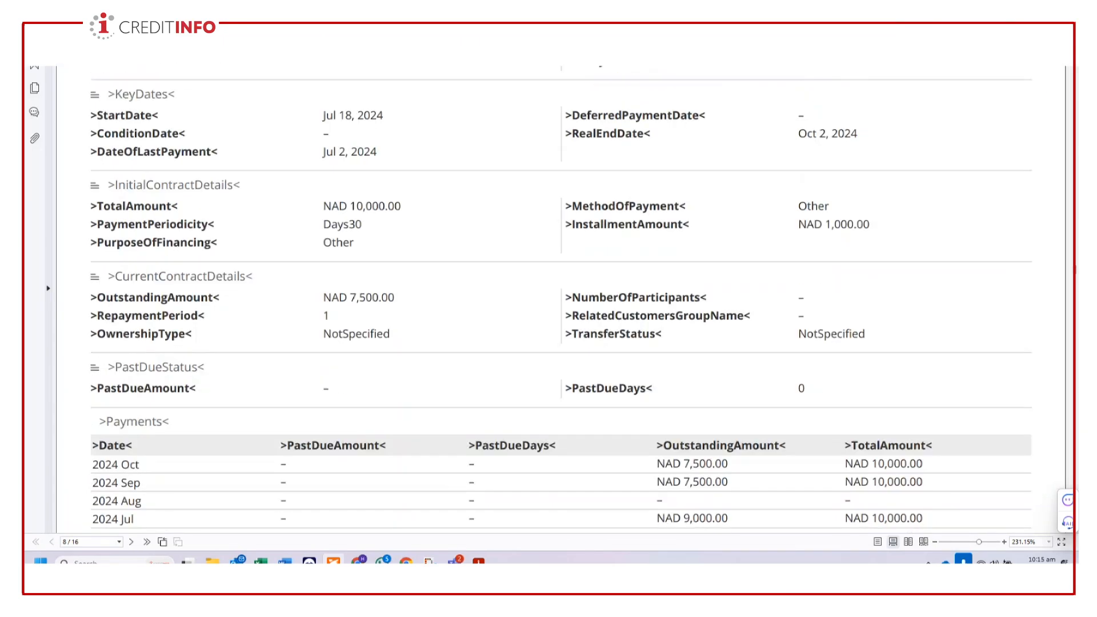
scroll(561, 298, "down", 10)
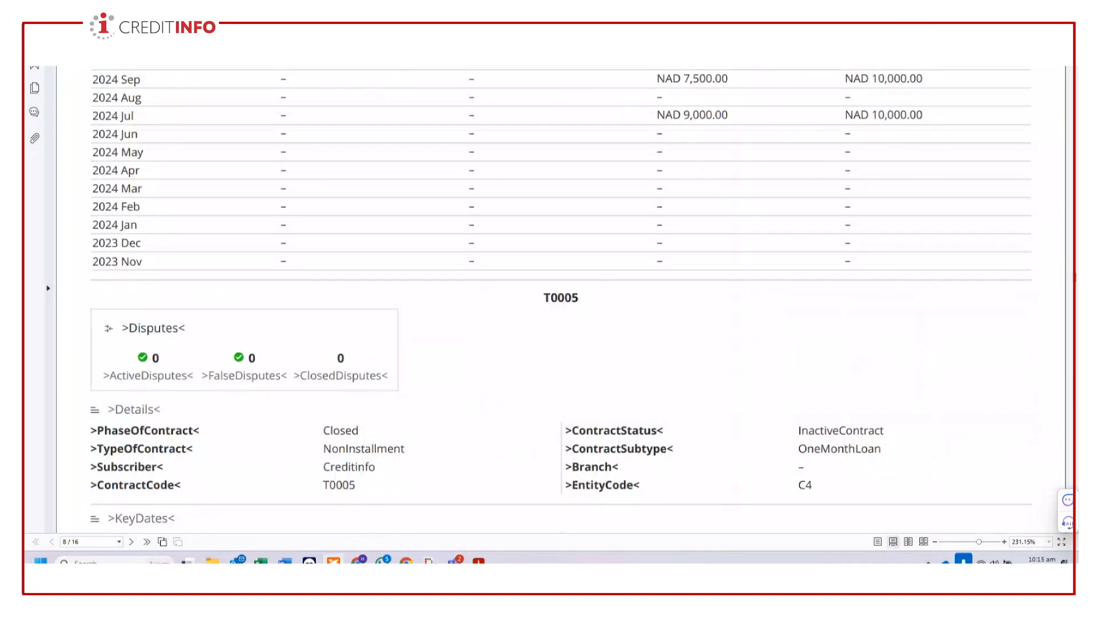
scroll(561, 297, "down", 15)
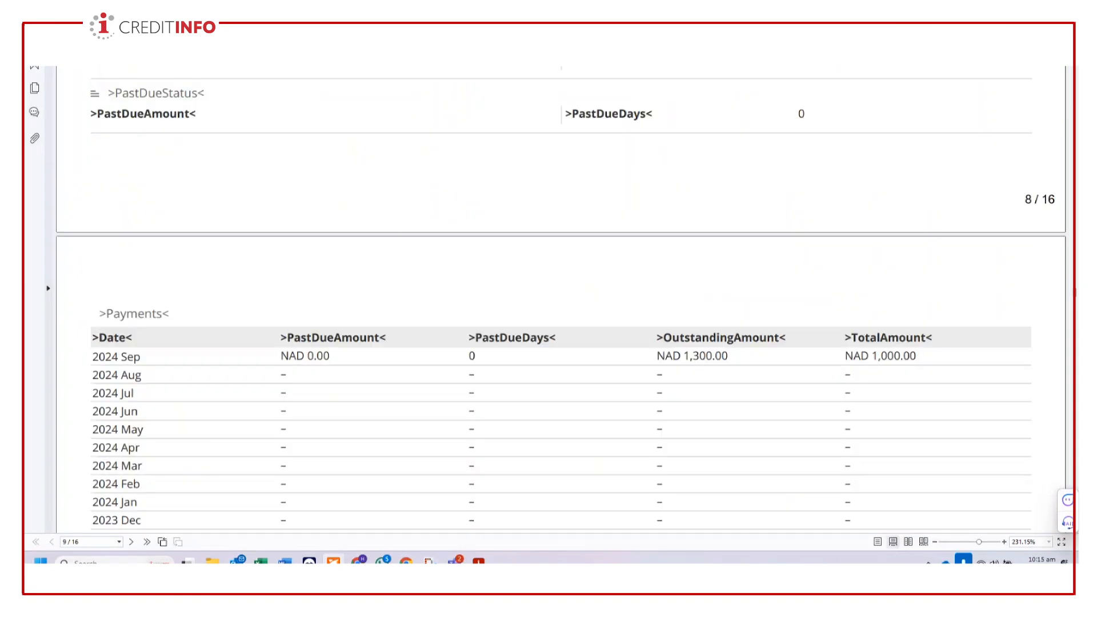
scroll(561, 297, "down", 8)
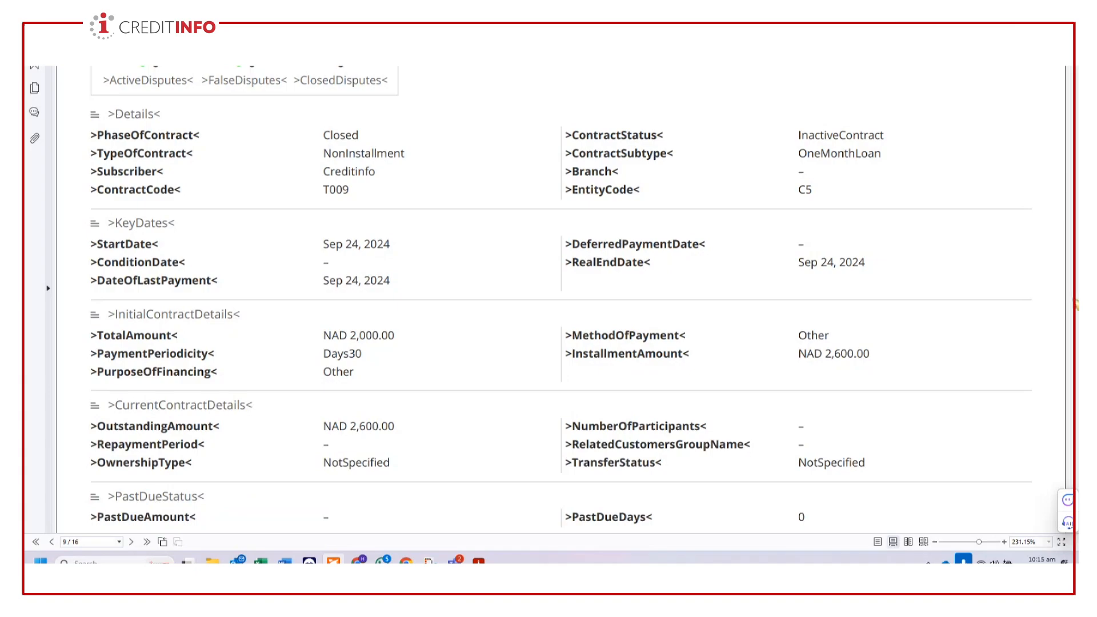
scroll(1075, 304, "down", 20)
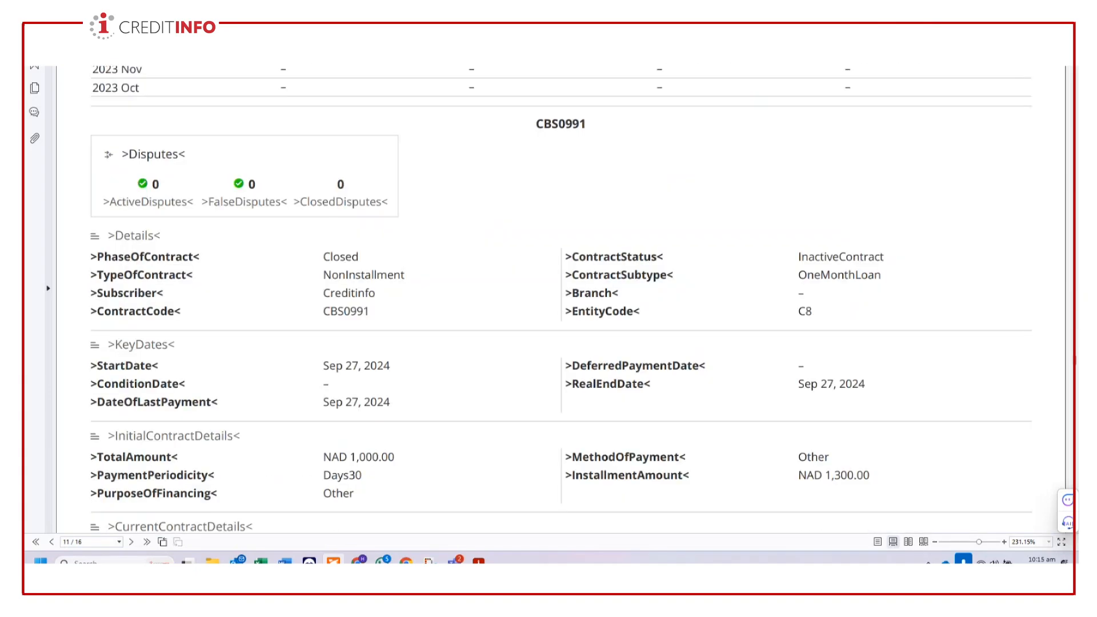
scroll(562, 297, "down", 15)
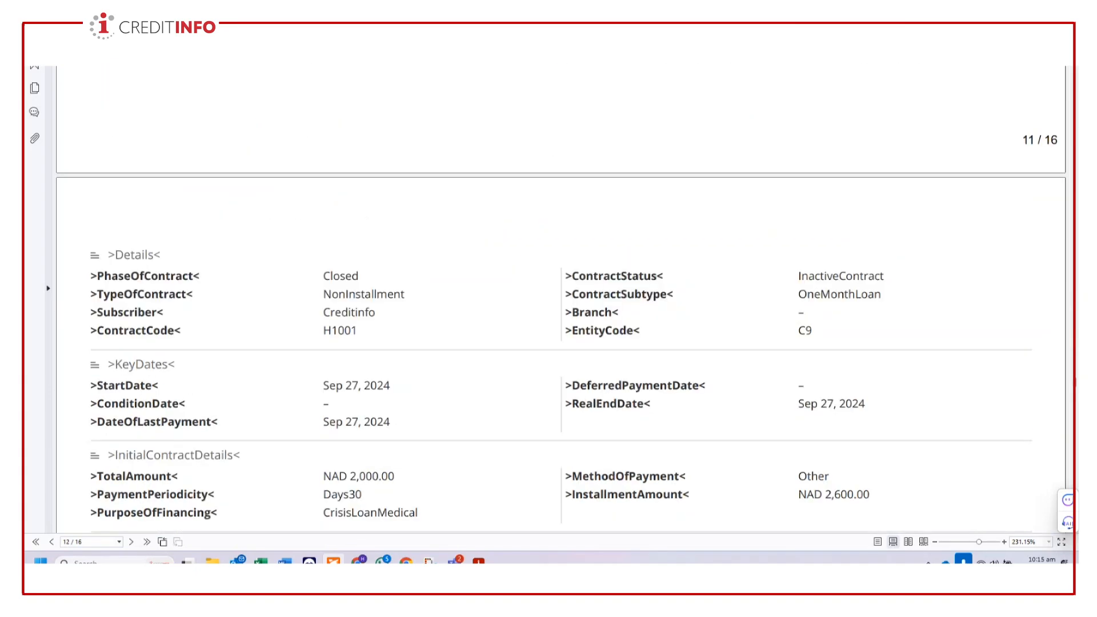
- Examine the judgements, the contract dispute entries, the public defaults and the closing disclaimer of the report
scroll(561, 297, "down", 10)
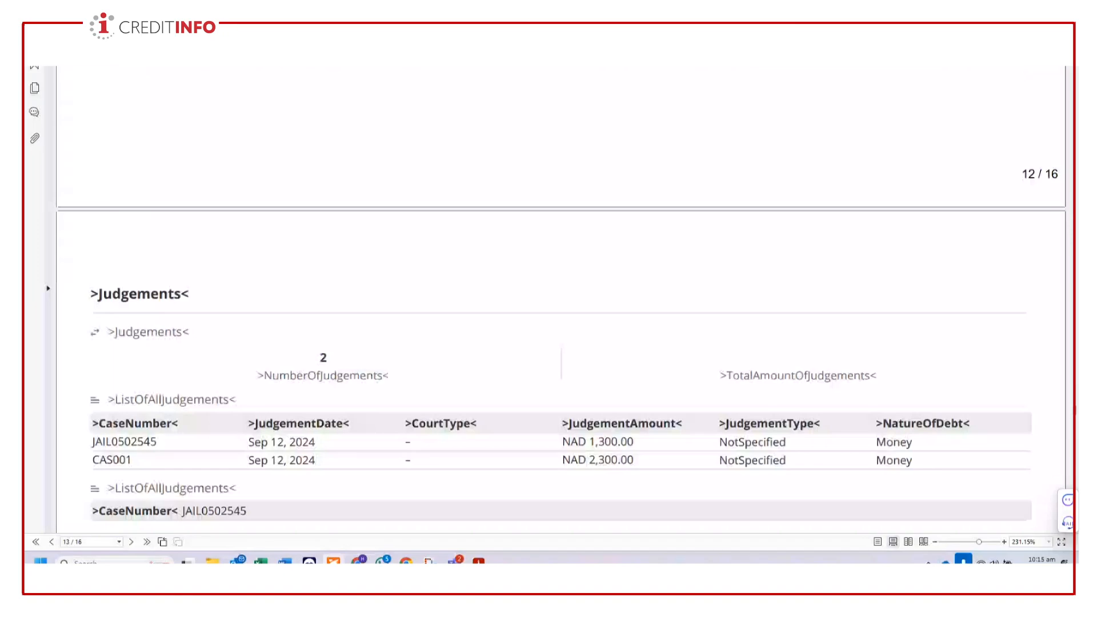
scroll(561, 297, "down", 10)
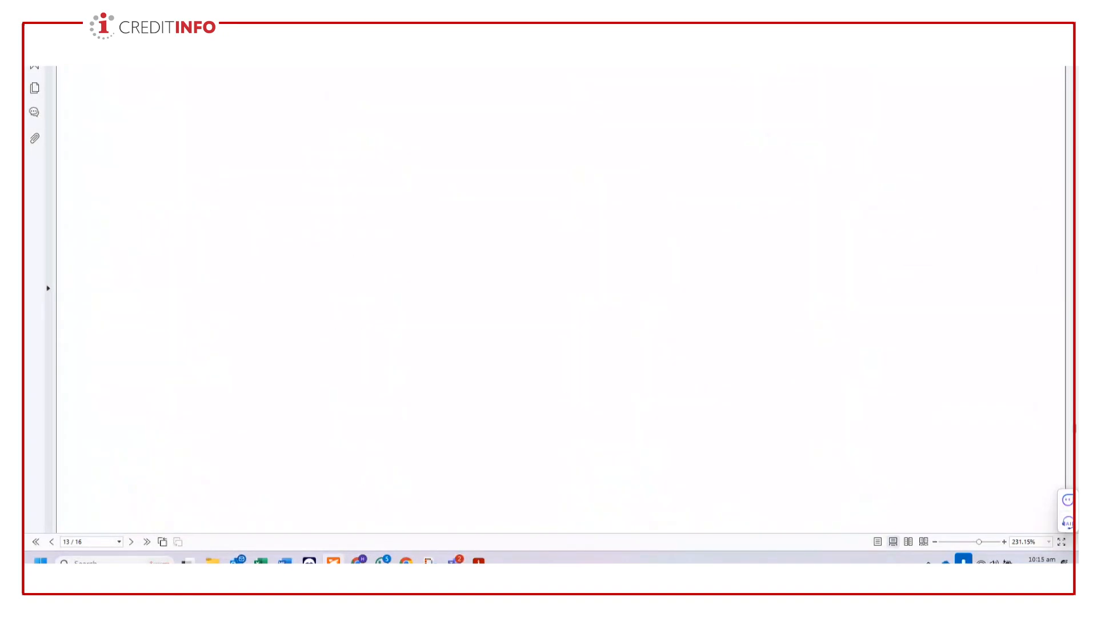
scroll(561, 297, "down", 10)
scroll(561, 297, "down", 5)
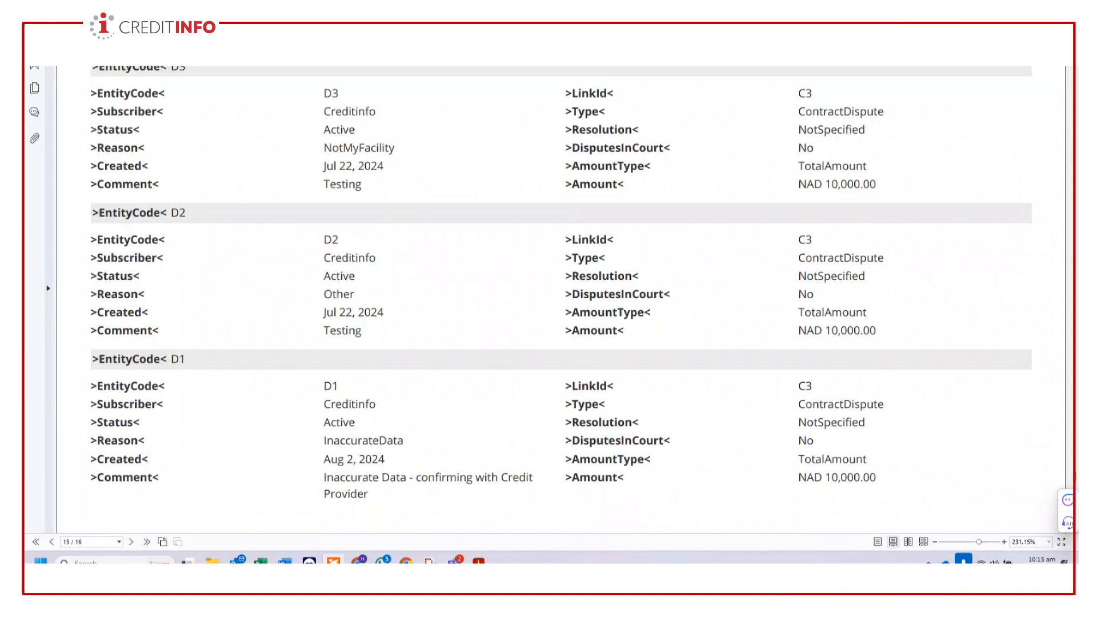
scroll(561, 297, "down", 10)
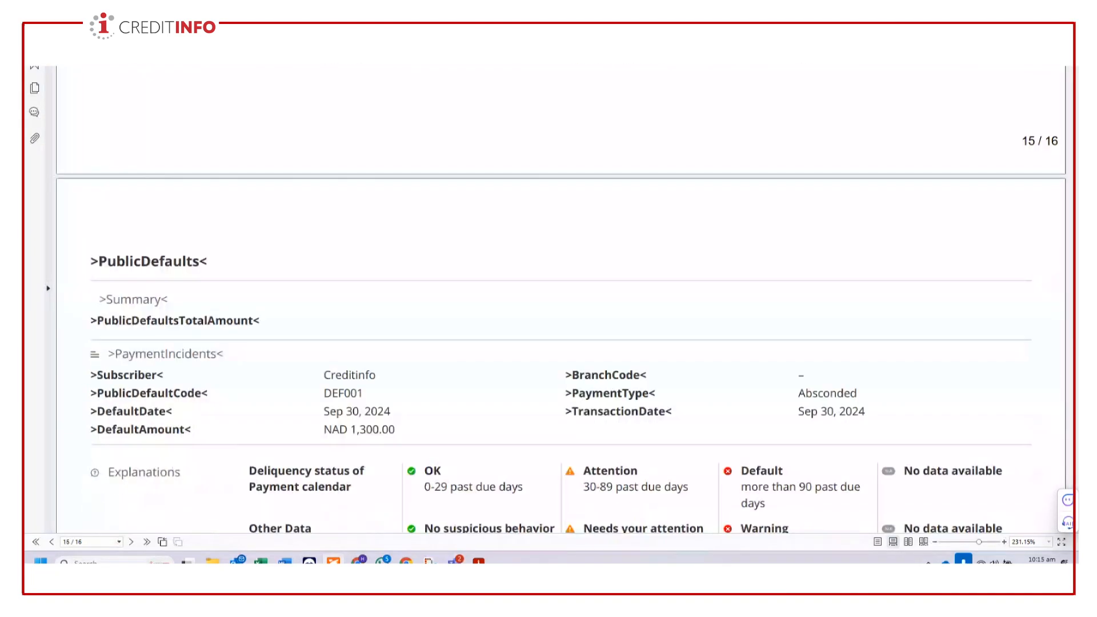
scroll(561, 297, "down", 4)
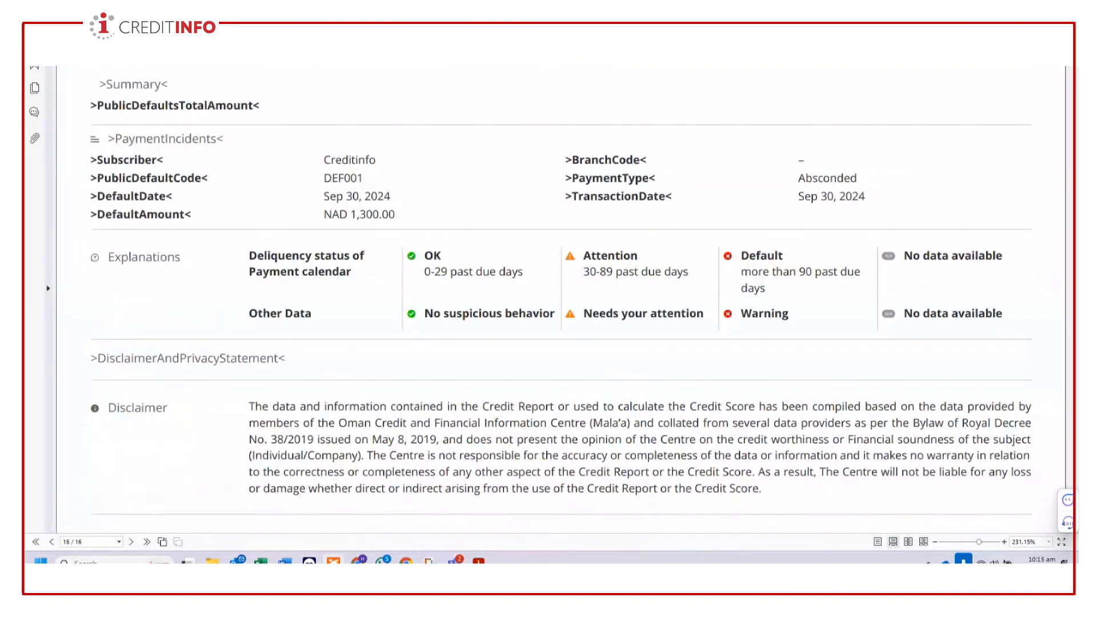
scroll(633, 401, "up", 4)
scroll(632, 402, "down", 3)
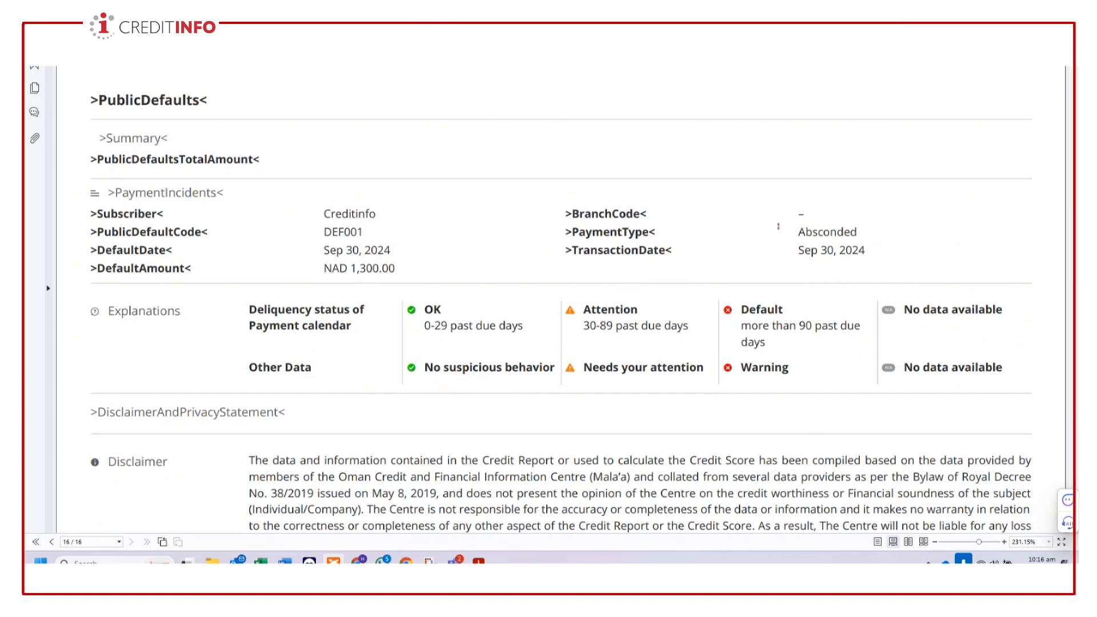
- Highlight the payment type and the default amount in the public default's payment incident, and close the report
left_click_drag(778, 229, 863, 235)
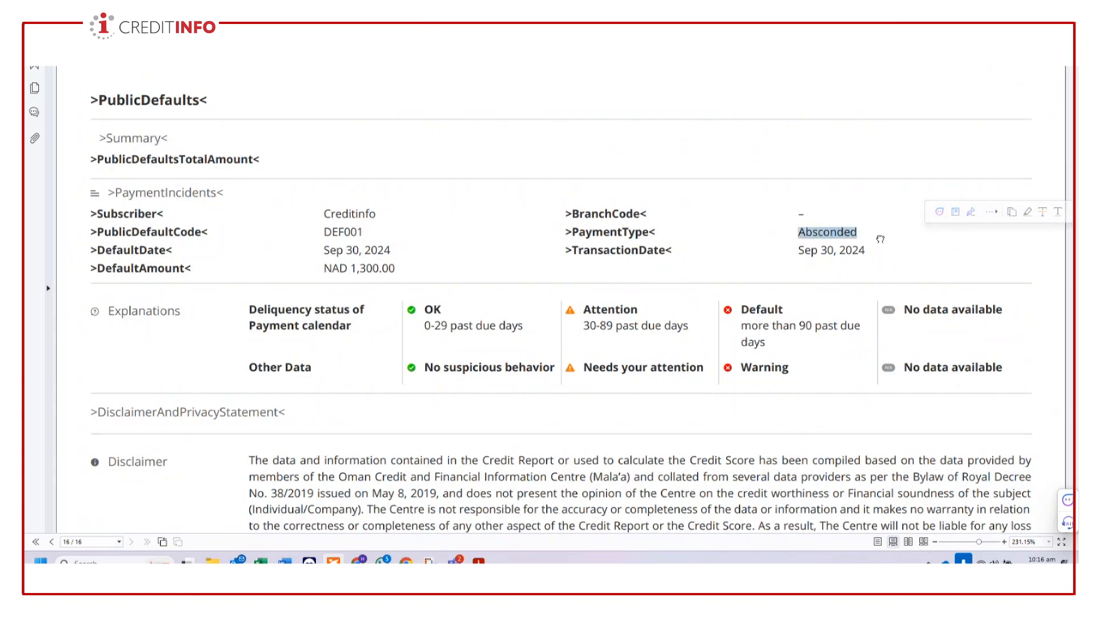
left_click(886, 240)
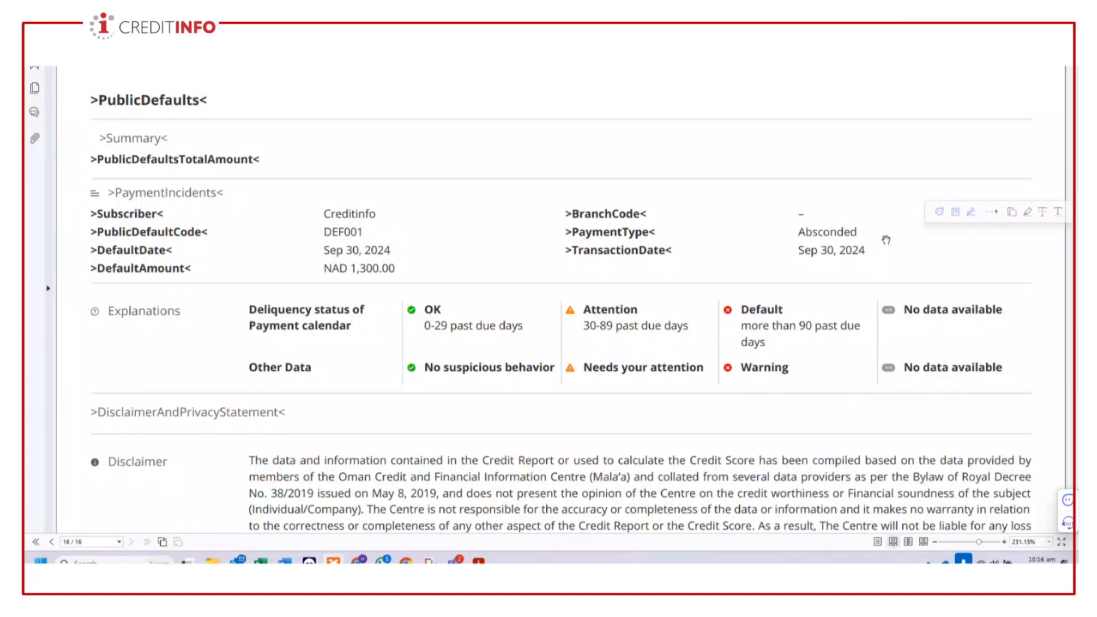
left_click_drag(351, 268, 395, 268)
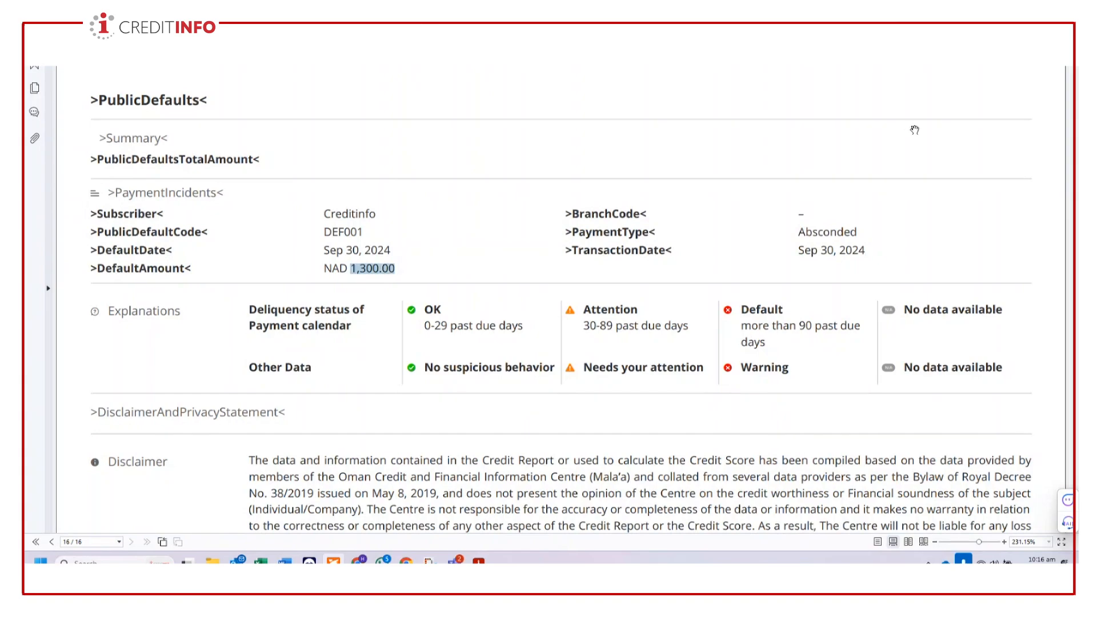
left_click(1012, 5)
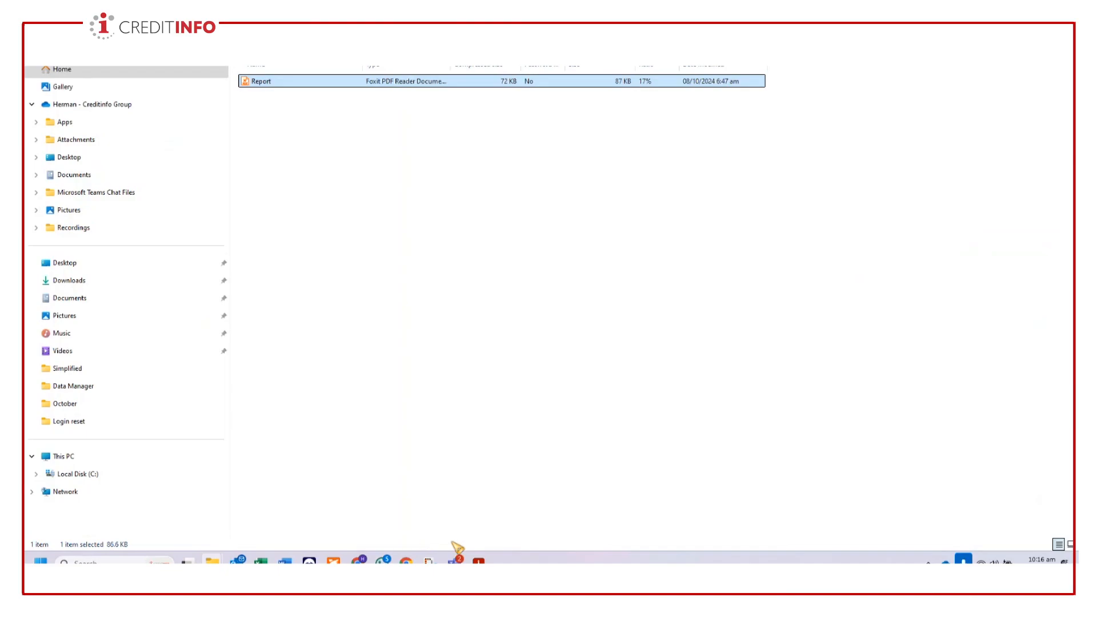
- Switch back to Creditinfo in Google Chrome and start a new public default in the Manual Editor
left_click(359, 563)
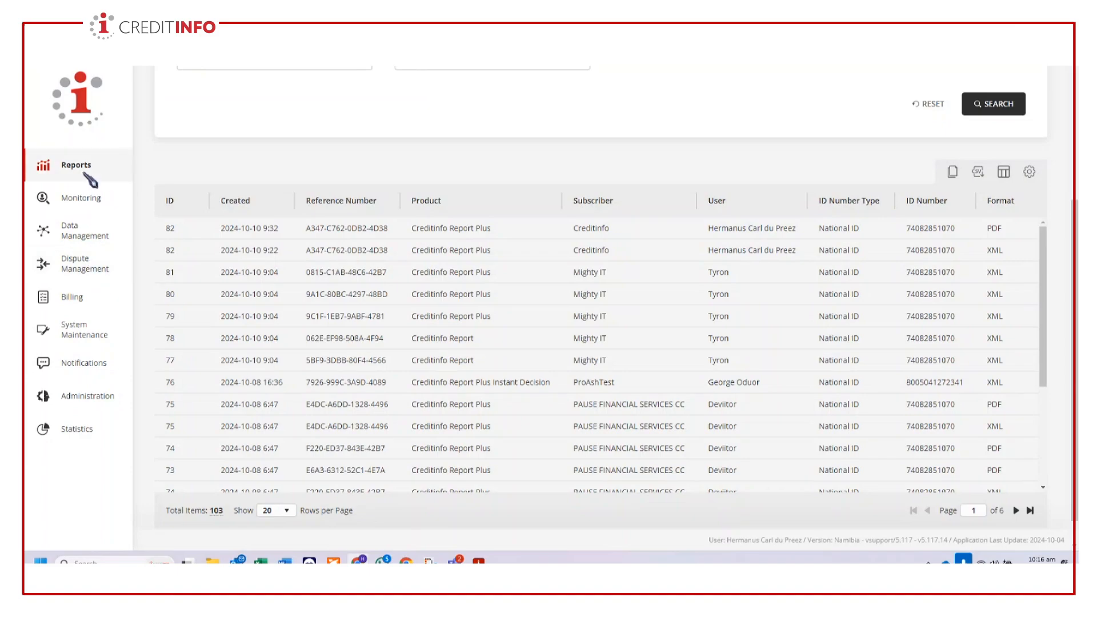
left_click(81, 234)
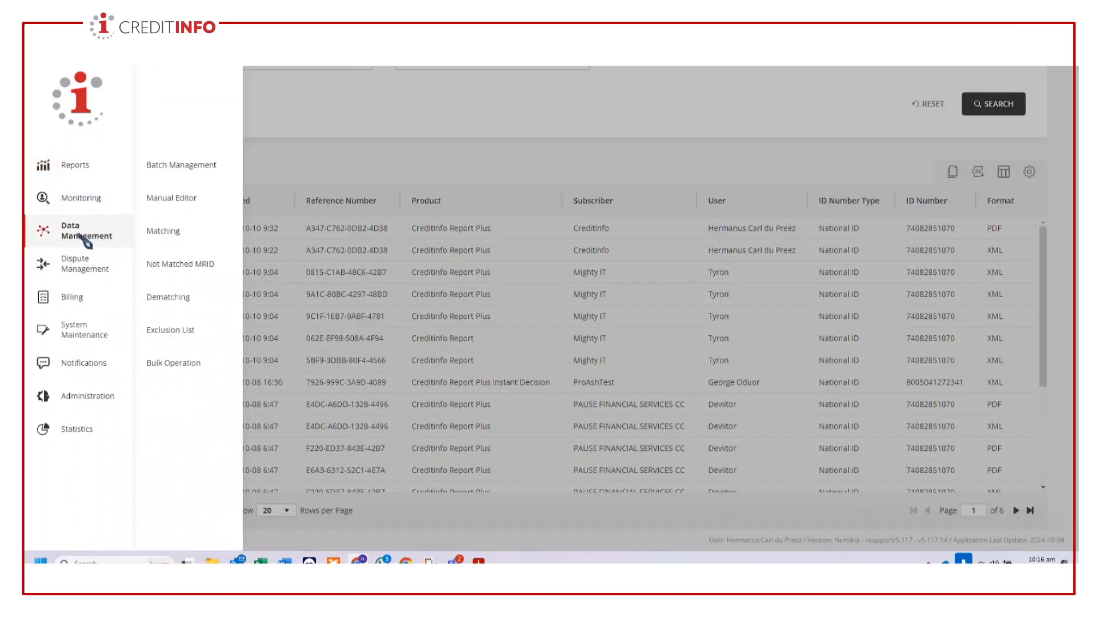
left_click(172, 201)
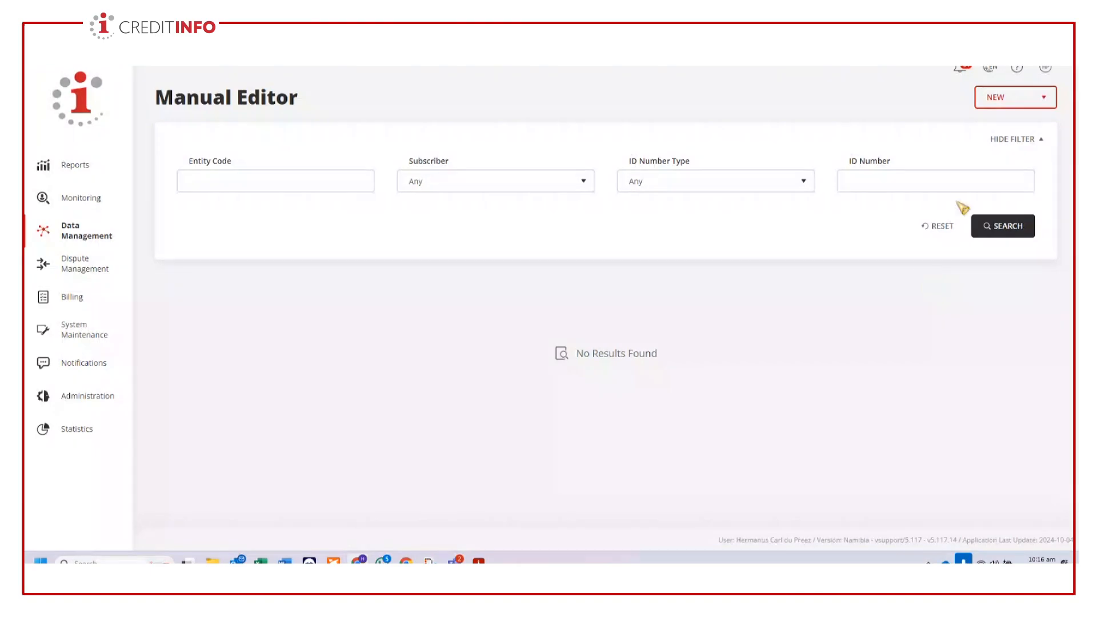
left_click(1029, 100)
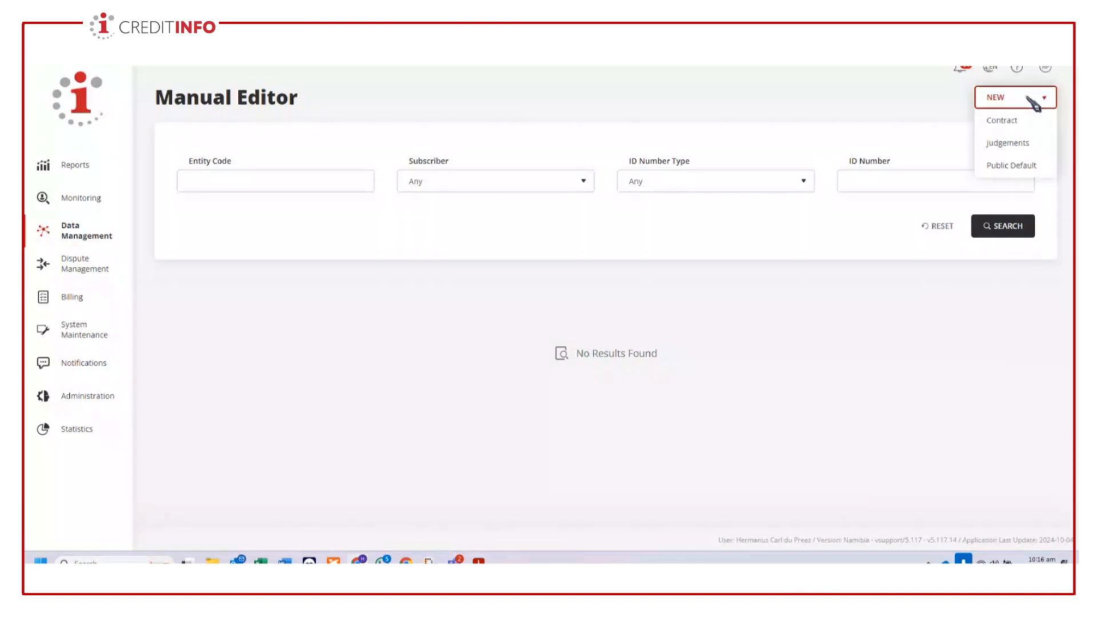
left_click(1017, 165)
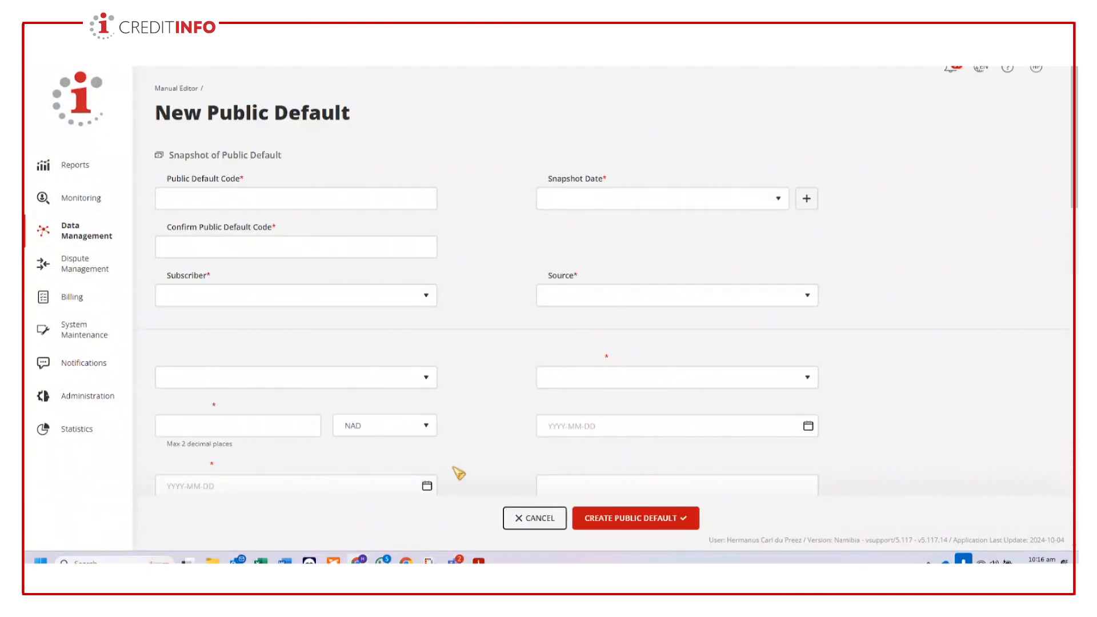
- Enter DEF001 as the public default code and create a new snapshot dated 2024-10-10
left_click(290, 199)
type("DEF001")
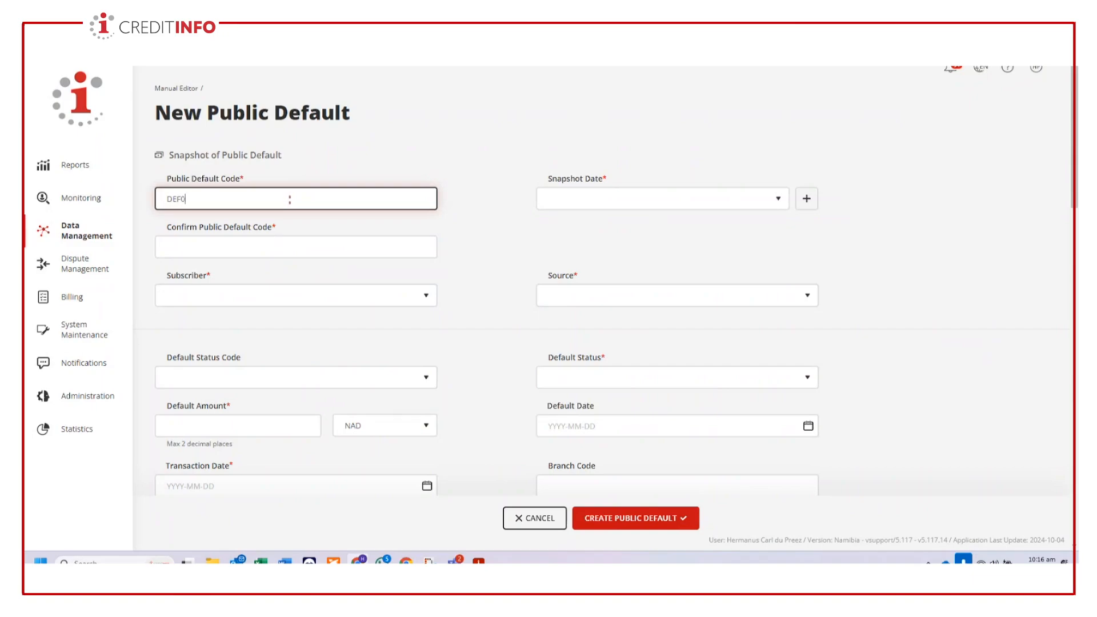
left_click(806, 198)
left_click(672, 264)
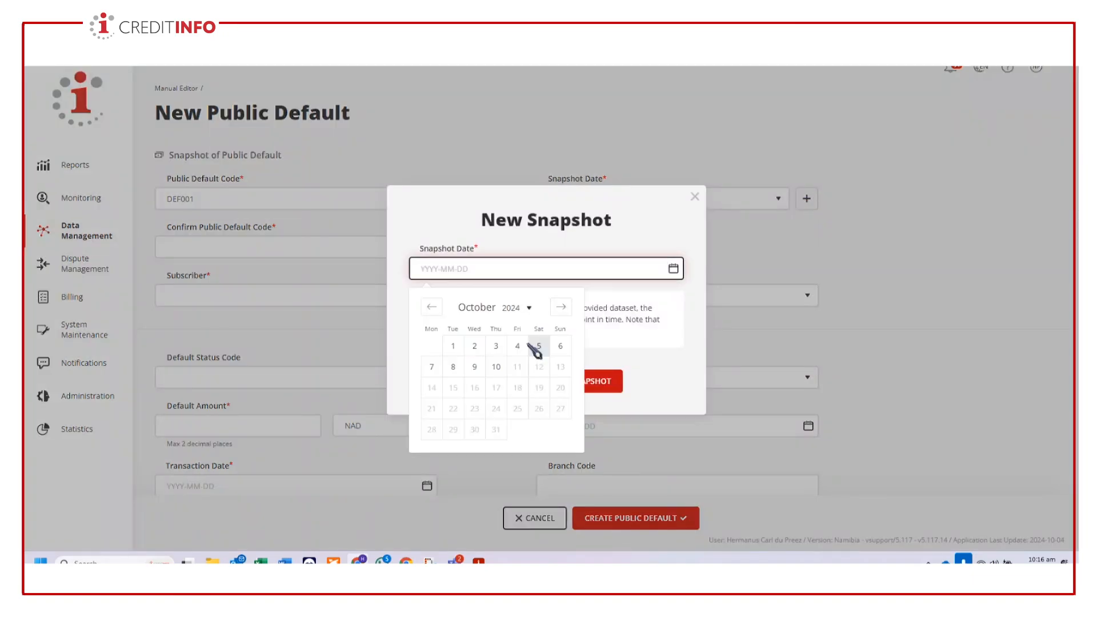
left_click(502, 369)
left_click(571, 380)
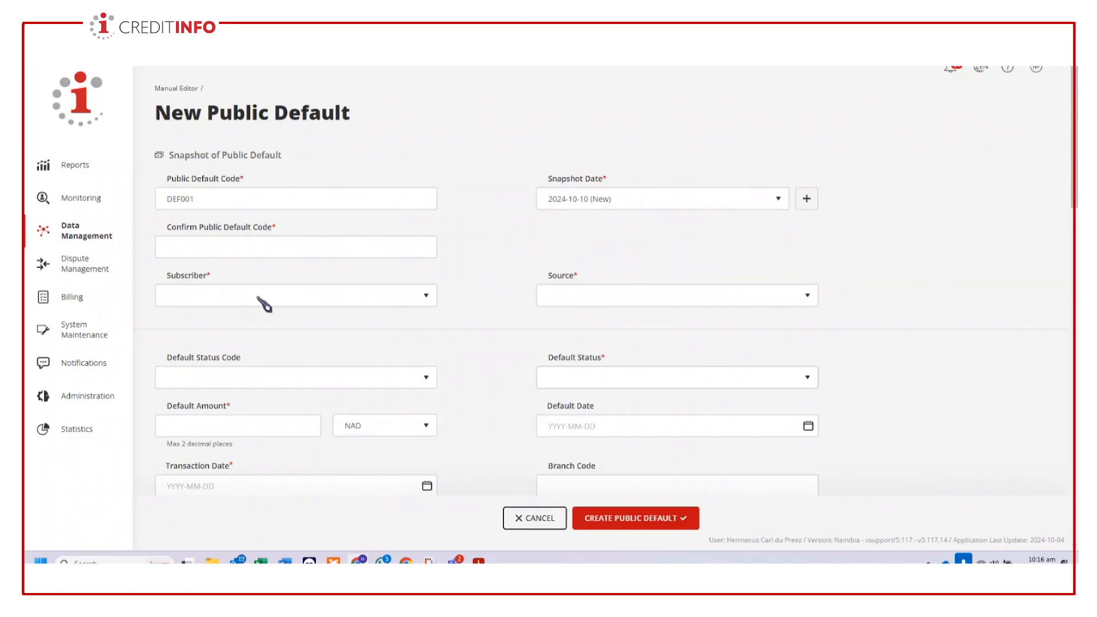
- Set the public default's subscriber to Creditinfo and its source to PaymentIncident source
left_click(289, 295)
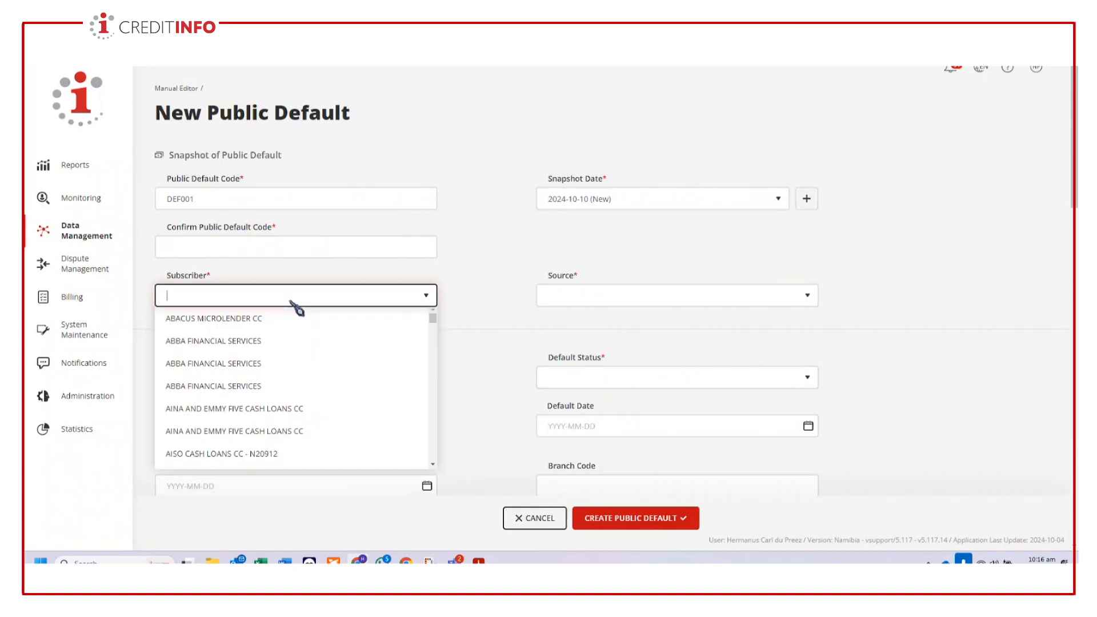
type("cre")
left_click(216, 341)
left_click(656, 300)
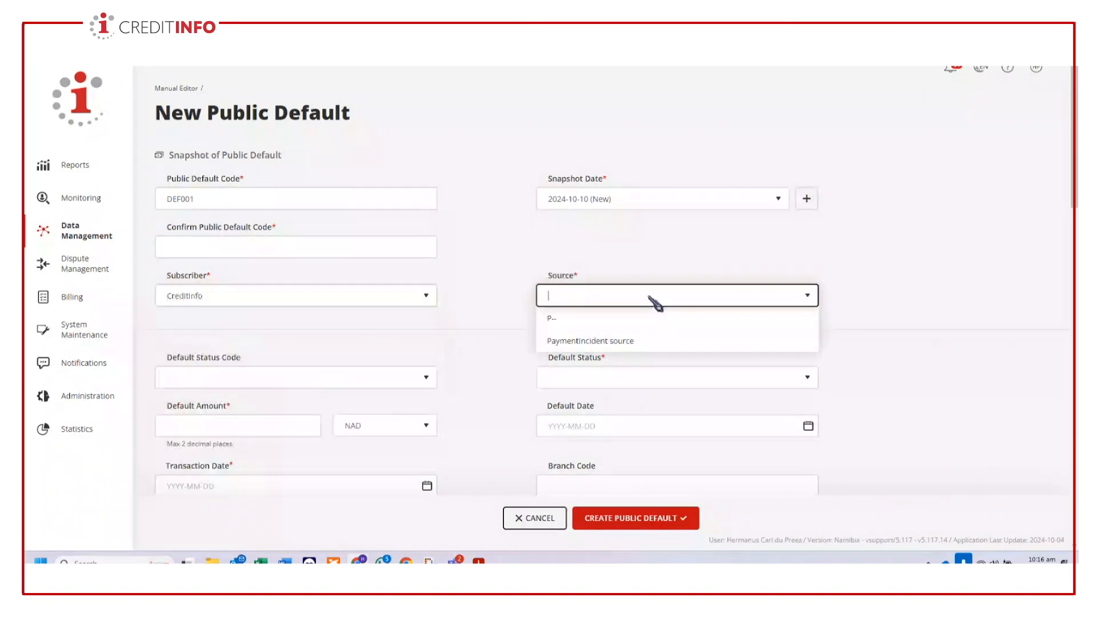
left_click(604, 341)
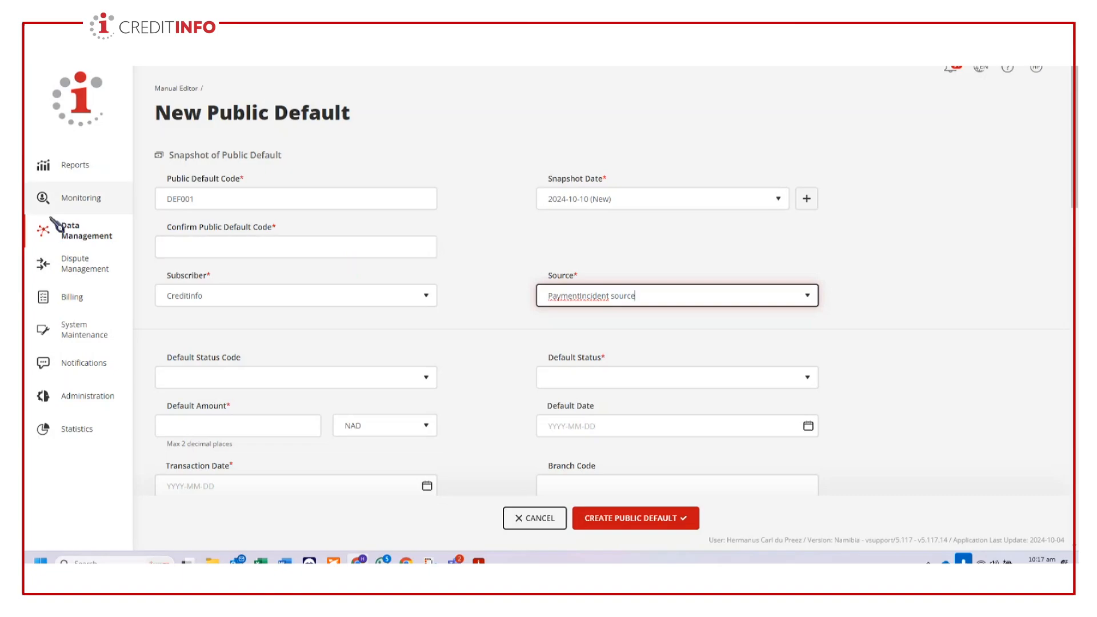
- Start a fresh public default from the Manual Editor and look through its blank form
left_click(85, 237)
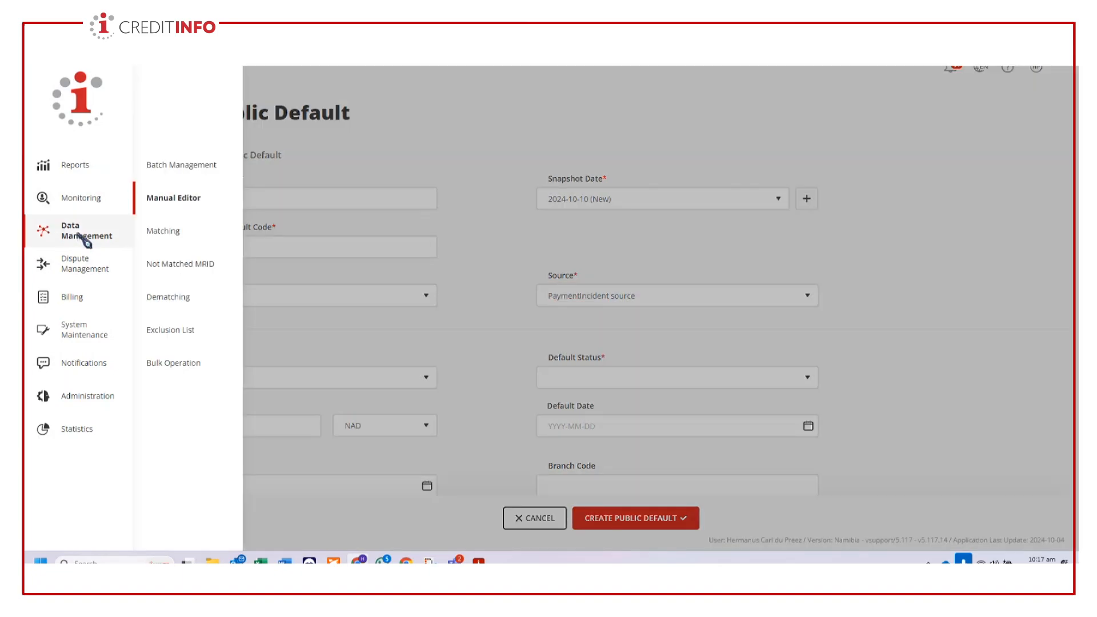
left_click(170, 204)
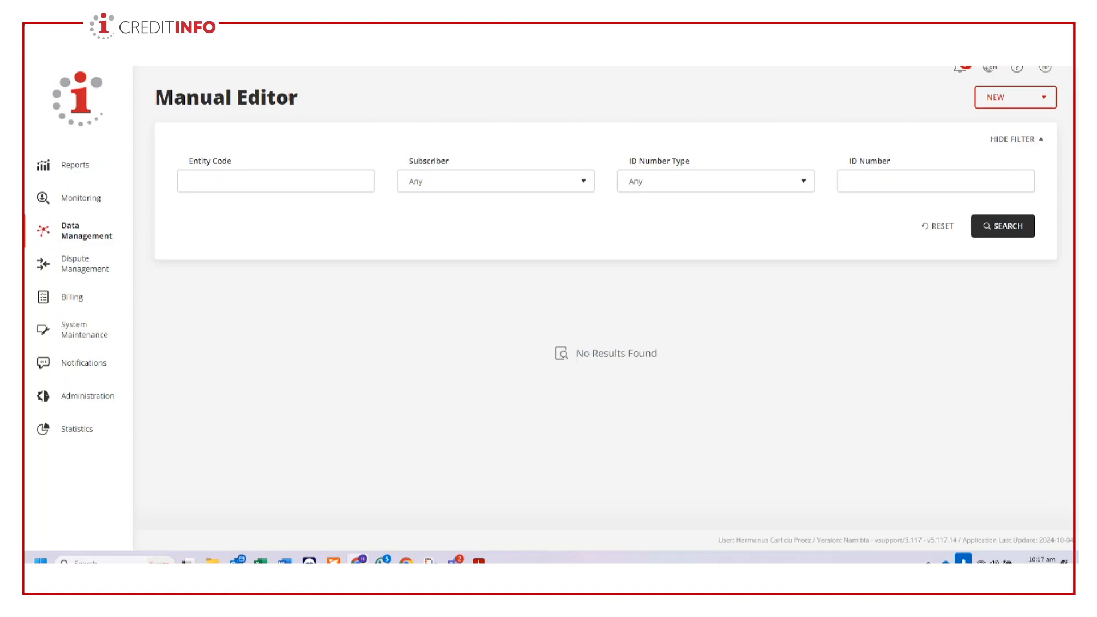
left_click(1044, 98)
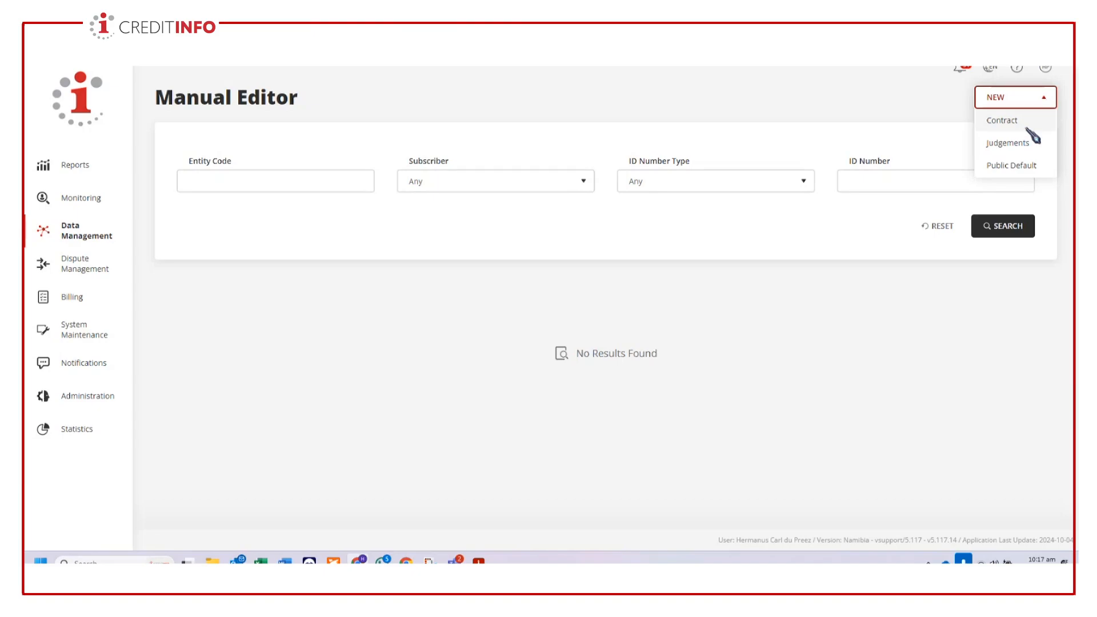
left_click(1028, 166)
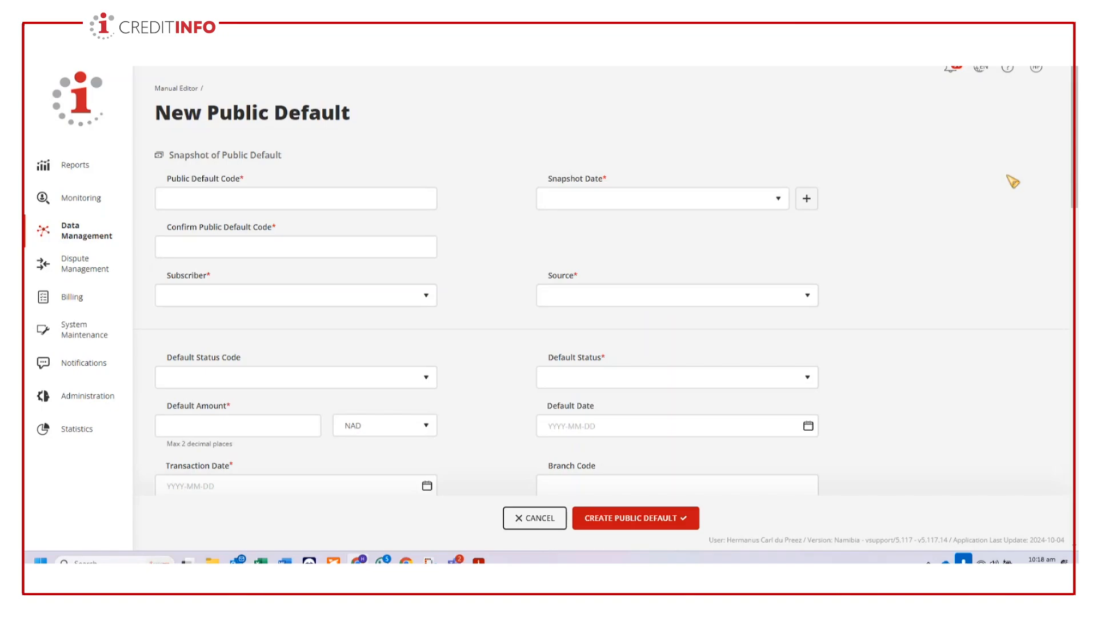
scroll(605, 301, "down", 4)
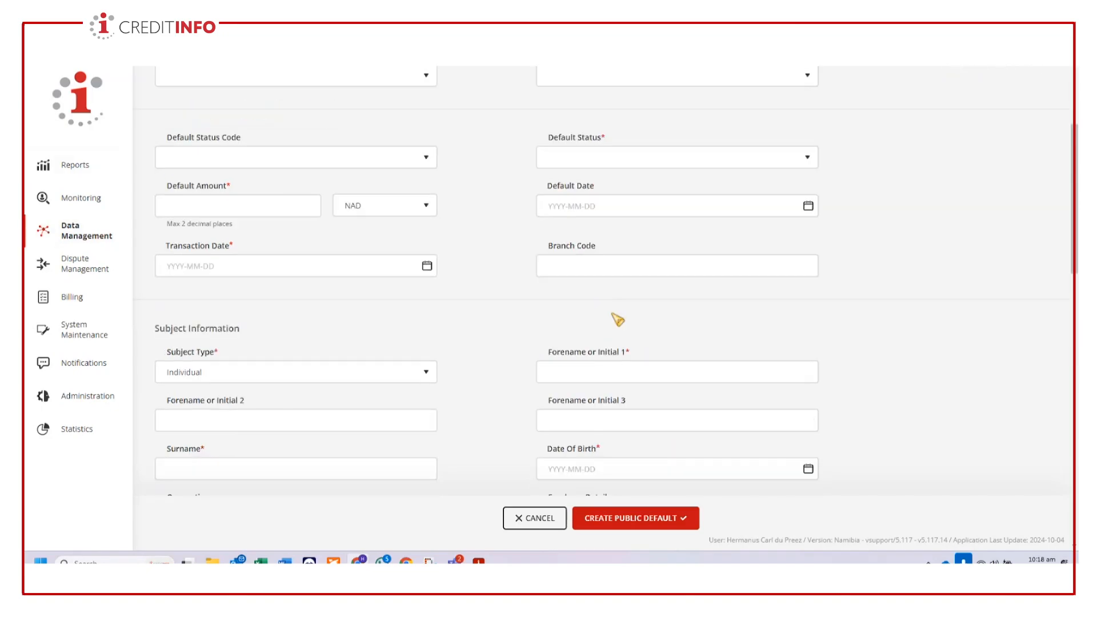
scroll(617, 318, "down", 4)
left_click(671, 343)
scroll(707, 374, "down", 3)
scroll(707, 375, "up", 9)
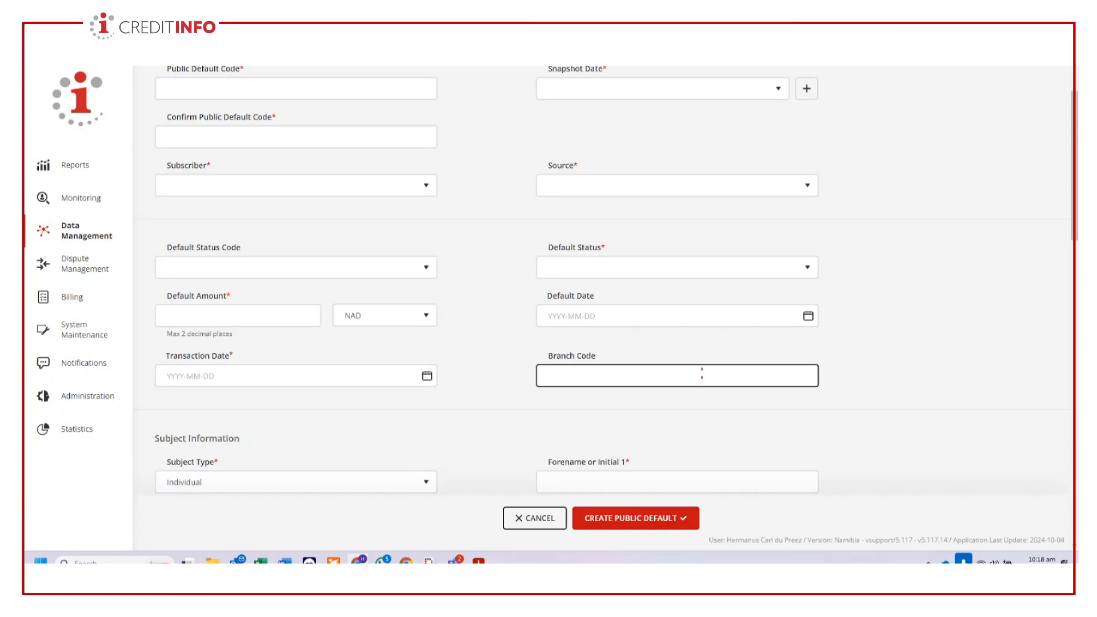
scroll(719, 380, "up", 2)
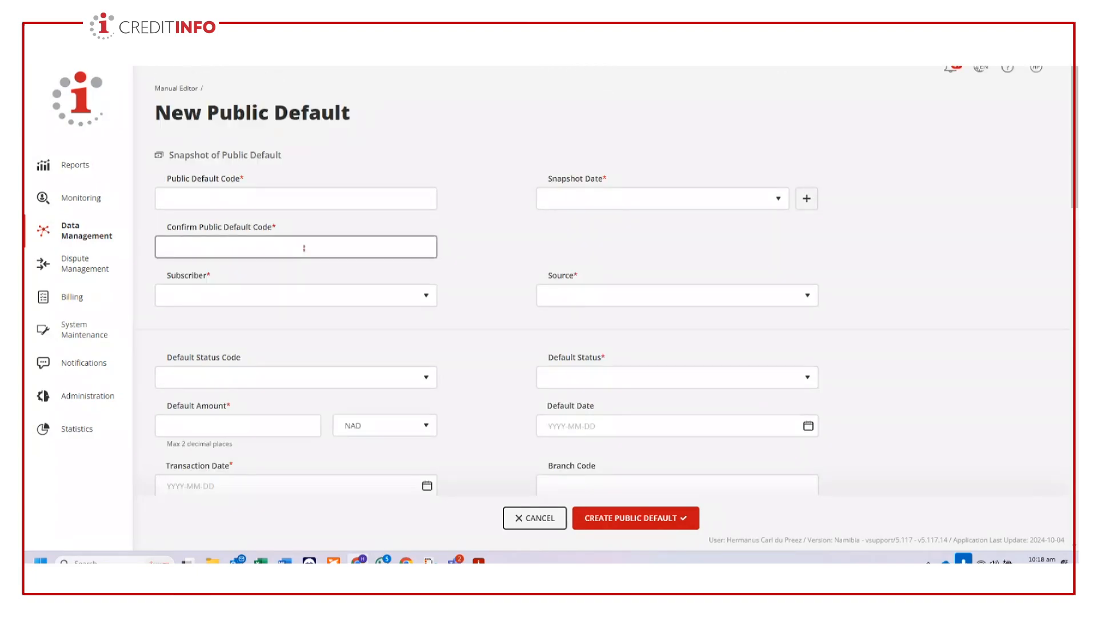
- Enter and confirm DEF001 as the public default code, and create a new snapshot dated 2024-10-10
left_click(162, 198)
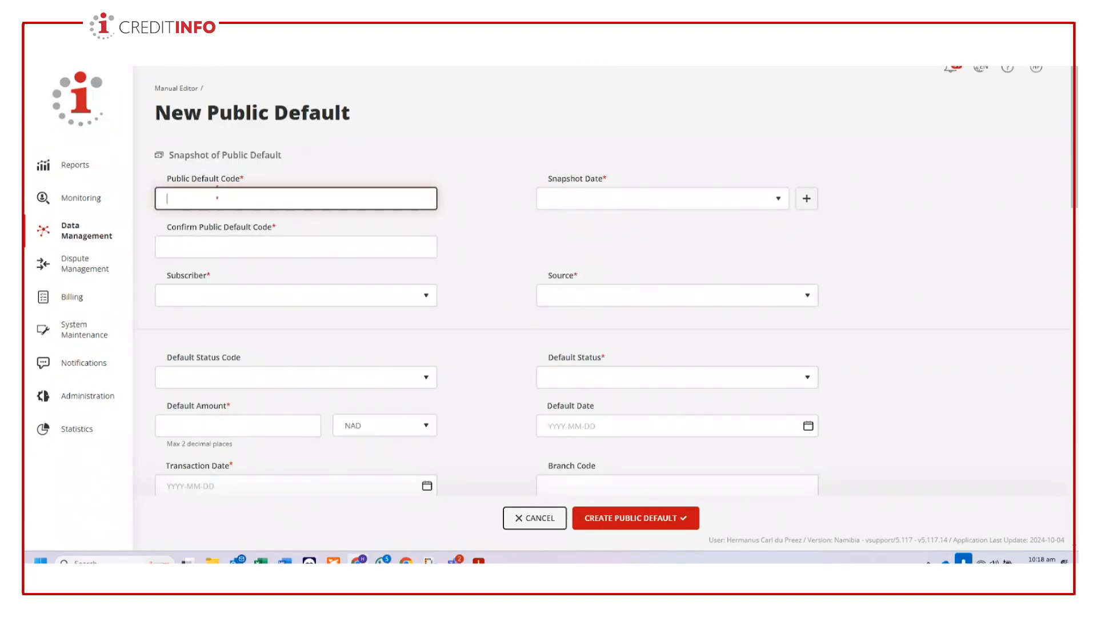
type("DEF001")
left_click(809, 200)
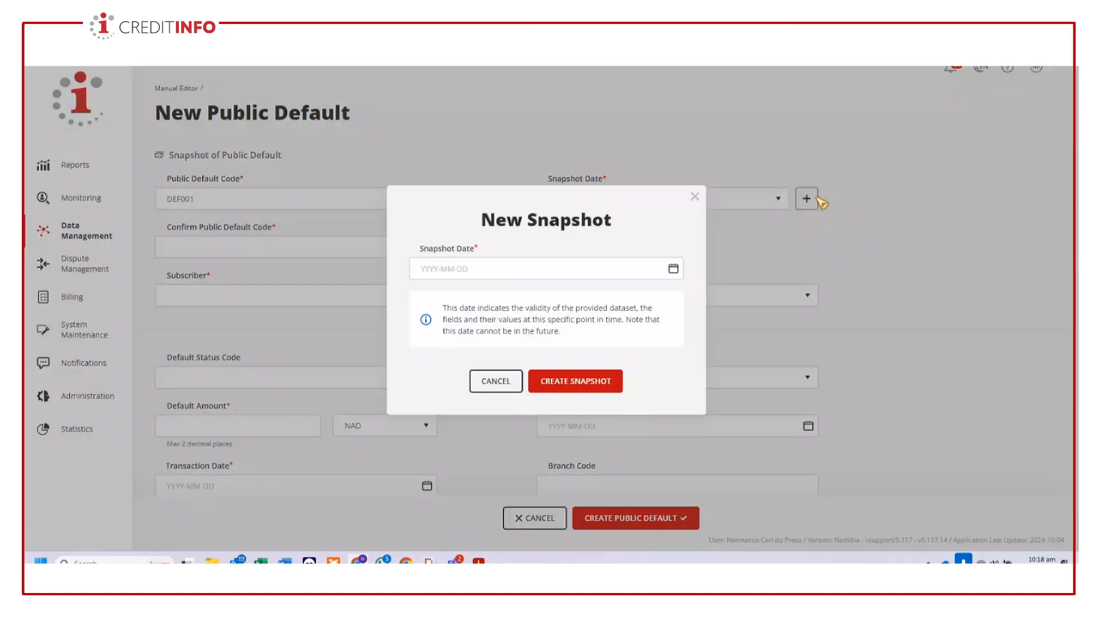
left_click(654, 273)
left_click(499, 371)
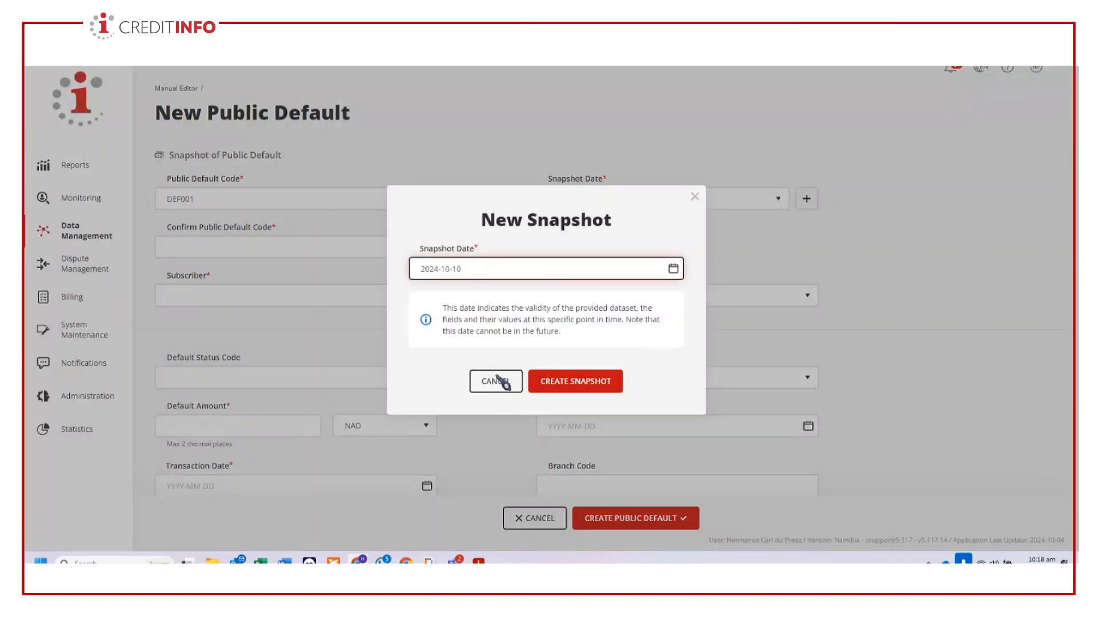
left_click(588, 380)
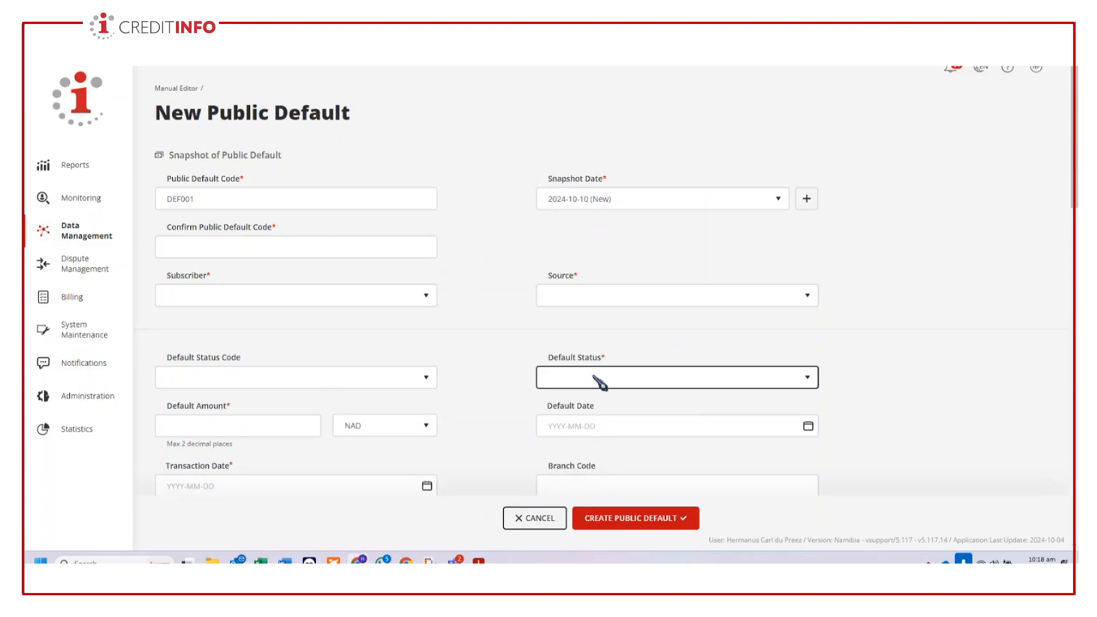
left_click(263, 244)
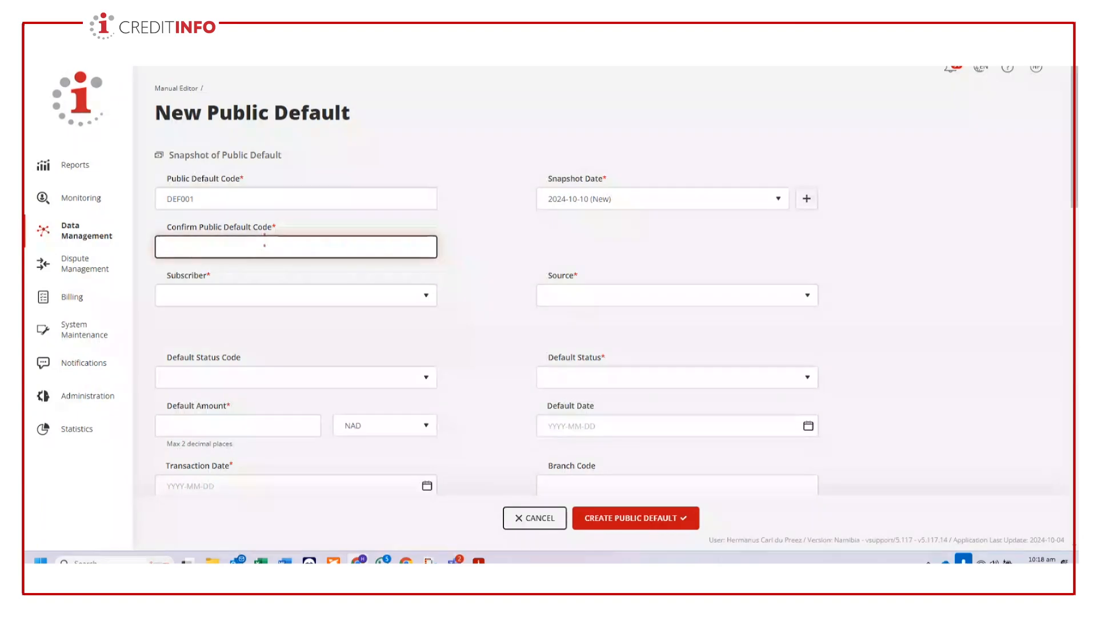
type("DEF001")
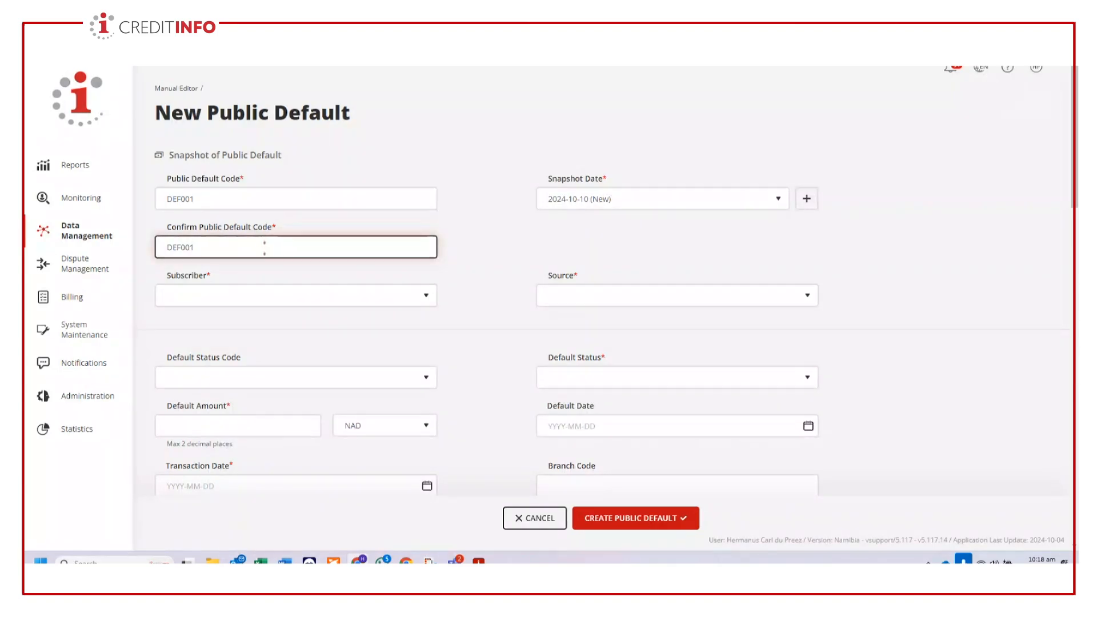
- Choose Creditinfo as the subscriber and PaymentIncident source as the source for the new public default
left_click(394, 300)
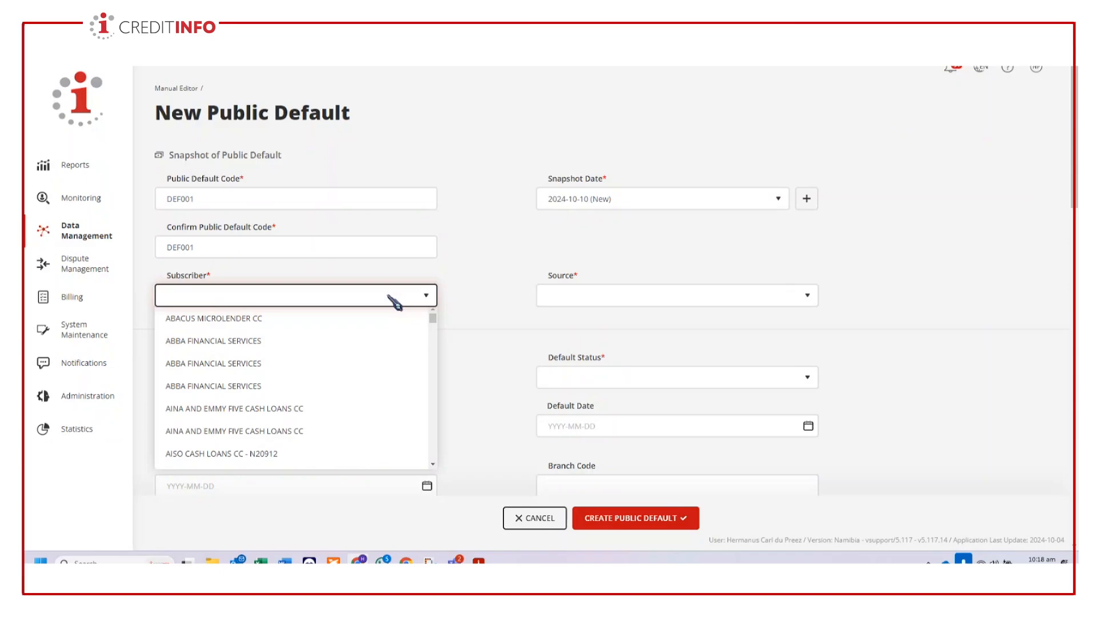
type("cre")
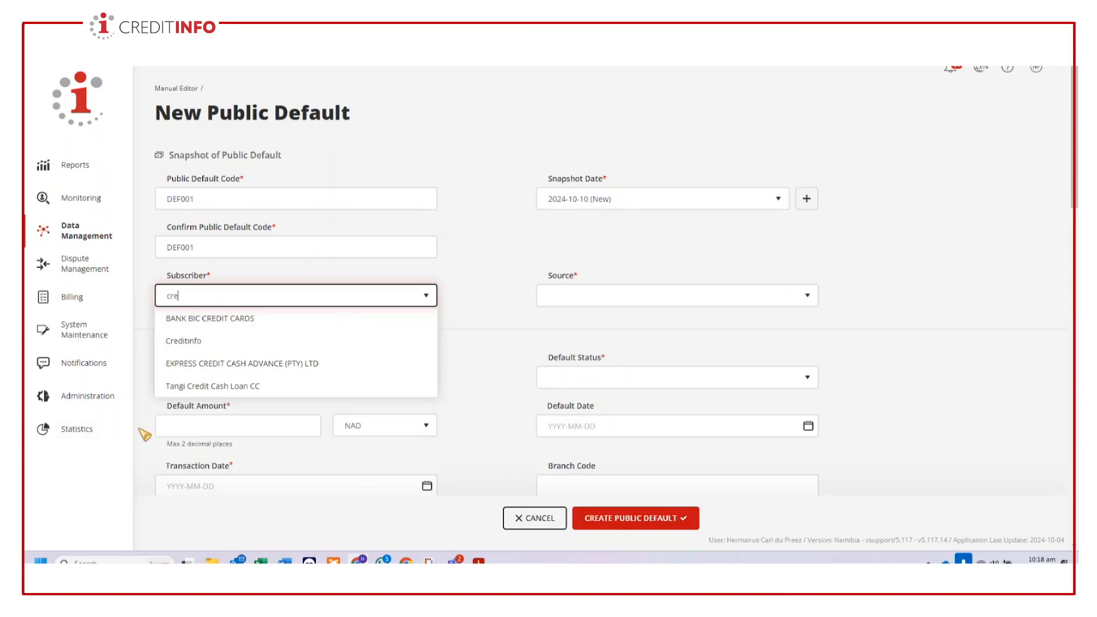
left_click(211, 343)
left_click(728, 293)
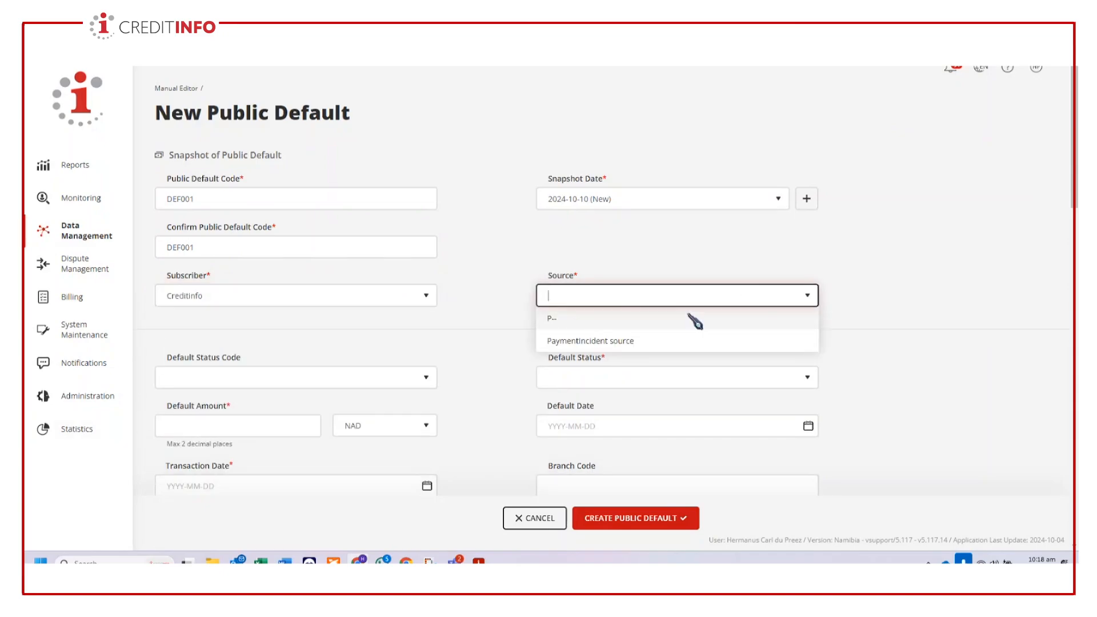
left_click(617, 342)
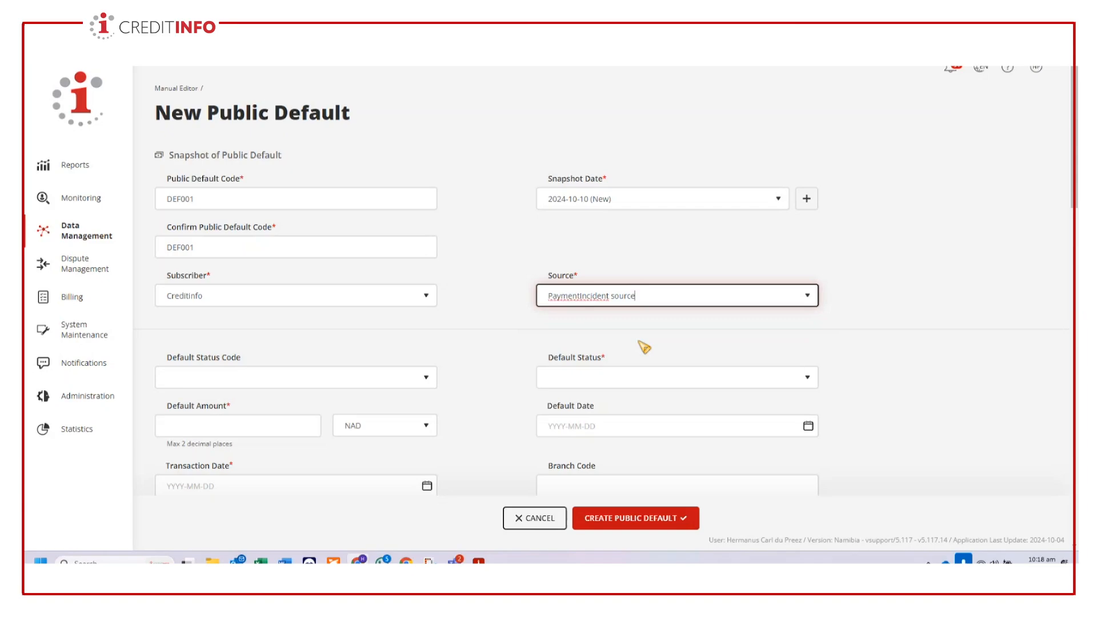
- Set the default status to Open and the default amount to 1,300 NAD
left_click(644, 380)
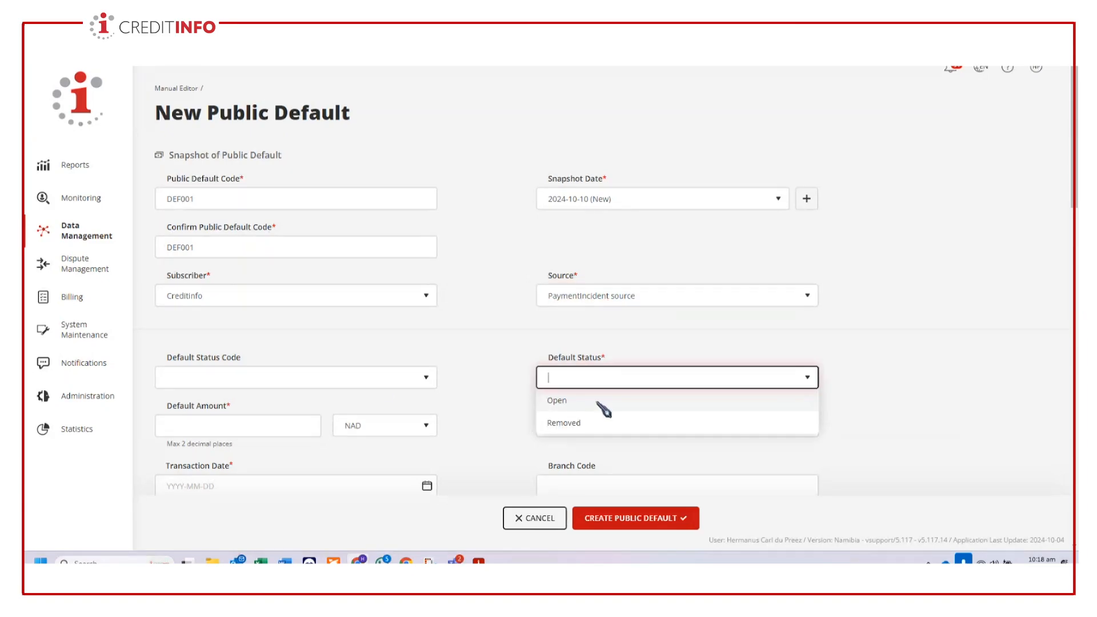
left_click(577, 401)
scroll(857, 408, "down", 2)
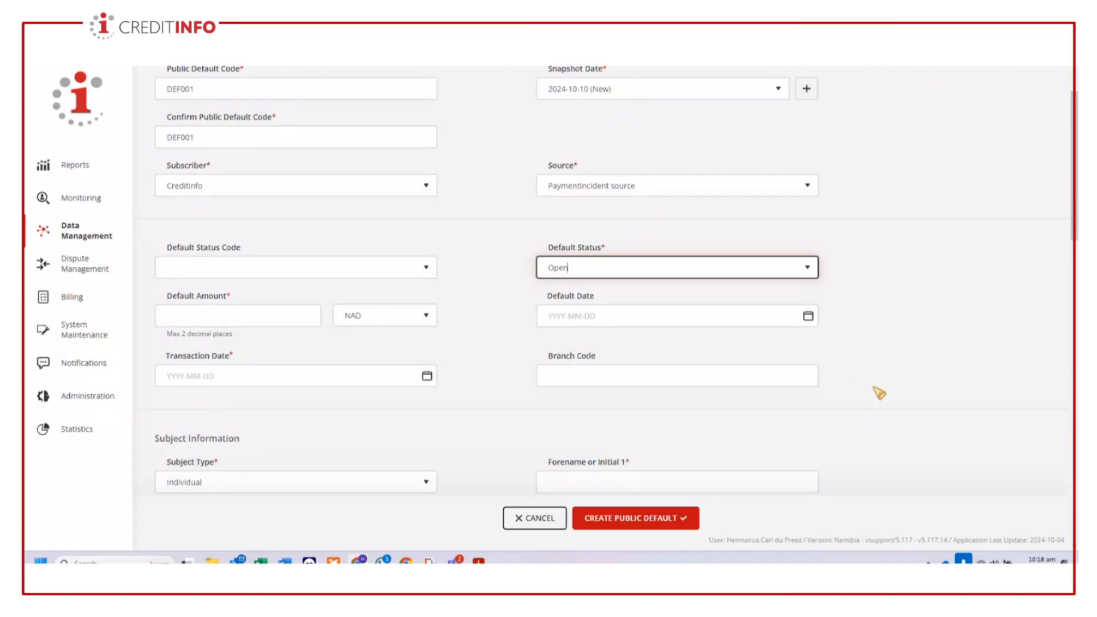
left_click(265, 318)
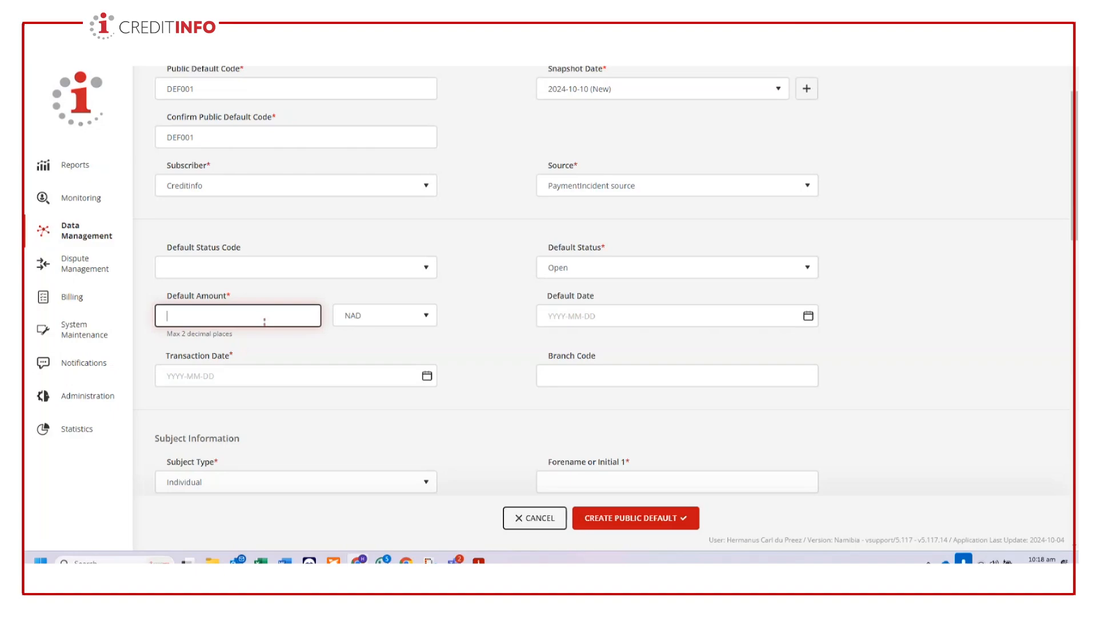
type("1,300")
- Set both the default date and the transaction date to 2024-10-10
left_click(807, 315)
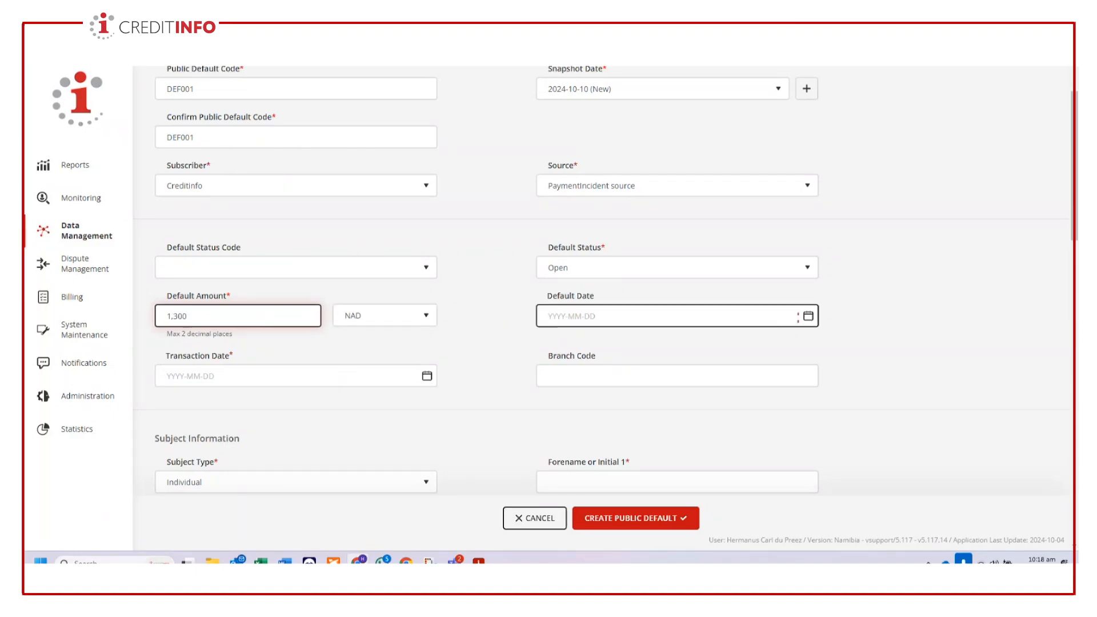
left_click(623, 201)
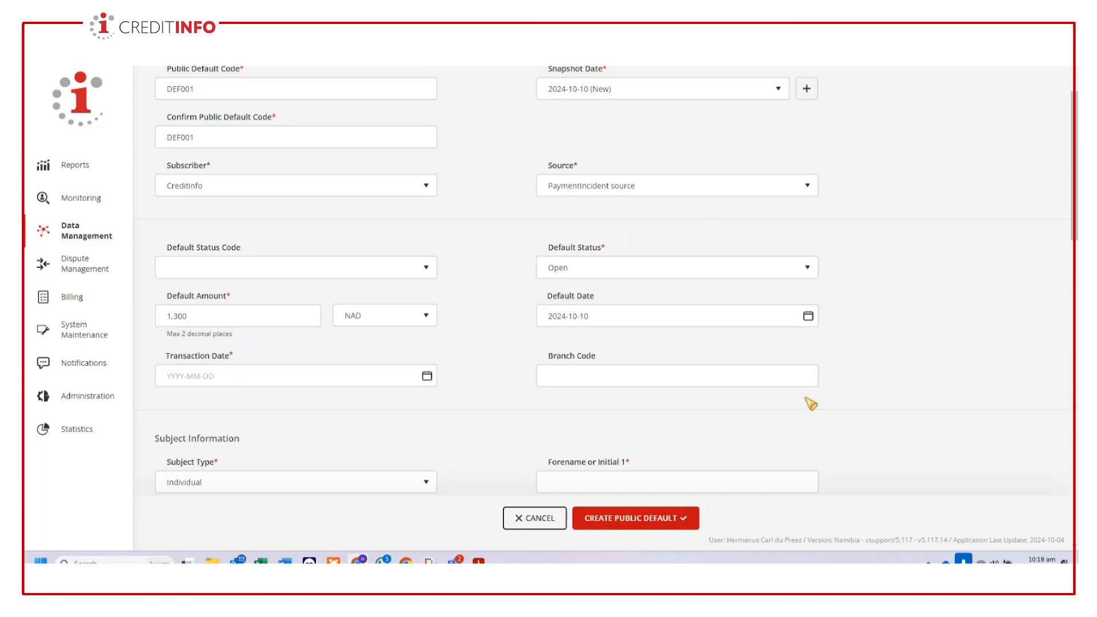
scroll(812, 402, "down", 2)
left_click(427, 266)
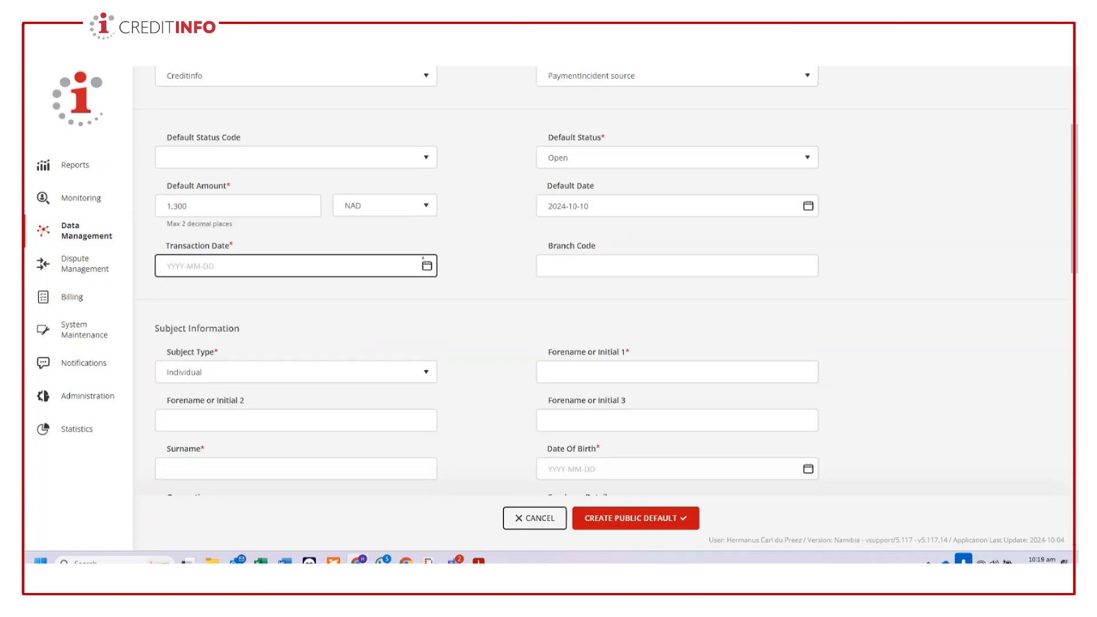
left_click(242, 364)
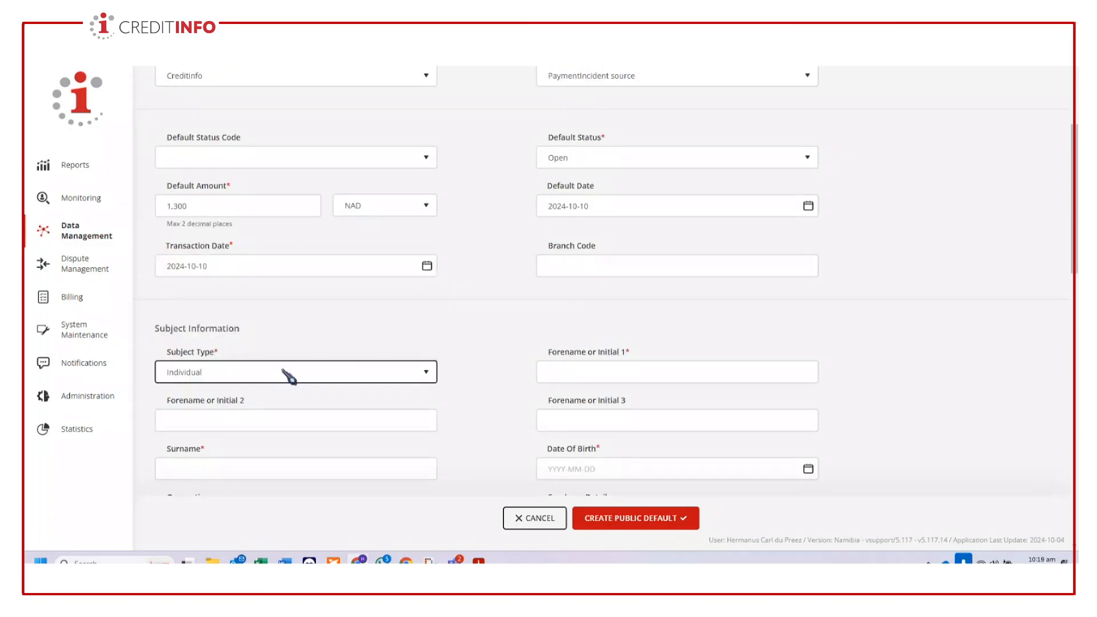
- Keep Individual as the subject type and fill in the subject's first forename initial and surname
left_click(375, 377)
left_click(375, 377)
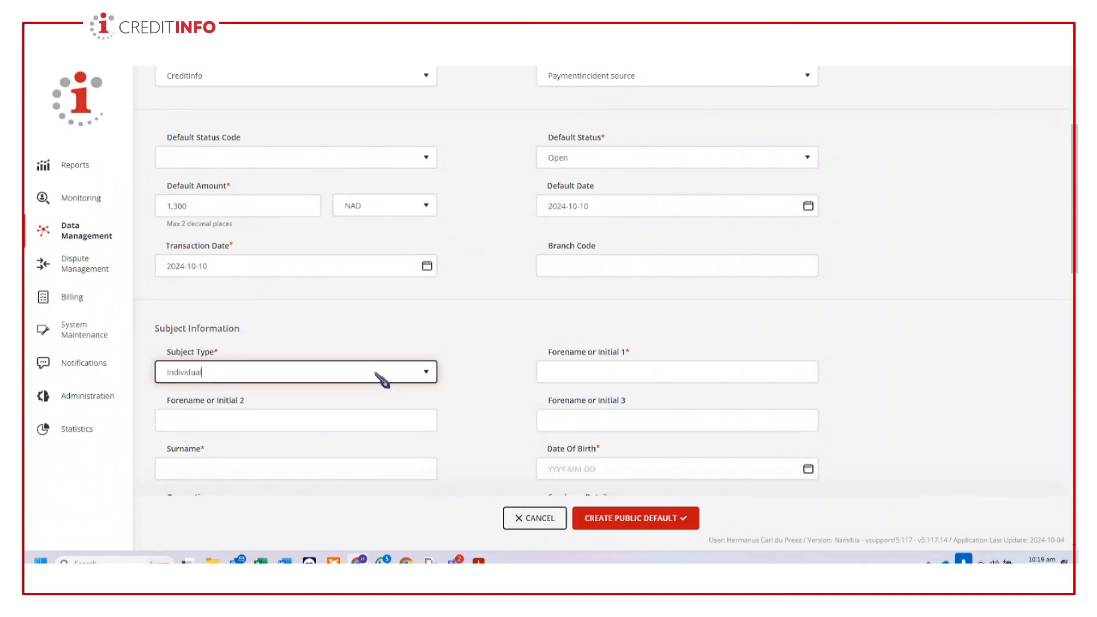
left_click(554, 371)
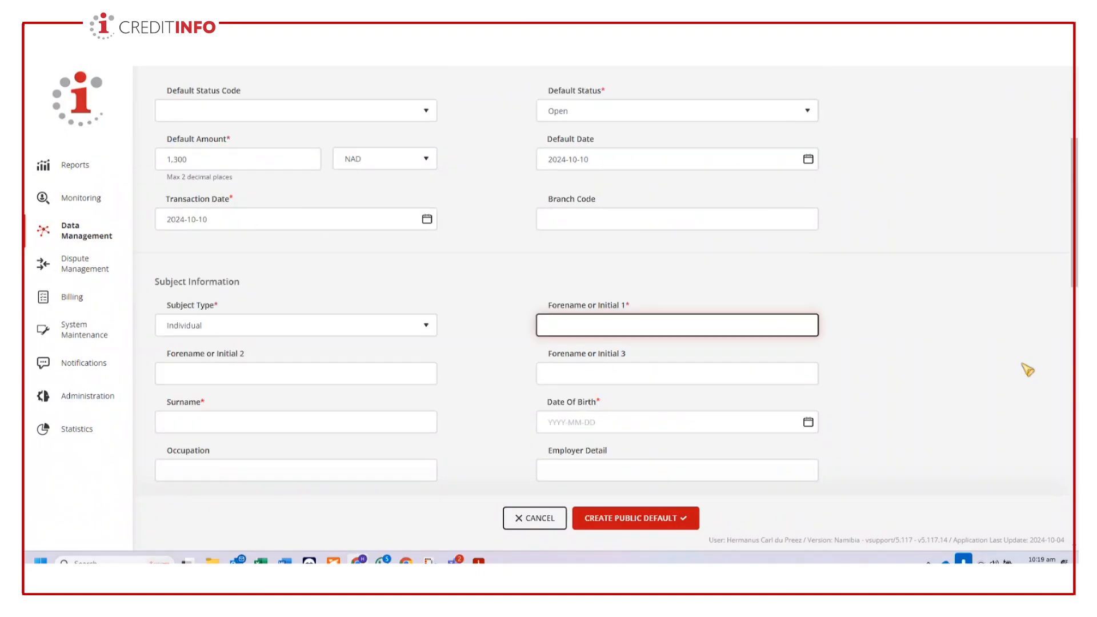
scroll(1027, 368, "down", 2)
type("J")
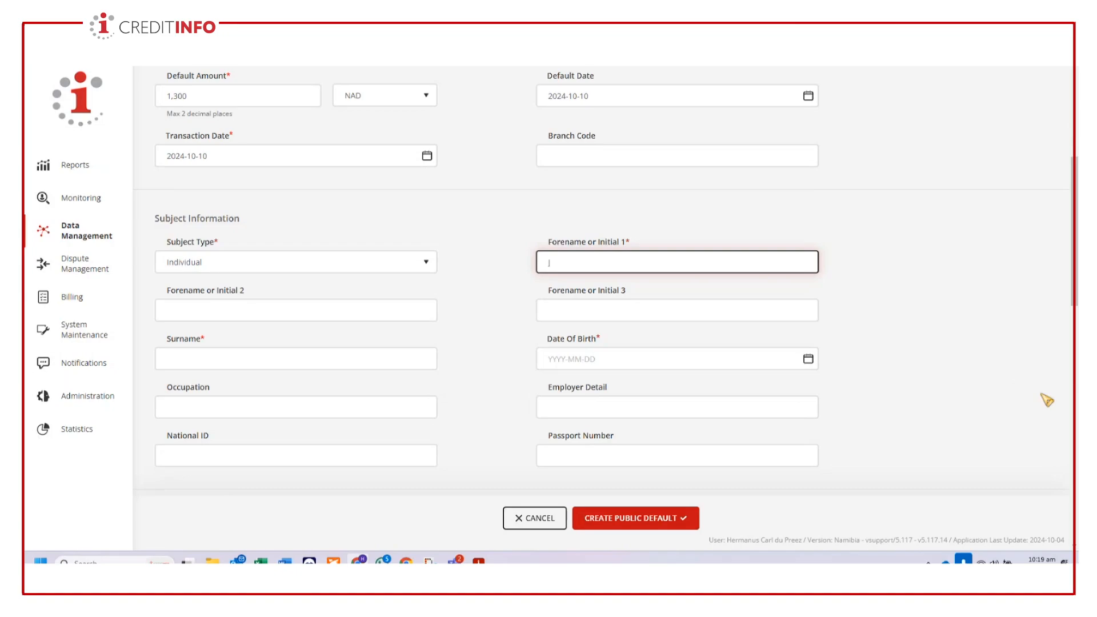
left_click(310, 358)
type("Goofy")
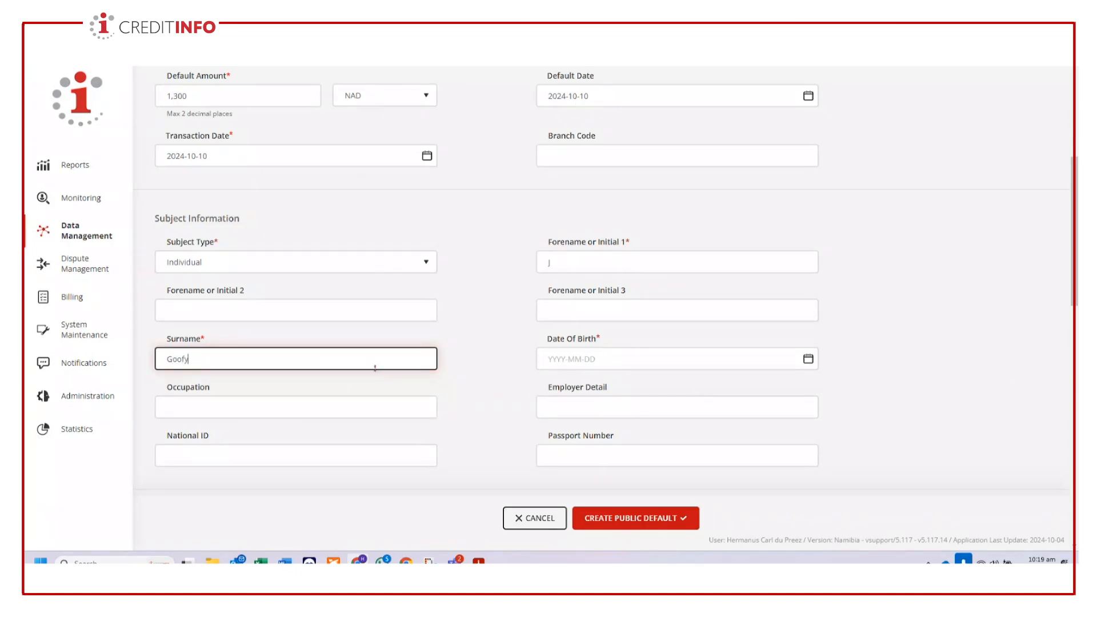
- Fill in the subject's date of birth using the calendar
left_click(708, 361)
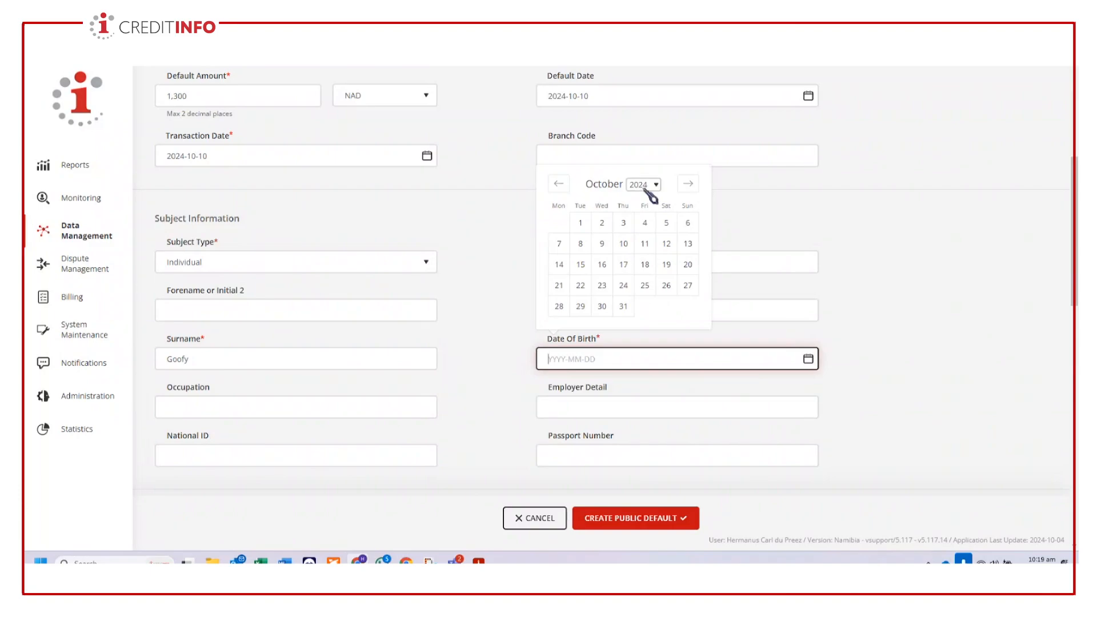
left_click(645, 186)
scroll(639, 263, "up", 15)
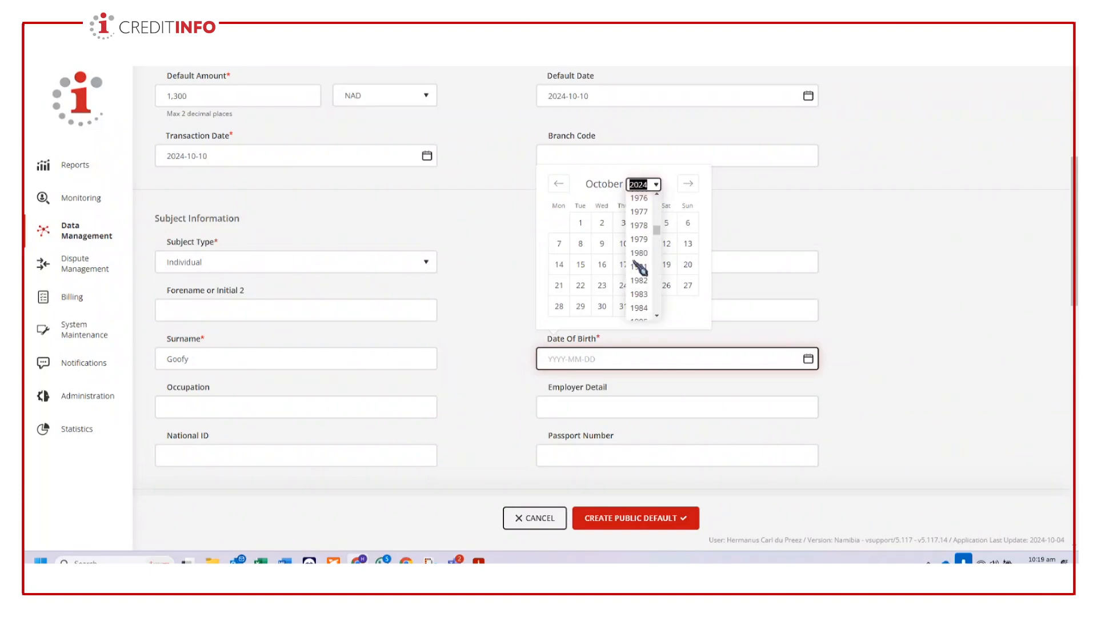
scroll(640, 268, "up", 2)
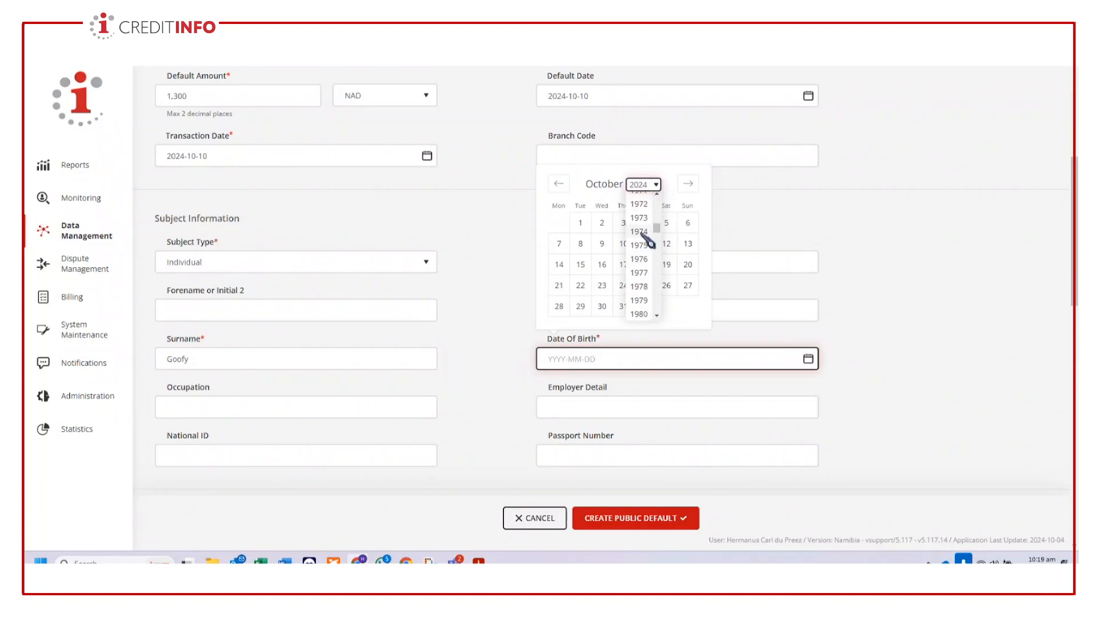
left_click(640, 232)
left_click(559, 182)
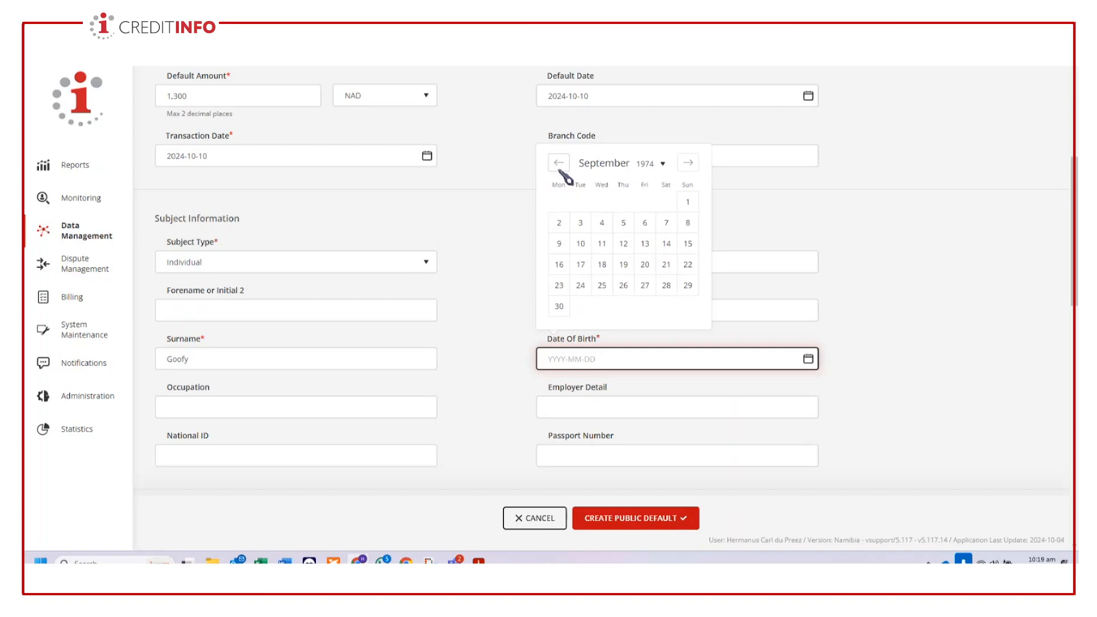
left_click(560, 166)
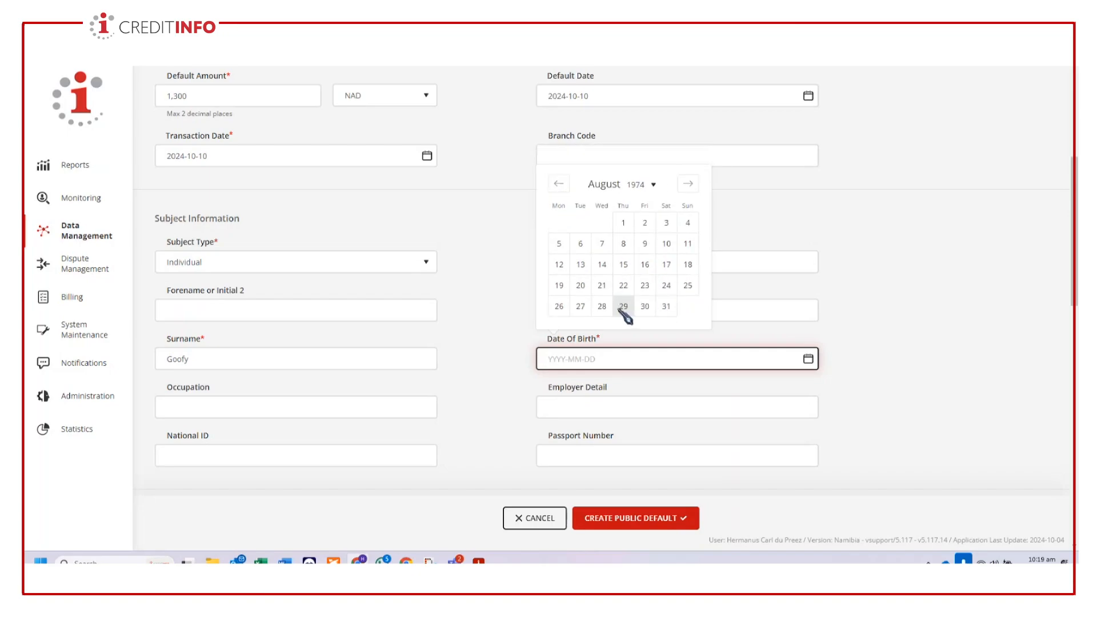
left_click(622, 306)
scroll(300, 385, "down", 1)
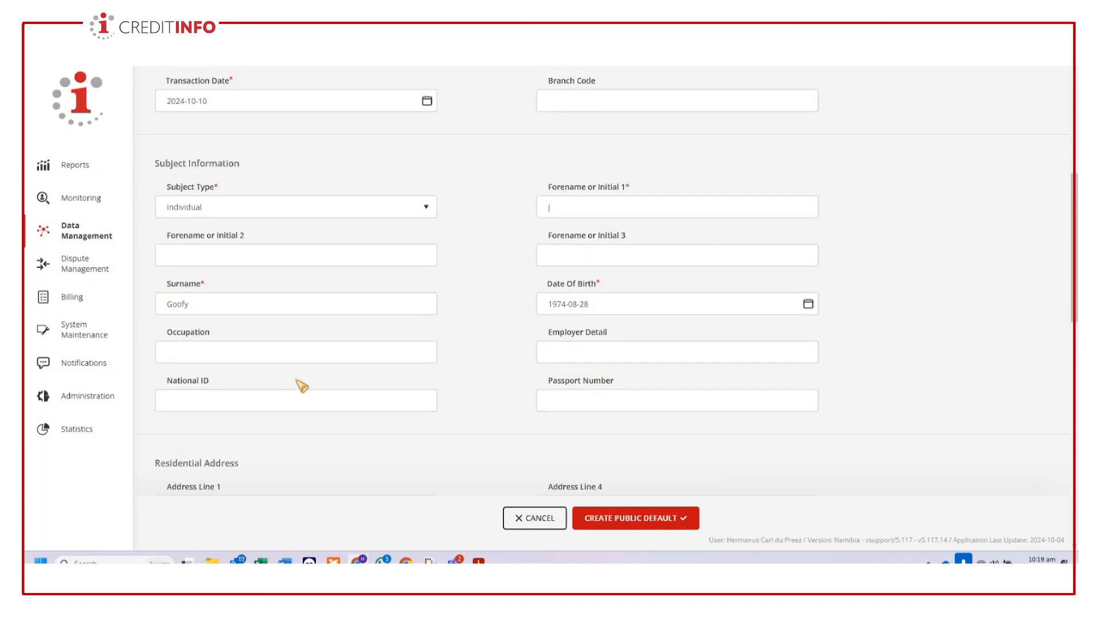
scroll(301, 386, "down", 1)
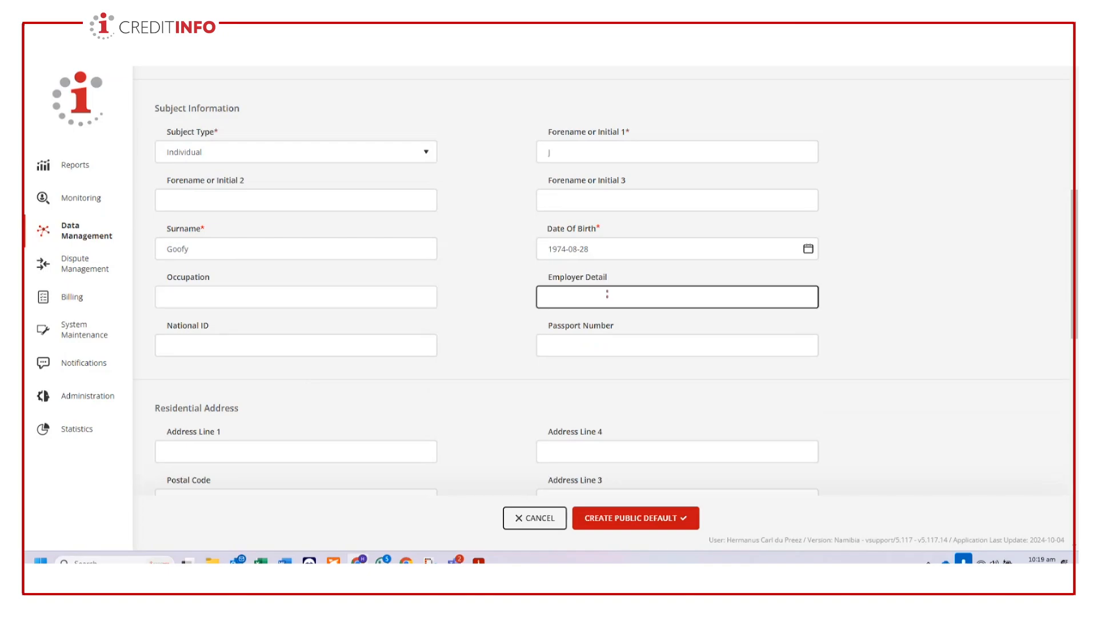
- Fill in the subject's national ID number in the subject information
left_click(269, 344)
type("740828")
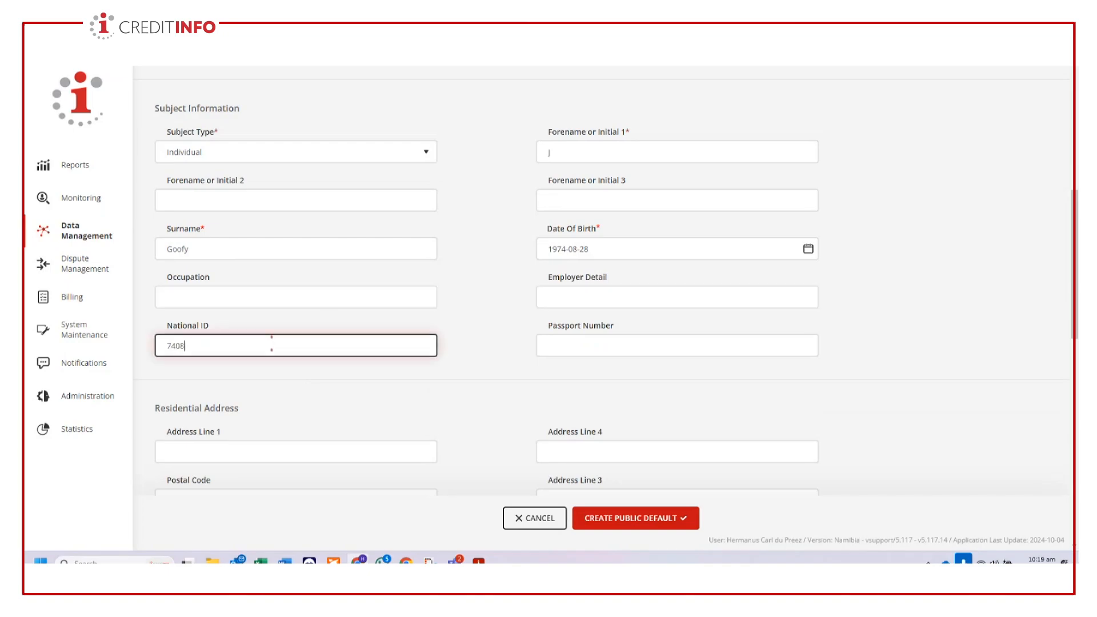
key("BackSpace")
key("BackSpace")
key("BackSpace")
key("BackSpace")
key("BackSpace")
key("BackSpace")
- Enter the subject's street address in residential Address Line 1, correcting the misspelled word
scroll(448, 416, "down", 3)
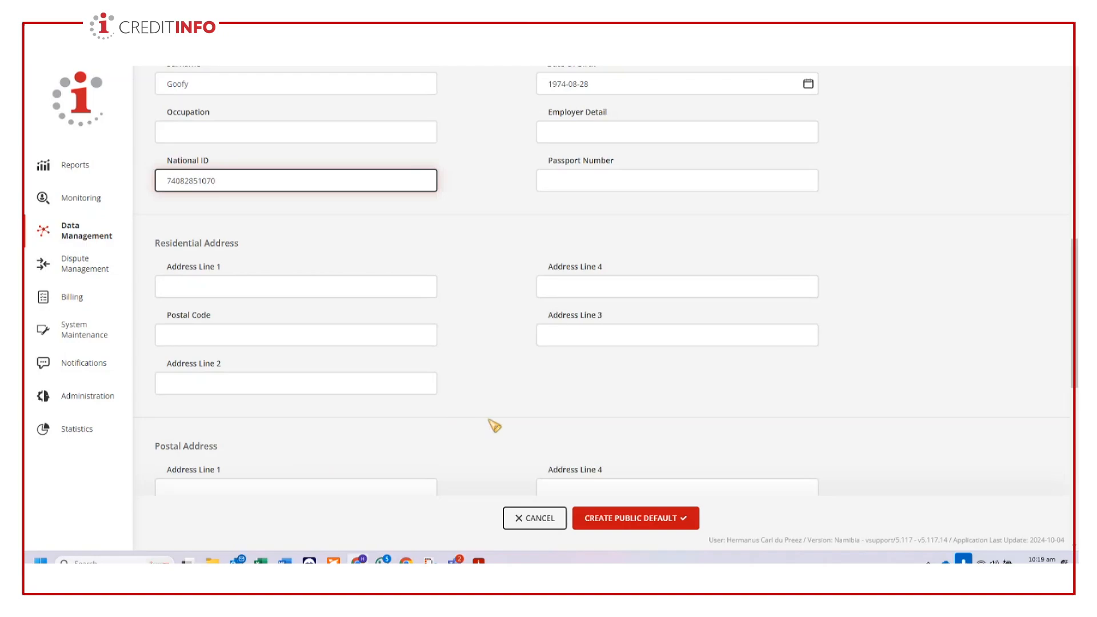
left_click(238, 286)
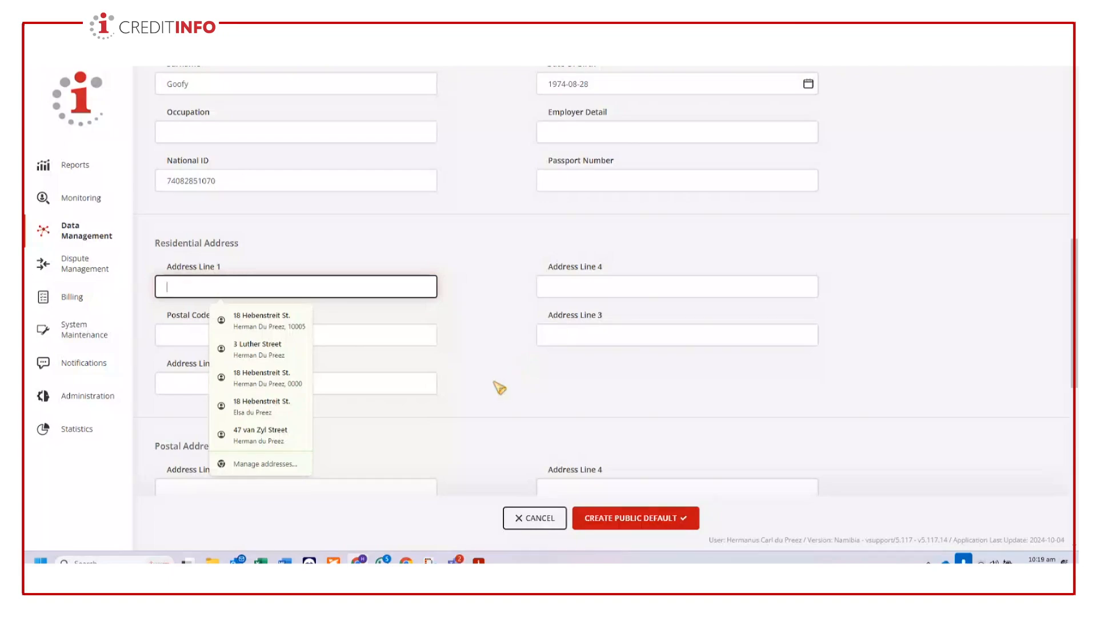
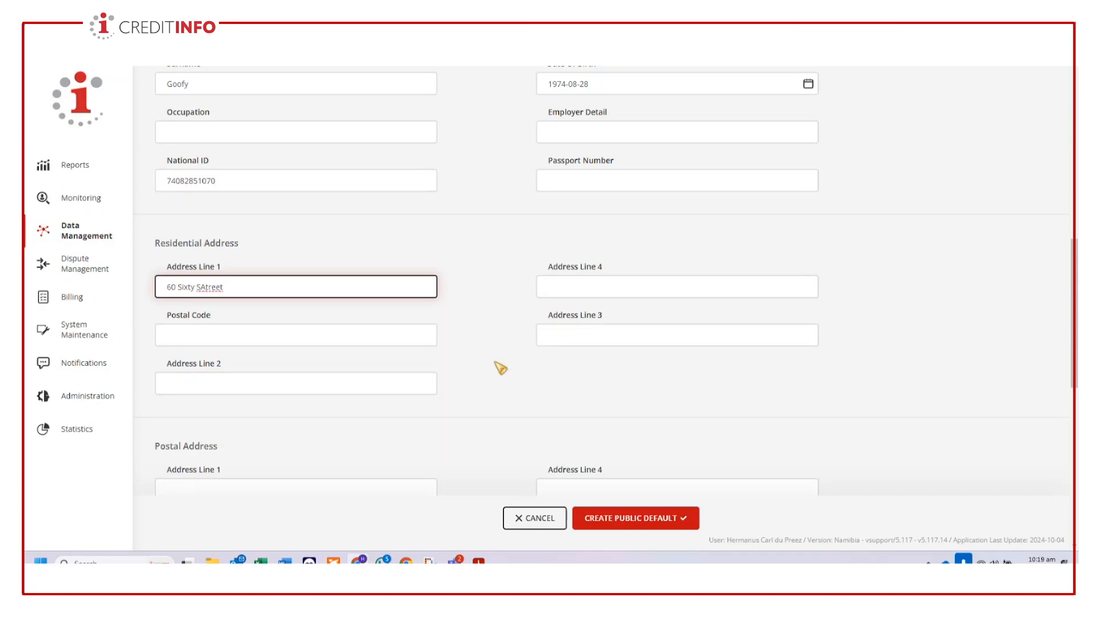
key("Left")
key("Left")
key("Left")
key("BackSpace")
key("Right")
- Enter the subject's city in residential Address Line 2
scroll(338, 383, "down", 1)
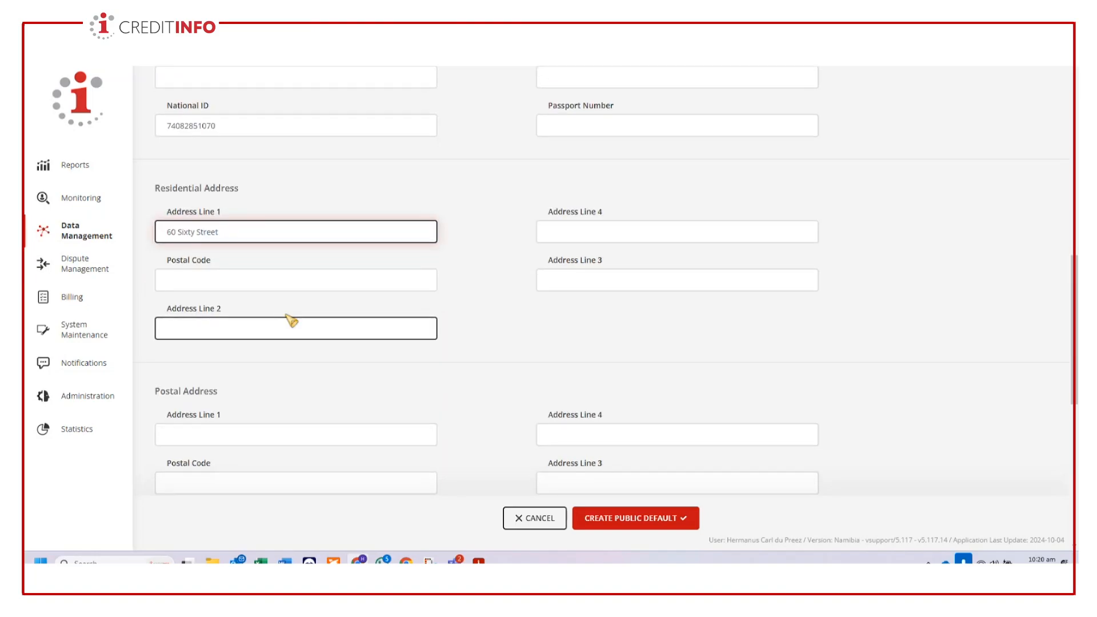
left_click(248, 327)
type("W")
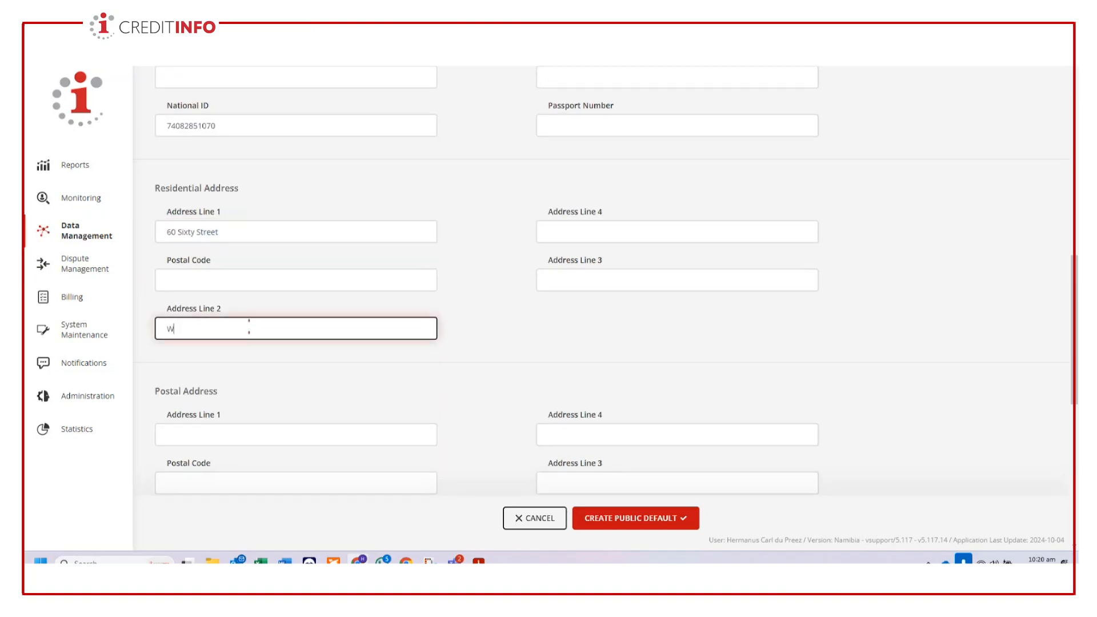
type("indhoek")
- Fill in the subject's cellular telephone number in the contact info
scroll(417, 372, "down", 5)
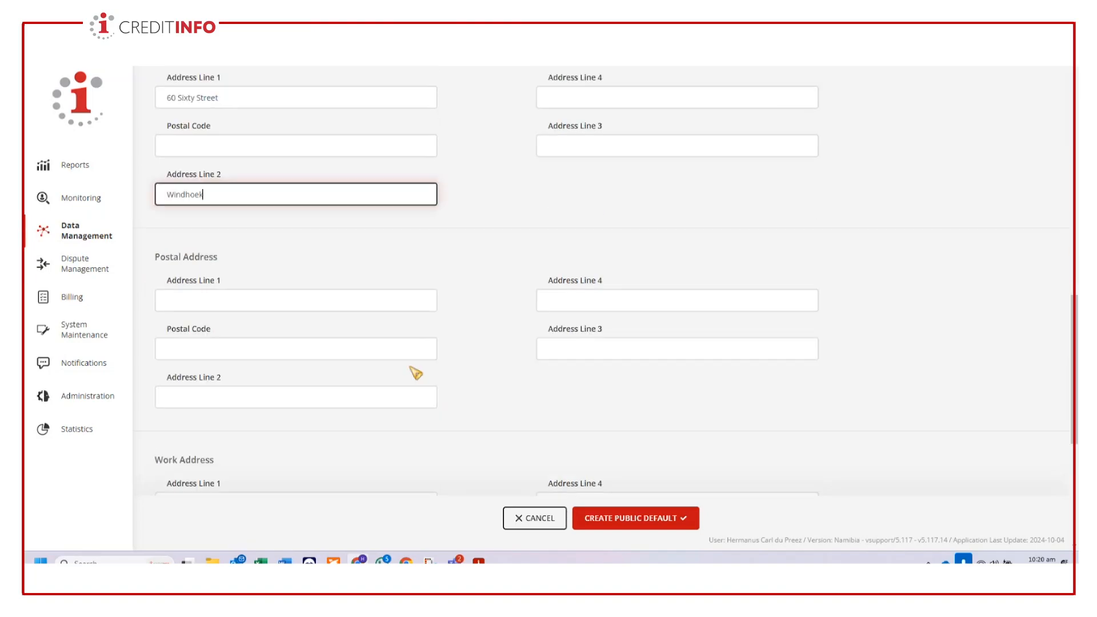
scroll(451, 376, "down", 3)
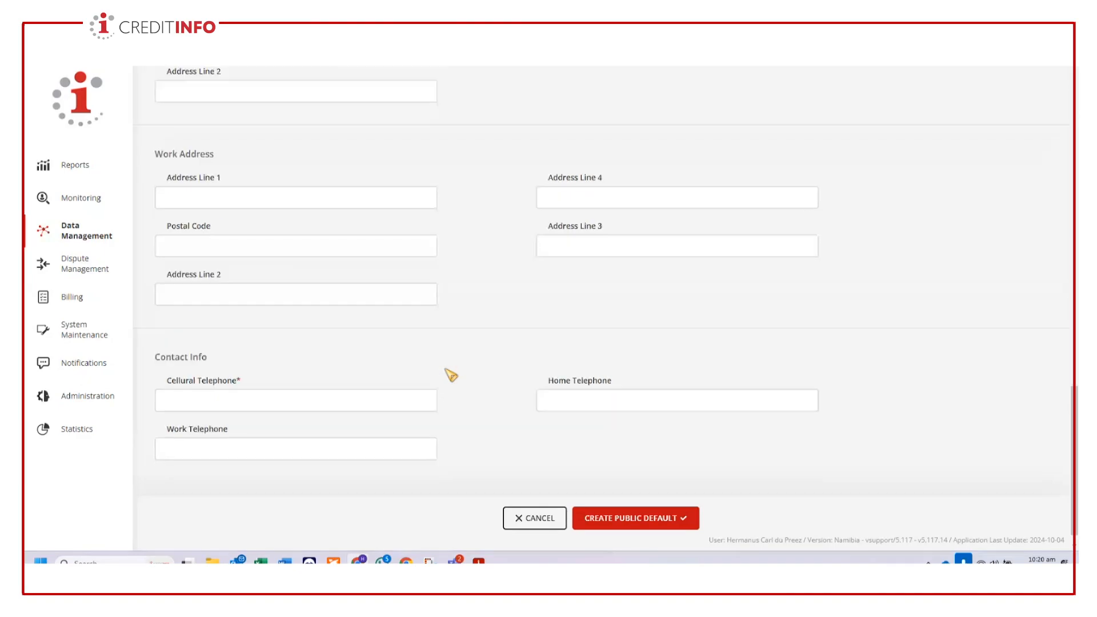
left_click(264, 381)
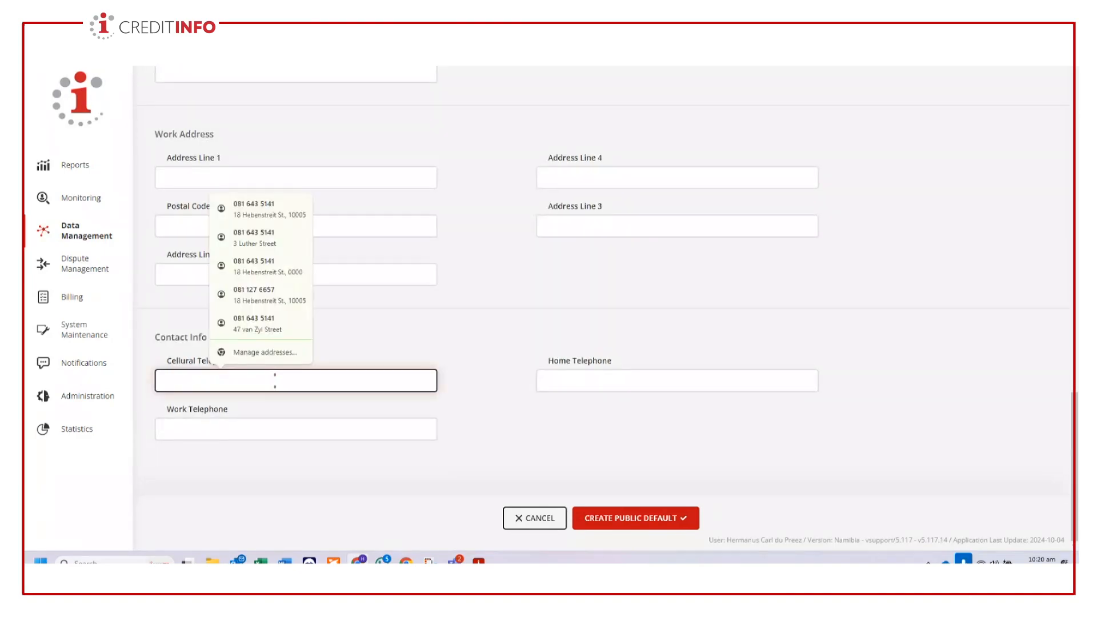
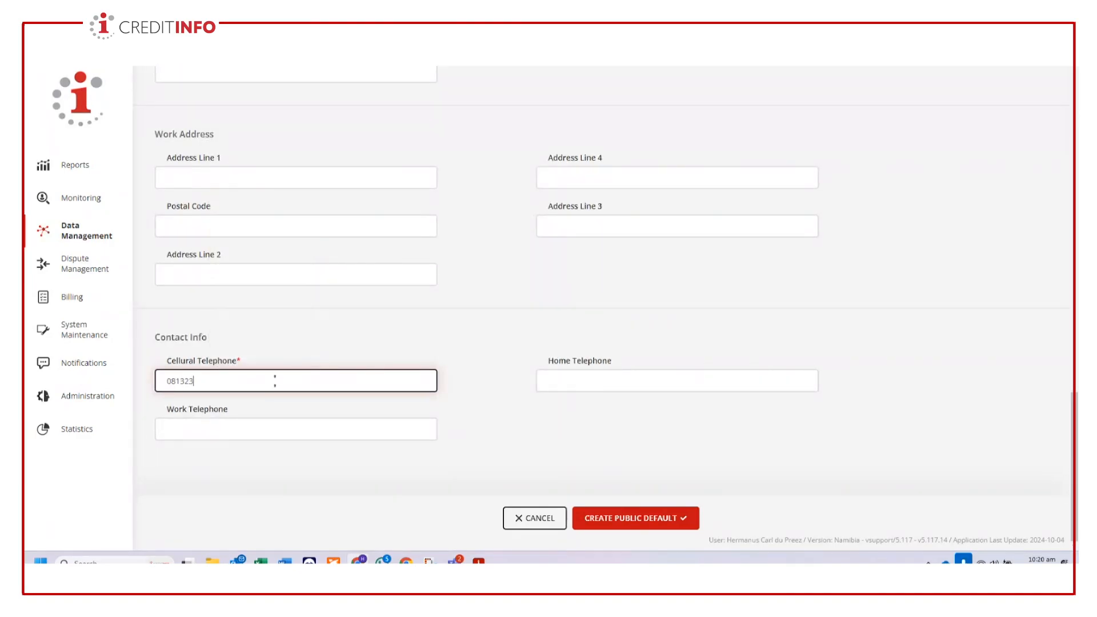
- Try to create the public default as a new snapshot of the existing DEF001 entity, and dismiss the validation results
scroll(722, 476, "up", 15)
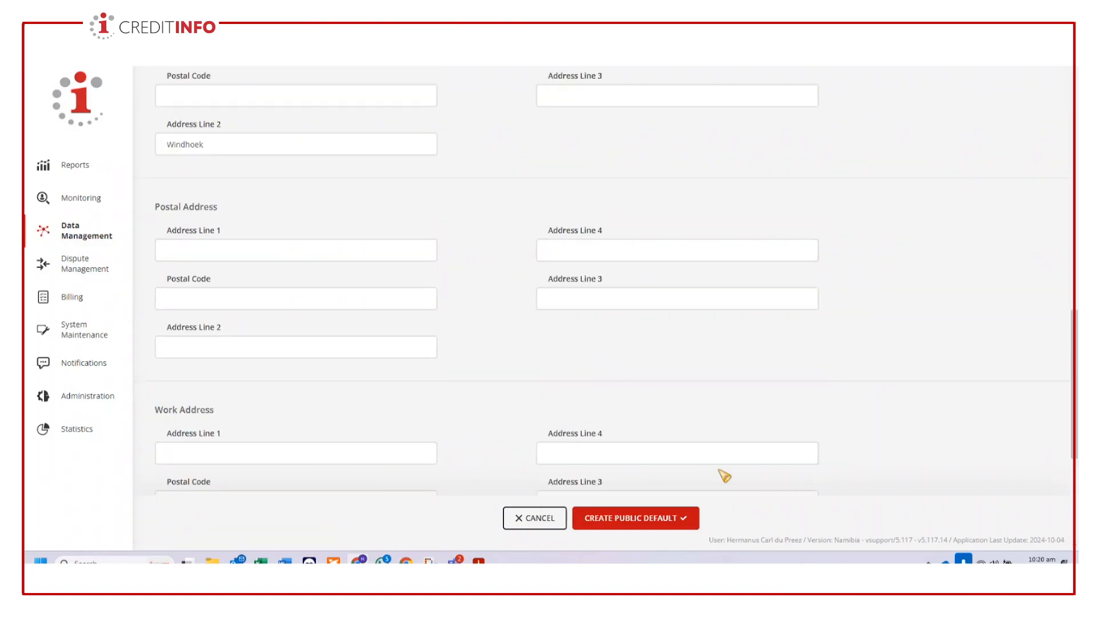
scroll(722, 479, "down", 5)
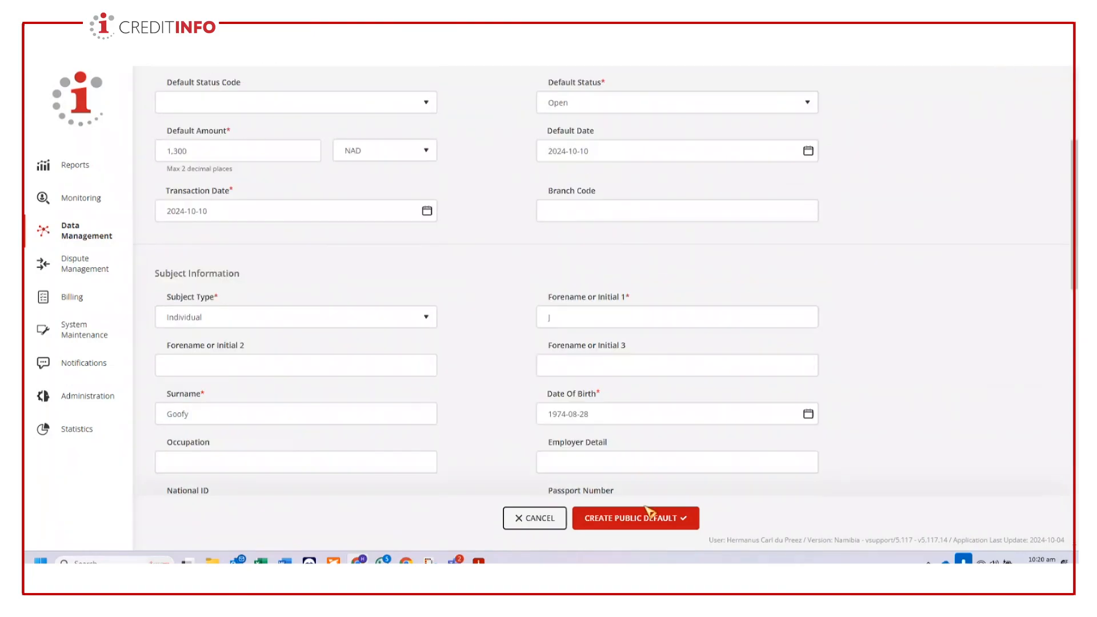
left_click(650, 521)
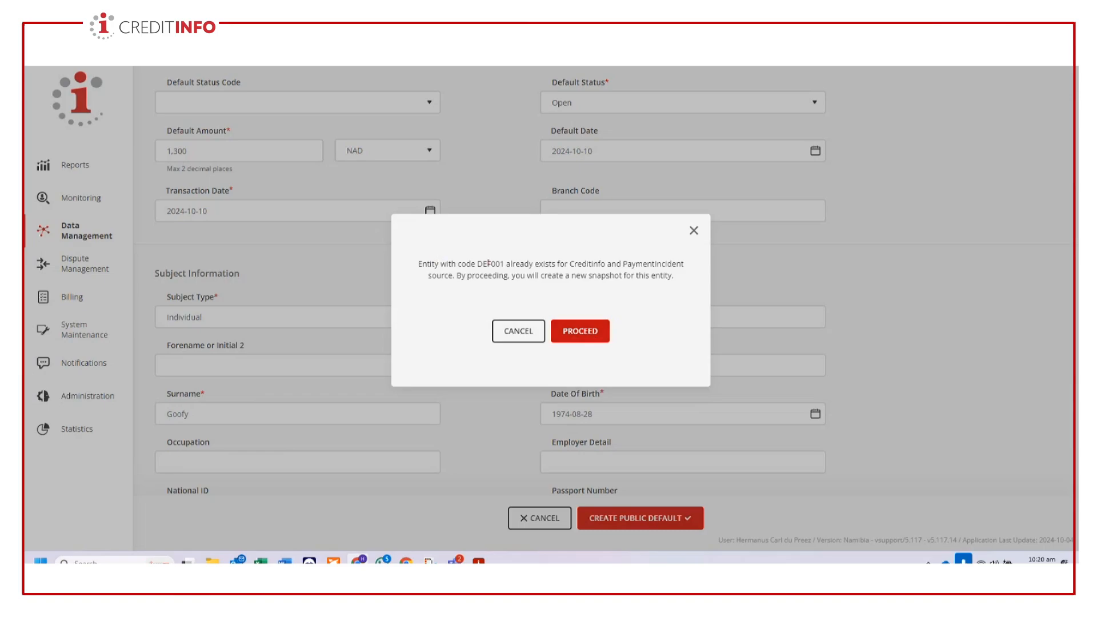
left_click(588, 344)
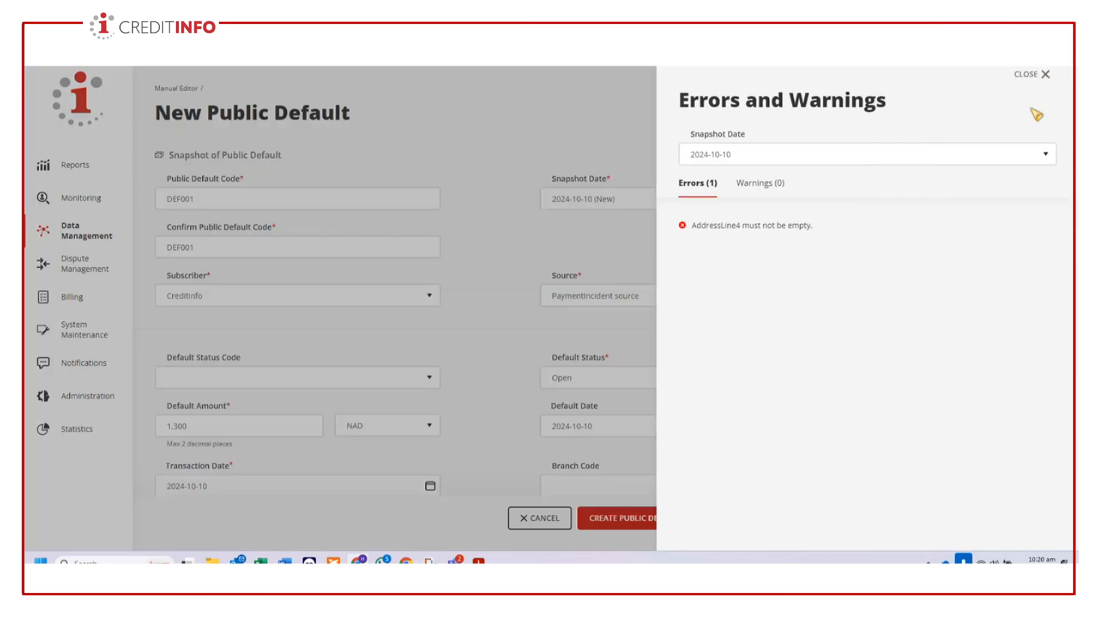
left_click(1046, 75)
- Change the public default code and its confirmation to DEF002, and try to create the default again
left_click(215, 199)
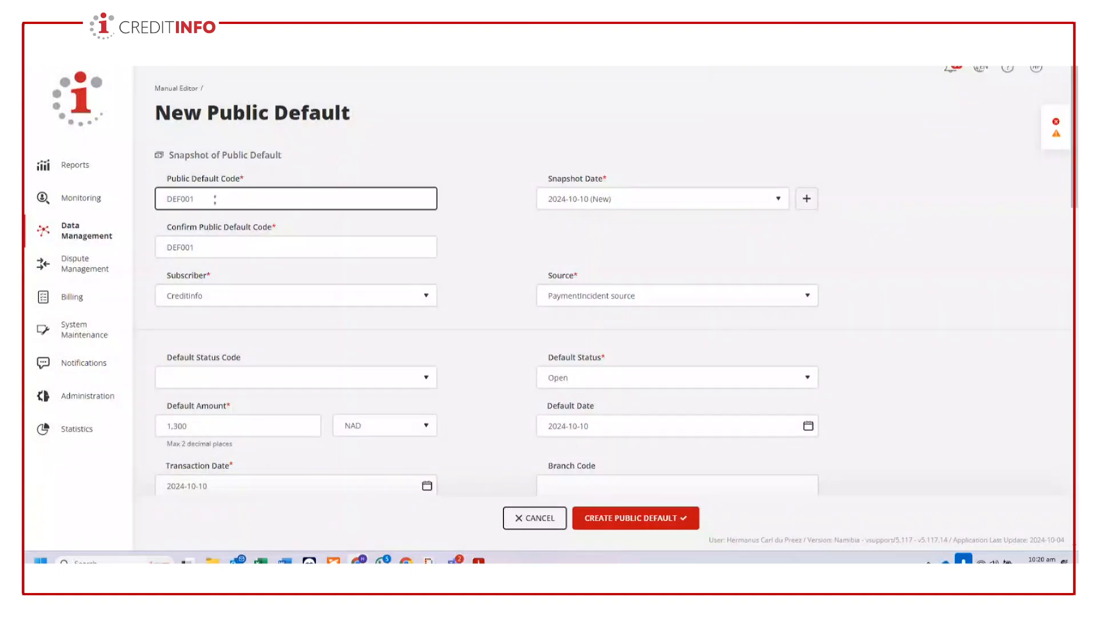
key("BackSpace")
type("2")
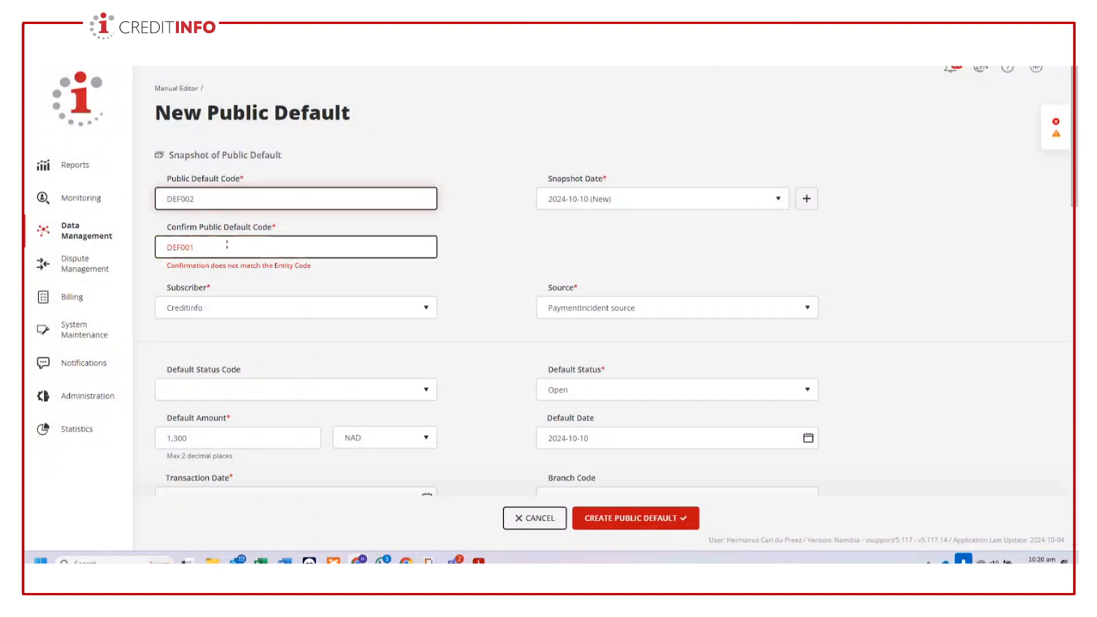
left_click(252, 247)
key("BackSpace")
type("2")
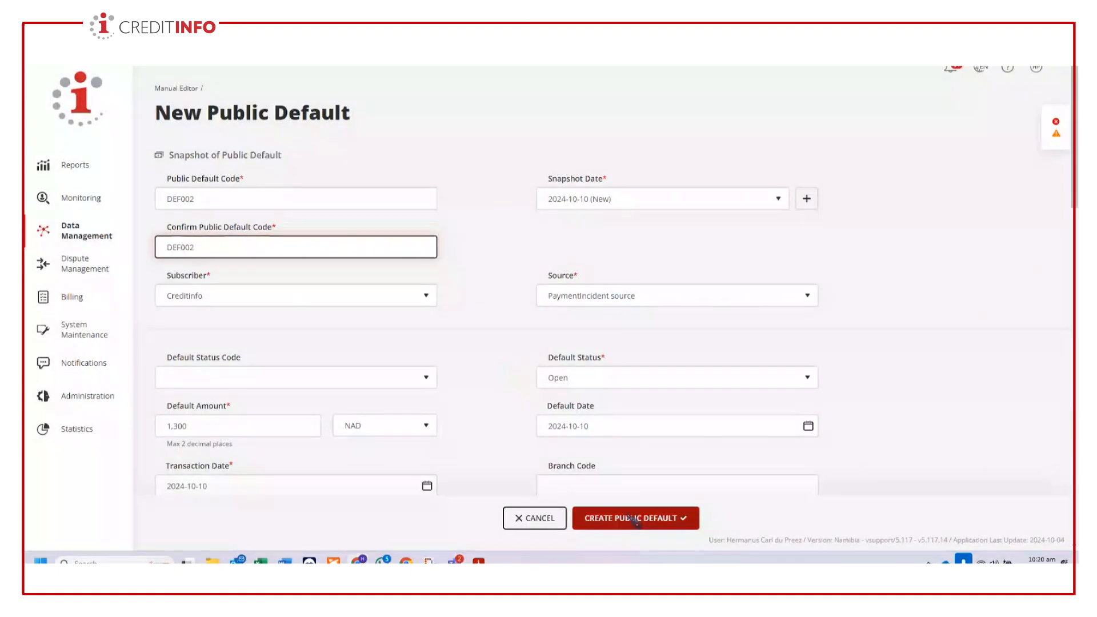
left_click(632, 518)
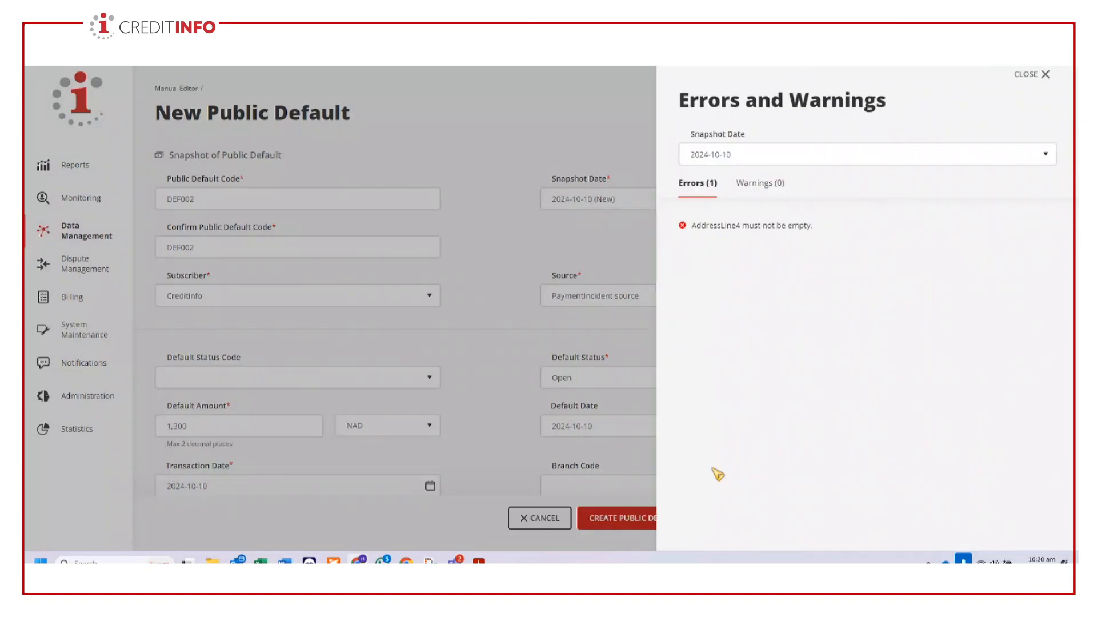
left_click(1045, 75)
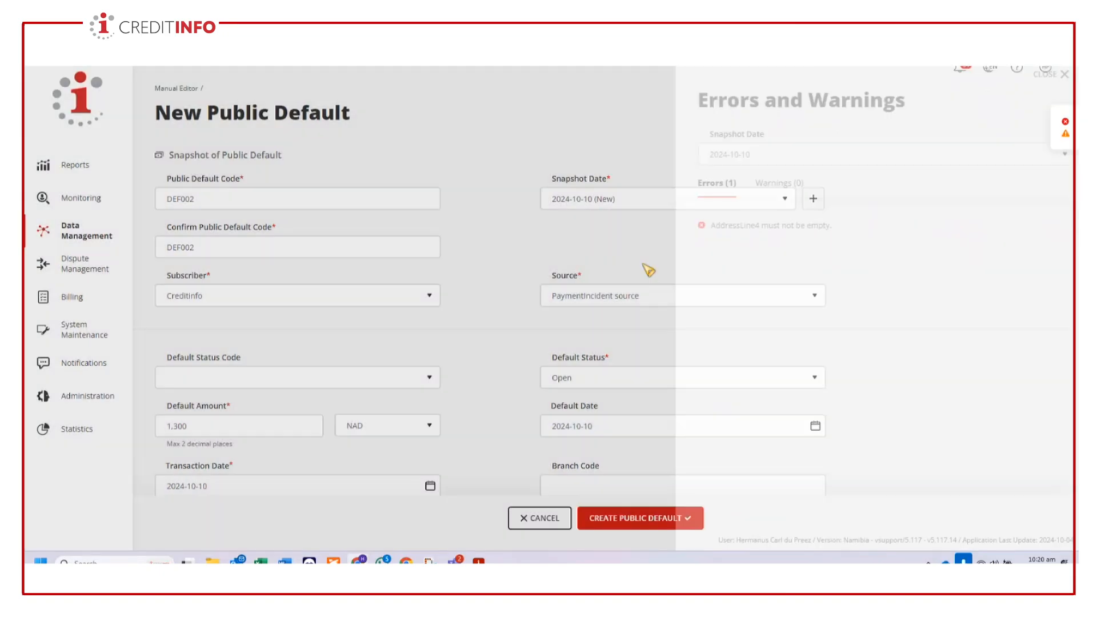
- Fill in the missing residential Address Line 4 with the subject's suburb
scroll(947, 426, "down", 5)
scroll(946, 426, "down", 5)
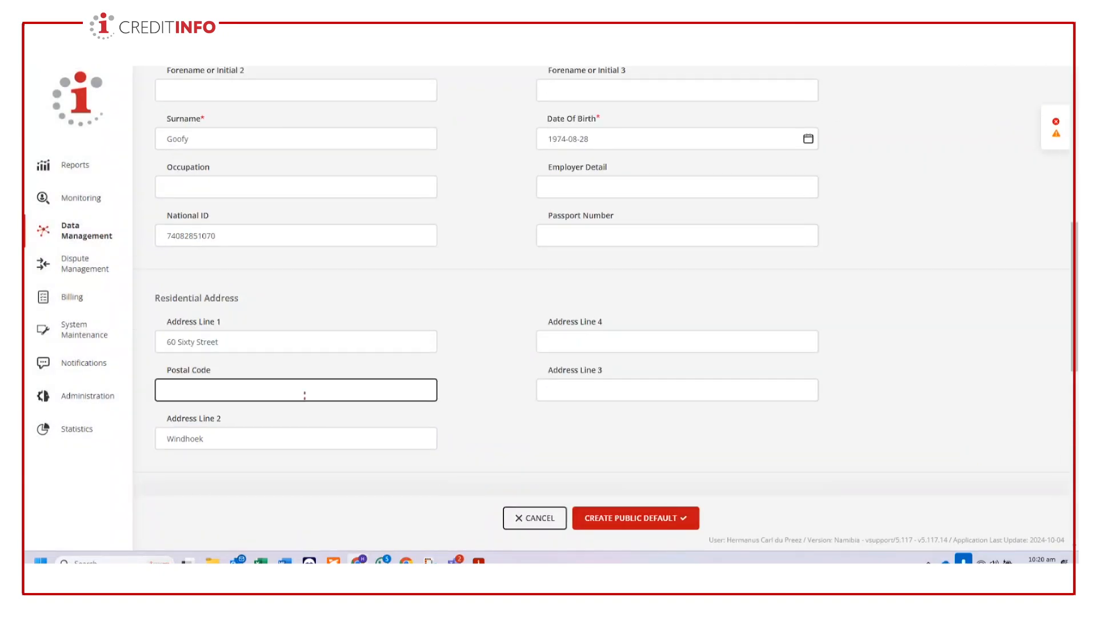
scroll(541, 385, "up", 3)
left_click(543, 397)
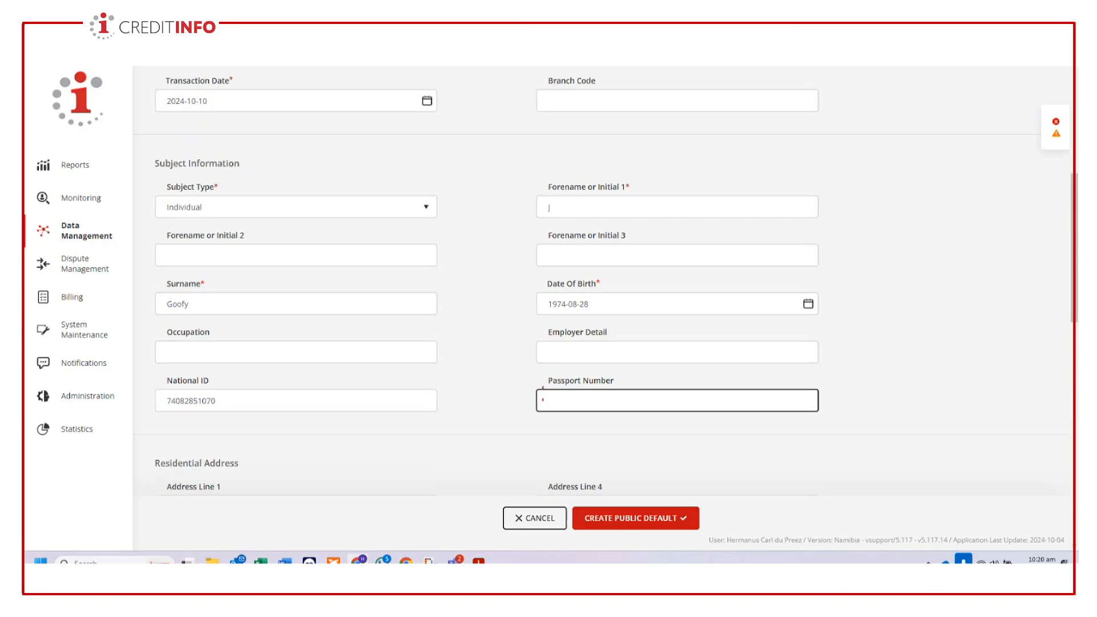
scroll(547, 400, "up", 6)
scroll(547, 400, "down", 4)
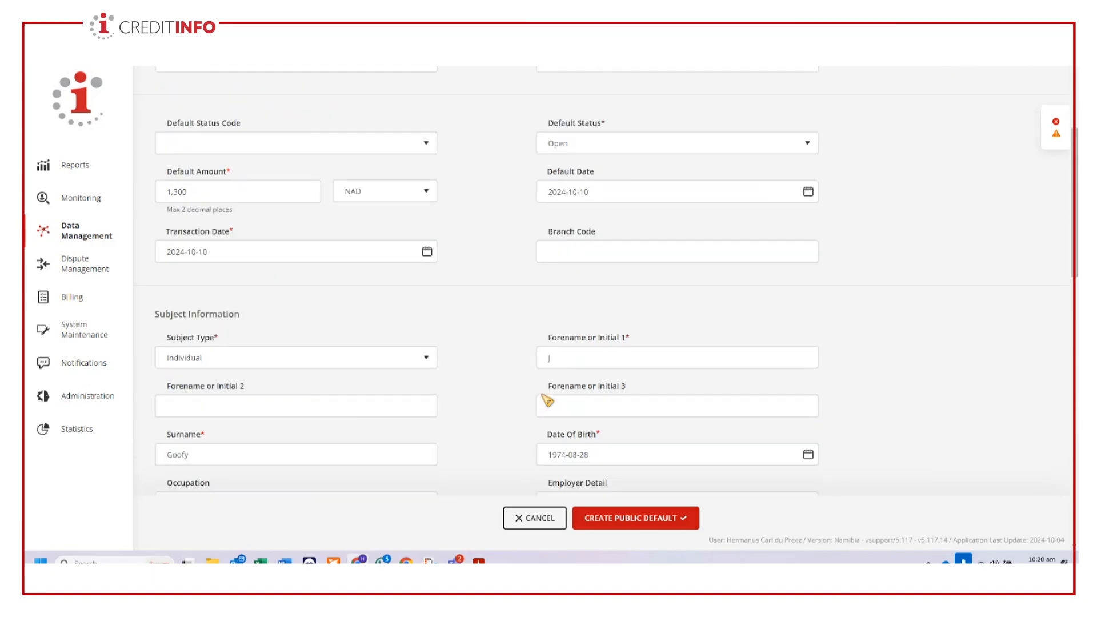
scroll(546, 400, "down", 6)
left_click(591, 288)
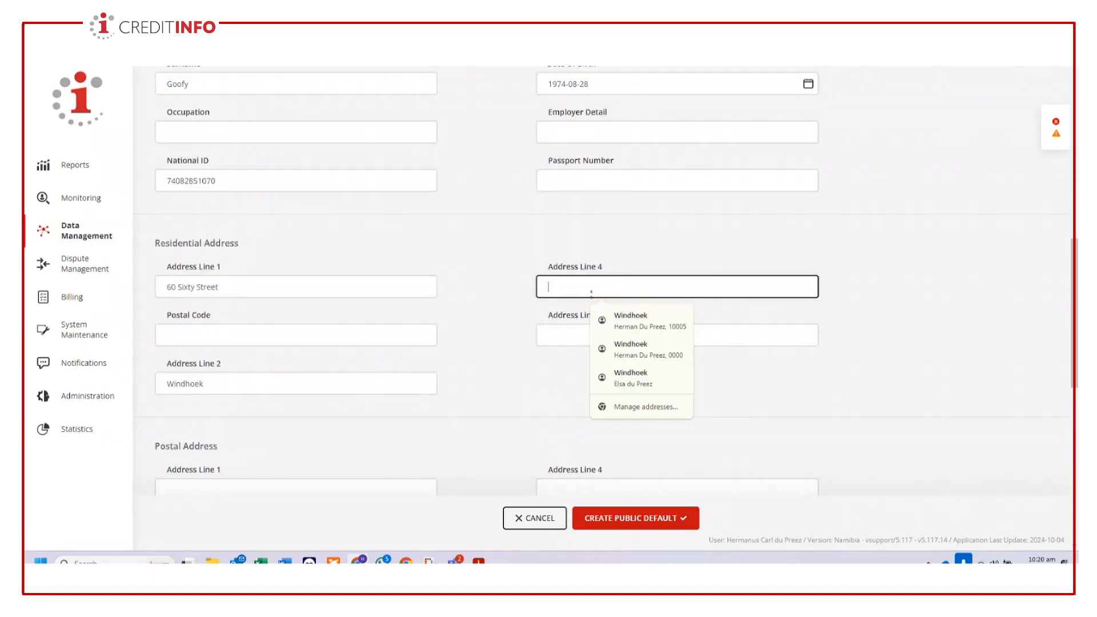
type("JKlei")
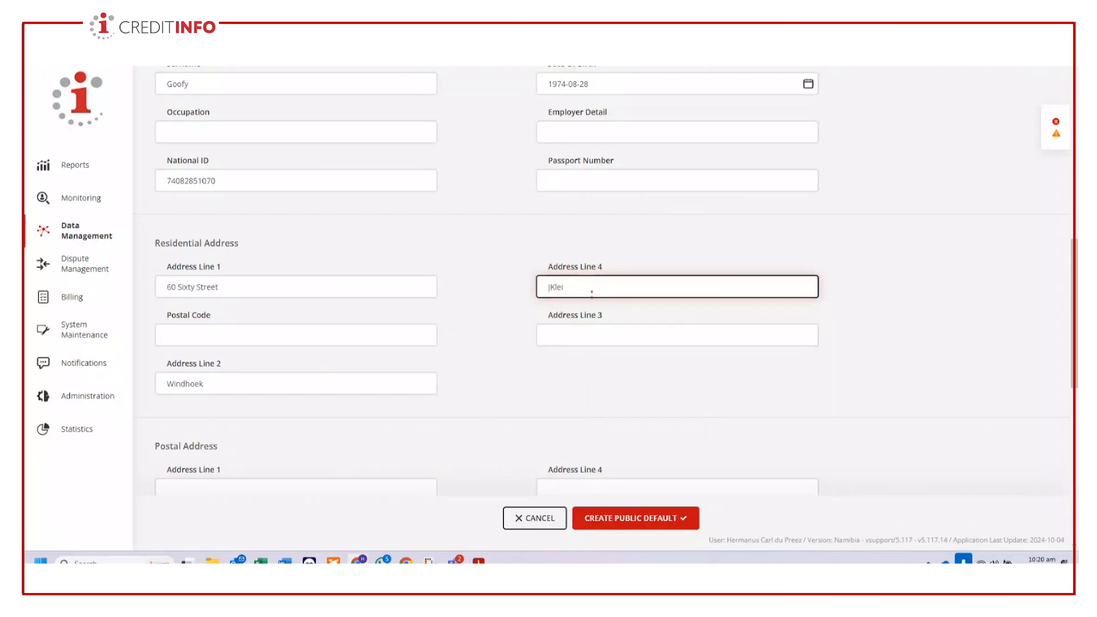
key("BackSpace")
key("BackSpace")
key("BackSpace")
key("BackSpace")
key("BackSpace")
type("Klein windhoek")
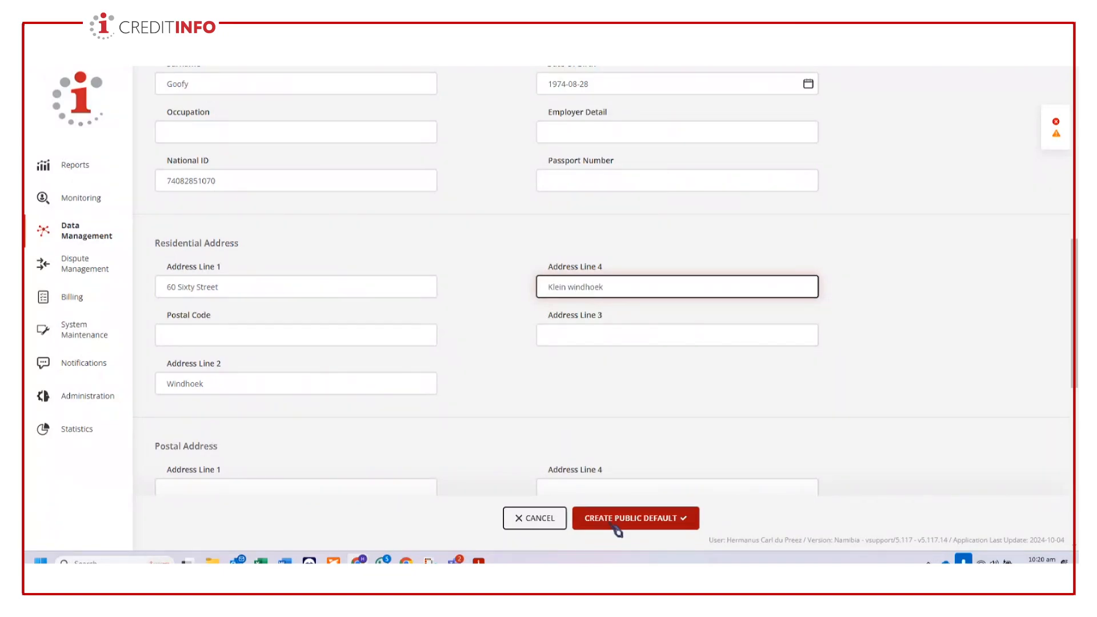
- Create the public default DEF002 and return to the Manual Editor dashboard
left_click(623, 520)
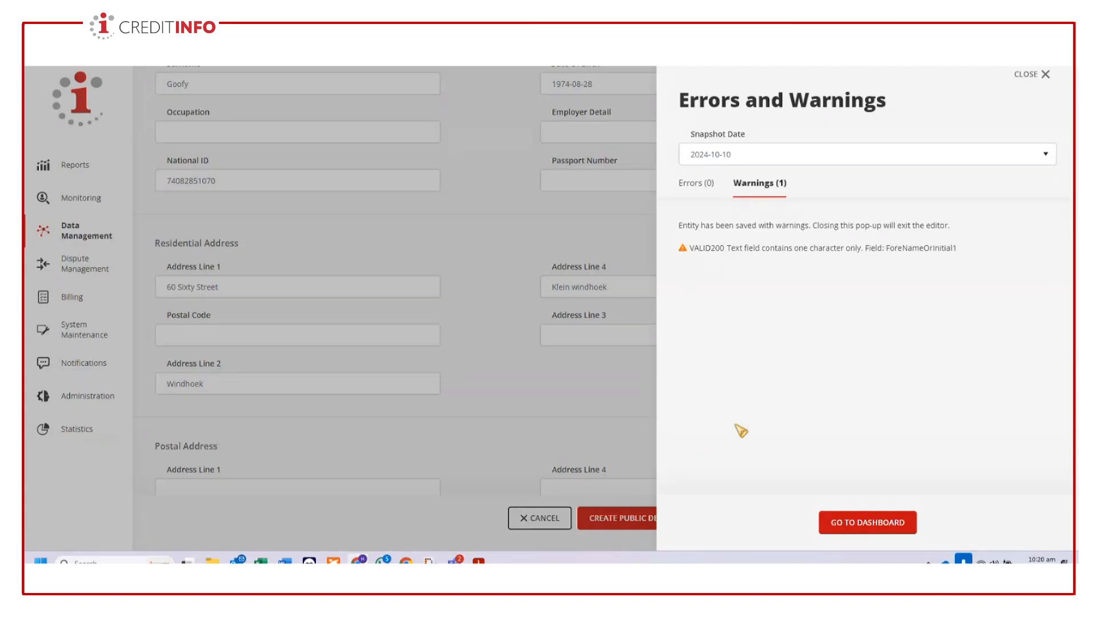
left_click(868, 531)
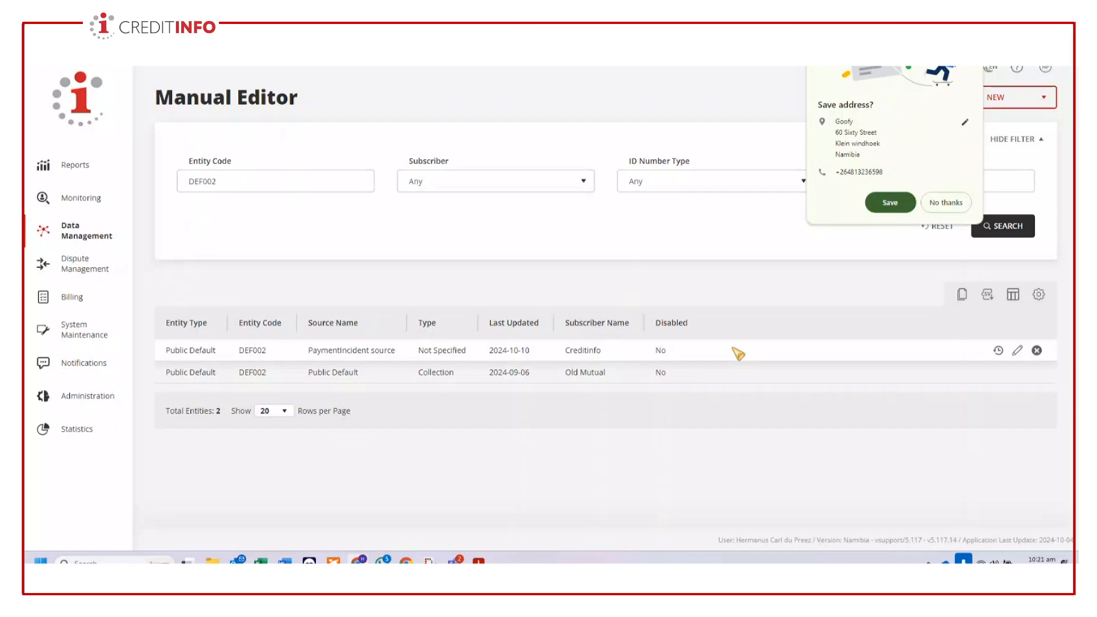
- Check the history of the DEF002 entries, and open the Creditinfo public default DEF002 for editing
left_click(999, 350)
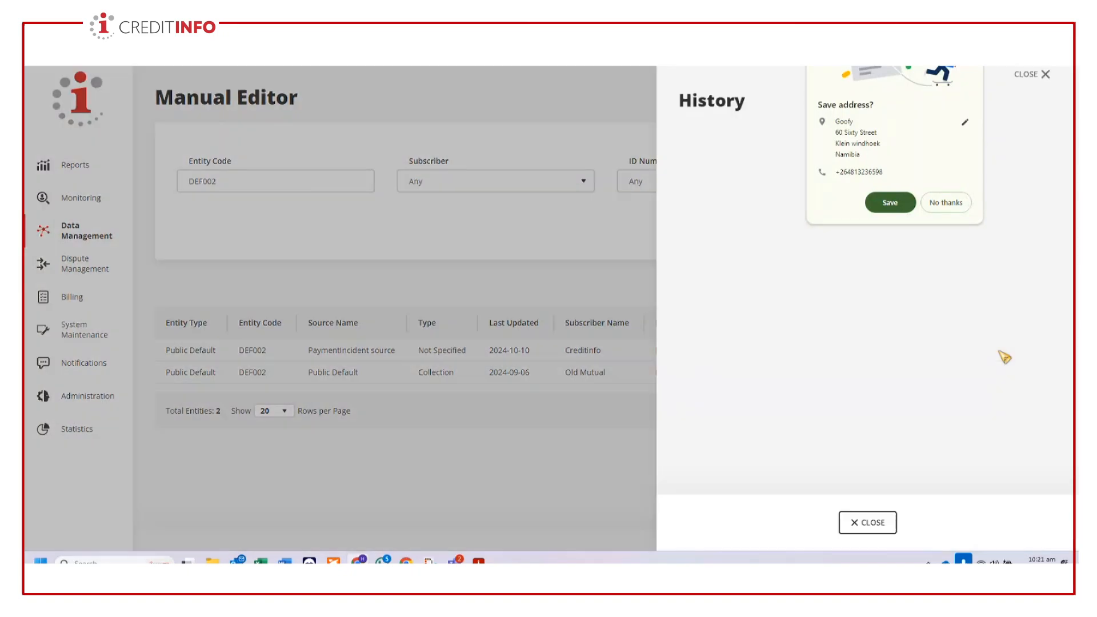
left_click(871, 524)
left_click(998, 371)
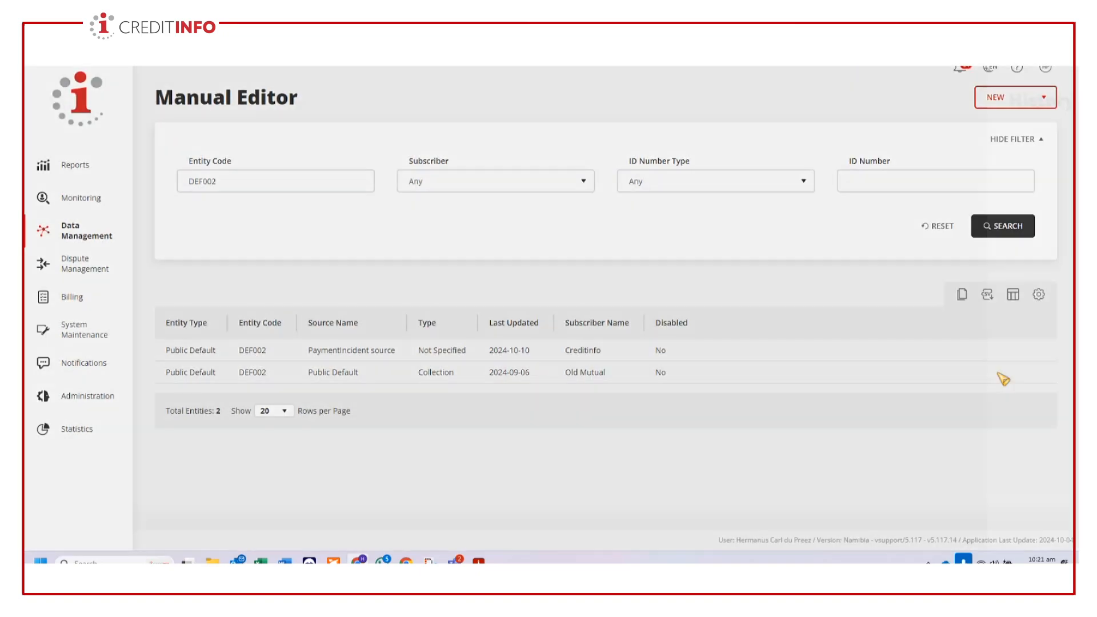
left_click(873, 520)
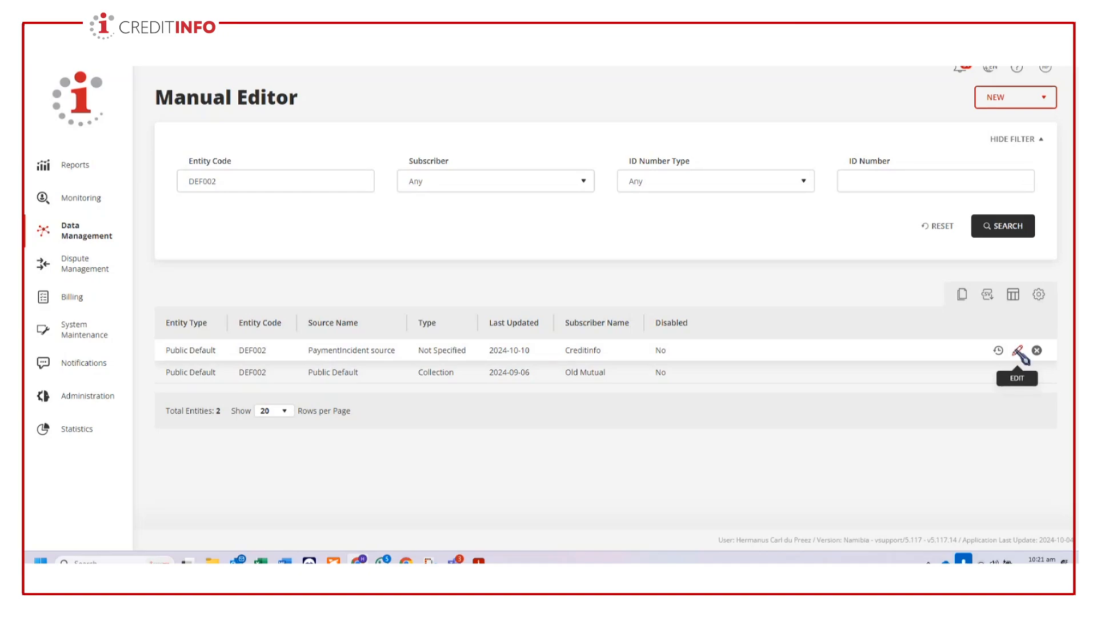
left_click(1019, 353)
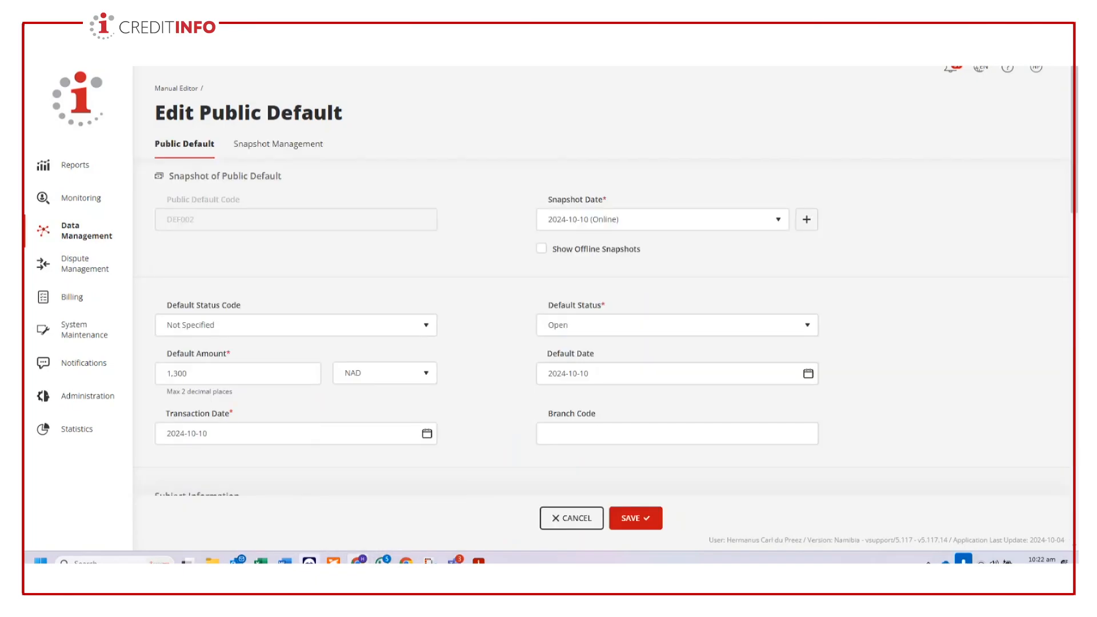
- Switch to the CBS Online Training meeting window in Microsoft Teams to check the meeting chat
mouse_move(431, 560)
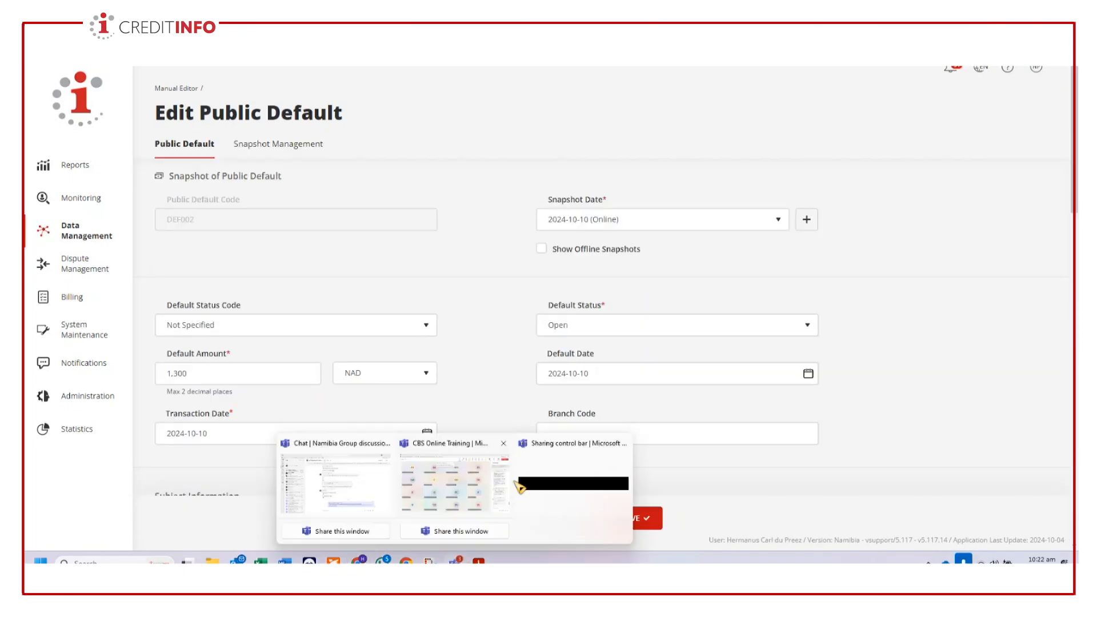
left_click(465, 489)
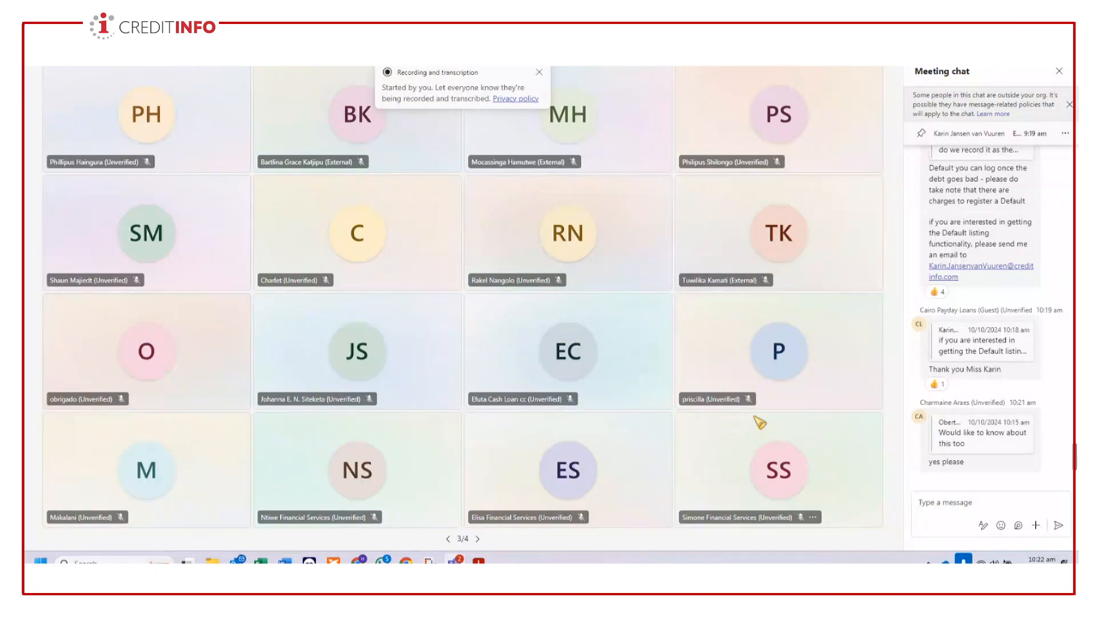
mouse_move(452, 554)
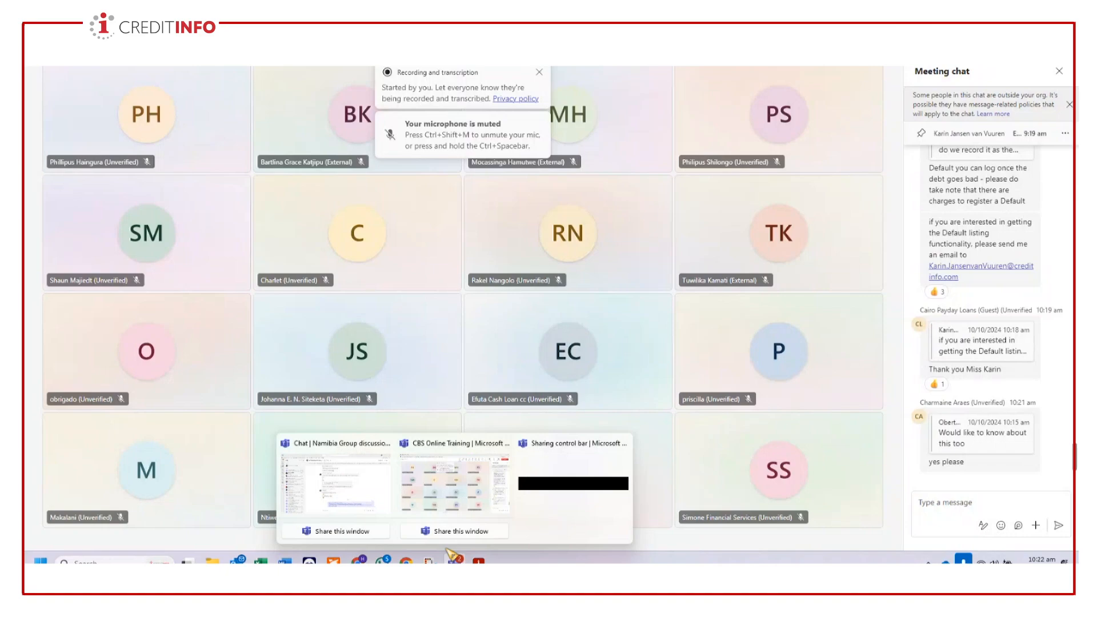
- Open the colleague's Teams chat containing the shared training manual, then open and download Training simplified_reviewed2 (1).pdf
left_click(363, 500)
left_click(143, 168)
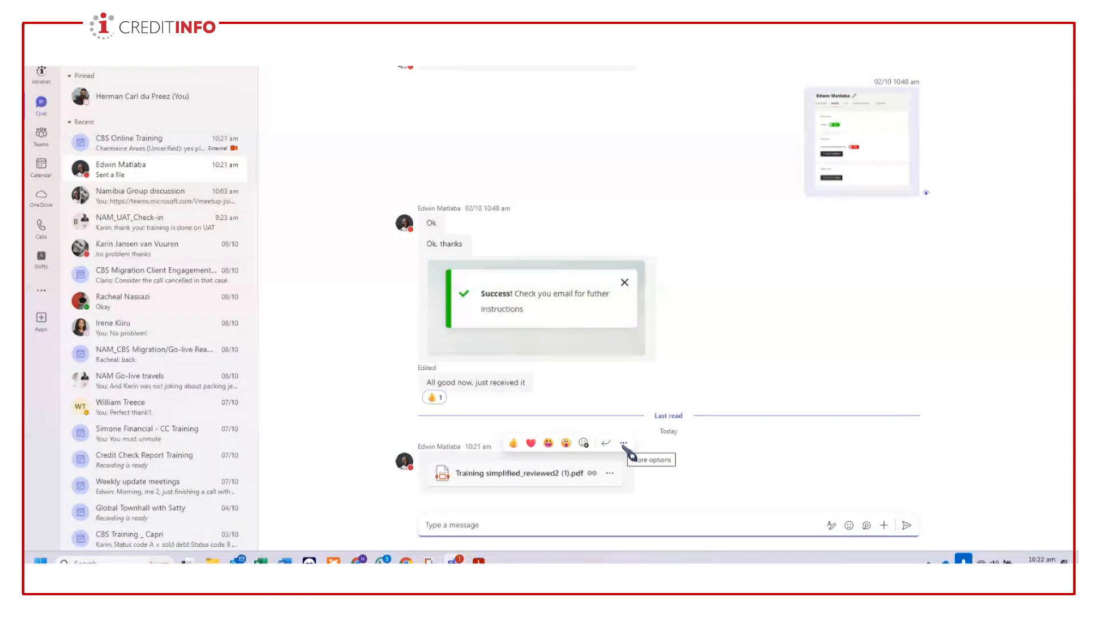
left_click(624, 444)
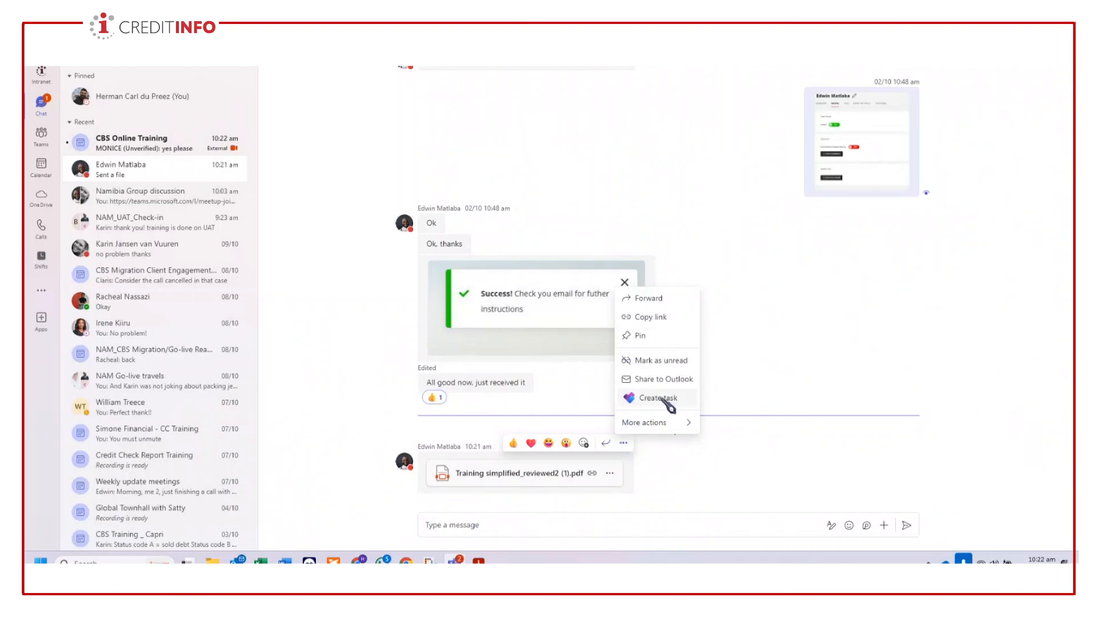
left_click(666, 480)
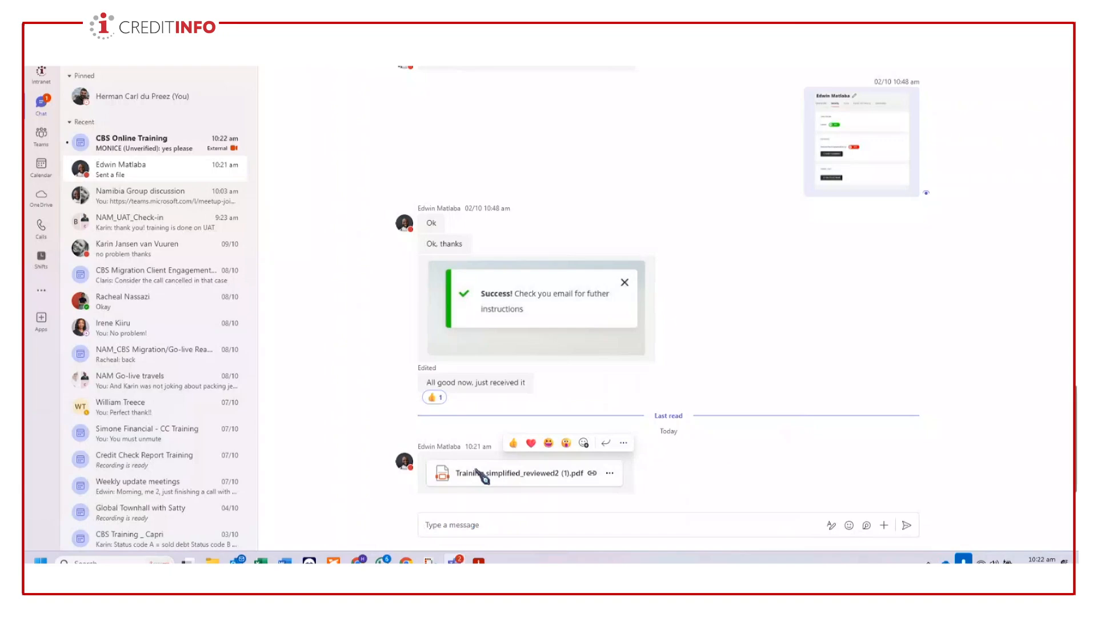
left_click(481, 474)
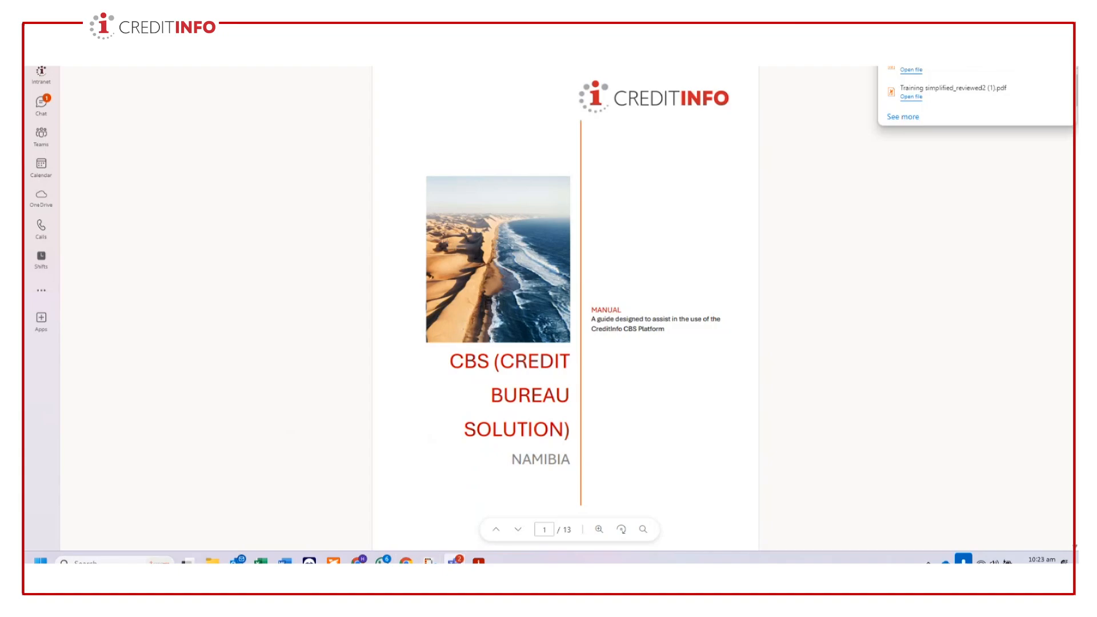
- Return to the CBS Online Training meeting window and review the latest messages in the meeting chat
mouse_move(454, 561)
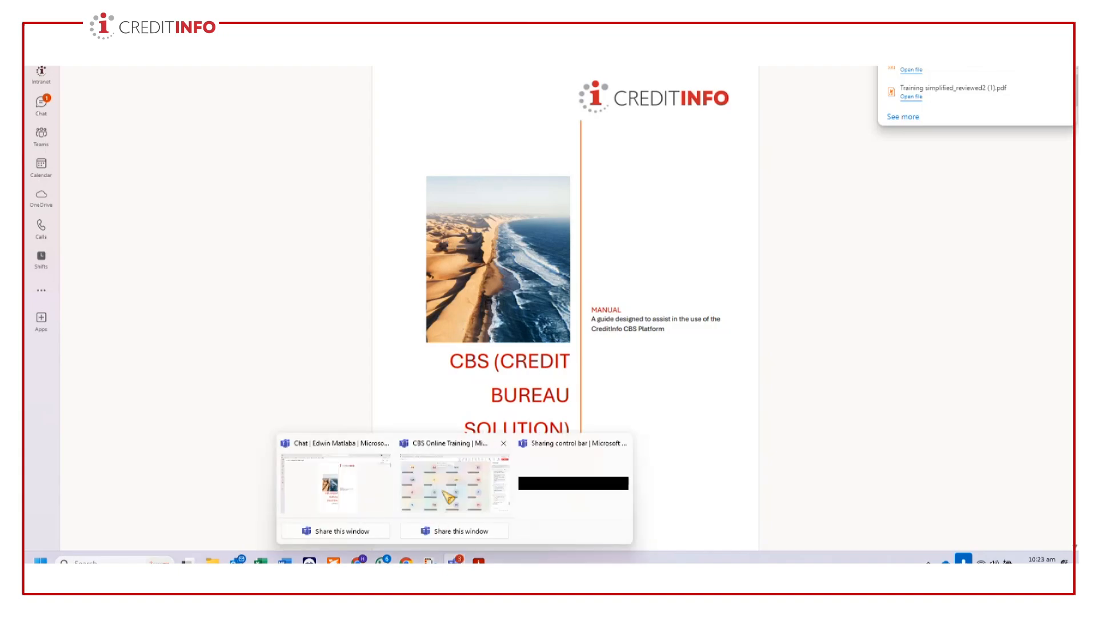
left_click(449, 496)
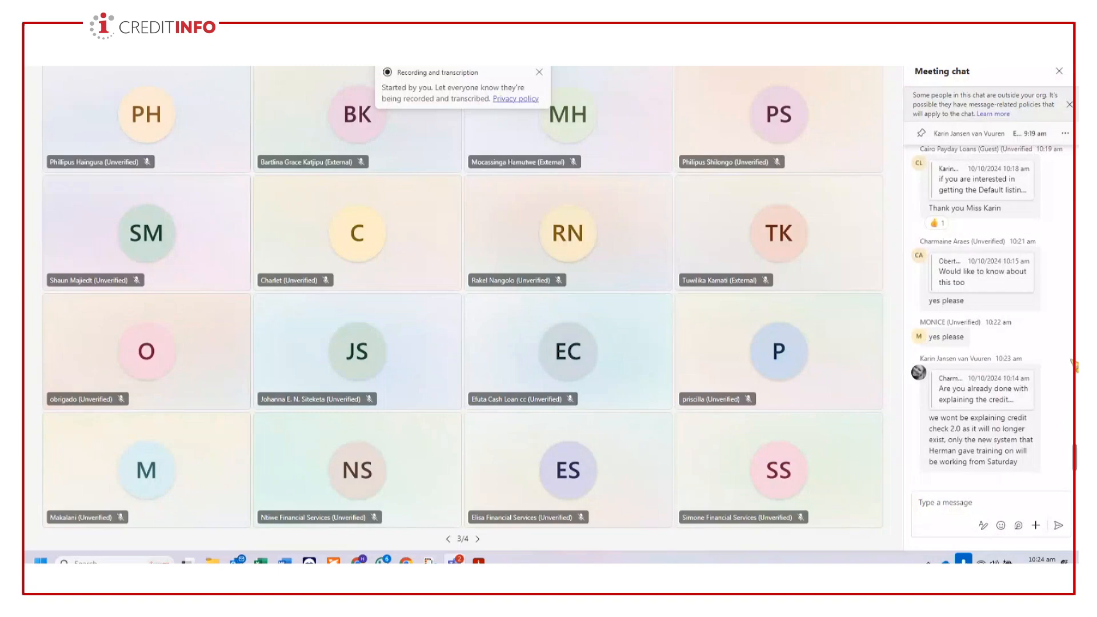
mouse_move(1029, 143)
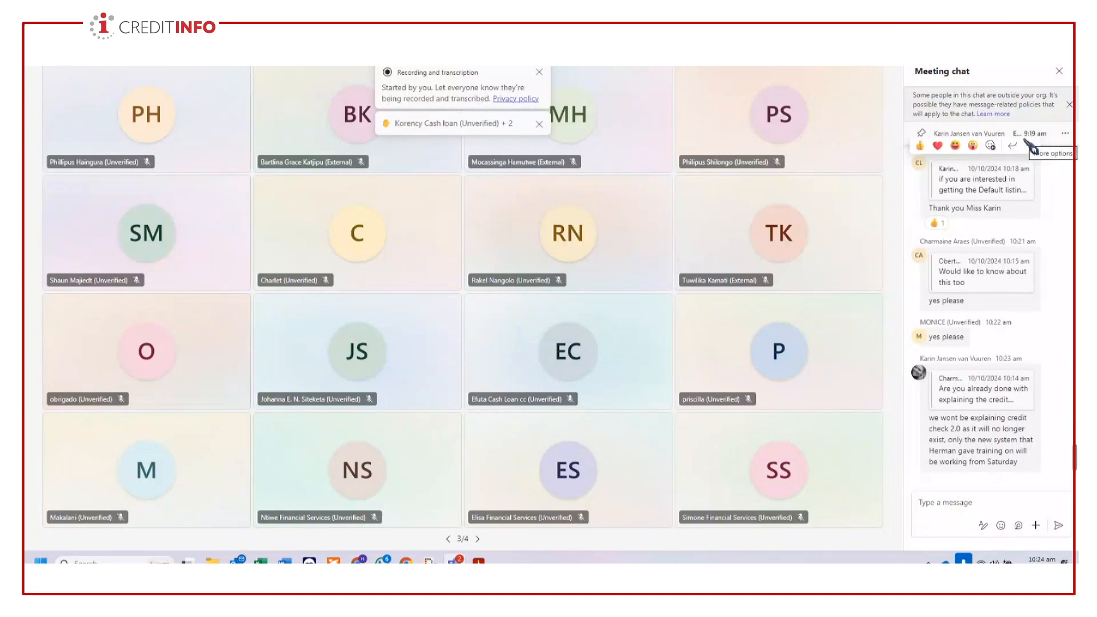
mouse_move(237, 561)
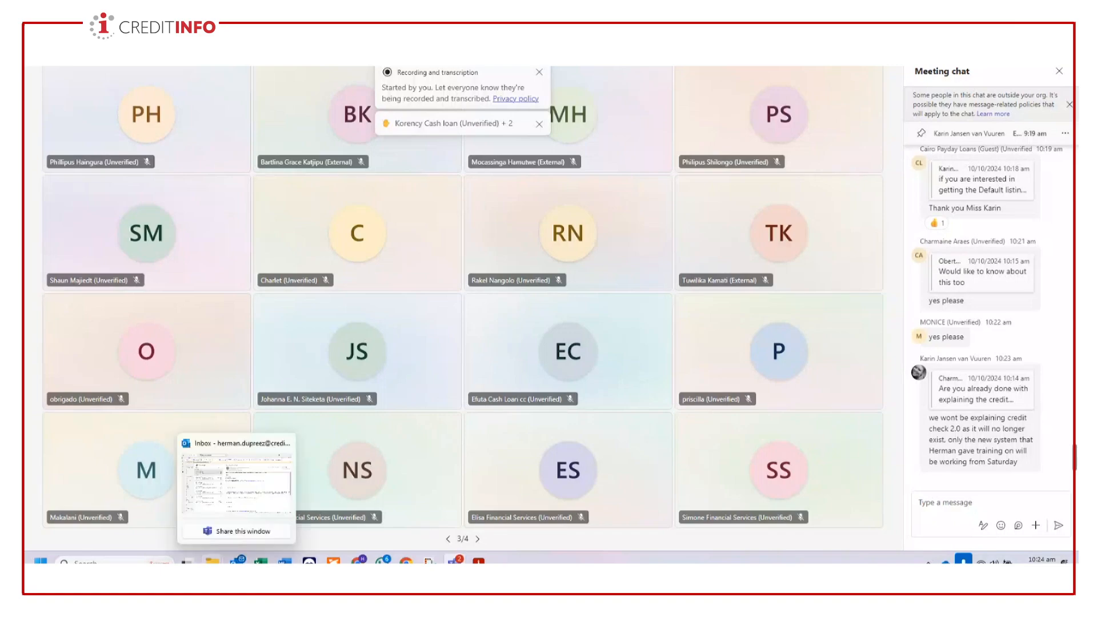